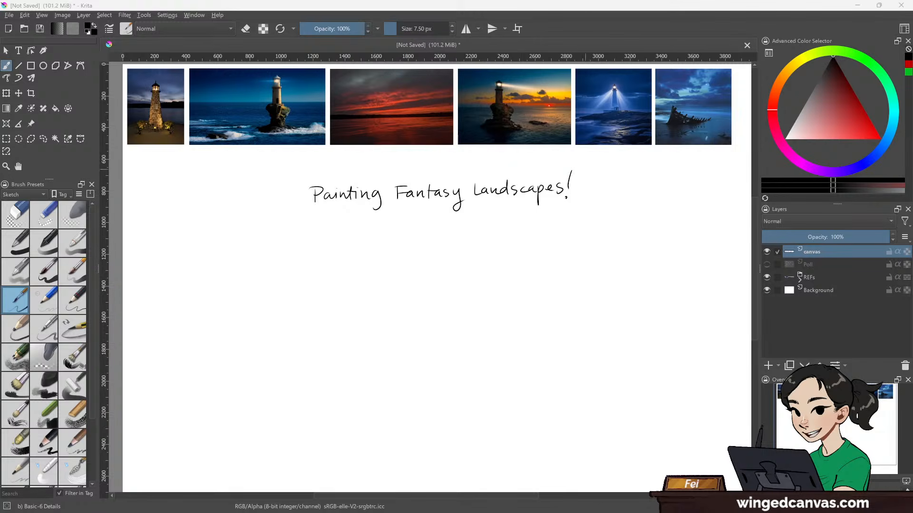
# - Show the Poll layer and move it above the canvas layer so the whole poll can be read
pyautogui.click(766, 263)
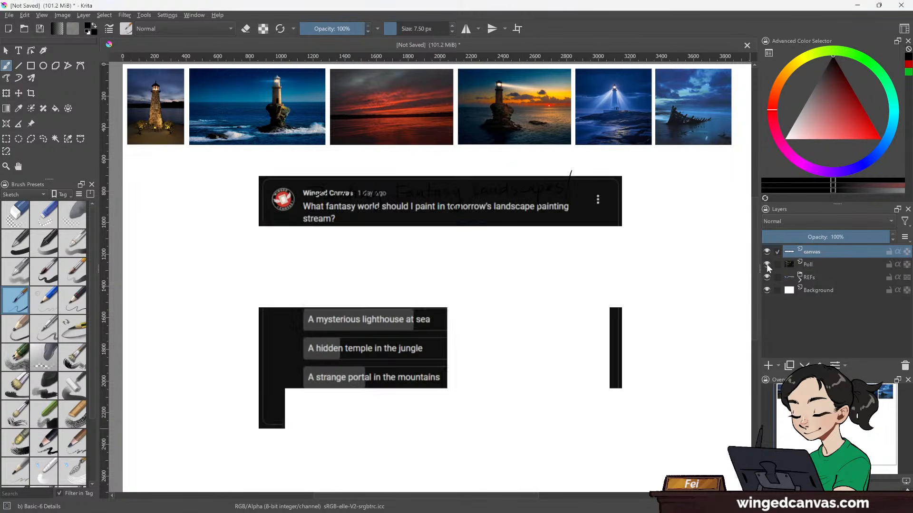
pyautogui.moveTo(809, 265); pyautogui.dragTo(814, 249)
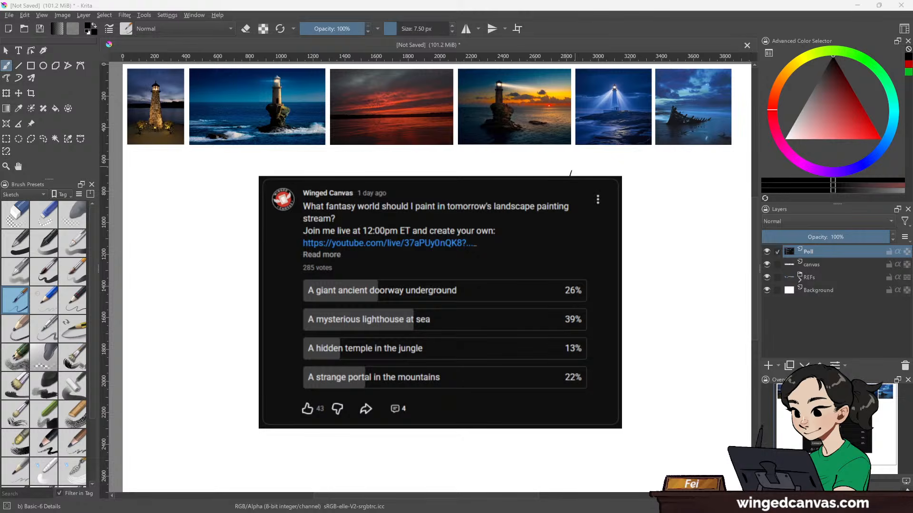
pyautogui.press('1')
pyautogui.press('+')
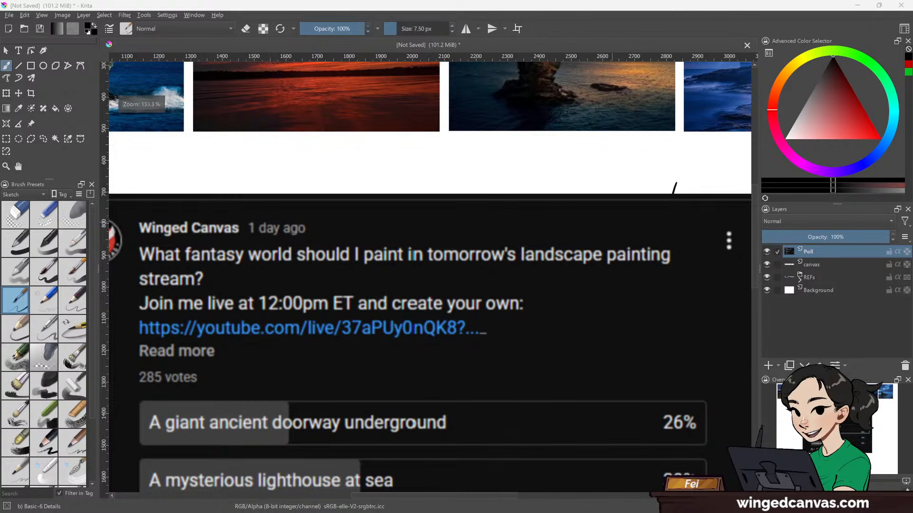
# - Hide the Poll layer and view the first two lighthouse reference photos up close
pyautogui.click(767, 251)
pyautogui.keyDown('ctrl'); pyautogui.scroll(-2, 595, 199); pyautogui.keyUp('ctrl')
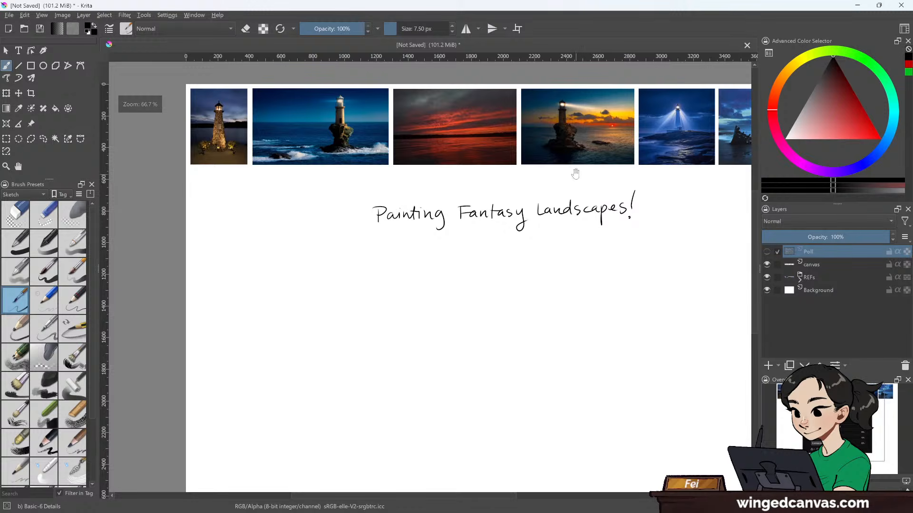
pyautogui.keyDown('ctrl'); pyautogui.scroll(2, 458, 153); pyautogui.keyUp('ctrl')
pyautogui.moveTo(467, 147); pyautogui.dragTo(694, 271)
pyautogui.keyDown('ctrl'); pyautogui.scroll(1, 632, 282); pyautogui.keyUp('ctrl')
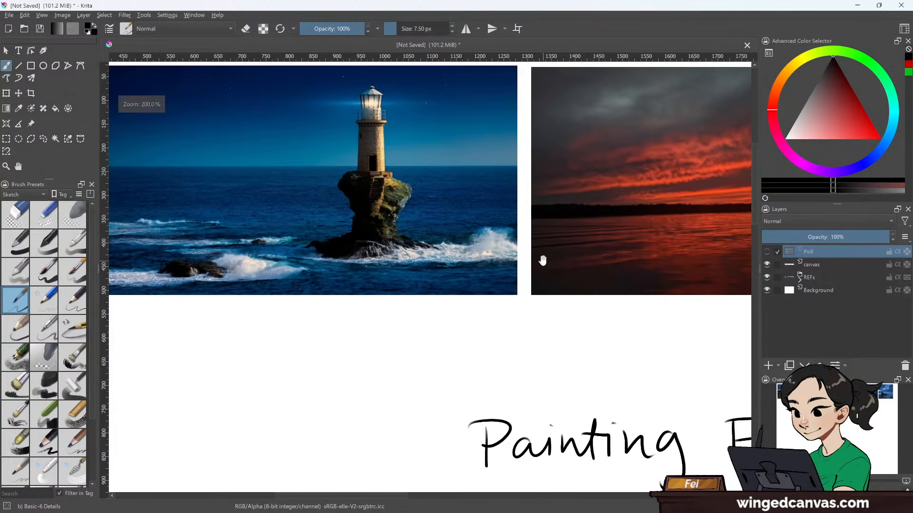
pyautogui.moveTo(542, 261); pyautogui.dragTo(781, 296)
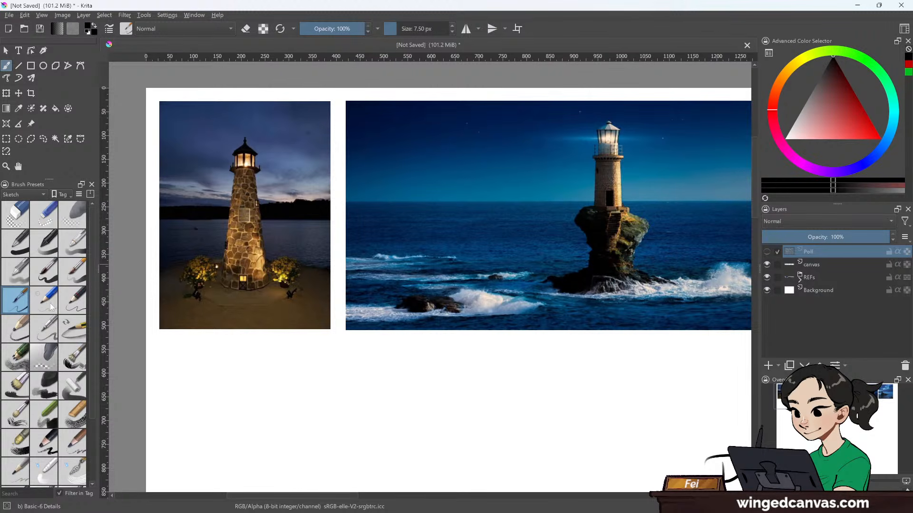
# - On the canvas layer, write a circled number 1 beneath the first lighthouse photo
pyautogui.click(829, 265)
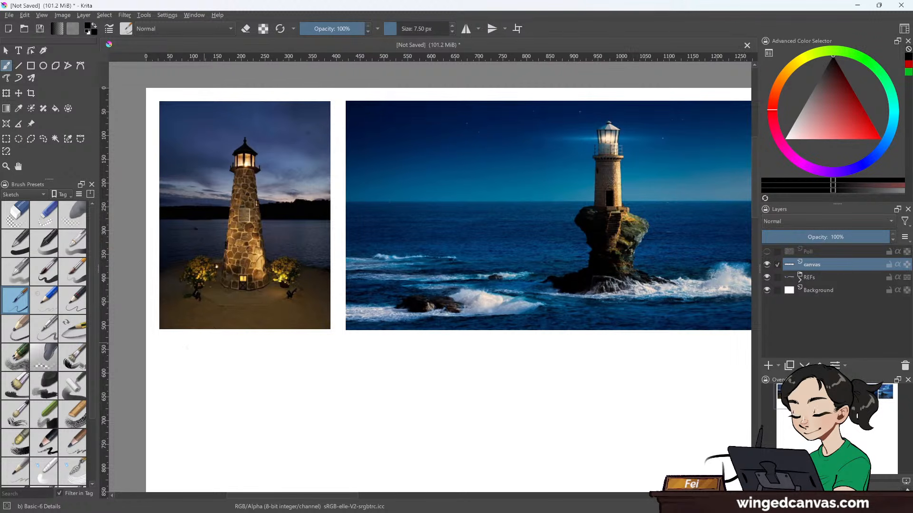
pyautogui.moveTo(185, 348)
pyautogui.mouseDown()
pyautogui.moveTo(190, 359)
pyautogui.moveTo(194, 348)
pyautogui.mouseUp()
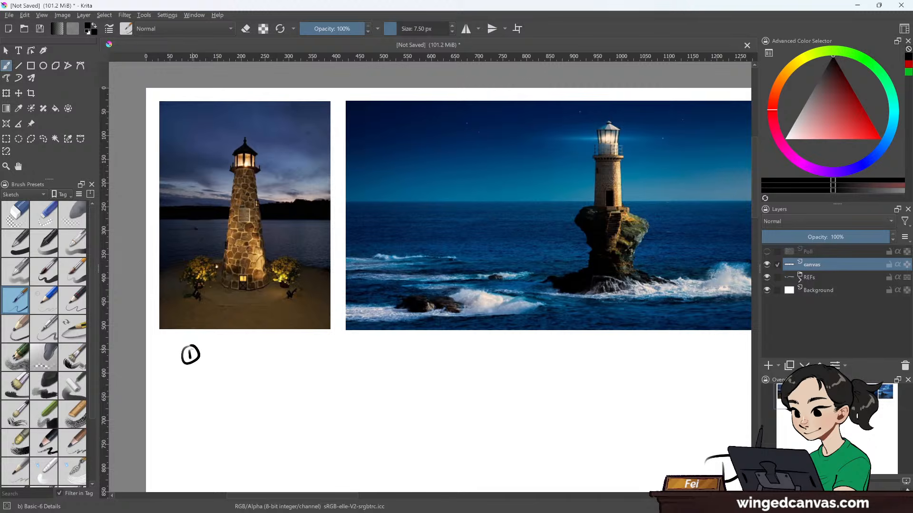
pyautogui.scroll(1, 191, 350)
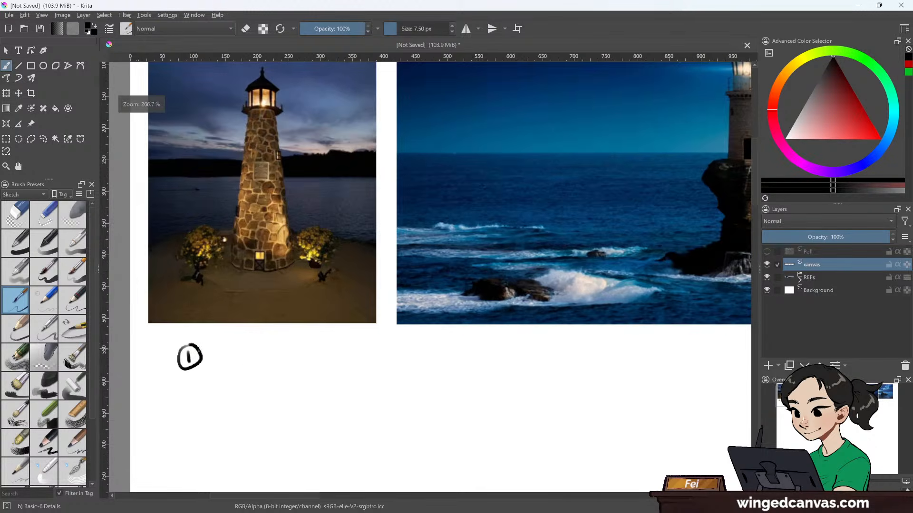
pyautogui.scroll(-1, 240, 366)
pyautogui.scroll(-1, 346, 375)
pyautogui.moveTo(346, 376); pyautogui.dragTo(256, 258)
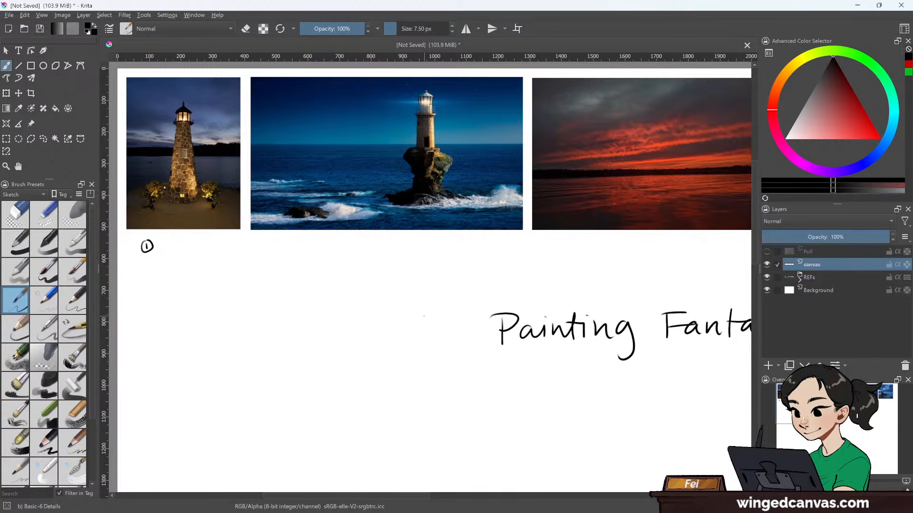
# - Handwrite the heading "Collect References" beside the circled 1
pyautogui.moveTo(163, 244)
pyautogui.mouseDown()
pyautogui.moveTo(161, 252)
pyautogui.moveTo(167, 247)
pyautogui.mouseUp()
pyautogui.moveTo(174, 241)
pyautogui.mouseDown()
pyautogui.moveTo(173, 252)
pyautogui.moveTo(183, 253)
pyautogui.mouseUp()
pyautogui.moveTo(187, 249); pyautogui.dragTo(192, 252)
pyautogui.moveTo(196, 247); pyautogui.dragTo(218, 249)
pyautogui.moveTo(219, 248); pyautogui.dragTo(227, 253)
pyautogui.moveTo(233, 239)
pyautogui.mouseDown()
pyautogui.moveTo(230, 255)
pyautogui.moveTo(248, 246)
pyautogui.moveTo(256, 252)
pyautogui.mouseUp()
pyautogui.moveTo(258, 253); pyautogui.dragTo(271, 253)
pyautogui.moveTo(278, 248); pyautogui.dragTo(288, 252)
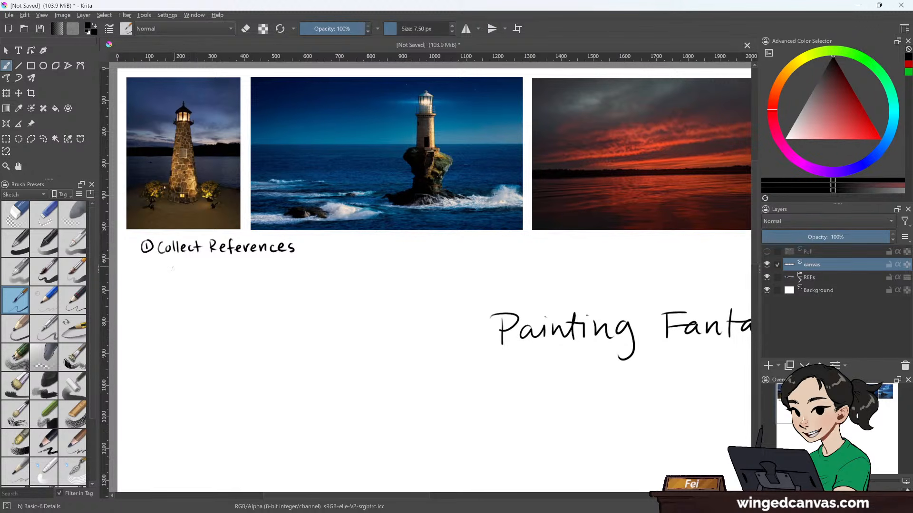
# - Under the heading, handwrite the first arrowed sub-point "What → Nightscape"
pyautogui.moveTo(172, 268); pyautogui.dragTo(172, 280)
pyautogui.moveTo(178, 272)
pyautogui.mouseDown()
pyautogui.moveTo(186, 272)
pyautogui.moveTo(179, 282)
pyautogui.moveTo(200, 269)
pyautogui.moveTo(227, 280)
pyautogui.mouseUp()
pyautogui.moveTo(223, 273)
pyautogui.mouseDown()
pyautogui.moveTo(258, 274)
pyautogui.moveTo(252, 279)
pyautogui.moveTo(278, 269)
pyautogui.moveTo(287, 287)
pyautogui.moveTo(309, 272)
pyautogui.mouseUp()
pyautogui.moveTo(315, 272)
pyautogui.mouseDown()
pyautogui.moveTo(307, 281)
pyautogui.moveTo(331, 281)
pyautogui.mouseUp()
pyautogui.moveTo(333, 272)
pyautogui.mouseDown()
pyautogui.moveTo(334, 289)
pyautogui.moveTo(333, 280)
pyautogui.mouseUp()
pyautogui.moveTo(341, 275); pyautogui.dragTo(349, 272)
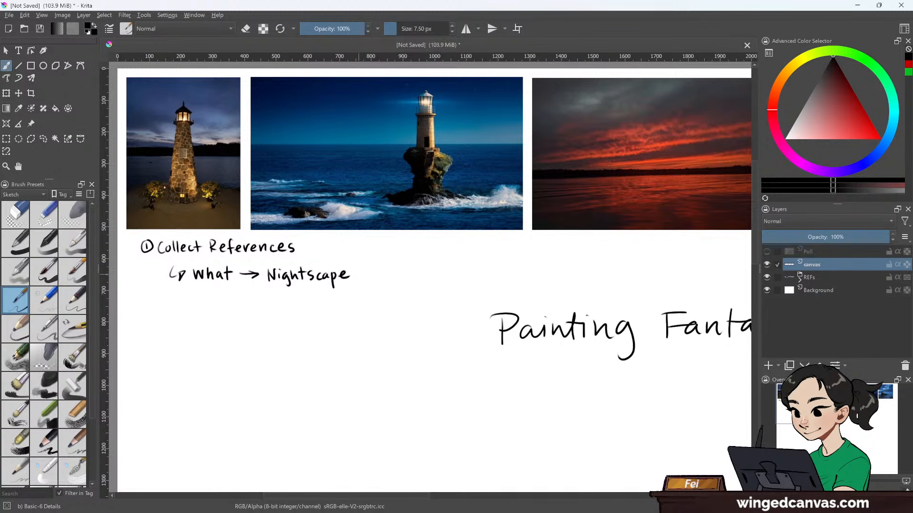
# - Extend the "What" line by handwriting ", Ocean, Lighthouse" after "Nightscape"
pyautogui.moveTo(372, 269); pyautogui.dragTo(401, 280)
pyautogui.moveTo(402, 279); pyautogui.dragTo(431, 281)
pyautogui.moveTo(439, 275); pyautogui.dragTo(435, 289)
pyautogui.moveTo(443, 269); pyautogui.dragTo(456, 281)
pyautogui.moveTo(452, 273); pyautogui.dragTo(459, 272)
pyautogui.moveTo(473, 274); pyautogui.dragTo(469, 278)
pyautogui.moveTo(478, 273); pyautogui.dragTo(502, 279)
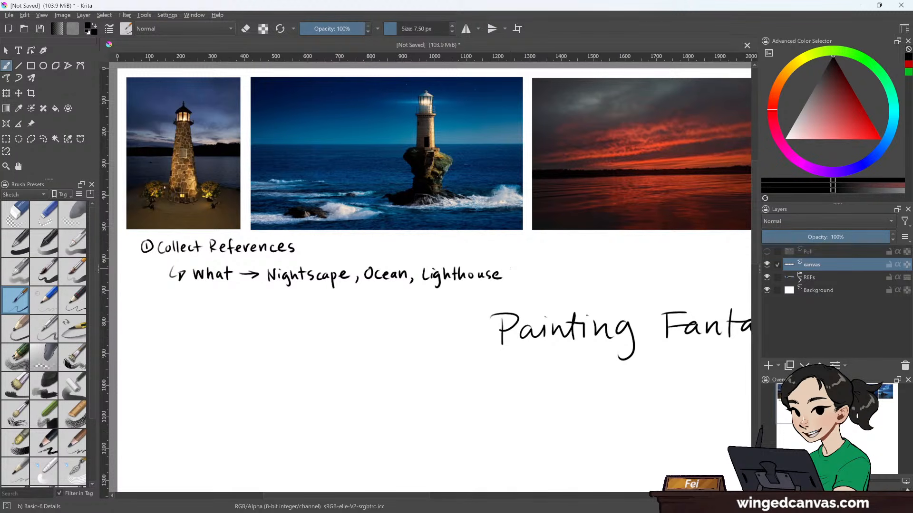
# - Handwrite the second sub-point "When → night" and draw an arrow from it up to "Nightscape"
pyautogui.moveTo(171, 298)
pyautogui.mouseDown()
pyautogui.moveTo(197, 310)
pyautogui.moveTo(209, 299)
pyautogui.moveTo(216, 310)
pyautogui.mouseUp()
pyautogui.moveTo(219, 302)
pyautogui.mouseDown()
pyautogui.moveTo(258, 308)
pyautogui.moveTo(285, 291)
pyautogui.mouseUp()
pyautogui.moveTo(281, 295); pyautogui.dragTo(312, 311)
pyautogui.moveTo(322, 304); pyautogui.dragTo(319, 318)
pyautogui.moveTo(326, 298); pyautogui.dragTo(333, 311)
pyautogui.moveTo(334, 295)
pyautogui.mouseDown()
pyautogui.moveTo(337, 311)
pyautogui.moveTo(345, 300)
pyautogui.mouseUp()
# - Handwrite the third sub-point "Why → mood (mystery)" and underline "mood"
pyautogui.moveTo(169, 328)
pyautogui.mouseDown()
pyautogui.moveTo(170, 340)
pyautogui.moveTo(180, 336)
pyautogui.mouseUp()
pyautogui.moveTo(182, 333); pyautogui.dragTo(188, 338)
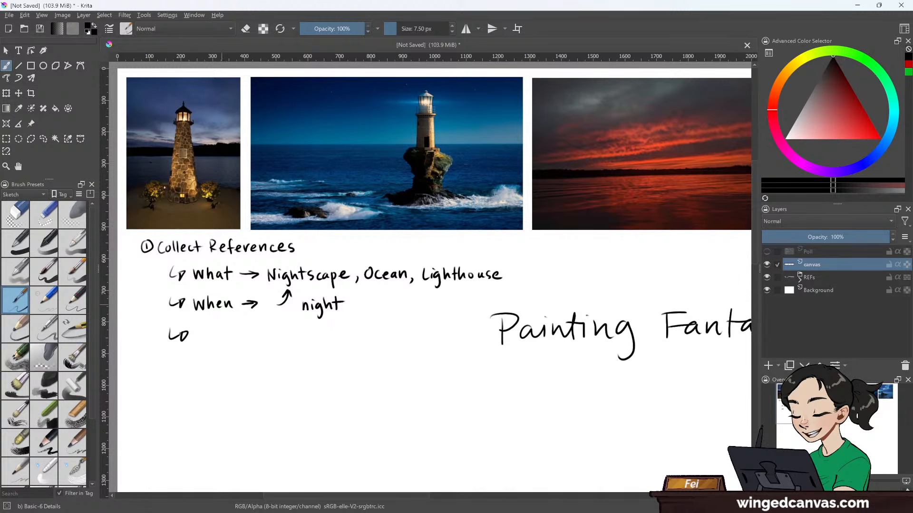
pyautogui.moveTo(193, 332)
pyautogui.mouseDown()
pyautogui.moveTo(206, 331)
pyautogui.moveTo(223, 350)
pyautogui.moveTo(245, 335)
pyautogui.moveTo(242, 342)
pyautogui.moveTo(282, 337)
pyautogui.moveTo(294, 347)
pyautogui.mouseUp()
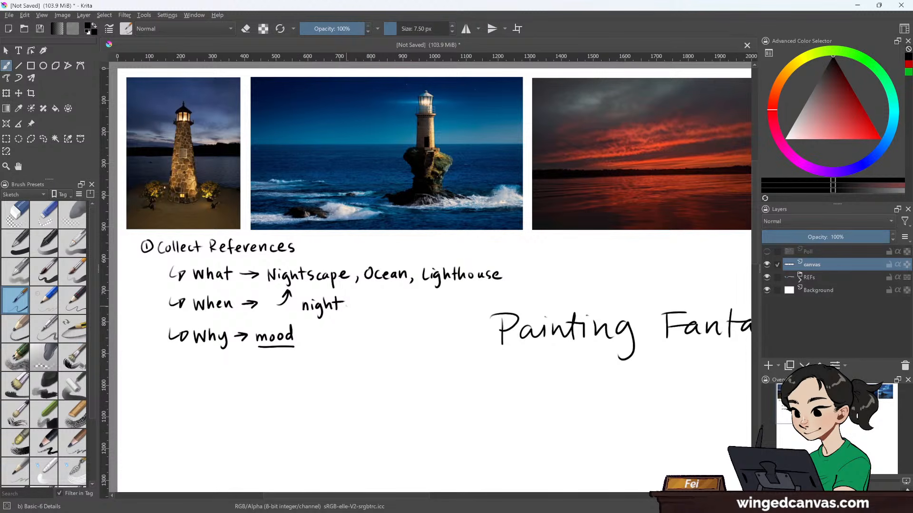
pyautogui.moveTo(316, 332)
pyautogui.mouseDown()
pyautogui.moveTo(336, 347)
pyautogui.moveTo(355, 342)
pyautogui.mouseUp()
pyautogui.moveTo(350, 334); pyautogui.dragTo(375, 333)
pyautogui.moveTo(377, 333); pyautogui.dragTo(382, 350)
pyautogui.moveTo(387, 326); pyautogui.dragTo(389, 346)
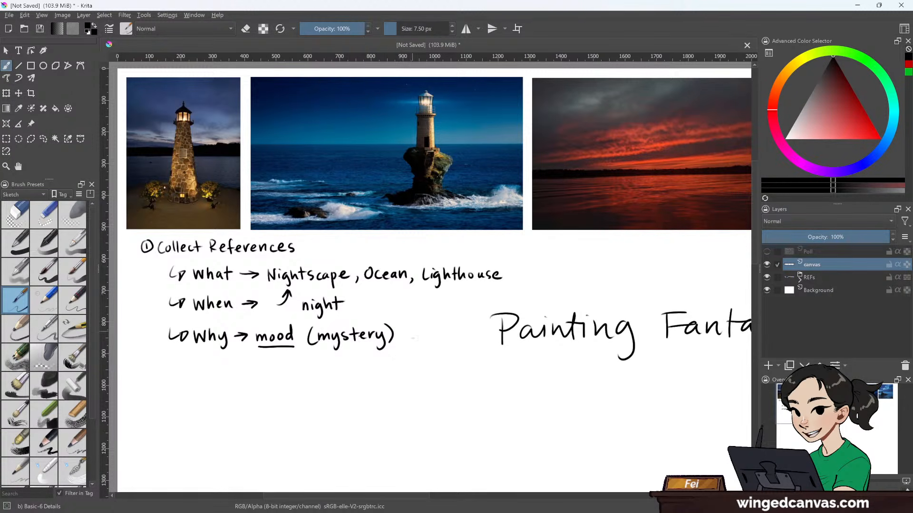
# - Label the red sunset photo with an upward arrow and the handwritten note "moody sky"
pyautogui.scroll(-1, 401, 357)
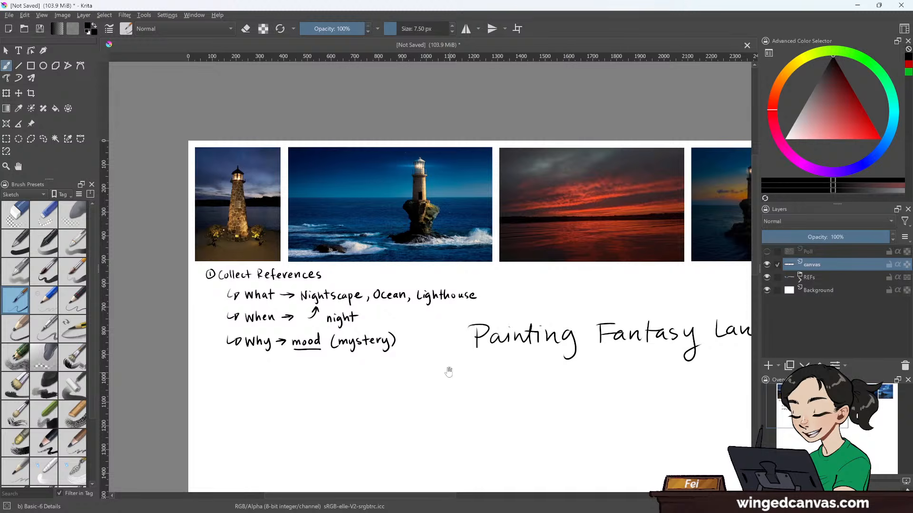
pyautogui.moveTo(447, 370)
pyautogui.mouseDown()
pyautogui.moveTo(399, 316)
pyautogui.moveTo(361, 297)
pyautogui.mouseUp()
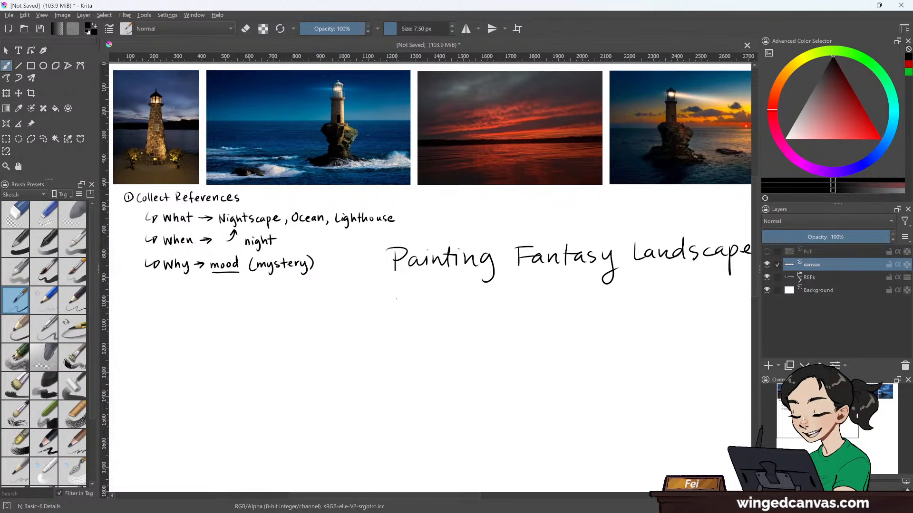
pyautogui.moveTo(453, 192)
pyautogui.mouseDown()
pyautogui.moveTo(459, 219)
pyautogui.moveTo(469, 215)
pyautogui.mouseUp()
pyautogui.moveTo(471, 219); pyautogui.dragTo(508, 226)
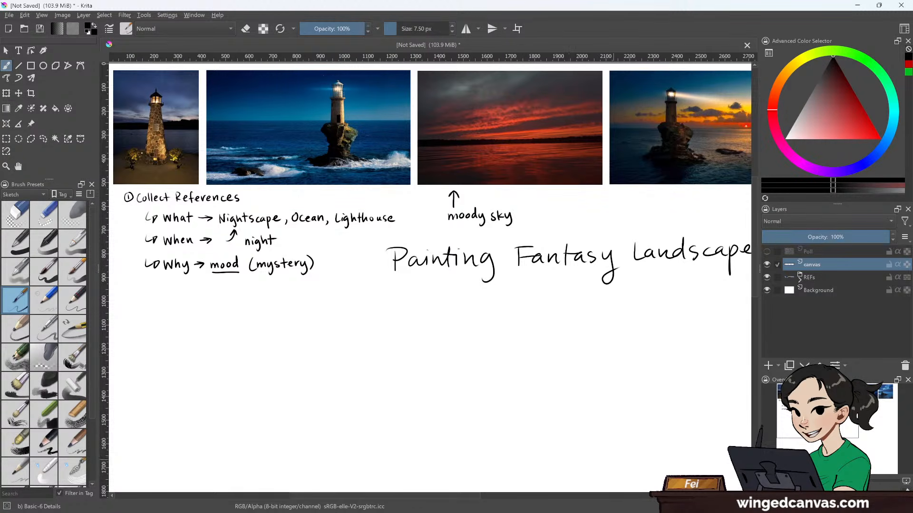
# - Handwrite "tone" after "(mystery)" on the "Why" line
pyautogui.scroll(1, 608, 233)
pyautogui.scroll(1, 568, 161)
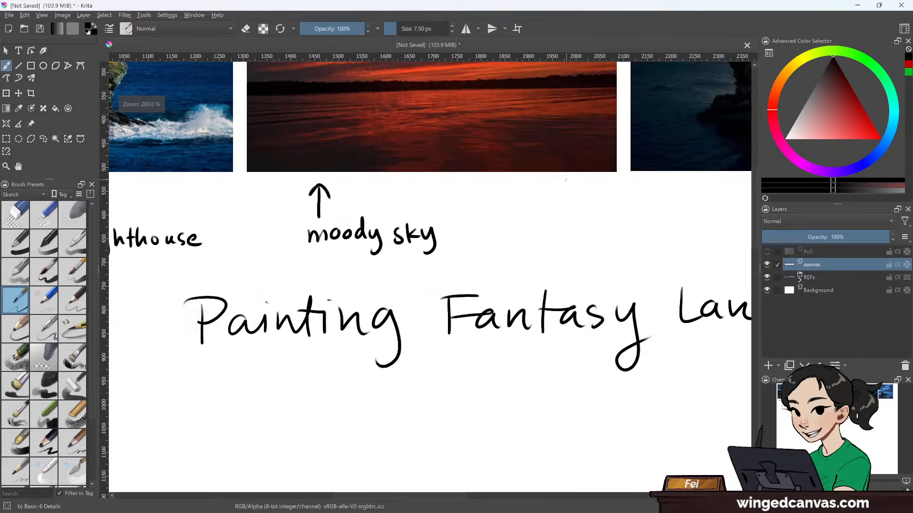
pyautogui.moveTo(555, 176); pyautogui.dragTo(525, 311)
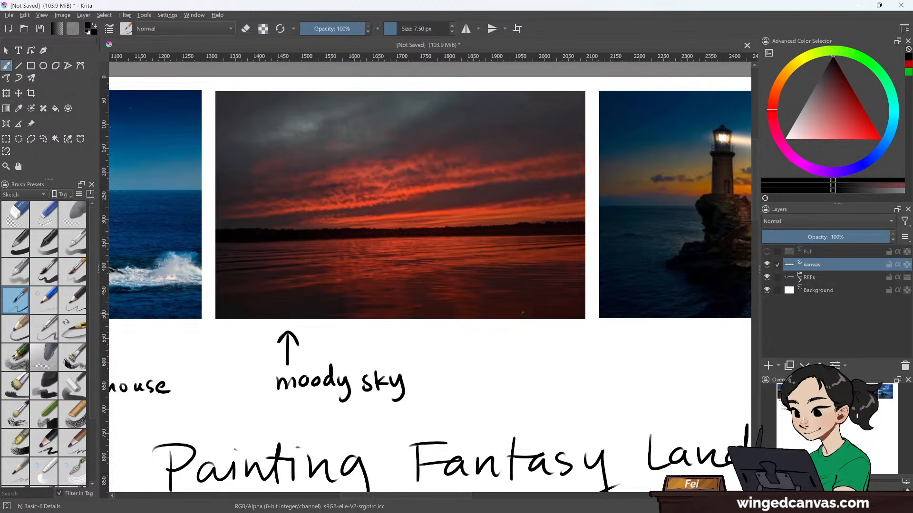
pyautogui.scroll(-2, 522, 314)
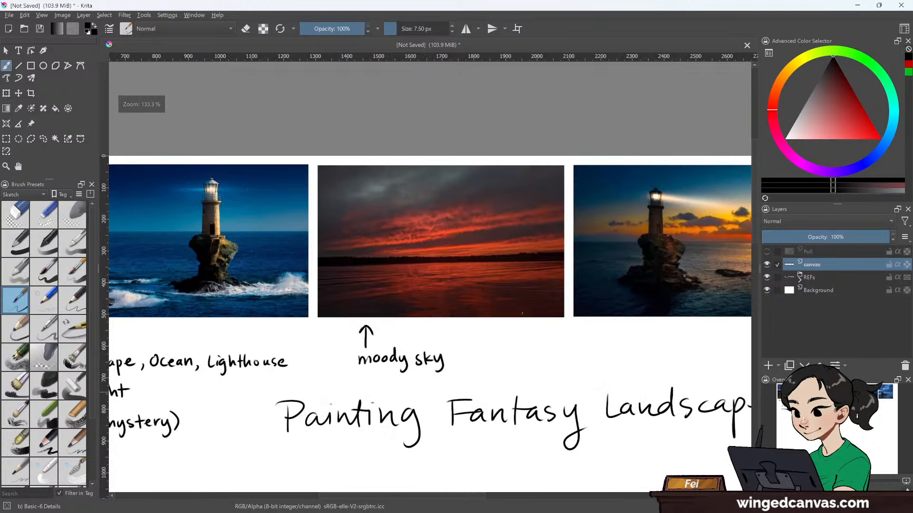
pyautogui.moveTo(433, 355)
pyautogui.mouseDown()
pyautogui.moveTo(548, 349)
pyautogui.moveTo(676, 259)
pyautogui.moveTo(627, 279)
pyautogui.mouseUp()
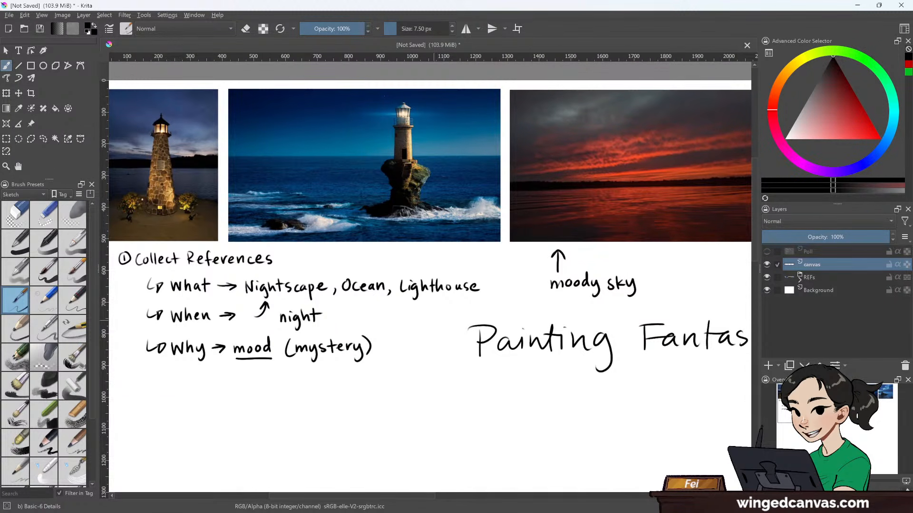
pyautogui.moveTo(383, 338); pyautogui.dragTo(384, 351)
pyautogui.moveTo(379, 345); pyautogui.dragTo(405, 351)
pyautogui.moveTo(407, 347); pyautogui.dragTo(414, 349)
# - Draw an arrow down from "(mystery)" and handwrite "night" at its tip
pyautogui.moveTo(303, 366); pyautogui.dragTo(292, 383)
pyautogui.moveTo(291, 375); pyautogui.dragTo(299, 381)
pyautogui.moveTo(262, 404); pyautogui.dragTo(289, 403)
pyautogui.moveTo(292, 390); pyautogui.dragTo(293, 402)
pyautogui.moveTo(287, 396); pyautogui.dragTo(298, 393)
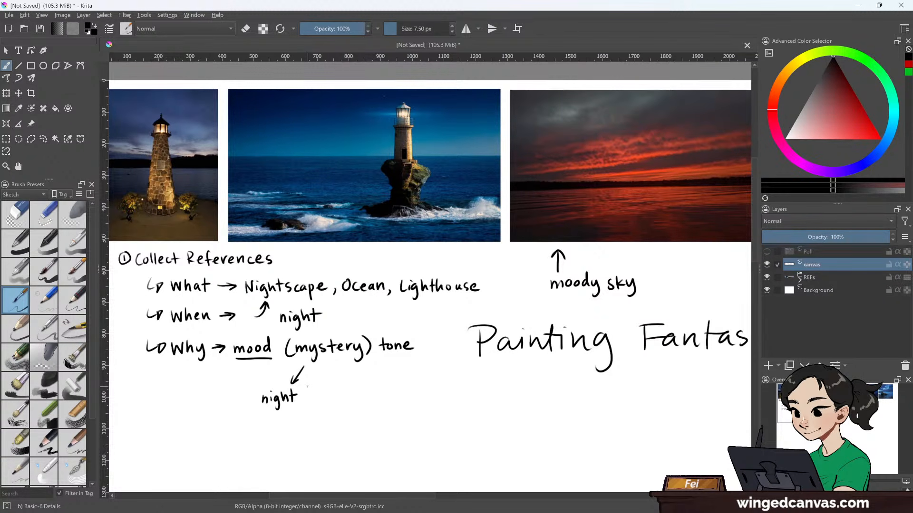
# - Draw a second arrow down from "(mystery)" and handwrite "undefined" beneath it
pyautogui.moveTo(325, 367); pyautogui.dragTo(331, 384)
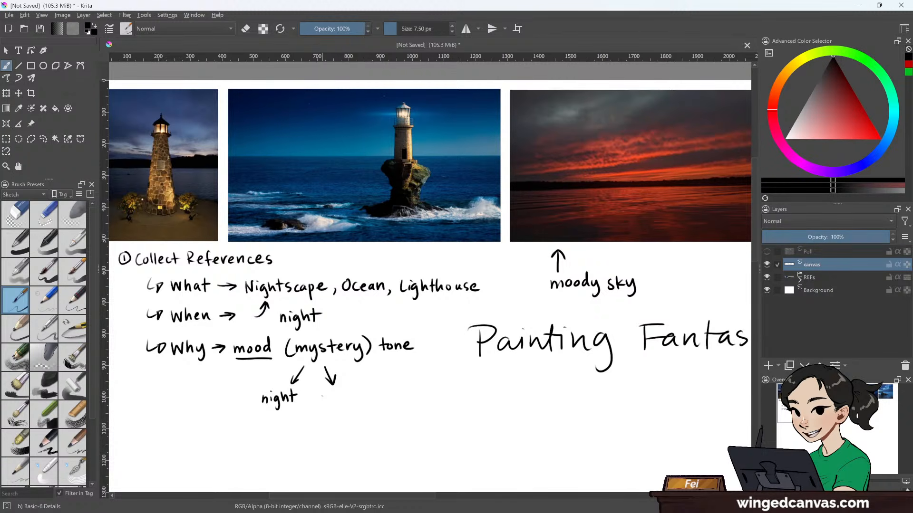
pyautogui.moveTo(324, 396); pyautogui.dragTo(330, 402)
pyautogui.moveTo(332, 395); pyautogui.dragTo(339, 401)
pyautogui.moveTo(344, 395); pyautogui.dragTo(346, 402)
pyautogui.moveTo(349, 397); pyautogui.dragTo(354, 402)
pyautogui.moveTo(359, 387)
pyautogui.mouseDown()
pyautogui.moveTo(357, 403)
pyautogui.moveTo(393, 402)
pyautogui.mouseUp()
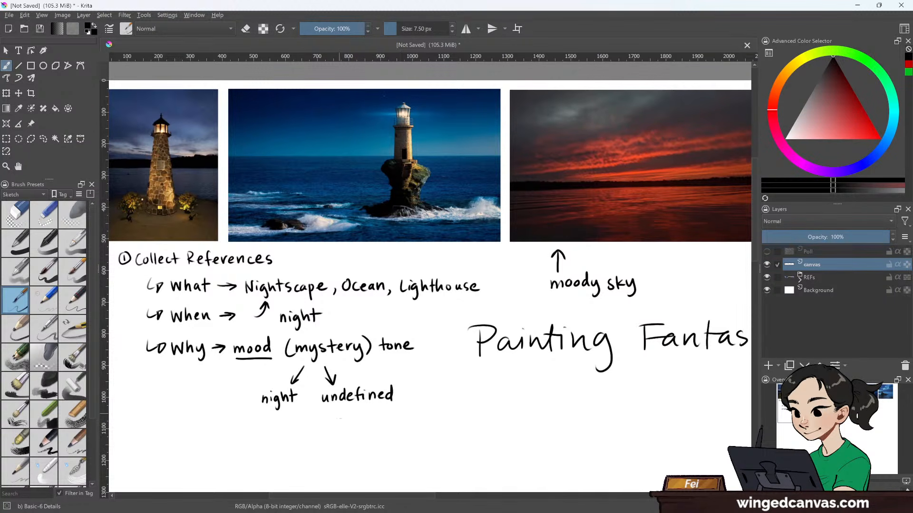
# - Handwrite "thing (boat??)" on the line below "undefined"
pyautogui.moveTo(323, 409); pyautogui.dragTo(321, 423)
pyautogui.moveTo(319, 415); pyautogui.dragTo(335, 423)
pyautogui.moveTo(340, 416); pyautogui.dragTo(351, 431)
pyautogui.moveTo(372, 407)
pyautogui.mouseDown()
pyautogui.moveTo(367, 424)
pyautogui.moveTo(406, 420)
pyautogui.mouseUp()
pyautogui.moveTo(401, 414); pyautogui.dragTo(430, 423)
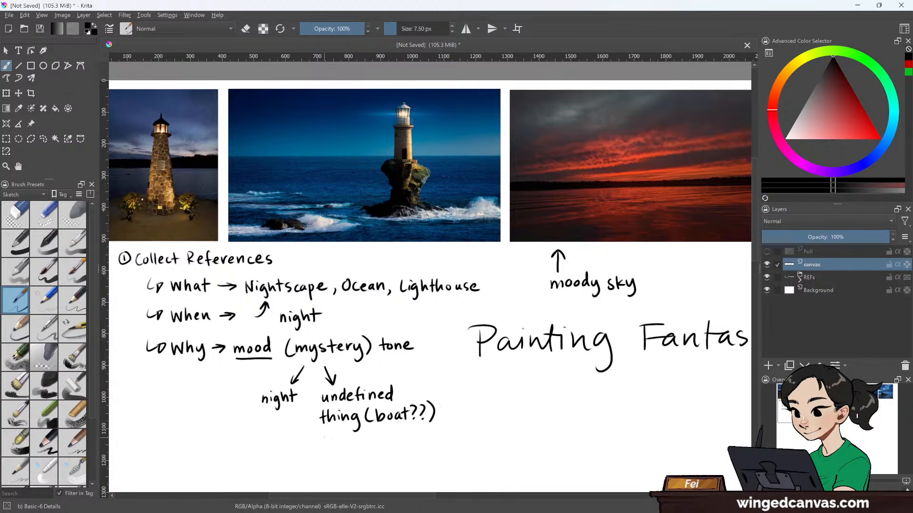
# - Finish the boat note by handwriting "in the distance" on the line below it
pyautogui.moveTo(324, 437); pyautogui.dragTo(334, 443)
pyautogui.moveTo(343, 431)
pyautogui.mouseDown()
pyautogui.moveTo(344, 444)
pyautogui.moveTo(346, 436)
pyautogui.mouseUp()
pyautogui.moveTo(348, 431)
pyautogui.mouseDown()
pyautogui.moveTo(354, 443)
pyautogui.moveTo(377, 443)
pyautogui.mouseUp()
pyautogui.moveTo(381, 434); pyautogui.dragTo(393, 442)
pyautogui.moveTo(391, 435); pyautogui.dragTo(419, 441)
pyautogui.moveTo(424, 434)
pyautogui.mouseDown()
pyautogui.moveTo(421, 441)
pyautogui.moveTo(430, 437)
pyautogui.mouseUp()
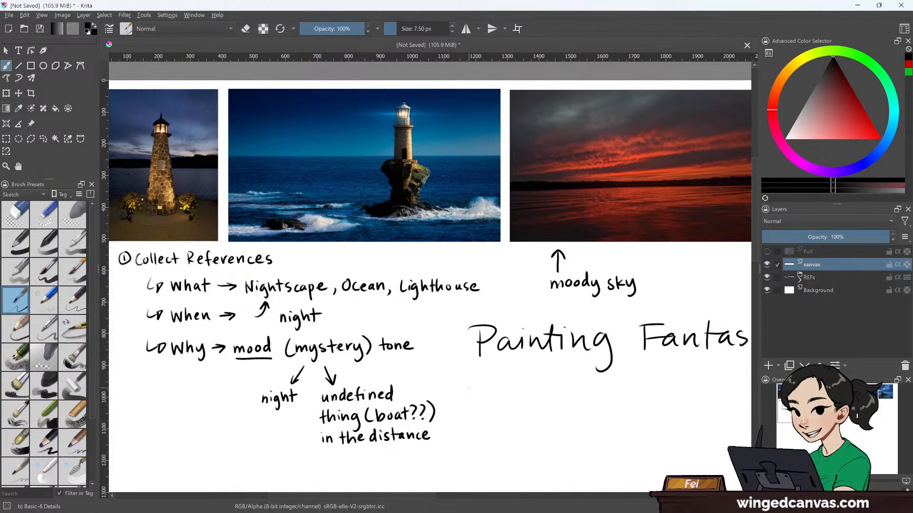
# - Below the title, draw an arrow, handwrite "strangely calm water" beside it, and add a second arrow underneath
pyautogui.moveTo(459, 381); pyautogui.dragTo(477, 393)
pyautogui.moveTo(472, 386)
pyautogui.mouseDown()
pyautogui.moveTo(469, 394)
pyautogui.moveTo(489, 411)
pyautogui.mouseUp()
pyautogui.moveTo(484, 403); pyautogui.dragTo(493, 402)
pyautogui.moveTo(492, 405)
pyautogui.mouseDown()
pyautogui.moveTo(517, 417)
pyautogui.moveTo(530, 409)
pyautogui.mouseUp()
pyautogui.moveTo(532, 396)
pyautogui.mouseDown()
pyautogui.moveTo(540, 417)
pyautogui.moveTo(555, 410)
pyautogui.mouseUp()
pyautogui.moveTo(562, 403); pyautogui.dragTo(566, 410)
pyautogui.moveTo(567, 394)
pyautogui.mouseDown()
pyautogui.moveTo(568, 409)
pyautogui.moveTo(611, 407)
pyautogui.mouseUp()
pyautogui.moveTo(609, 399); pyautogui.dragTo(625, 405)
pyautogui.moveTo(628, 406); pyautogui.dragTo(642, 398)
pyautogui.moveTo(462, 414)
pyautogui.mouseDown()
pyautogui.moveTo(475, 431)
pyautogui.moveTo(467, 430)
pyautogui.mouseUp()
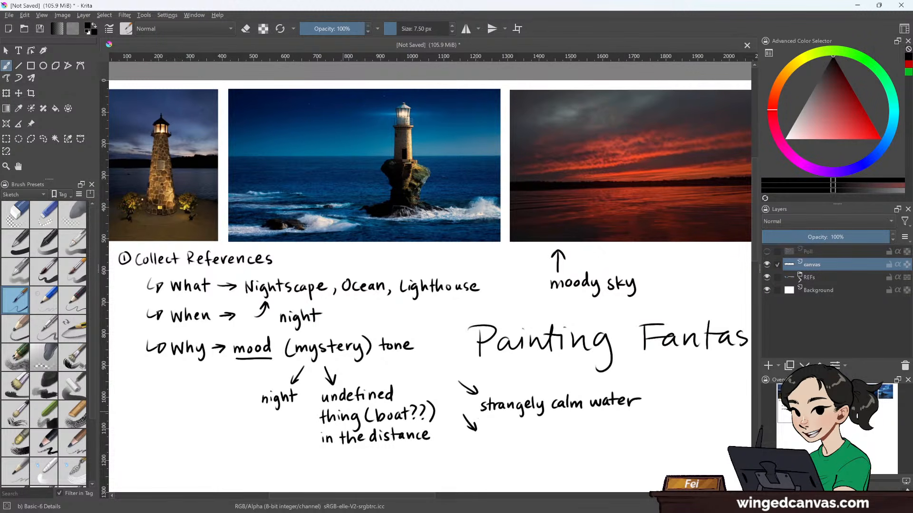
# - Draw an arrow down from the lower "night" note and handwrite "shadows" beneath it
pyautogui.moveTo(270, 415); pyautogui.dragTo(262, 428)
pyautogui.moveTo(260, 421)
pyautogui.mouseDown()
pyautogui.moveTo(269, 426)
pyautogui.moveTo(244, 448)
pyautogui.moveTo(263, 448)
pyautogui.mouseUp()
pyautogui.moveTo(270, 441); pyautogui.dragTo(272, 448)
pyautogui.moveTo(277, 440); pyautogui.dragTo(290, 445)
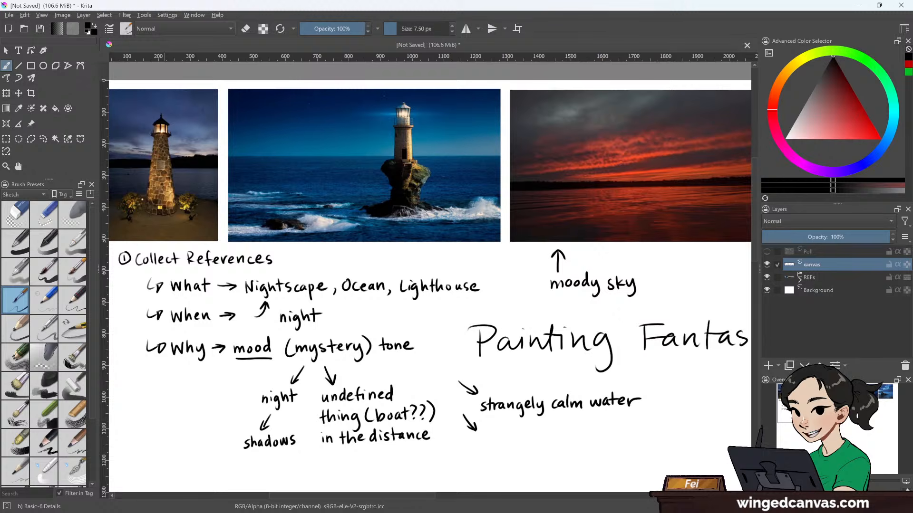
pyautogui.moveTo(254, 456); pyautogui.dragTo(252, 472)
pyautogui.hotkey('shift', 'Delete')
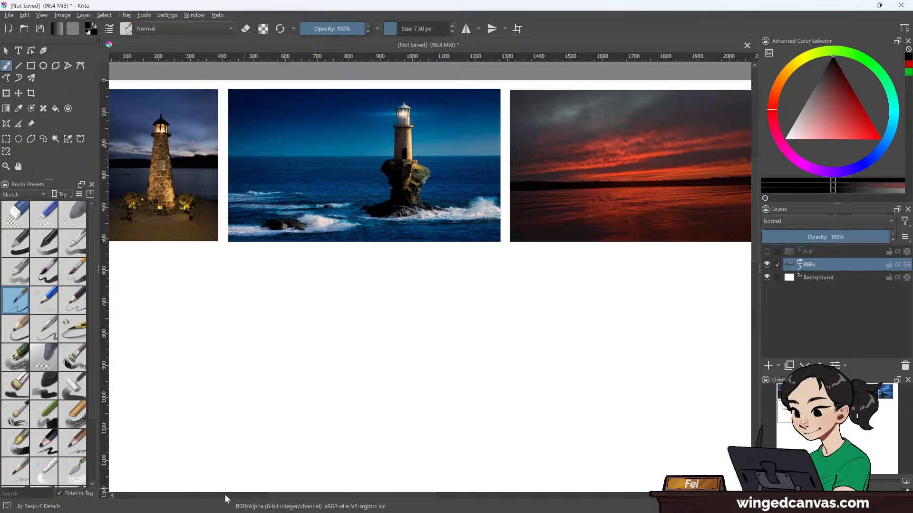
pyautogui.moveTo(284, 413); pyautogui.dragTo(241, 405)
pyautogui.hotkey('ctrl', 'z')
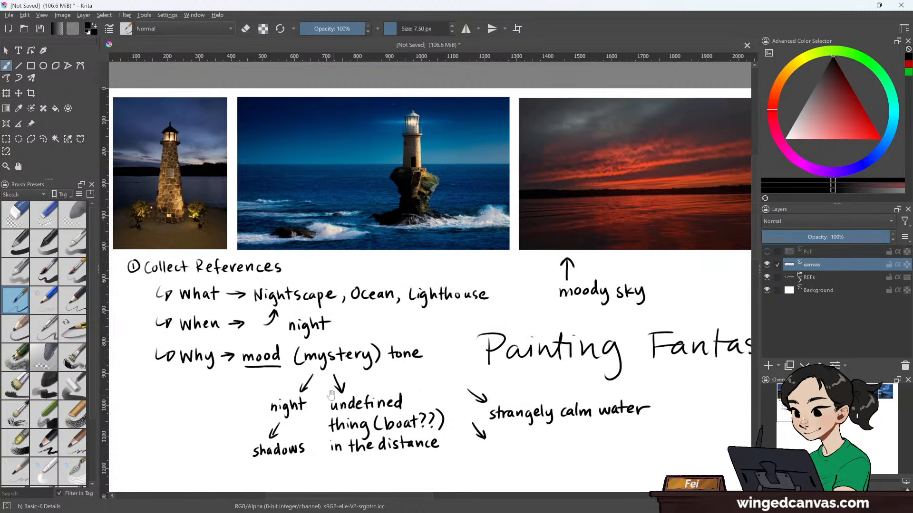
# - Draw another arrow from "(mystery)" and handwrite the ideas "fog?" and "glowy eyes?" beside the "night" note
pyautogui.moveTo(408, 385); pyautogui.dragTo(459, 362)
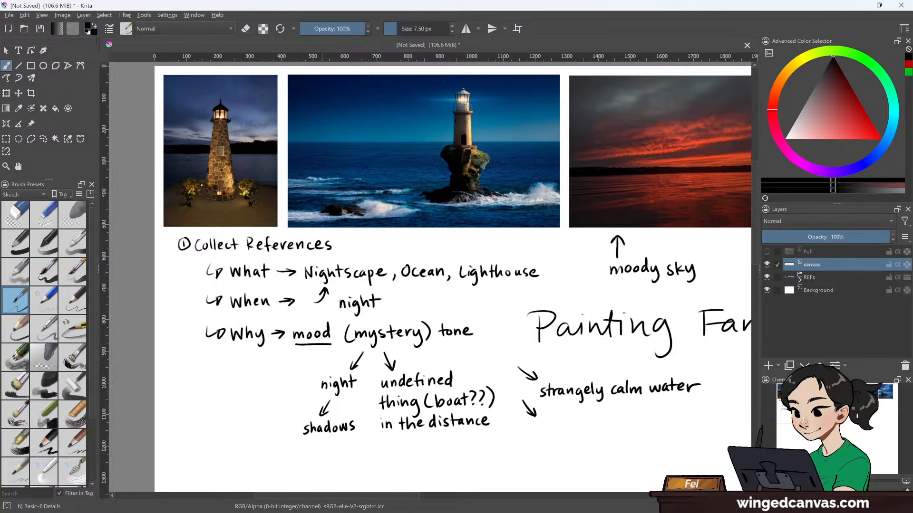
pyautogui.moveTo(336, 359)
pyautogui.mouseDown()
pyautogui.moveTo(261, 390)
pyautogui.moveTo(272, 386)
pyautogui.mouseUp()
pyautogui.moveTo(273, 386)
pyautogui.mouseDown()
pyautogui.moveTo(278, 381)
pyautogui.moveTo(272, 395)
pyautogui.mouseUp()
pyautogui.moveTo(217, 410)
pyautogui.mouseDown()
pyautogui.moveTo(237, 409)
pyautogui.moveTo(244, 425)
pyautogui.moveTo(288, 411)
pyautogui.mouseUp()
pyautogui.click(286, 416)
pyautogui.moveTo(282, 372); pyautogui.dragTo(284, 380)
pyautogui.click(284, 385)
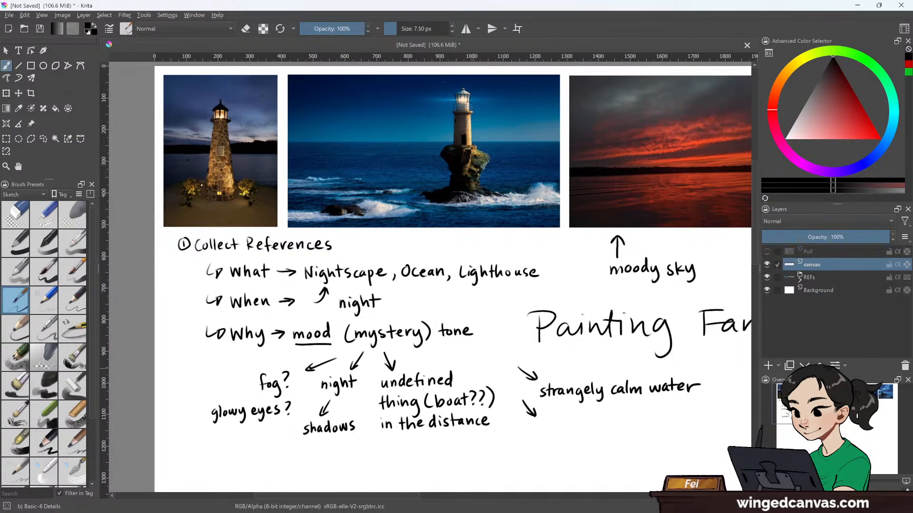
pyautogui.moveTo(526, 345); pyautogui.dragTo(175, 349)
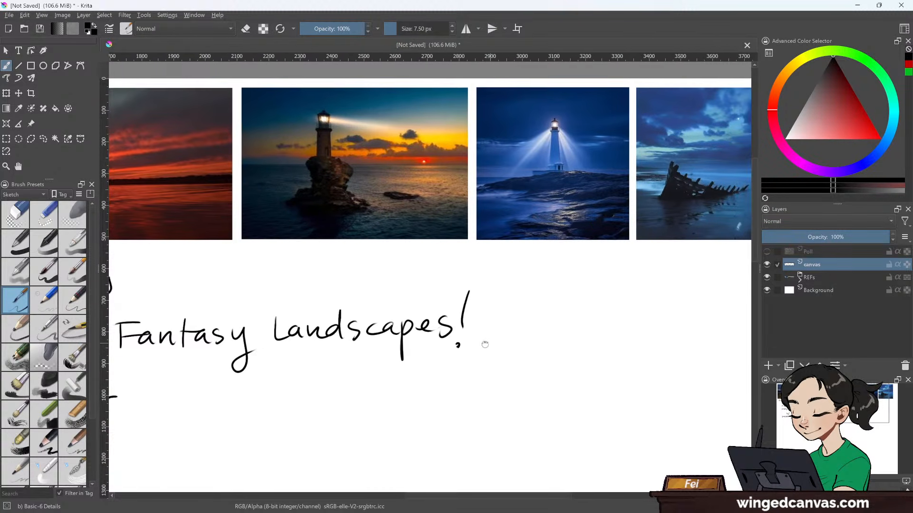
# - Examine the sunset lighthouse, blue night lighthouse and shipwreck reference photos up close for mood and lighting ideas
pyautogui.moveTo(485, 346); pyautogui.dragTo(431, 350)
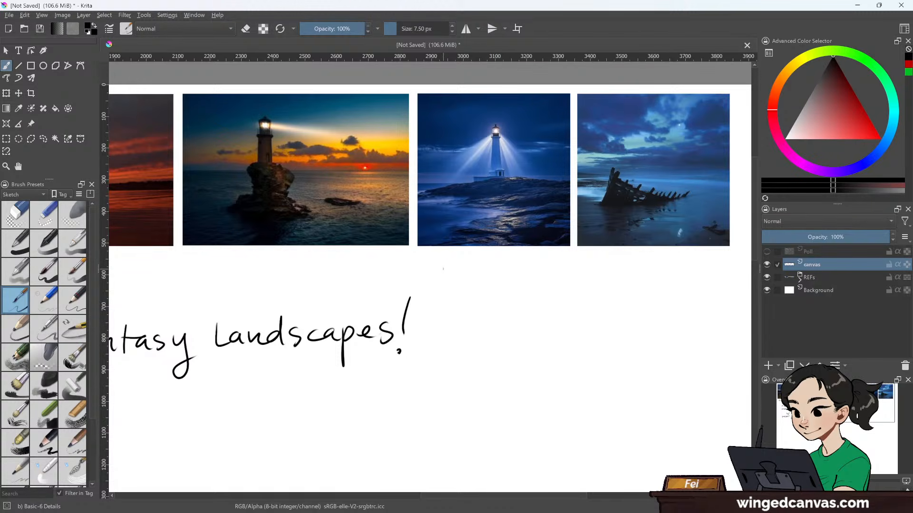
pyautogui.moveTo(434, 267); pyautogui.dragTo(574, 267)
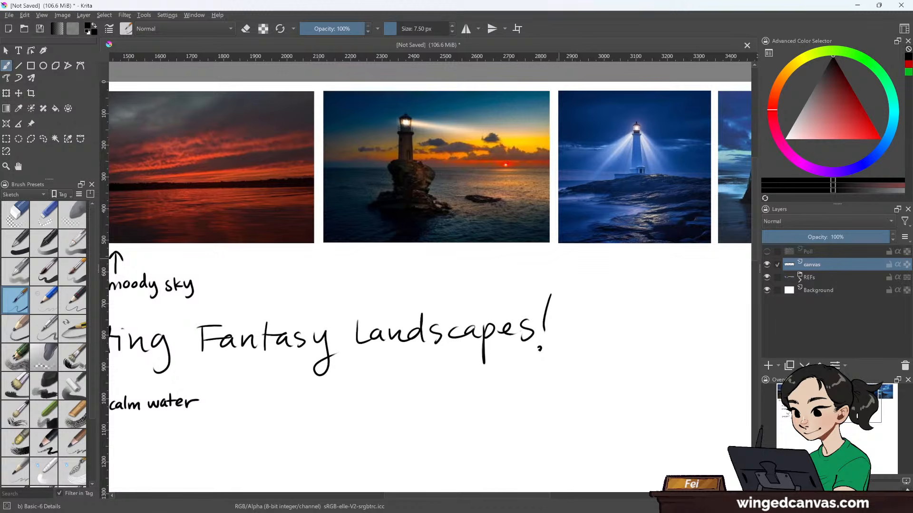
pyautogui.scroll(-1, 555, 257)
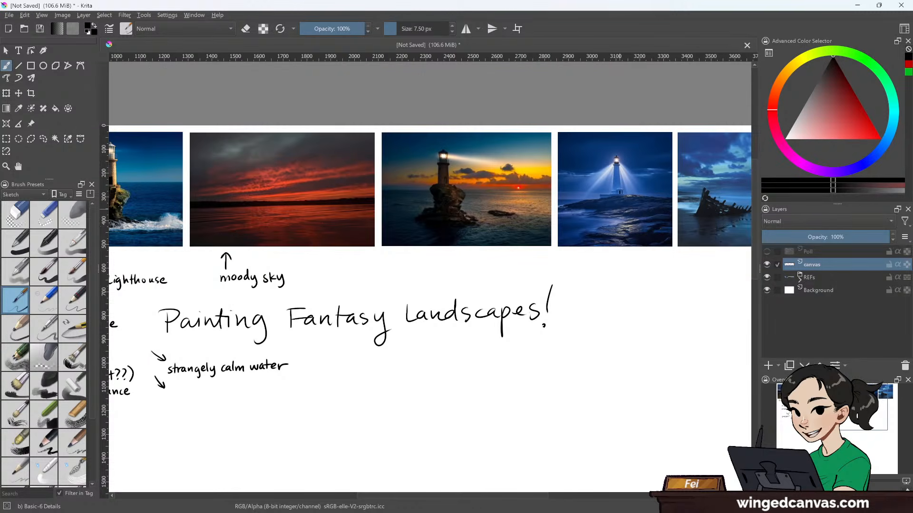
pyautogui.scroll(1, 618, 211)
pyautogui.scroll(1, 647, 172)
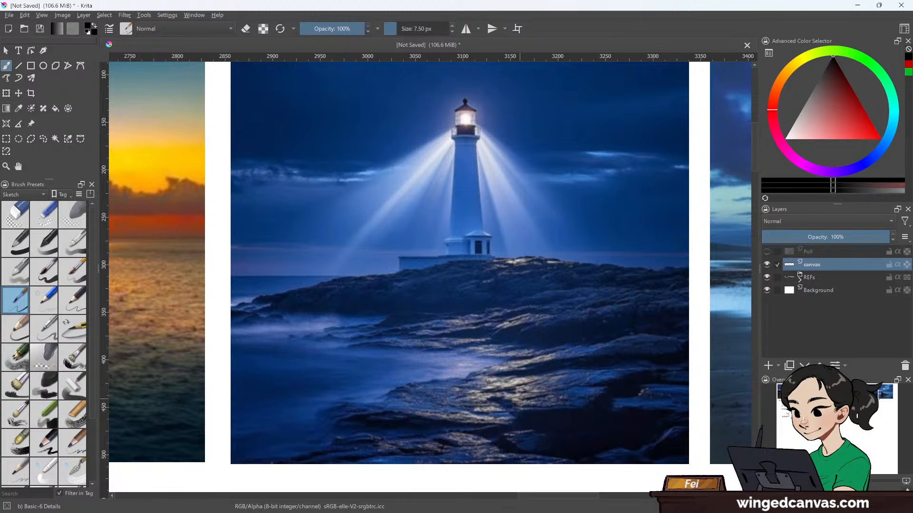
pyautogui.scroll(-1, 519, 398)
pyautogui.scroll(-1, 516, 398)
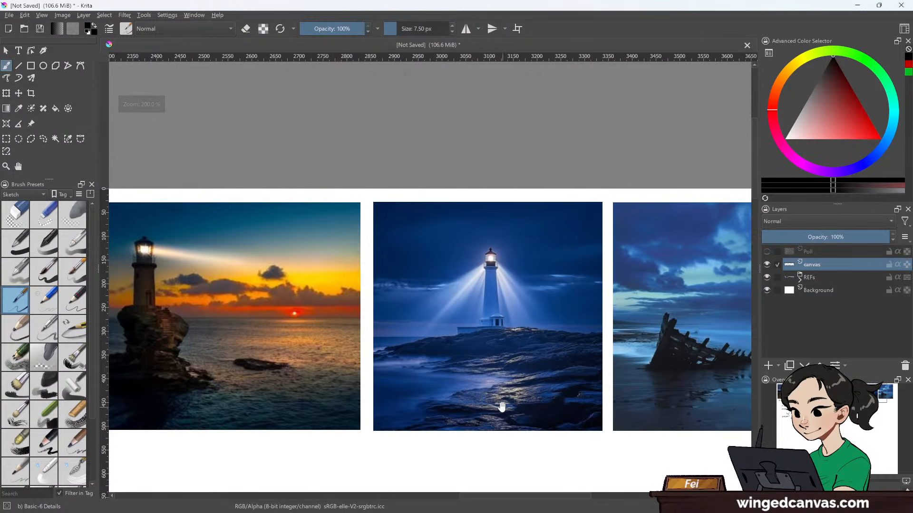
pyautogui.moveTo(502, 406); pyautogui.dragTo(586, 347)
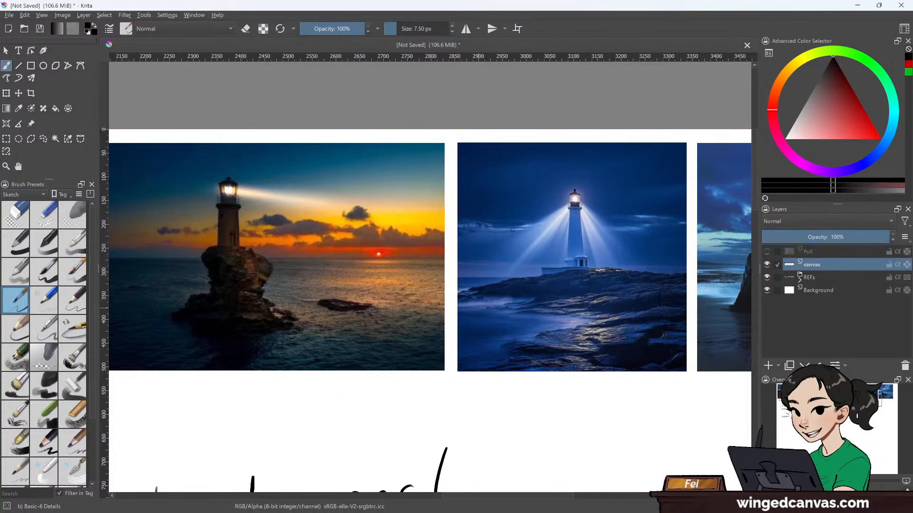
# - Below the title, to the right of the calm water note, draw an arrow and handwrite "lochness monster?" beside it
pyautogui.moveTo(409, 381); pyautogui.dragTo(680, 179)
pyautogui.scroll(-2, 561, 339)
pyautogui.moveTo(483, 249); pyautogui.dragTo(576, 261)
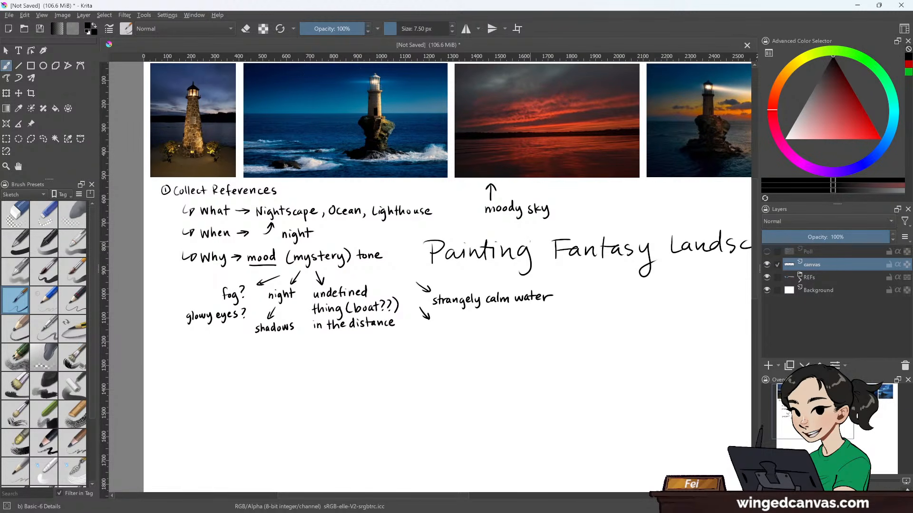
pyautogui.moveTo(569, 279); pyautogui.dragTo(603, 291)
pyautogui.moveTo(606, 281)
pyautogui.mouseDown()
pyautogui.moveTo(610, 291)
pyautogui.moveTo(624, 289)
pyautogui.mouseUp()
pyautogui.moveTo(629, 285); pyautogui.dragTo(680, 282)
pyautogui.moveTo(681, 286); pyautogui.dragTo(691, 284)
pyautogui.moveTo(692, 280); pyautogui.dragTo(695, 286)
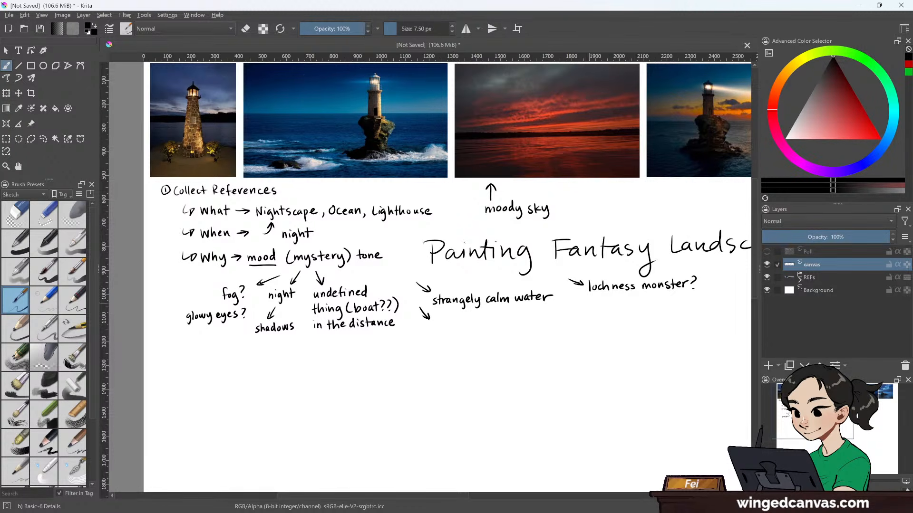
# - Handwrite "dark blues, purples" under the calm water note, and an arrow with "ship graveyard" under the monster note
pyautogui.moveTo(435, 319); pyautogui.dragTo(519, 316)
pyautogui.moveTo(521, 317)
pyautogui.mouseDown()
pyautogui.moveTo(519, 331)
pyautogui.moveTo(524, 322)
pyautogui.mouseUp()
pyautogui.moveTo(526, 323)
pyautogui.mouseDown()
pyautogui.moveTo(528, 311)
pyautogui.moveTo(537, 322)
pyautogui.moveTo(582, 306)
pyautogui.moveTo(607, 314)
pyautogui.moveTo(650, 304)
pyautogui.mouseUp()
pyautogui.moveTo(651, 303)
pyautogui.mouseDown()
pyautogui.moveTo(652, 315)
pyautogui.moveTo(670, 301)
pyautogui.mouseUp()
pyautogui.moveTo(674, 302); pyautogui.dragTo(675, 307)
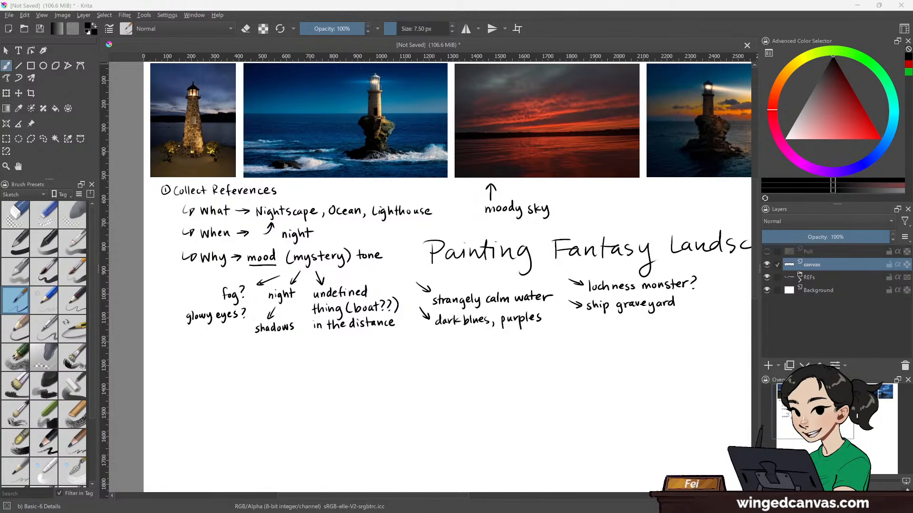
# - Switch to Chrome, maximize it, and look through the "dredge game backgrounds" image results, previewing the boat-and-island wallpaper
pyautogui.hotkey('alt', 'Tab')
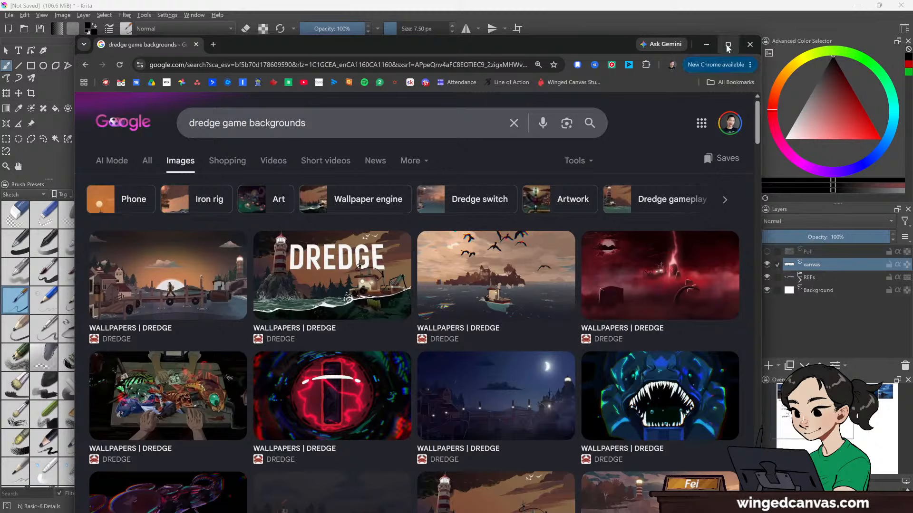
pyautogui.click(728, 45)
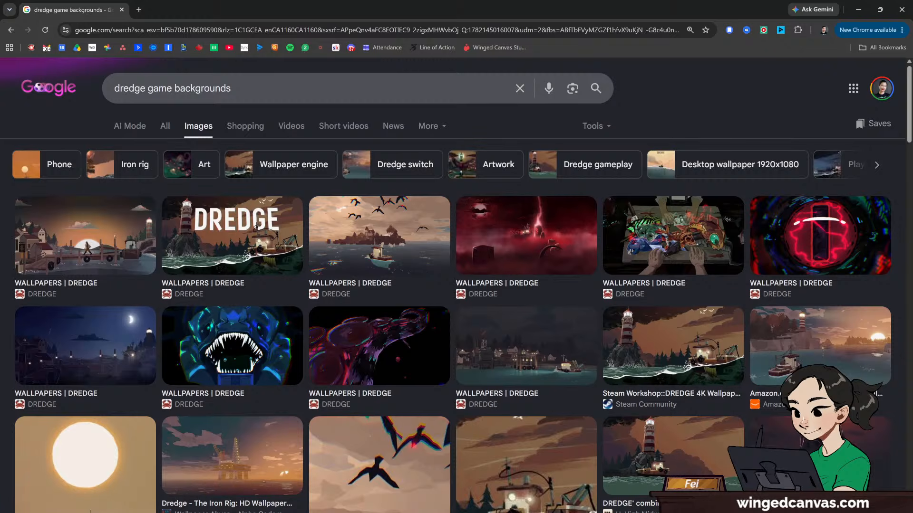
pyautogui.scroll(-1, 530, 179)
pyautogui.scroll(-3, 530, 180)
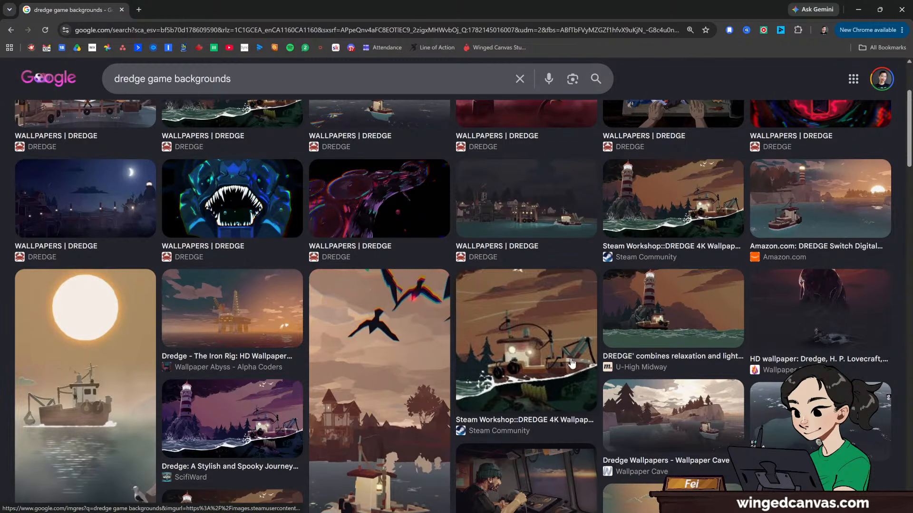
pyautogui.scroll(4, 678, 325)
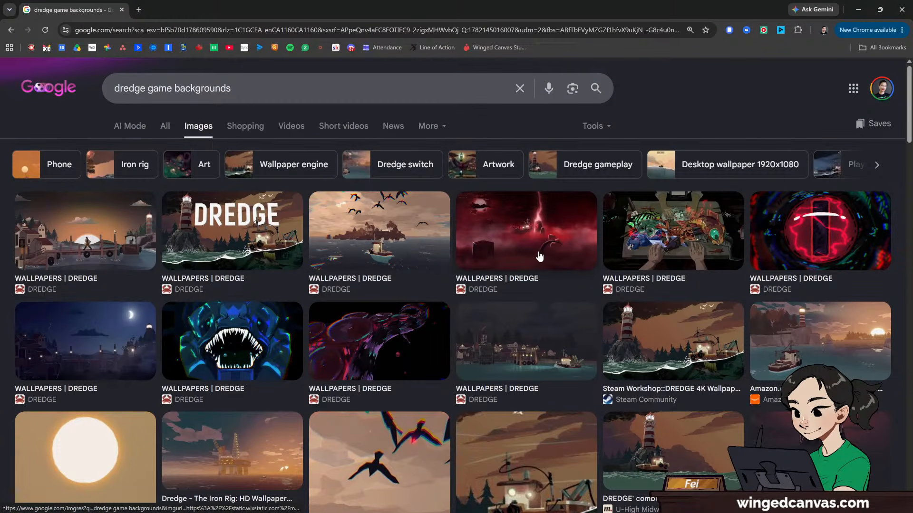
pyautogui.click(390, 249)
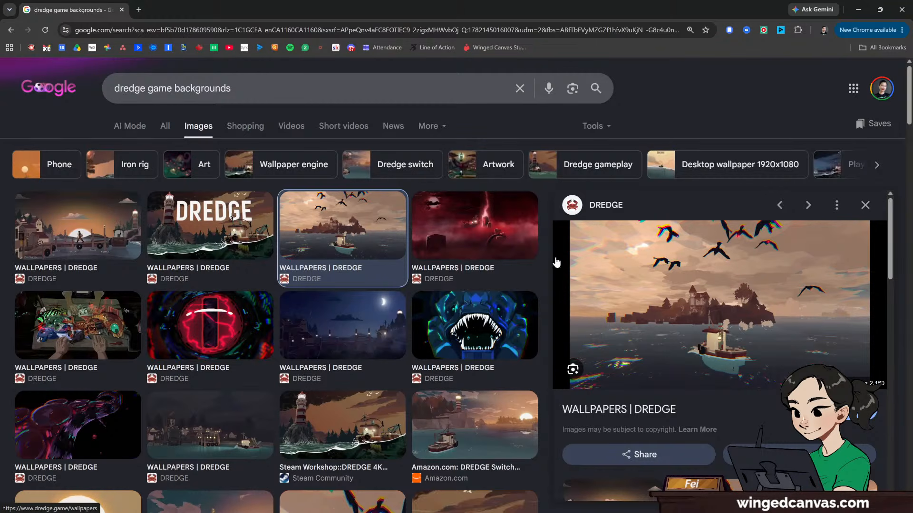
pyautogui.scroll(-3, 396, 299)
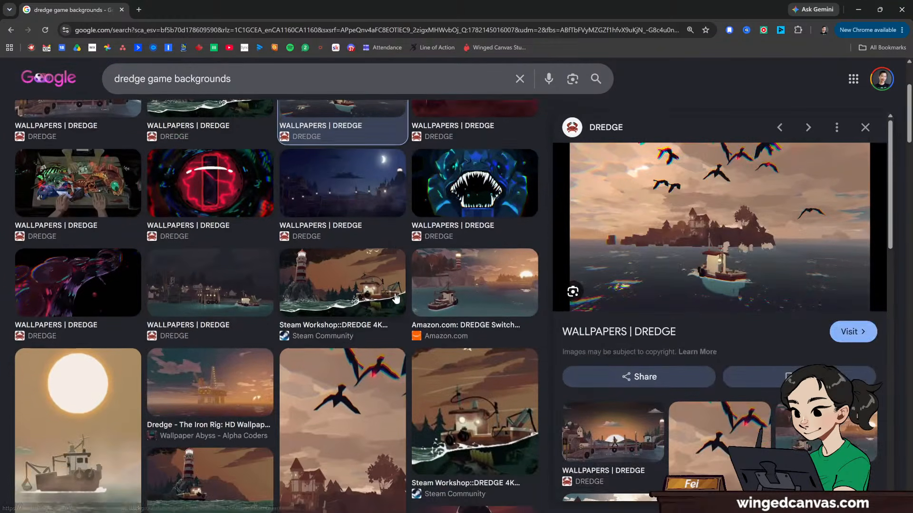
pyautogui.scroll(-2, 396, 298)
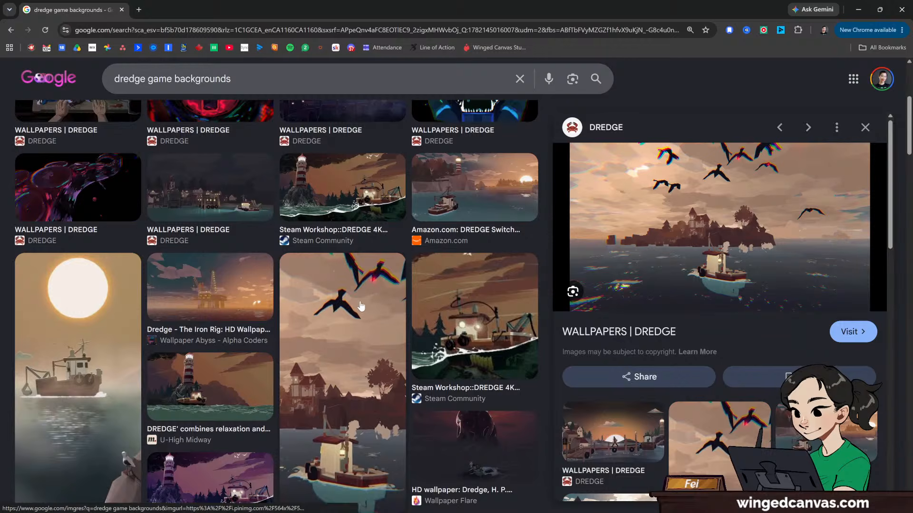
pyautogui.scroll(-2, 362, 307)
pyautogui.scroll(-2, 362, 307)
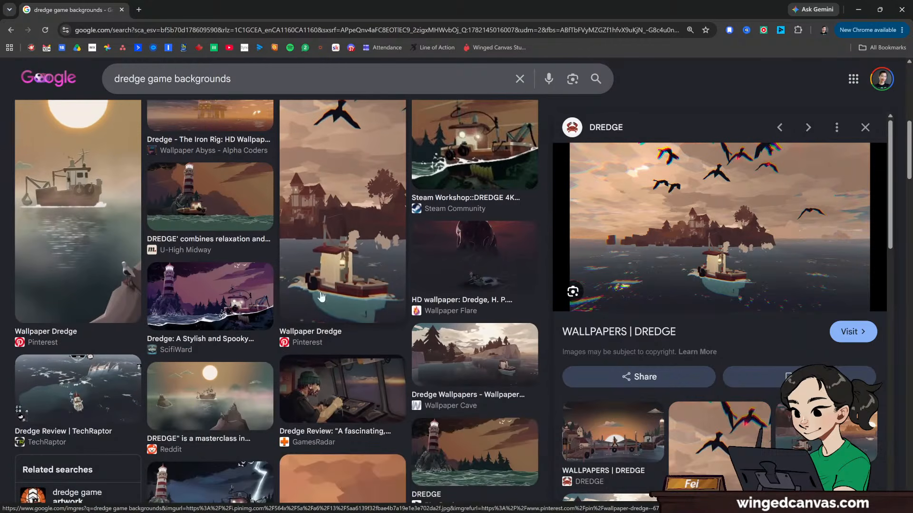
# - Preview the purple ScifiWard lighthouse artwork and compare it with the PlayStation lighthouse image
pyautogui.click(241, 284)
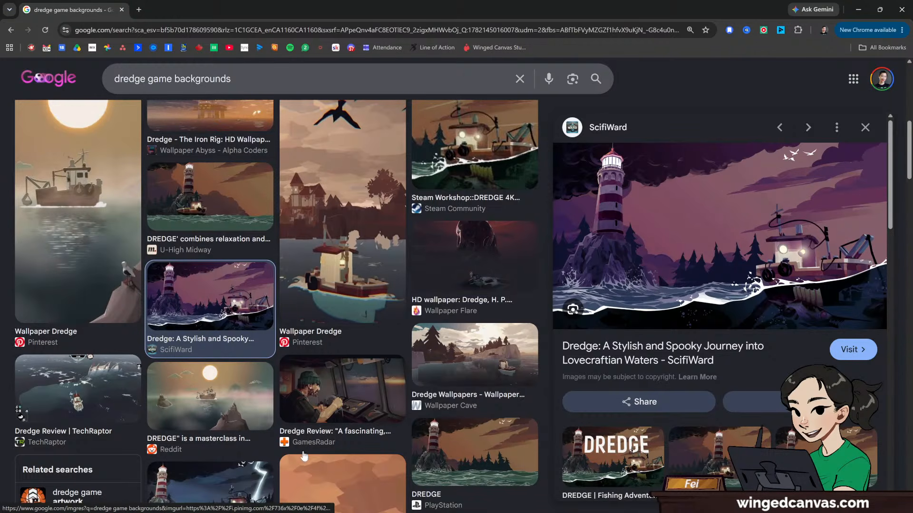
pyautogui.scroll(-4, 401, 304)
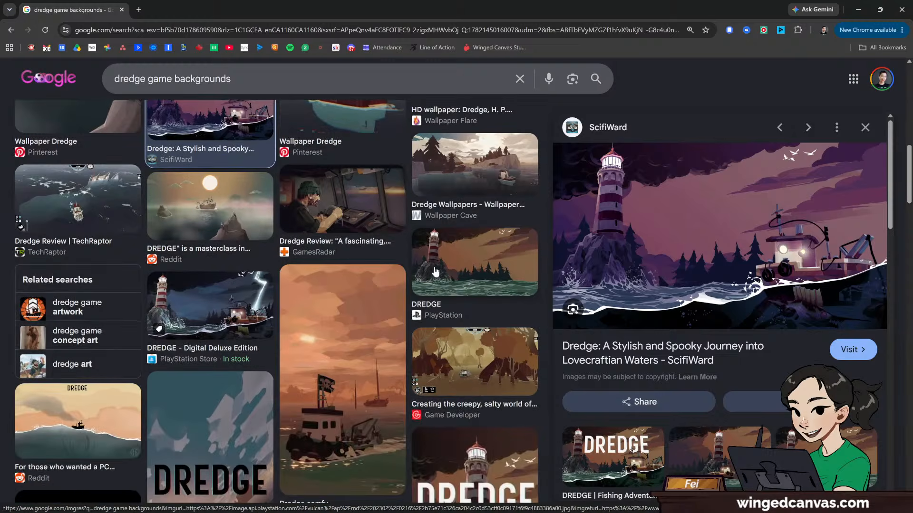
pyautogui.click(475, 258)
pyautogui.scroll(5, 395, 272)
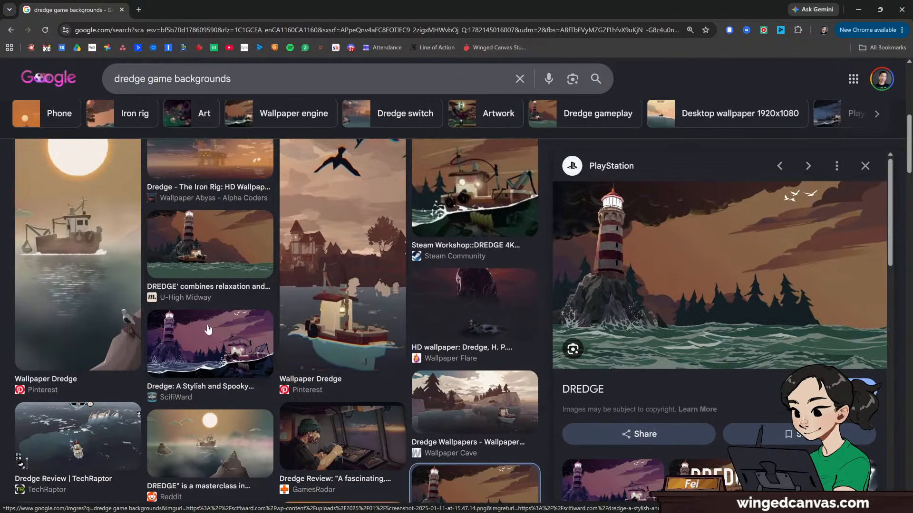
# - Copy the purple ScifiWard lighthouse and boat image from its preview and return to Krita
pyautogui.click(207, 329)
pyautogui.rightClick(717, 265)
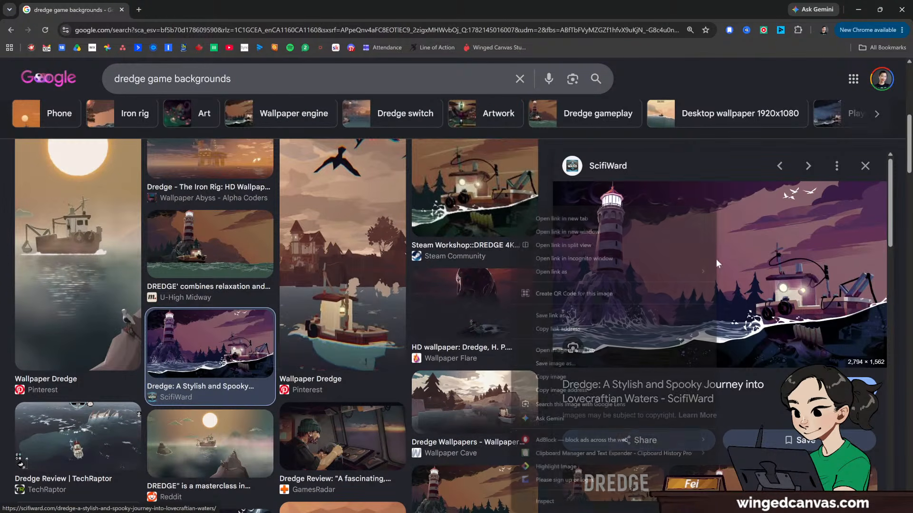
pyautogui.click(623, 375)
pyautogui.click(858, 10)
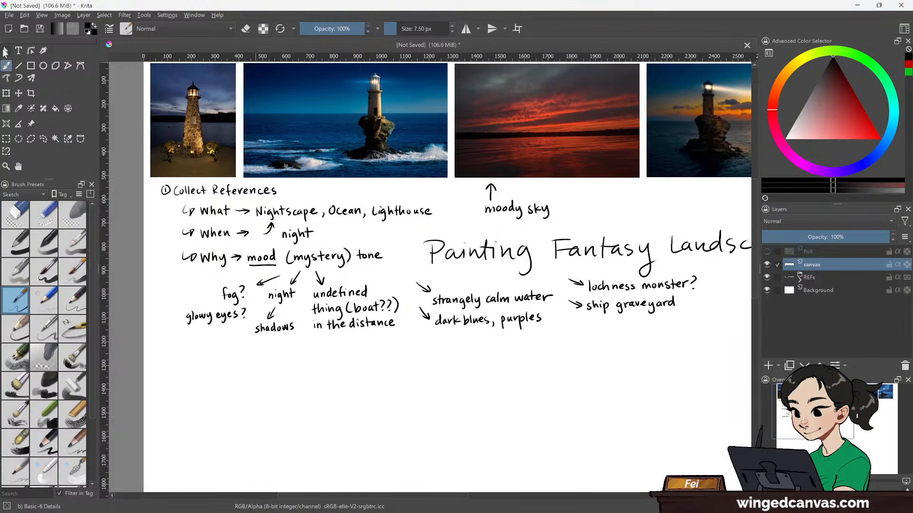
# - Paste the copied lighthouse image into the document, downloading it from the remote source
pyautogui.click(6, 50)
pyautogui.hotkey('ctrl', 'v')
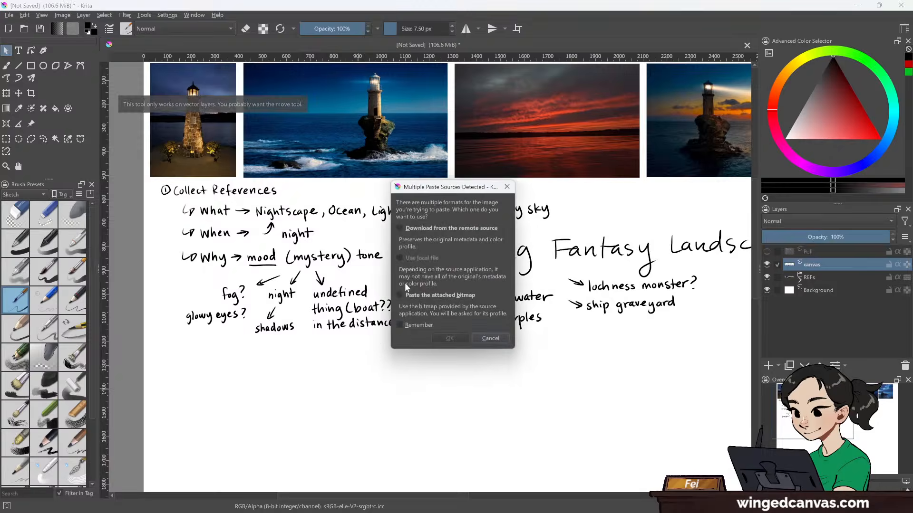
pyautogui.click(431, 229)
pyautogui.click(449, 338)
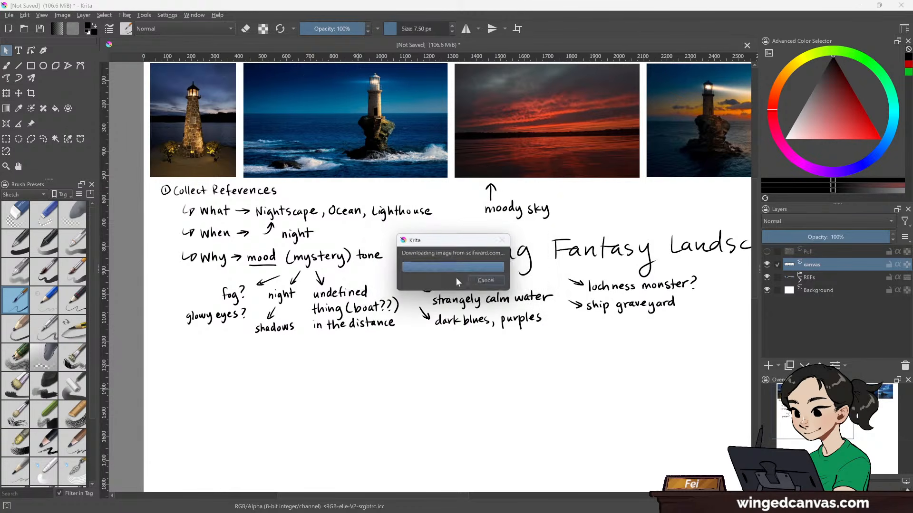
# - Scale down the pasted purple lighthouse image and place it beneath the blue lighthouse and shipwreck photos
pyautogui.scroll(-1, 478, 296)
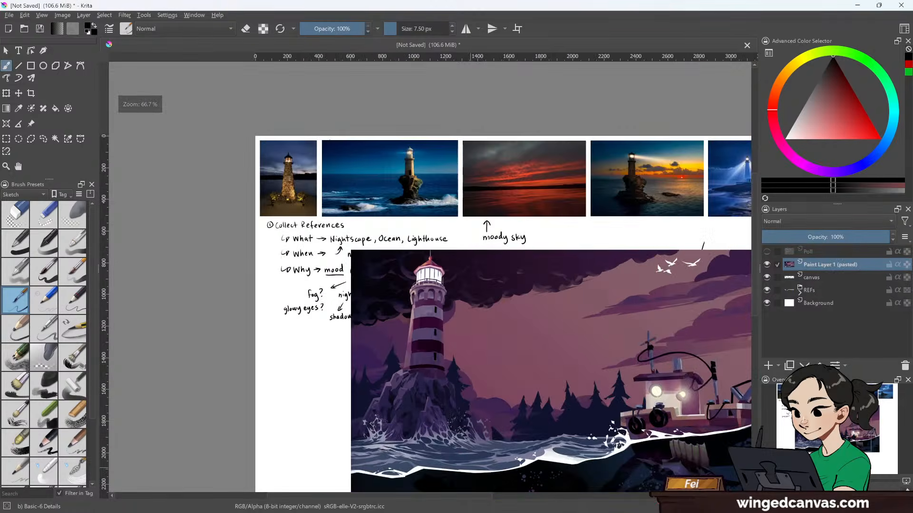
pyautogui.scroll(-2, 479, 295)
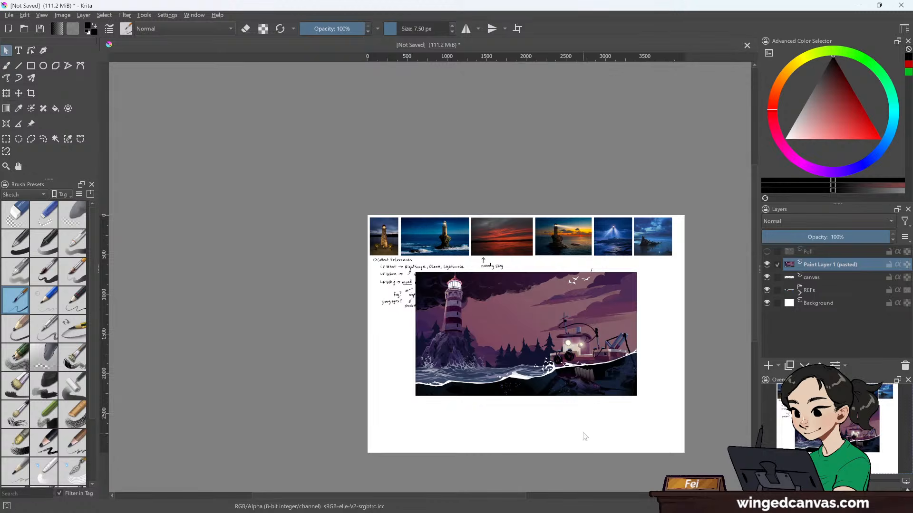
pyautogui.hotkey('ctrl', 't')
pyautogui.moveTo(416, 397)
pyautogui.mouseDown()
pyautogui.moveTo(580, 329)
pyautogui.moveTo(618, 298)
pyautogui.mouseUp()
pyautogui.press('Return')
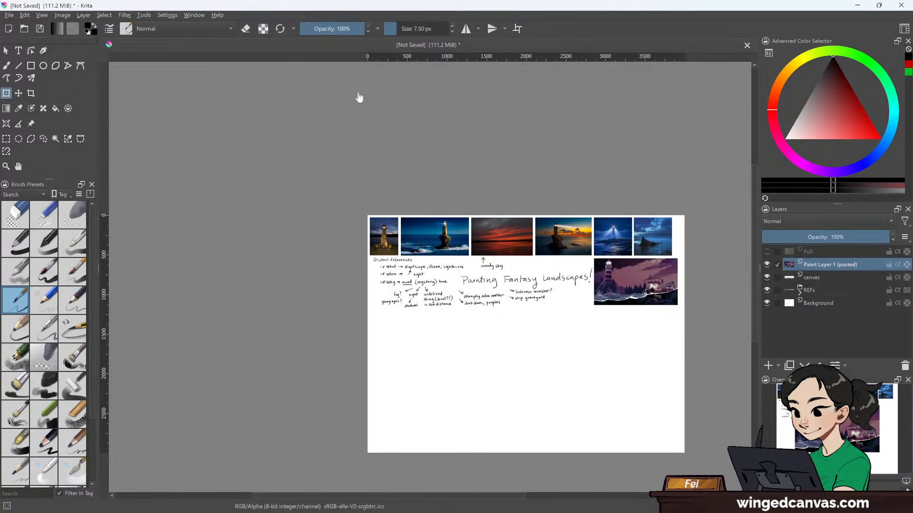
# - On the canvas layer, underline the "Collect References" heading with the brush and write a circled 2 below the notes
pyautogui.scroll(5, 525, 341)
pyautogui.moveTo(574, 292); pyautogui.dragTo(387, 421)
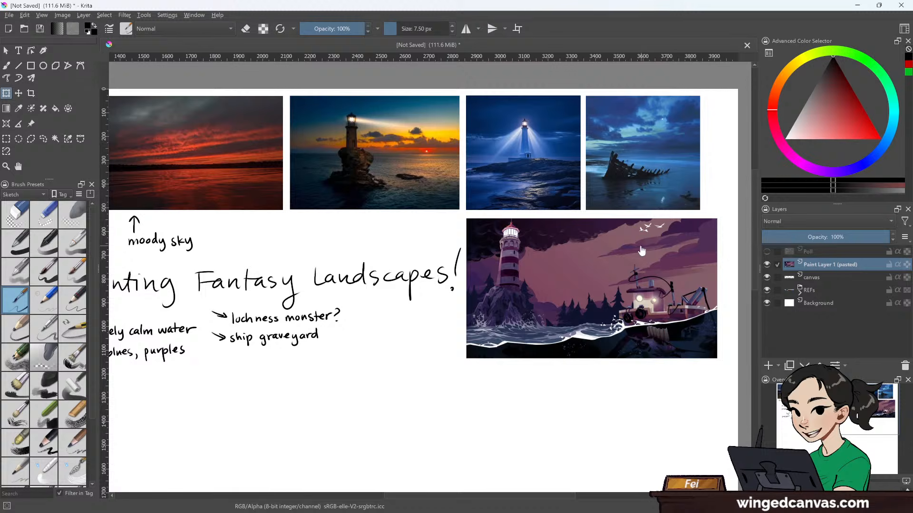
pyautogui.scroll(-1, 519, 301)
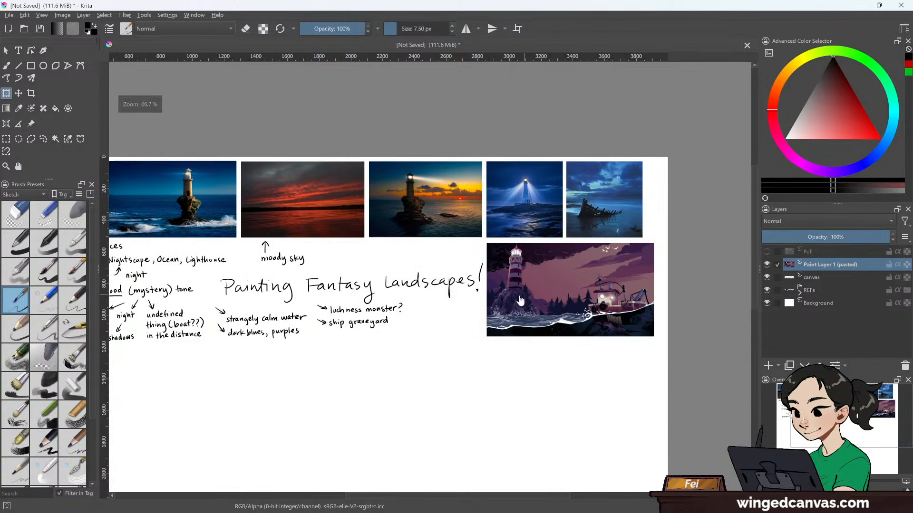
pyautogui.moveTo(483, 280); pyautogui.dragTo(566, 196)
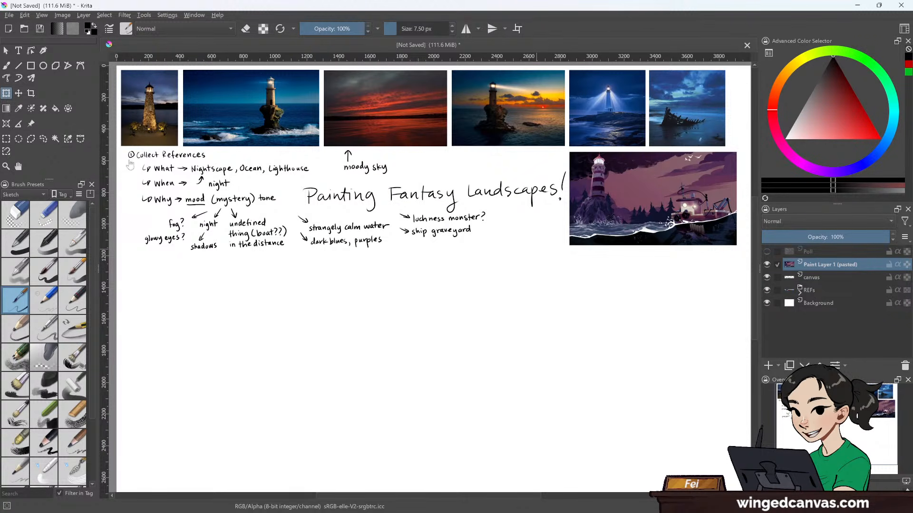
pyautogui.click(130, 156)
pyautogui.click(8, 65)
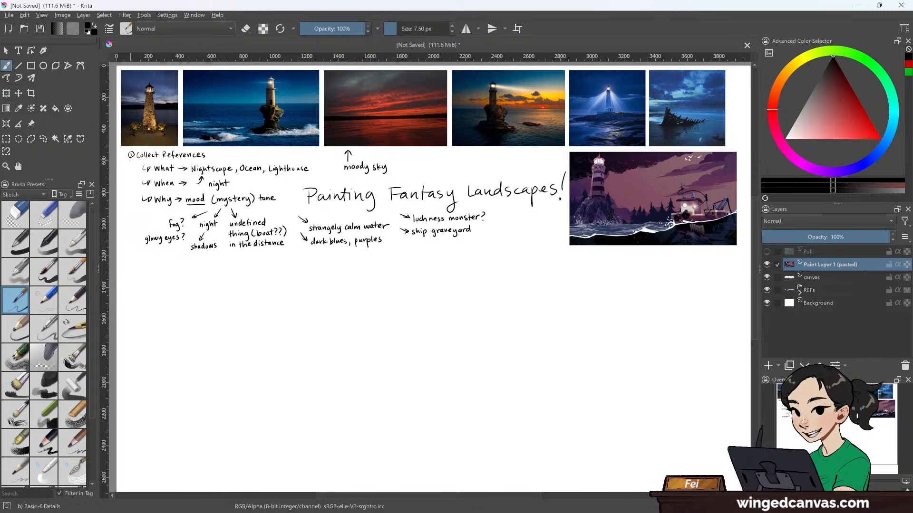
pyautogui.click(831, 278)
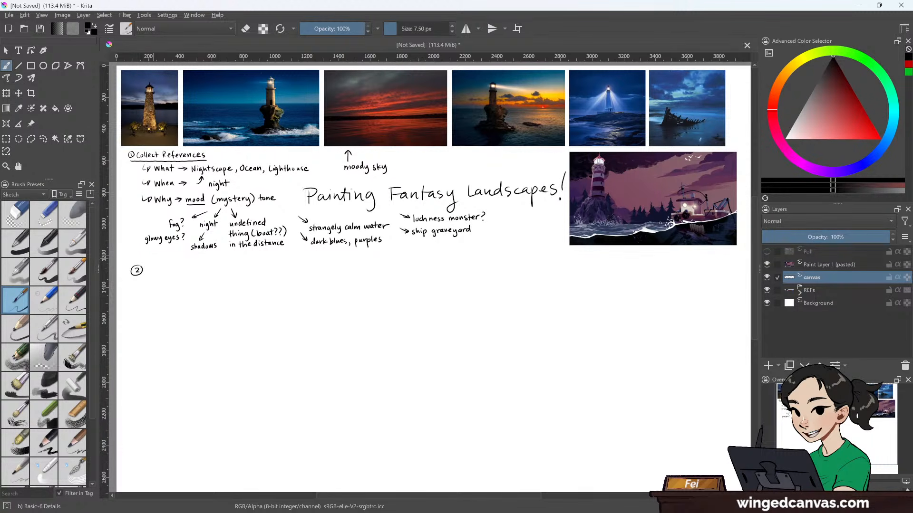
# - Handwrite the heading "Colour Swatches" beside the circled 2 and underline it
pyautogui.moveTo(157, 265); pyautogui.dragTo(156, 273)
pyautogui.moveTo(160, 269); pyautogui.dragTo(166, 272)
pyautogui.moveTo(168, 272); pyautogui.dragTo(197, 274)
pyautogui.moveTo(194, 269); pyautogui.dragTo(201, 268)
pyautogui.moveTo(145, 279); pyautogui.dragTo(210, 279)
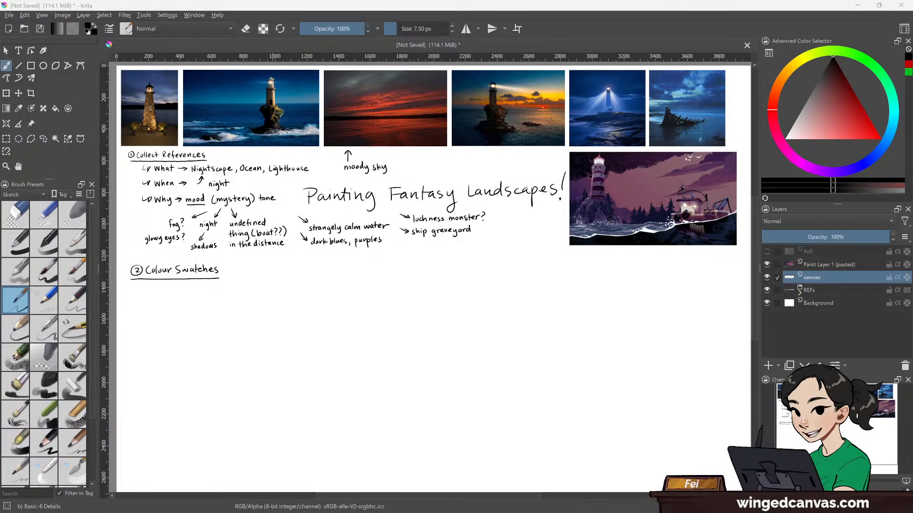
# - Switch to the browser, search Google Images for "mysterious colour palette" and look through the palettes found
pyautogui.hotkey('alt', 'Tab')
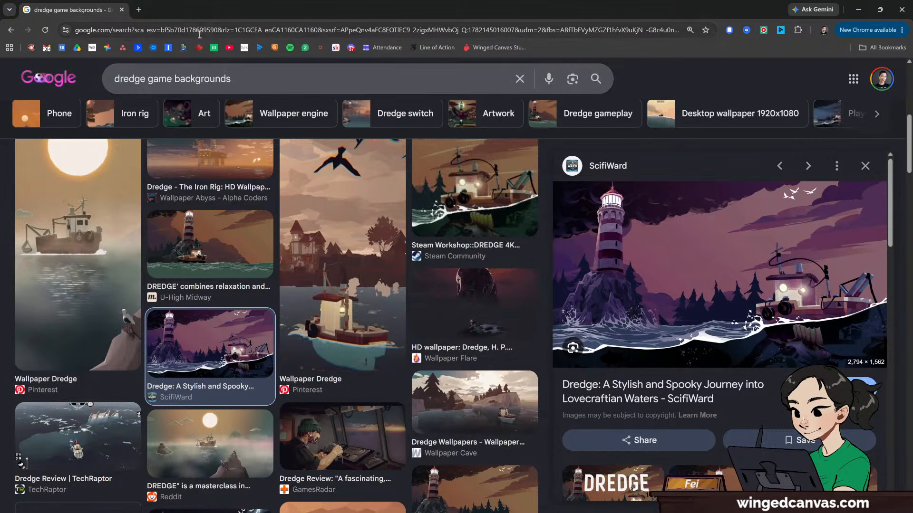
pyautogui.moveTo(233, 78); pyautogui.dragTo(80, 77)
pyautogui.write('my')
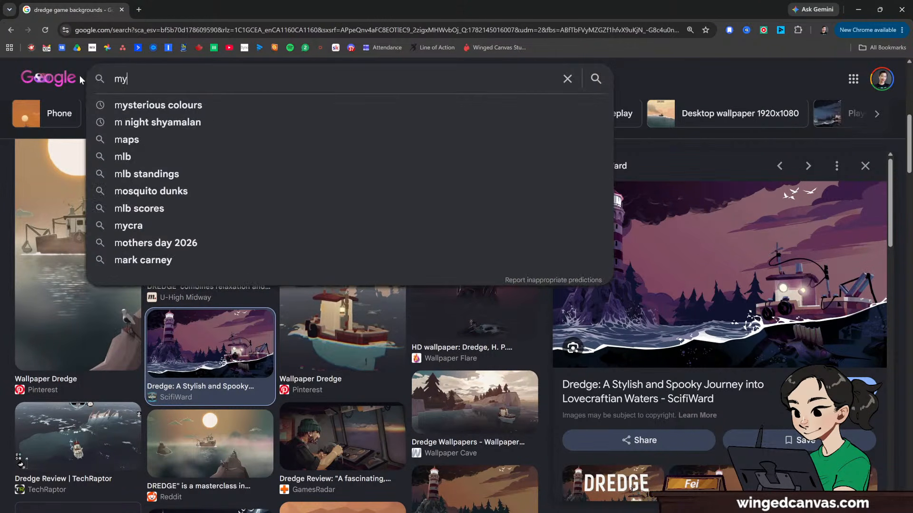
pyautogui.write('sterious colour palette')
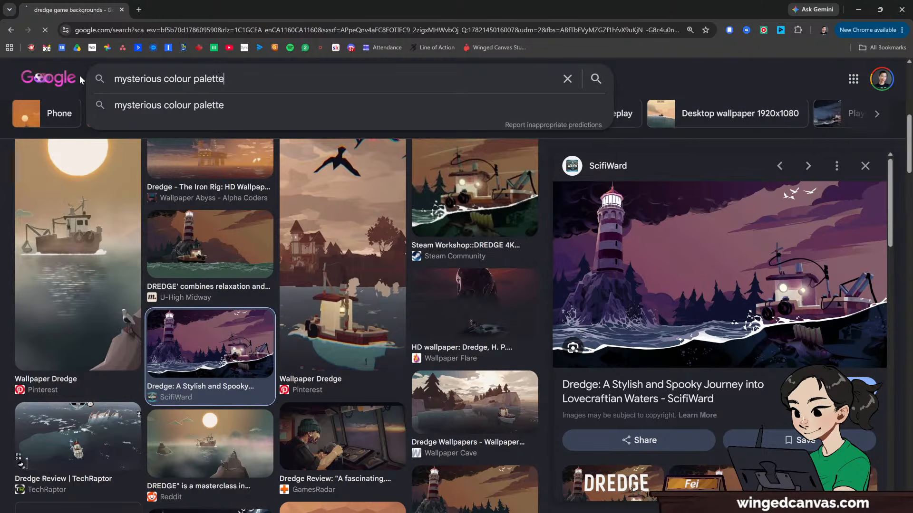
pyautogui.press('Return')
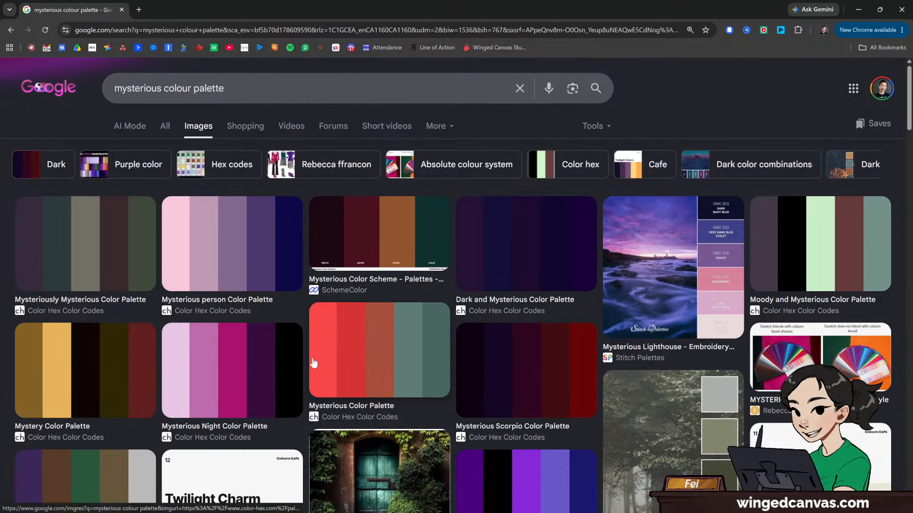
pyautogui.scroll(-2, 312, 363)
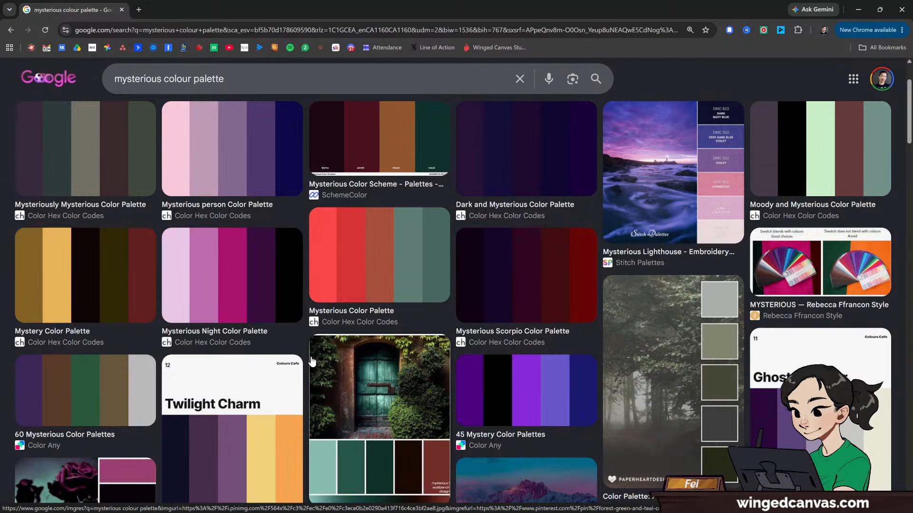
pyautogui.scroll(-4, 312, 363)
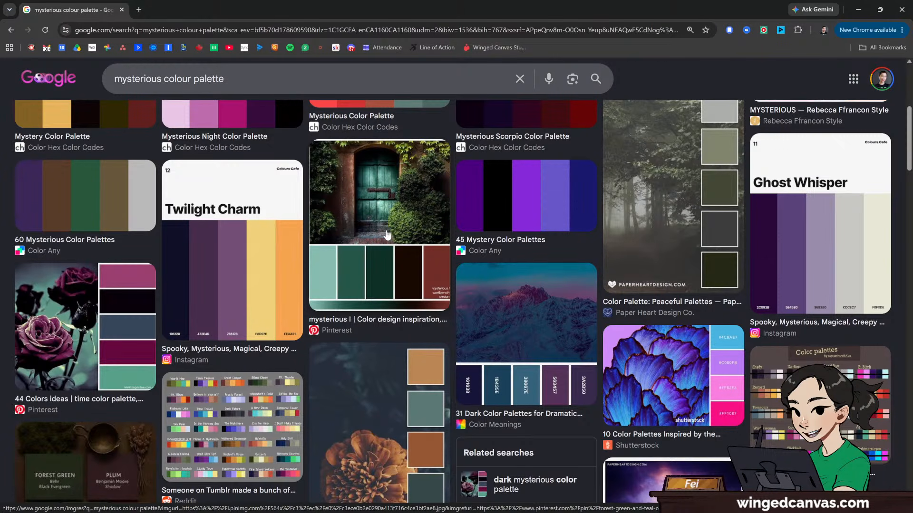
pyautogui.scroll(2, 380, 323)
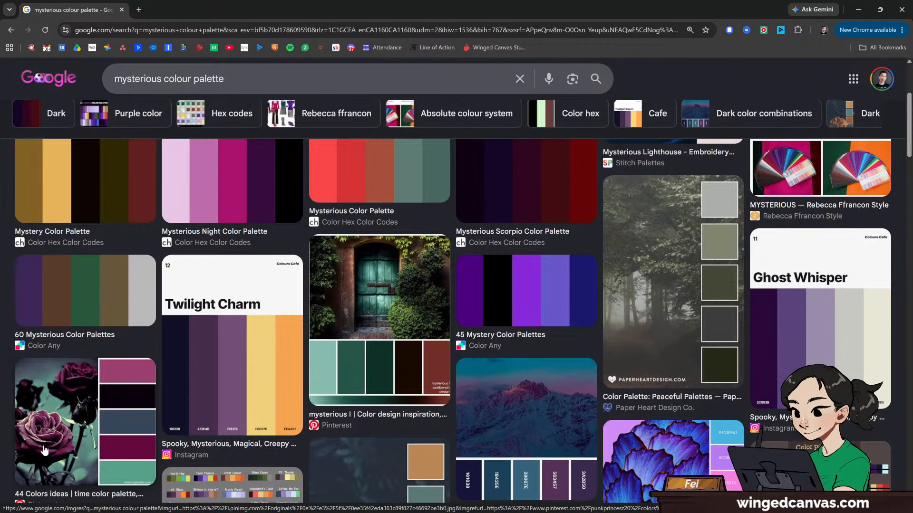
pyautogui.scroll(-2, 78, 419)
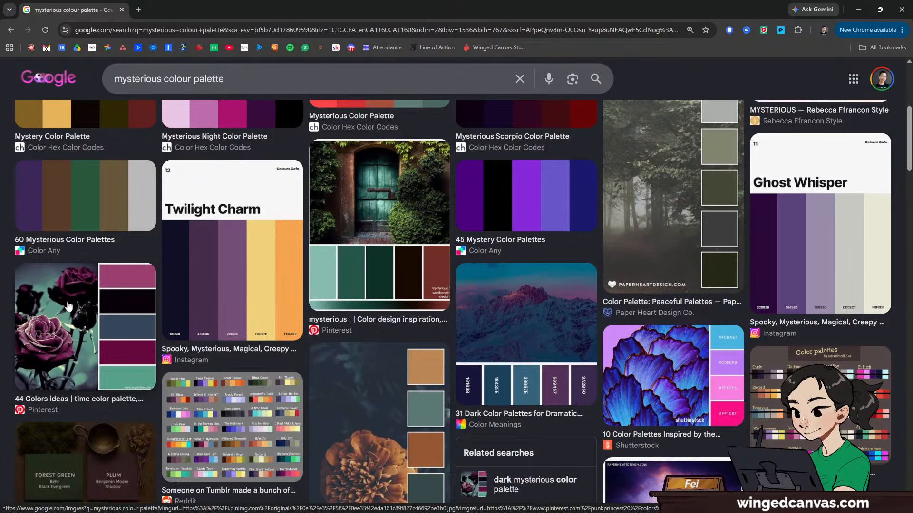
# - Open the dark purple roses palette from Pinterest and copy its image
pyautogui.click(125, 331)
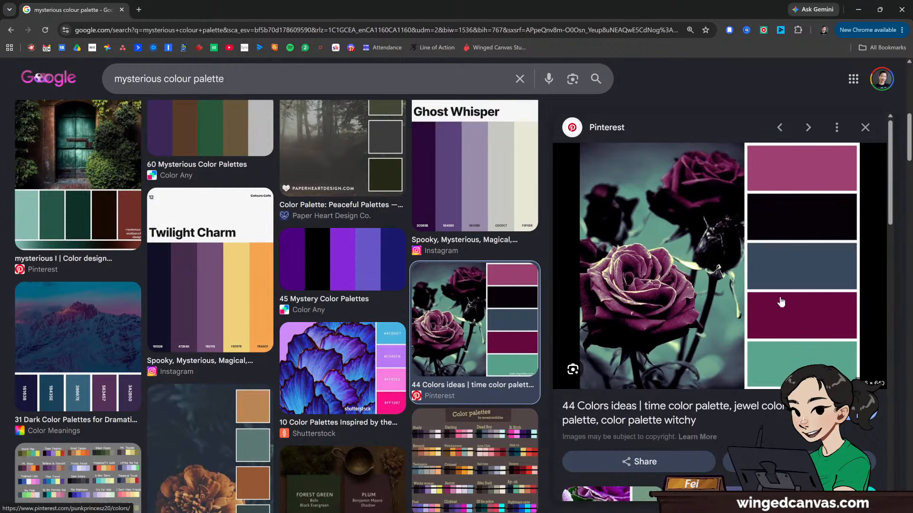
pyautogui.rightClick(699, 291)
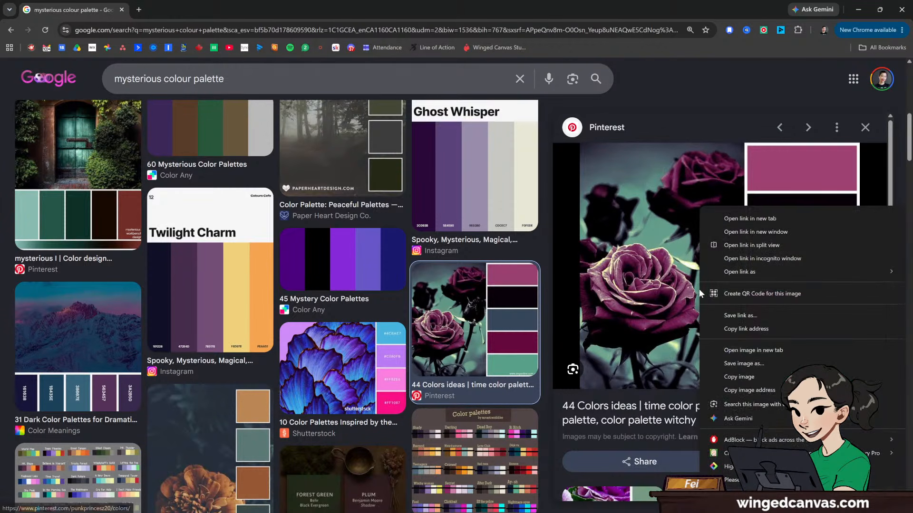
pyautogui.click(745, 378)
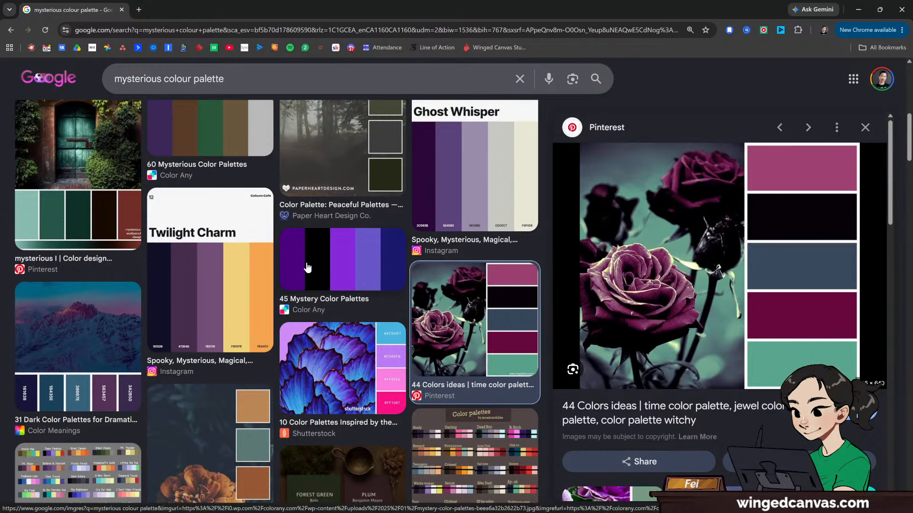
# - Open the Twilight Charm palette and capture a strip of its five colour bars with the Snipping Tool
pyautogui.click(240, 232)
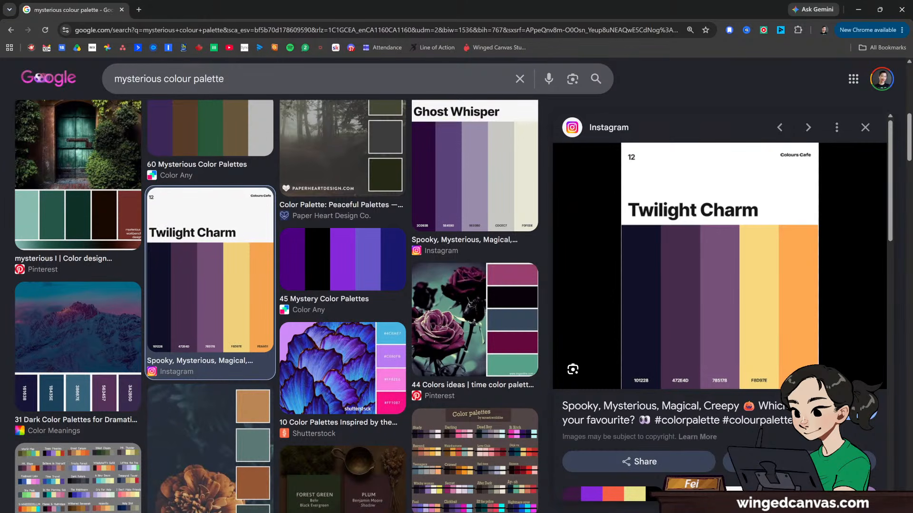
pyautogui.hotkey('alt', 'Tab')
pyautogui.click(80, 28)
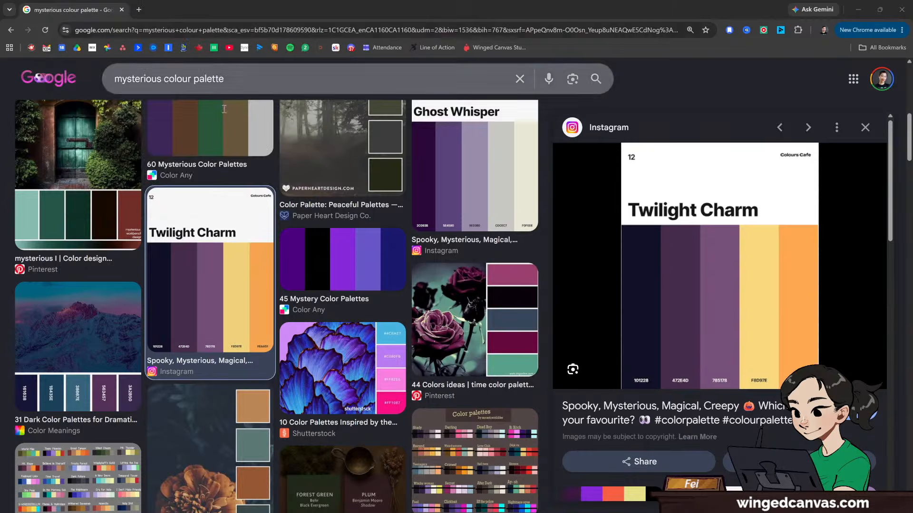
pyautogui.moveTo(626, 277); pyautogui.dragTo(816, 322)
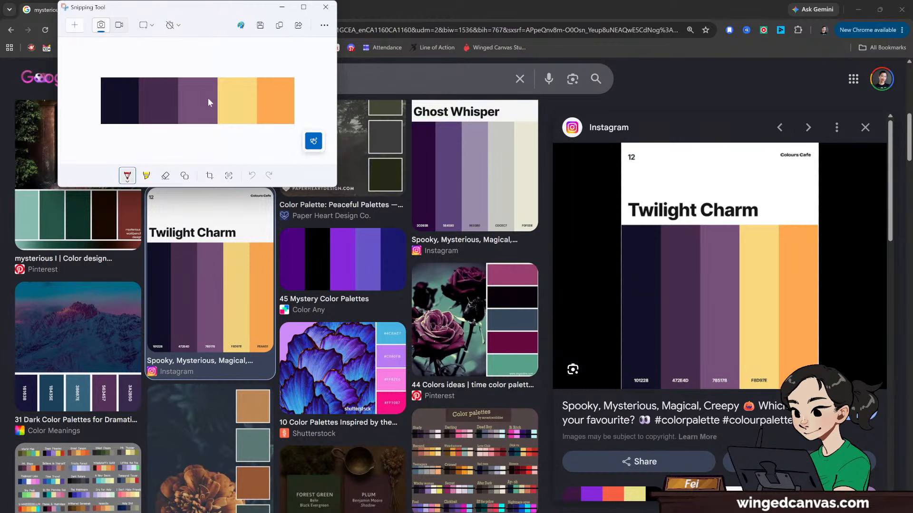
pyautogui.click(280, 26)
# - Switch to Krita, paste the captured Twilight Charm strip as Web (sRGB) and move it beneath the "Colour Swatches" heading
pyautogui.hotkey('alt', 'Tab')
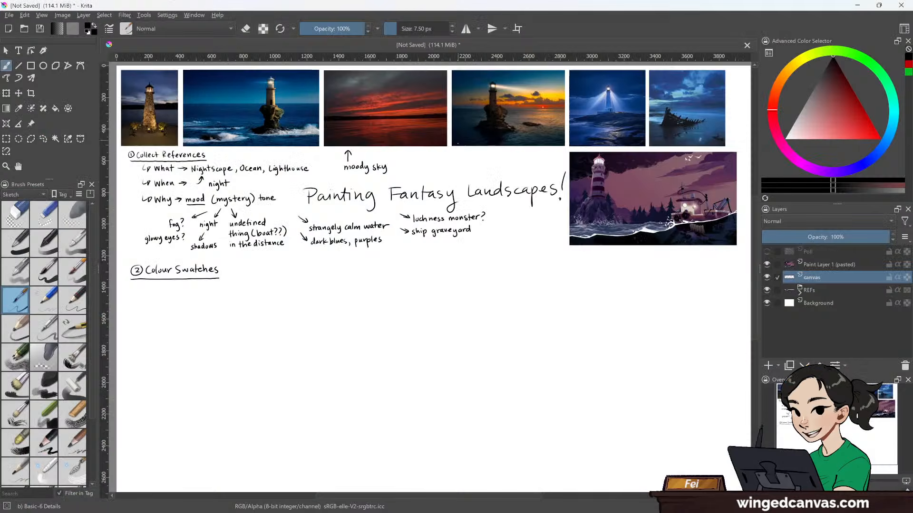
pyautogui.click(6, 50)
pyautogui.hotkey('ctrl', 'v')
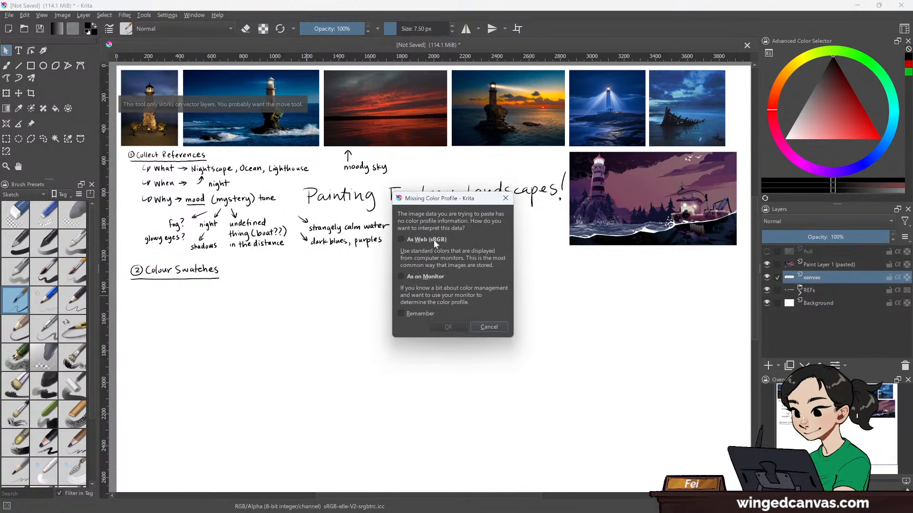
pyautogui.click(435, 243)
pyautogui.click(448, 327)
pyautogui.press('b')
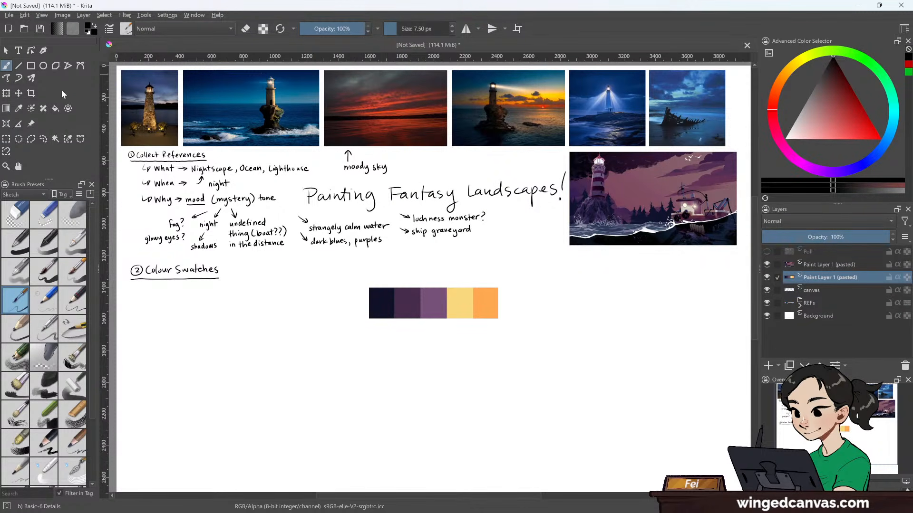
pyautogui.click(19, 94)
pyautogui.moveTo(415, 309); pyautogui.dragTo(177, 309)
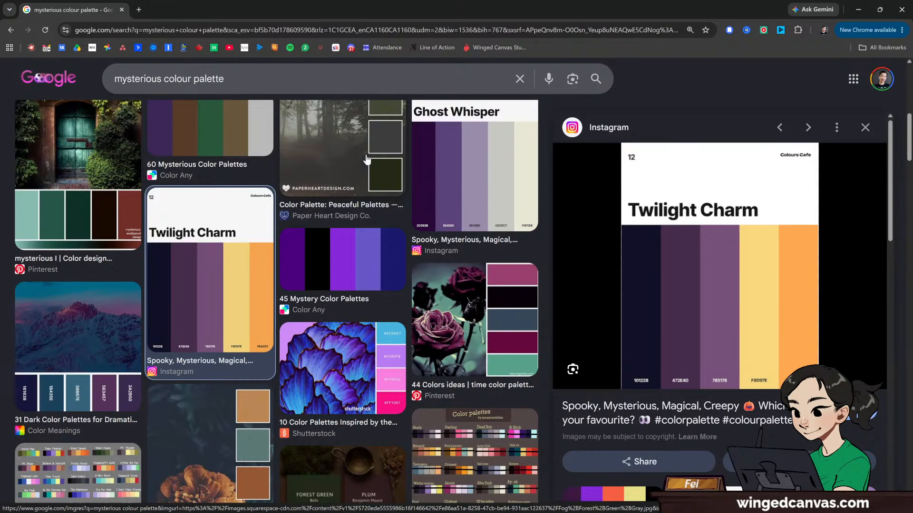
# - Find the Moody and Mysterious Color Palette in the browser's image results and capture a strip of its five colours with the Snipping Tool
pyautogui.scroll(-1, 367, 159)
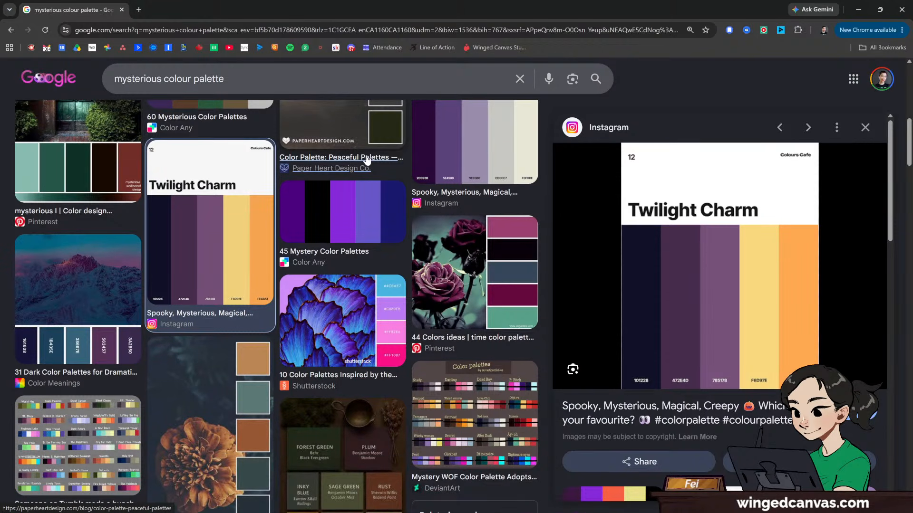
pyautogui.scroll(-2, 366, 159)
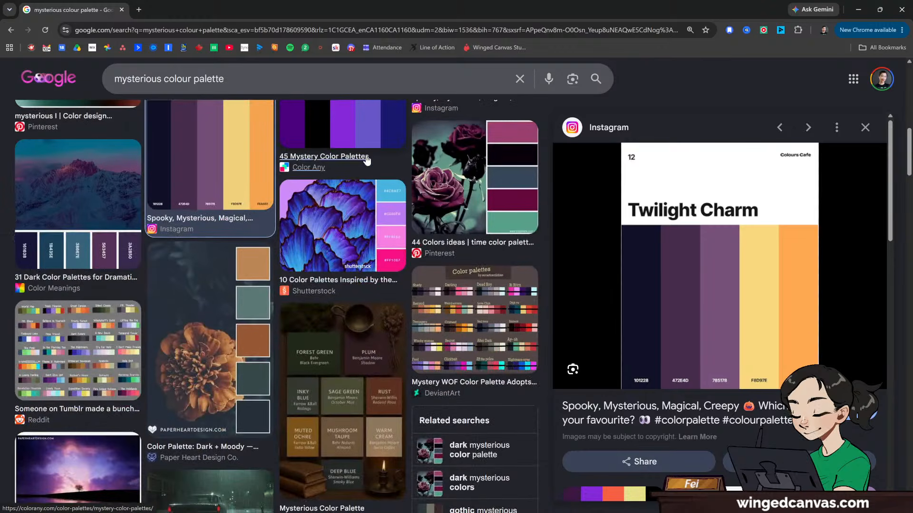
pyautogui.scroll(6, 367, 160)
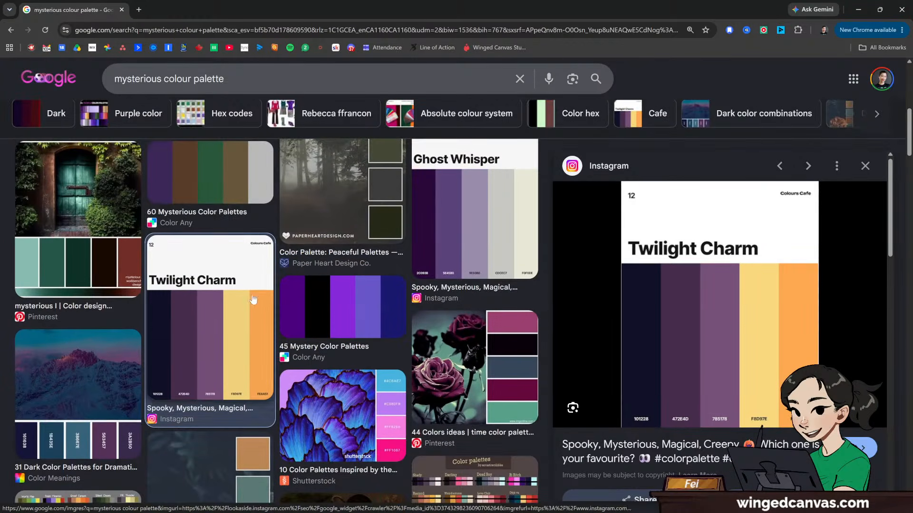
pyautogui.scroll(6, 245, 310)
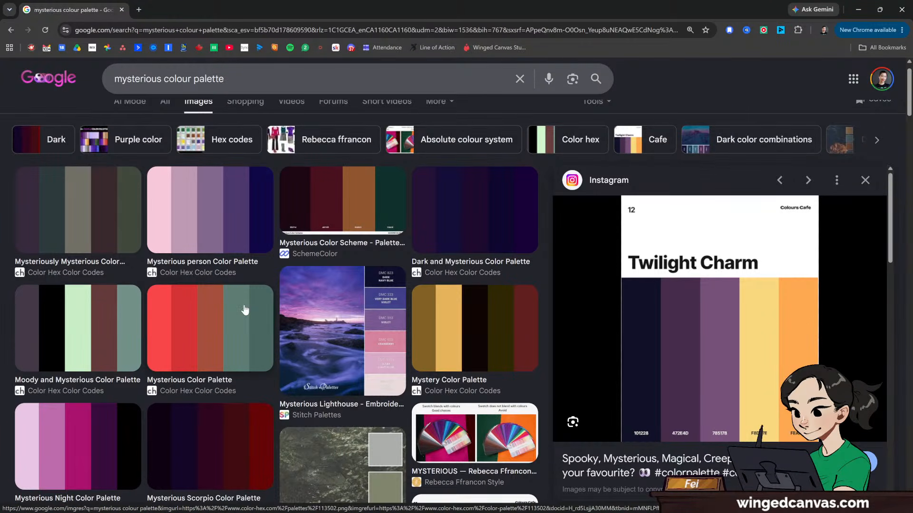
pyautogui.click(104, 334)
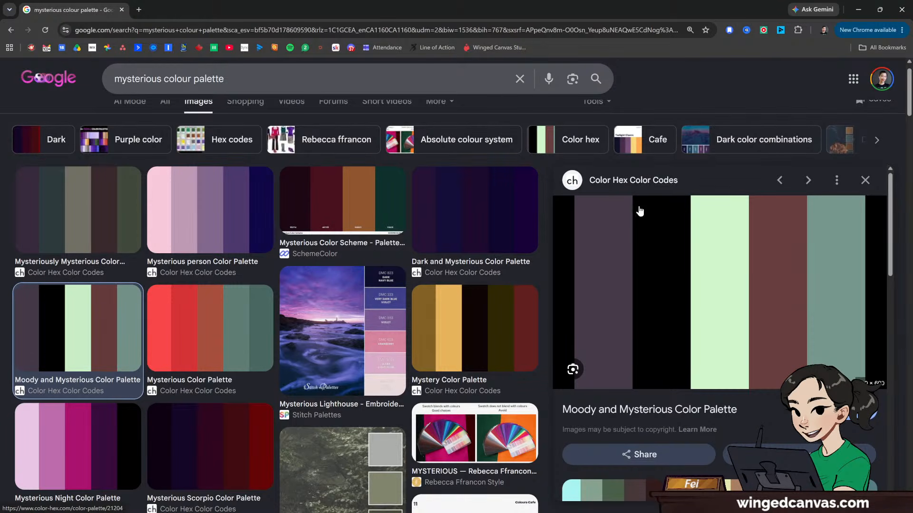
pyautogui.hotkey('alt', 'Tab')
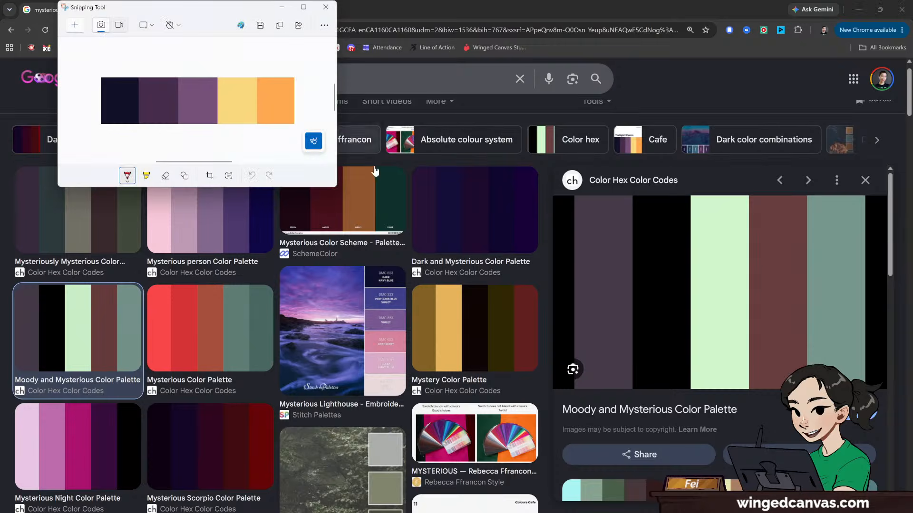
pyautogui.click(77, 27)
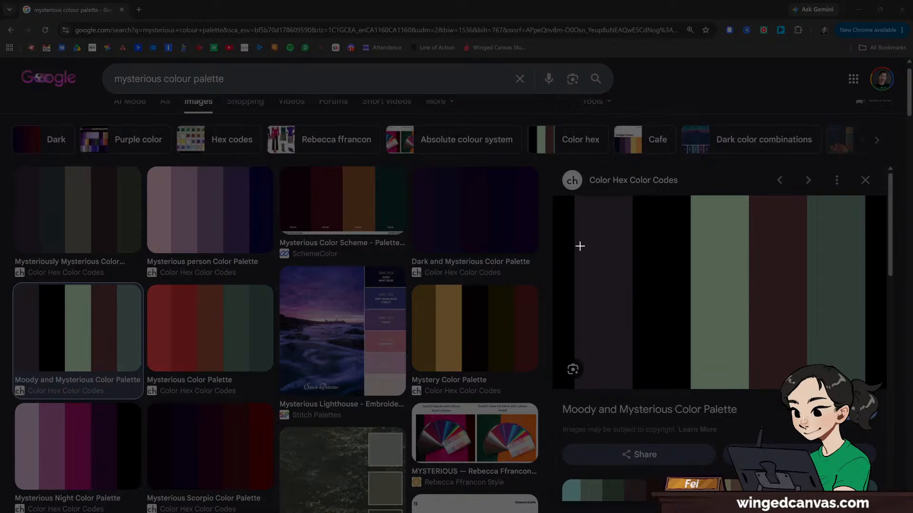
pyautogui.moveTo(574, 244); pyautogui.dragTo(863, 314)
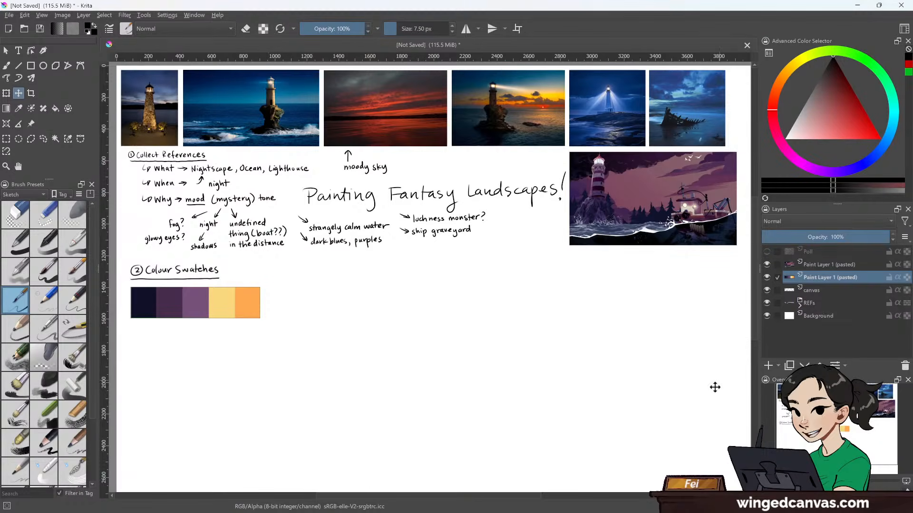
# - Paste the captured Moody and Mysterious strip into the Krita document, interpreting its colours as Web (sRGB)
pyautogui.click(6, 50)
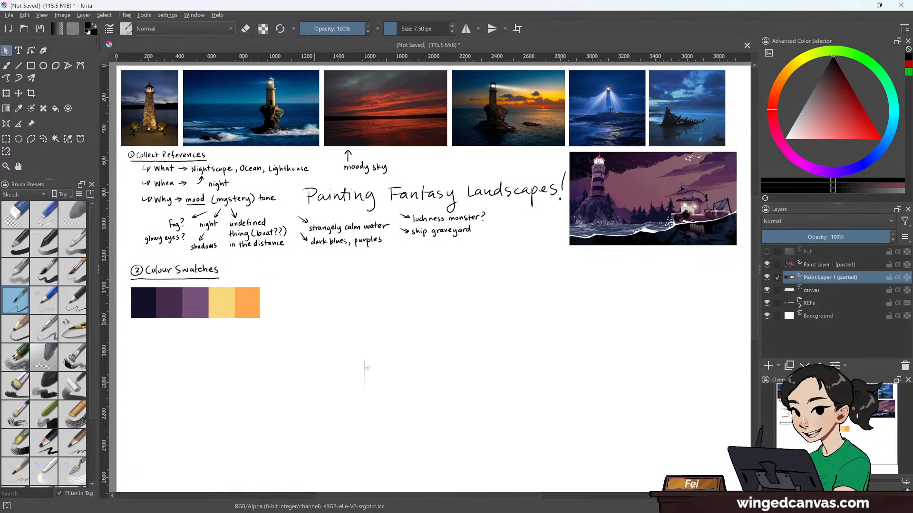
pyautogui.hotkey('ctrl', 'v')
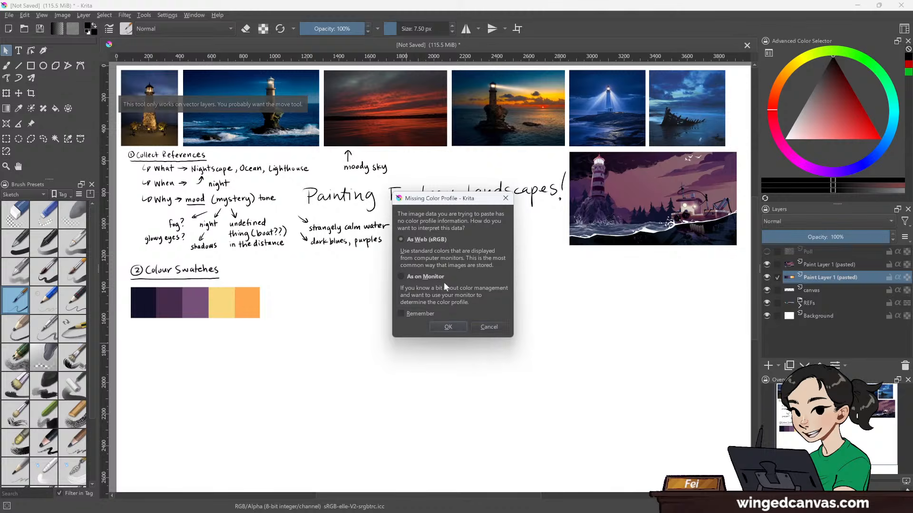
pyautogui.click(449, 327)
pyautogui.press('b')
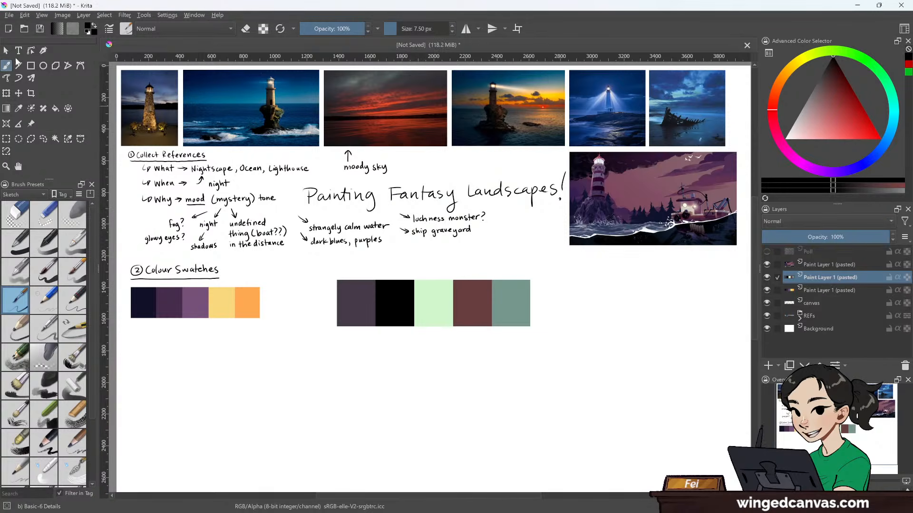
# - Scale down the pasted Moody and Mysterious strip and place it directly below the Twilight Charm swatches
pyautogui.hotkey('ctrl', 't')
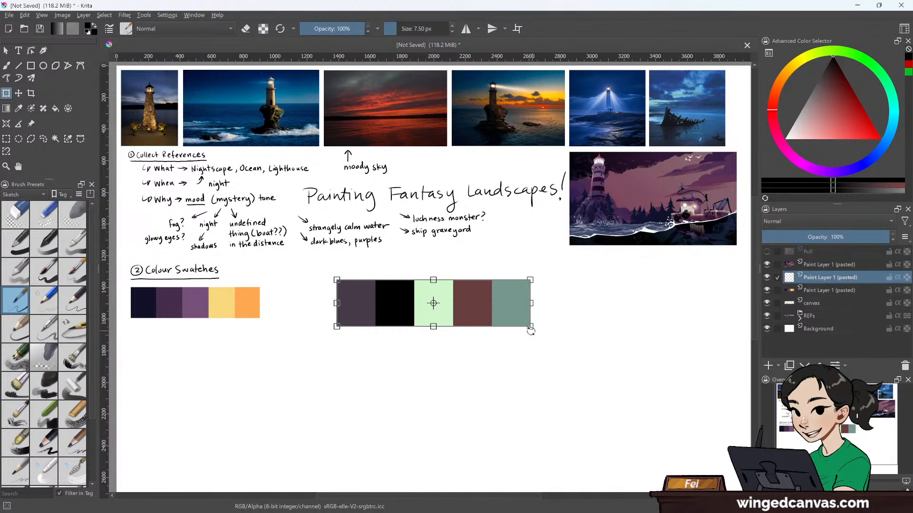
pyautogui.moveTo(530, 327); pyautogui.dragTo(412, 311)
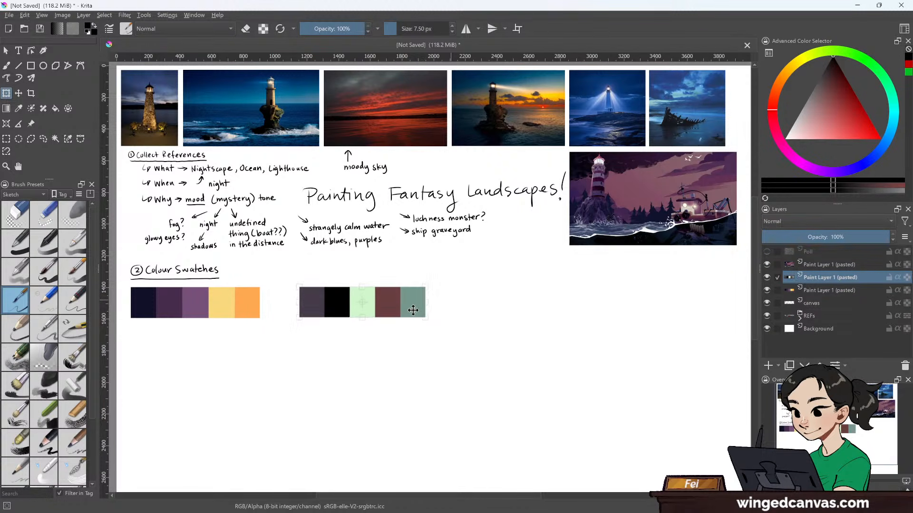
pyautogui.press('Return')
pyautogui.click(19, 93)
pyautogui.moveTo(370, 303); pyautogui.dragTo(201, 342)
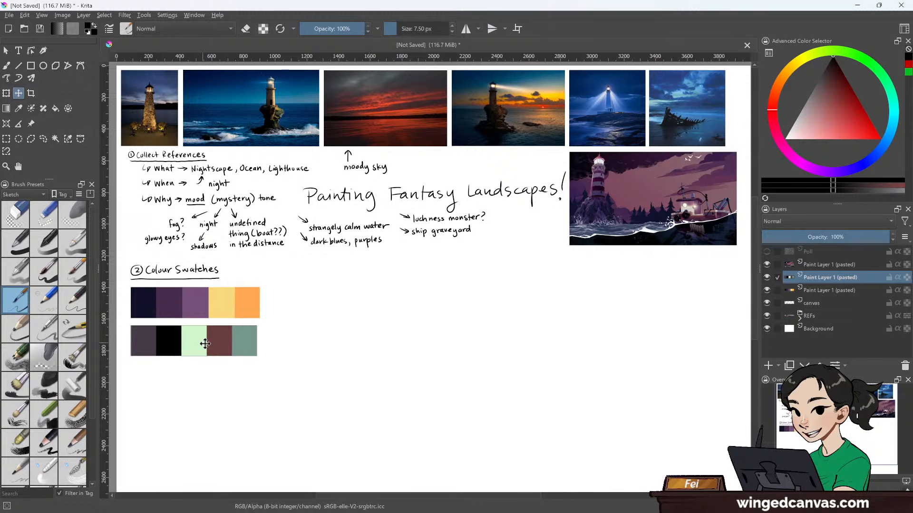
# - Enlarge the lower swatch strip slightly so its width matches the strip above
pyautogui.hotkey('ctrl', 't')
pyautogui.moveTo(257, 355); pyautogui.dragTo(260, 356)
pyautogui.press('Return')
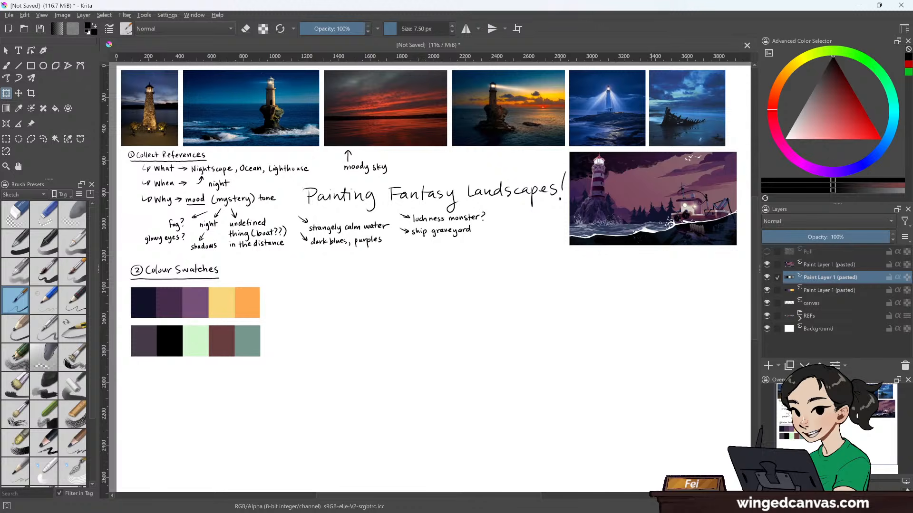
# - Switch to the browser and examine the mysterious colour palette image results, previewing the purple rose and Color Schemes in Filmmaking palettes
pyautogui.hotkey('alt', 'Tab')
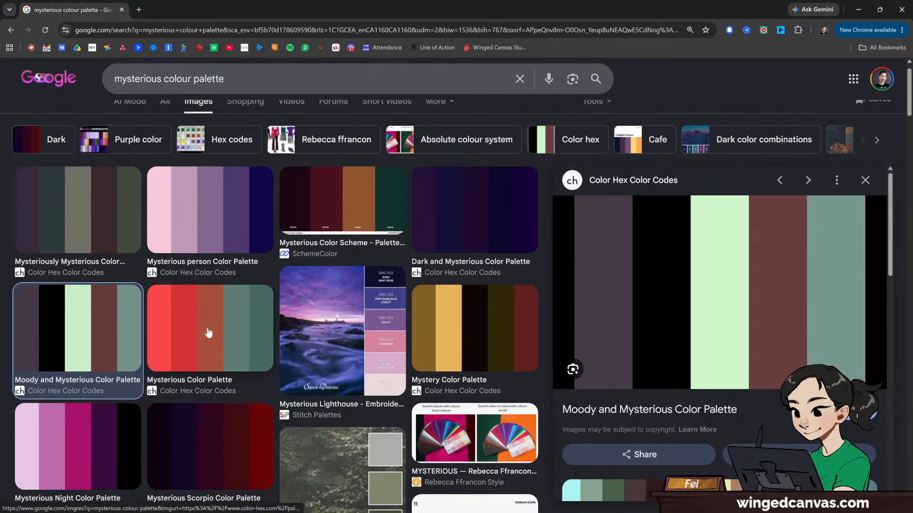
pyautogui.scroll(-2, 206, 333)
pyautogui.scroll(-5, 206, 333)
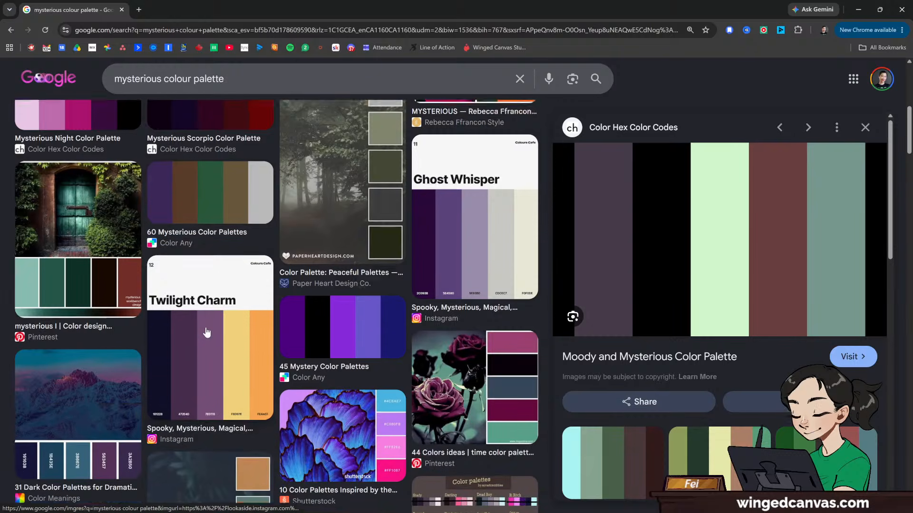
pyautogui.scroll(-1, 207, 333)
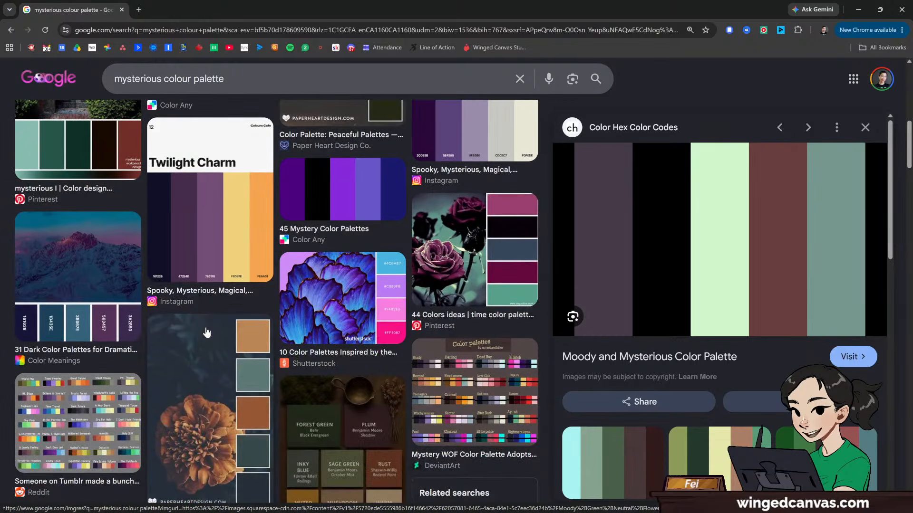
pyautogui.scroll(-3, 207, 333)
pyautogui.scroll(-4, 207, 333)
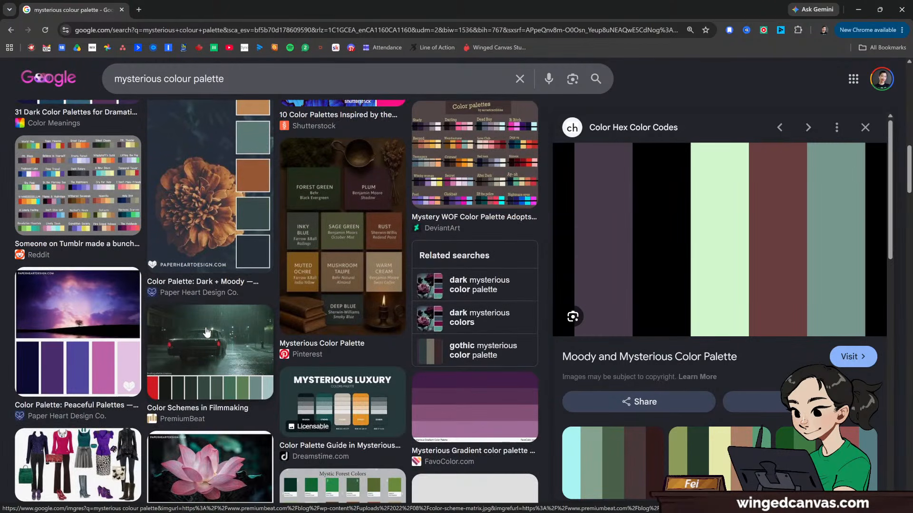
pyautogui.scroll(7, 206, 332)
pyautogui.scroll(2, 207, 333)
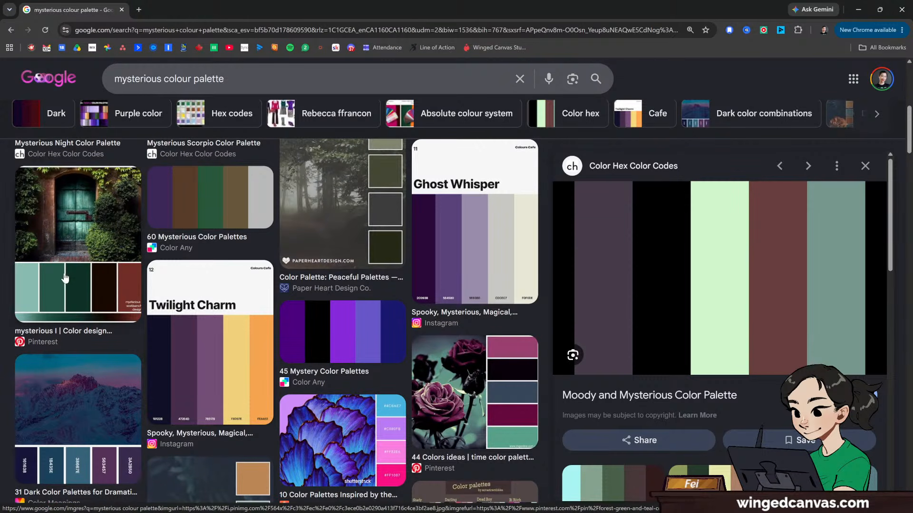
pyautogui.click(531, 400)
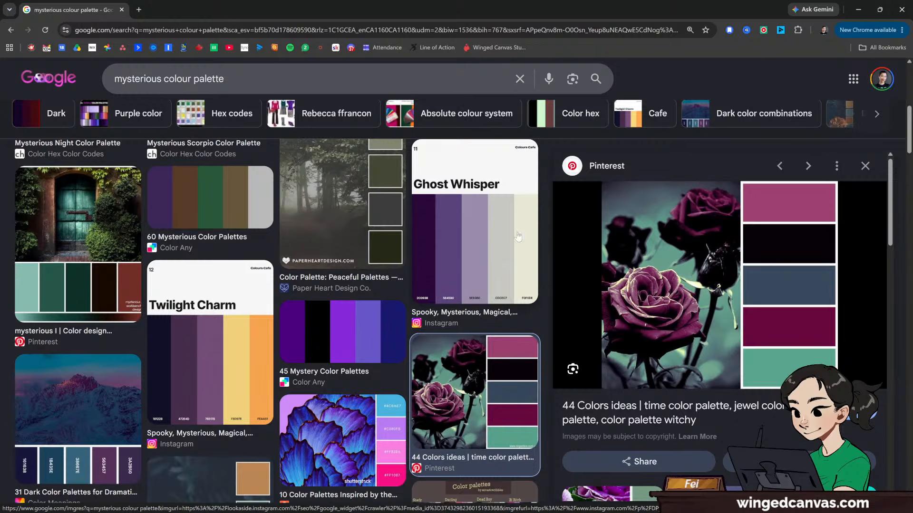
pyautogui.scroll(-8, 501, 403)
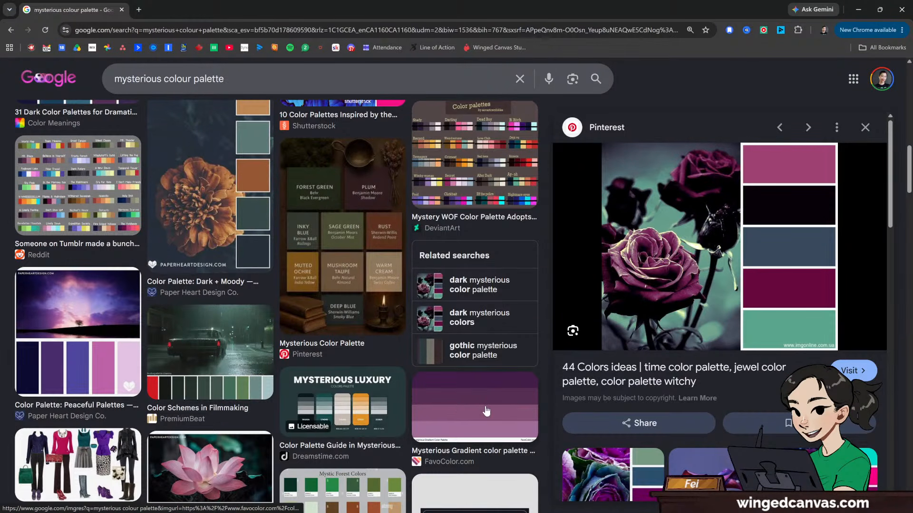
pyautogui.click(228, 354)
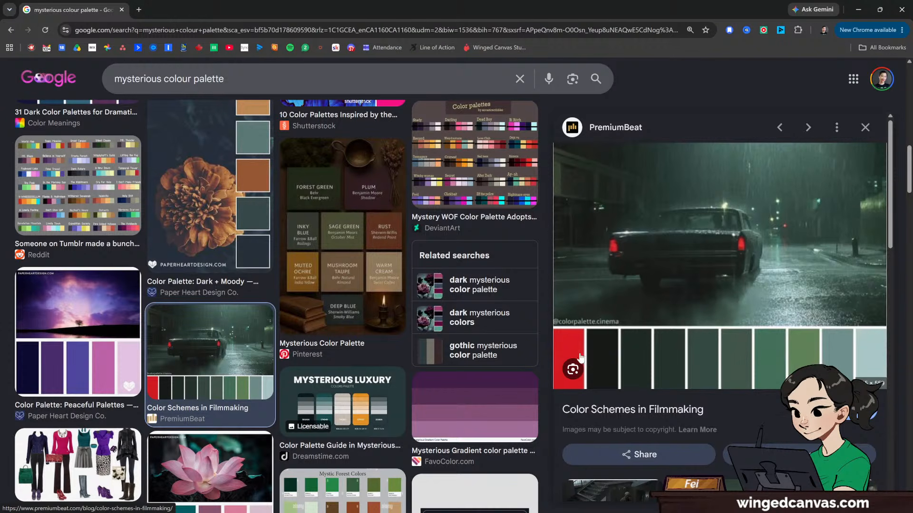
# - Reopen the purple rose palette from the image results and capture its five-colour column with the Snipping Tool
pyautogui.scroll(1, 336, 298)
pyautogui.scroll(7, 336, 299)
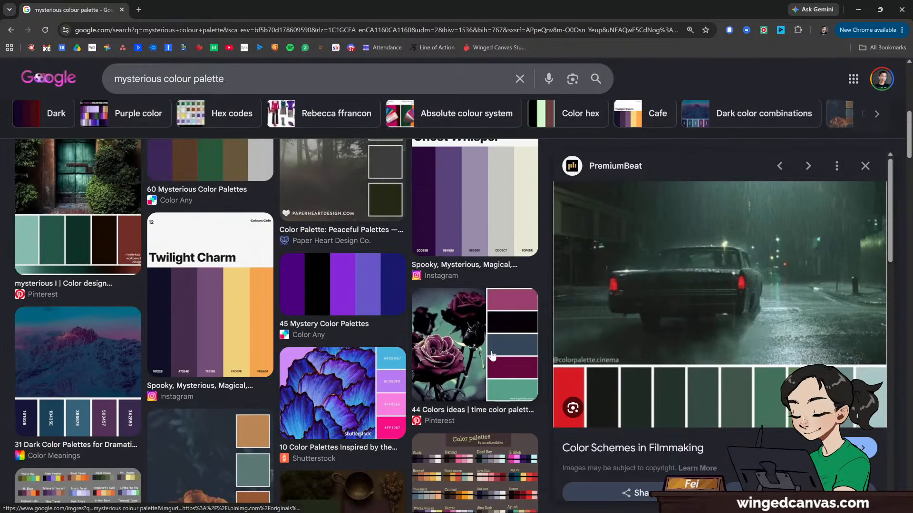
pyautogui.click(474, 332)
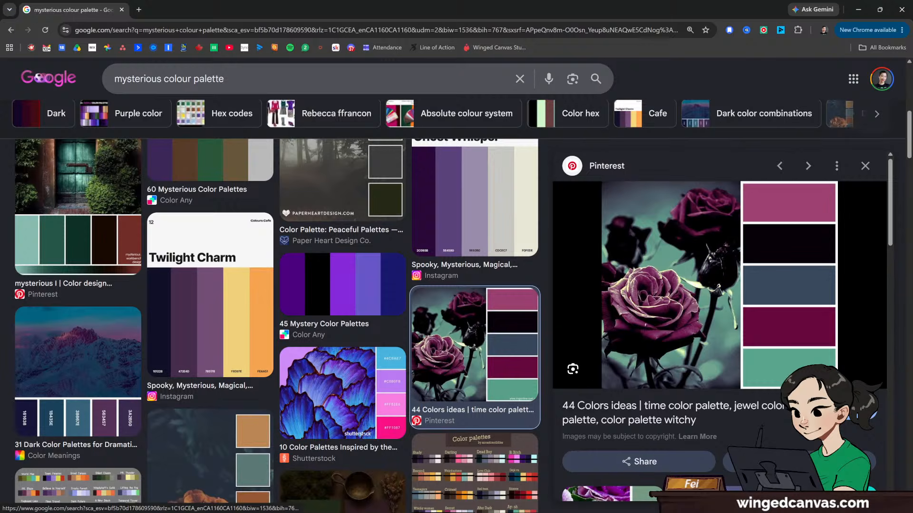
pyautogui.hotkey('alt', 'Tab')
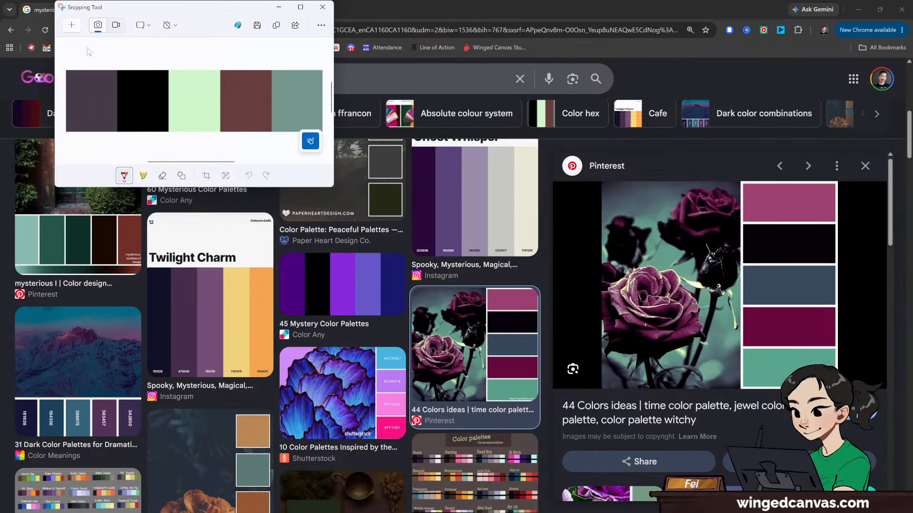
pyautogui.click(70, 27)
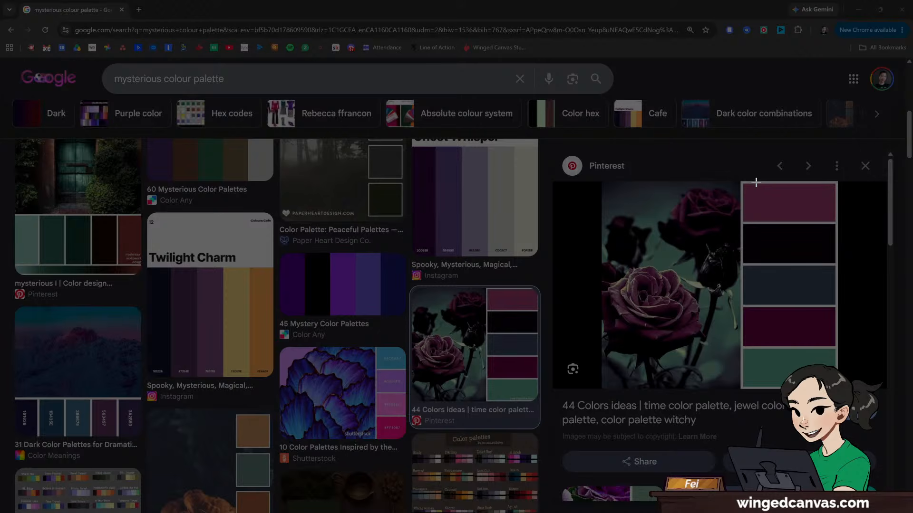
pyautogui.moveTo(757, 181); pyautogui.dragTo(813, 390)
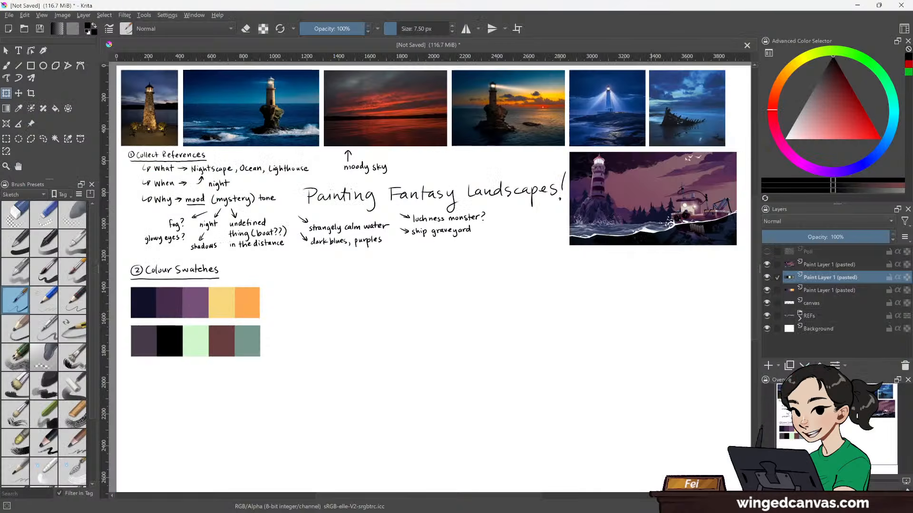
# - Paste the captured rose palette column into the Krita document, interpreting its colours as Web (sRGB)
pyautogui.click(6, 51)
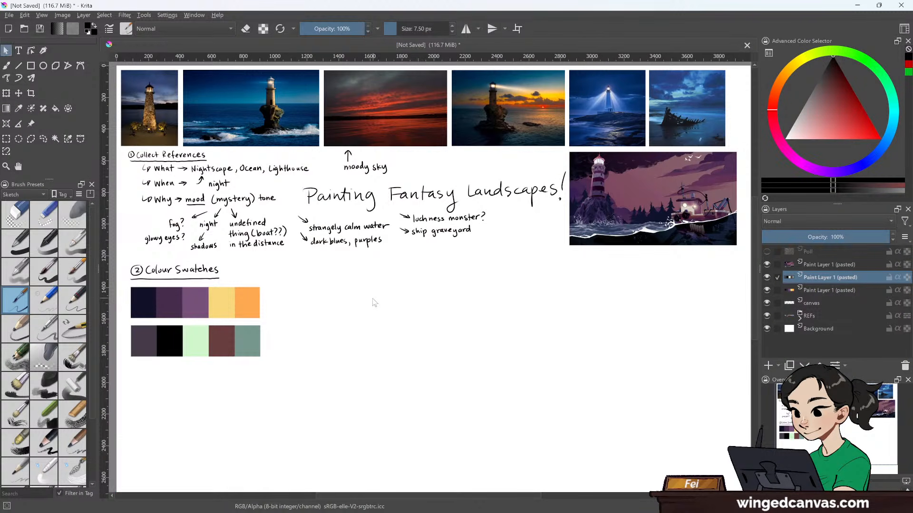
pyautogui.hotkey('ctrl', 'v')
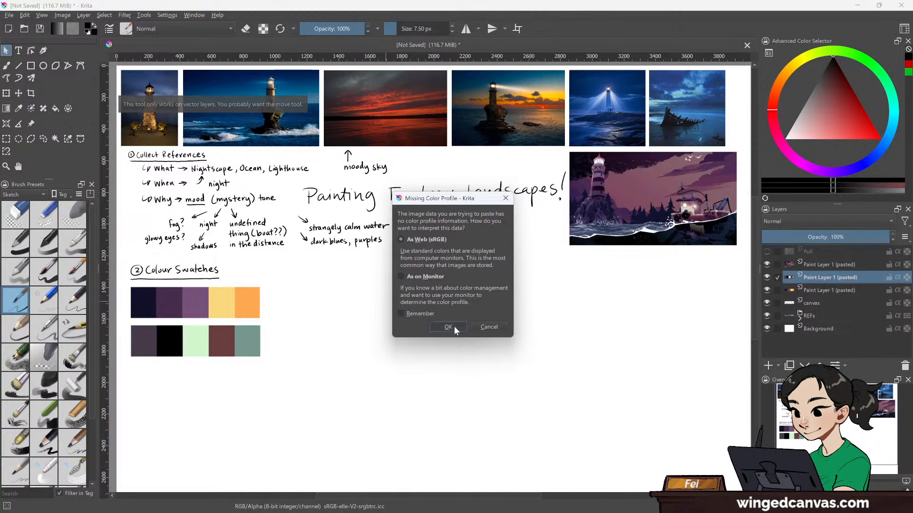
pyautogui.click(448, 327)
pyautogui.press('b')
pyautogui.click(6, 50)
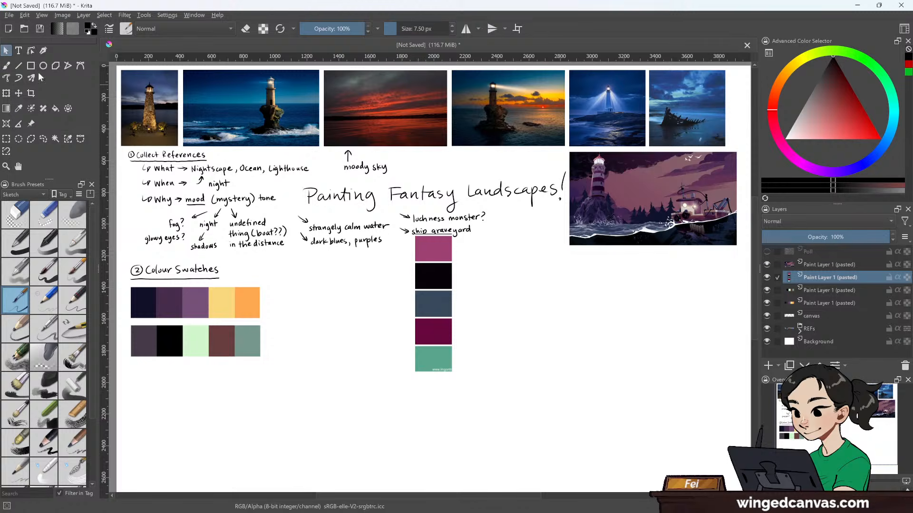
# - Rotate the pasted rose palette to horizontal, resize it to match the other strips, and place it below the Moody and Mysterious swatches
pyautogui.hotkey('ctrl', 't')
pyautogui.moveTo(465, 379); pyautogui.dragTo(506, 257)
pyautogui.moveTo(487, 306); pyautogui.dragTo(261, 402)
pyautogui.press('Return')
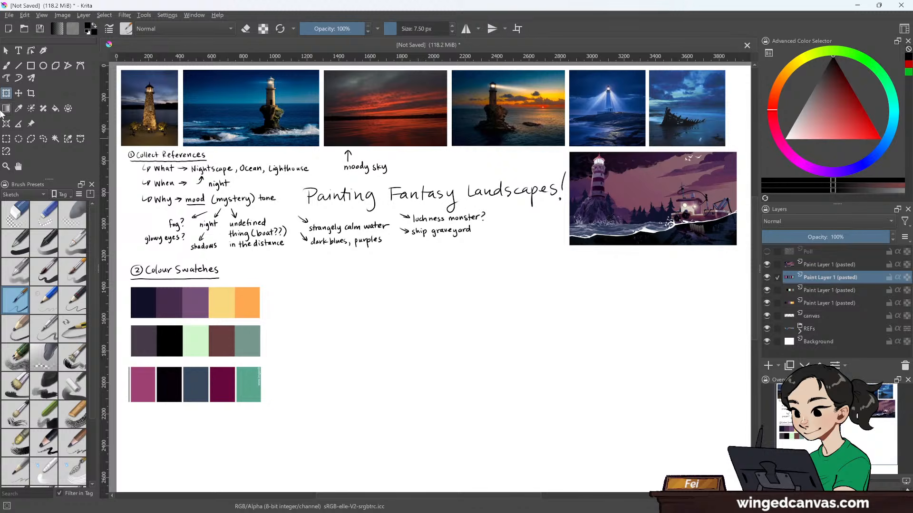
# - Delete the thin leftover sliver at the outer edge of the rose palette strip with a rectangular selection, and clear the selection
pyautogui.click(6, 139)
pyautogui.moveTo(123, 363); pyautogui.dragTo(129, 428)
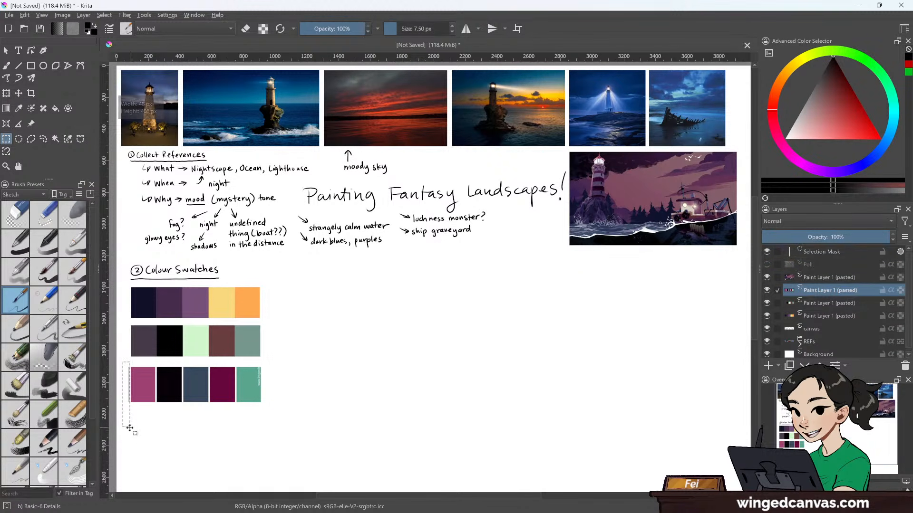
pyautogui.press('Delete')
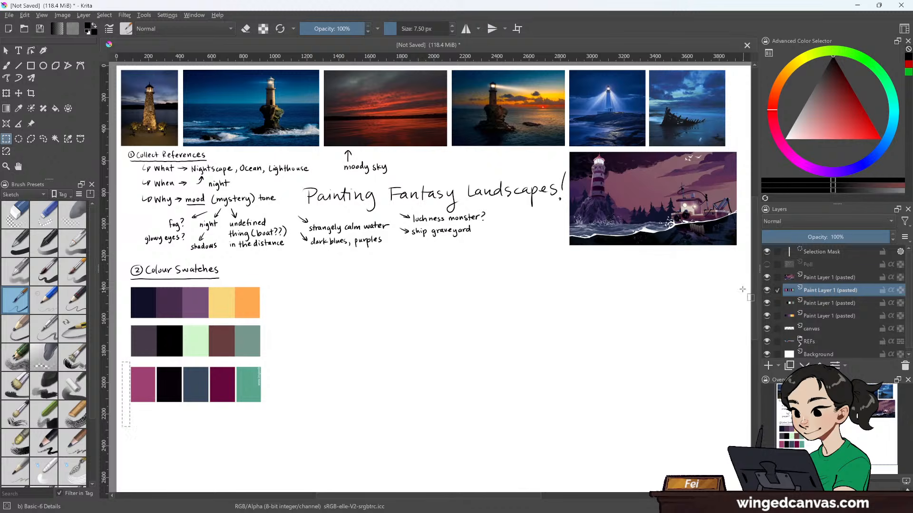
pyautogui.click(6, 52)
pyautogui.hotkey('ctrl', 'shift', 'a')
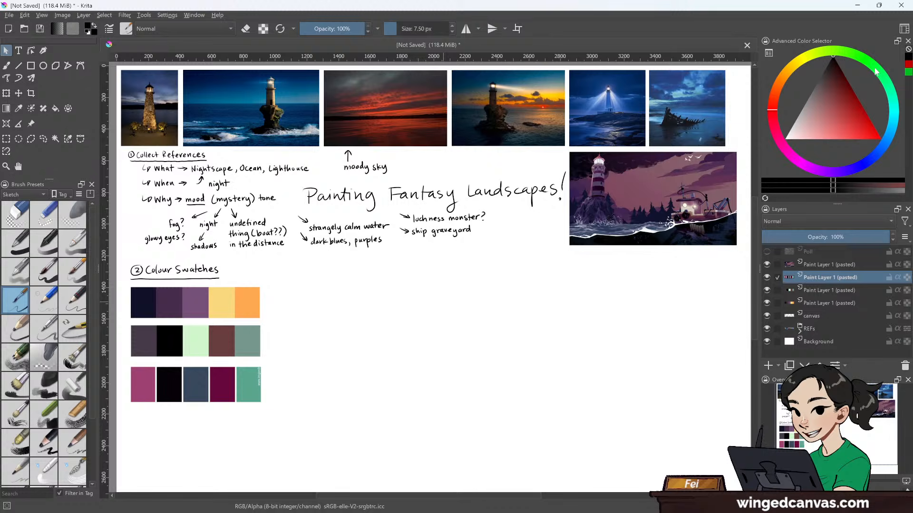
# - Paint a round bright green swatch below the rose palette strip with the brush enlarged to 118 px
pyautogui.moveTo(877, 72); pyautogui.dragTo(846, 52)
pyautogui.click(859, 105)
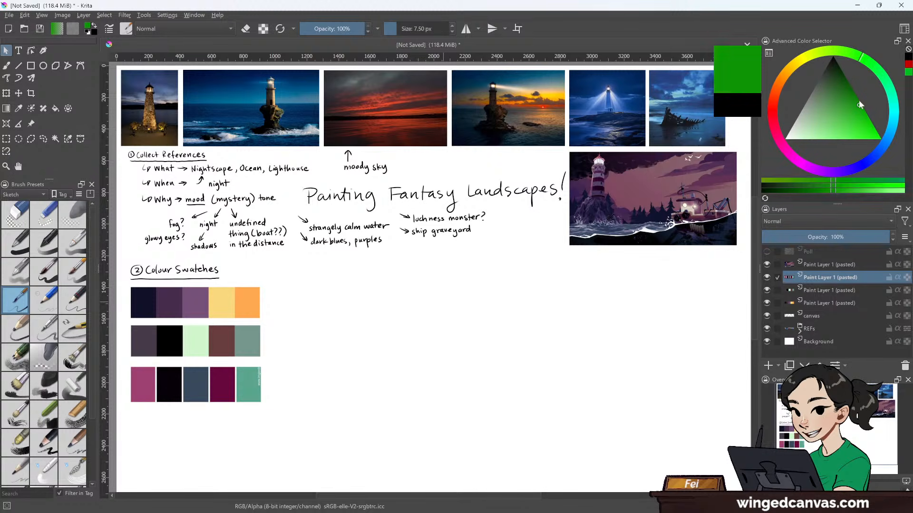
pyautogui.click(832, 50)
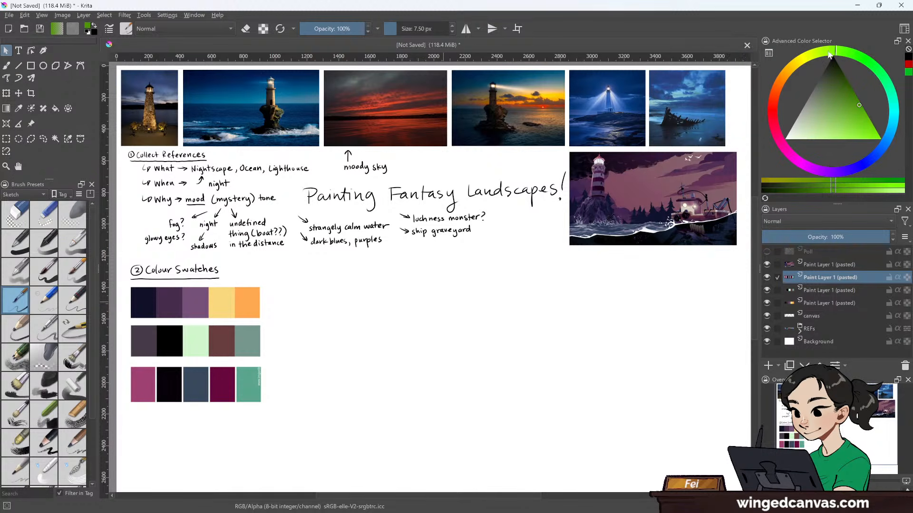
pyautogui.click(872, 124)
pyautogui.press('b')
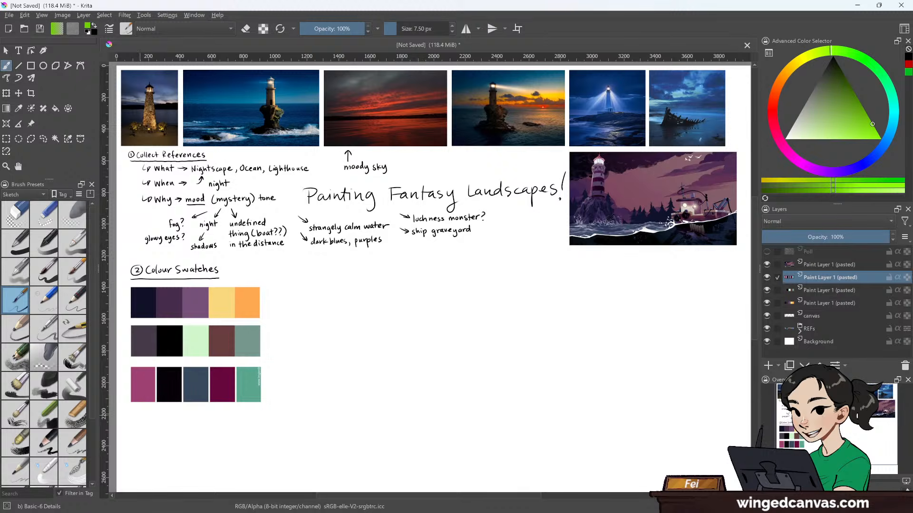
pyautogui.press(']')
pyautogui.press(']')
pyautogui.press(']')
pyautogui.press(']')
pyautogui.press(']')
pyautogui.press(']')
pyautogui.press(']')
pyautogui.press(']')
pyautogui.press(']')
pyautogui.press(']')
pyautogui.press(']')
pyautogui.press(']')
pyautogui.press(']')
pyautogui.press(']')
pyautogui.press(']')
pyautogui.press(']')
pyautogui.press(']')
pyautogui.press(']')
pyautogui.press(']')
pyautogui.press(']')
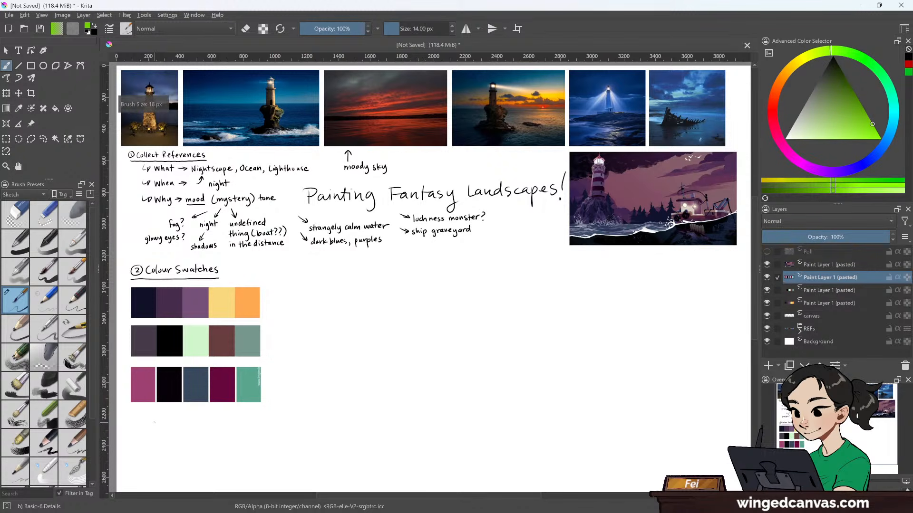
pyautogui.moveTo(145, 428)
pyautogui.mouseDown()
pyautogui.moveTo(138, 435)
pyautogui.moveTo(145, 430)
pyautogui.mouseUp()
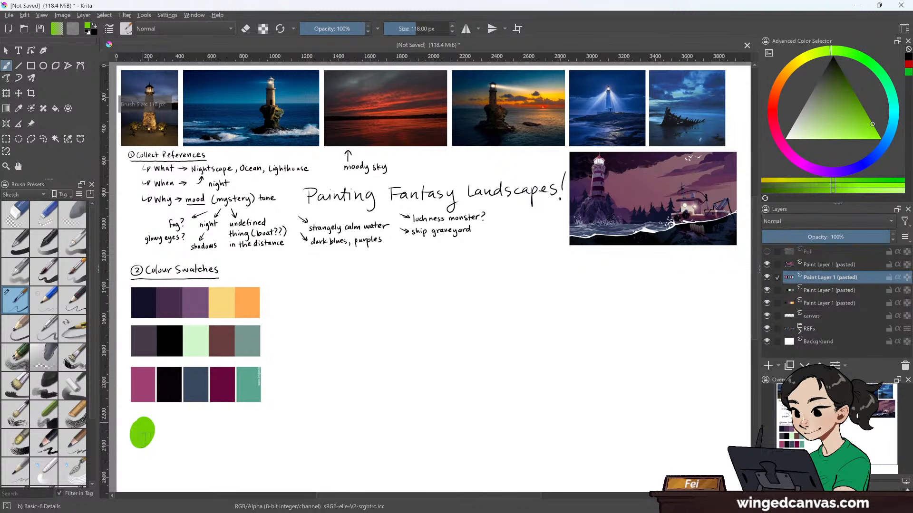
# - Paint a round pale lime swatch immediately to the right of the green one
pyautogui.moveTo(824, 58); pyautogui.dragTo(820, 56)
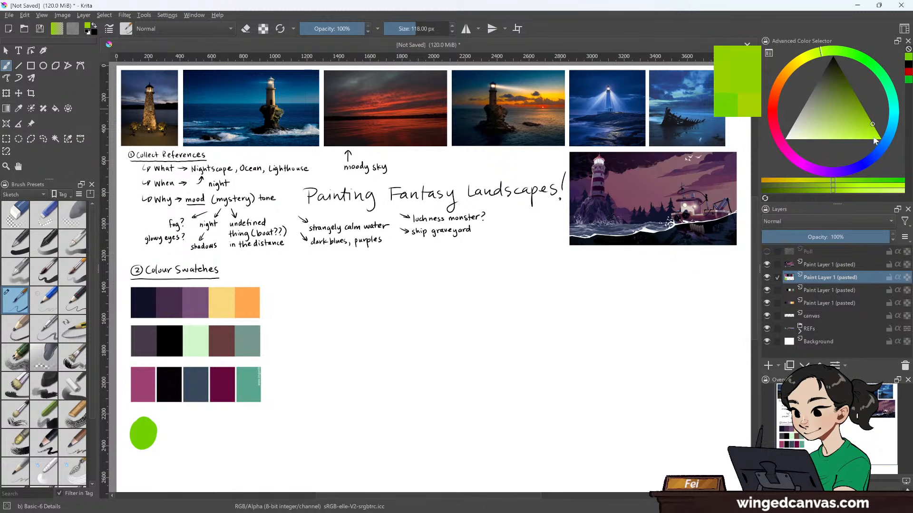
pyautogui.moveTo(874, 138); pyautogui.dragTo(876, 139)
pyautogui.moveTo(166, 428); pyautogui.dragTo(176, 430)
pyautogui.moveTo(856, 122); pyautogui.dragTo(835, 138)
pyautogui.moveTo(166, 427); pyautogui.dragTo(168, 429)
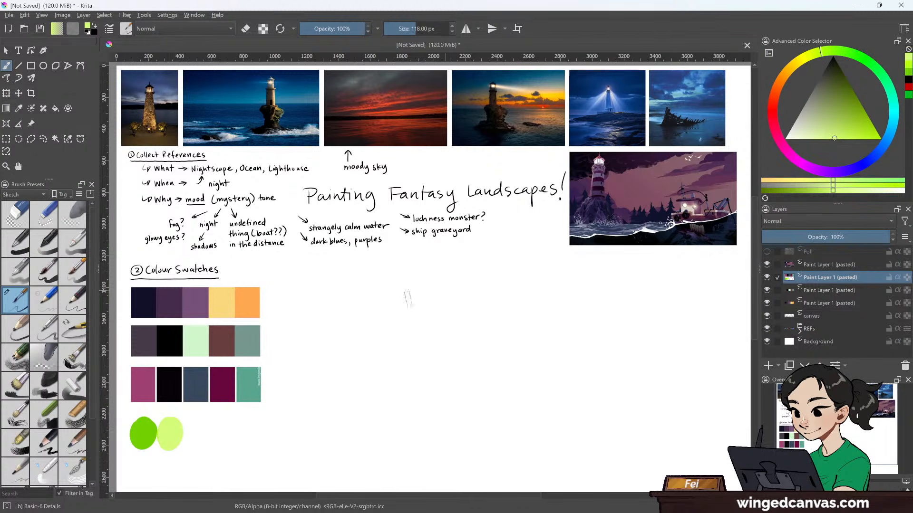
# - Recolour the first round swatch by painting over it with a yellower lime green
pyautogui.moveTo(868, 123); pyautogui.dragTo(869, 132)
pyautogui.moveTo(820, 54); pyautogui.dragTo(812, 56)
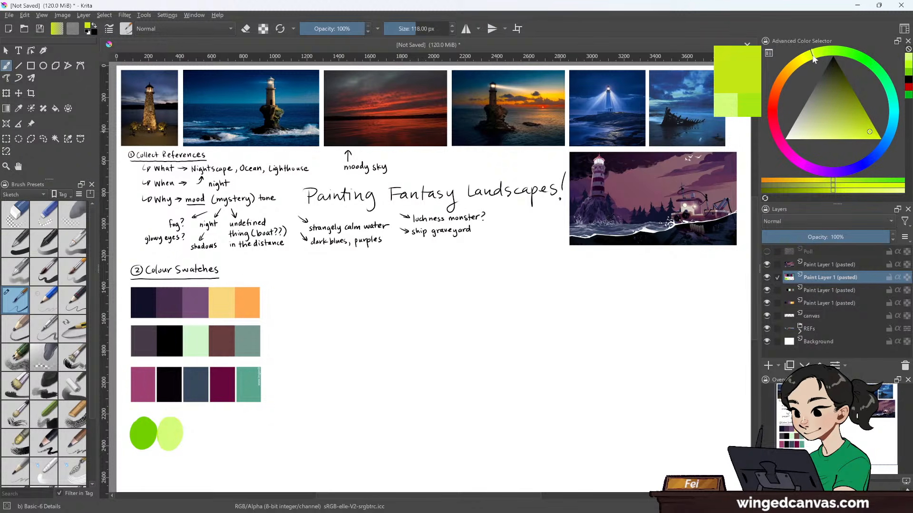
pyautogui.moveTo(870, 131); pyautogui.dragTo(870, 126)
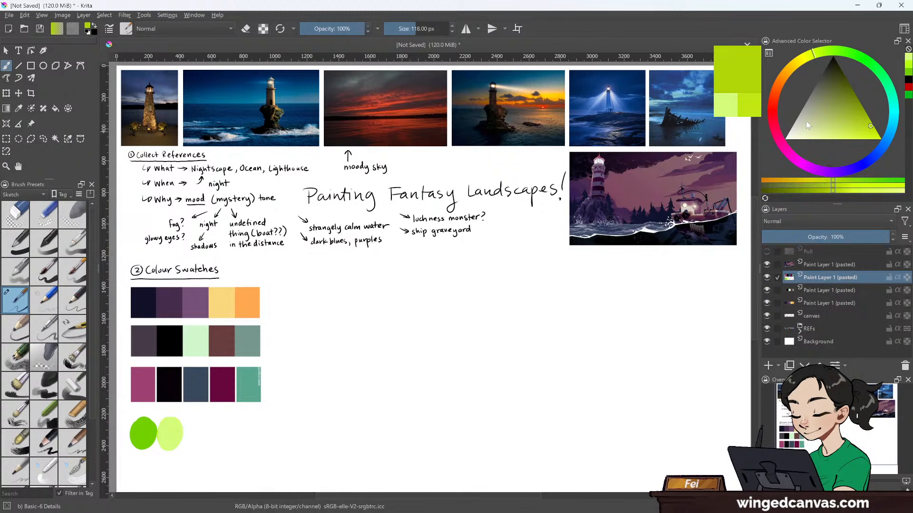
pyautogui.moveTo(138, 428)
pyautogui.mouseDown()
pyautogui.moveTo(144, 441)
pyautogui.moveTo(149, 423)
pyautogui.moveTo(153, 440)
pyautogui.mouseUp()
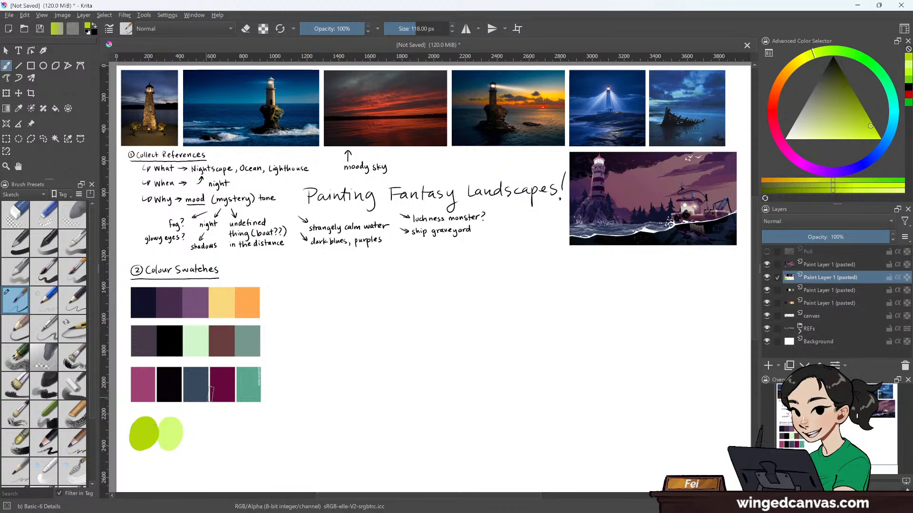
# - Extend the hand-painted swatch row with a muted teal swatch and a dark teal swatch beside the pale lime one
pyautogui.moveTo(887, 105)
pyautogui.mouseDown()
pyautogui.moveTo(895, 116)
pyautogui.moveTo(896, 107)
pyautogui.mouseUp()
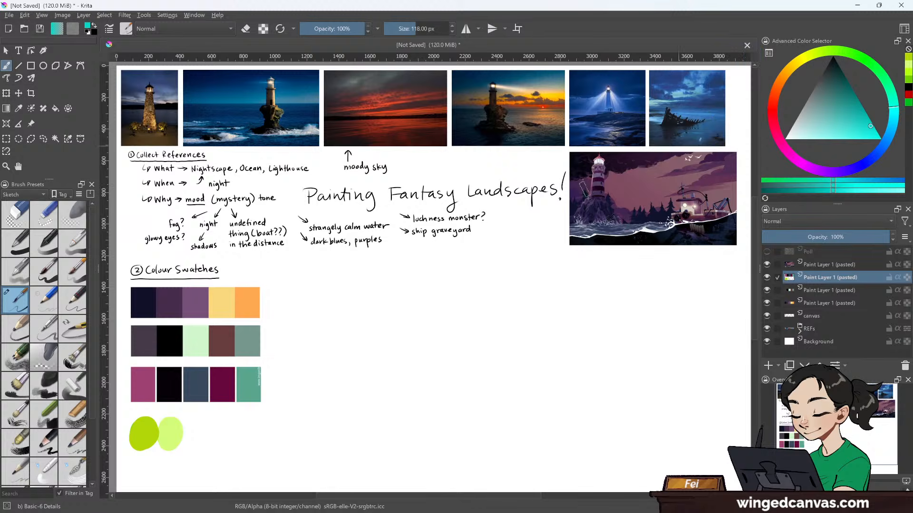
pyautogui.moveTo(195, 428)
pyautogui.mouseDown()
pyautogui.moveTo(200, 436)
pyautogui.moveTo(186, 433)
pyautogui.mouseUp()
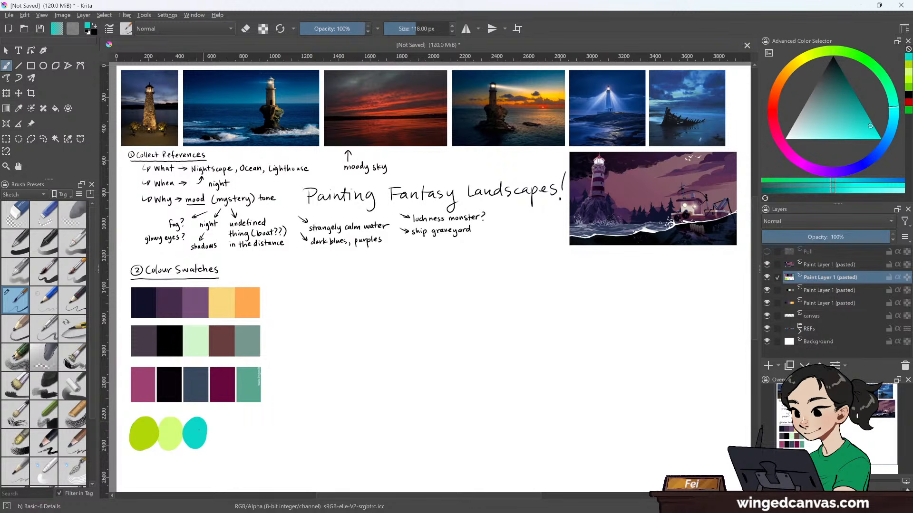
pyautogui.hotkey('ctrl', 'z')
pyautogui.click(827, 117)
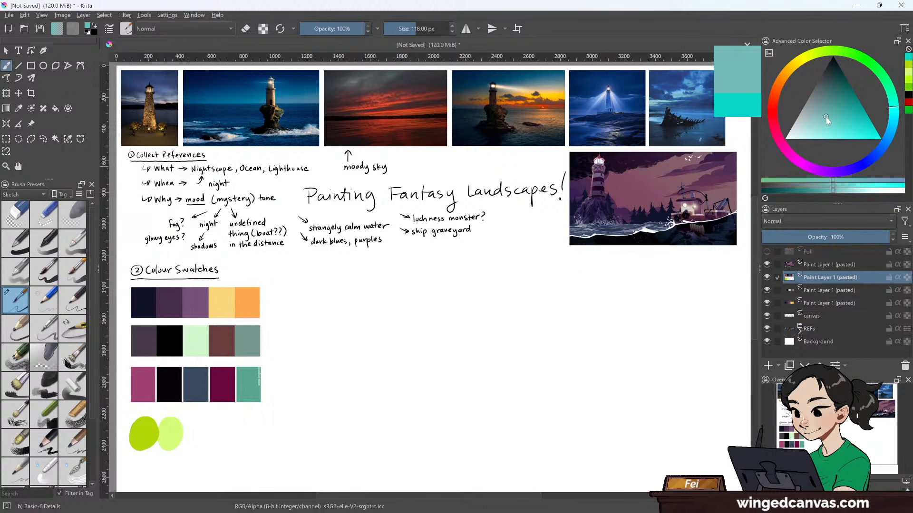
pyautogui.moveTo(194, 422)
pyautogui.mouseDown()
pyautogui.moveTo(190, 437)
pyautogui.moveTo(199, 425)
pyautogui.moveTo(204, 436)
pyautogui.moveTo(195, 434)
pyautogui.mouseUp()
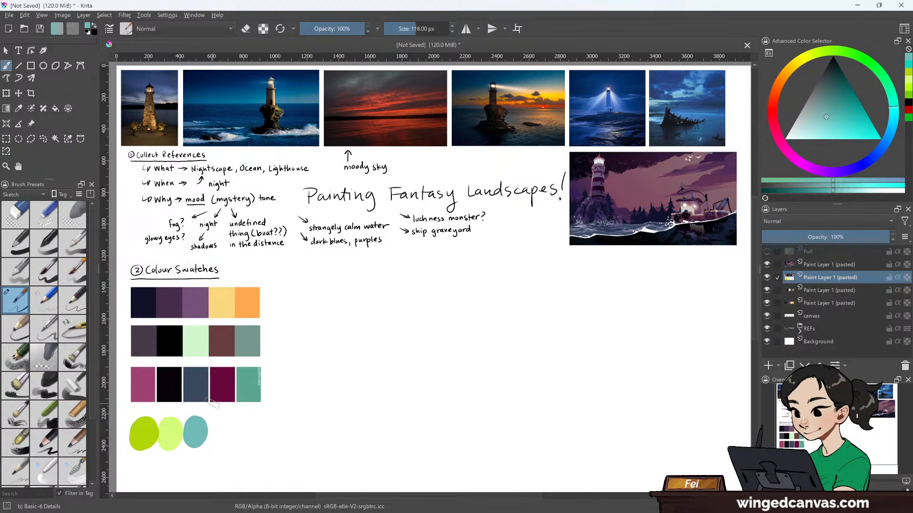
pyautogui.moveTo(851, 92); pyautogui.dragTo(845, 84)
pyautogui.moveTo(222, 415)
pyautogui.mouseDown()
pyautogui.moveTo(212, 444)
pyautogui.moveTo(231, 428)
pyautogui.mouseUp()
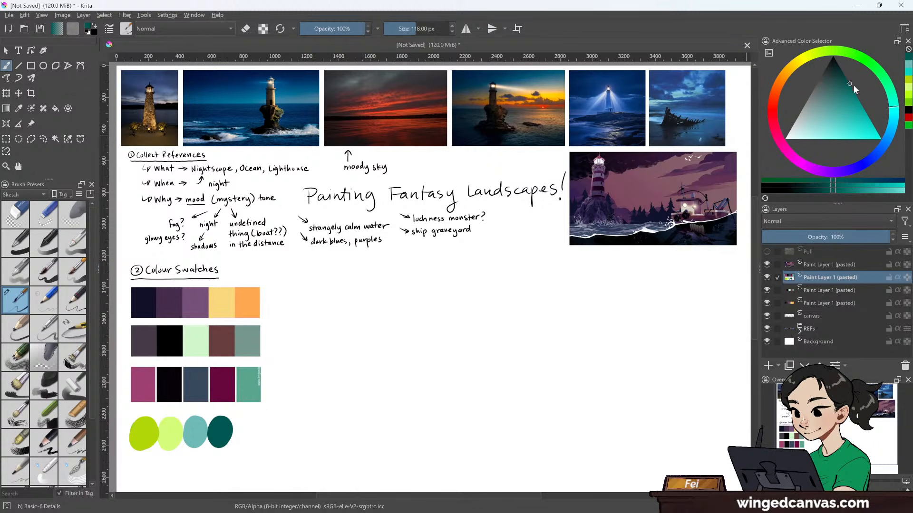
# - Paint a round deep blue swatch beside the dark teal one at the end of the hand-painted row
pyautogui.moveTo(887, 138); pyautogui.dragTo(871, 163)
pyautogui.click(861, 108)
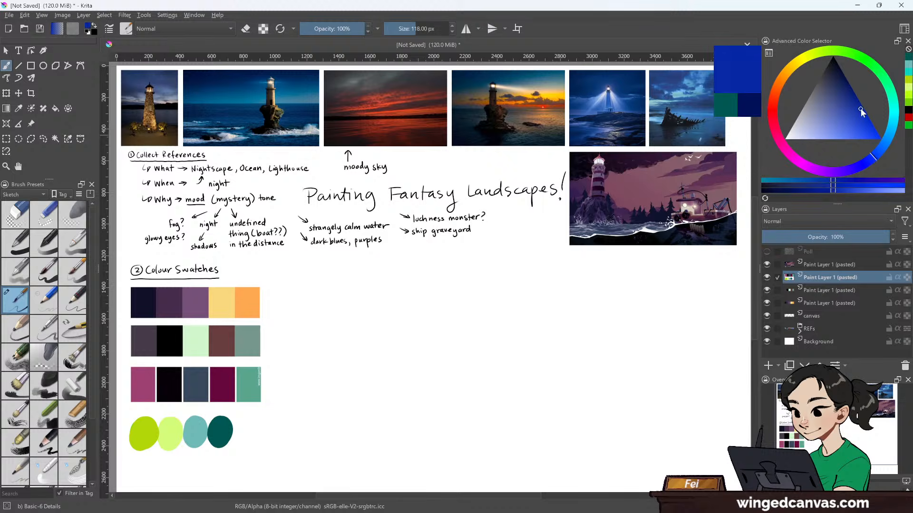
pyautogui.moveTo(862, 110); pyautogui.dragTo(858, 101)
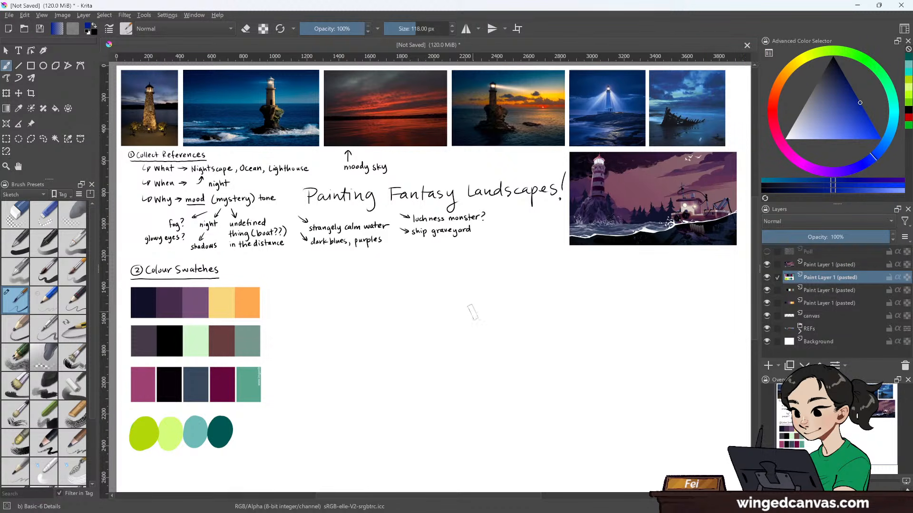
pyautogui.moveTo(239, 427); pyautogui.dragTo(248, 434)
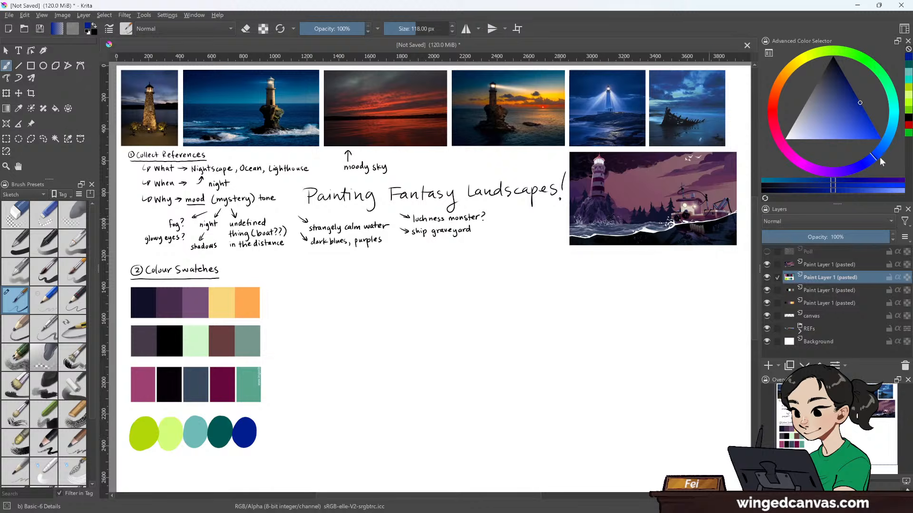
# - Replace the blue swatch with an indigo violet one and paint a darker purple swatch beside it
pyautogui.moveTo(879, 157); pyautogui.dragTo(845, 176)
pyautogui.moveTo(259, 424)
pyautogui.mouseDown()
pyautogui.moveTo(269, 435)
pyautogui.moveTo(243, 437)
pyautogui.mouseUp()
pyautogui.hotkey('ctrl', 'z')
pyautogui.hotkey('ctrl', 'z')
pyautogui.hotkey('ctrl', 'z')
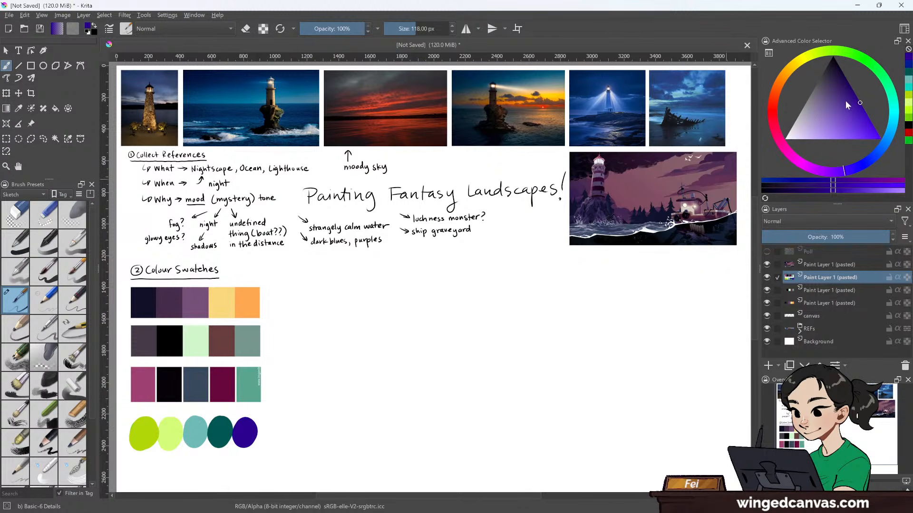
pyautogui.click(849, 85)
pyautogui.moveTo(267, 419)
pyautogui.mouseDown()
pyautogui.moveTo(265, 430)
pyautogui.moveTo(271, 426)
pyautogui.mouseUp()
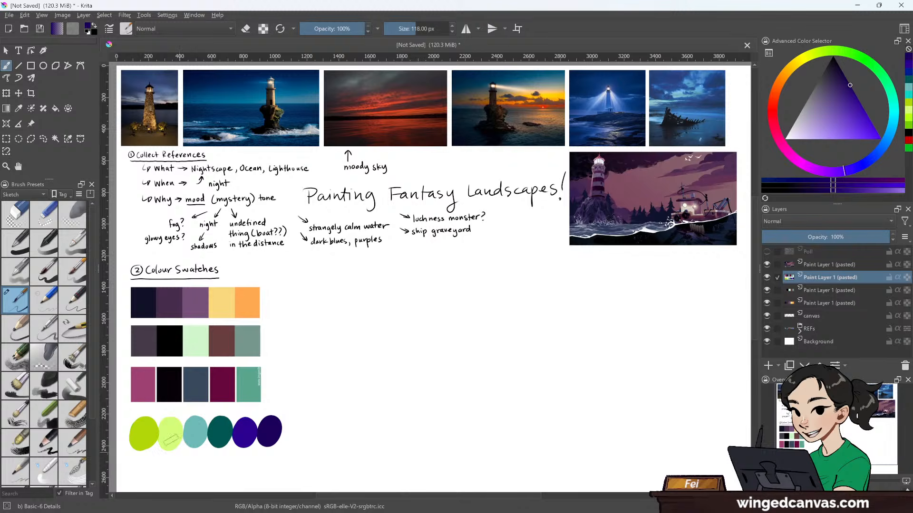
# - Select the hand-painted swatch row and scale it down to match the width of the palette strips above
pyautogui.hotkey('ctrl', 'r')
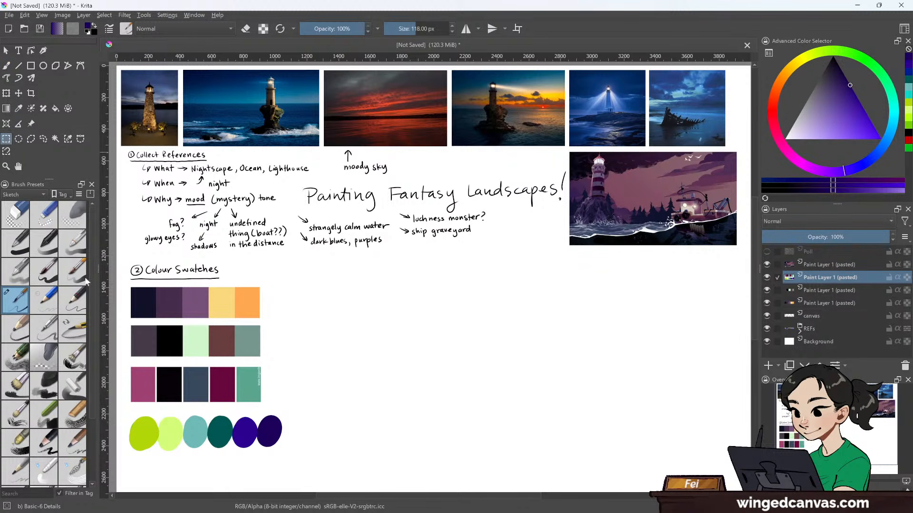
pyautogui.moveTo(117, 411); pyautogui.dragTo(253, 440)
pyautogui.hotkey('ctrl', 't')
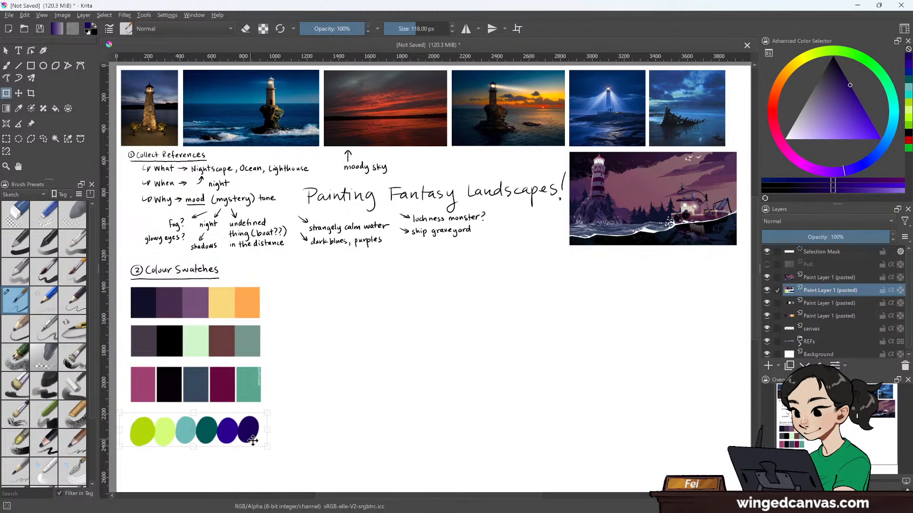
pyautogui.press('Return')
pyautogui.hotkey('ctrl', 'shift', 'a')
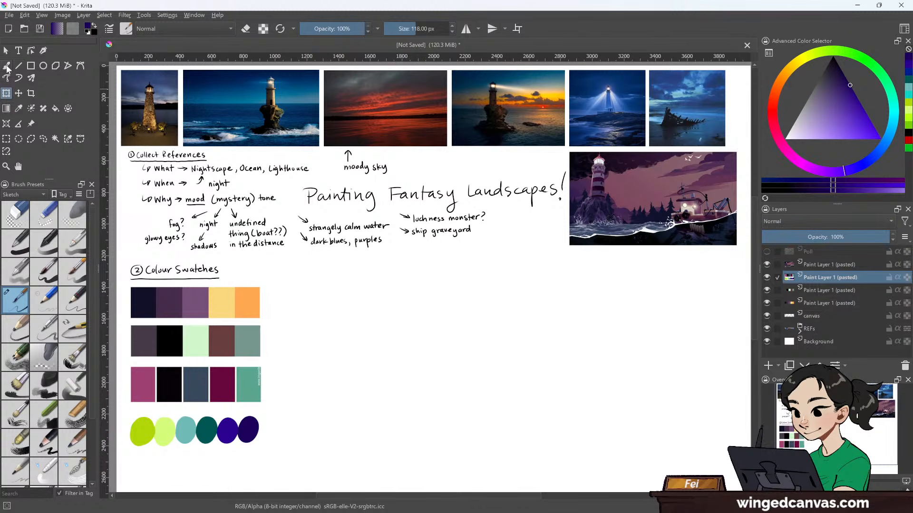
# - Move the purple lighthouse illustration's layer into the REFs group and collapse the group
pyautogui.click(7, 141)
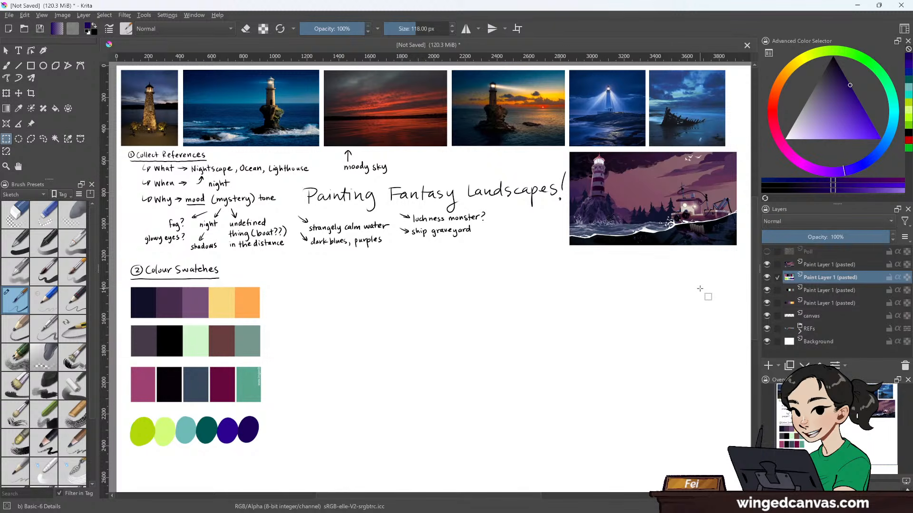
pyautogui.click(7, 66)
pyautogui.click(827, 264)
pyautogui.moveTo(827, 263); pyautogui.dragTo(824, 318)
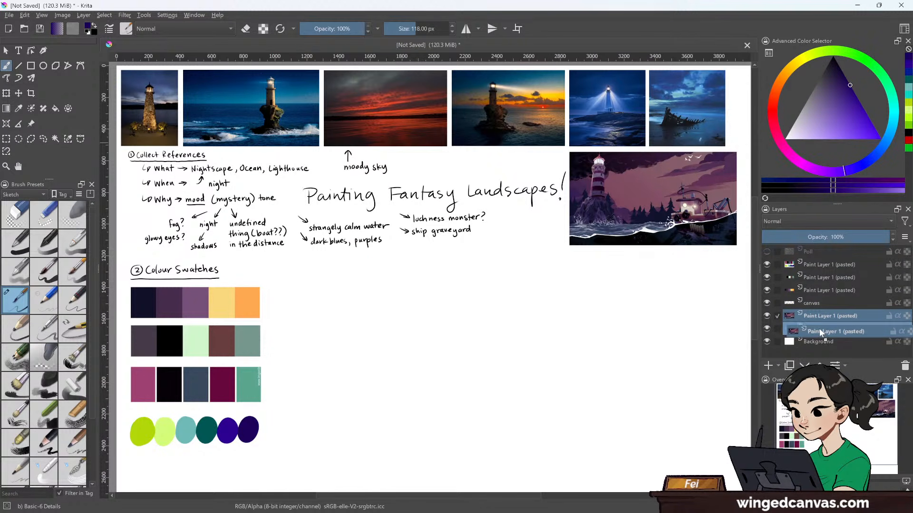
pyautogui.click(819, 328)
pyautogui.click(799, 331)
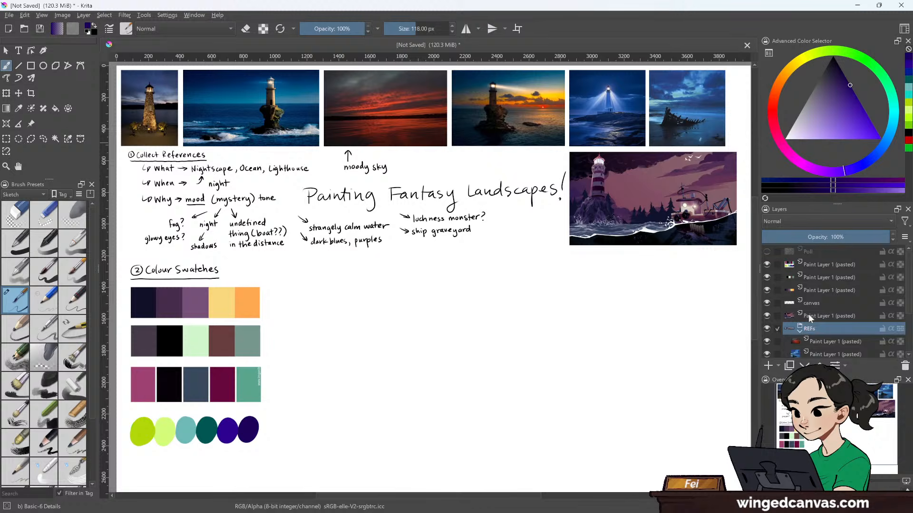
pyautogui.moveTo(808, 314); pyautogui.dragTo(814, 340)
pyautogui.click(800, 319)
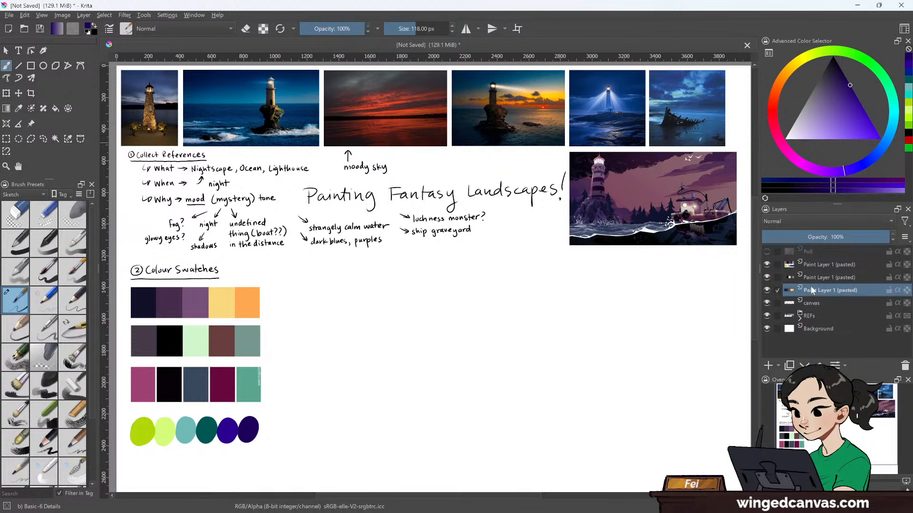
# - Group the three pasted swatch layers and name the group "Colour Swatches"
pyautogui.rightClick(807, 262)
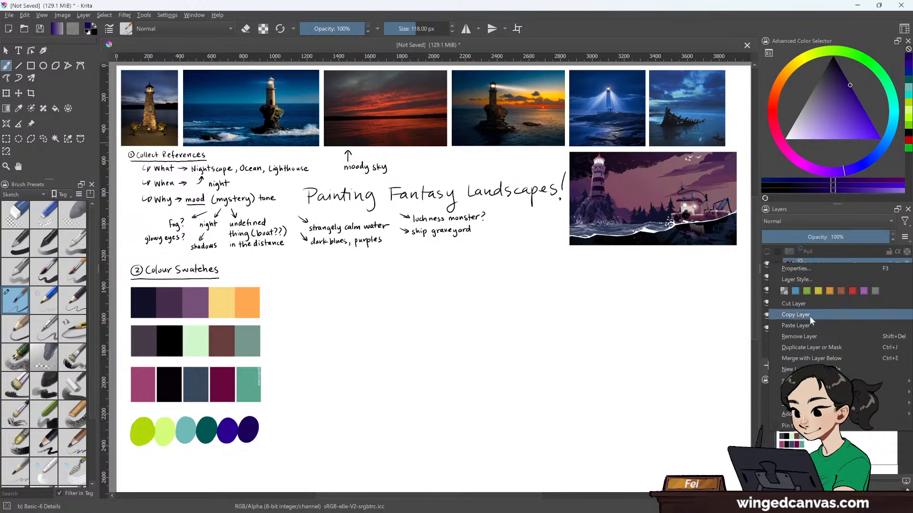
pyautogui.moveTo(808, 392)
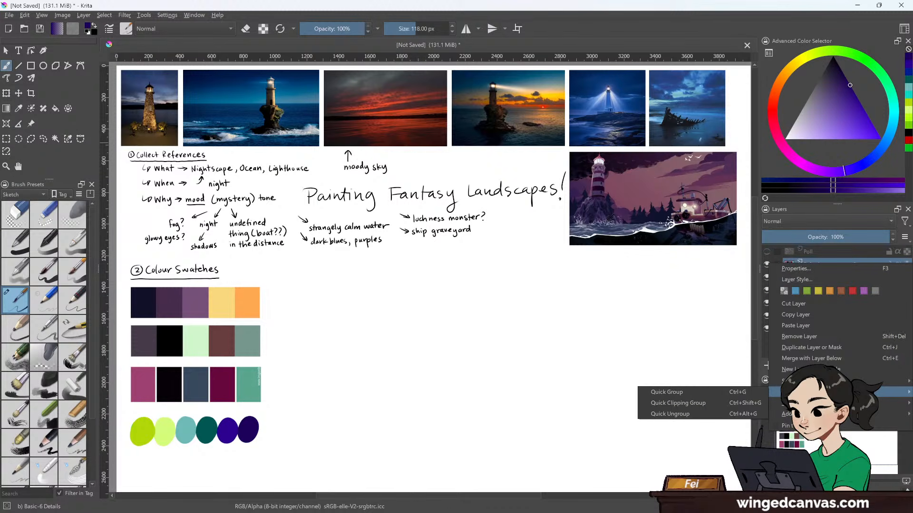
pyautogui.click(732, 396)
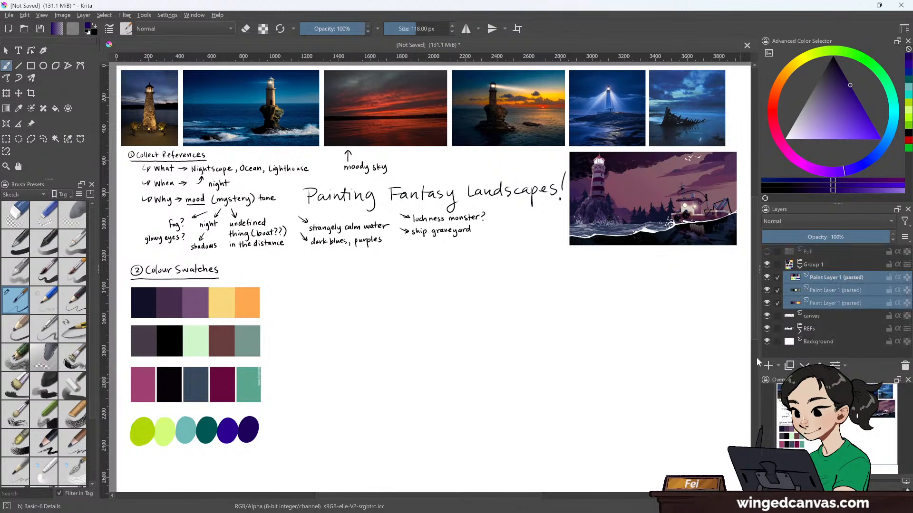
pyautogui.doubleClick(810, 265)
pyautogui.write('Col')
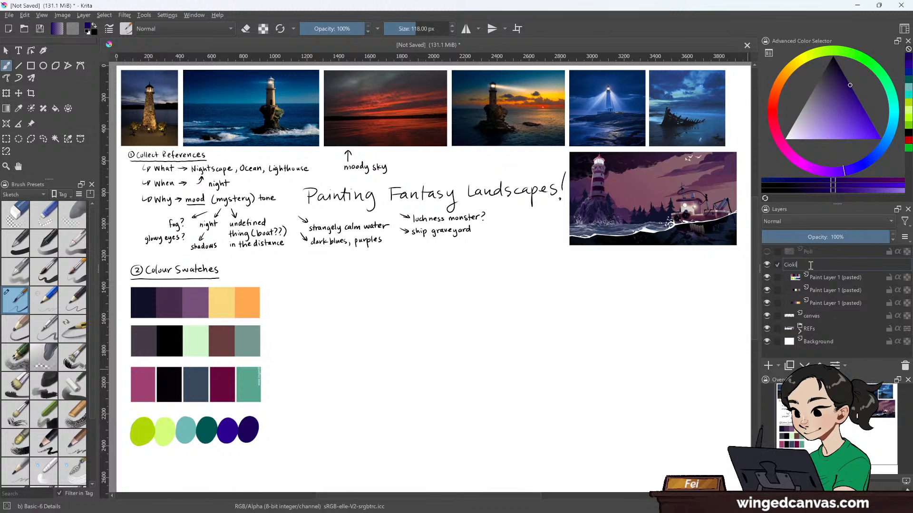
pyautogui.write('olour Swatches')
pyautogui.press('Return')
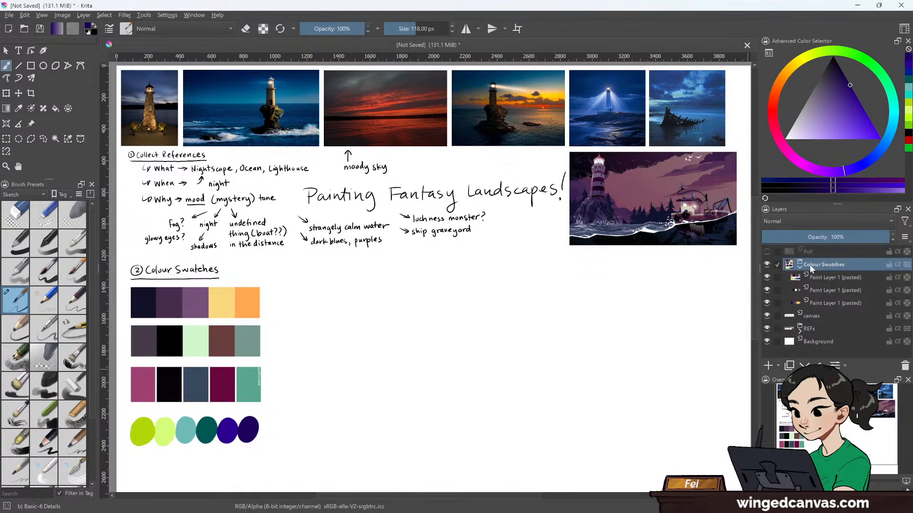
# - Rename the "canvas" layer as "notes" and toggle its visibility off and on to check its contents
pyautogui.doubleClick(814, 316)
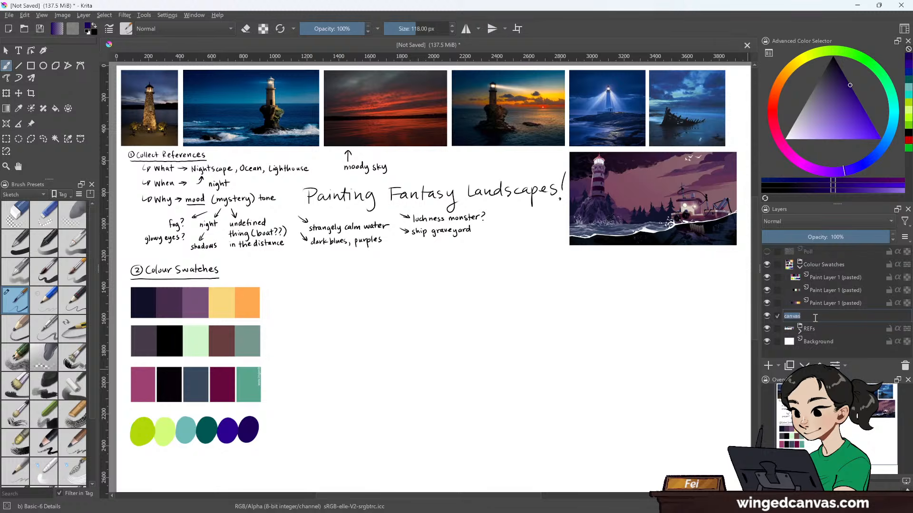
pyautogui.write('notes')
pyautogui.press('Return')
pyautogui.click(767, 317)
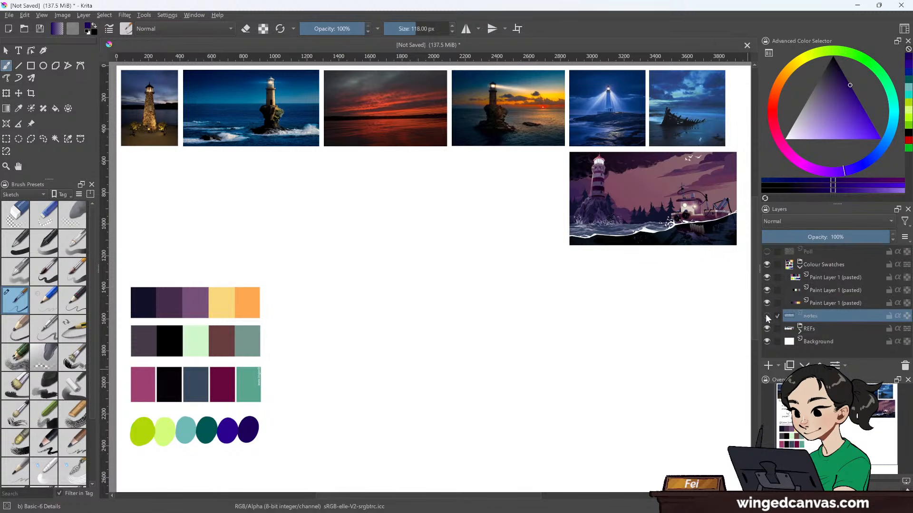
pyautogui.click(767, 316)
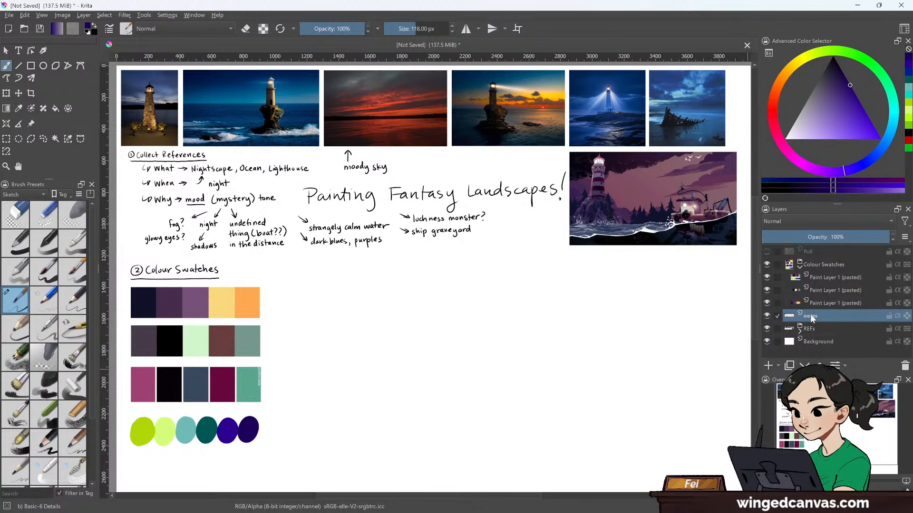
# - Handwrite the heading "③ Comps" beside the Colour Swatches heading in near-black with the brush reduced to 10 px
pyautogui.moveTo(812, 319)
pyautogui.click(840, 59)
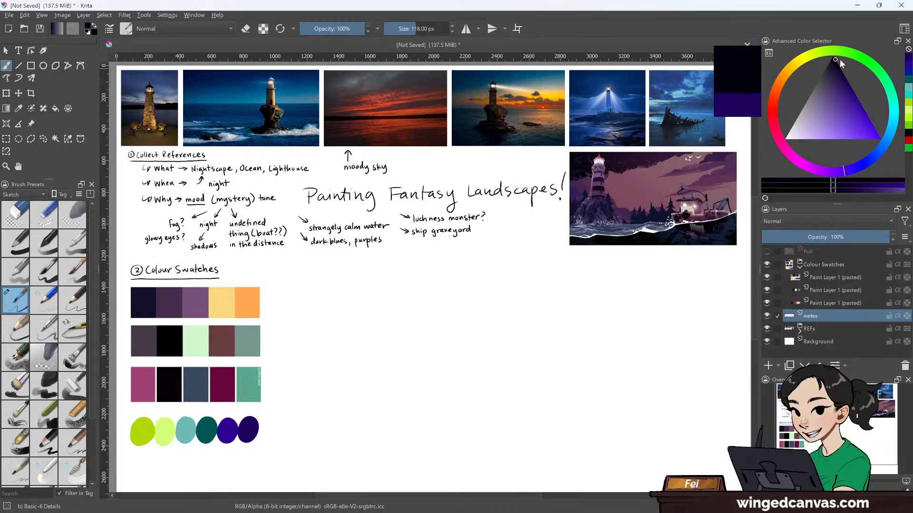
pyautogui.press('[')
pyautogui.press('[')
pyautogui.press('[')
pyautogui.press('[')
pyautogui.press('[')
pyautogui.press('[')
pyautogui.press('[')
pyautogui.press('[')
pyautogui.press('[')
pyautogui.press('[')
pyautogui.press('[')
pyautogui.press('[')
pyautogui.press('[')
pyautogui.press('[')
pyautogui.press('[')
pyautogui.press('[')
pyautogui.press('[')
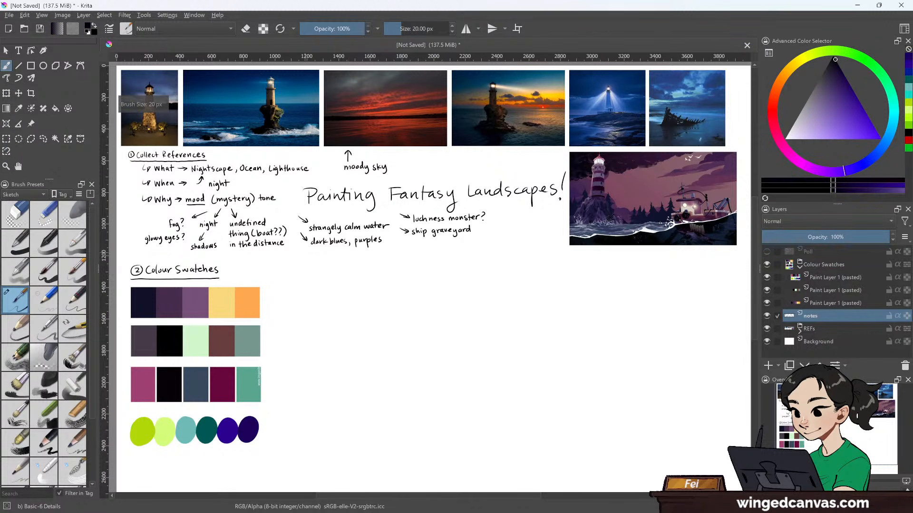
pyautogui.press('[')
pyautogui.moveTo(301, 266); pyautogui.dragTo(301, 272)
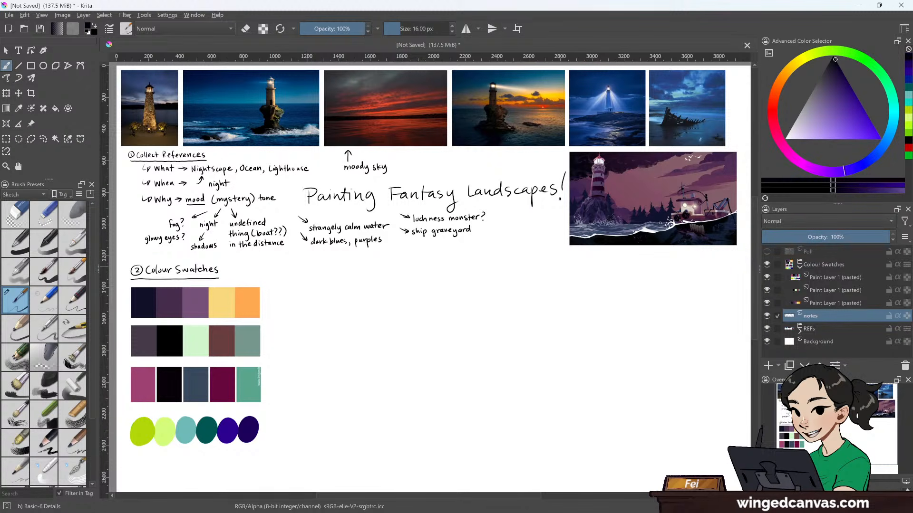
pyautogui.press('[')
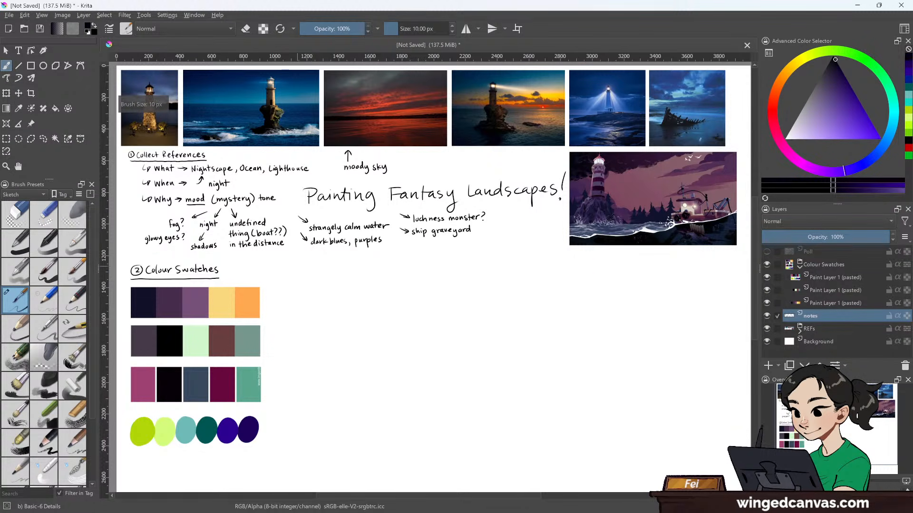
pyautogui.moveTo(284, 269); pyautogui.dragTo(322, 276)
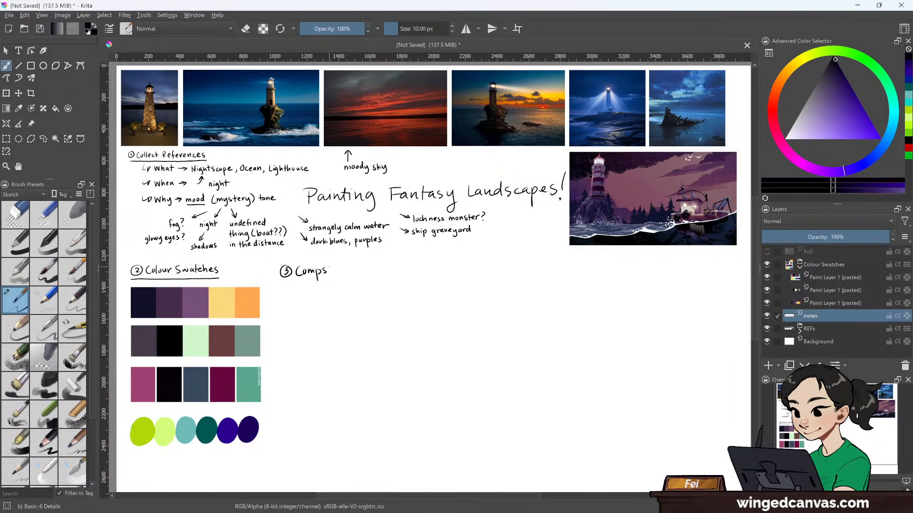
# - Handwrite the arrowed note "reflections of things that aren't there." beside the loch ness monster and ship graveyard ideas
pyautogui.moveTo(493, 219); pyautogui.dragTo(510, 218)
pyautogui.moveTo(511, 219); pyautogui.dragTo(535, 221)
pyautogui.moveTo(532, 217); pyautogui.dragTo(539, 221)
pyautogui.moveTo(541, 218); pyautogui.dragTo(508, 231)
pyautogui.moveTo(512, 227); pyautogui.dragTo(523, 228)
pyautogui.moveTo(523, 226); pyautogui.dragTo(529, 234)
pyautogui.moveTo(531, 230); pyautogui.dragTo(555, 232)
pyautogui.moveTo(559, 222); pyautogui.dragTo(559, 233)
pyautogui.moveTo(557, 227); pyautogui.dragTo(562, 226)
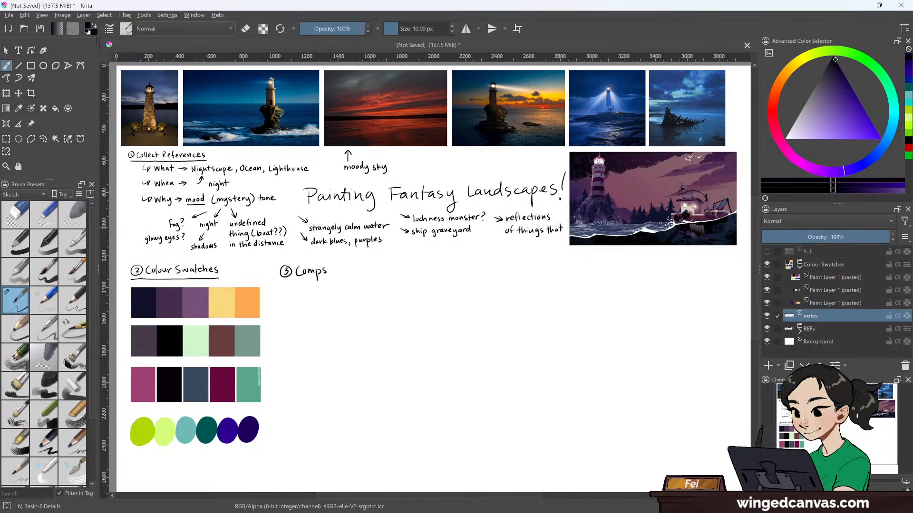
pyautogui.moveTo(509, 243); pyautogui.dragTo(512, 243)
pyautogui.moveTo(512, 245); pyautogui.dragTo(514, 247)
pyautogui.moveTo(515, 248); pyautogui.dragTo(523, 247)
pyautogui.moveTo(520, 242); pyautogui.dragTo(538, 247)
pyautogui.moveTo(538, 244); pyautogui.dragTo(546, 243)
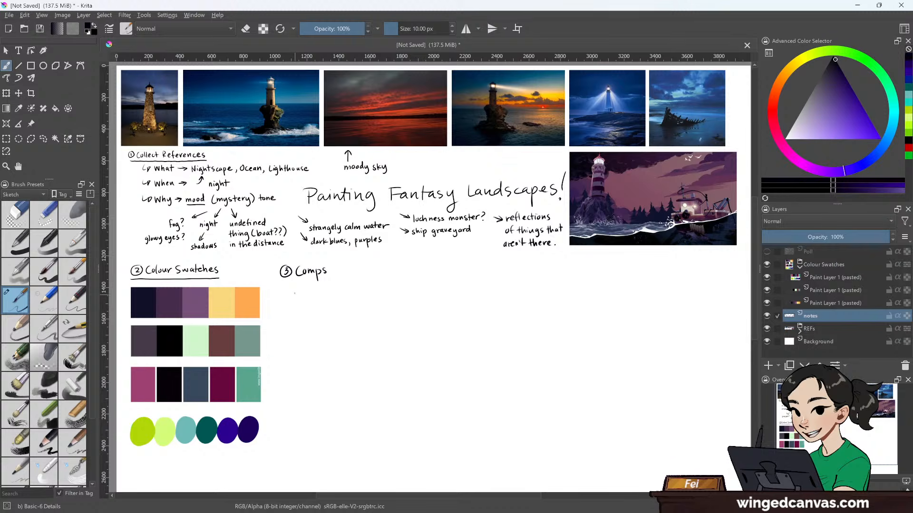
pyautogui.moveTo(294, 292)
pyautogui.mouseDown()
pyautogui.moveTo(299, 418)
pyautogui.moveTo(377, 290)
pyautogui.moveTo(436, 289)
pyautogui.mouseUp()
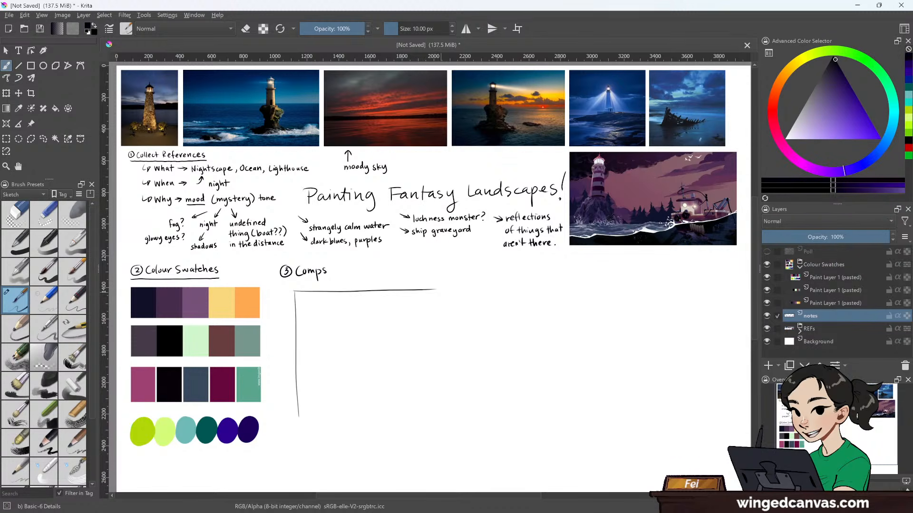
pyautogui.hotkey('ctrl', 'z')
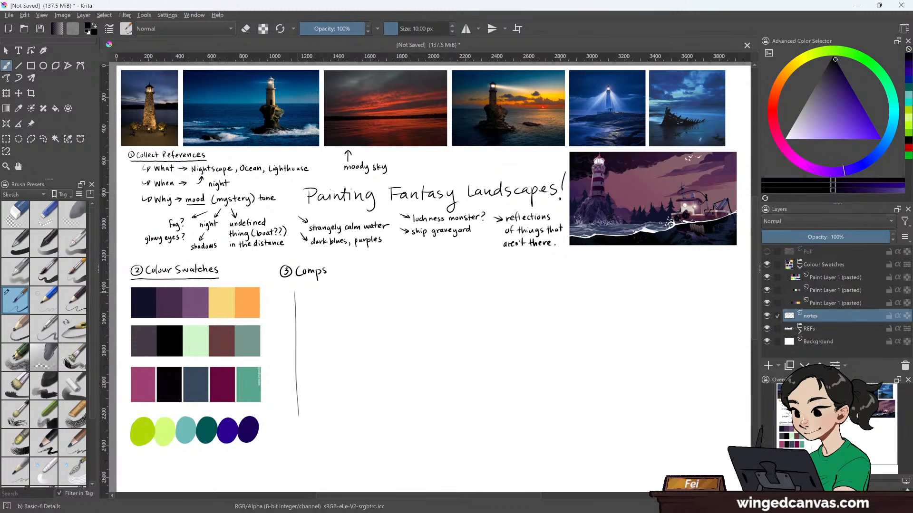
pyautogui.hotkey('ctrl', 'z')
# - Draw a wide rectangular thumbnail frame by hand beneath the Comps heading
pyautogui.moveTo(290, 291); pyautogui.dragTo(289, 387)
pyautogui.moveTo(291, 291)
pyautogui.mouseDown()
pyautogui.moveTo(475, 293)
pyautogui.moveTo(471, 399)
pyautogui.mouseUp()
pyautogui.moveTo(290, 396); pyautogui.dragTo(472, 398)
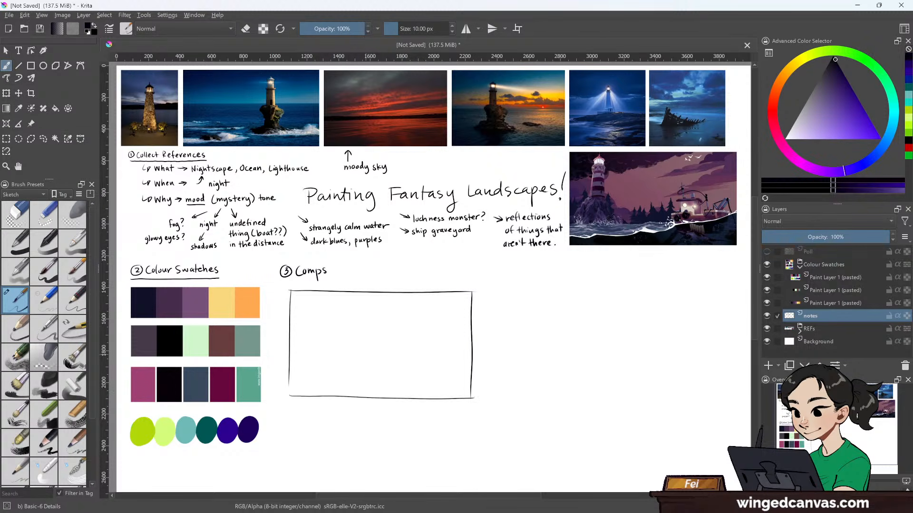
pyautogui.moveTo(289, 308); pyautogui.dragTo(288, 397)
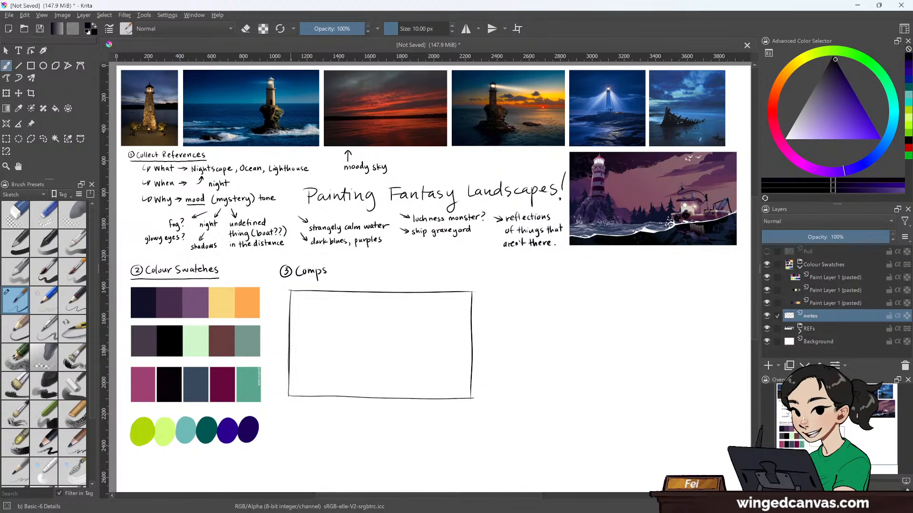
# - Sketch a horizon line across the upper part of the thumbnail frame and a small lighthouse tower crossing it right of centre
pyautogui.moveTo(483, 267)
pyautogui.mouseDown()
pyautogui.moveTo(501, 271)
pyautogui.moveTo(484, 267)
pyautogui.mouseUp()
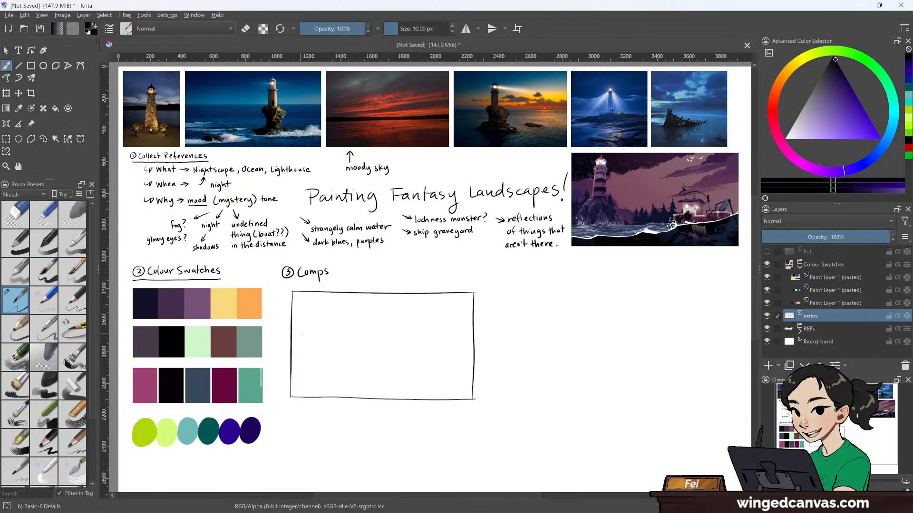
pyautogui.moveTo(303, 328); pyautogui.dragTo(469, 333)
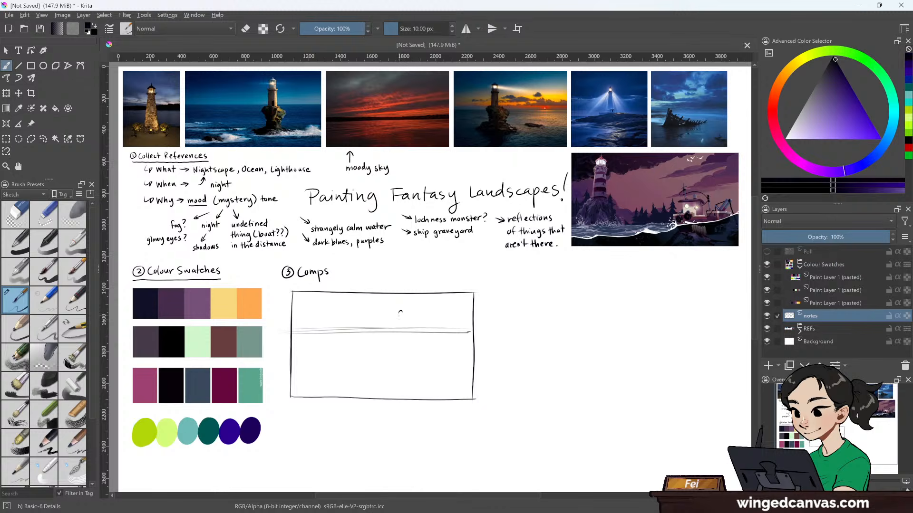
pyautogui.moveTo(398, 323); pyautogui.dragTo(402, 343)
# - Mark the sunset lighthouse photo with an arrow and sketch an overhanging rock pedestal beneath the thumbnail's lighthouse
pyautogui.moveTo(479, 170); pyautogui.dragTo(486, 151)
pyautogui.moveTo(480, 156); pyautogui.dragTo(488, 158)
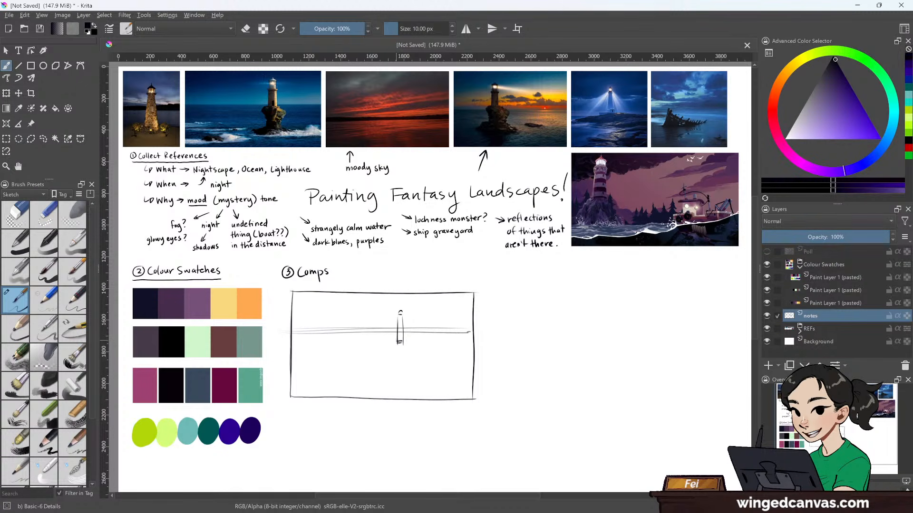
pyautogui.moveTo(394, 339)
pyautogui.mouseDown()
pyautogui.moveTo(430, 348)
pyautogui.moveTo(395, 357)
pyautogui.moveTo(393, 371)
pyautogui.moveTo(416, 358)
pyautogui.moveTo(403, 374)
pyautogui.mouseUp()
pyautogui.moveTo(395, 317); pyautogui.dragTo(405, 317)
pyautogui.moveTo(395, 357)
pyautogui.mouseDown()
pyautogui.moveTo(407, 362)
pyautogui.moveTo(404, 373)
pyautogui.moveTo(434, 377)
pyautogui.mouseUp()
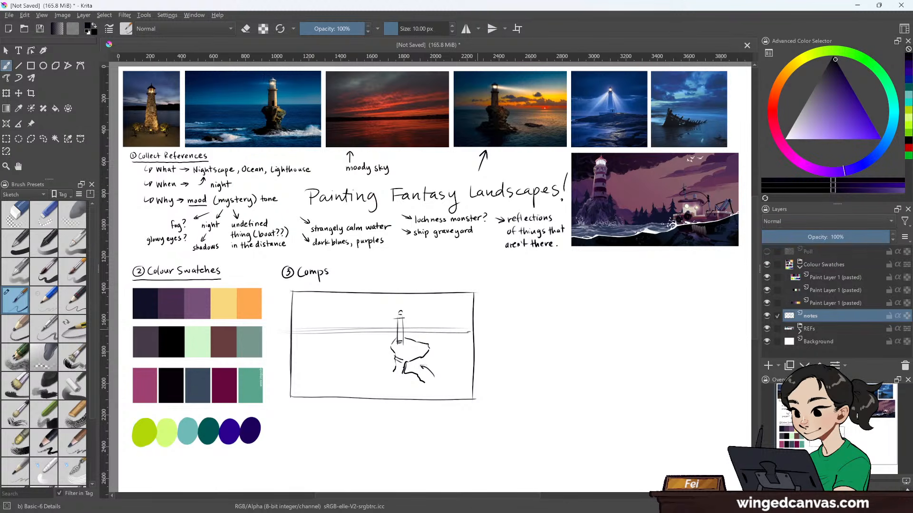
# - Undo the last rock stroke and redraw the pedestal's lower sides, base rocks and waterline beneath the lighthouse
pyautogui.hotkey('ctrl', 'z')
pyautogui.moveTo(400, 362); pyautogui.dragTo(397, 377)
pyautogui.moveTo(405, 374); pyautogui.dragTo(422, 365)
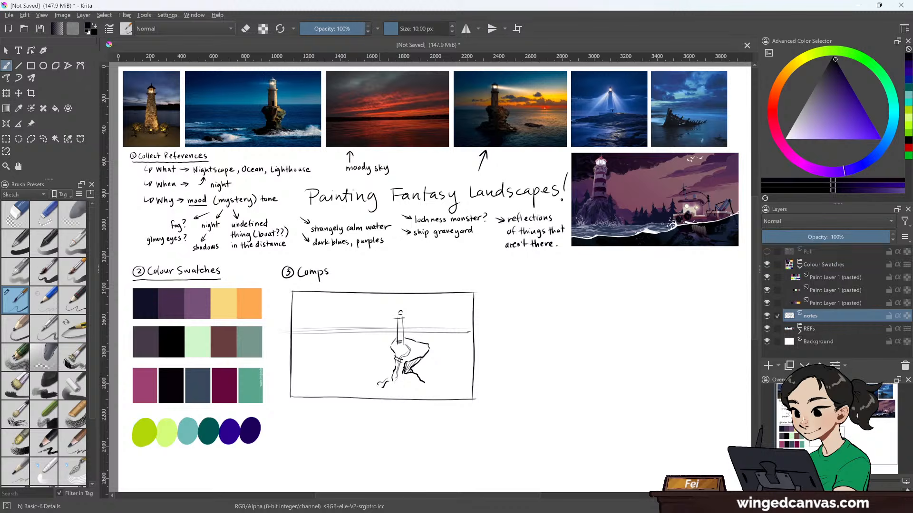
pyautogui.moveTo(383, 388); pyautogui.dragTo(418, 388)
# - Draw light beams spreading from the lighthouse lamp toward both sides of the thumbnail
pyautogui.moveTo(399, 313); pyautogui.dragTo(304, 331)
pyautogui.moveTo(398, 313); pyautogui.dragTo(304, 350)
pyautogui.moveTo(403, 312); pyautogui.dragTo(442, 319)
# - Sketch a small rock in the water right of the lighthouse and jagged foreground lines in the thumbnail's lower-left corner
pyautogui.moveTo(443, 368); pyautogui.dragTo(454, 367)
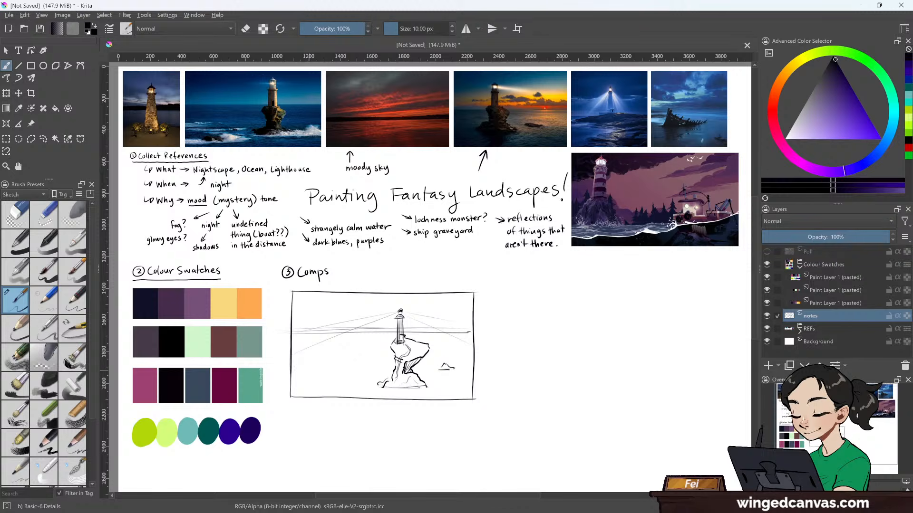
pyautogui.moveTo(292, 361); pyautogui.dragTo(364, 396)
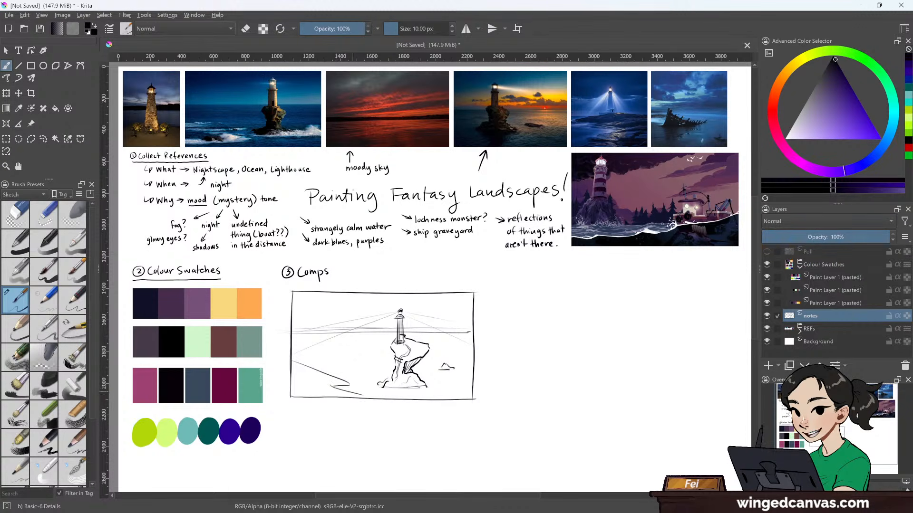
pyautogui.moveTo(294, 352); pyautogui.dragTo(351, 369)
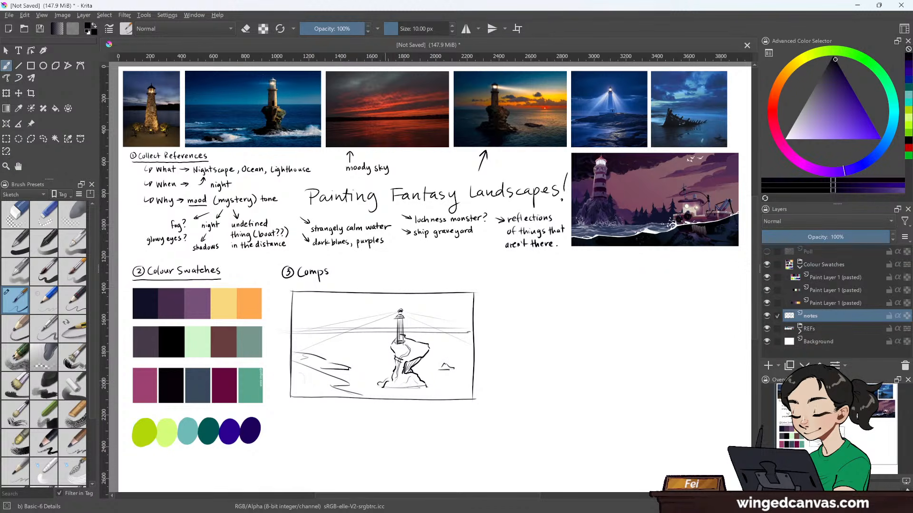
# - Lasso the lighthouse, rock, beams and horizon, scale them down, shift them slightly right within the frame, and deselect
pyautogui.click(43, 139)
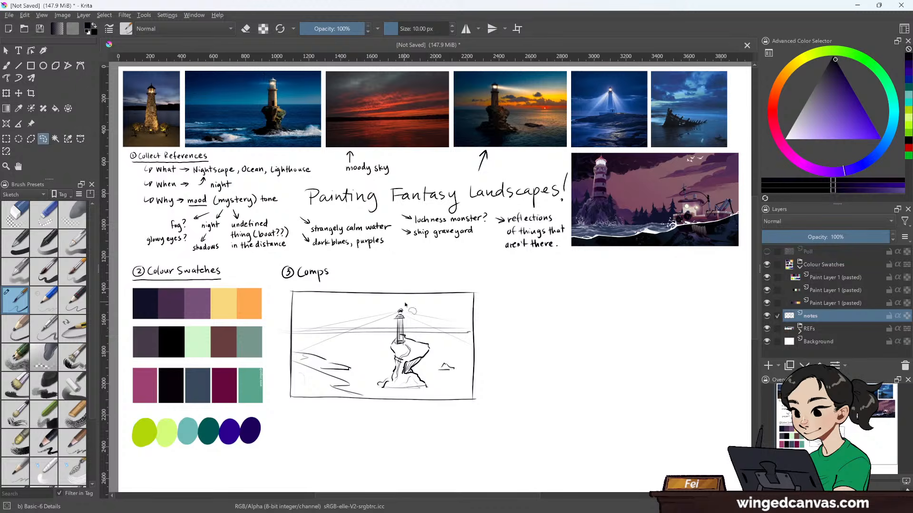
pyautogui.moveTo(407, 304)
pyautogui.mouseDown()
pyautogui.moveTo(301, 325)
pyautogui.moveTo(294, 340)
pyautogui.moveTo(303, 352)
pyautogui.moveTo(365, 344)
pyautogui.moveTo(378, 356)
pyautogui.moveTo(376, 391)
pyautogui.moveTo(432, 392)
pyautogui.moveTo(472, 350)
pyautogui.mouseUp()
pyautogui.moveTo(433, 302); pyautogui.dragTo(435, 303)
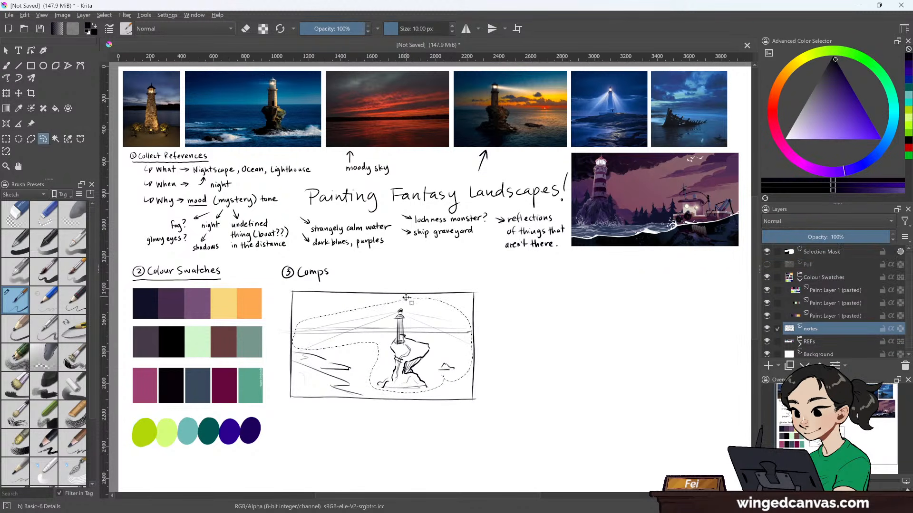
pyautogui.hotkey('ctrl', 't')
pyautogui.moveTo(473, 395); pyautogui.dragTo(444, 377)
pyautogui.moveTo(393, 360); pyautogui.dragTo(424, 365)
pyautogui.moveTo(326, 382); pyautogui.dragTo(334, 377)
pyautogui.moveTo(424, 349); pyautogui.dragTo(418, 348)
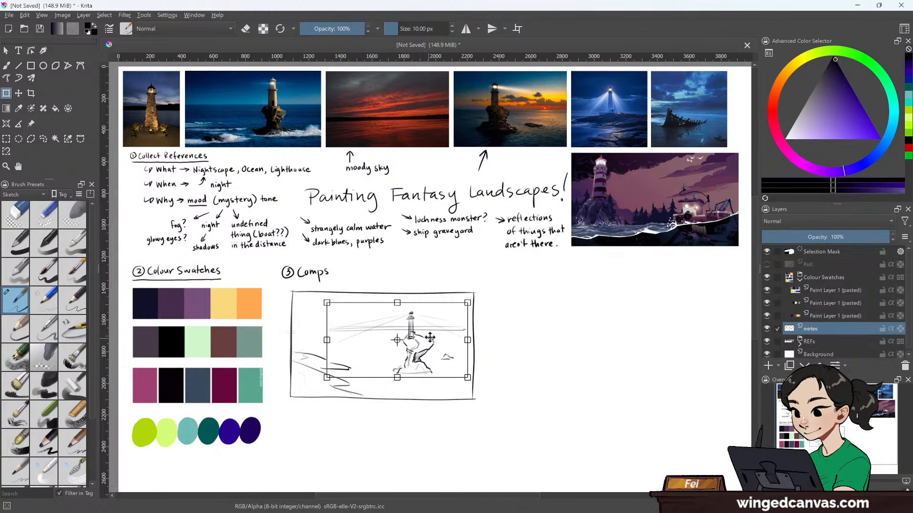
pyautogui.press('Return')
pyautogui.hotkey('ctrl', 'shift', 'a')
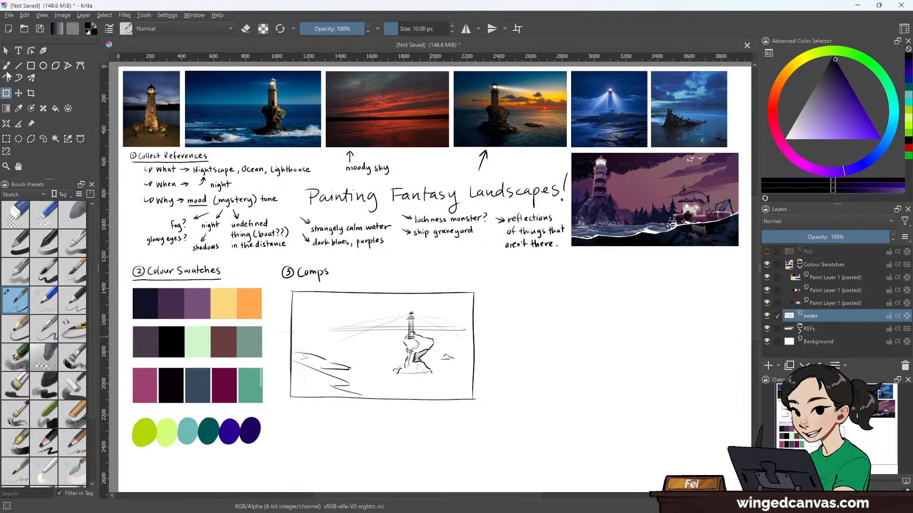
# - Extend the horizon line with the brush to both sides of the thumbnail frame
pyautogui.click(7, 69)
pyautogui.moveTo(452, 329); pyautogui.dragTo(471, 328)
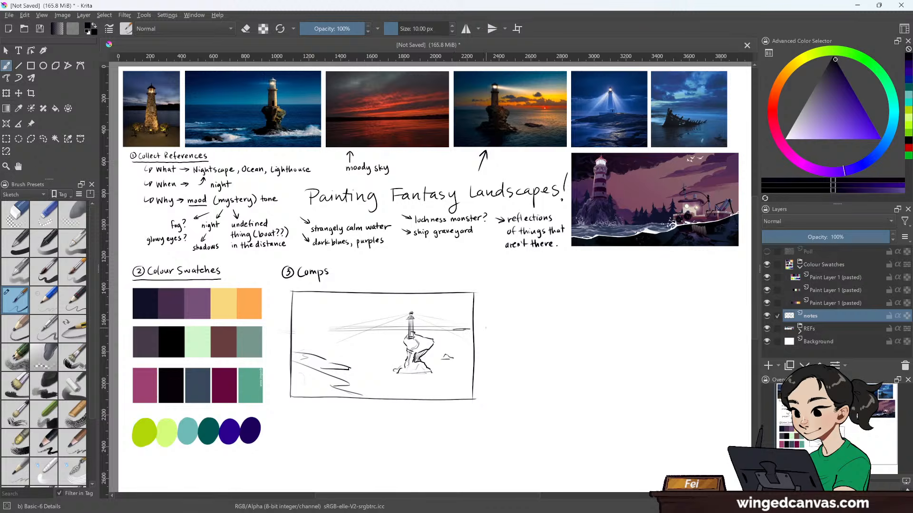
pyautogui.moveTo(287, 328); pyautogui.dragTo(426, 329)
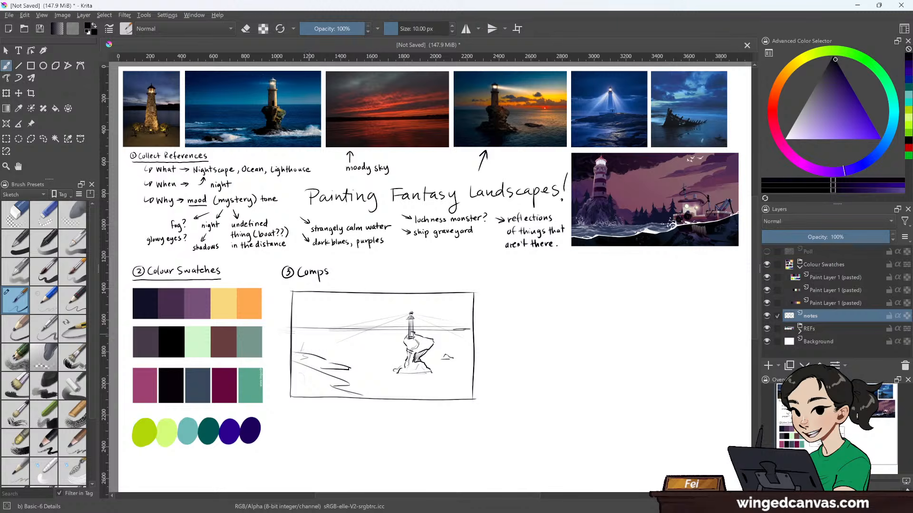
# - Sketch a boat wreck with slanted masts and a tiny figure on the thumbnail's left foreground
pyautogui.moveTo(304, 335); pyautogui.dragTo(359, 363)
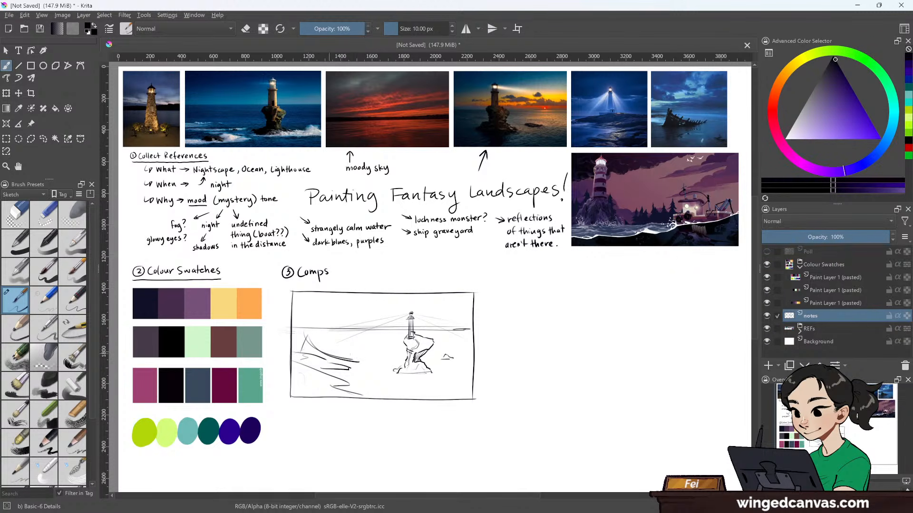
pyautogui.moveTo(346, 320)
pyautogui.mouseDown()
pyautogui.moveTo(316, 365)
pyautogui.moveTo(331, 352)
pyautogui.moveTo(361, 373)
pyautogui.moveTo(322, 386)
pyautogui.moveTo(348, 373)
pyautogui.mouseUp()
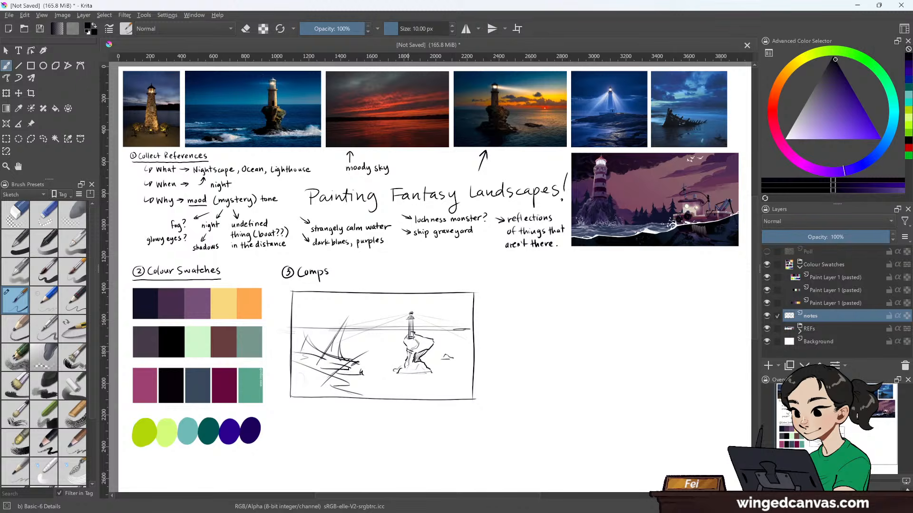
pyautogui.keyDown('ctrl'); pyautogui.click(362, 372); pyautogui.keyUp('ctrl')
# - Hatch shading on the lighthouse rock and sketch clouds in both upper corners of the thumbnail
pyautogui.moveTo(402, 343)
pyautogui.mouseDown()
pyautogui.moveTo(428, 339)
pyautogui.moveTo(416, 353)
pyautogui.mouseUp()
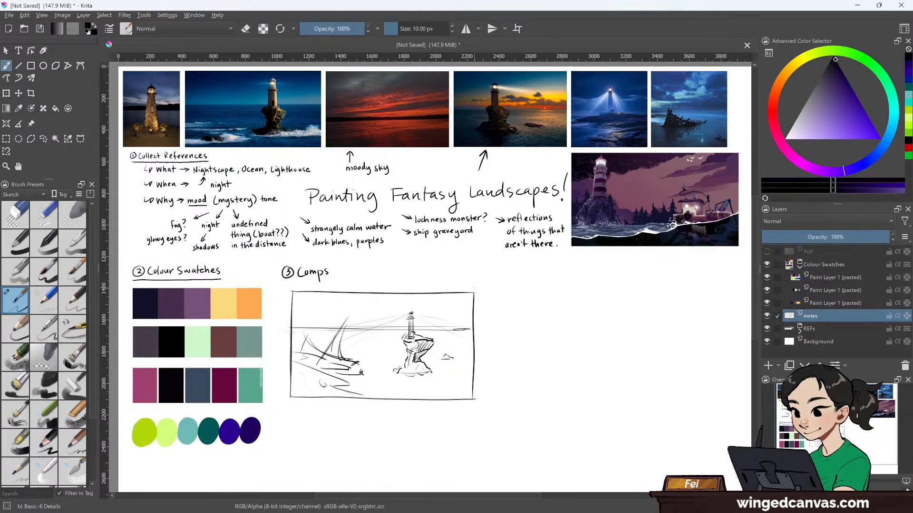
pyautogui.moveTo(341, 296)
pyautogui.mouseDown()
pyautogui.moveTo(339, 306)
pyautogui.moveTo(364, 312)
pyautogui.moveTo(311, 315)
pyautogui.mouseUp()
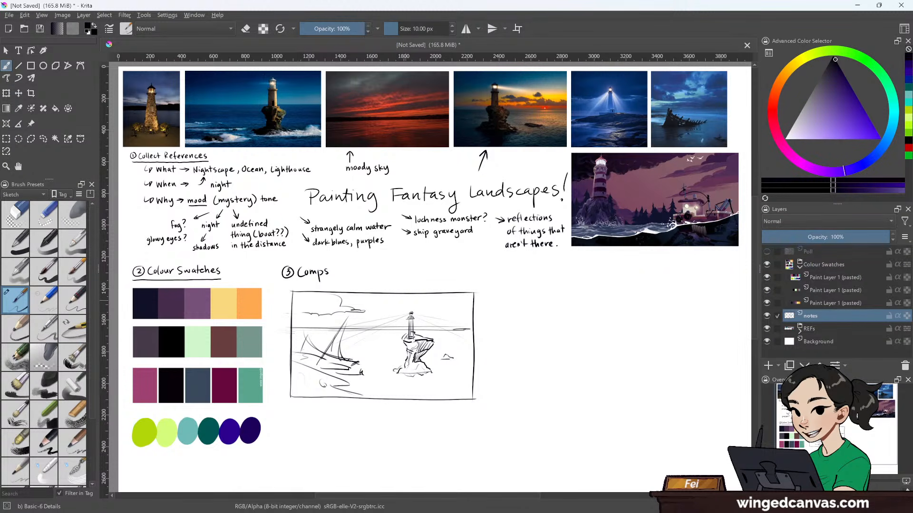
pyautogui.moveTo(462, 294)
pyautogui.mouseDown()
pyautogui.moveTo(439, 308)
pyautogui.moveTo(471, 317)
pyautogui.mouseUp()
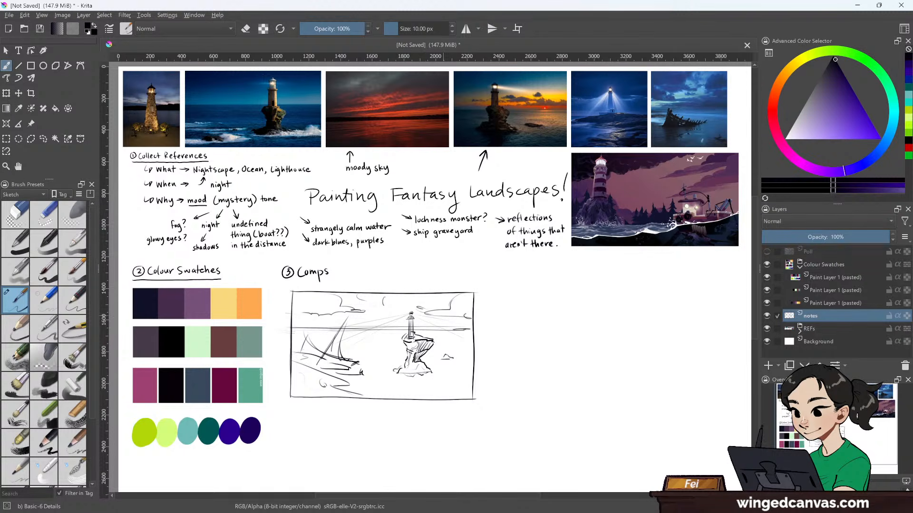
# - Refine the lighthouse rock, erasing part of its overhang and lower right slope to slim the pedestal
pyautogui.press('e')
pyautogui.press('e')
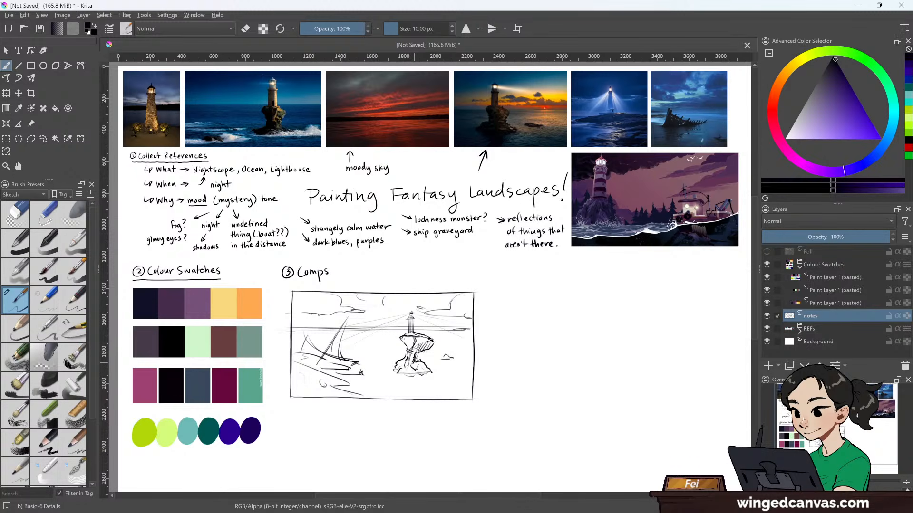
pyautogui.press('e')
pyautogui.moveTo(426, 369); pyautogui.dragTo(430, 374)
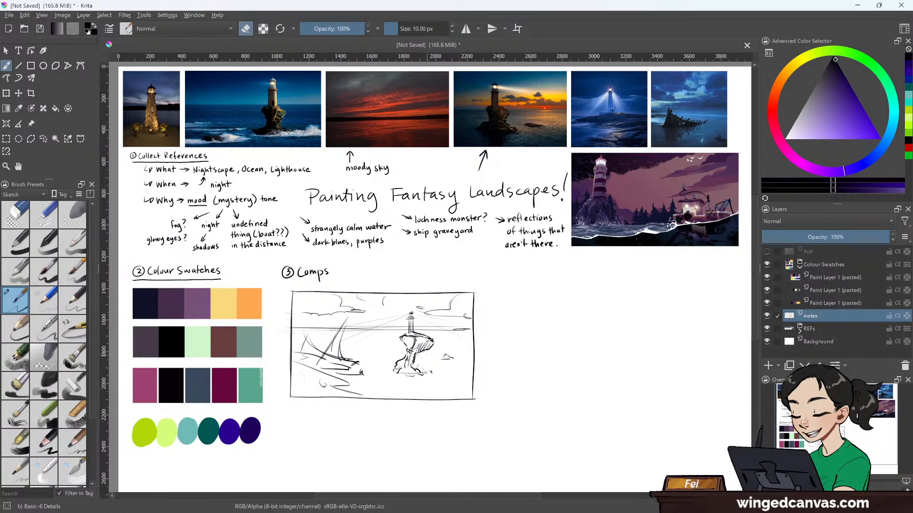
pyautogui.moveTo(433, 340); pyautogui.dragTo(427, 351)
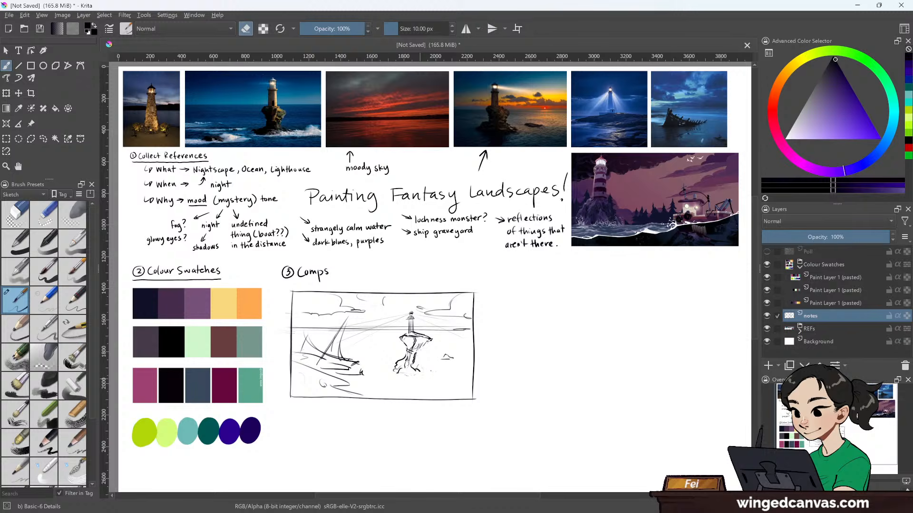
pyautogui.press('e')
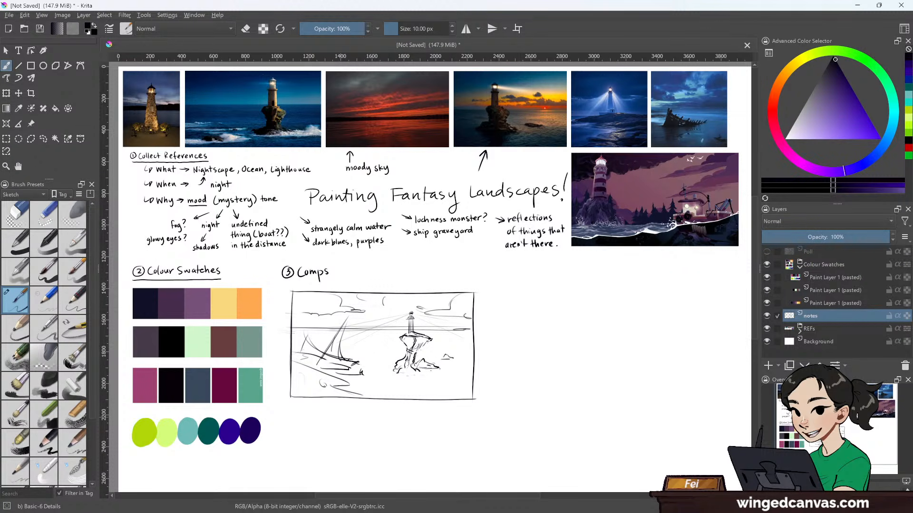
# - Draw a second rectangular thumbnail frame by hand to the right of the first one
pyautogui.moveTo(497, 291); pyautogui.dragTo(499, 399)
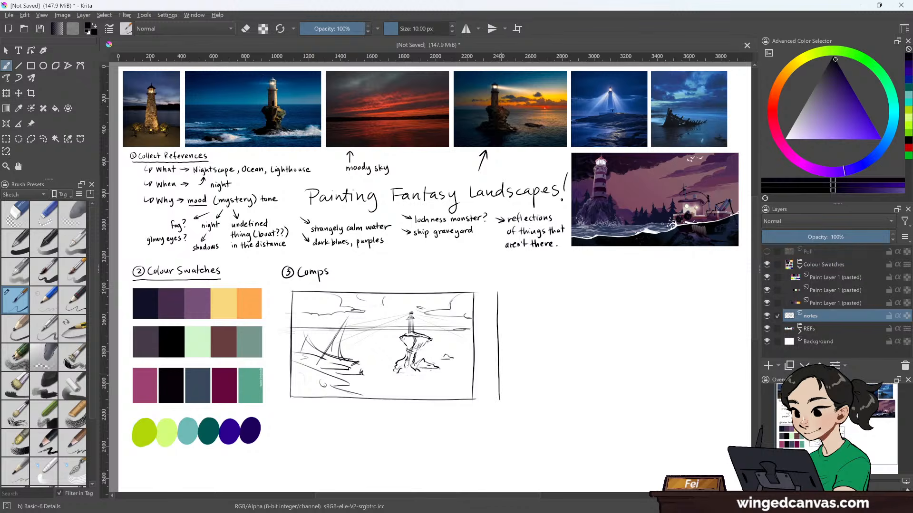
pyautogui.moveTo(496, 289)
pyautogui.mouseDown()
pyautogui.moveTo(658, 287)
pyautogui.moveTo(671, 397)
pyautogui.mouseUp()
pyautogui.moveTo(499, 399); pyautogui.dragTo(671, 397)
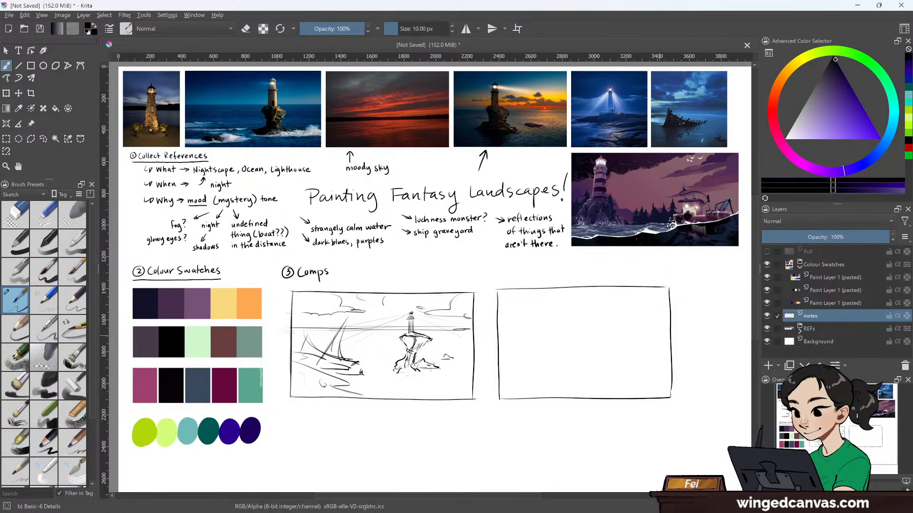
pyautogui.moveTo(588, 350); pyautogui.dragTo(665, 327)
pyautogui.moveTo(618, 351)
pyautogui.mouseDown()
pyautogui.moveTo(644, 343)
pyautogui.moveTo(646, 356)
pyautogui.mouseUp()
pyautogui.hotkey('ctrl', 'z')
pyautogui.hotkey('ctrl', 'z')
pyautogui.hotkey('ctrl', 'z')
# - Sketch a low horizon line, a tapering spit of land on the right and a foreground shore in the second thumbnail
pyautogui.moveTo(497, 358); pyautogui.dragTo(667, 353)
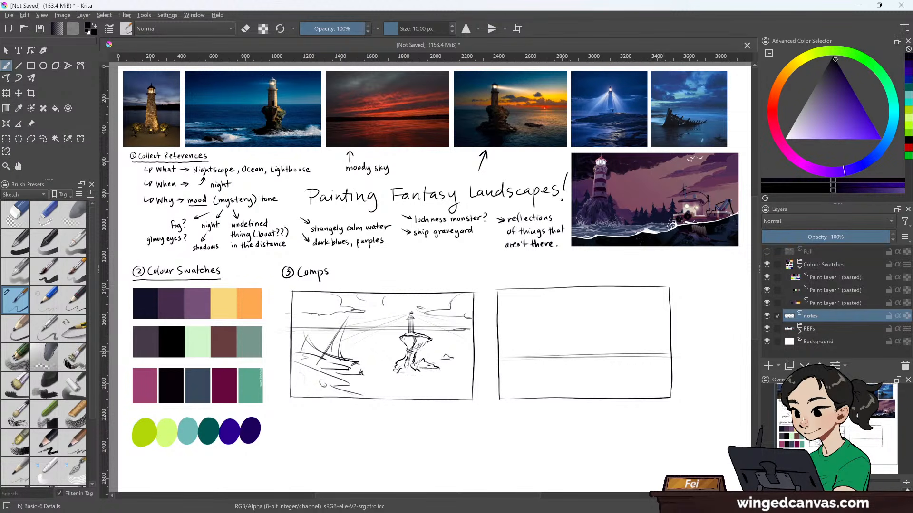
pyautogui.moveTo(629, 351); pyautogui.dragTo(657, 348)
pyautogui.moveTo(604, 359)
pyautogui.mouseDown()
pyautogui.moveTo(580, 365)
pyautogui.moveTo(644, 366)
pyautogui.moveTo(626, 371)
pyautogui.mouseUp()
pyautogui.moveTo(625, 386)
pyautogui.mouseDown()
pyautogui.moveTo(664, 375)
pyautogui.moveTo(653, 377)
pyautogui.mouseUp()
pyautogui.moveTo(502, 388)
pyautogui.mouseDown()
pyautogui.moveTo(563, 396)
pyautogui.moveTo(618, 389)
pyautogui.mouseUp()
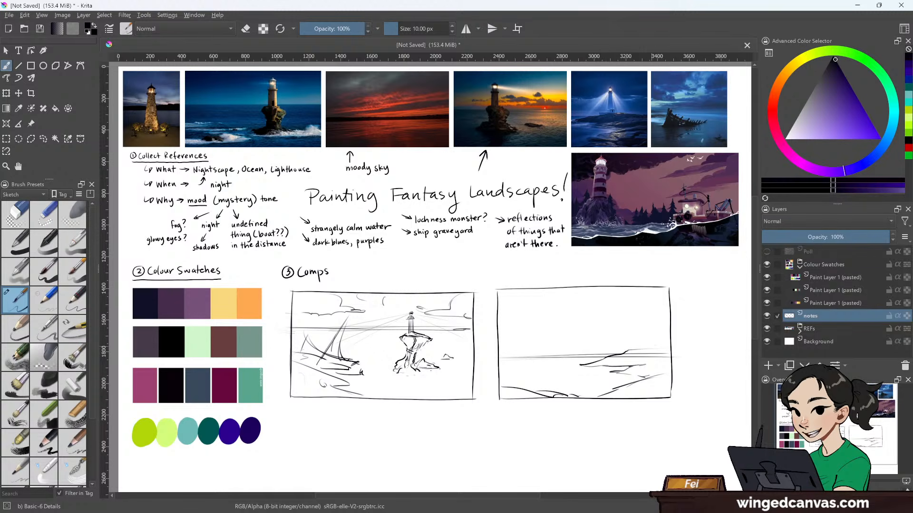
pyautogui.moveTo(639, 349); pyautogui.dragTo(665, 347)
# - Sketch a flared rock with a small lighthouse tower on top at the tip of the second thumbnail's land spit
pyautogui.moveTo(587, 336); pyautogui.dragTo(607, 335)
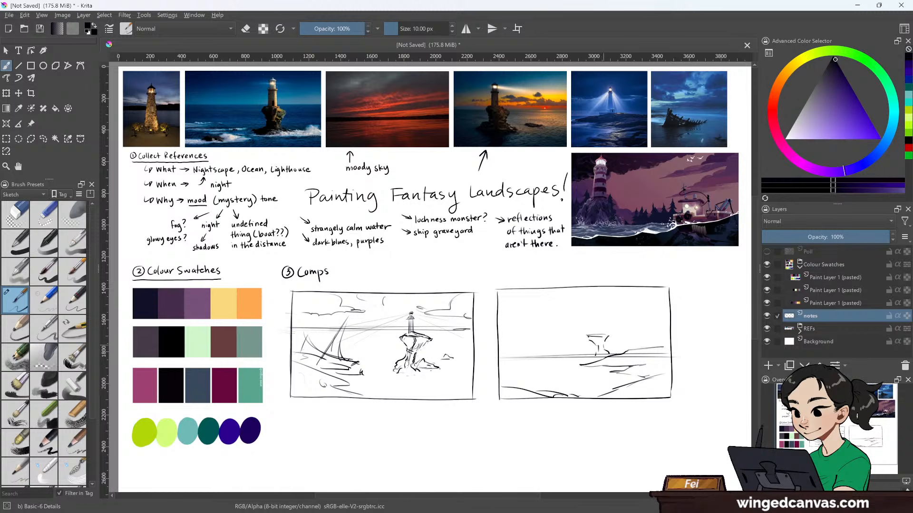
pyautogui.moveTo(604, 346); pyautogui.dragTo(614, 354)
pyautogui.moveTo(594, 315); pyautogui.dragTo(593, 335)
# - Draw light beams fanning down from the second thumbnail's lighthouse to both sides of the frame
pyautogui.moveTo(597, 320); pyautogui.dragTo(663, 351)
pyautogui.moveTo(616, 333); pyautogui.dragTo(665, 365)
pyautogui.moveTo(532, 344); pyautogui.dragTo(502, 356)
pyautogui.moveTo(590, 323); pyautogui.dragTo(521, 362)
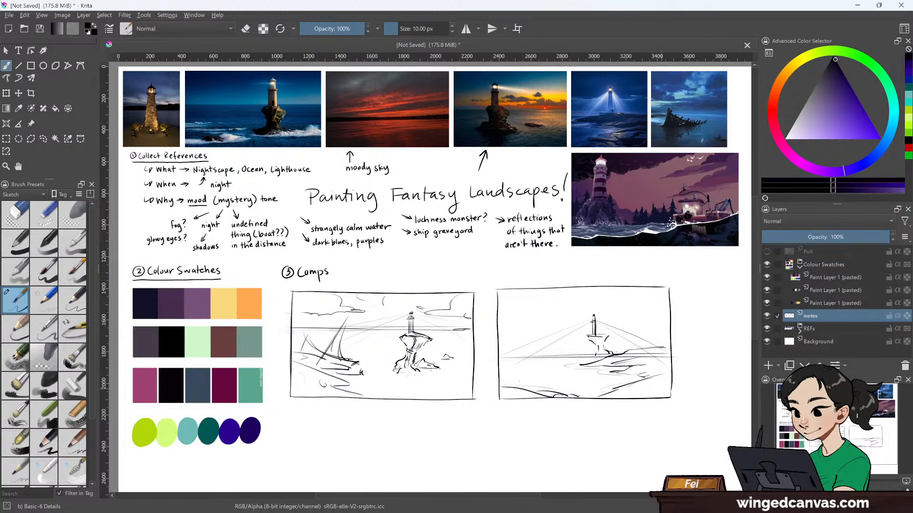
# - Extend the right-hand shoreline and sketch sweeping clouds across the sky of the second thumbnail
pyautogui.moveTo(617, 391); pyautogui.dragTo(667, 390)
pyautogui.moveTo(664, 348); pyautogui.dragTo(670, 347)
pyautogui.moveTo(562, 309); pyautogui.dragTo(499, 337)
pyautogui.moveTo(605, 287); pyautogui.dragTo(569, 304)
pyautogui.moveTo(658, 314)
pyautogui.mouseDown()
pyautogui.moveTo(623, 315)
pyautogui.moveTo(666, 333)
pyautogui.mouseUp()
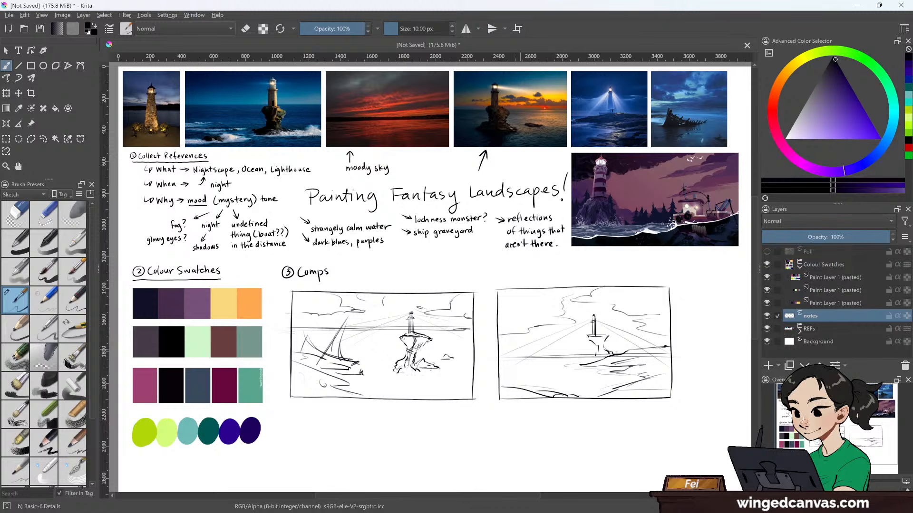
# - Sketch a boat with a curved hull and tall slanted masts in the second thumbnail's lower-left foreground
pyautogui.moveTo(516, 366)
pyautogui.mouseDown()
pyautogui.moveTo(507, 387)
pyautogui.moveTo(561, 391)
pyautogui.moveTo(529, 379)
pyautogui.mouseUp()
pyautogui.moveTo(529, 379); pyautogui.dragTo(576, 393)
pyautogui.moveTo(540, 348)
pyautogui.mouseDown()
pyautogui.moveTo(522, 381)
pyautogui.moveTo(539, 382)
pyautogui.mouseUp()
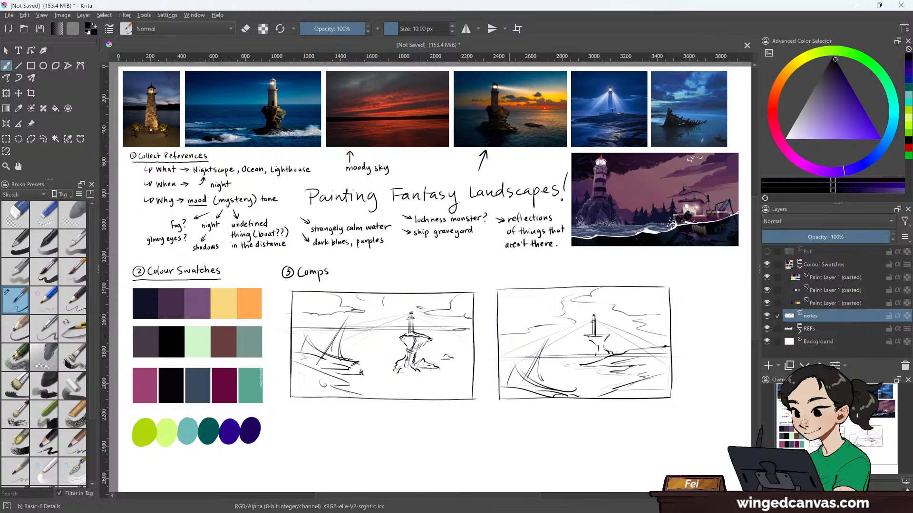
# - Reinforce the second thumbnail's horizon line and the frame's right edge with extra strokes
pyautogui.moveTo(501, 357); pyautogui.dragTo(528, 357)
pyautogui.moveTo(672, 291); pyautogui.dragTo(673, 349)
pyautogui.moveTo(549, 353); pyautogui.dragTo(578, 353)
pyautogui.moveTo(499, 354); pyautogui.dragTo(664, 344)
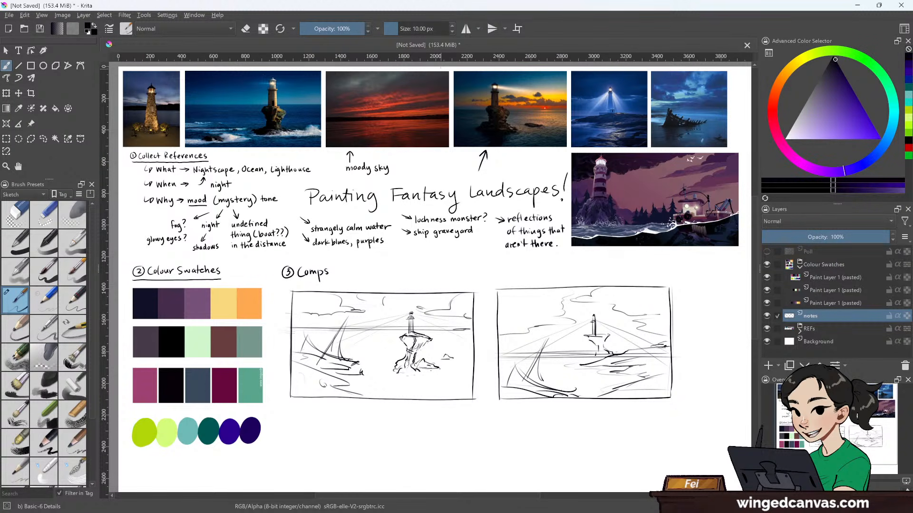
# - Select both thumbnails with a rectangular selection and scale them down together beneath the Comps heading
pyautogui.scroll(-1, 439, 149)
pyautogui.scroll(1, 467, 205)
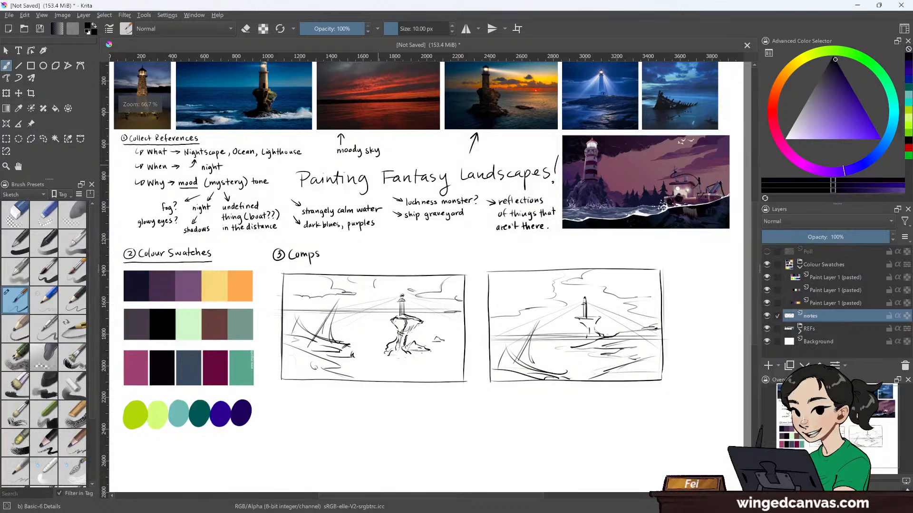
pyautogui.moveTo(447, 276); pyautogui.dragTo(454, 303)
pyautogui.scroll(-1, 469, 288)
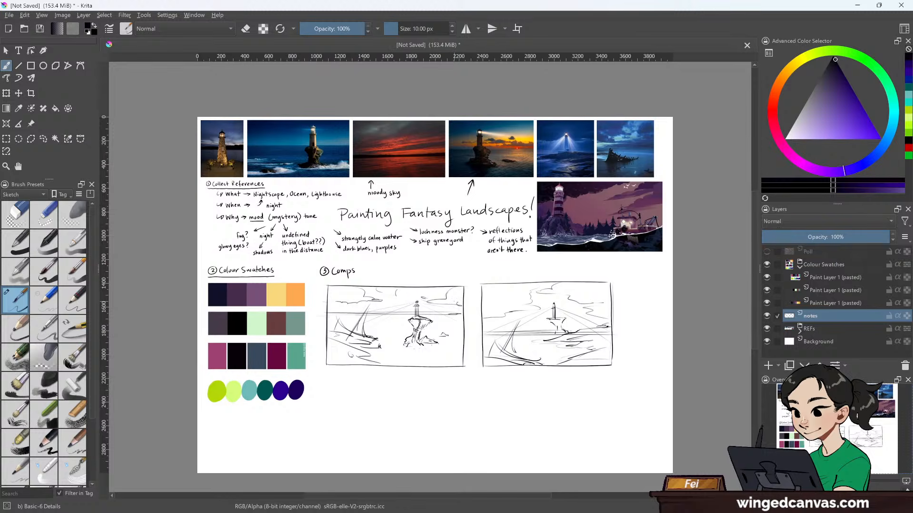
pyautogui.scroll(1, 461, 305)
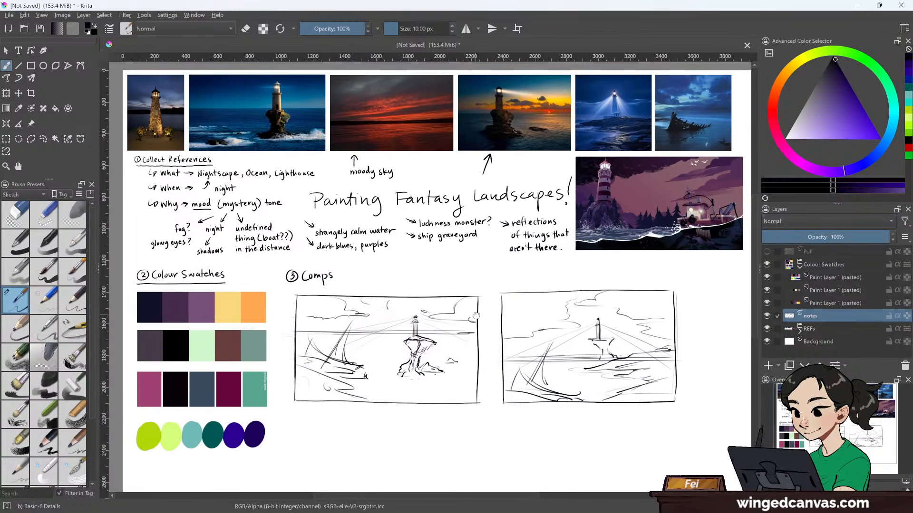
pyautogui.moveTo(466, 308); pyautogui.dragTo(472, 312)
pyautogui.click(6, 139)
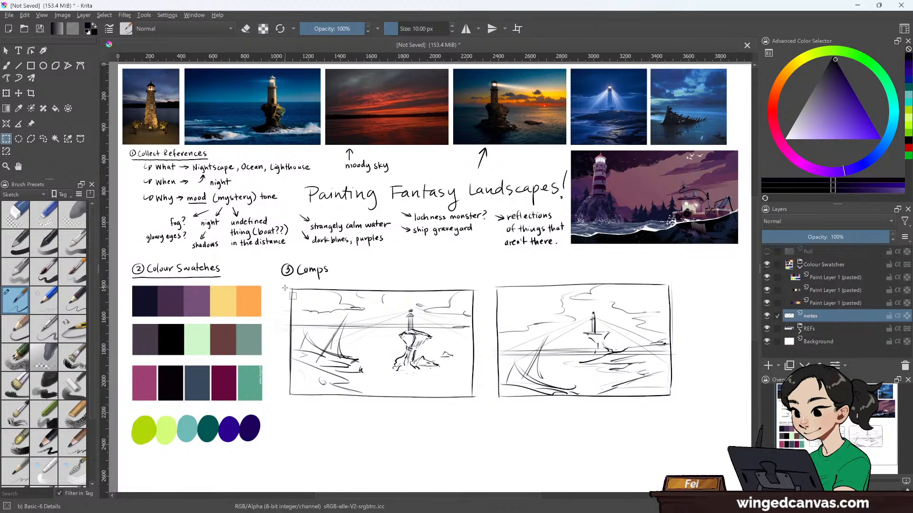
pyautogui.moveTo(284, 285); pyautogui.dragTo(606, 373)
pyautogui.hotkey('ctrl', 't')
pyautogui.press('Return')
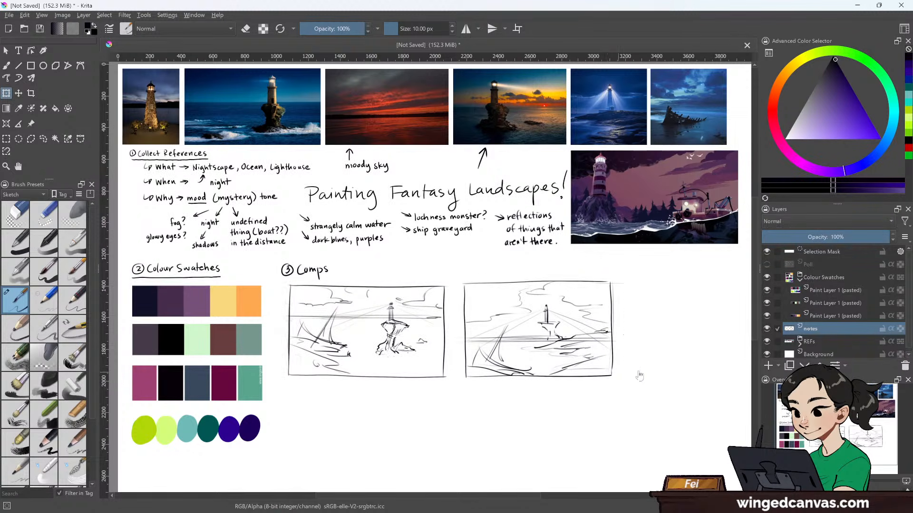
# - Clear the selection and draw a rectangular frame for a third thumbnail directly below the first one
pyautogui.hotkey('ctrl', 'shift', 'a')
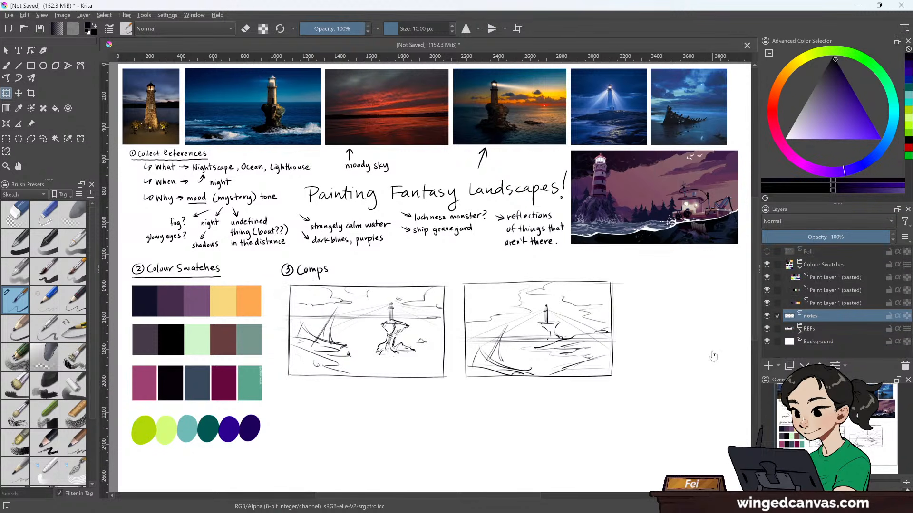
pyautogui.click(6, 66)
pyautogui.moveTo(289, 388)
pyautogui.mouseDown()
pyautogui.moveTo(292, 472)
pyautogui.moveTo(349, 383)
pyautogui.moveTo(442, 383)
pyautogui.mouseUp()
pyautogui.hotkey('ctrl', 'z')
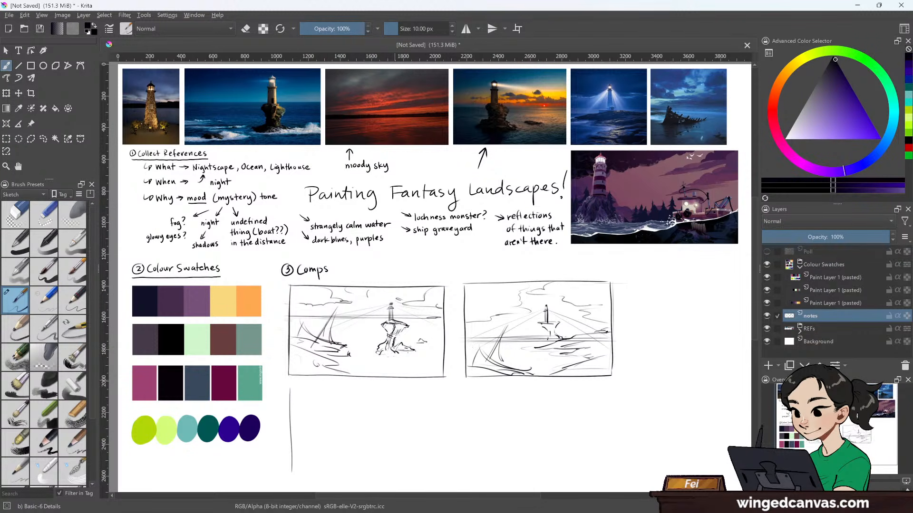
pyautogui.moveTo(289, 384)
pyautogui.mouseDown()
pyautogui.moveTo(446, 383)
pyautogui.moveTo(447, 476)
pyautogui.mouseUp()
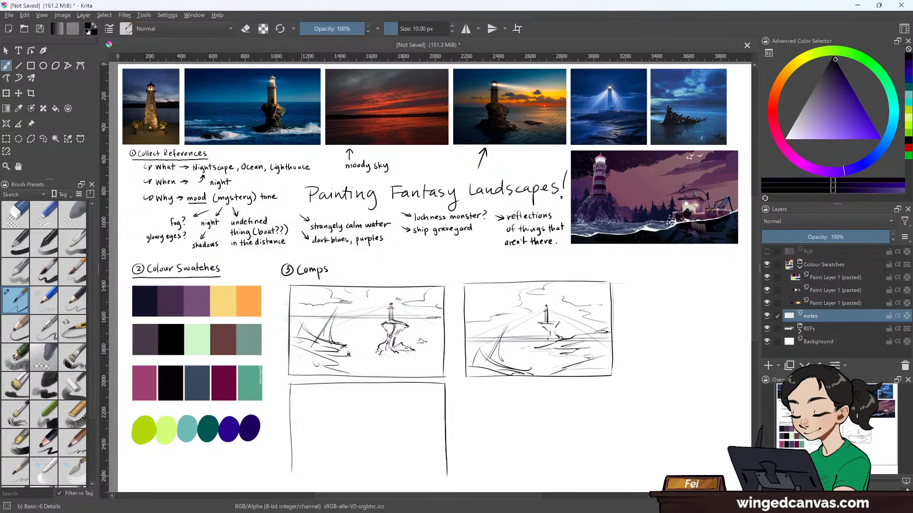
pyautogui.moveTo(292, 475); pyautogui.dragTo(441, 474)
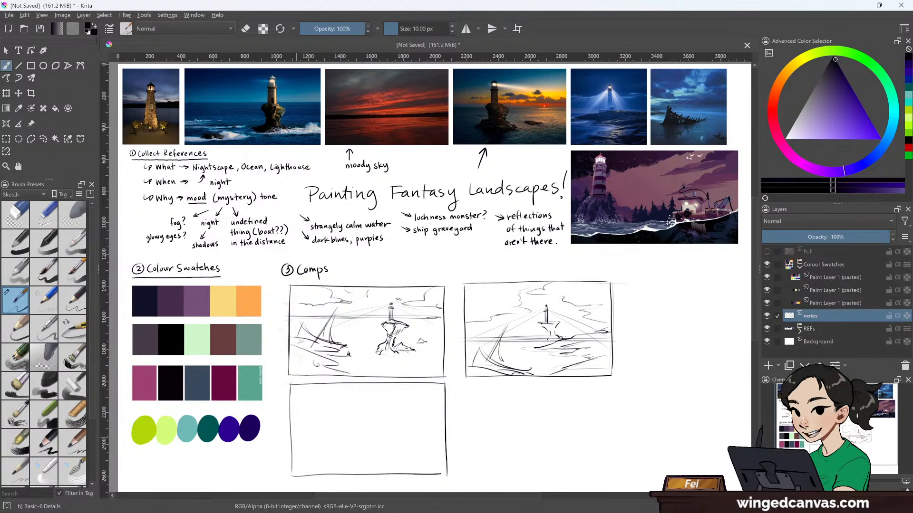
# - Sketch a doubled horizon line across the full width of the third thumbnail, just below its middle
pyautogui.moveTo(309, 440); pyautogui.dragTo(444, 433)
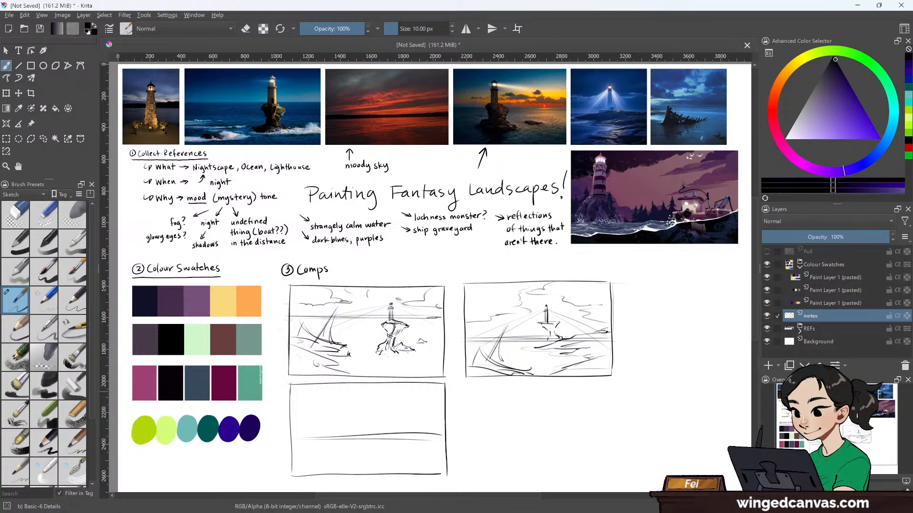
pyautogui.hotkey('ctrl', 'z')
pyautogui.moveTo(293, 436); pyautogui.dragTo(449, 433)
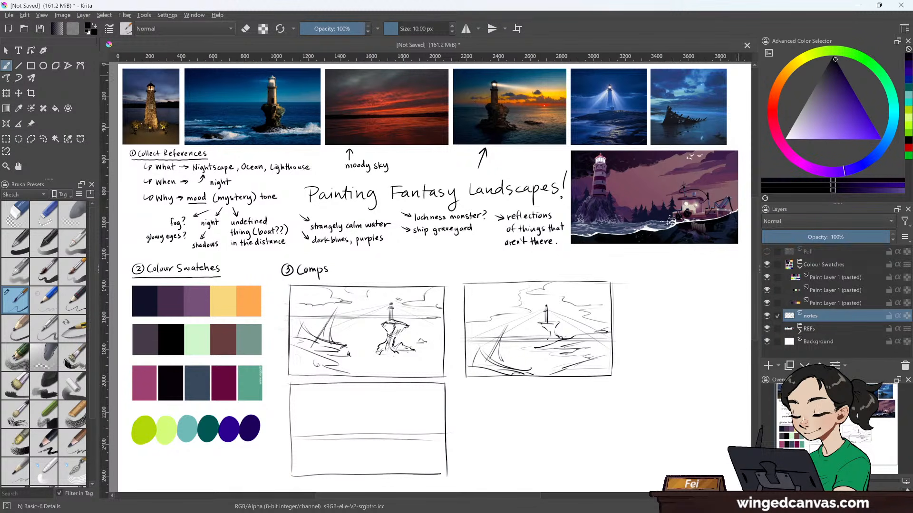
# - Write a circled 6 with an arrow beside the shipwreck reference, circled 6s around the second thumbnail, and a circled 3 below the references
pyautogui.moveTo(731, 78)
pyautogui.mouseDown()
pyautogui.moveTo(738, 75)
pyautogui.moveTo(731, 96)
pyautogui.mouseUp()
pyautogui.moveTo(590, 268); pyautogui.dragTo(588, 274)
pyautogui.moveTo(587, 268); pyautogui.dragTo(589, 267)
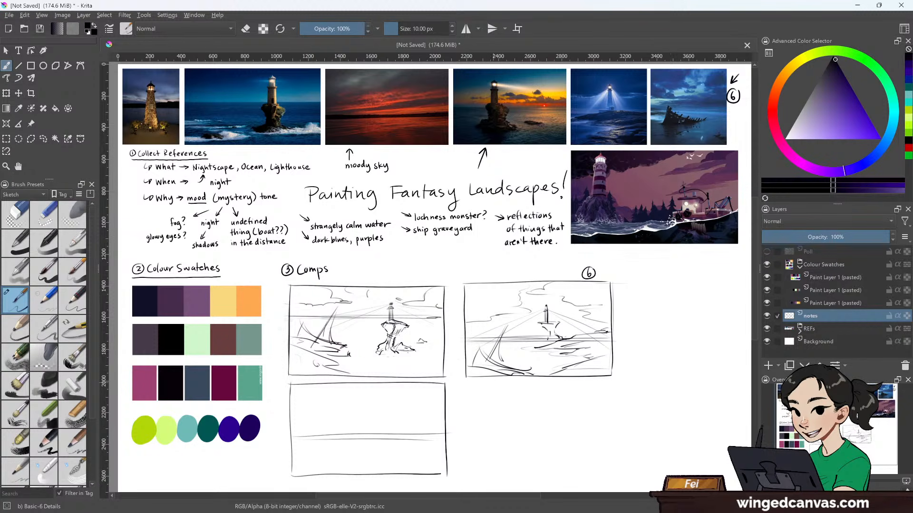
pyautogui.moveTo(457, 359); pyautogui.dragTo(454, 357)
pyautogui.moveTo(419, 150); pyautogui.dragTo(420, 157)
pyautogui.moveTo(421, 147); pyautogui.dragTo(421, 147)
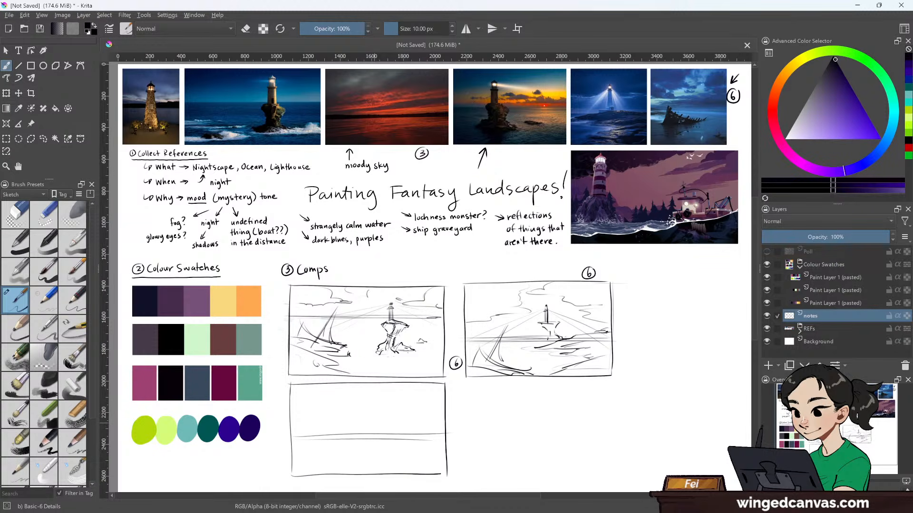
# - Sketch diagonal cloud bands sweeping up towards the upper-right corner of the third thumbnail's sky
pyautogui.moveTo(296, 427); pyautogui.dragTo(441, 396)
pyautogui.moveTo(292, 433); pyautogui.dragTo(443, 415)
pyautogui.moveTo(363, 431); pyautogui.dragTo(450, 425)
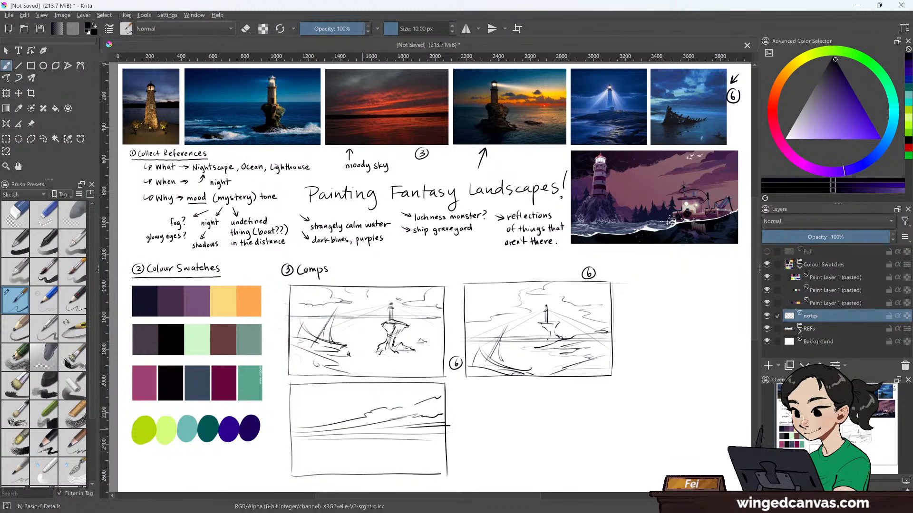
pyautogui.moveTo(291, 420)
pyautogui.mouseDown()
pyautogui.moveTo(363, 400)
pyautogui.moveTo(349, 411)
pyautogui.mouseUp()
pyautogui.moveTo(422, 398); pyautogui.dragTo(442, 386)
# - Sketch a tall-masted boat in the third thumbnail's lower-left corner and a small lighthouse with spreading light beams on the horizon
pyautogui.moveTo(297, 440); pyautogui.dragTo(323, 439)
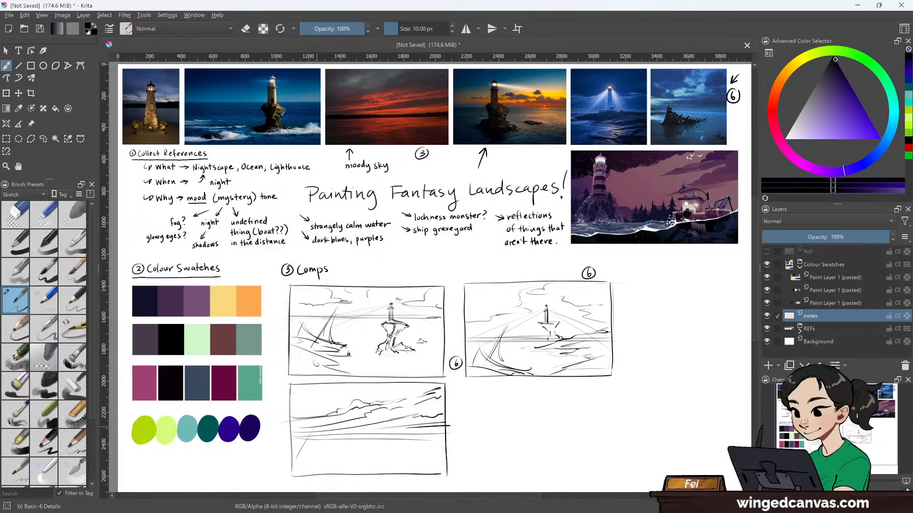
pyautogui.moveTo(317, 428)
pyautogui.mouseDown()
pyautogui.moveTo(296, 463)
pyautogui.moveTo(372, 474)
pyautogui.mouseUp()
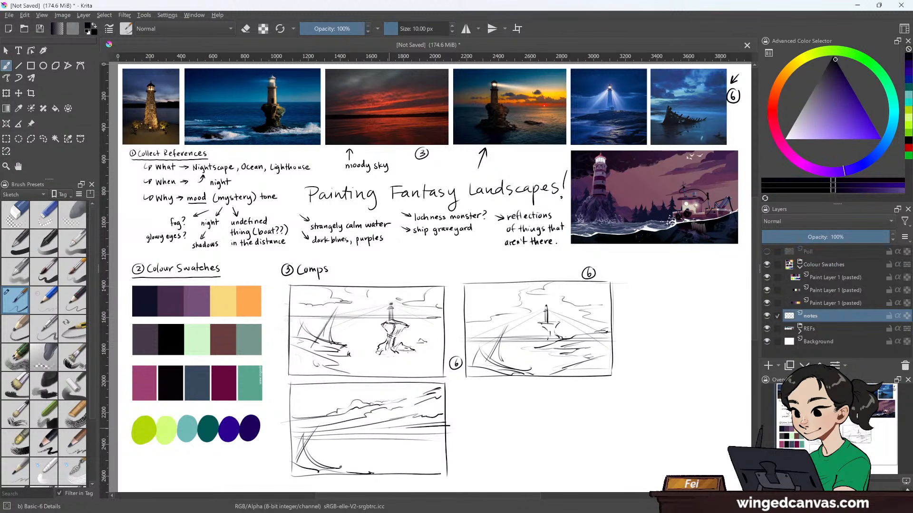
pyautogui.moveTo(391, 424); pyautogui.dragTo(391, 442)
pyautogui.moveTo(390, 427); pyautogui.dragTo(292, 464)
pyautogui.moveTo(389, 427)
pyautogui.mouseDown()
pyautogui.moveTo(317, 467)
pyautogui.moveTo(444, 436)
pyautogui.moveTo(436, 444)
pyautogui.mouseUp()
pyautogui.moveTo(385, 440)
pyautogui.mouseDown()
pyautogui.moveTo(397, 443)
pyautogui.moveTo(389, 464)
pyautogui.mouseUp()
pyautogui.moveTo(394, 454); pyautogui.dragTo(403, 460)
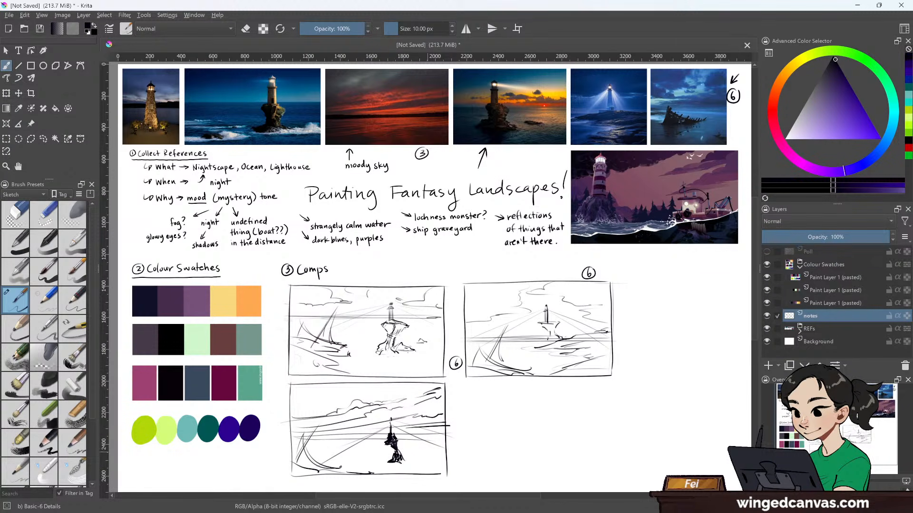
pyautogui.hotkey('ctrl', 'z')
pyautogui.hotkey('ctrl', 'z')
pyautogui.hotkey('ctrl', 'z')
# - Draw a short dark rock base under the third thumbnail's lighthouse and sketch the shoreline extending to the right edge
pyautogui.moveTo(384, 440); pyautogui.dragTo(397, 453)
pyautogui.moveTo(443, 436); pyautogui.dragTo(403, 444)
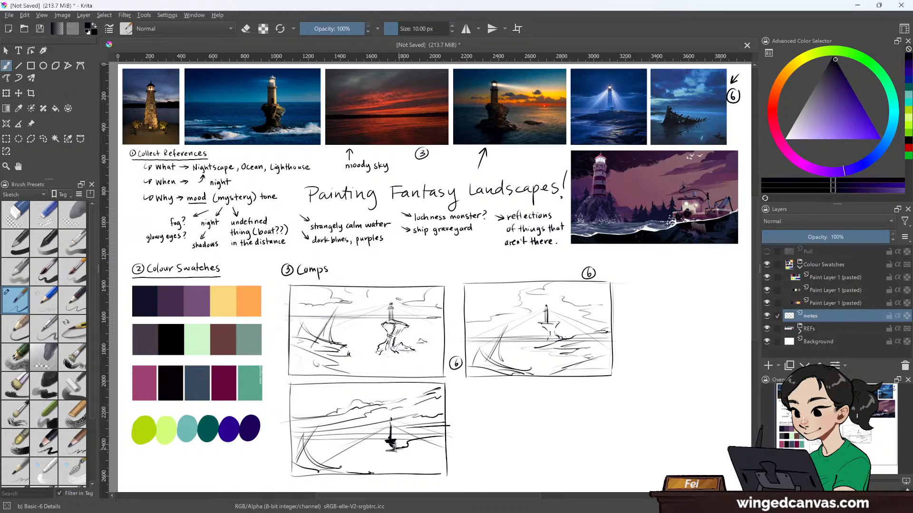
pyautogui.hotkey('ctrl', 'z')
pyautogui.moveTo(404, 445)
pyautogui.mouseDown()
pyautogui.moveTo(447, 440)
pyautogui.moveTo(421, 455)
pyautogui.moveTo(441, 450)
pyautogui.moveTo(426, 464)
pyautogui.moveTo(389, 470)
pyautogui.moveTo(436, 450)
pyautogui.mouseUp()
pyautogui.moveTo(408, 446)
pyautogui.mouseDown()
pyautogui.moveTo(445, 442)
pyautogui.moveTo(419, 444)
pyautogui.mouseUp()
# - Set the brush size to 30 px and shade the shoreline and lower-right foreground of the third thumbnail
pyautogui.press('[')
pyautogui.press('[')
pyautogui.press('[')
pyautogui.press('[')
pyautogui.press('[')
pyautogui.press('[')
pyautogui.press('[')
pyautogui.press('[')
pyautogui.press('[')
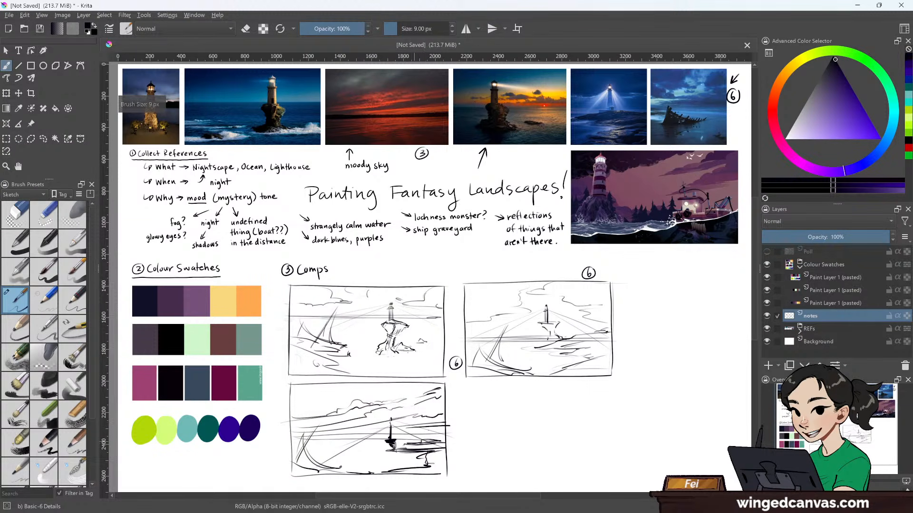
pyautogui.press(']')
pyautogui.press(']')
pyautogui.press(']')
pyautogui.press(']')
pyautogui.press(']')
pyautogui.press(']')
pyautogui.press(']')
pyautogui.press(']')
pyautogui.press(']')
pyautogui.press(']')
pyautogui.press(']')
pyautogui.press(']')
pyautogui.press(']')
pyautogui.press(']')
pyautogui.press(']')
pyautogui.press(']')
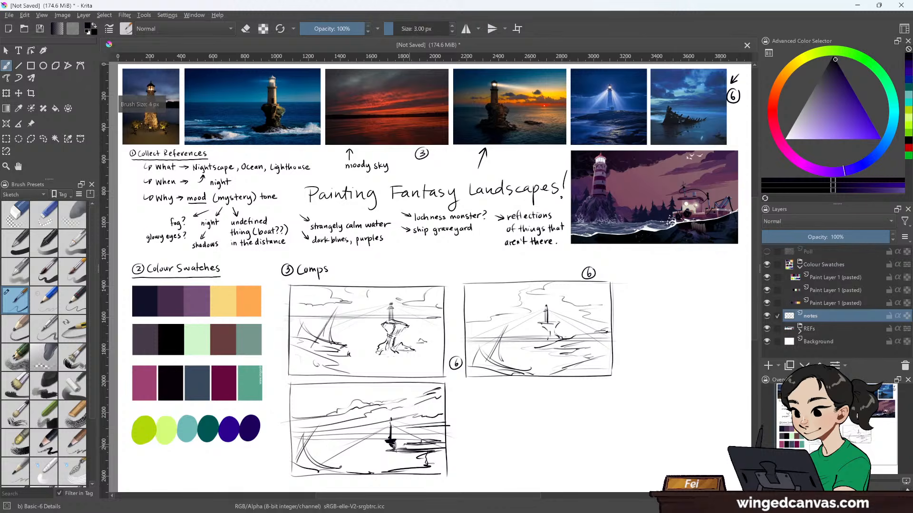
pyautogui.moveTo(401, 449); pyautogui.dragTo(443, 443)
pyautogui.moveTo(381, 473)
pyautogui.mouseDown()
pyautogui.moveTo(440, 471)
pyautogui.moveTo(444, 448)
pyautogui.mouseUp()
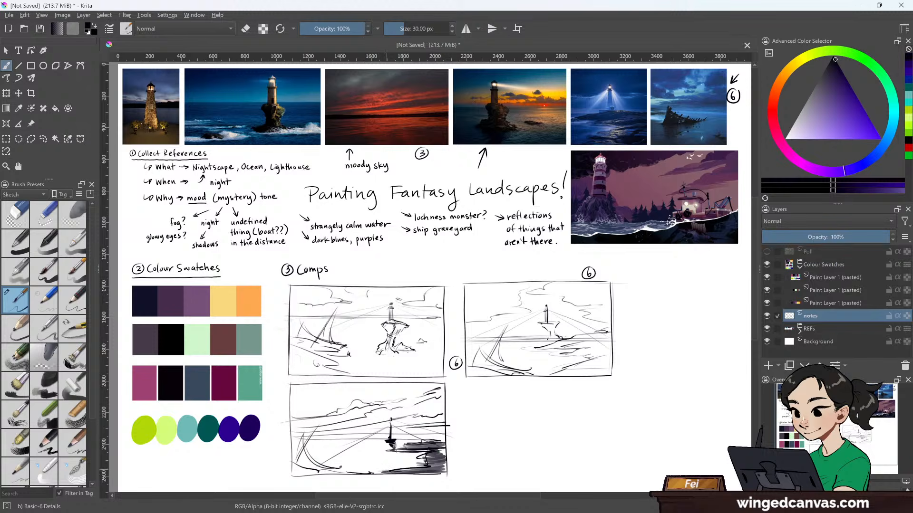
pyautogui.moveTo(386, 472)
pyautogui.mouseDown()
pyautogui.moveTo(445, 449)
pyautogui.moveTo(393, 451)
pyautogui.mouseUp()
# - Shade the boat's masts, hull and the lower-left foreground of the third thumbnail with dark strokes
pyautogui.moveTo(294, 440)
pyautogui.mouseDown()
pyautogui.moveTo(304, 469)
pyautogui.moveTo(329, 472)
pyautogui.moveTo(320, 424)
pyautogui.mouseUp()
pyautogui.moveTo(306, 461)
pyautogui.mouseDown()
pyautogui.moveTo(312, 432)
pyautogui.moveTo(328, 440)
pyautogui.mouseUp()
pyautogui.moveTo(319, 462)
pyautogui.mouseDown()
pyautogui.moveTo(322, 453)
pyautogui.moveTo(306, 473)
pyautogui.mouseUp()
pyautogui.moveTo(291, 474)
pyautogui.mouseDown()
pyautogui.moveTo(324, 463)
pyautogui.moveTo(316, 470)
pyautogui.moveTo(353, 471)
pyautogui.mouseUp()
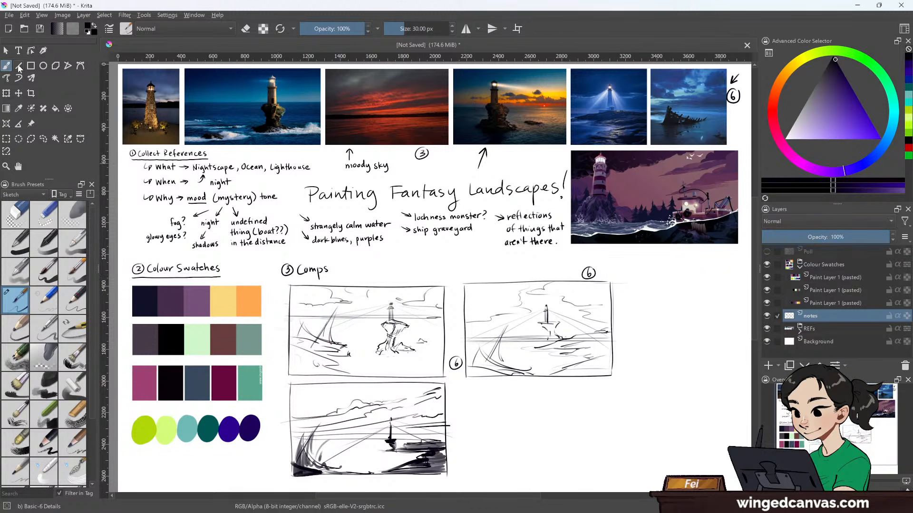
# - Reduce the brush size to 9 px and label the three thumbnails with circled letters A, B and C
pyautogui.press('[')
pyautogui.press('[')
pyautogui.press('[')
pyautogui.press('[')
pyautogui.press('[')
pyautogui.press('[')
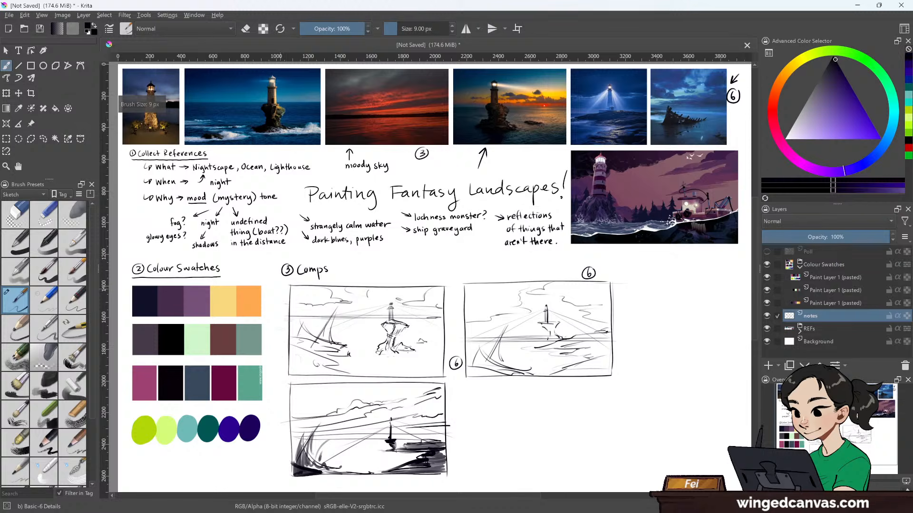
pyautogui.moveTo(279, 291)
pyautogui.mouseDown()
pyautogui.moveTo(283, 297)
pyautogui.moveTo(281, 288)
pyautogui.mouseUp()
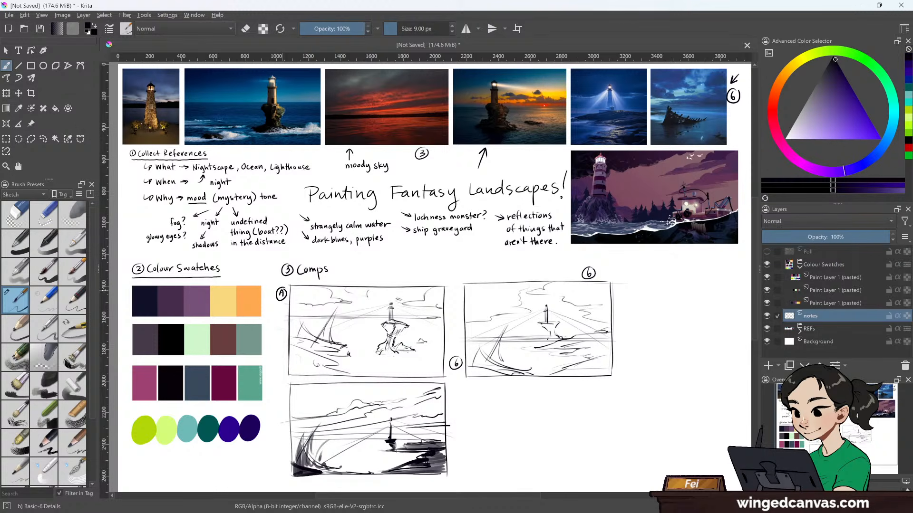
pyautogui.moveTo(454, 286)
pyautogui.mouseDown()
pyautogui.moveTo(457, 294)
pyautogui.moveTo(456, 285)
pyautogui.mouseUp()
pyautogui.moveTo(285, 389); pyautogui.dragTo(285, 395)
pyautogui.moveTo(283, 387)
pyautogui.mouseDown()
pyautogui.moveTo(278, 398)
pyautogui.moveTo(287, 387)
pyautogui.mouseUp()
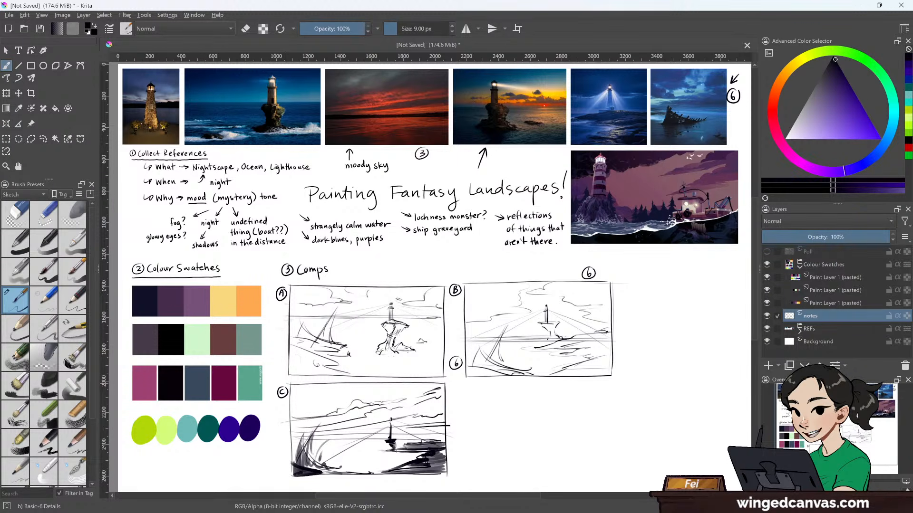
# - Increase the brush size to 96 px
pyautogui.press(']')
pyautogui.press(']')
pyautogui.press(']')
pyautogui.press(']')
pyautogui.press(']')
pyautogui.press(']')
pyautogui.press(']')
pyautogui.press(']')
pyautogui.press(']')
pyautogui.press(']')
pyautogui.press(']')
pyautogui.press(']')
pyautogui.press(']')
pyautogui.press(']')
pyautogui.press(']')
pyautogui.press(']')
pyautogui.press(']')
pyautogui.press(']')
pyautogui.press(']')
pyautogui.press(']')
pyautogui.scroll(-1, 251, 282)
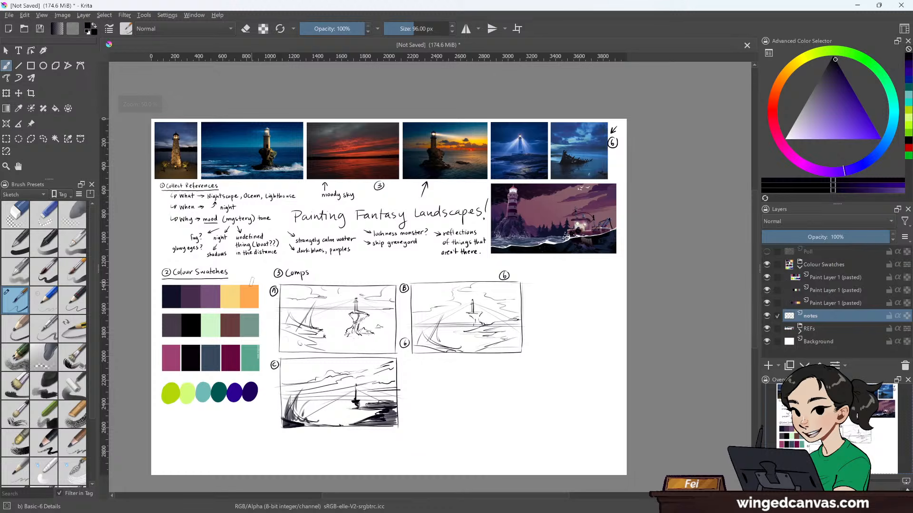
pyautogui.scroll(1, 251, 282)
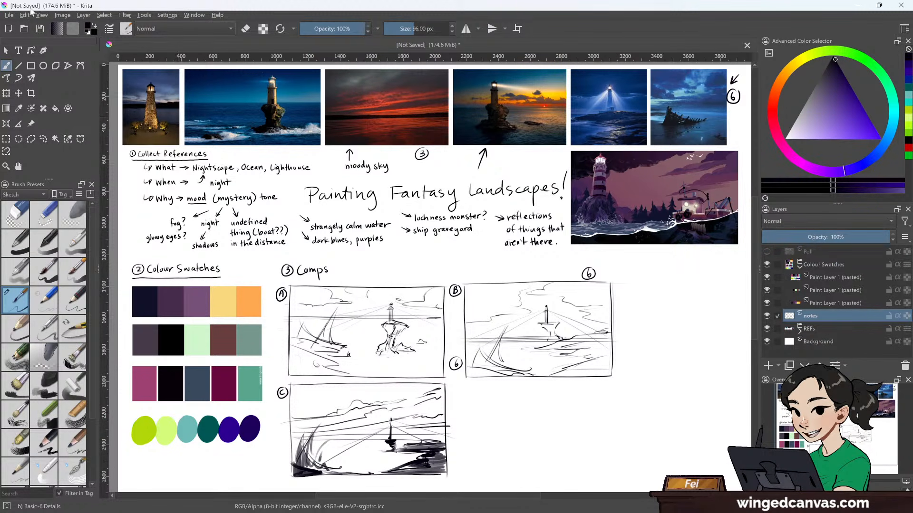
# - Start a new custom document with width 4, height 6 and a resolution of 300 pixels per inch
pyautogui.click(9, 16)
pyautogui.click(9, 16)
pyautogui.click(9, 17)
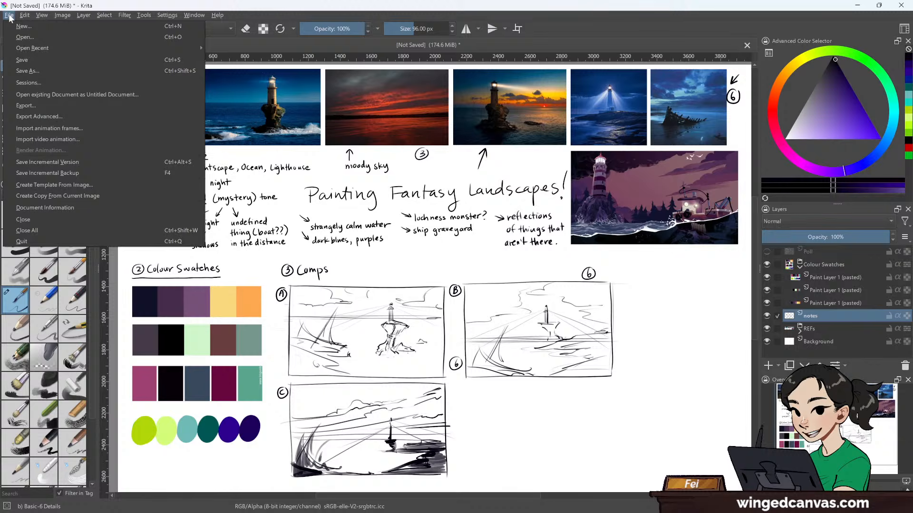
pyautogui.click(9, 17)
pyautogui.click(9, 18)
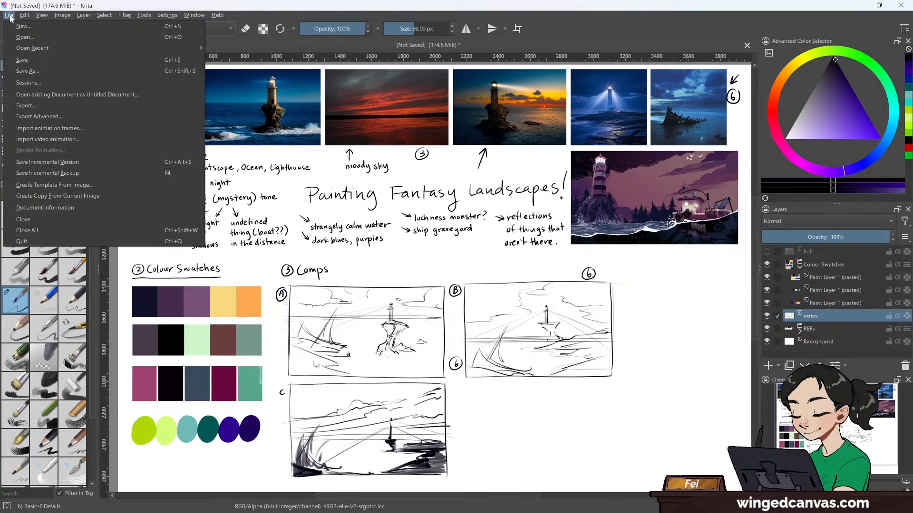
pyautogui.click(24, 27)
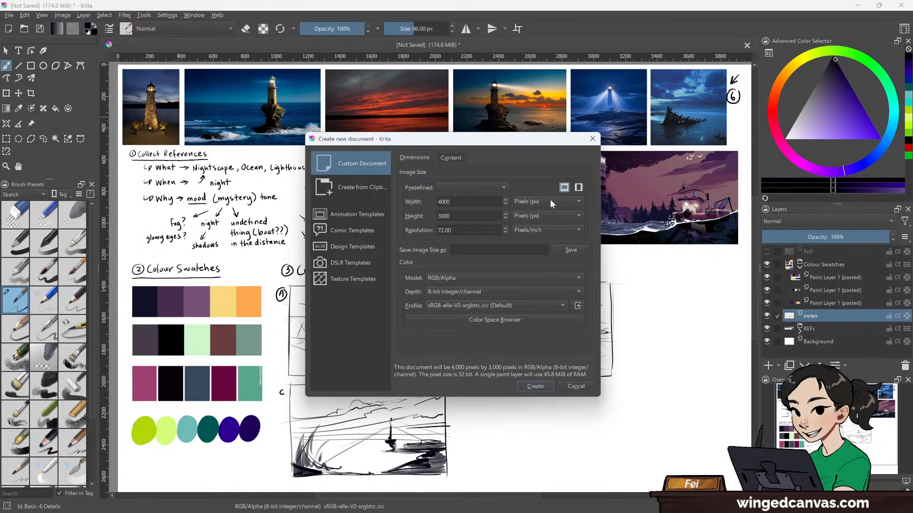
pyautogui.click(453, 202)
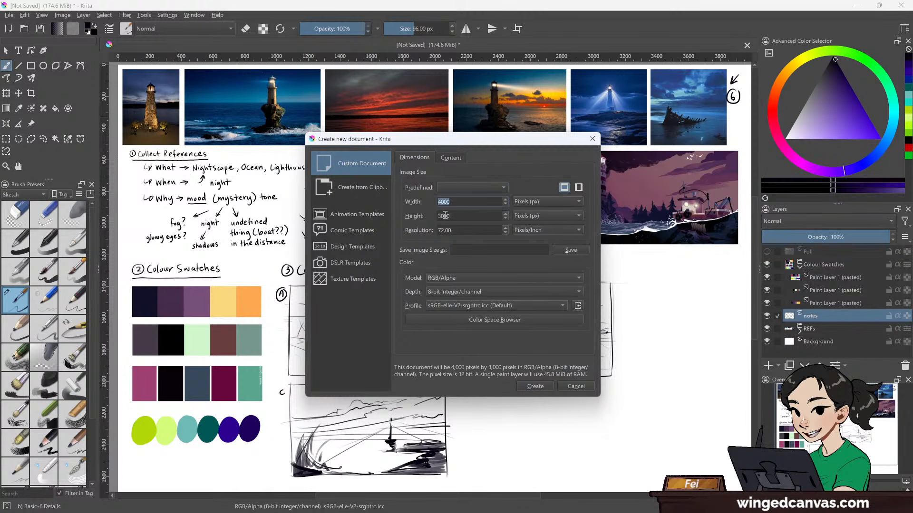
pyautogui.write('4')
pyautogui.press('Tab')
pyautogui.write('6')
pyautogui.press('Tab')
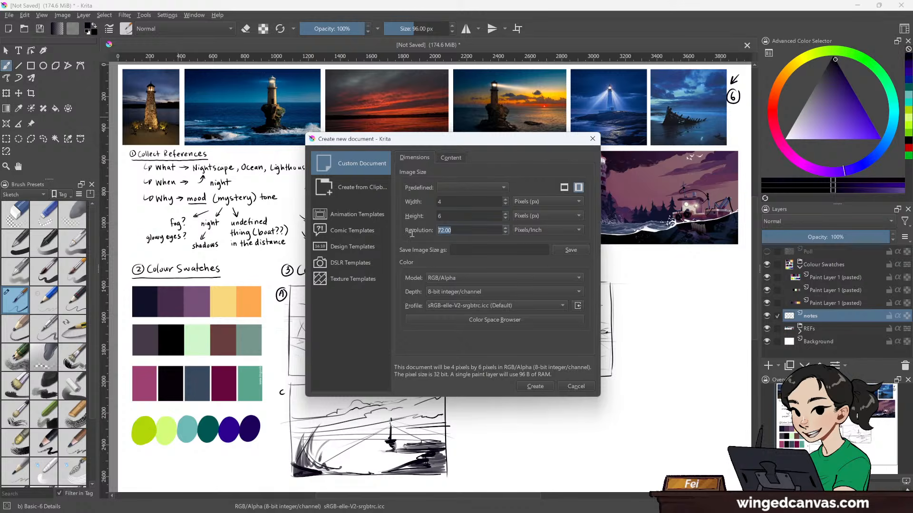
pyautogui.write('300')
# - Switch the width and height units to inches, set the size to 4 by 6 inches, and create the document
pyautogui.click(547, 202)
pyautogui.click(541, 163)
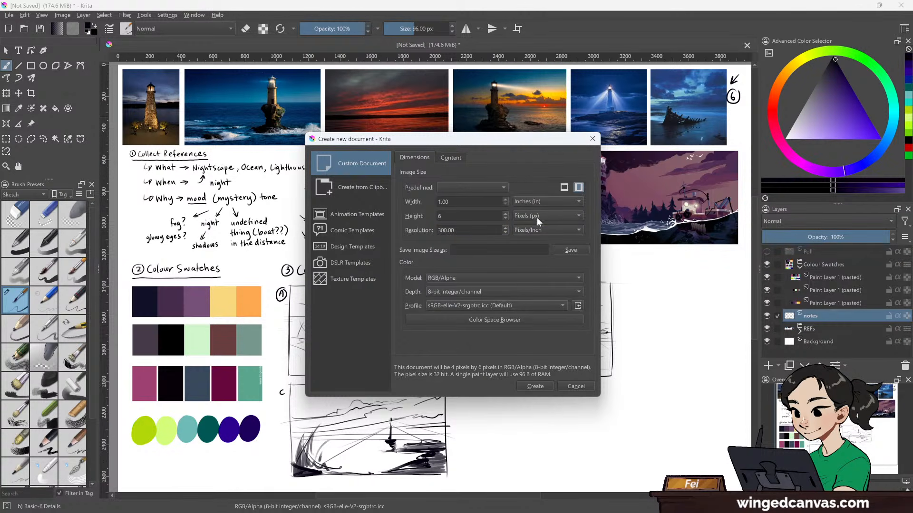
pyautogui.click(537, 217)
pyautogui.click(538, 172)
pyautogui.moveTo(452, 202); pyautogui.dragTo(416, 210)
pyautogui.write('4')
pyautogui.press('Tab')
pyautogui.write('6')
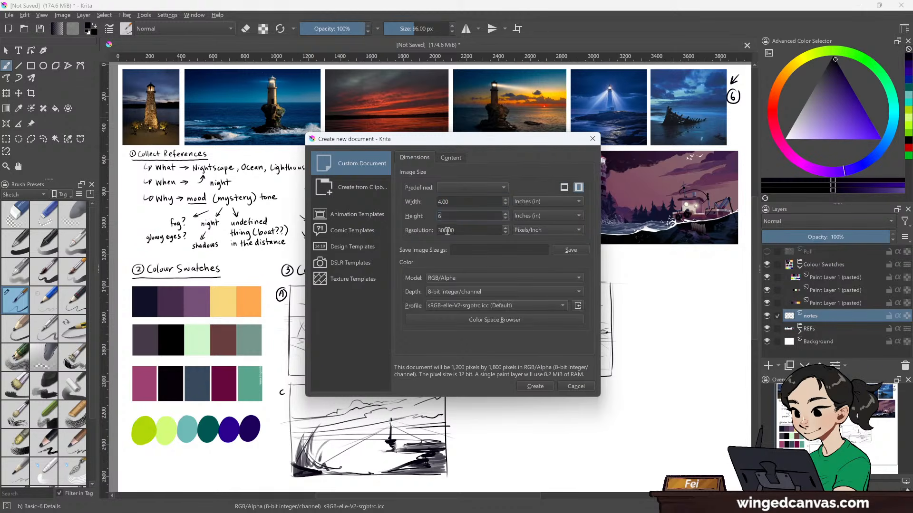
pyautogui.click(480, 230)
pyautogui.click(535, 386)
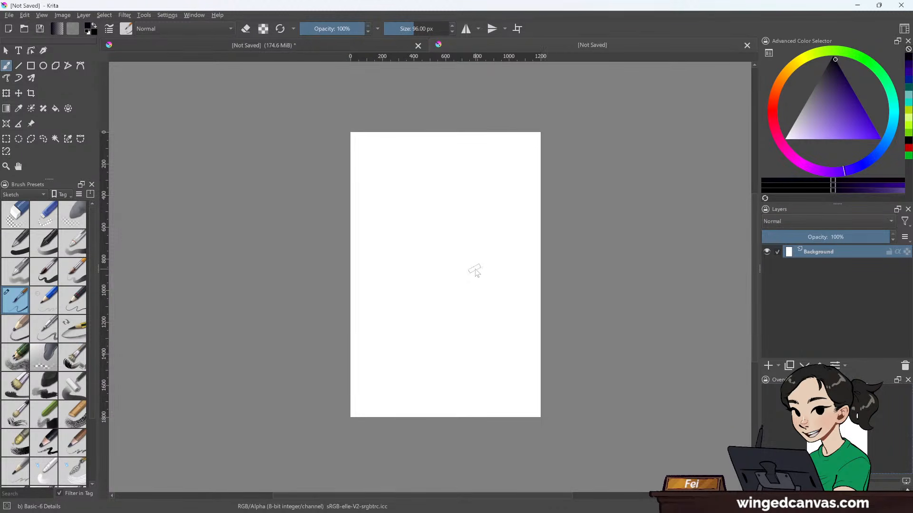
# - Start resizing the blank document's canvas and switch the width and height units to pixels
pyautogui.press('1')
pyautogui.click(9, 15)
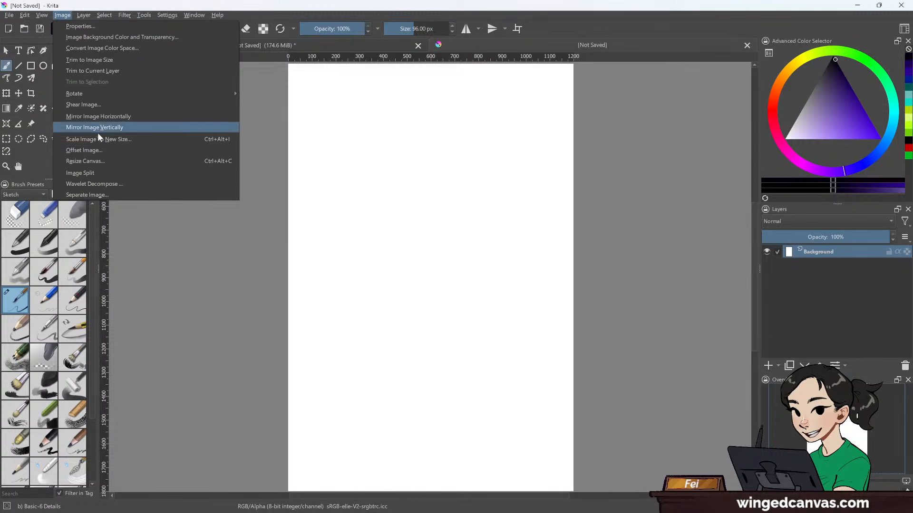
pyautogui.click(105, 162)
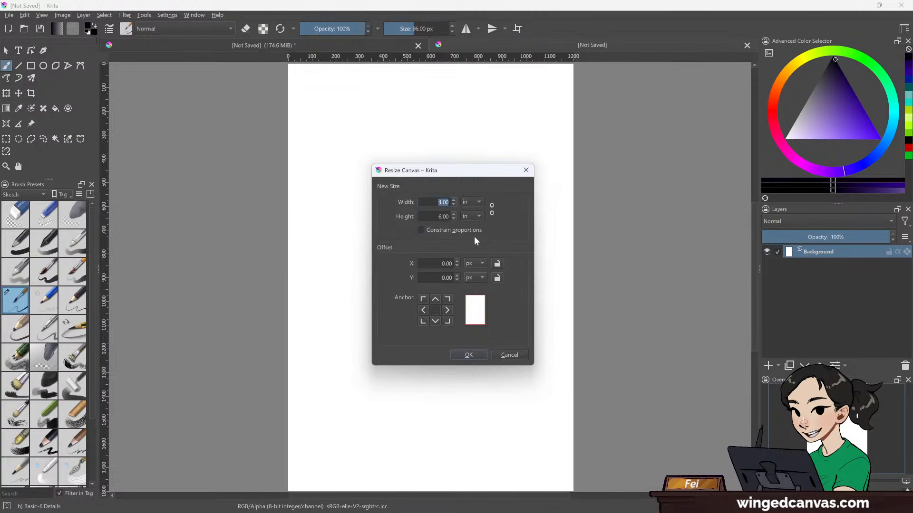
pyautogui.click(477, 204)
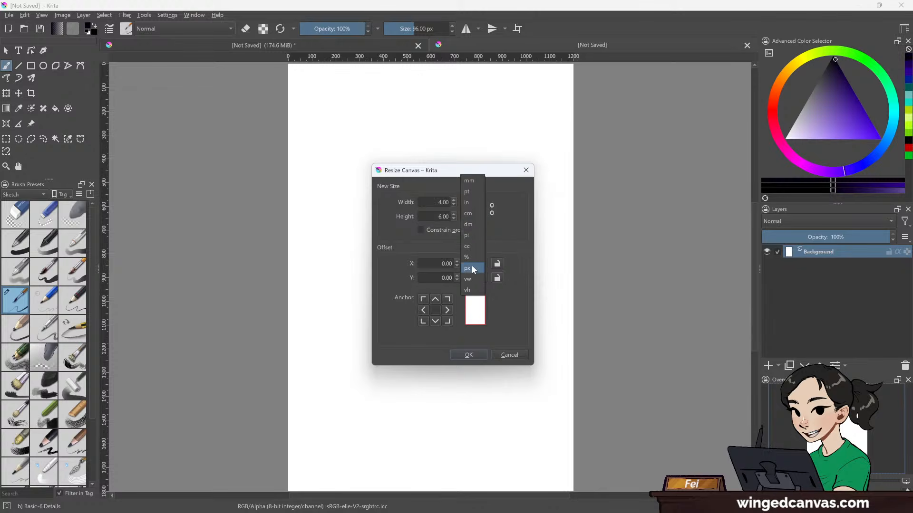
pyautogui.click(471, 265)
pyautogui.click(472, 217)
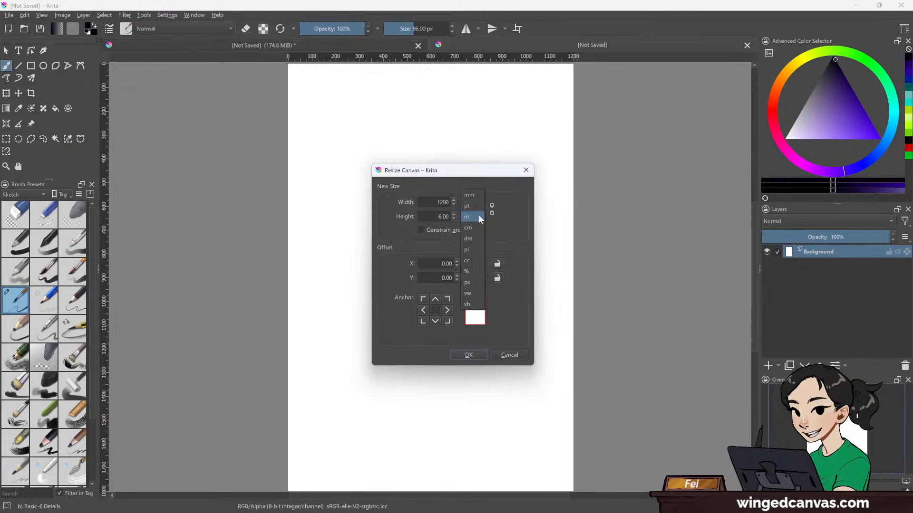
pyautogui.click(477, 283)
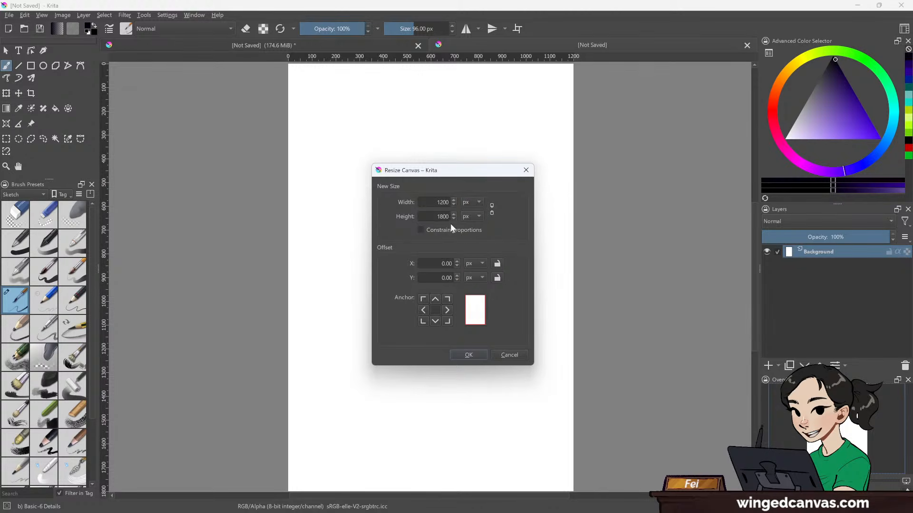
# - Set the new canvas size to 3000 px wide and 4000 px high
pyautogui.doubleClick(435, 202)
pyautogui.doubleClick(437, 217)
pyautogui.doubleClick(440, 203)
pyautogui.doubleClick(436, 216)
pyautogui.doubleClick(441, 202)
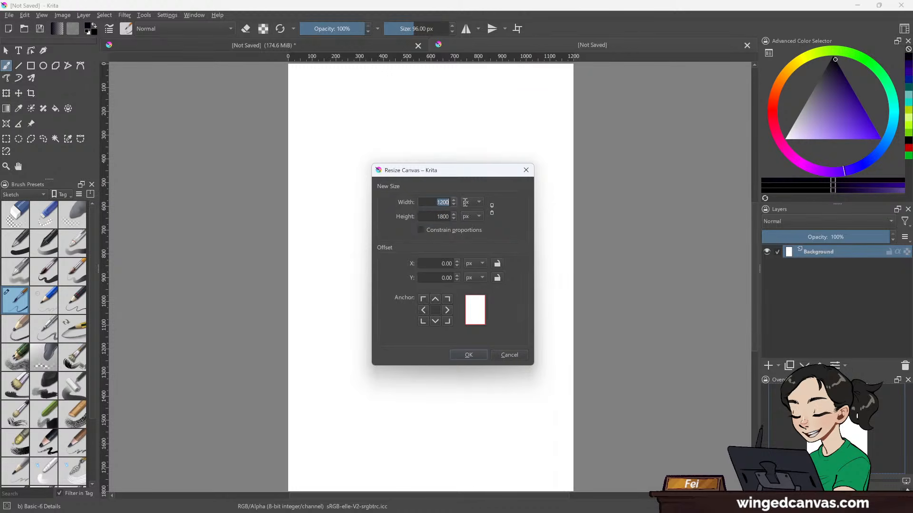
pyautogui.write('3000')
pyautogui.doubleClick(449, 217)
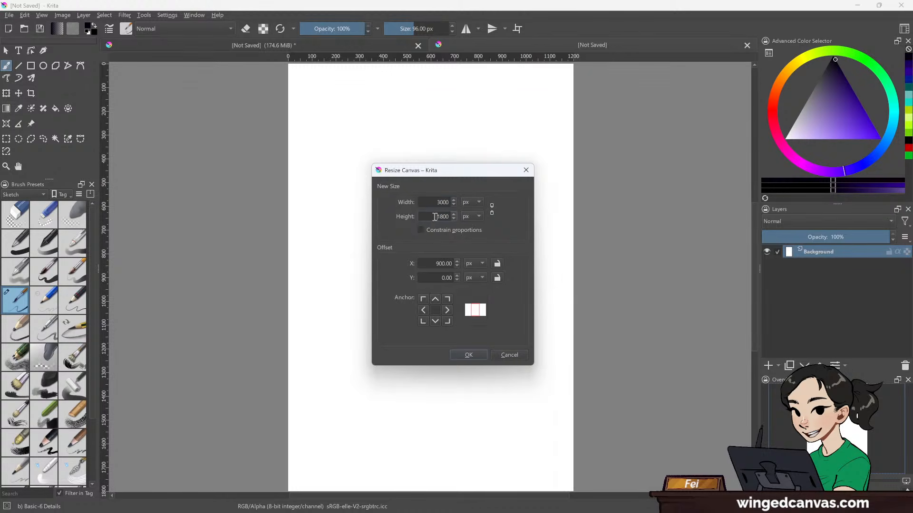
pyautogui.write('4000')
# - Switch the width and height units to inches and cancel the canvas resize
pyautogui.click(479, 202)
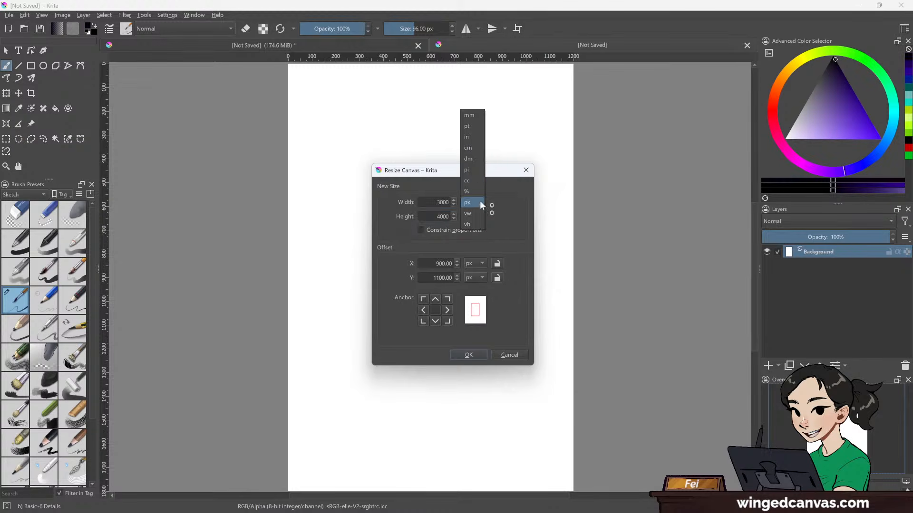
pyautogui.click(472, 137)
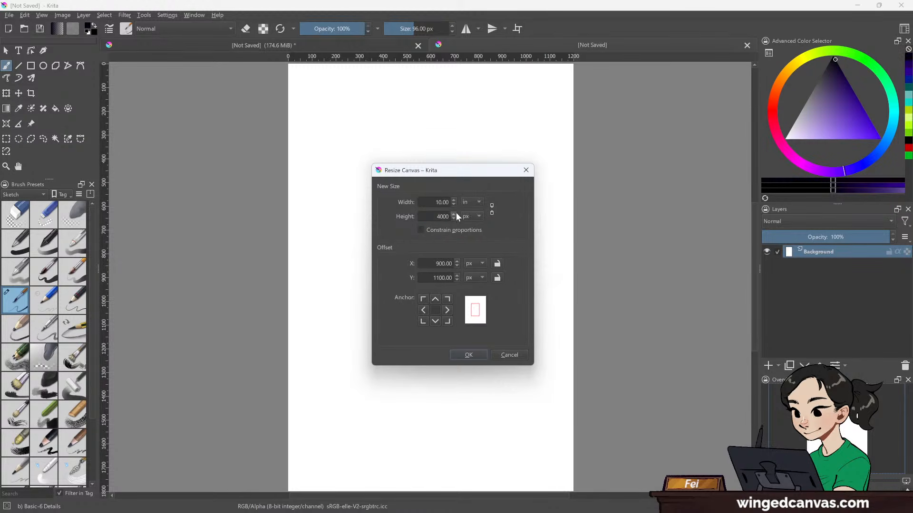
pyautogui.click(476, 217)
pyautogui.click(473, 151)
pyautogui.click(518, 355)
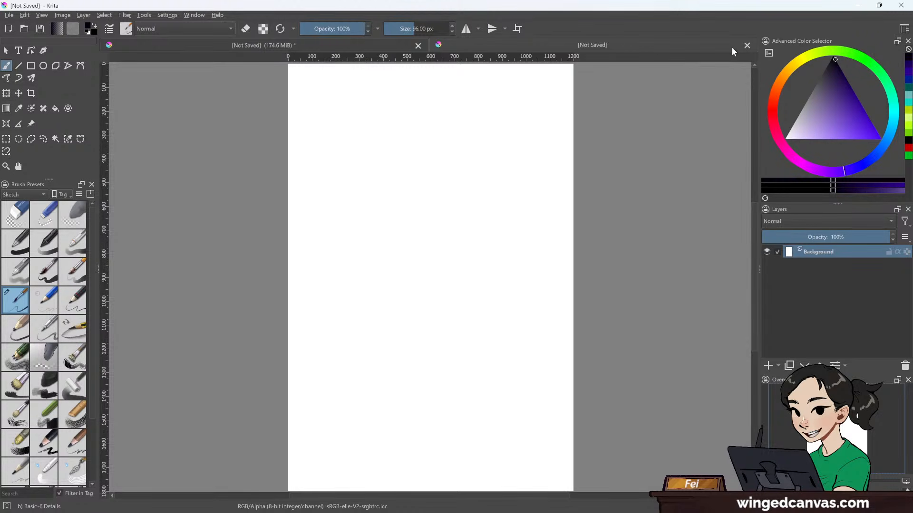
# - Close the blank document and return to the landscape planning sheet
pyautogui.click(747, 45)
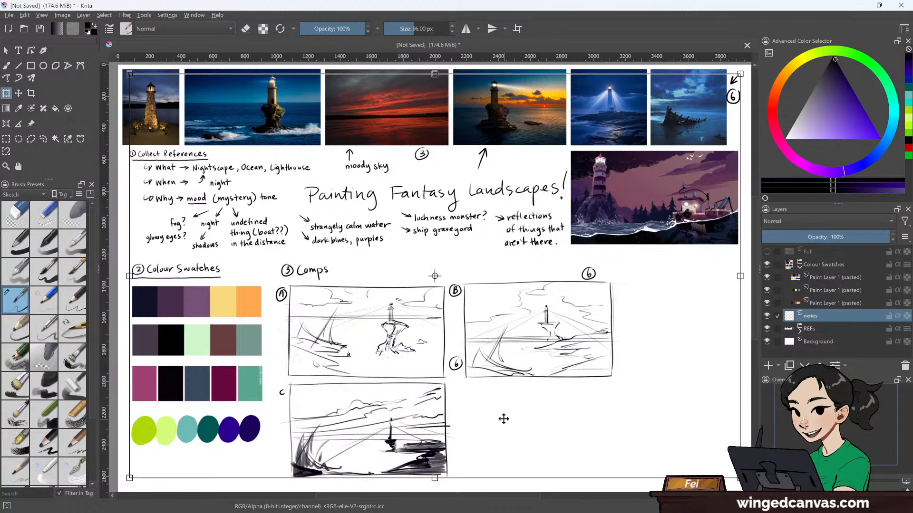
pyautogui.click(5, 50)
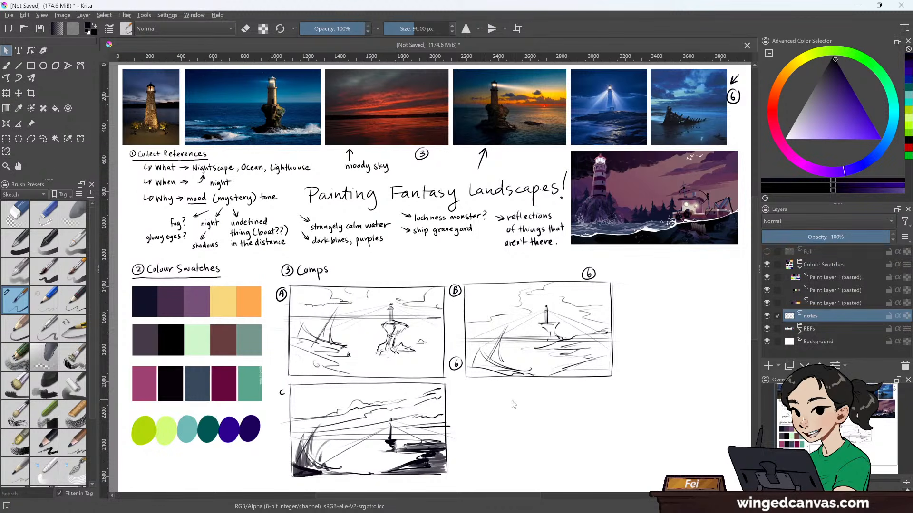
pyautogui.scroll(-1, 512, 403)
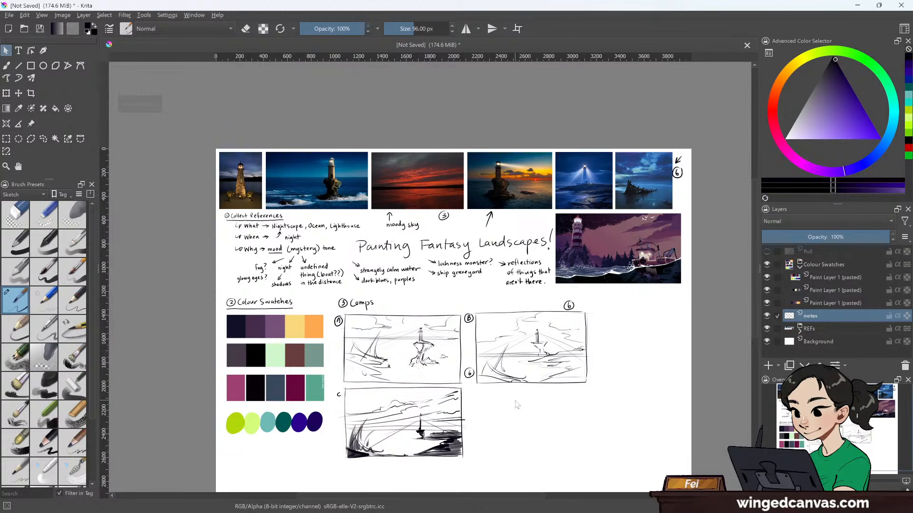
pyautogui.moveTo(534, 418); pyautogui.dragTo(505, 389)
pyautogui.scroll(1, 507, 392)
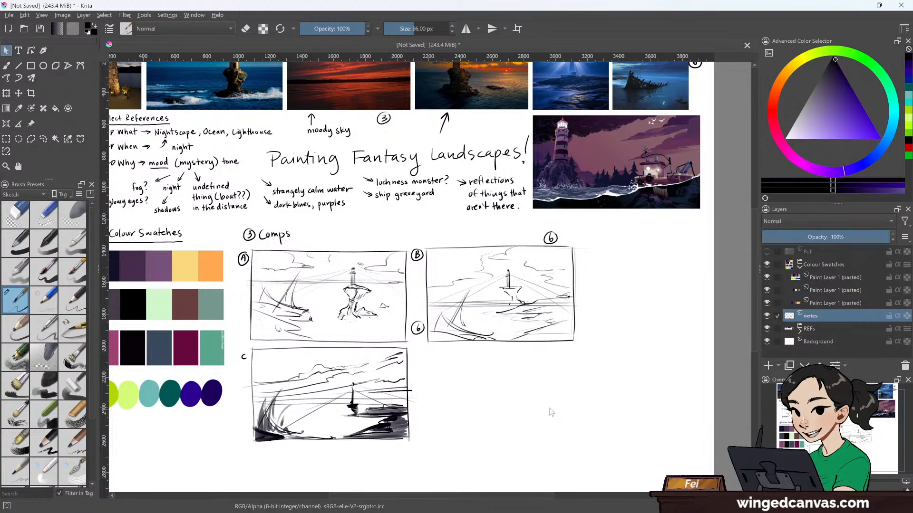
pyautogui.scroll(1, 550, 412)
pyautogui.scroll(-1, 550, 412)
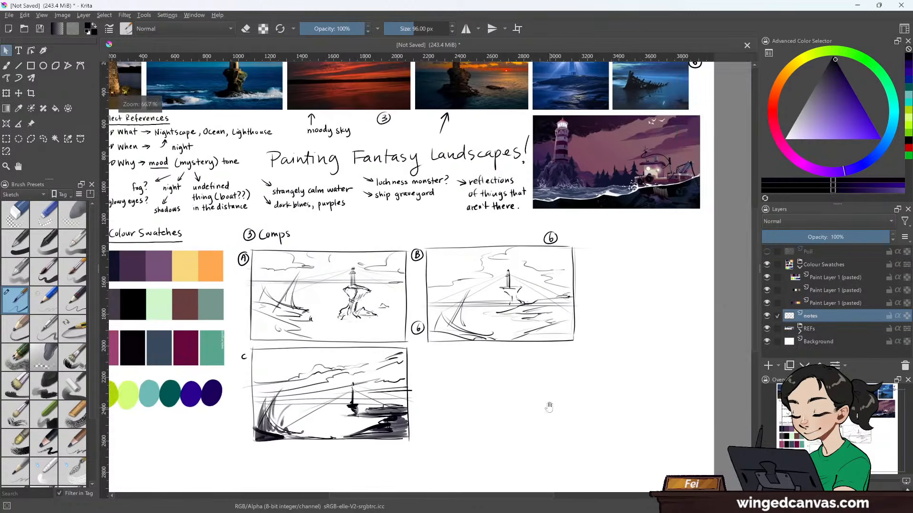
pyautogui.moveTo(556, 402); pyautogui.dragTo(577, 437)
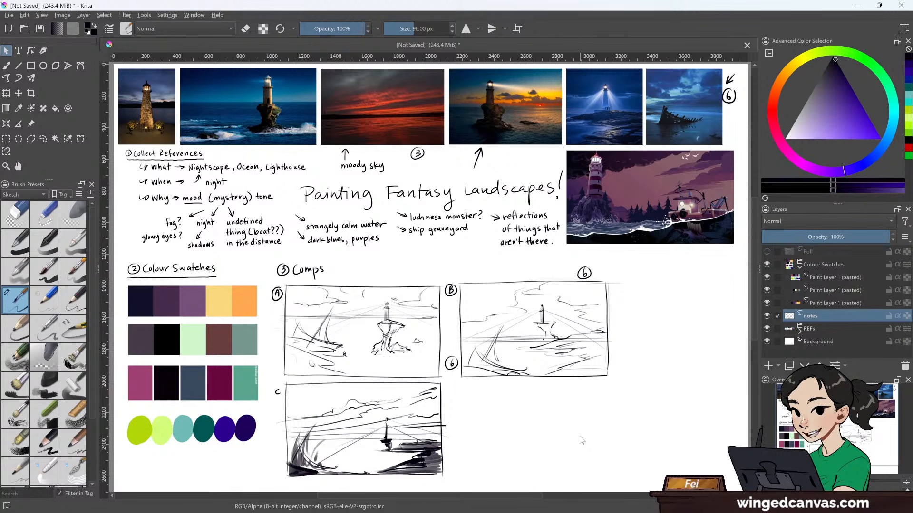
# - Reduce the brush size to 14 px and handwrite the note "-evil lighthouse!" below "ship graveyard"
pyautogui.press('b')
pyautogui.press('[')
pyautogui.press('[')
pyautogui.press('[')
pyautogui.press('[')
pyautogui.press('[')
pyautogui.press('[')
pyautogui.press('[')
pyautogui.press('[')
pyautogui.press('[')
pyautogui.press('[')
pyautogui.press('[')
pyautogui.press('[')
pyautogui.press('[')
pyautogui.press('[')
pyautogui.press('[')
pyautogui.press('[')
pyautogui.press('[')
pyautogui.press('[')
pyautogui.press('[')
pyautogui.press('[')
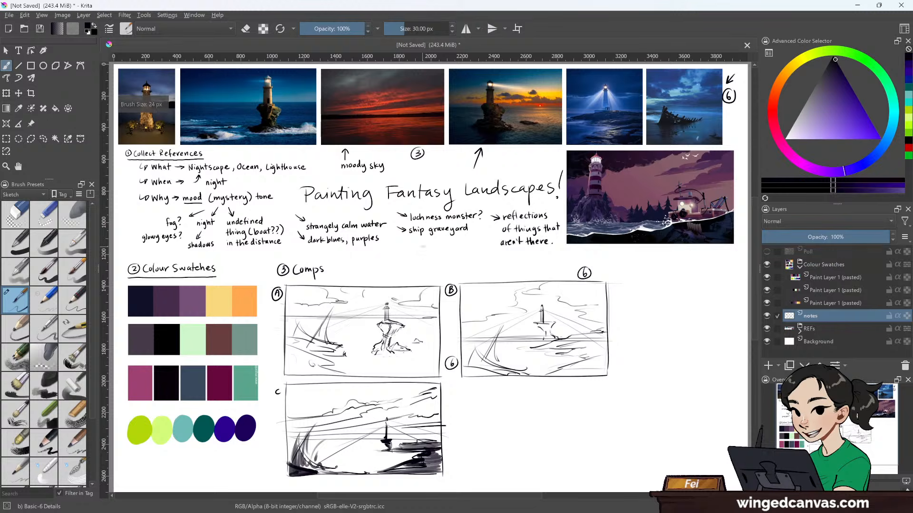
pyautogui.moveTo(401, 250); pyautogui.dragTo(410, 252)
pyautogui.moveTo(410, 248); pyautogui.dragTo(430, 256)
pyautogui.click(417, 244)
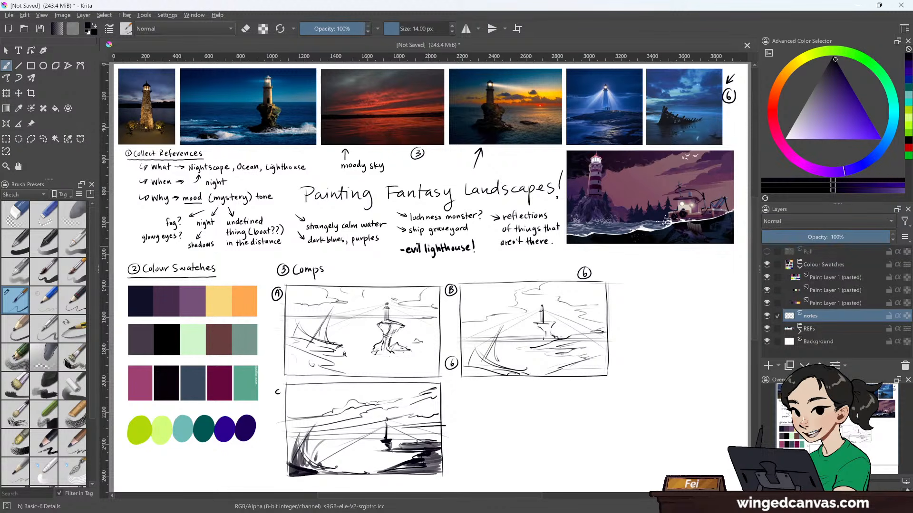
# - Try a small sketched detail beside the shipwreck in thumbnail C and undo the strokes
pyautogui.press('-')
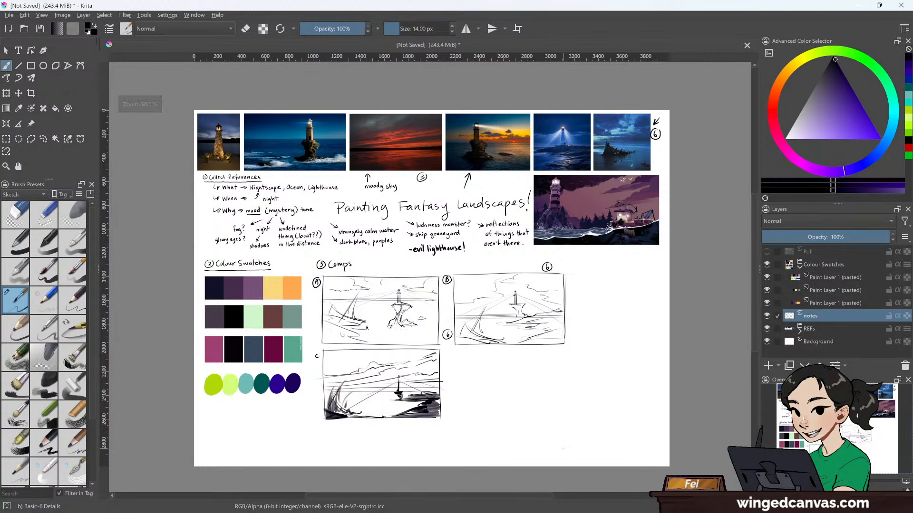
pyautogui.press('+')
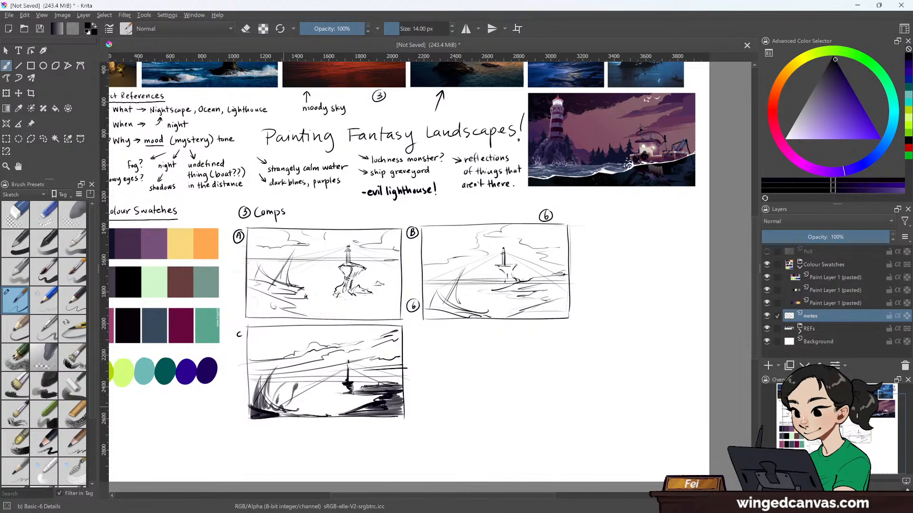
pyautogui.moveTo(289, 390)
pyautogui.mouseDown()
pyautogui.moveTo(294, 410)
pyautogui.moveTo(294, 395)
pyautogui.mouseUp()
pyautogui.hotkey('ctrl', 'z')
pyautogui.hotkey('ctrl', 'z')
pyautogui.hotkey('ctrl', 'z')
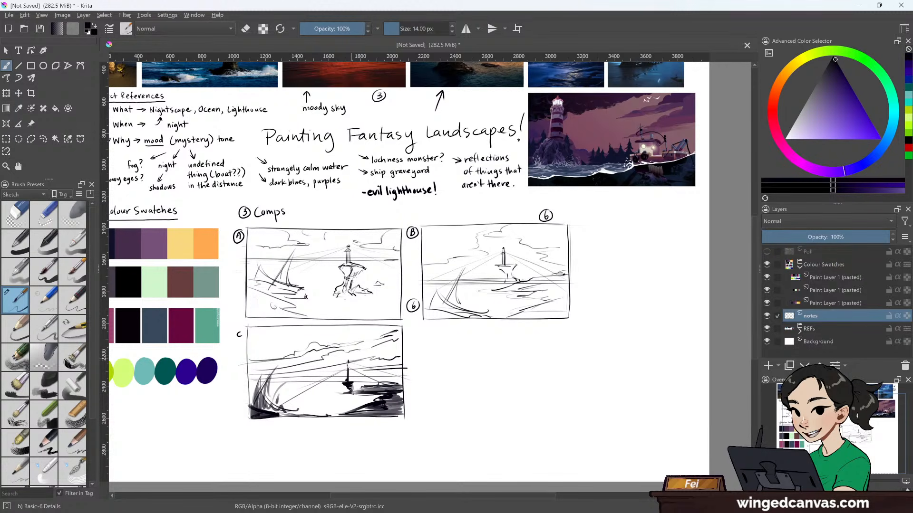
# - Select thumbnail C with its label using a rectangular selection, add a new layer and paste a copy of the thumbnail
pyautogui.scroll(-1, 431, 364)
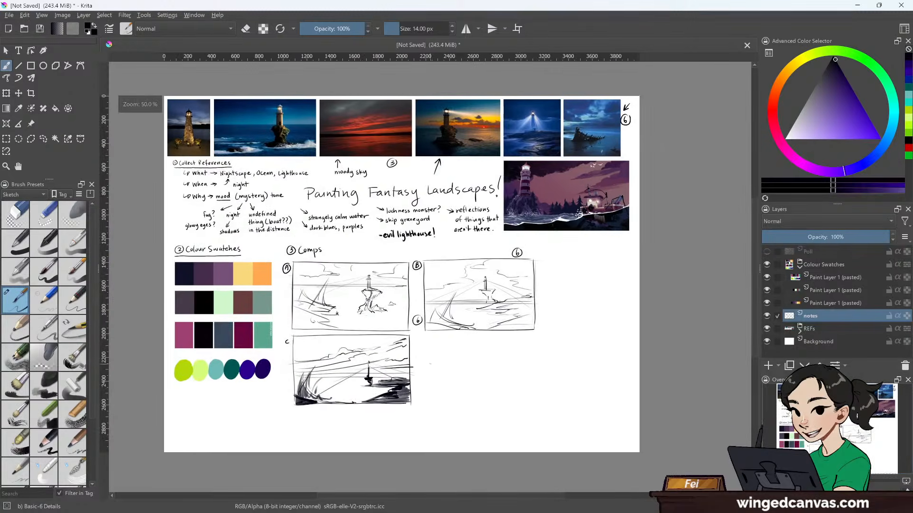
pyautogui.moveTo(440, 353); pyautogui.dragTo(526, 403)
pyautogui.scroll(1, 460, 366)
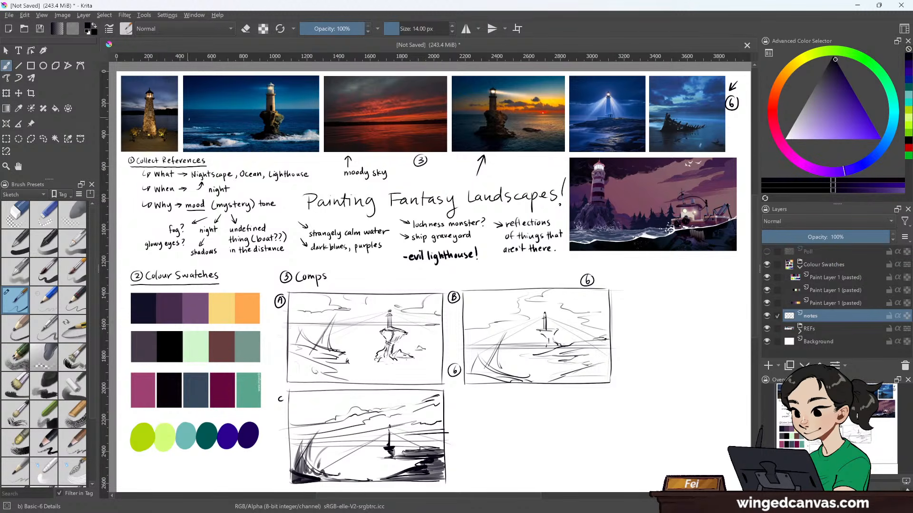
pyautogui.click(6, 139)
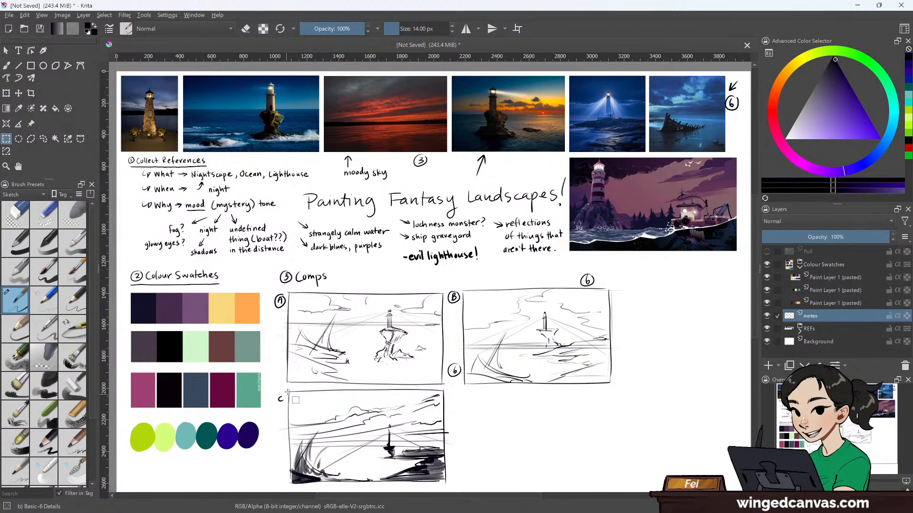
pyautogui.moveTo(273, 386); pyautogui.dragTo(450, 487)
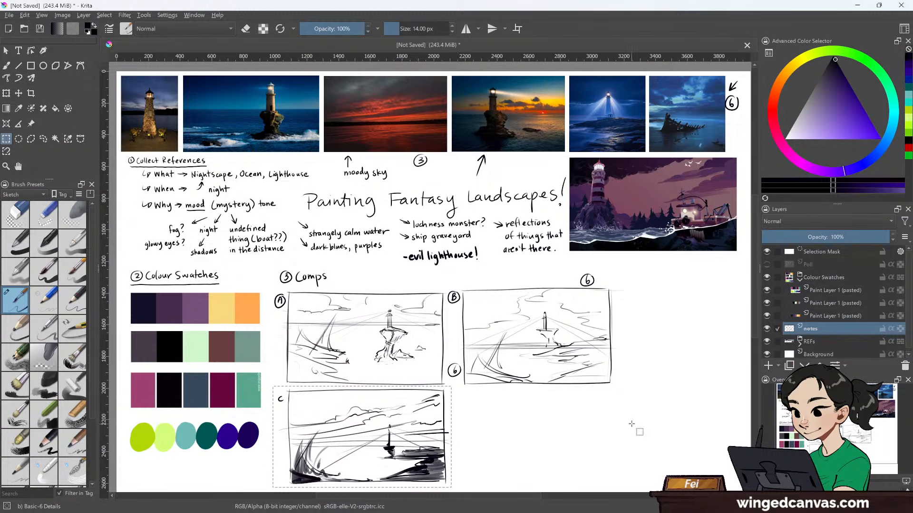
pyautogui.click(768, 364)
pyautogui.hotkey('ctrl', 'v')
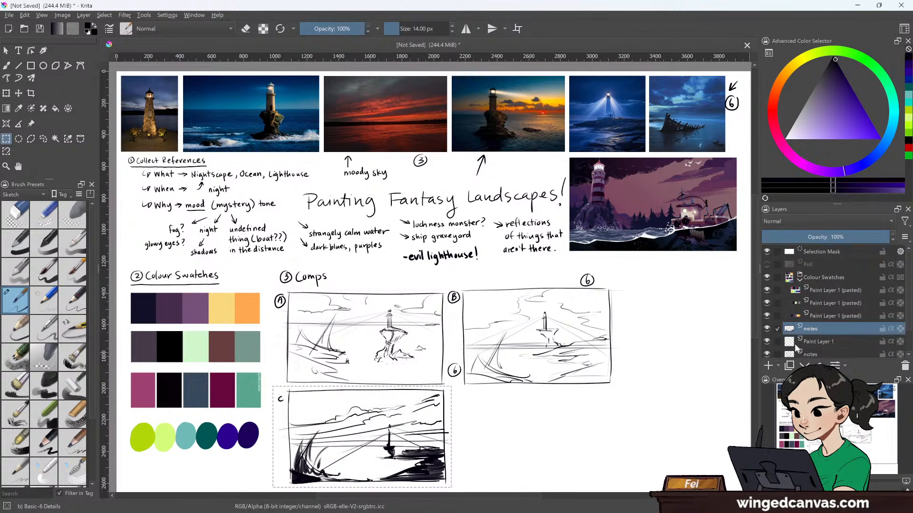
# - Rename the pasted thumbnail's layer as comp and hide Paint Layer 1 and the original notes layer
pyautogui.doubleClick(810, 329)
pyautogui.write('comp')
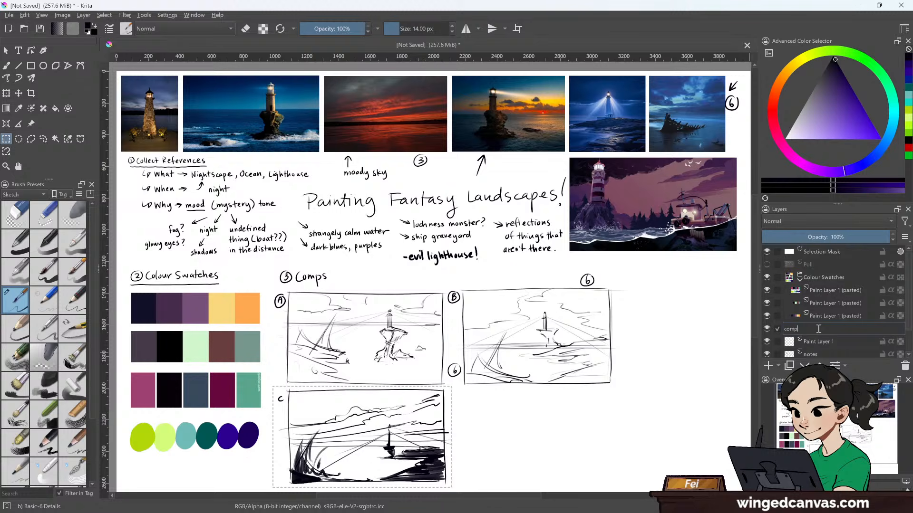
pyautogui.press('Return')
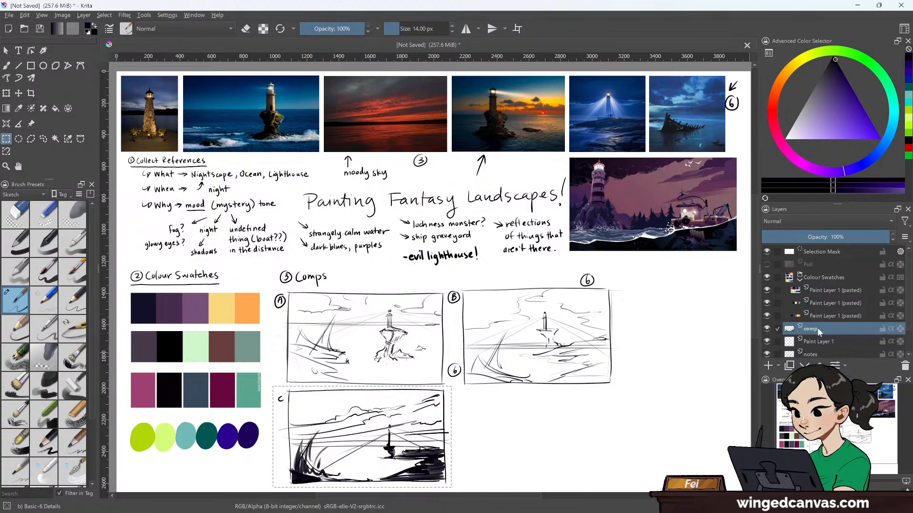
pyautogui.click(766, 341)
pyautogui.click(767, 354)
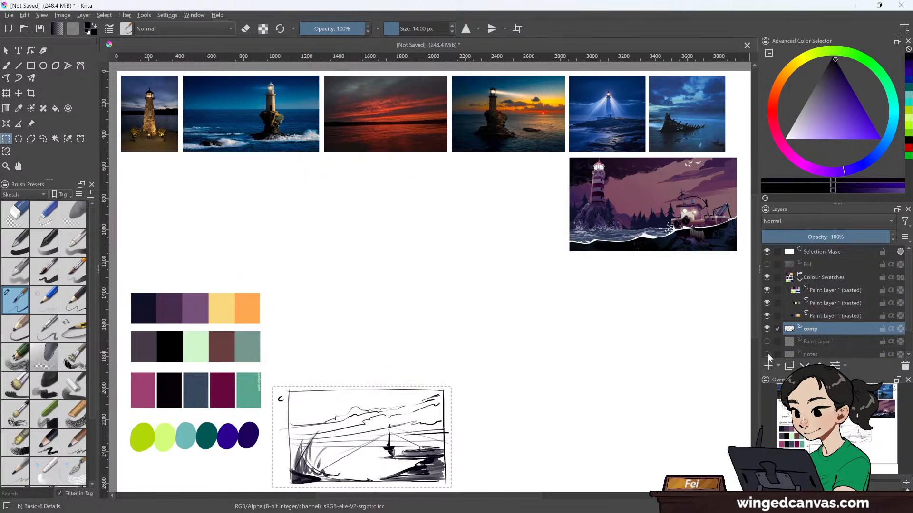
# - Move the comp sketch directly below the two leftmost lighthouse reference photos and clear the selection
pyautogui.click(20, 95)
pyautogui.moveTo(331, 418)
pyautogui.mouseDown()
pyautogui.moveTo(200, 204)
pyautogui.moveTo(170, 188)
pyautogui.mouseUp()
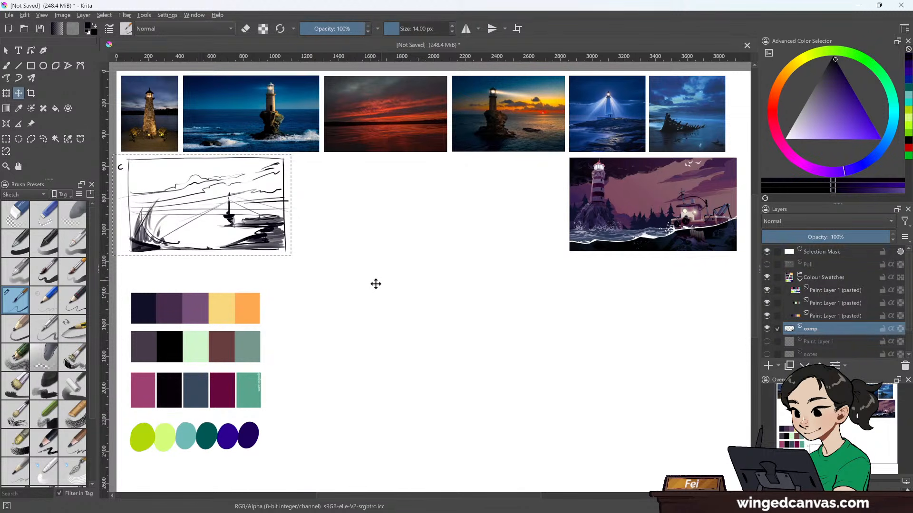
pyautogui.hotkey('ctrl', 'shift', 'a')
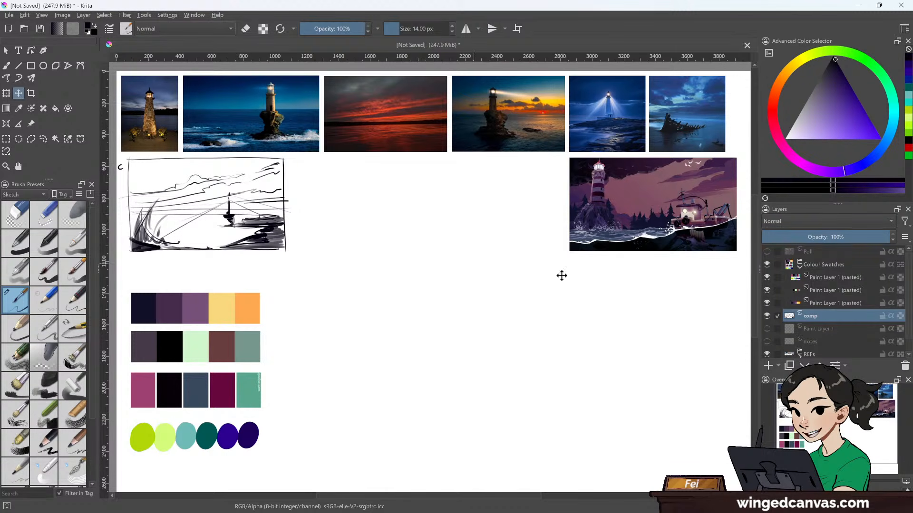
# - Duplicate the comp layer and place the copy immediately to the right of the original sketch
pyautogui.click(790, 366)
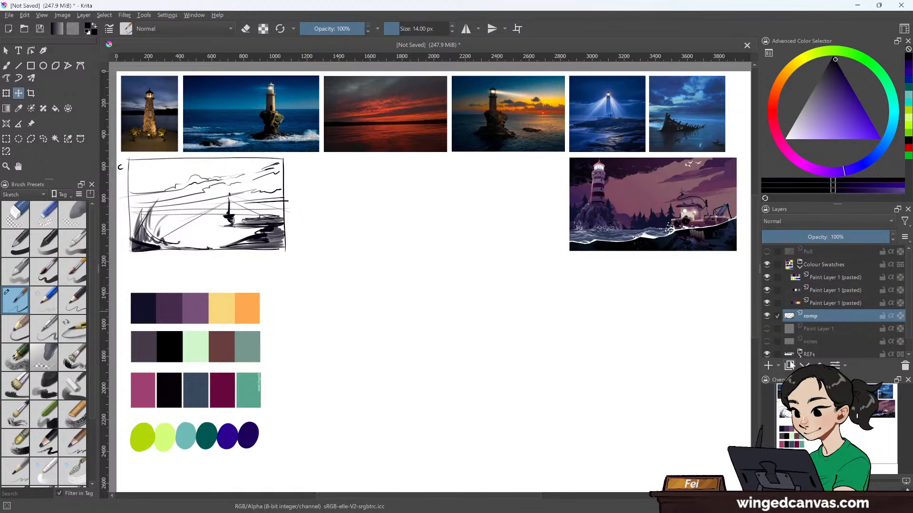
pyautogui.moveTo(268, 240)
pyautogui.mouseDown()
pyautogui.moveTo(446, 257)
pyautogui.moveTo(446, 241)
pyautogui.mouseUp()
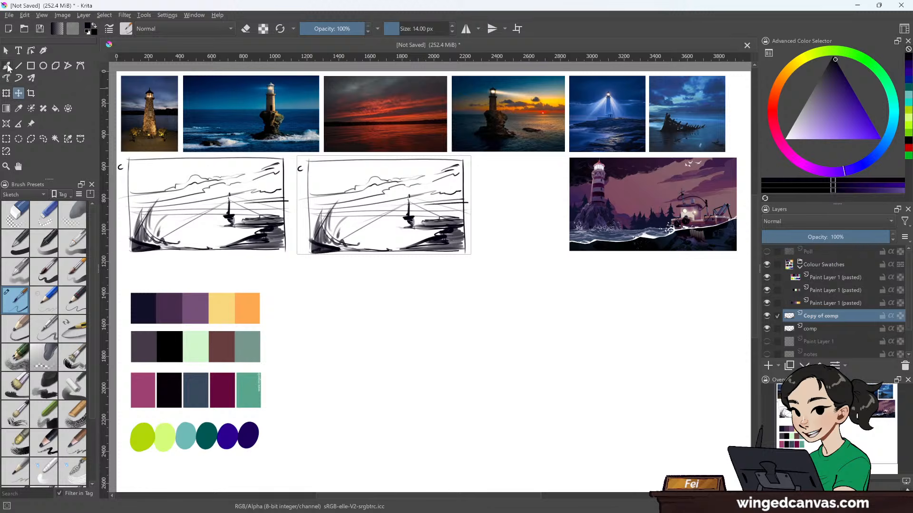
# - Select the duplicated sketch's frame with a rectangular selection and add a new layer named c2 above Copy of comp
pyautogui.press('b')
pyautogui.click(6, 138)
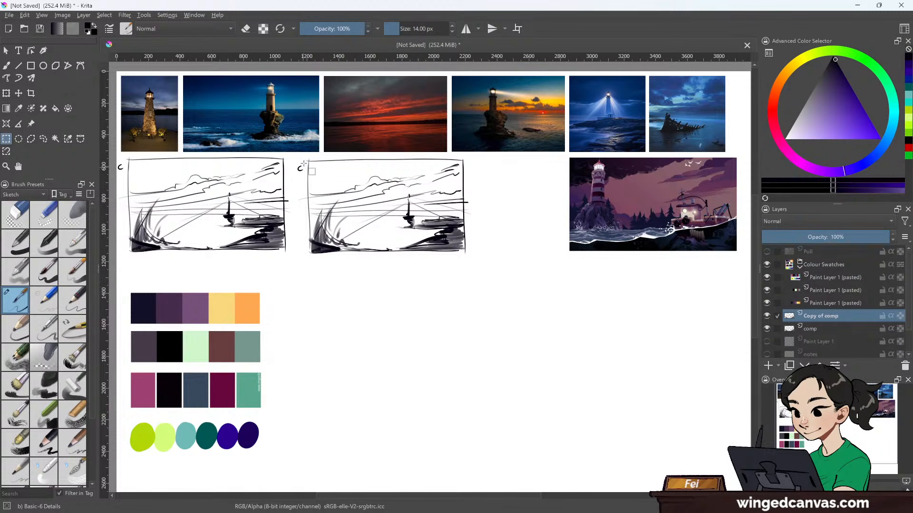
pyautogui.moveTo(308, 161); pyautogui.dragTo(466, 255)
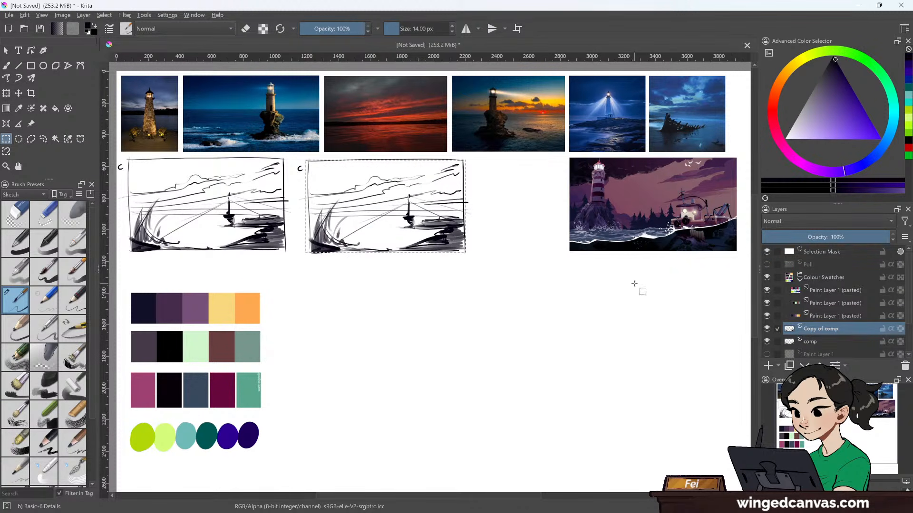
pyautogui.click(768, 365)
pyautogui.doubleClick(812, 329)
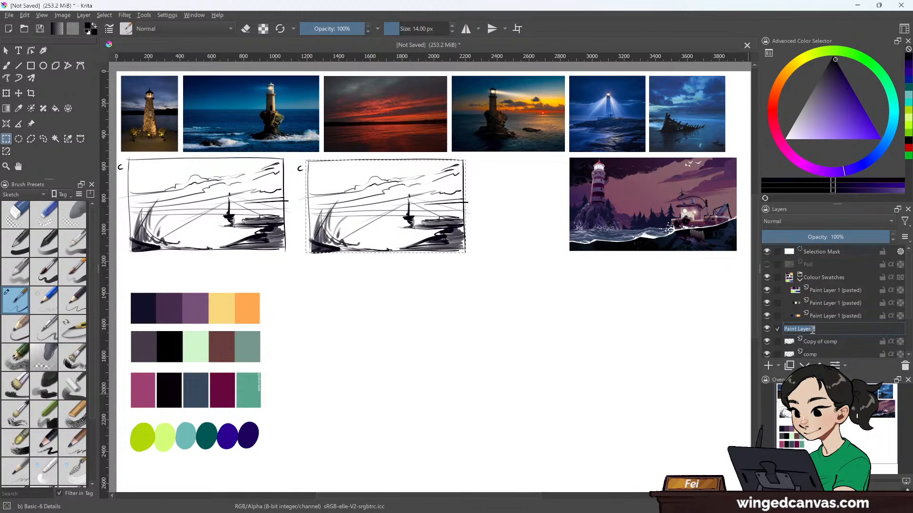
pyautogui.write('2')
pyautogui.write('c')
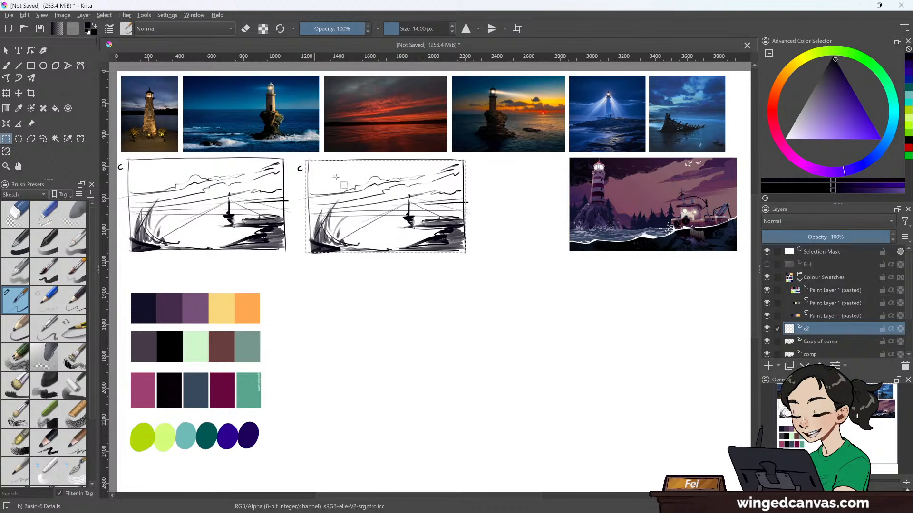
# - Fill the selection on layer c2 with the dark purple from the first swatch row and set the layer's blending mode to Color
pyautogui.scroll(2, 414, 230)
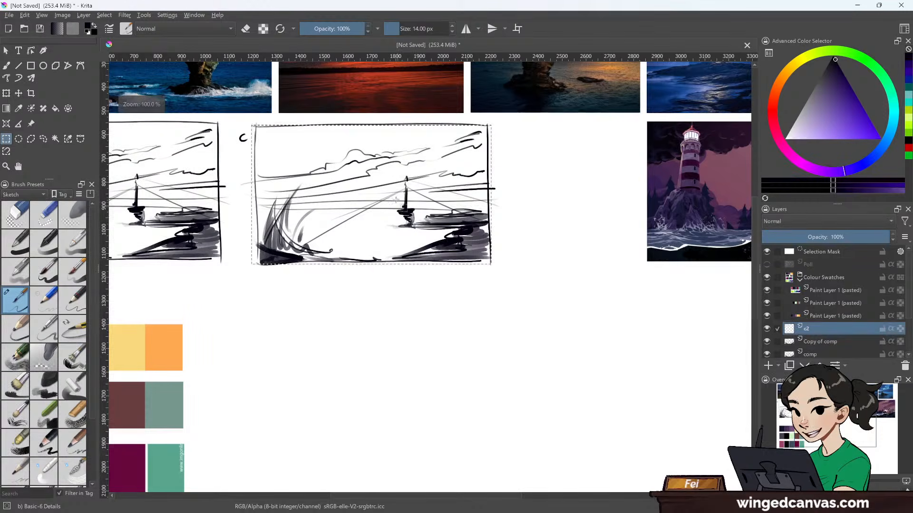
pyautogui.moveTo(394, 196); pyautogui.dragTo(556, 252)
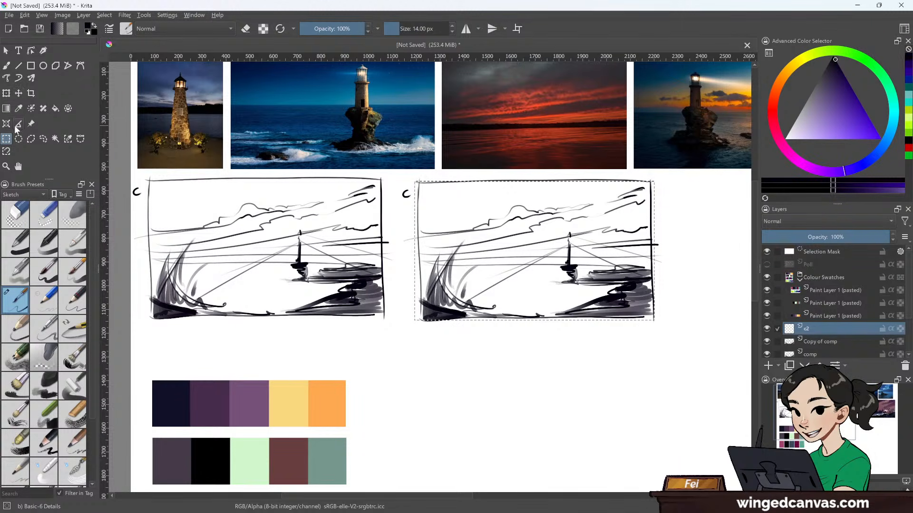
pyautogui.click(19, 109)
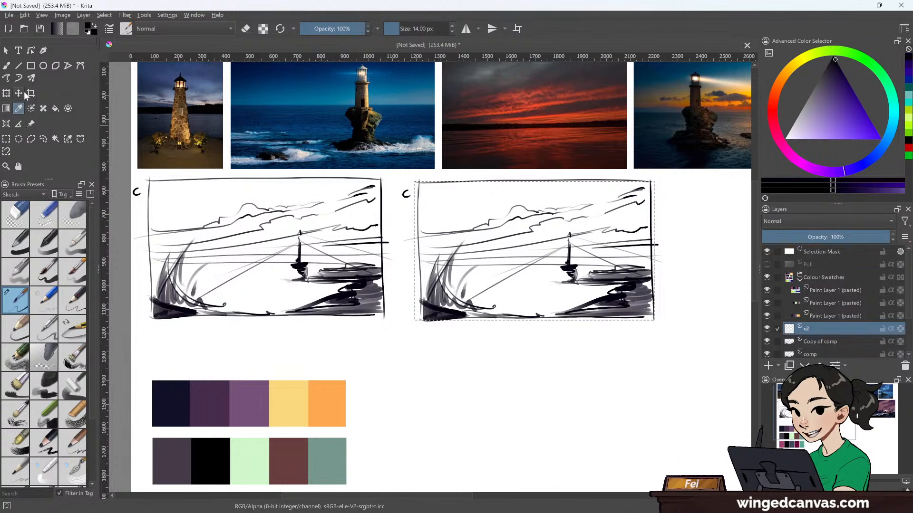
pyautogui.click(57, 107)
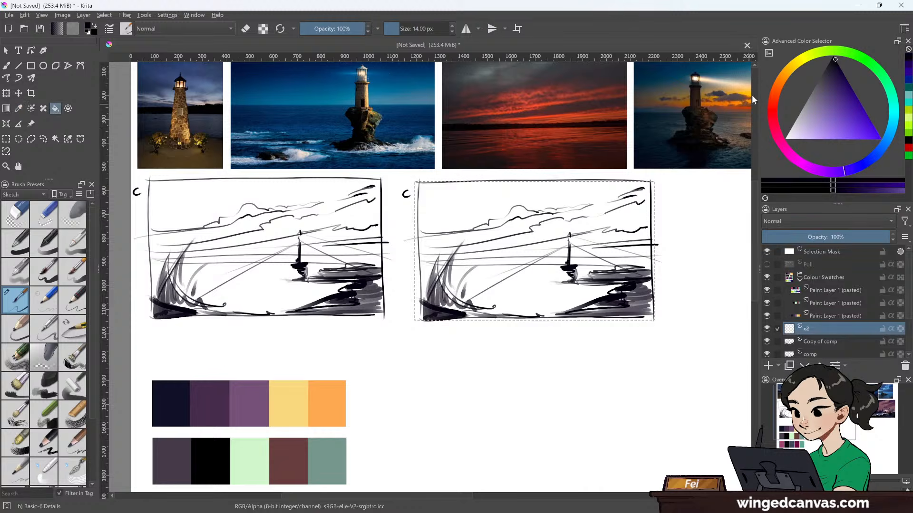
pyautogui.click(19, 109)
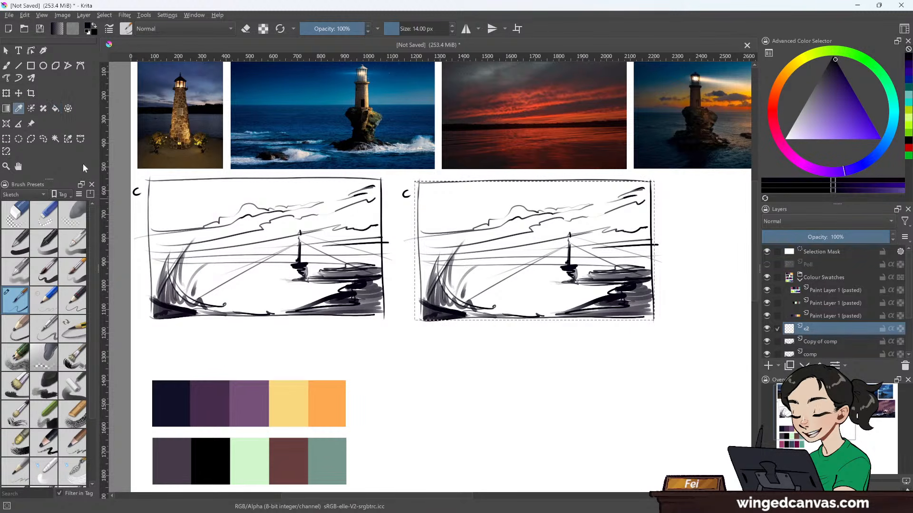
pyautogui.click(257, 404)
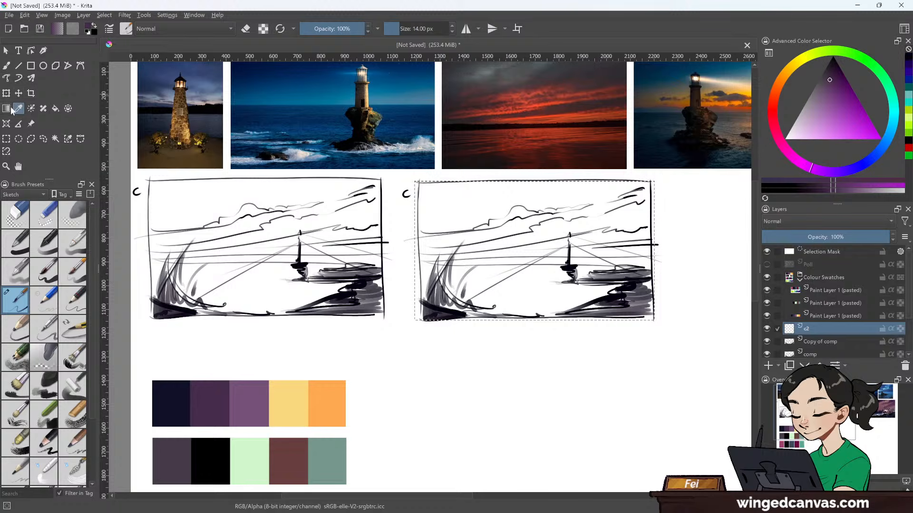
pyautogui.click(56, 109)
pyautogui.click(548, 295)
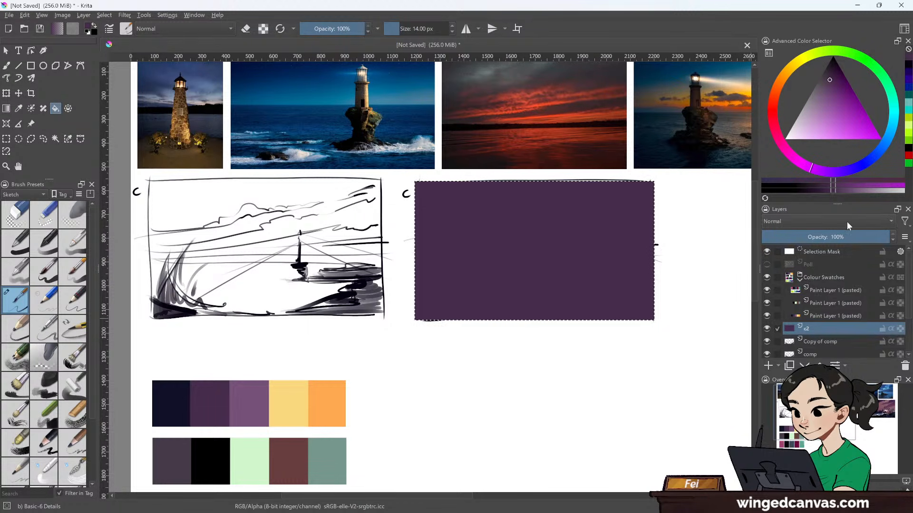
pyautogui.click(826, 221)
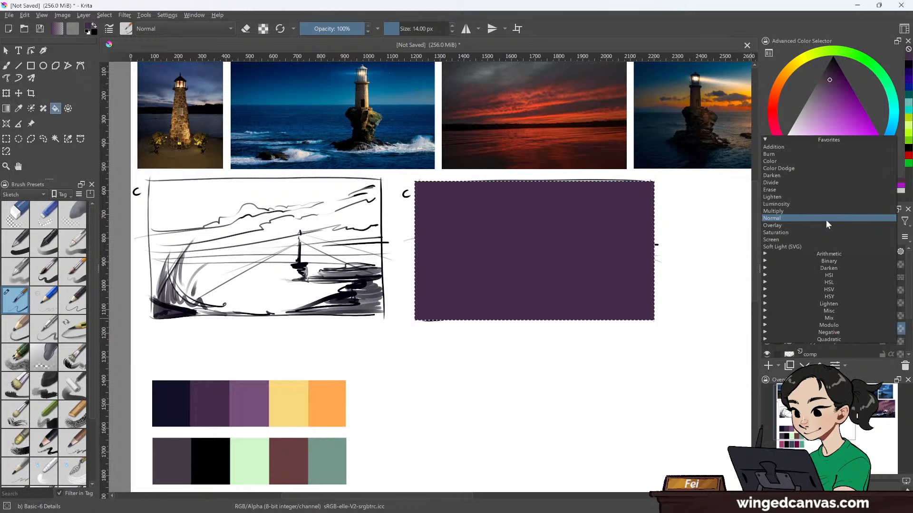
pyautogui.click(814, 161)
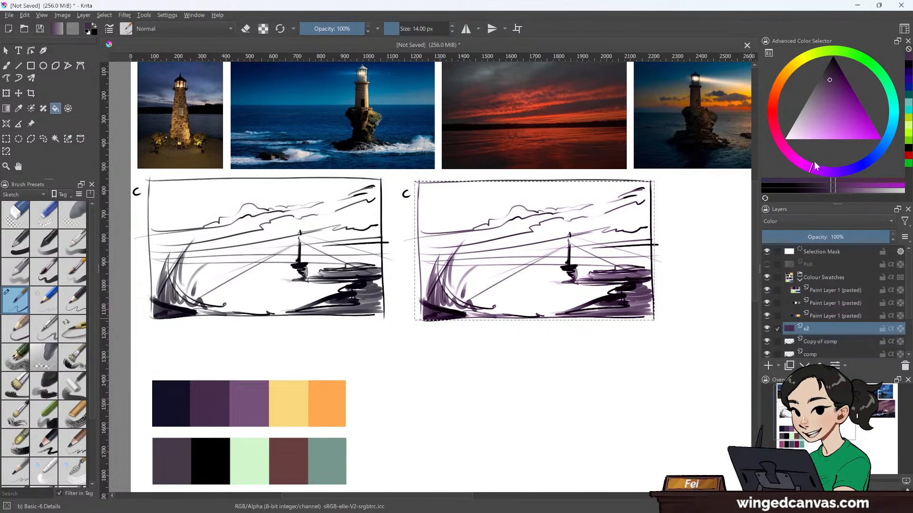
# - On the Copy of comp layer, block in the upper sky of the thumbnail in a mid-tone value with a 188 px brush
pyautogui.click(822, 341)
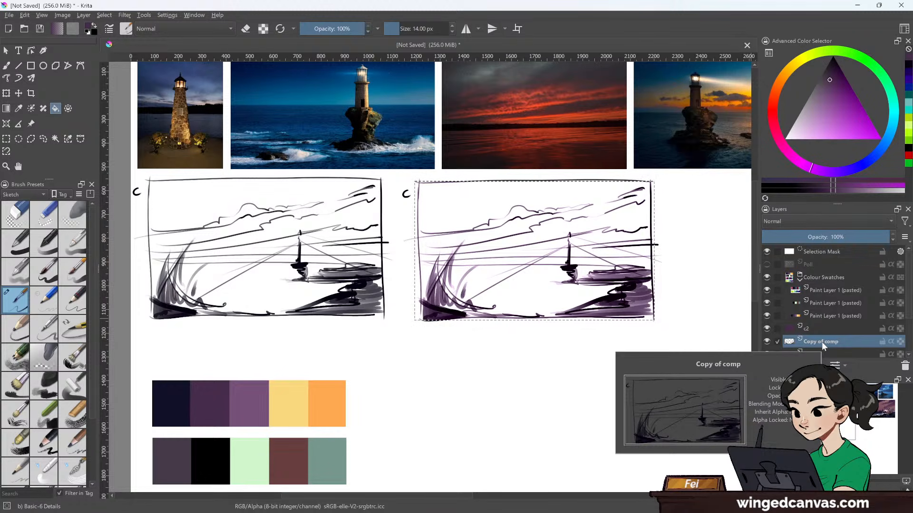
pyautogui.click(8, 67)
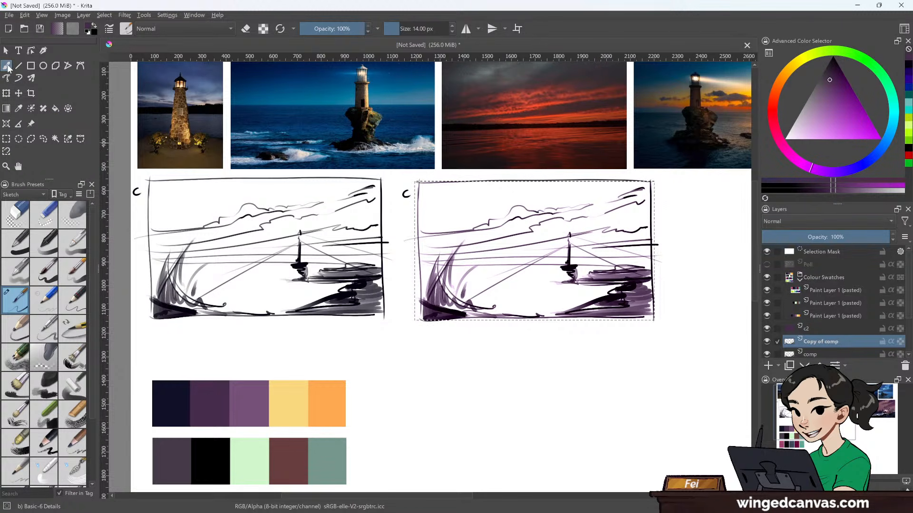
pyautogui.click(818, 93)
pyautogui.moveTo(817, 93); pyautogui.dragTo(811, 97)
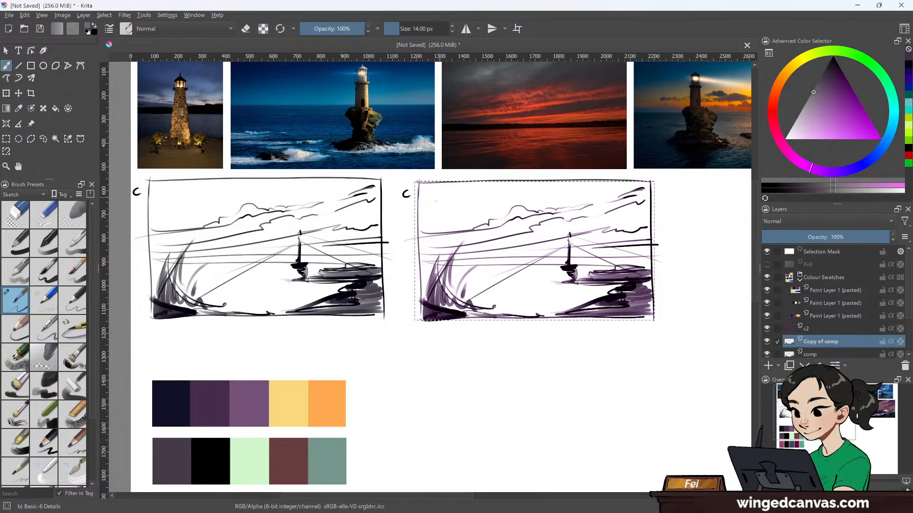
pyautogui.press(']')
pyautogui.press(']')
pyautogui.press(']')
pyautogui.press(']')
pyautogui.press(']')
pyautogui.press(']')
pyautogui.press(']')
pyautogui.press(']')
pyautogui.press(']')
pyautogui.press(']')
pyautogui.press(']')
pyautogui.press(']')
pyautogui.press(']')
pyautogui.press(']')
pyautogui.press(']')
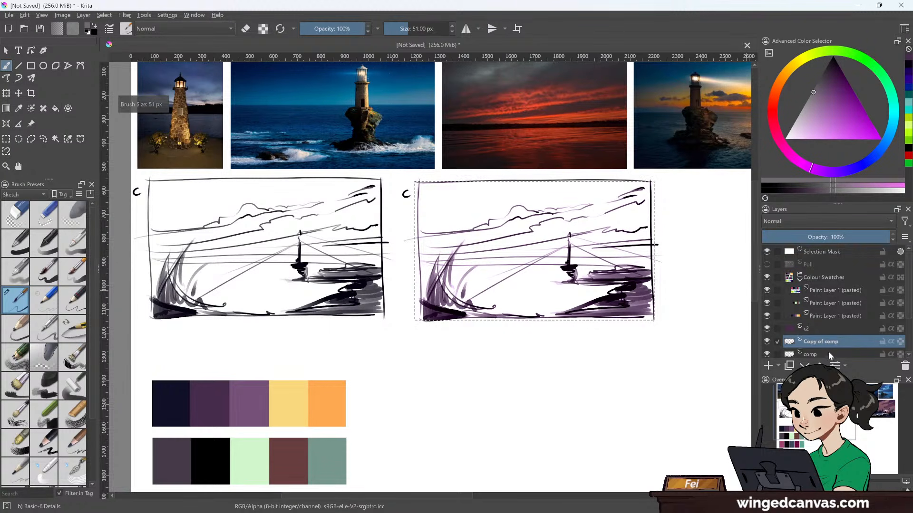
pyautogui.press(']')
pyautogui.press(']')
pyautogui.press(']')
pyautogui.press(']')
pyautogui.press(']')
pyautogui.press(']')
pyautogui.press(']')
pyautogui.press(']')
pyautogui.press(']')
pyautogui.press(']')
pyautogui.press(']')
pyautogui.press(']')
pyautogui.press(']')
pyautogui.press(']')
pyautogui.press(']')
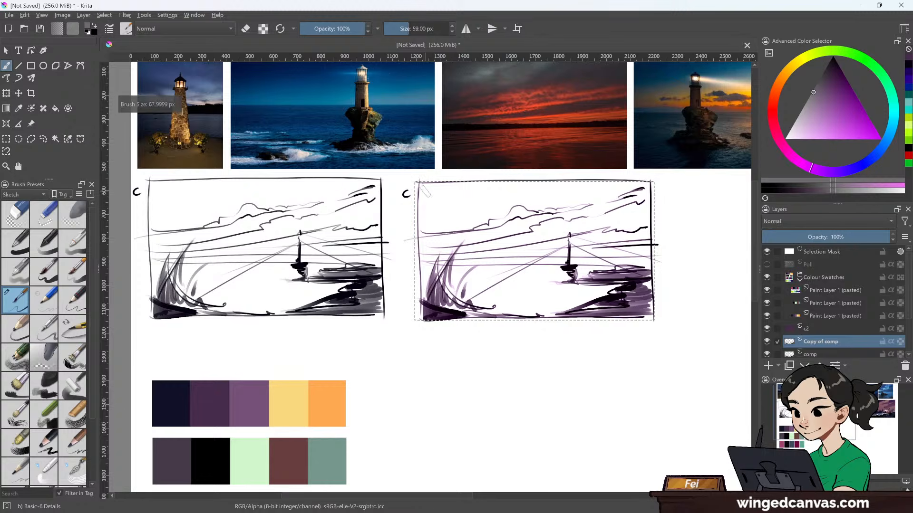
pyautogui.moveTo(439, 193); pyautogui.dragTo(529, 189)
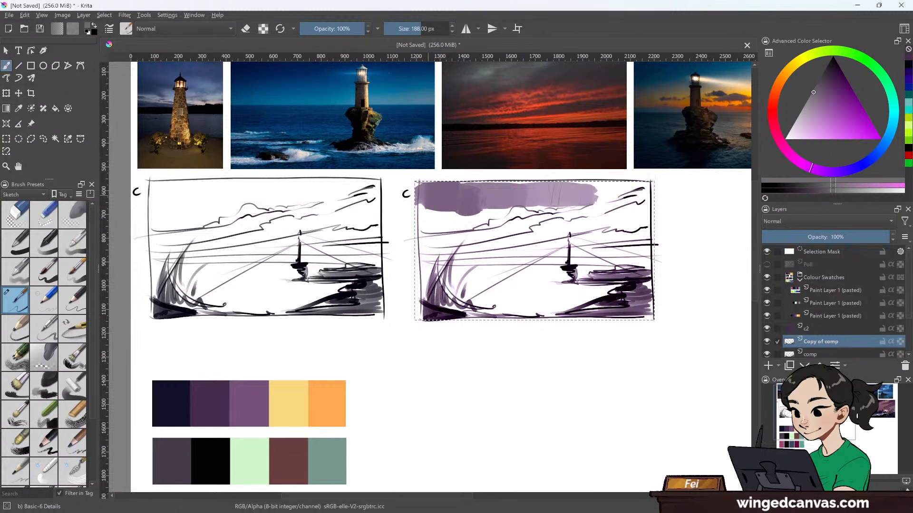
pyautogui.moveTo(636, 191); pyautogui.dragTo(645, 191)
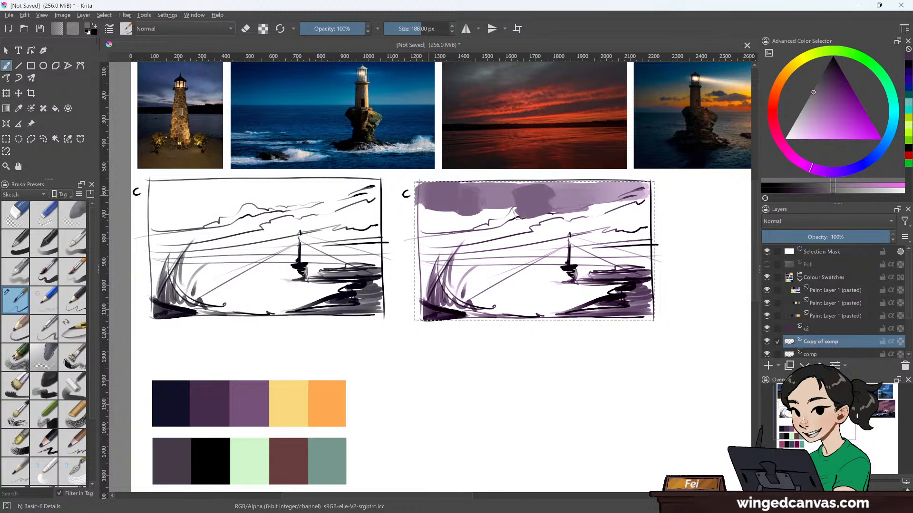
pyautogui.moveTo(533, 197); pyautogui.dragTo(448, 216)
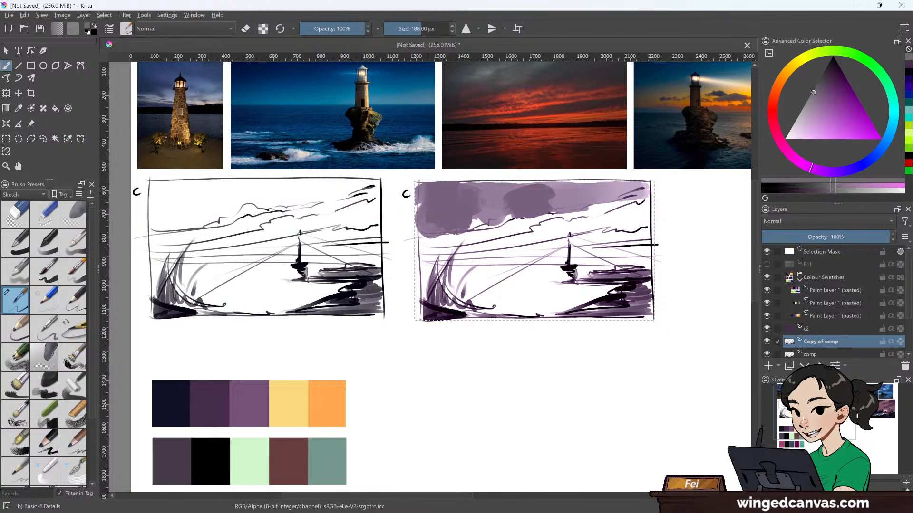
# - Paint the lower cloud bands and the strip above the horizon in the same mid-tone with the brush at 90 px
pyautogui.press('[')
pyautogui.press('[')
pyautogui.press('[')
pyautogui.press('[')
pyautogui.press('[')
pyautogui.press('[')
pyautogui.press('[')
pyautogui.press('[')
pyautogui.press('[')
pyautogui.press('[')
pyautogui.press('[')
pyautogui.press('[')
pyautogui.press('[')
pyautogui.press('[')
pyautogui.press('[')
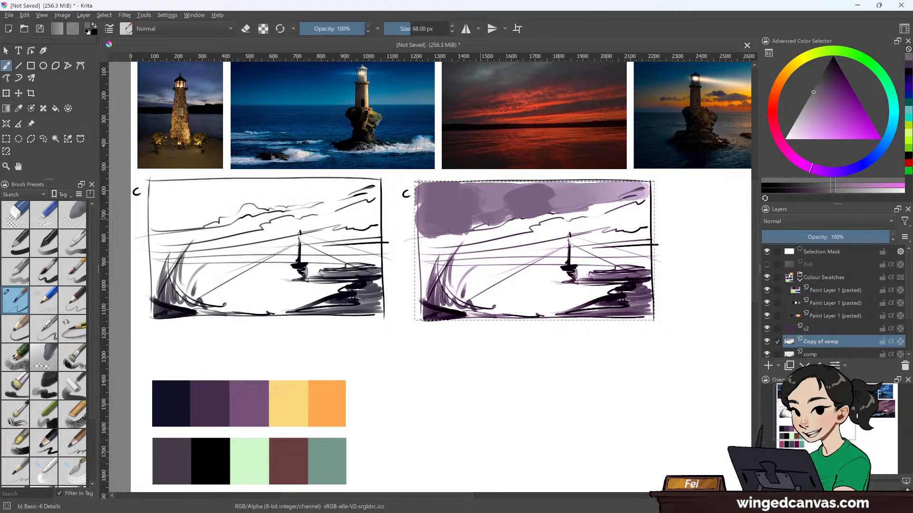
pyautogui.press(']')
pyautogui.press(']')
pyautogui.press(']')
pyautogui.press(']')
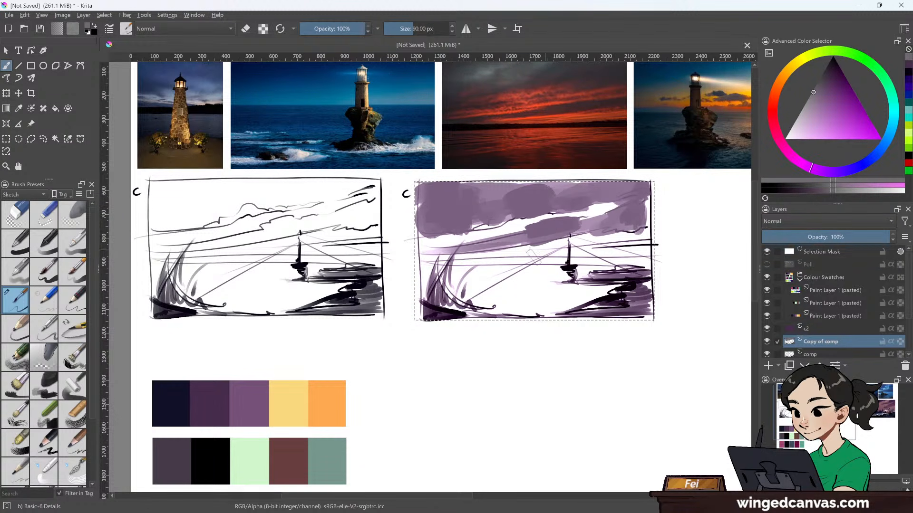
pyautogui.moveTo(490, 253); pyautogui.dragTo(639, 249)
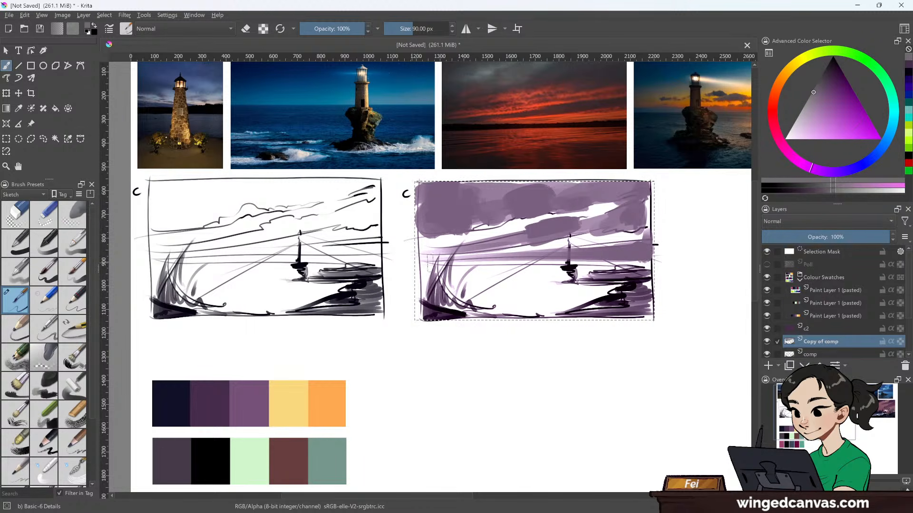
# - Block in the sea below the horizon with mid-tone strokes, enlarging the brush to 144 px
pyautogui.moveTo(440, 234); pyautogui.dragTo(602, 213)
pyautogui.press(']')
pyautogui.press(']')
pyautogui.press(']')
pyautogui.press(']')
pyautogui.press(']')
pyautogui.press(']')
pyautogui.press(']')
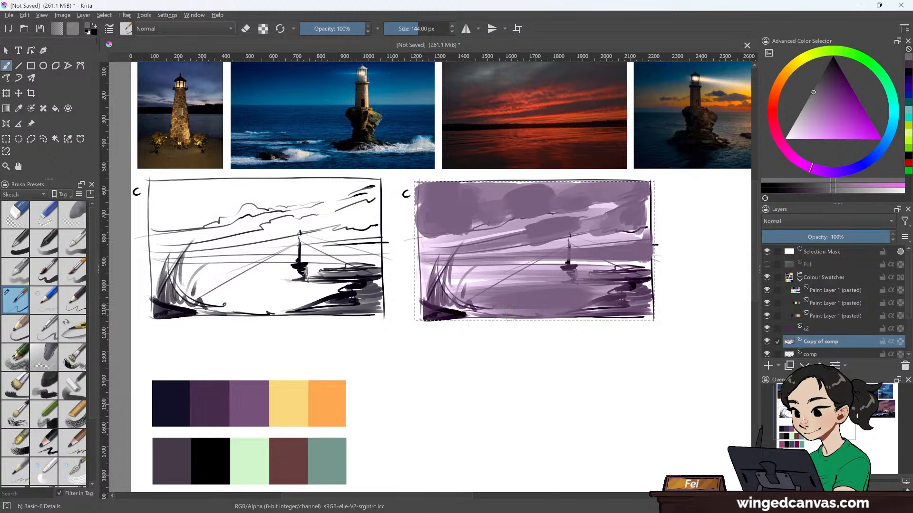
# - Choose a darker value and paint the thumbnail's lower-right foreground rocks with a brush of about 47 to 63 px
pyautogui.click(828, 74)
pyautogui.press(']')
pyautogui.press(']')
pyautogui.press(']')
pyautogui.press(']')
pyautogui.press(']')
pyautogui.press(']')
pyautogui.press(']')
pyautogui.press(']')
pyautogui.press(']')
pyautogui.press(']')
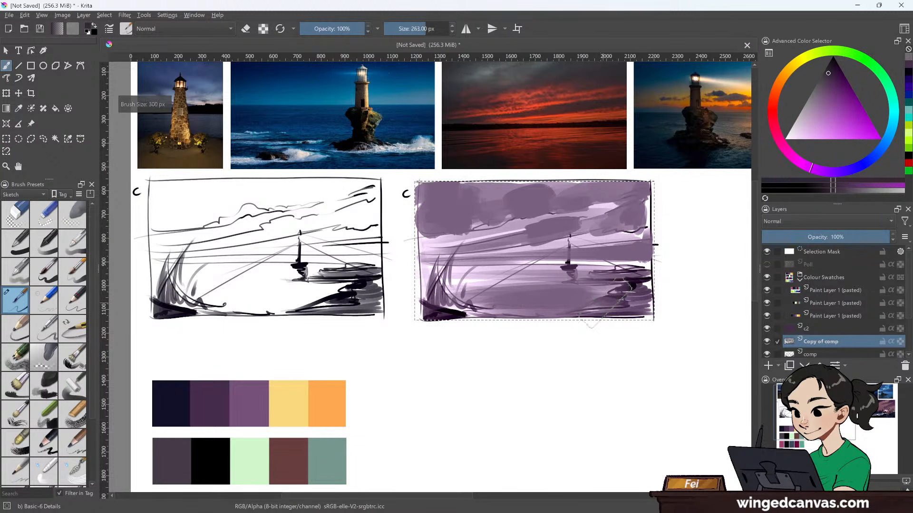
pyautogui.press('[')
pyautogui.press('[')
pyautogui.press('[')
pyautogui.press('[')
pyautogui.press('[')
pyautogui.press('[')
pyautogui.press('[')
pyautogui.press('[')
pyautogui.press('[')
pyautogui.press('[')
pyautogui.press('[')
pyautogui.press('[')
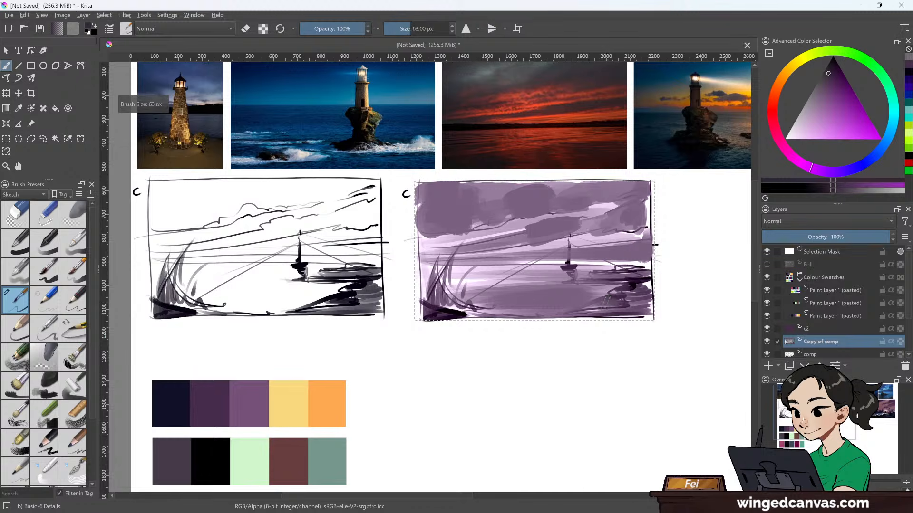
pyautogui.moveTo(580, 308)
pyautogui.mouseDown()
pyautogui.moveTo(623, 307)
pyautogui.moveTo(585, 312)
pyautogui.moveTo(615, 300)
pyautogui.mouseUp()
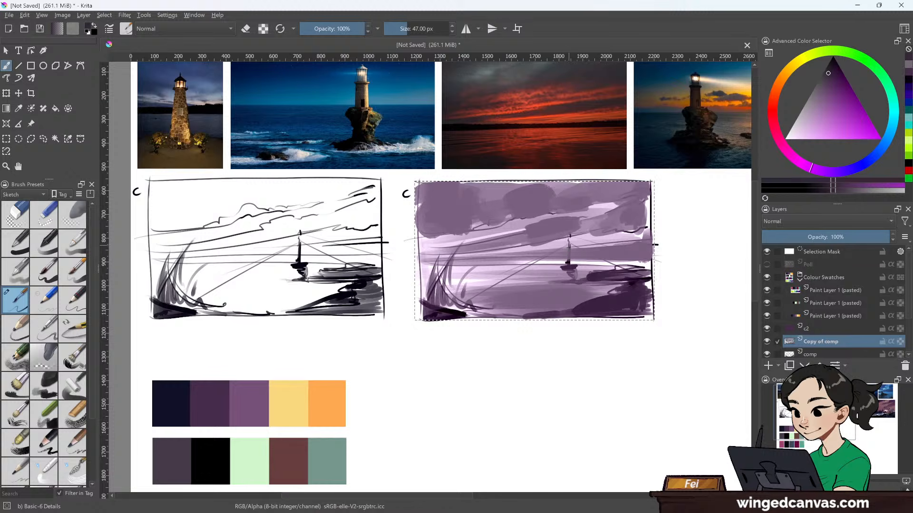
# - Darken the small lighthouse silhouette on the horizon with the brush at 28 px
pyautogui.press('[')
pyautogui.press('[')
pyautogui.press('[')
pyautogui.press('[')
pyautogui.press('[')
pyautogui.press('[')
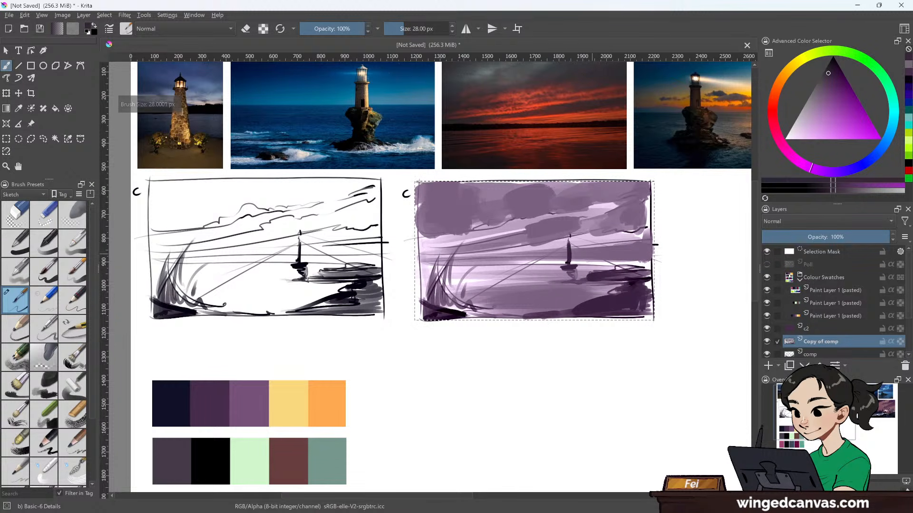
pyautogui.moveTo(569, 241); pyautogui.dragTo(568, 261)
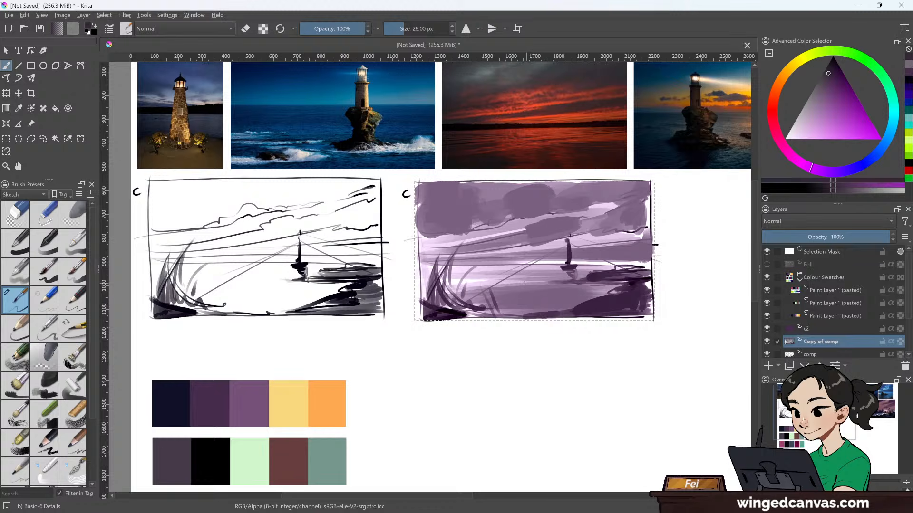
# - Add dark 18 px strokes to the curved shapes in the left foreground and small debris marks in the water
pyautogui.press('[')
pyautogui.press('[')
pyautogui.press('[')
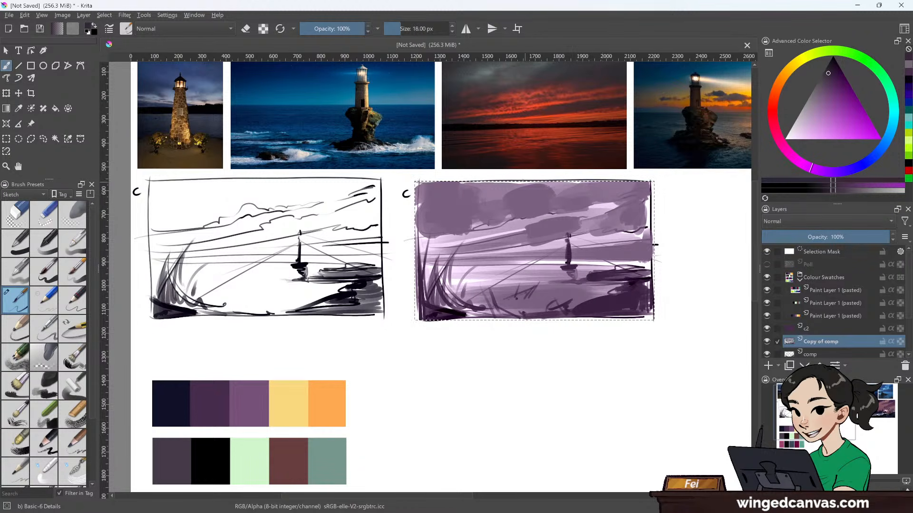
# - Paint dark cloud masses across the upper sky of the thumbnail with a 110 px brush, undoing the first test stroke
pyautogui.press(']')
pyautogui.press(']')
pyautogui.press(']')
pyautogui.press(']')
pyautogui.press(']')
pyautogui.press(']')
pyautogui.press(']')
pyautogui.press(']')
pyautogui.press(']')
pyautogui.press(']')
pyautogui.press(']')
pyautogui.press(']')
pyautogui.press(']')
pyautogui.press(']')
pyautogui.press(']')
pyautogui.press(']')
pyautogui.press(']')
pyautogui.press(']')
pyautogui.press(']')
pyautogui.press(']')
pyautogui.moveTo(430, 186); pyautogui.dragTo(423, 183)
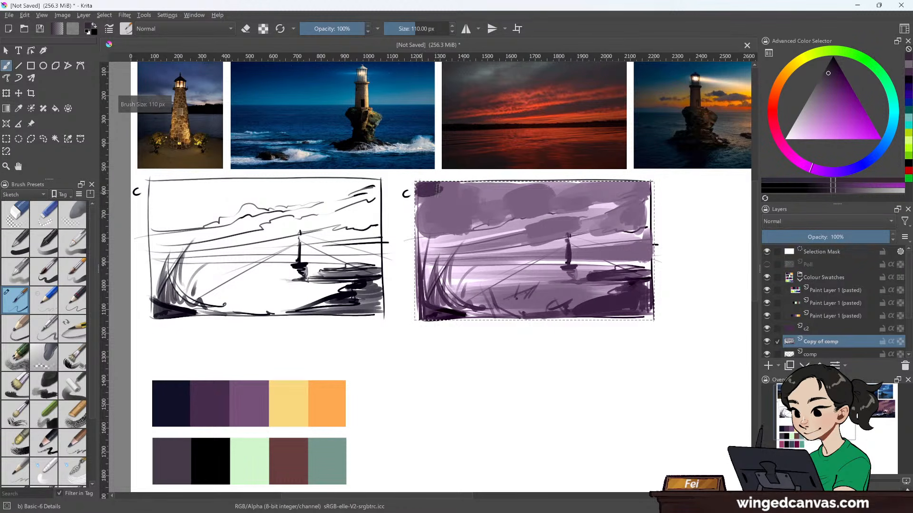
pyautogui.hotkey('ctrl', 'z')
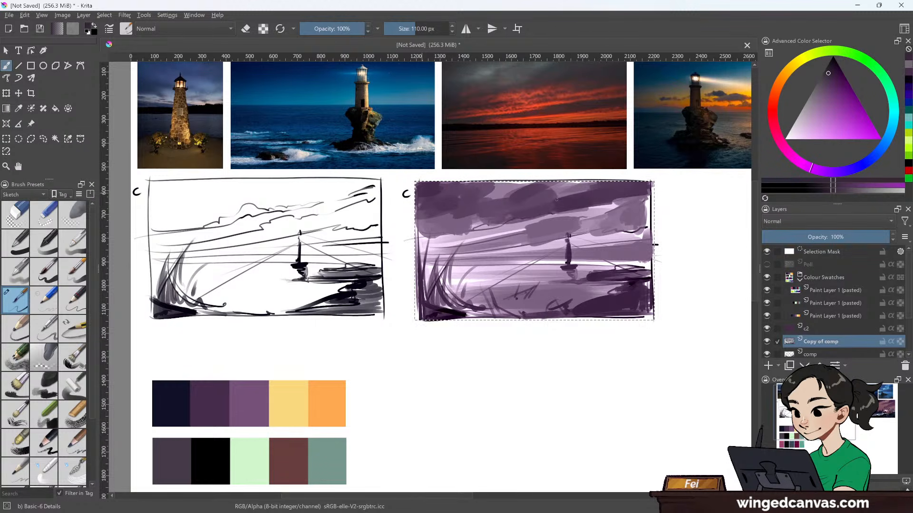
pyautogui.moveTo(586, 222); pyautogui.dragTo(623, 218)
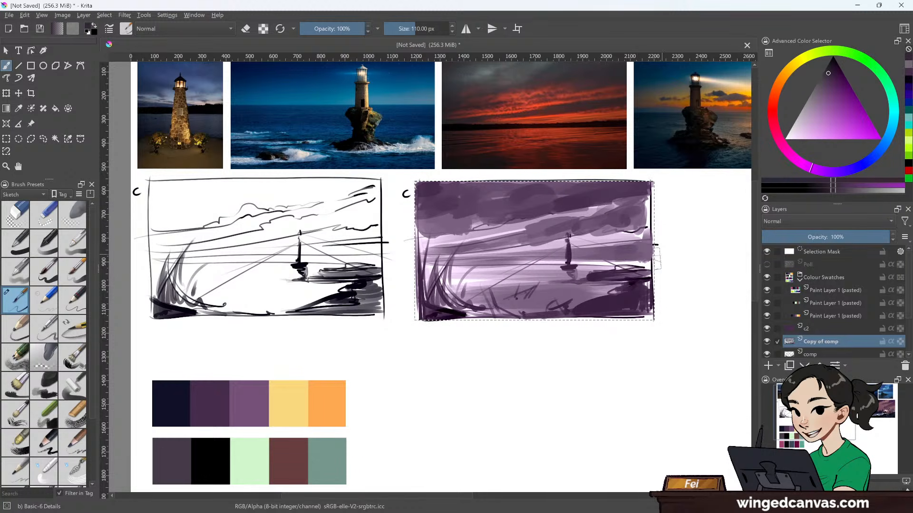
pyautogui.moveTo(592, 253); pyautogui.dragTo(589, 250)
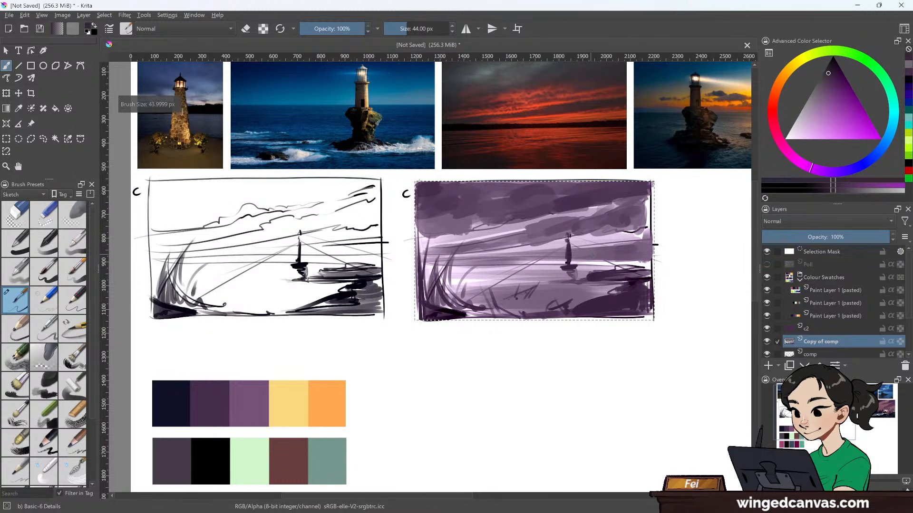
# - Darken the water with horizontal strokes using the 44 px brush, undoing the trial dark band along the horizon
pyautogui.moveTo(495, 262); pyautogui.dragTo(422, 261)
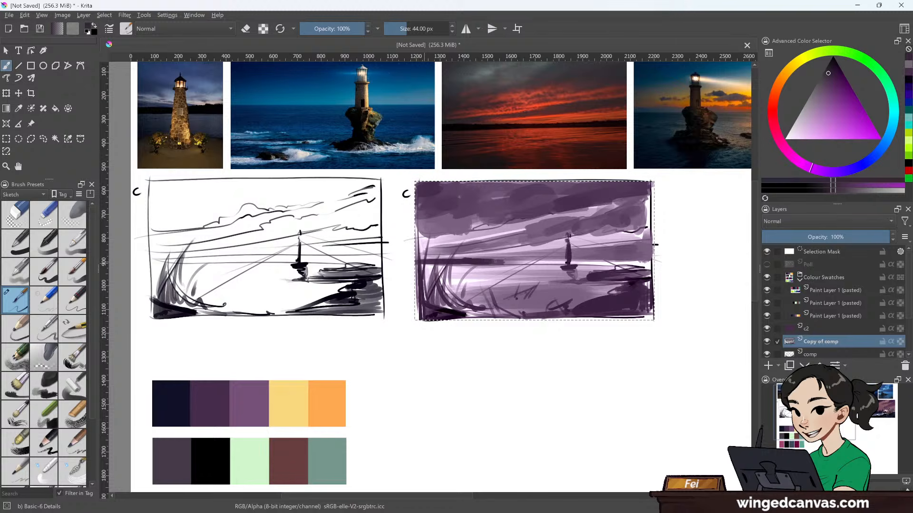
pyautogui.moveTo(525, 261); pyautogui.dragTo(585, 261)
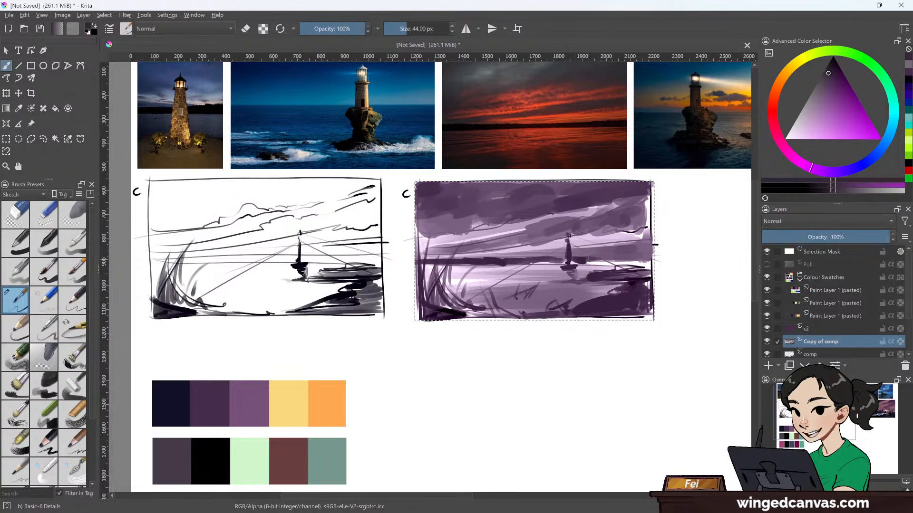
pyautogui.hotkey('ctrl', 'z')
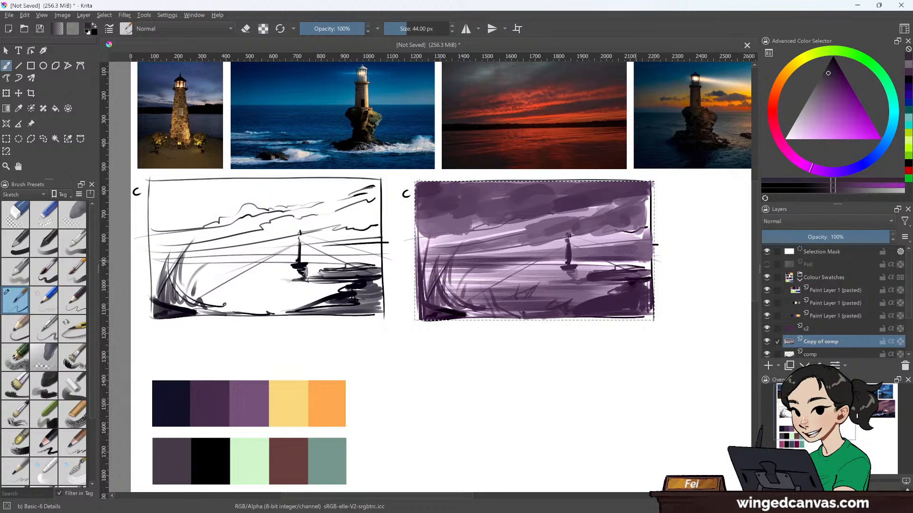
# - Paint the lighthouse's two light beams in light greyish purple at 44 px, and brighten the beams and lamp in near-white at 18 px
pyautogui.click(803, 113)
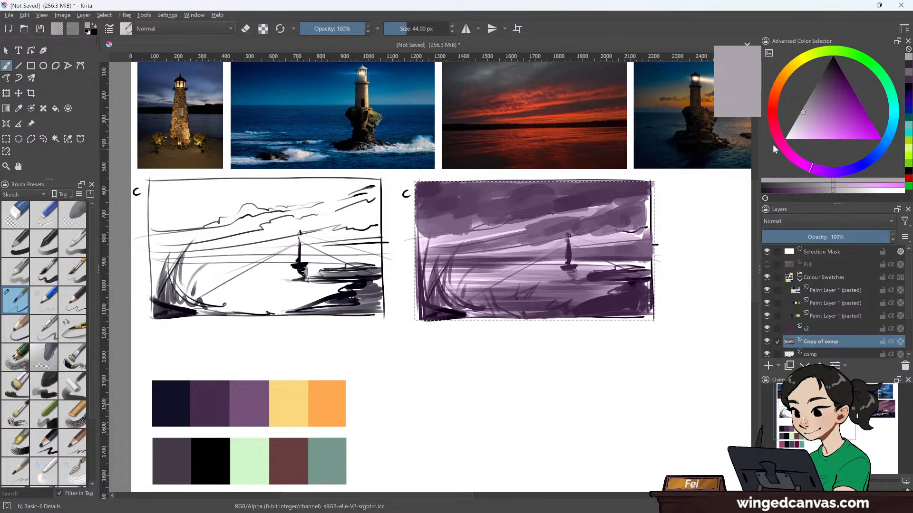
pyautogui.moveTo(559, 245); pyautogui.dragTo(457, 297)
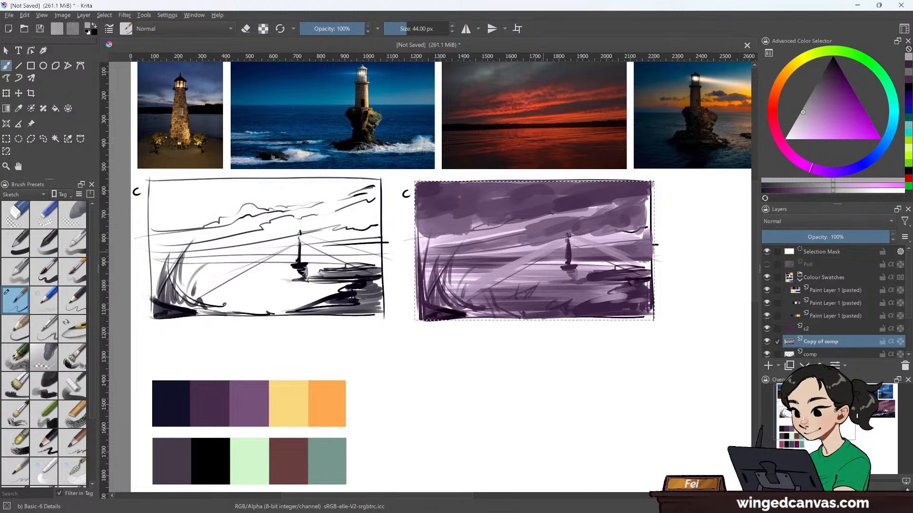
pyautogui.keyDown('ctrl'); pyautogui.click(559, 242); pyautogui.keyUp('ctrl')
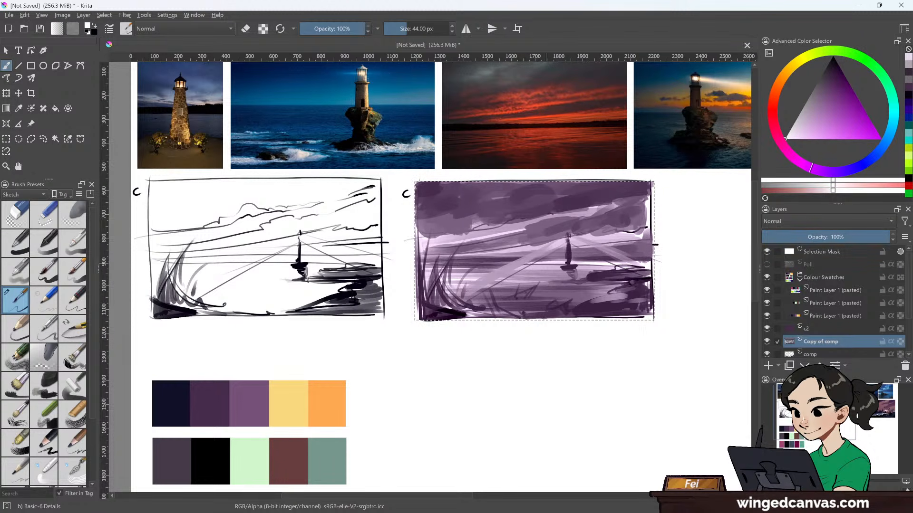
pyautogui.press('[')
pyautogui.press('[')
pyautogui.press('[')
pyautogui.press('[')
pyautogui.press('[')
pyautogui.press('[')
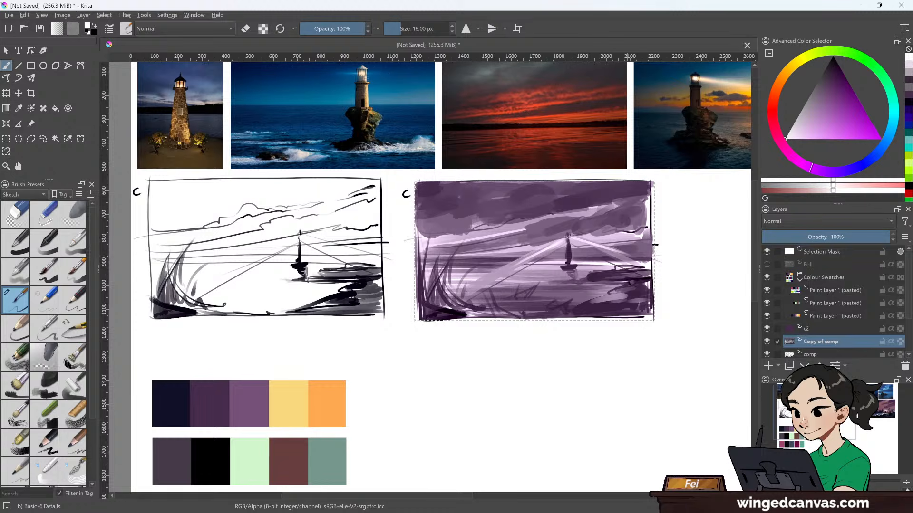
pyautogui.click(566, 234)
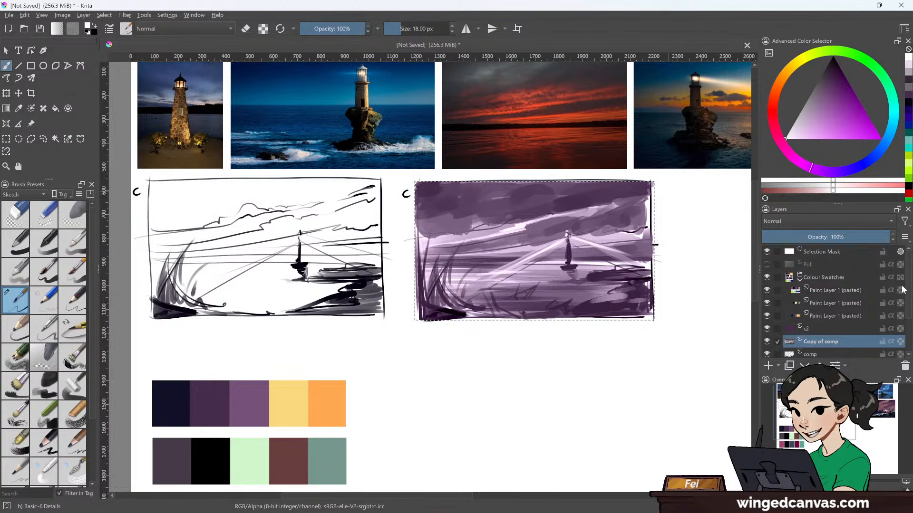
# - On layer c2, tint the clouds and foreground with the dark navy swatch colour using a 110 px brush
pyautogui.click(844, 327)
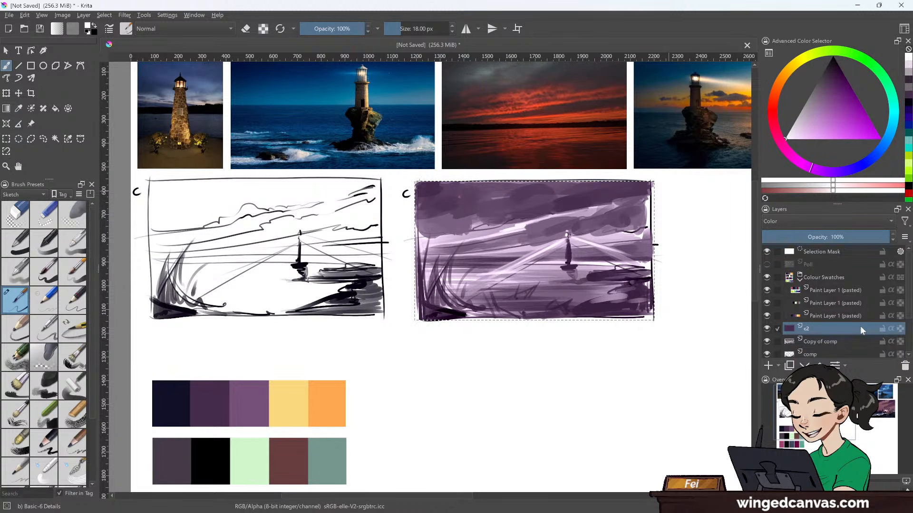
pyautogui.click(23, 108)
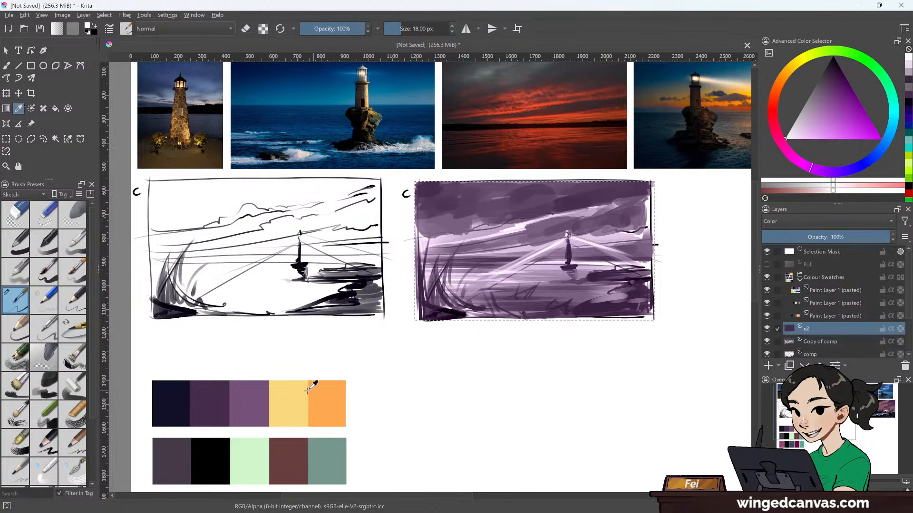
pyautogui.click(179, 400)
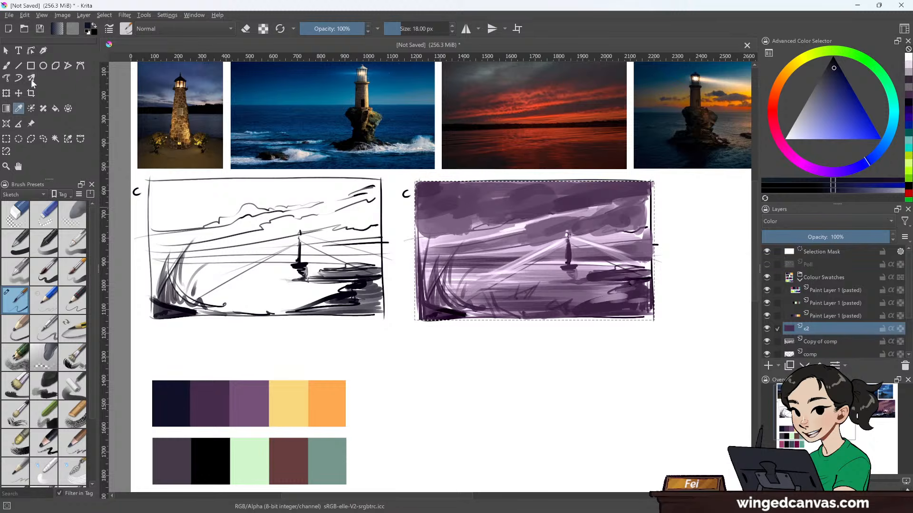
pyautogui.click(7, 66)
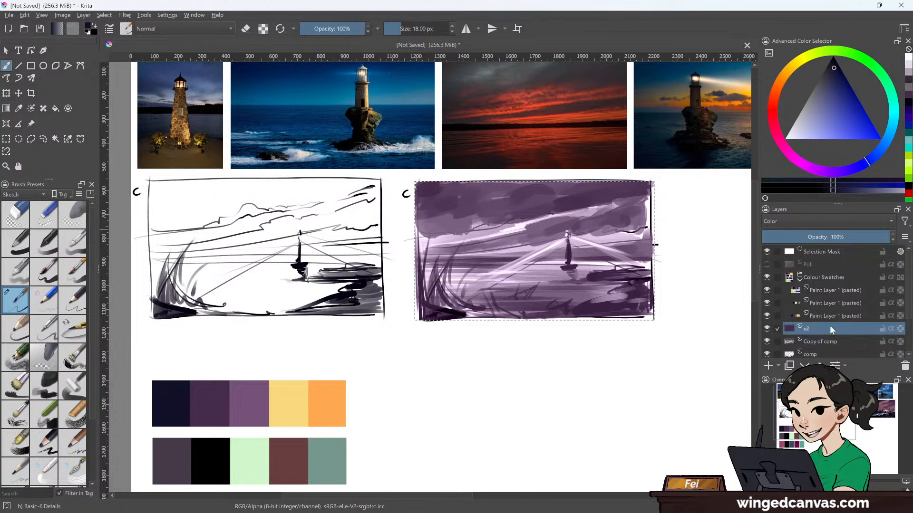
pyautogui.press(']')
pyautogui.press(']')
pyautogui.press(']')
pyautogui.press(']')
pyautogui.press(']')
pyautogui.press(']')
pyautogui.press(']')
pyautogui.press(']')
pyautogui.press(']')
pyautogui.press(']')
pyautogui.press(']')
pyautogui.press(']')
pyautogui.press(']')
pyautogui.press(']')
pyautogui.press(']')
pyautogui.press(']')
pyautogui.press(']')
pyautogui.press(']')
pyautogui.press(']')
pyautogui.press(']')
pyautogui.press(']')
pyautogui.press(']')
pyautogui.press(']')
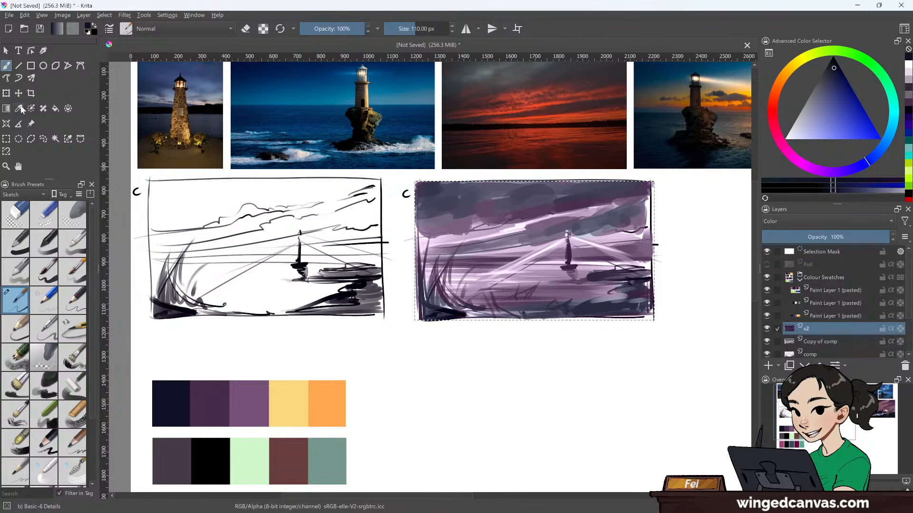
# - Sample the yellow swatch and tint the lighthouse's lamp and both light beams with the 110 px brush
pyautogui.click(21, 109)
pyautogui.click(301, 394)
pyautogui.click(12, 64)
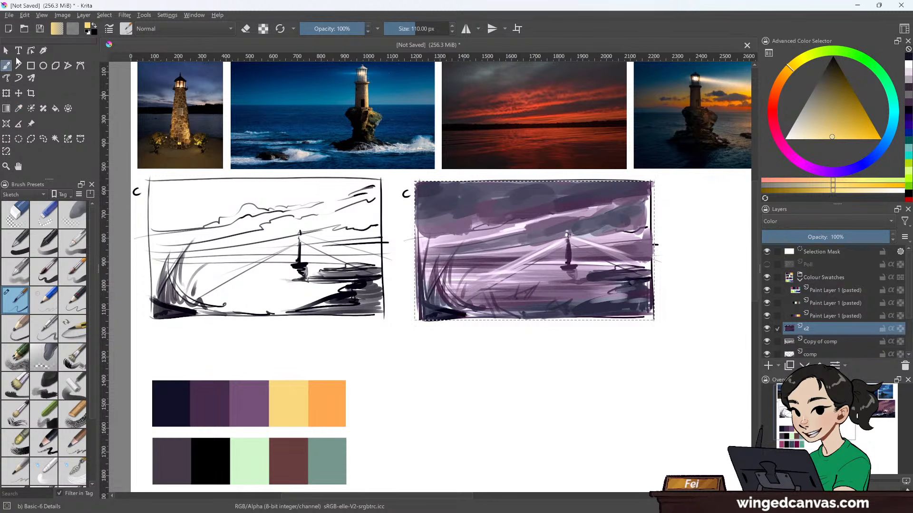
pyautogui.moveTo(565, 236); pyautogui.dragTo(492, 278)
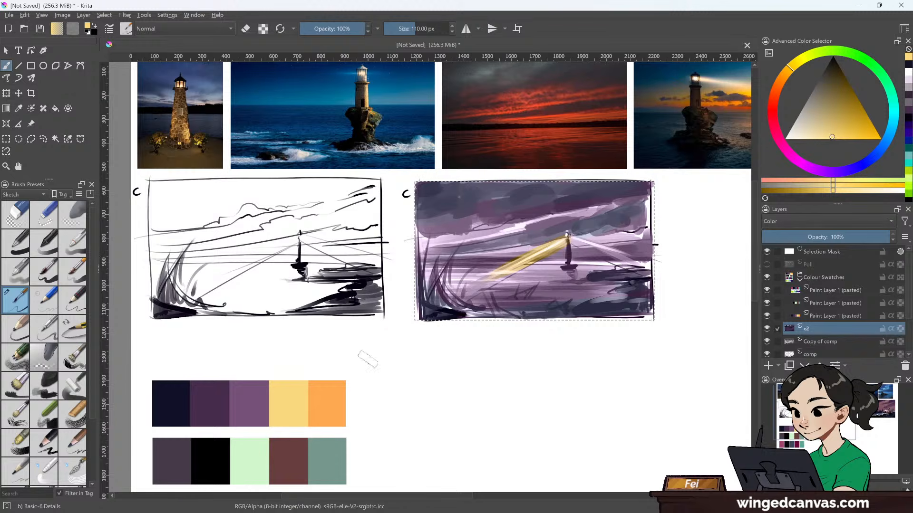
pyautogui.moveTo(584, 240); pyautogui.dragTo(571, 236)
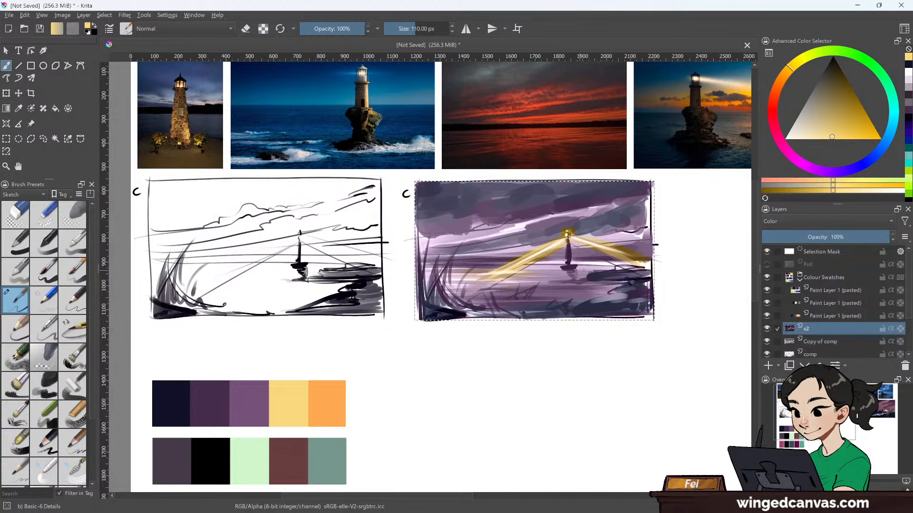
# - Sample the orange swatch and glaze the bright sky gaps between the clouds and the left beam's end with a 41 px brush
pyautogui.click(19, 108)
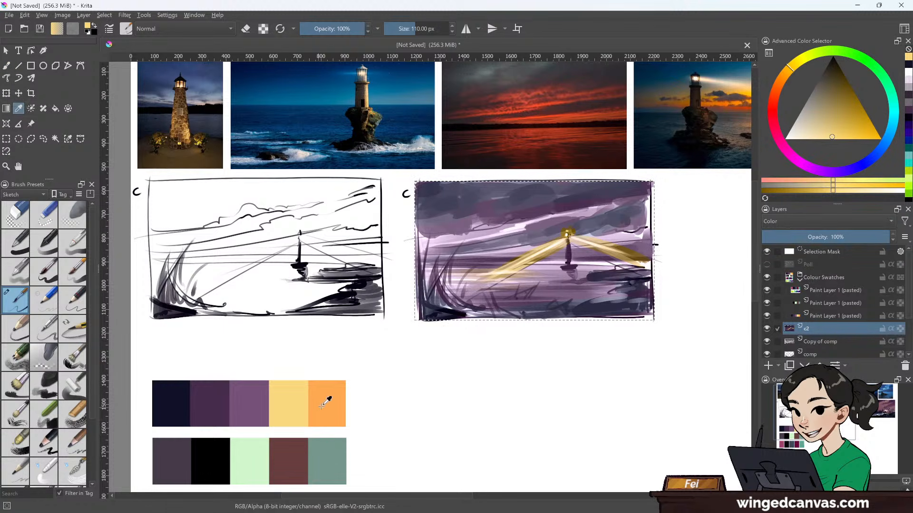
pyautogui.click(322, 404)
pyautogui.press('b')
pyautogui.press('[')
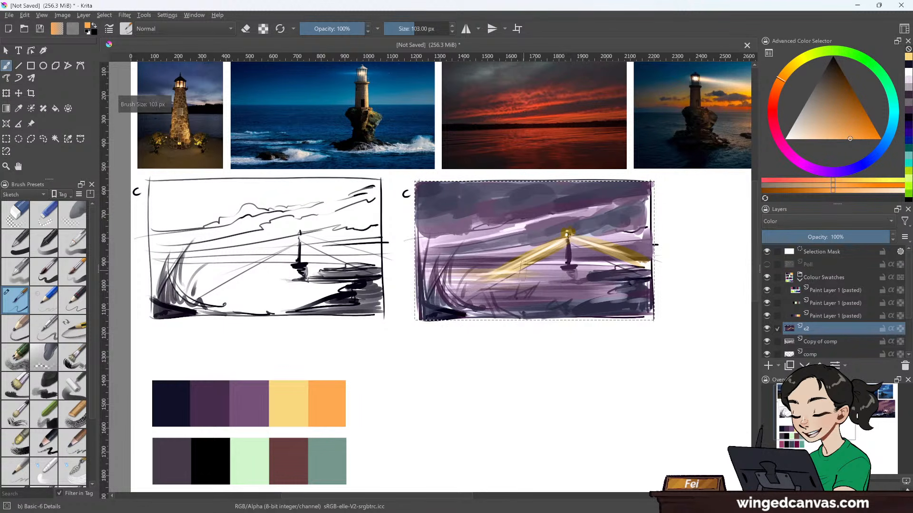
pyautogui.press('[')
pyautogui.press('[')
pyautogui.press('[')
pyautogui.press('[')
pyautogui.press('[')
pyautogui.press('[')
pyautogui.press('[')
pyautogui.press('[')
pyautogui.press('[')
pyautogui.press('[')
pyautogui.press('[')
pyautogui.press('[')
pyautogui.press('[')
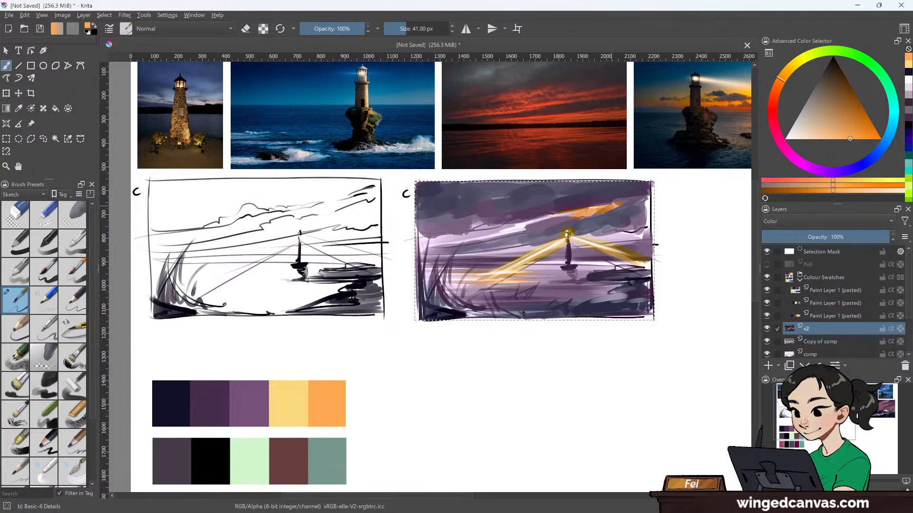
pyautogui.moveTo(576, 209); pyautogui.dragTo(519, 226)
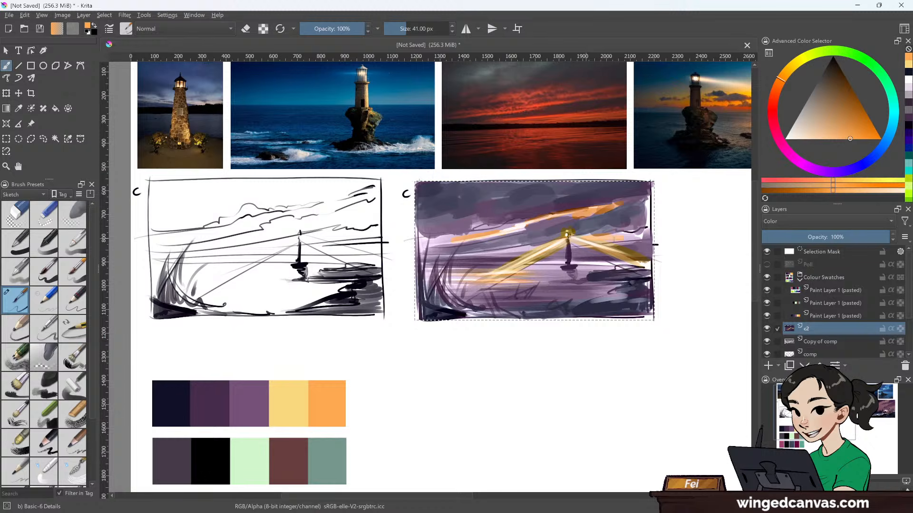
pyautogui.moveTo(614, 240); pyautogui.dragTo(646, 226)
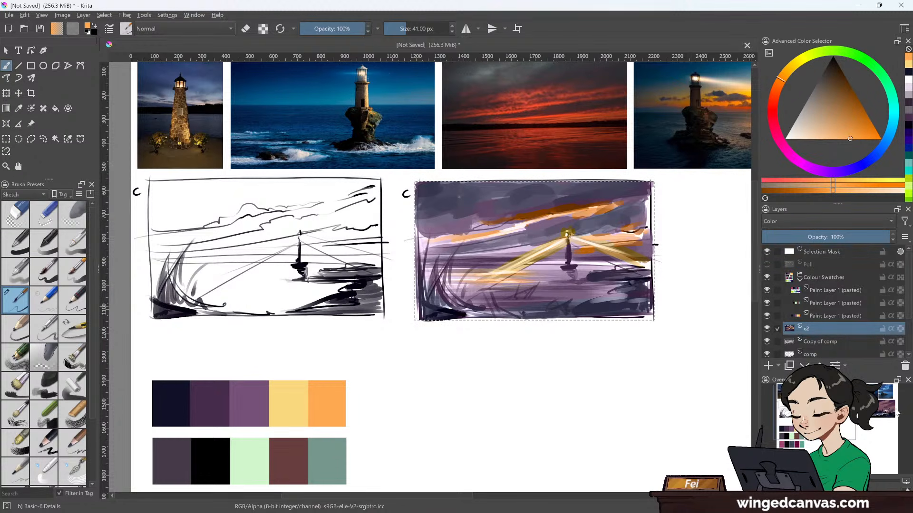
# - Compare the thumbnail with and without the c2 colour layer
pyautogui.click(766, 330)
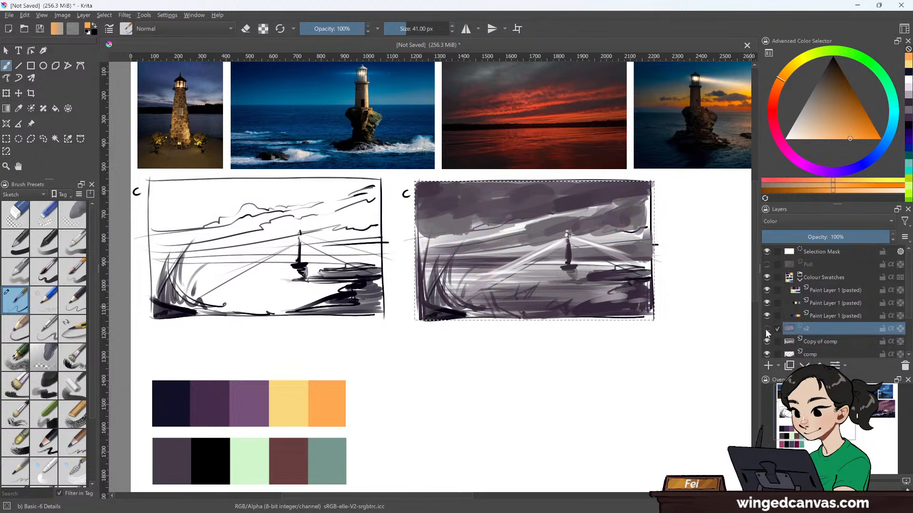
pyautogui.click(767, 329)
pyautogui.click(766, 329)
pyautogui.click(766, 329)
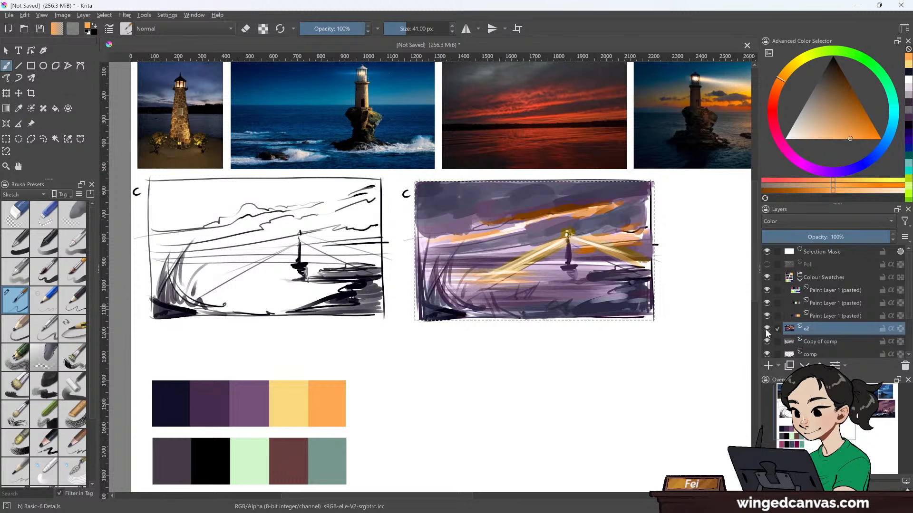
# - Hide the c2 colour layer and add a new layer named c3 above it
pyautogui.click(766, 329)
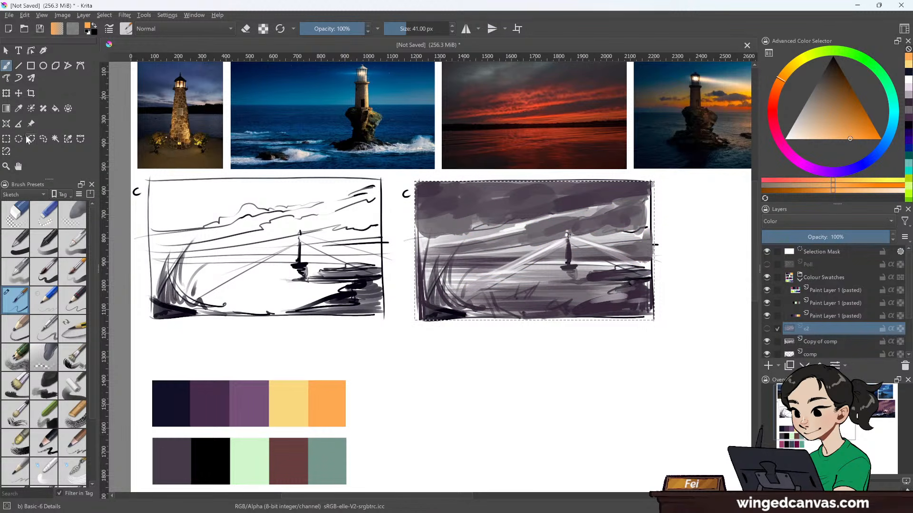
pyautogui.hotkey('ctrl', 'r')
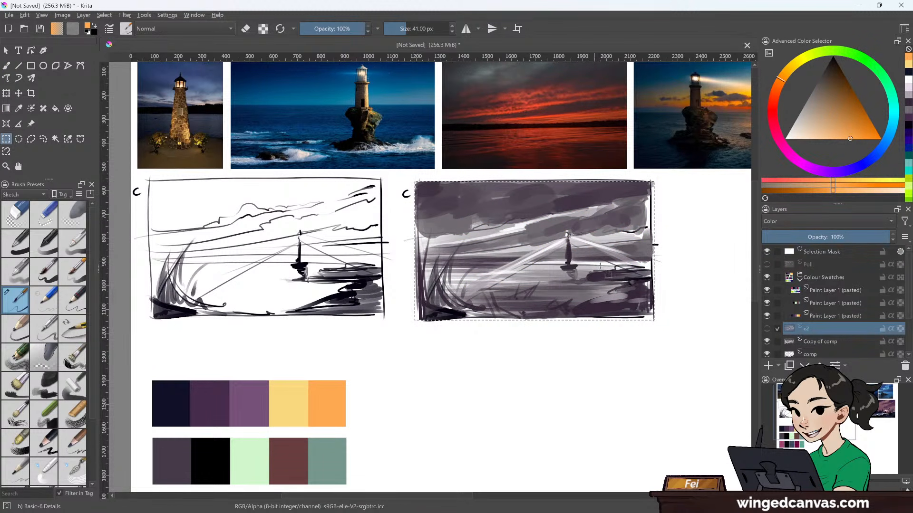
pyautogui.click(767, 366)
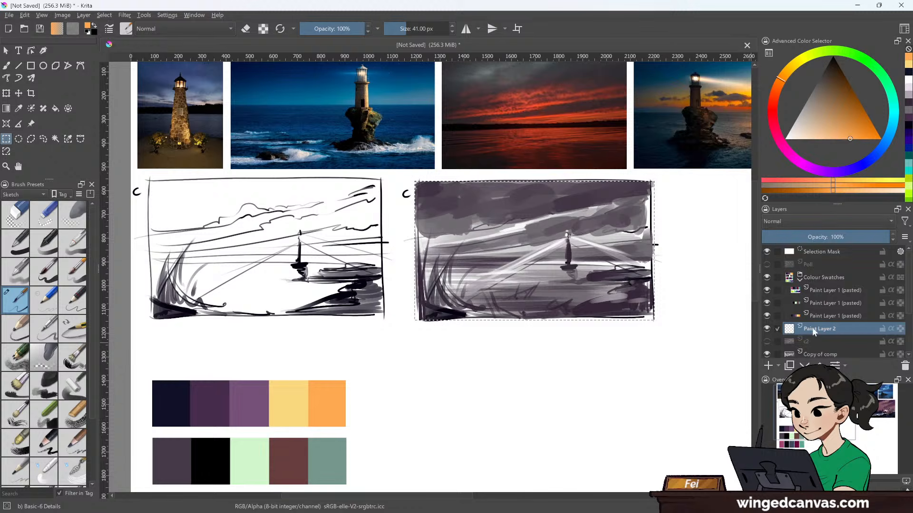
pyautogui.doubleClick(812, 328)
pyautogui.write('c43')
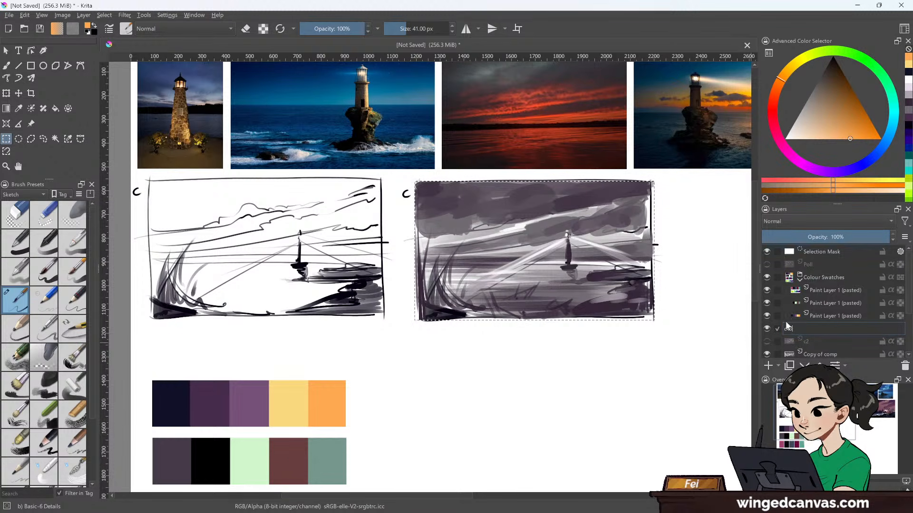
pyautogui.press('Return')
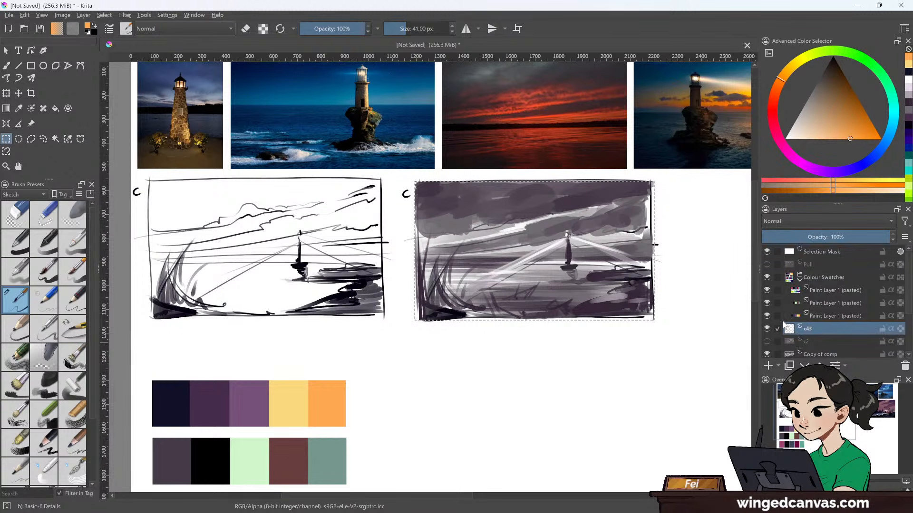
pyautogui.doubleClick(811, 327)
pyautogui.write('c3')
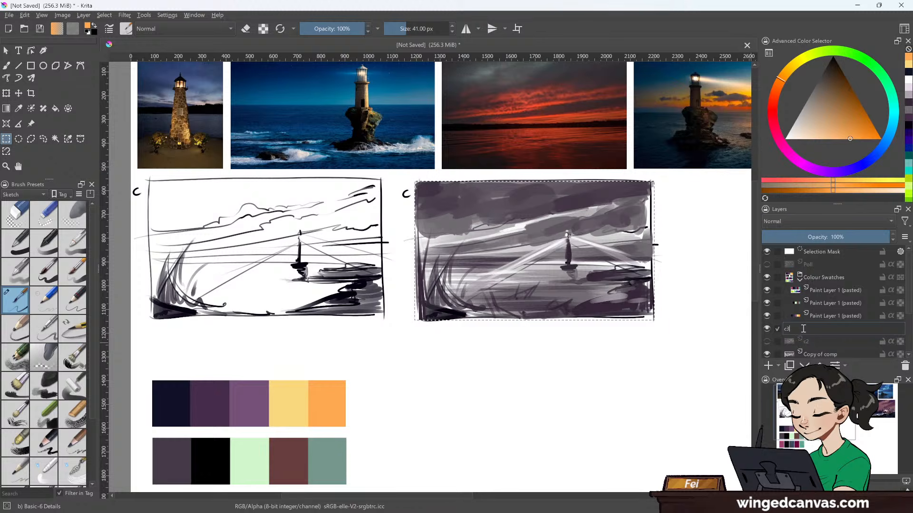
pyautogui.press('Return')
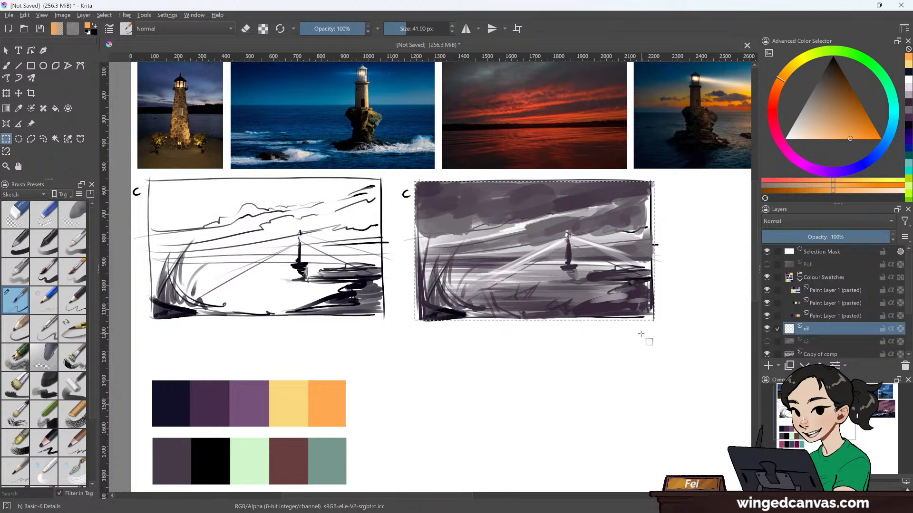
# - Fill the selected thumbnail on layer c3 with the reddish-brown swatch from the second palette and set the layer's blending mode to Color
pyautogui.click(19, 109)
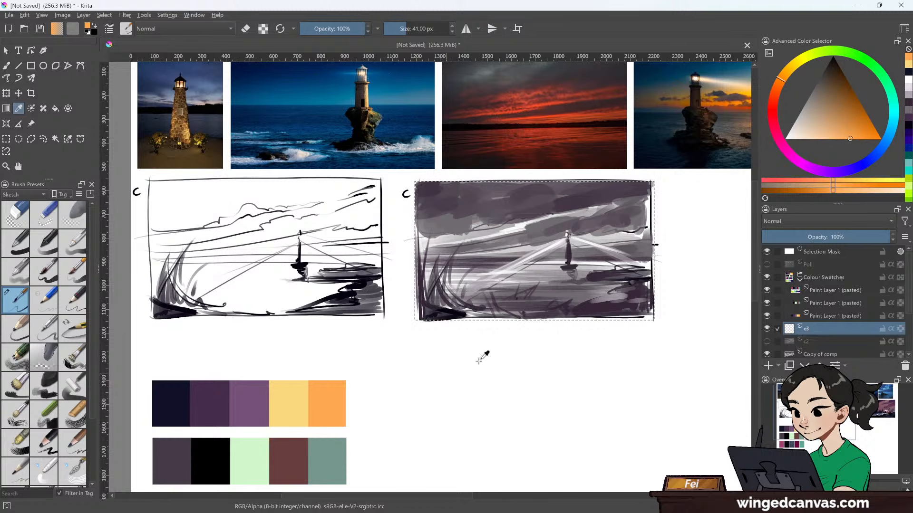
pyautogui.scroll(-5, 754, 316)
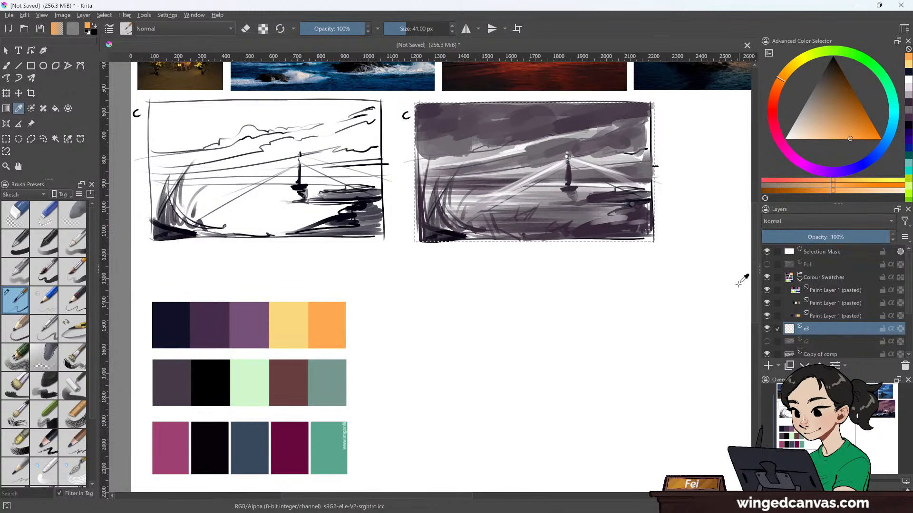
pyautogui.moveTo(756, 308); pyautogui.dragTo(755, 305)
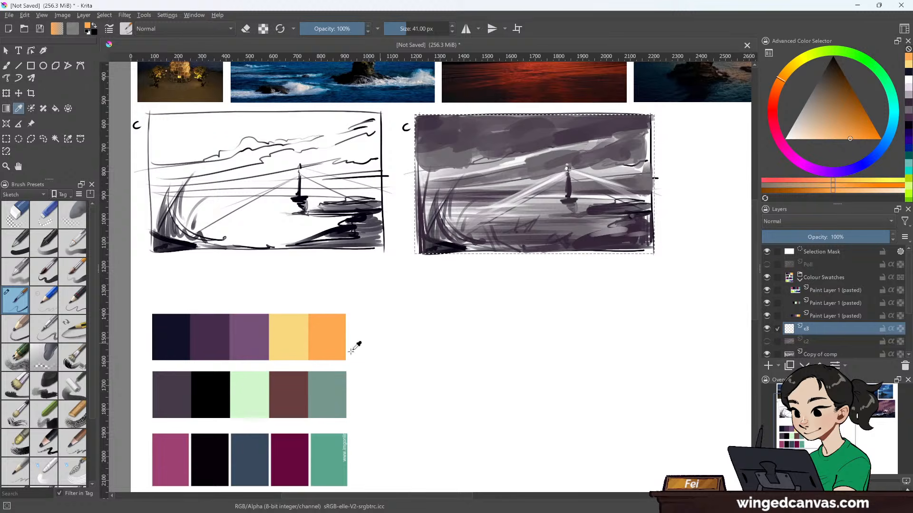
pyautogui.click(207, 384)
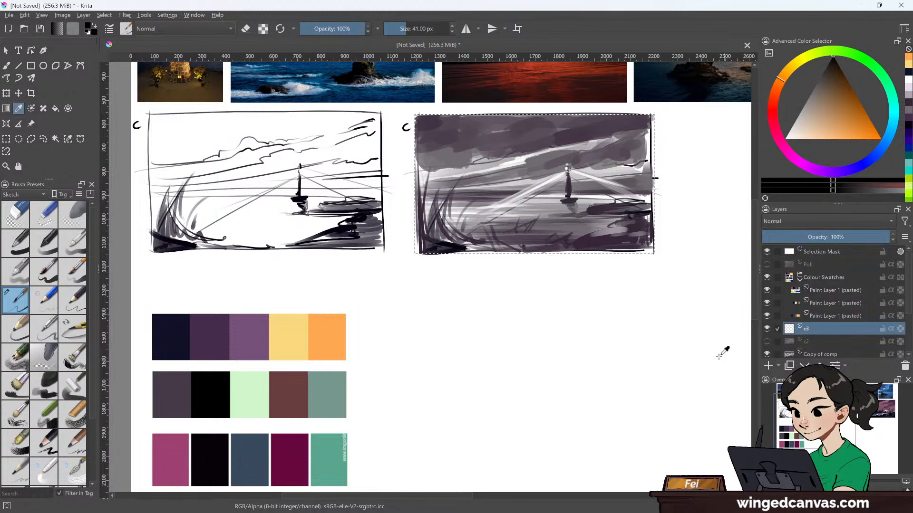
pyautogui.click(250, 386)
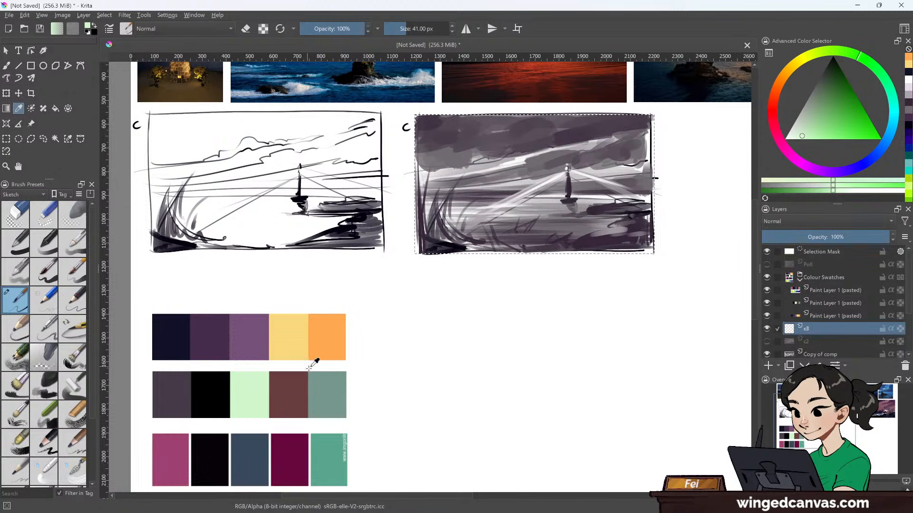
pyautogui.click(292, 391)
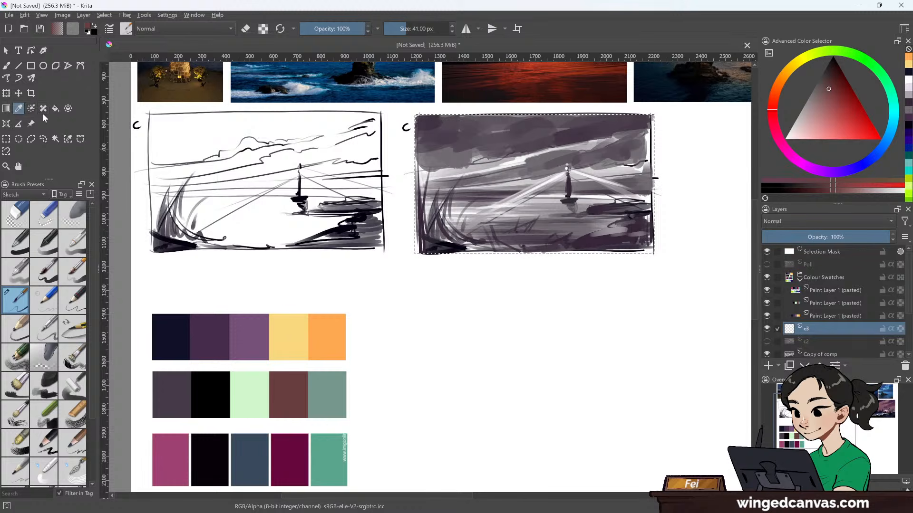
pyautogui.click(56, 109)
pyautogui.click(647, 190)
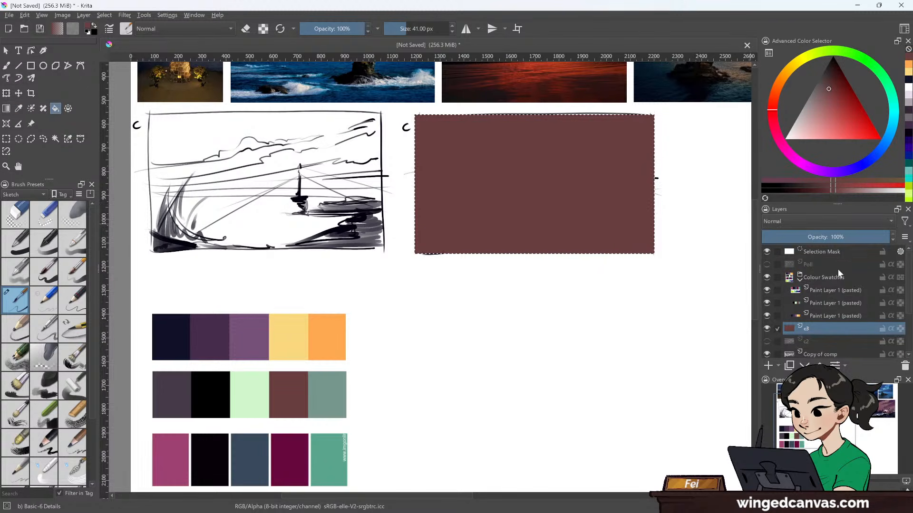
pyautogui.click(858, 223)
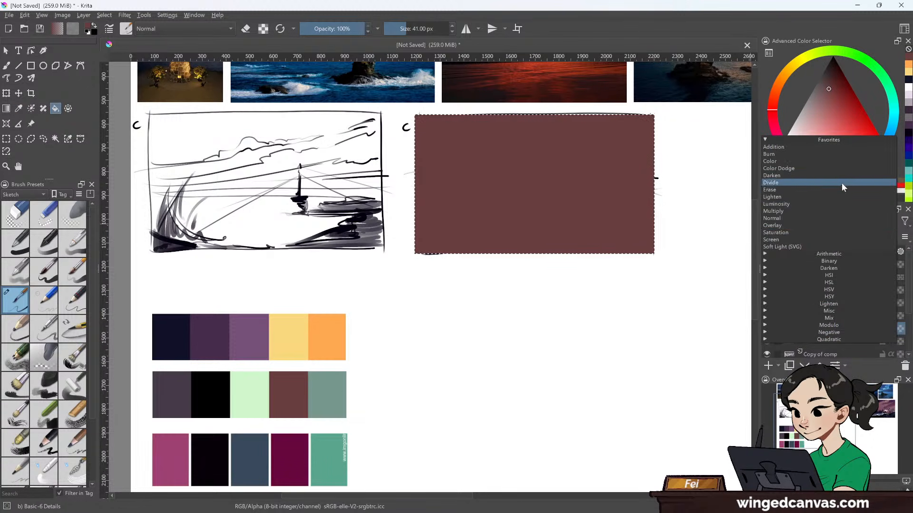
pyautogui.click(834, 162)
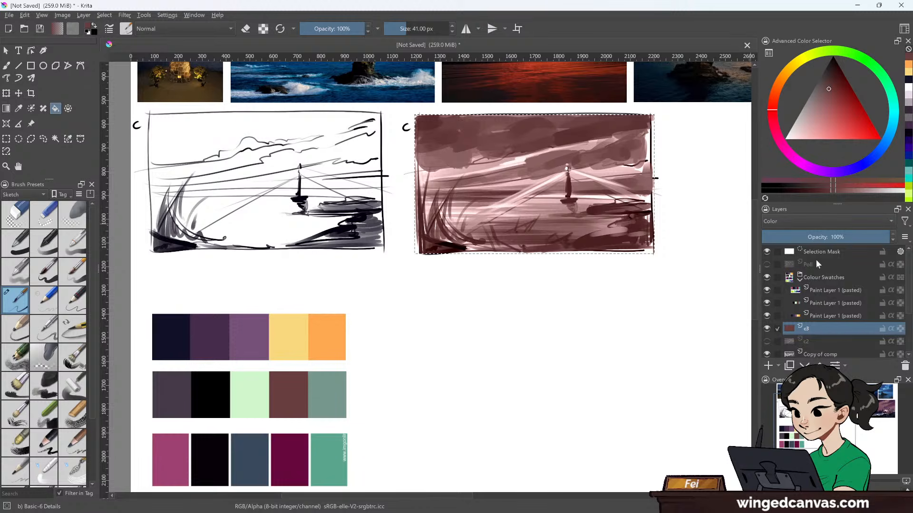
# - Sample the pale green swatch from the second palette and switch to the freehand brush for painting on layer c3
pyautogui.click(19, 108)
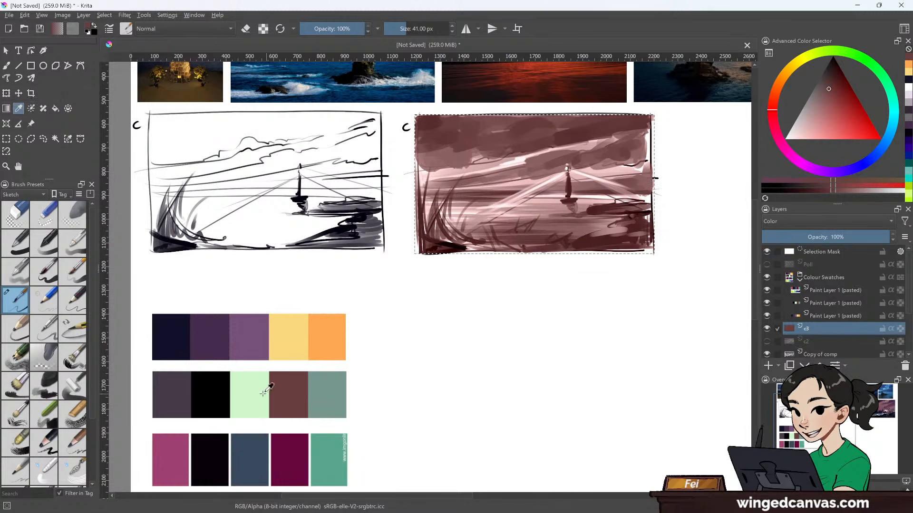
pyautogui.click(255, 392)
pyautogui.click(6, 66)
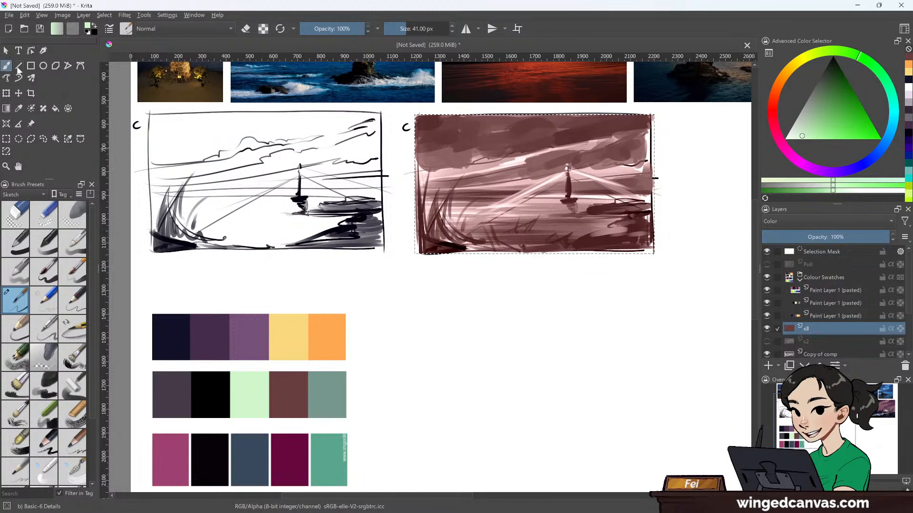
# - Brush the pale green over the lighthouse beams and the bright sky and horizon bands of the reddish-brown thumbnail on layer c3
pyautogui.press(']')
pyautogui.press(']')
pyautogui.press(']')
pyautogui.press(']')
pyautogui.press(']')
pyautogui.press(']')
pyautogui.press(']')
pyautogui.press(']')
pyautogui.press(']')
pyautogui.press(']')
pyautogui.press(']')
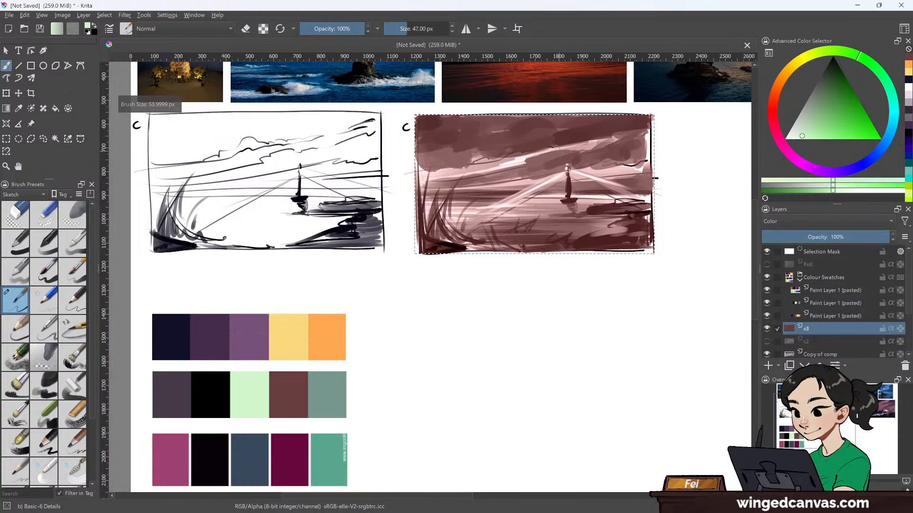
pyautogui.moveTo(429, 178); pyautogui.dragTo(525, 158)
pyautogui.press('[')
pyautogui.press('[')
pyautogui.press('[')
pyautogui.press('[')
pyautogui.press('[')
pyautogui.press('[')
pyautogui.press('[')
pyautogui.press('[')
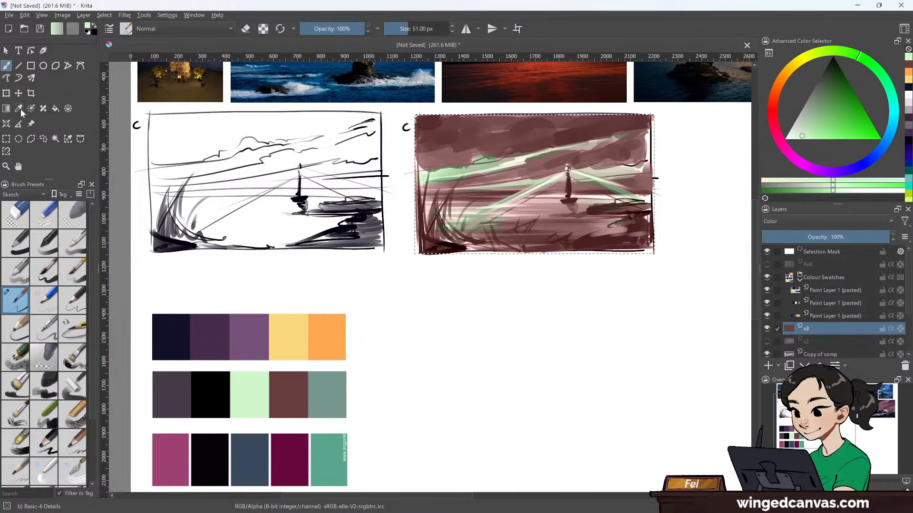
# - Sample the black swatch and paint it over the clouds and the foreground shore of the thumbnail on layer c3
pyautogui.keyDown('ctrl'); pyautogui.click(217, 395); pyautogui.keyUp('ctrl')
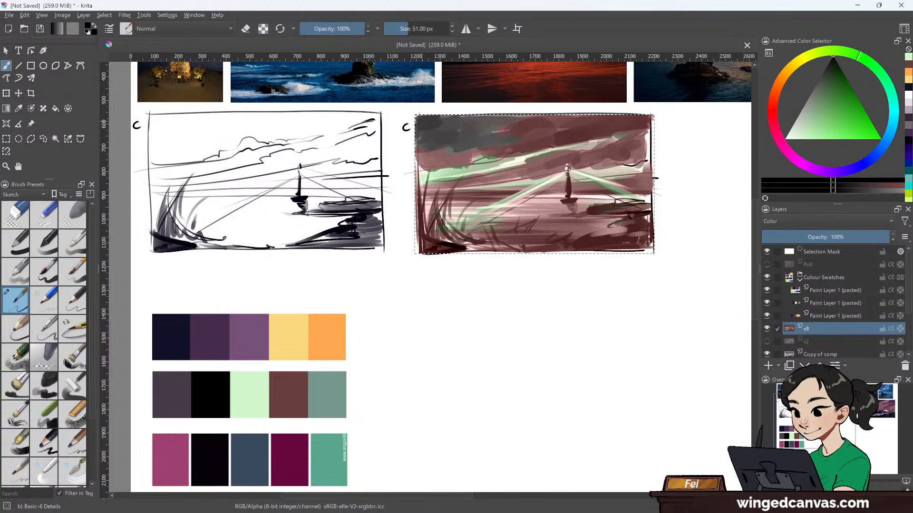
pyautogui.moveTo(574, 125); pyautogui.dragTo(625, 121)
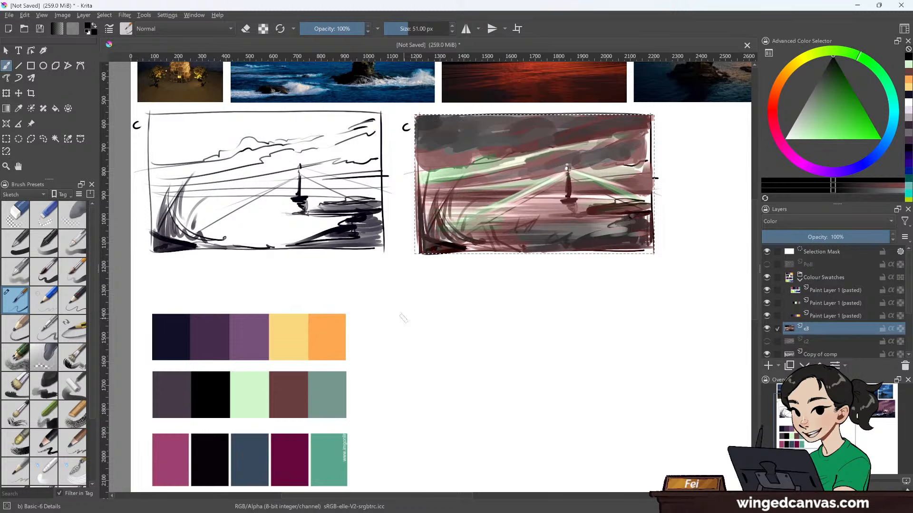
# - Compare the c3 color version with c2 by switching their visibility, then return to showing only c3
pyautogui.click(766, 328)
pyautogui.click(766, 341)
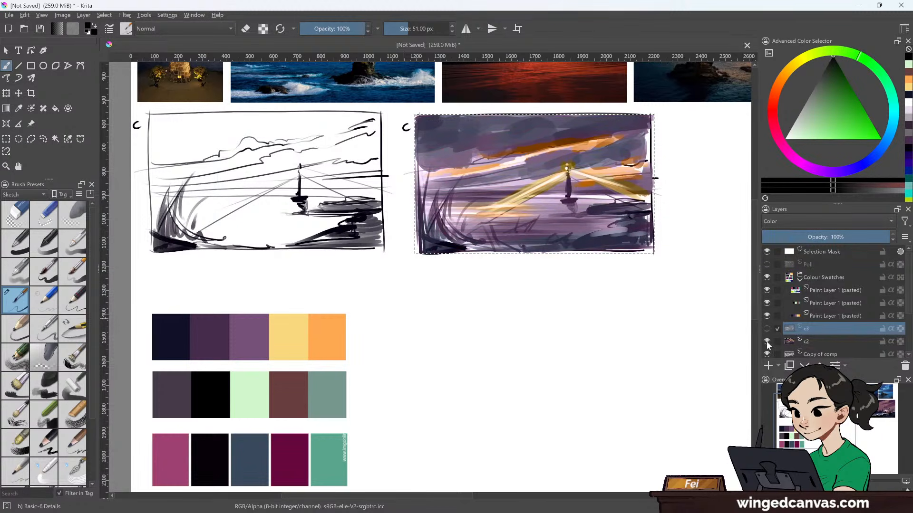
pyautogui.click(766, 341)
pyautogui.click(767, 329)
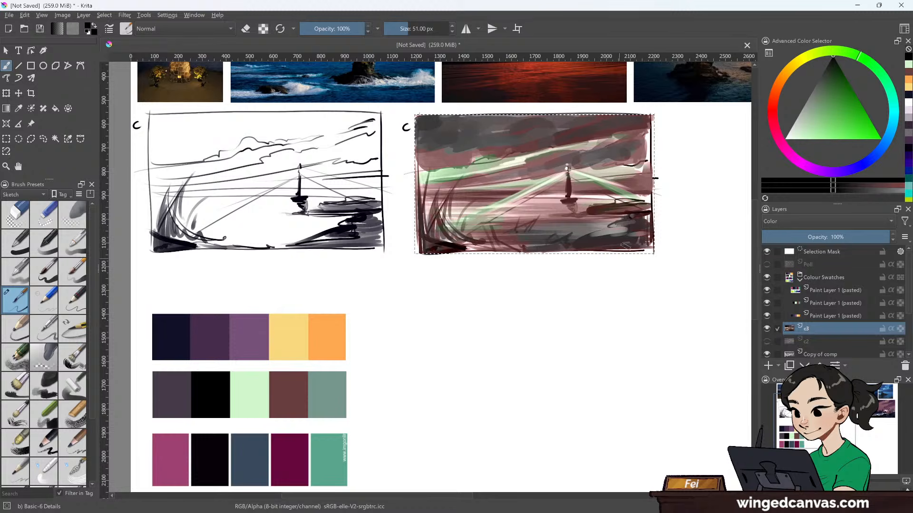
# - Hide layer c3 and add a new paint layer named c4 above it
pyautogui.click(767, 328)
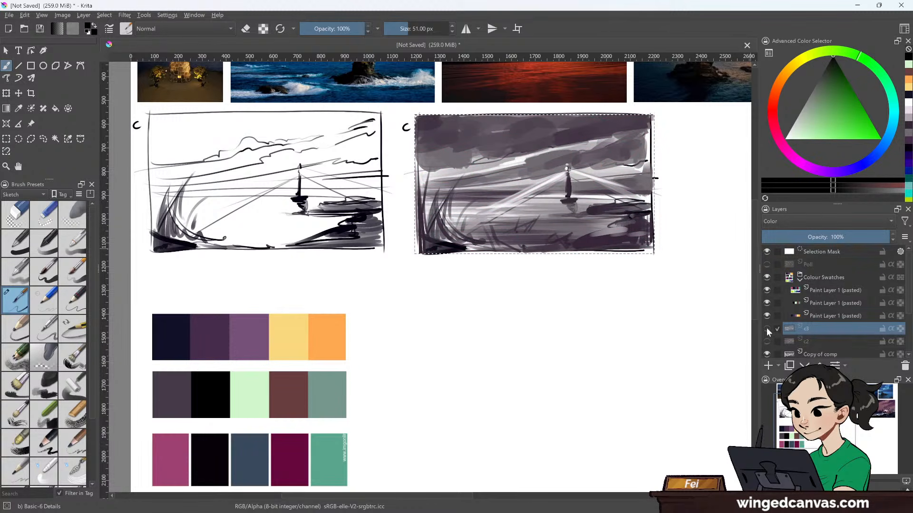
pyautogui.click(767, 366)
pyautogui.doubleClick(811, 329)
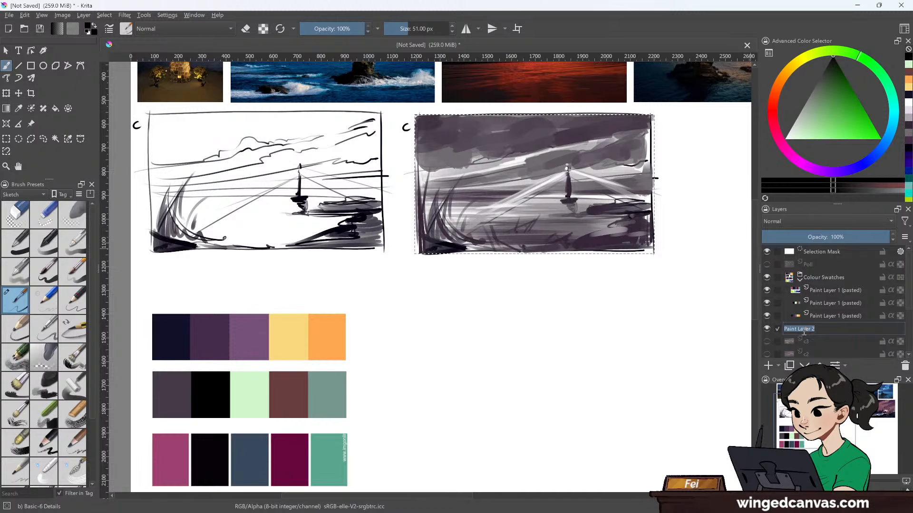
pyautogui.write('c4')
pyautogui.press('Return')
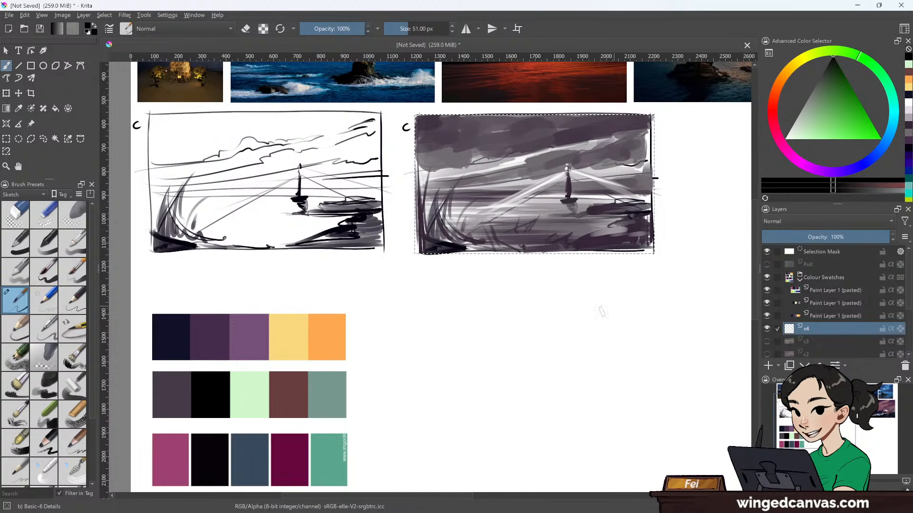
# - Fill the selected thumbnail on layer c4 with the blue-violet oval swatch and set the layer's blending mode to Color
pyautogui.scroll(1, 328, 394)
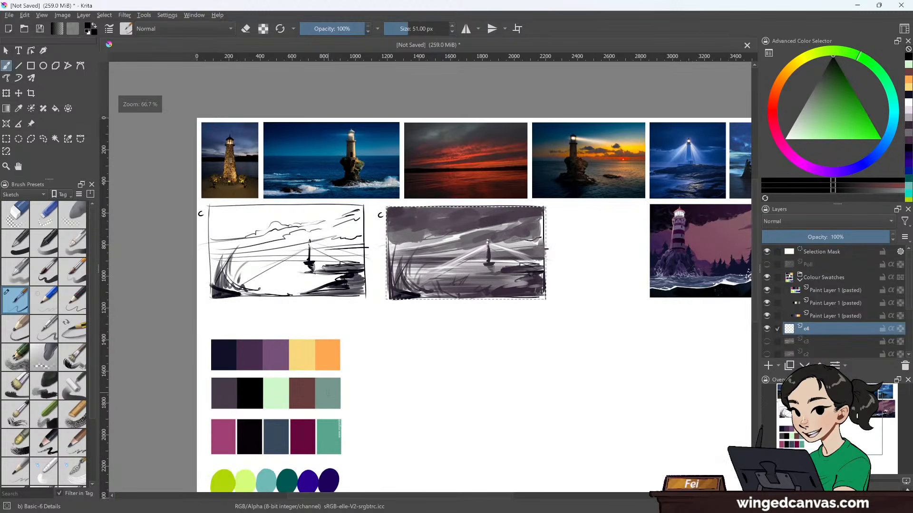
pyautogui.moveTo(438, 392); pyautogui.dragTo(403, 366)
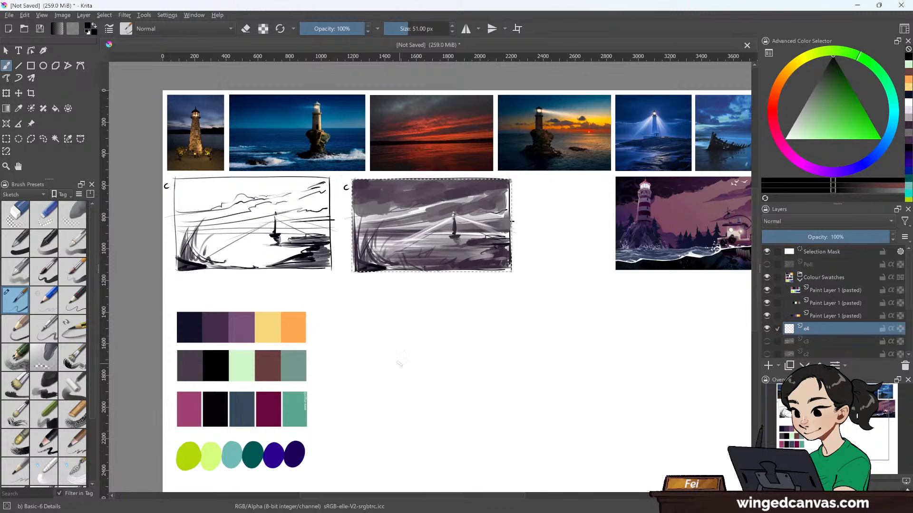
pyautogui.press('p')
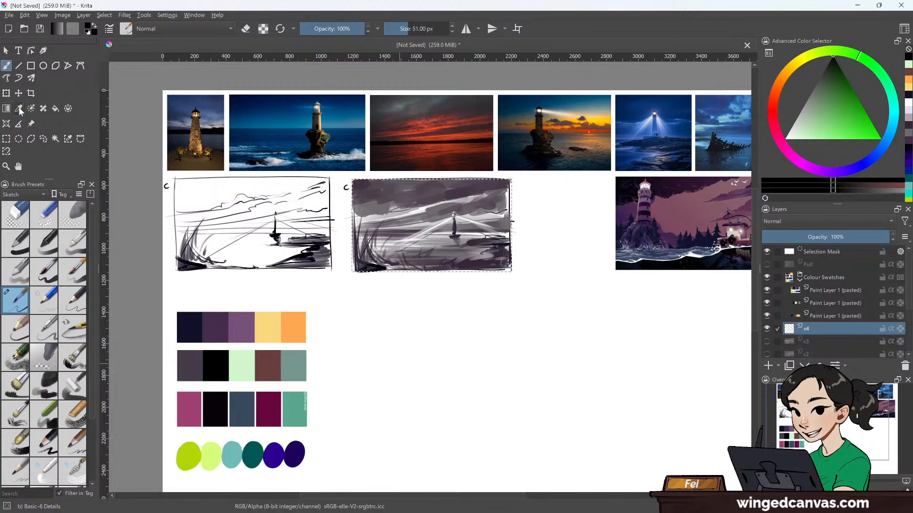
pyautogui.click(285, 455)
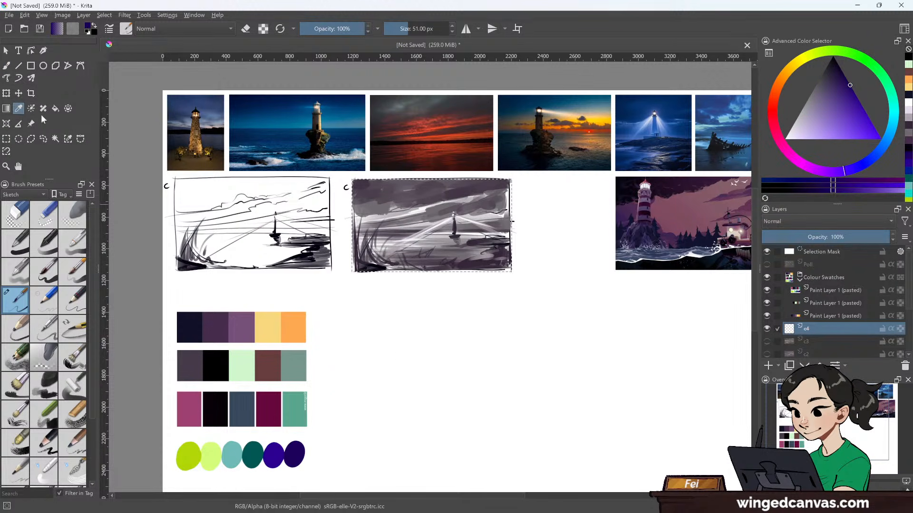
pyautogui.click(275, 454)
pyautogui.click(55, 108)
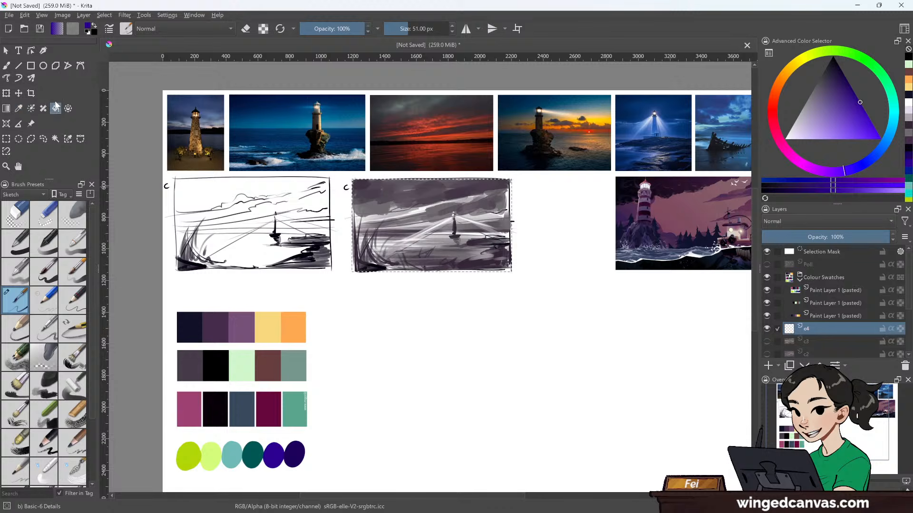
pyautogui.click(433, 194)
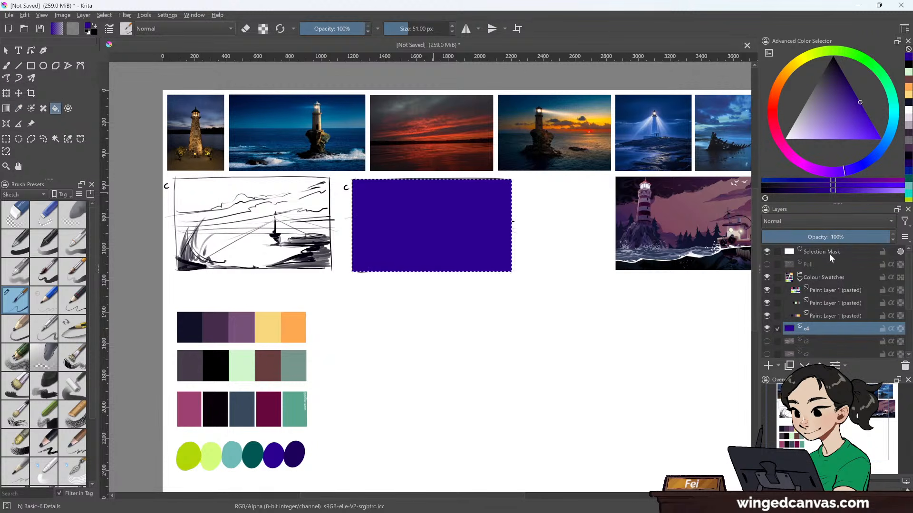
pyautogui.click(832, 222)
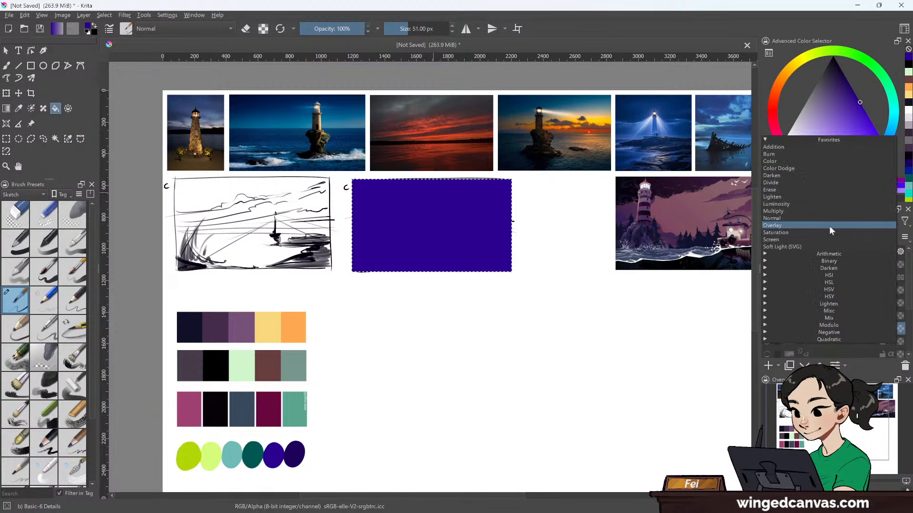
pyautogui.click(821, 161)
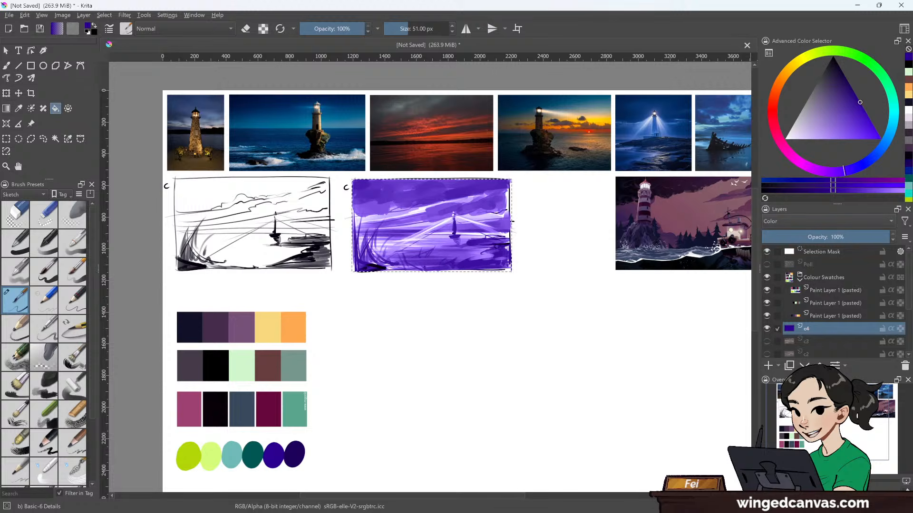
# - Sample the darkest indigo oval swatch and paint it over the thumbnail's sky and outer areas with a 154 px brush
pyautogui.scroll(1, 496, 254)
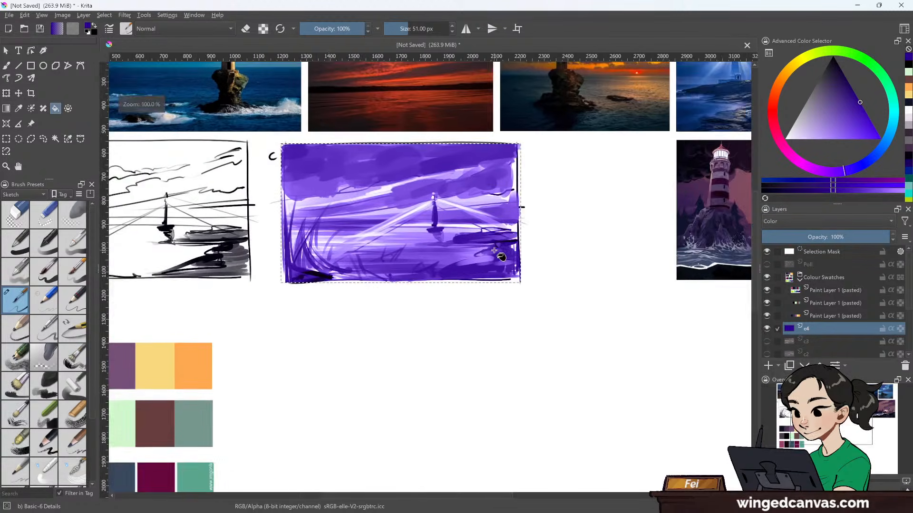
pyautogui.moveTo(515, 230); pyautogui.dragTo(638, 273)
pyautogui.scroll(-2, 462, 199)
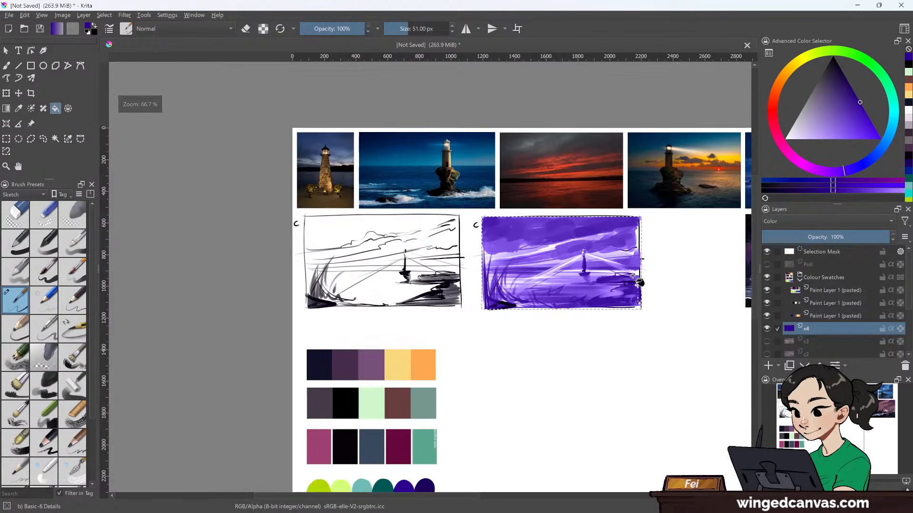
pyautogui.scroll(1, 455, 220)
pyautogui.moveTo(455, 220); pyautogui.dragTo(473, 219)
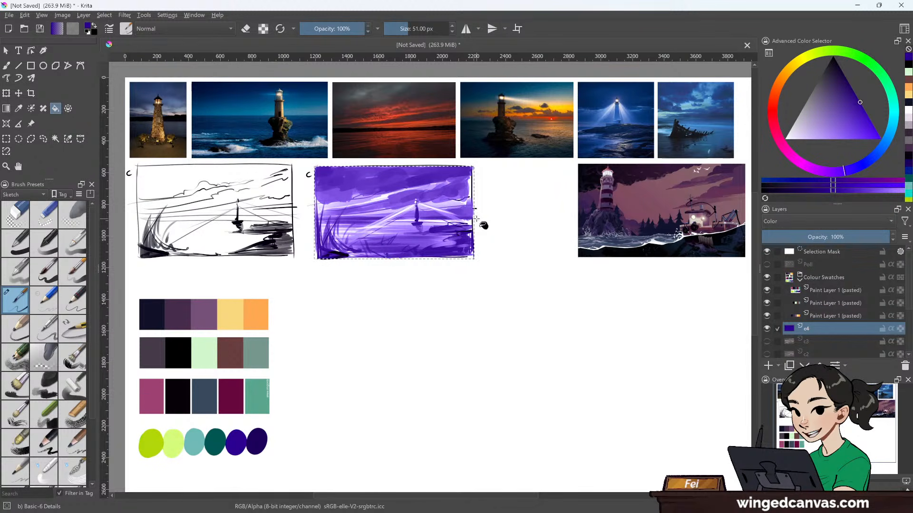
pyautogui.press('p')
pyautogui.click(259, 435)
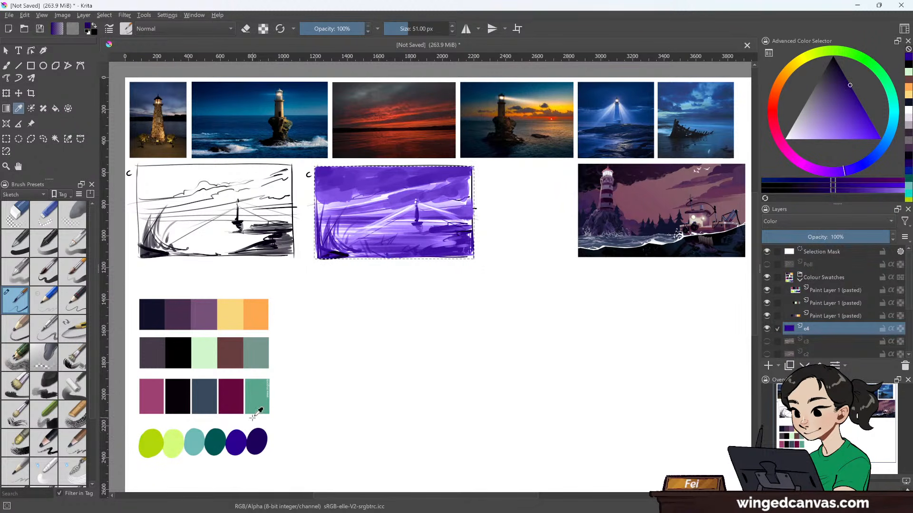
pyautogui.press('b')
pyautogui.press(']')
pyautogui.press(']')
pyautogui.press(']')
pyautogui.press(']')
pyautogui.press(']')
pyautogui.press(']')
pyautogui.press(']')
pyautogui.press(']')
pyautogui.press(']')
pyautogui.press(']')
pyautogui.press(']')
pyautogui.press(']')
pyautogui.press(']')
pyautogui.press(']')
pyautogui.press(']')
pyautogui.press(']')
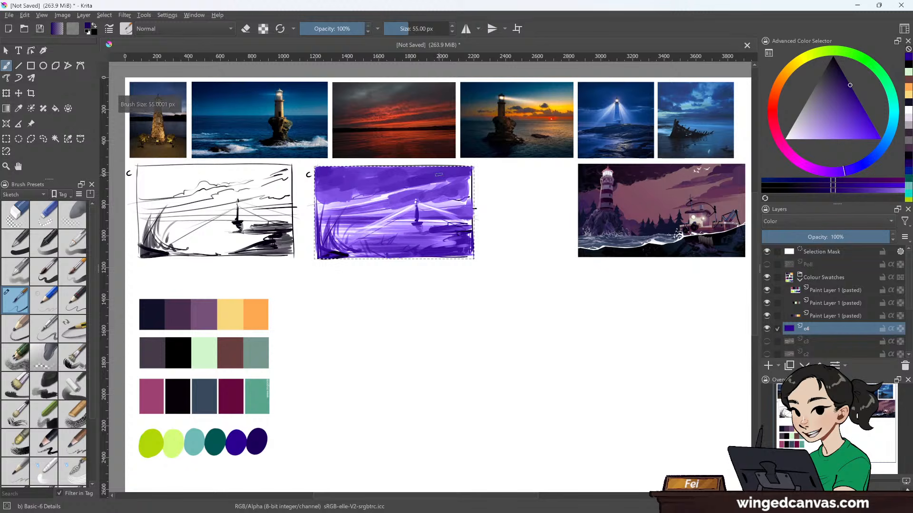
pyautogui.moveTo(338, 180); pyautogui.dragTo(329, 165)
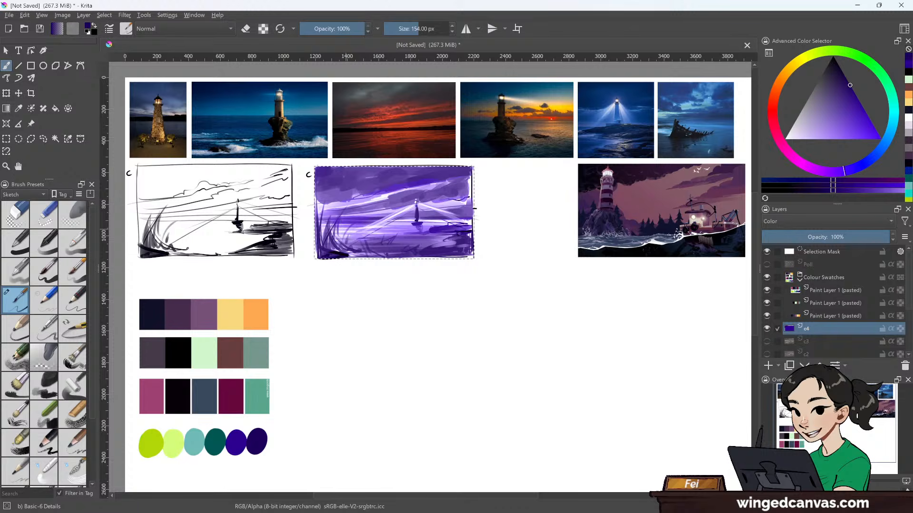
# - Sample the dark teal oval swatch and paint it over the water and the streaks between the clouds
pyautogui.click(18, 108)
pyautogui.click(216, 440)
pyautogui.click(7, 66)
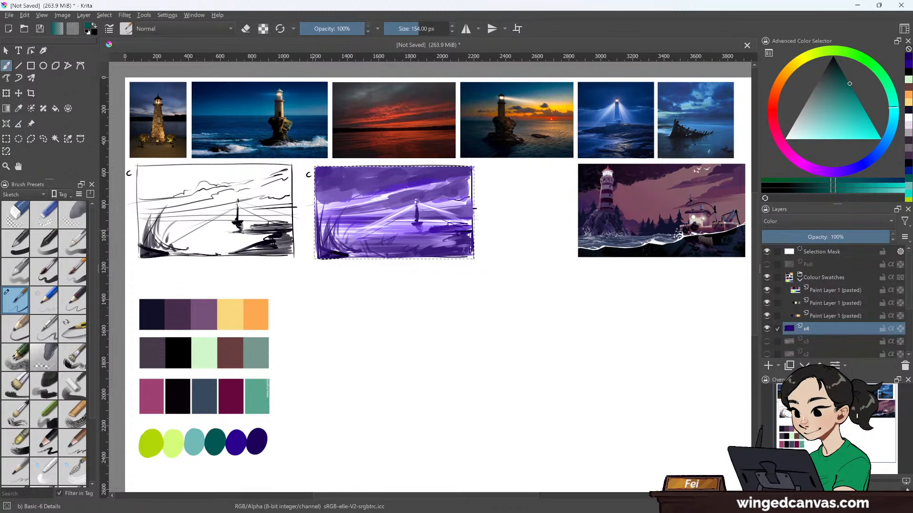
pyautogui.moveTo(324, 229); pyautogui.dragTo(400, 232)
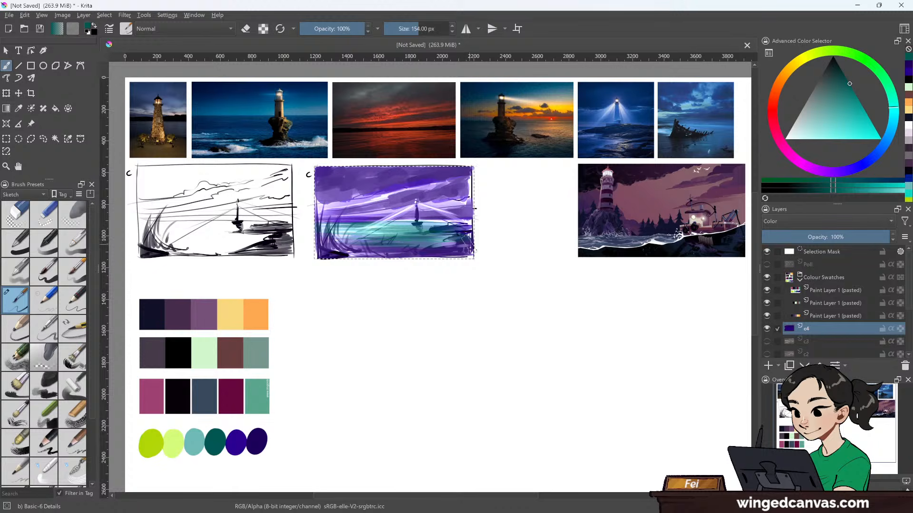
pyautogui.moveTo(347, 261); pyautogui.dragTo(331, 263)
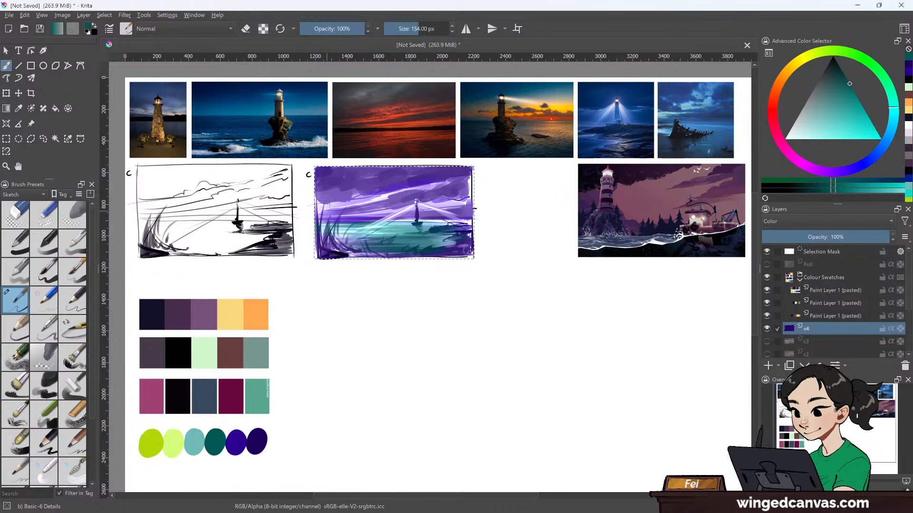
pyautogui.moveTo(361, 197); pyautogui.dragTo(407, 195)
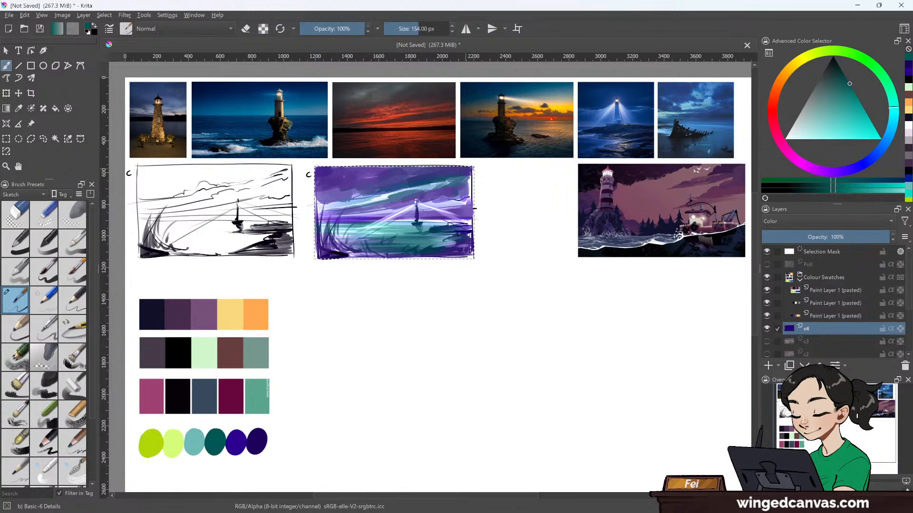
pyautogui.moveTo(444, 229); pyautogui.dragTo(474, 228)
# - Sample the light lime oval swatch and paint it along both lighthouse beams
pyautogui.click(19, 109)
pyautogui.click(172, 442)
pyautogui.click(7, 67)
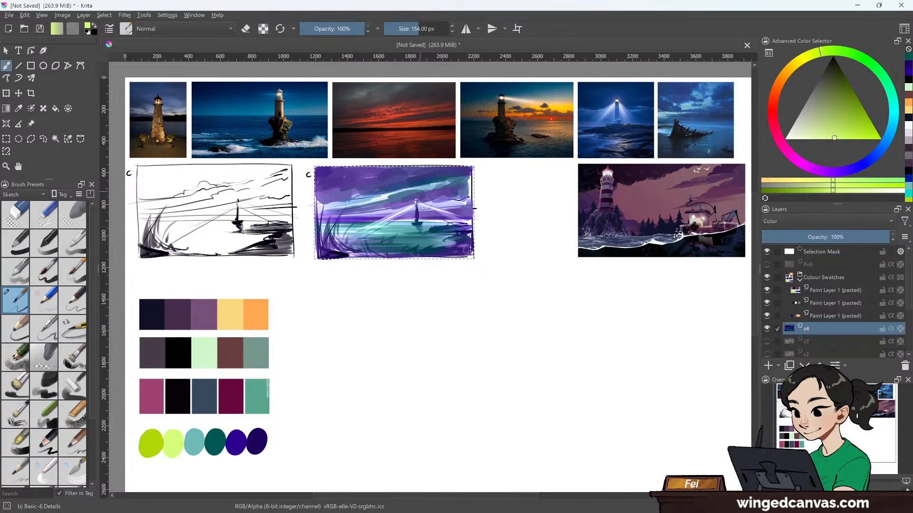
pyautogui.moveTo(416, 205)
pyautogui.mouseDown()
pyautogui.moveTo(338, 235)
pyautogui.moveTo(472, 219)
pyautogui.mouseUp()
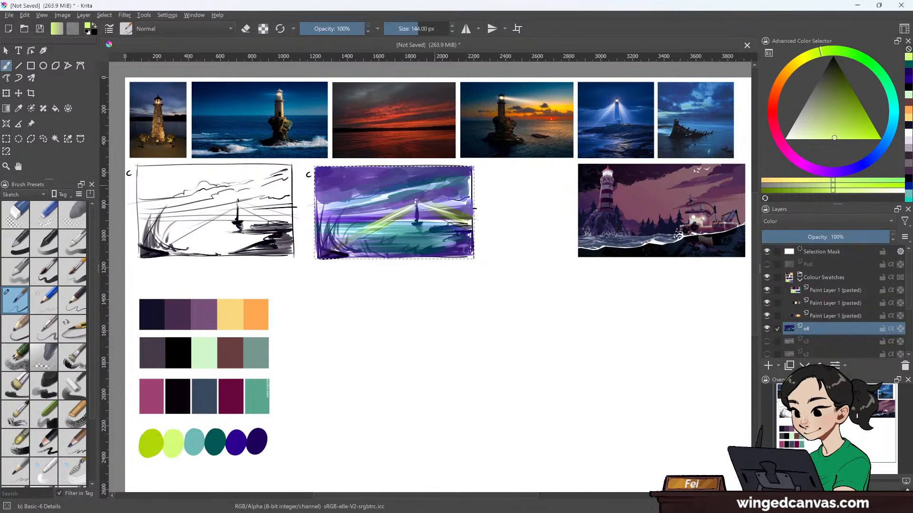
# - Reduce the brush to 41 px and paint lime highlights along the diagonal bright streaks in the sky
pyautogui.press('[')
pyautogui.press('[')
pyautogui.press('[')
pyautogui.press('[')
pyautogui.press('[')
pyautogui.press('[')
pyautogui.press('[')
pyautogui.press('[')
pyautogui.press('[')
pyautogui.press('[')
pyautogui.press('[')
pyautogui.press('[')
pyautogui.press('[')
pyautogui.press('[')
pyautogui.press('[')
pyautogui.press('[')
pyautogui.press('[')
pyautogui.press('[')
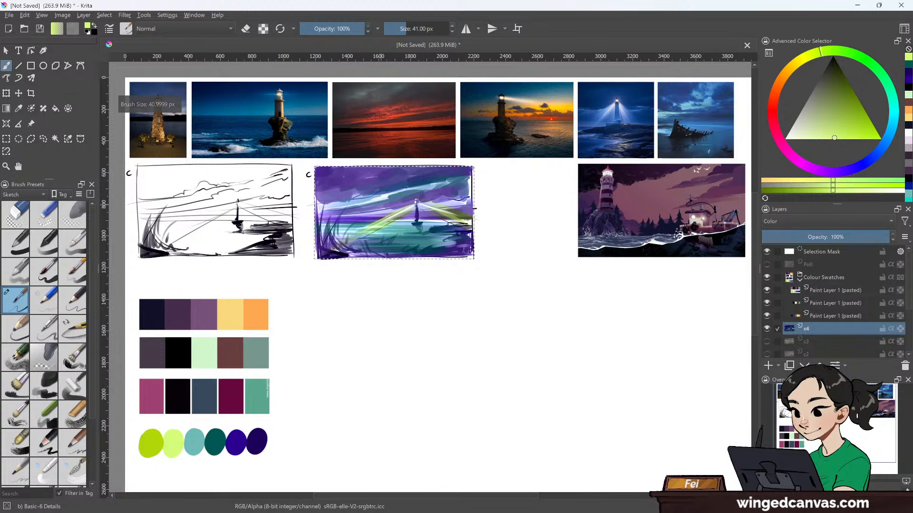
pyautogui.moveTo(352, 206); pyautogui.dragTo(440, 183)
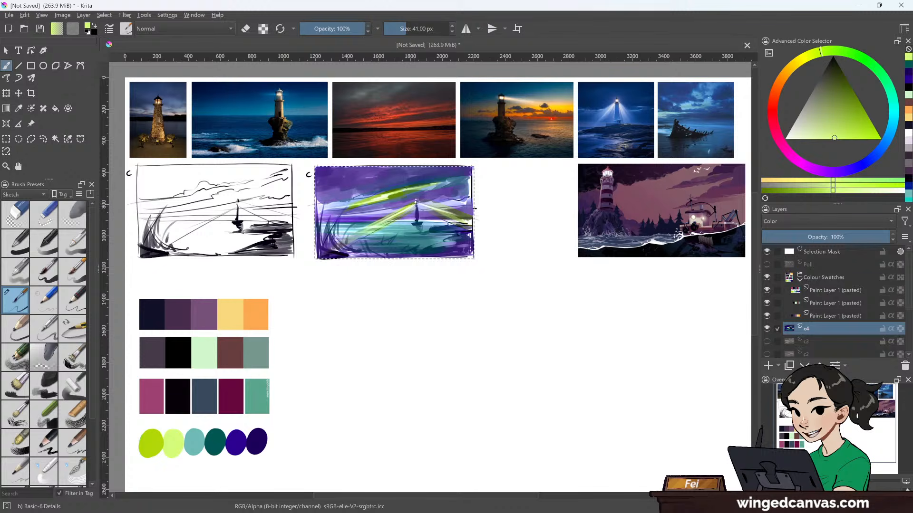
pyautogui.moveTo(357, 205); pyautogui.dragTo(318, 209)
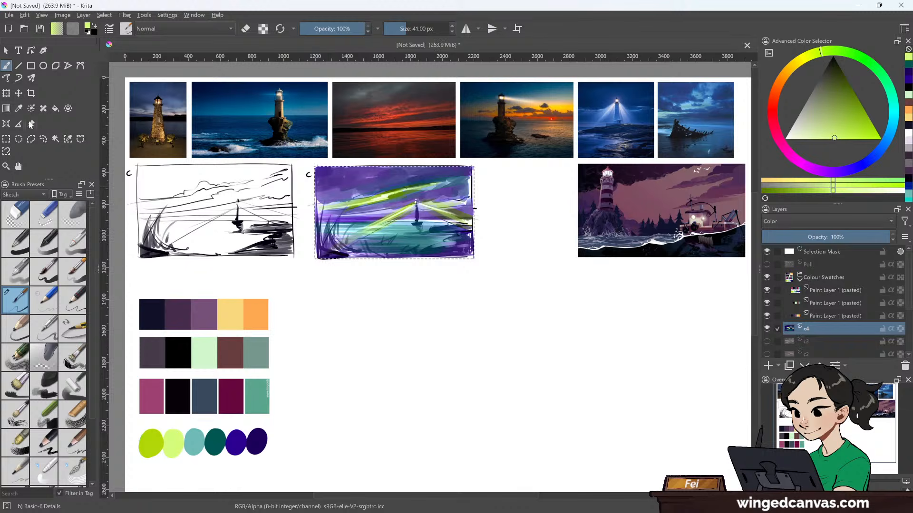
# - Sample the light aqua oval swatch and paint it over parts of the lime sky streaks and the water
pyautogui.click(19, 109)
pyautogui.click(196, 438)
pyautogui.press('b')
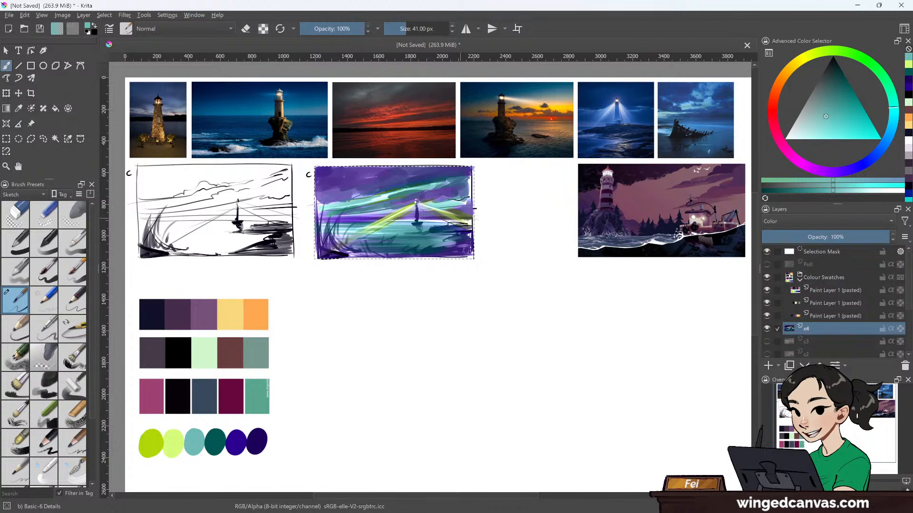
# - Sample the darkest indigo oval swatch, enlarge the brush to 90 px and paint it over the clouds and foreground
pyautogui.press('p')
pyautogui.click(261, 440)
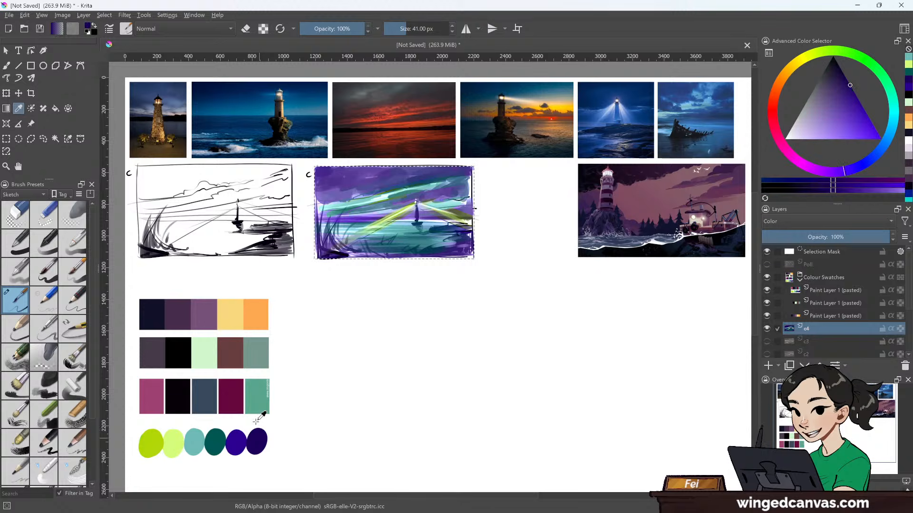
pyautogui.click(11, 67)
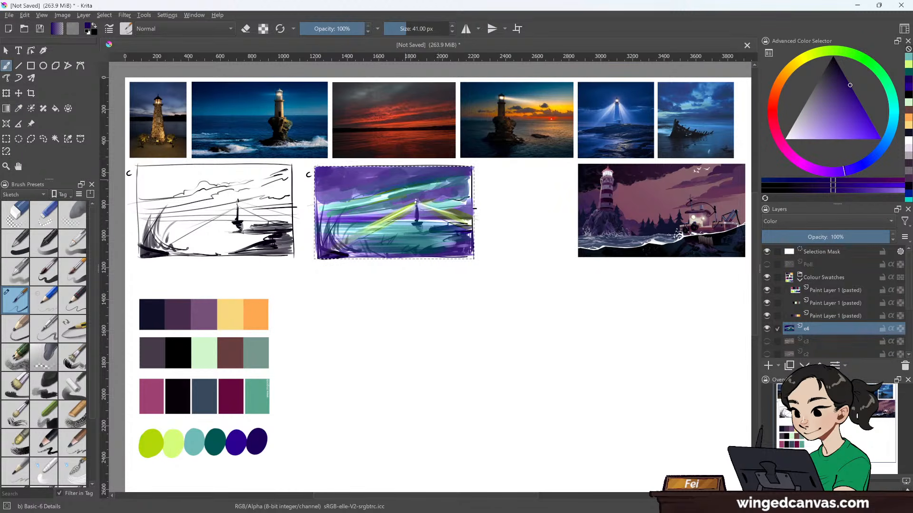
pyautogui.press(']')
pyautogui.press(']')
pyautogui.press(']')
pyautogui.press(']')
pyautogui.press(']')
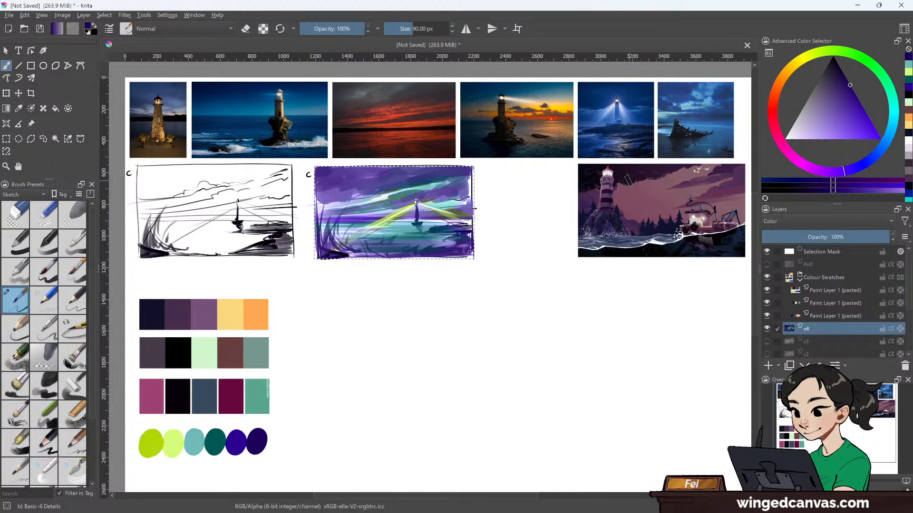
# - Sample the black swatch and paint it over the upper clouds and the dark foreground of the thumbnail
pyautogui.press('p')
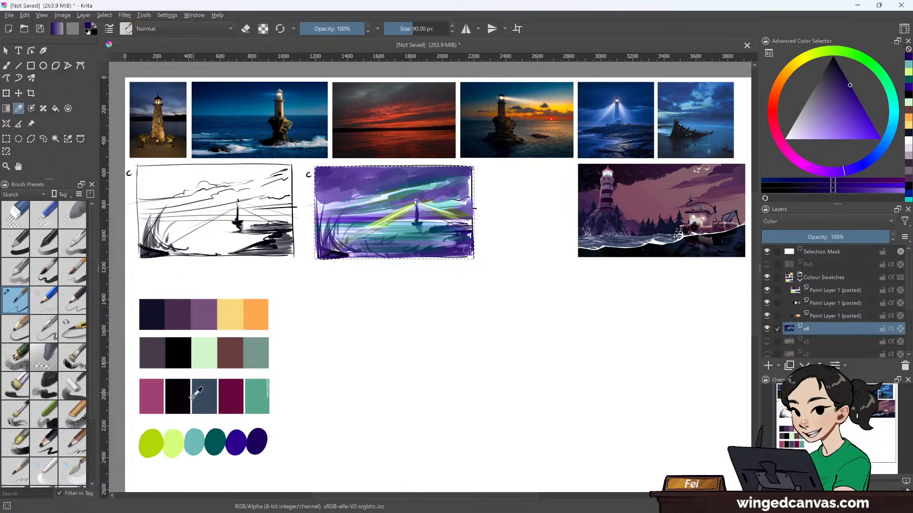
pyautogui.click(183, 395)
pyautogui.press('b')
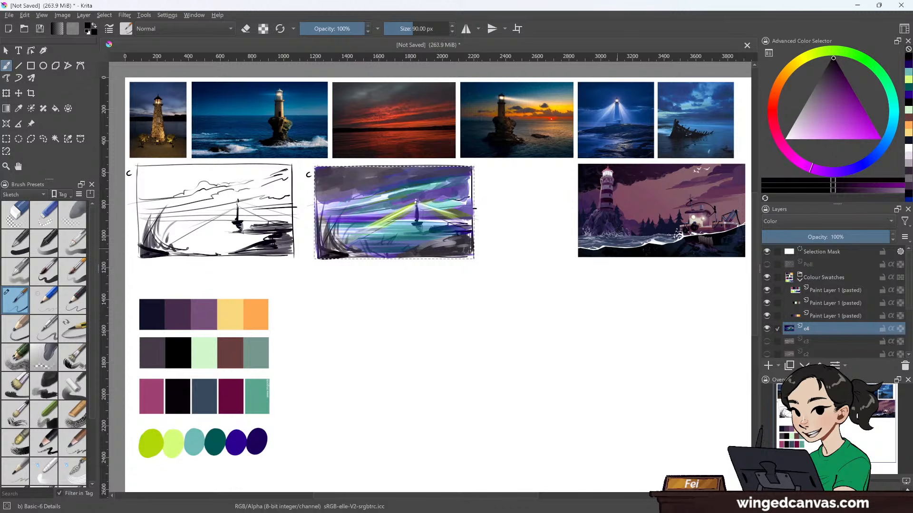
# - Compare the c4, c3 and c2 color variations by showing them one at a time over the thumbnail
pyautogui.click(767, 328)
pyautogui.click(768, 329)
pyautogui.click(765, 341)
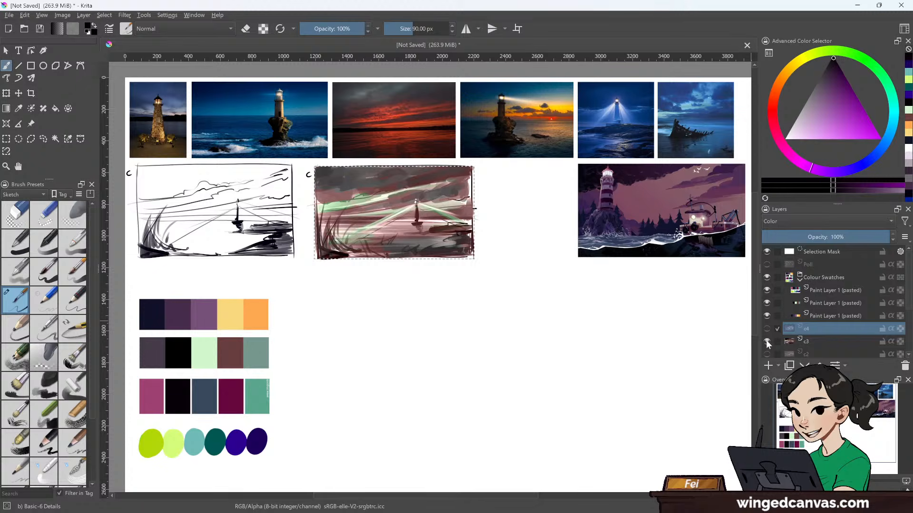
pyautogui.click(766, 340)
pyautogui.click(766, 355)
pyautogui.click(766, 354)
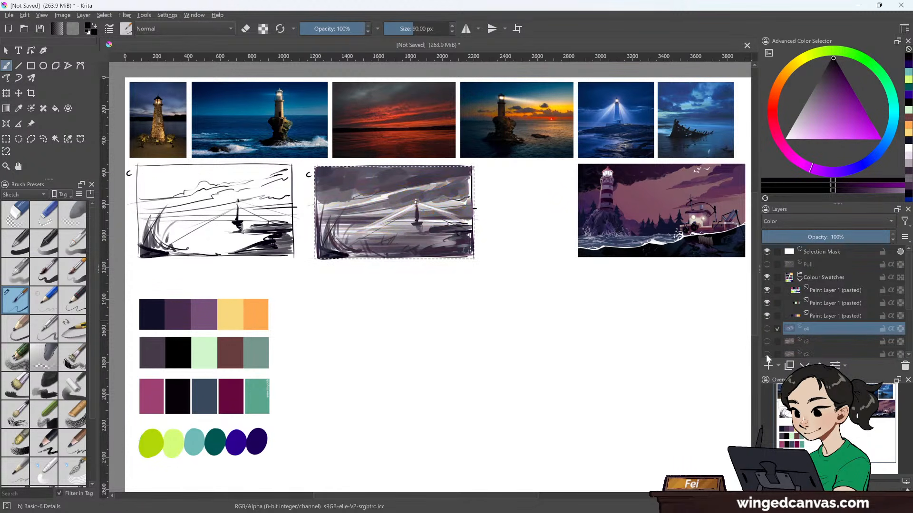
pyautogui.click(766, 329)
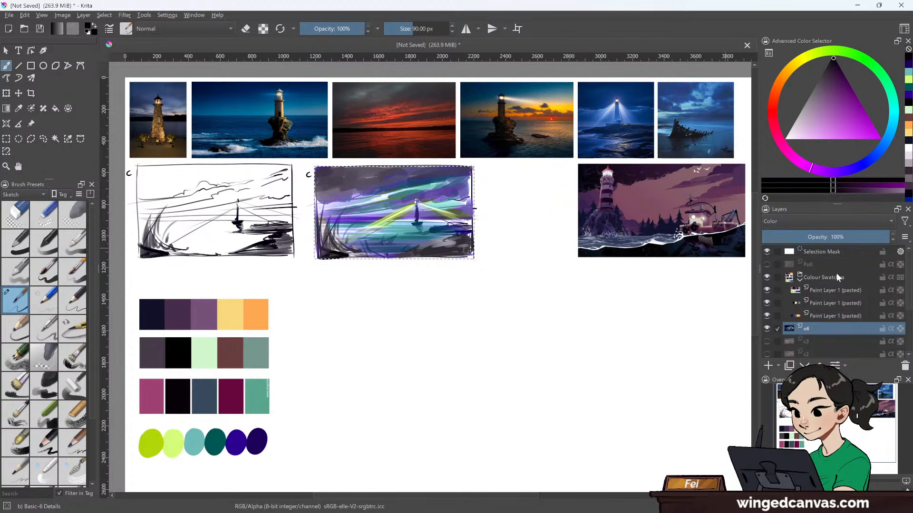
# - Deselect the thumbnail area, show layers c3 and c2, and move c3 into the empty space below the colored thumbnail
pyautogui.click(837, 339)
pyautogui.press('t')
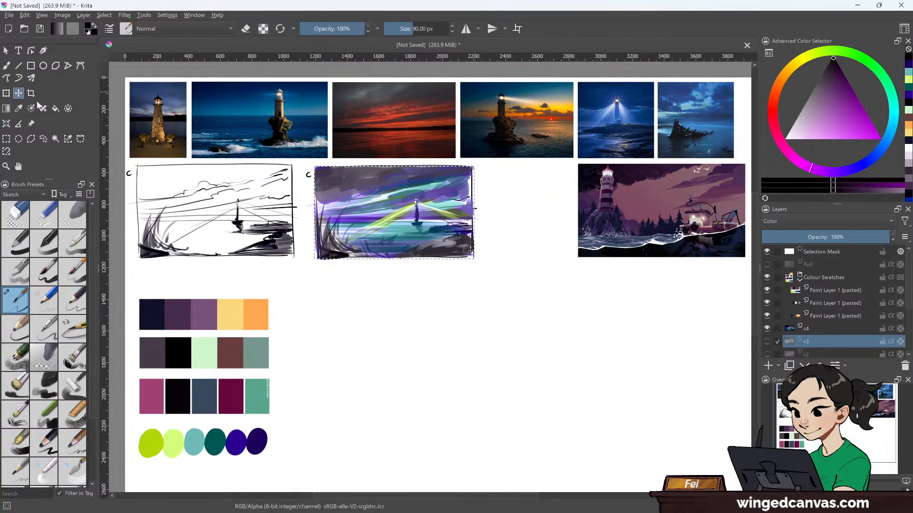
pyautogui.hotkey('ctrl', 'shift', 'a')
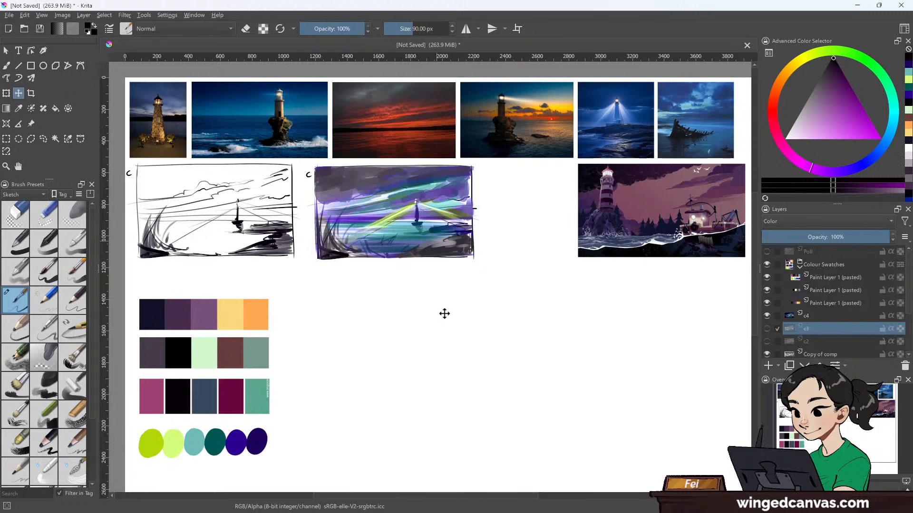
pyautogui.click(766, 329)
pyautogui.click(767, 341)
pyautogui.moveTo(418, 297); pyautogui.dragTo(419, 328)
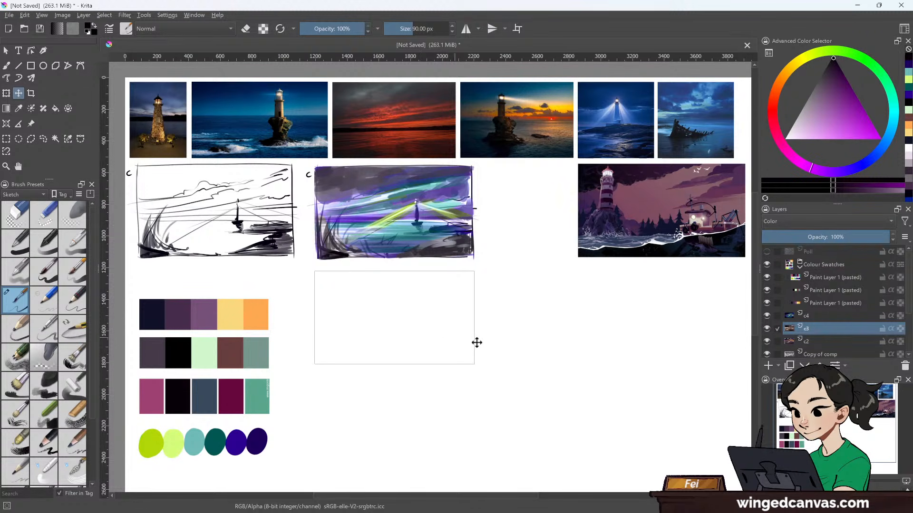
# - Move layer c2 down to the empty canvas below the space used by c3
pyautogui.click(811, 340)
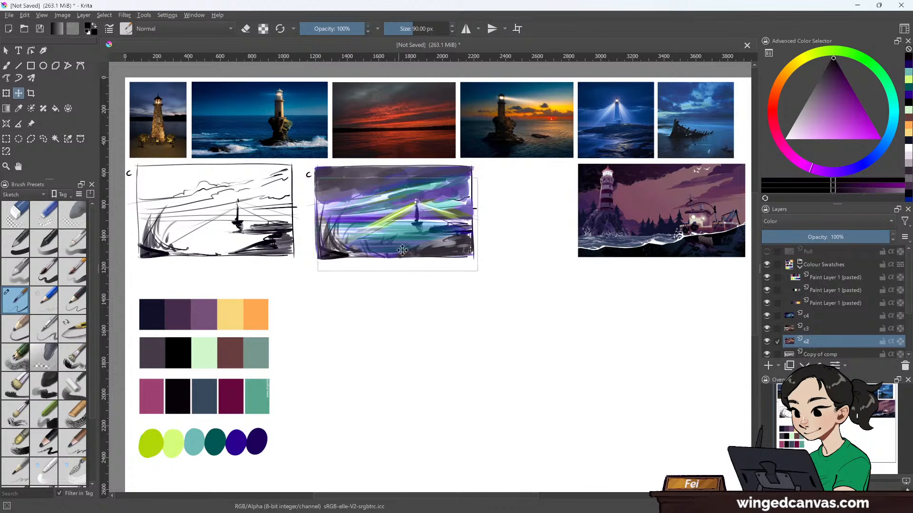
pyautogui.moveTo(397, 341)
pyautogui.mouseDown()
pyautogui.moveTo(395, 361)
pyautogui.moveTo(400, 350)
pyautogui.mouseUp()
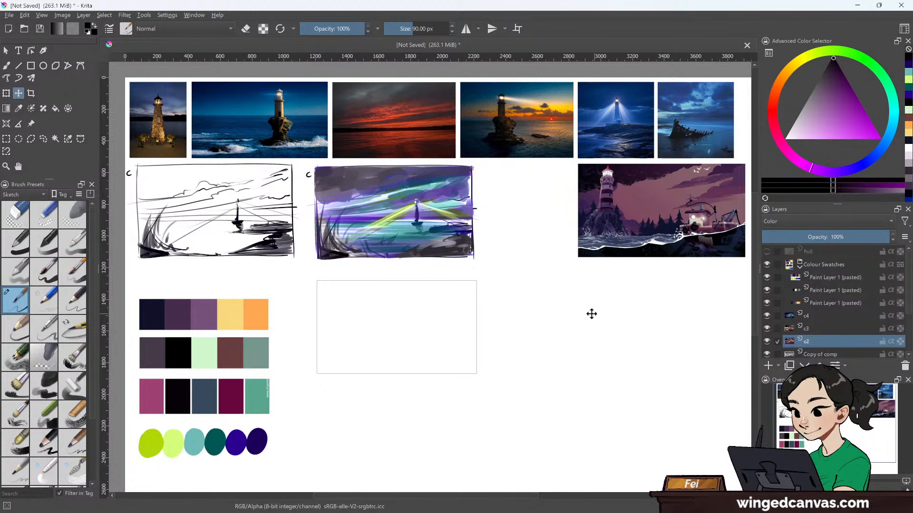
pyautogui.scroll(-1, 655, 334)
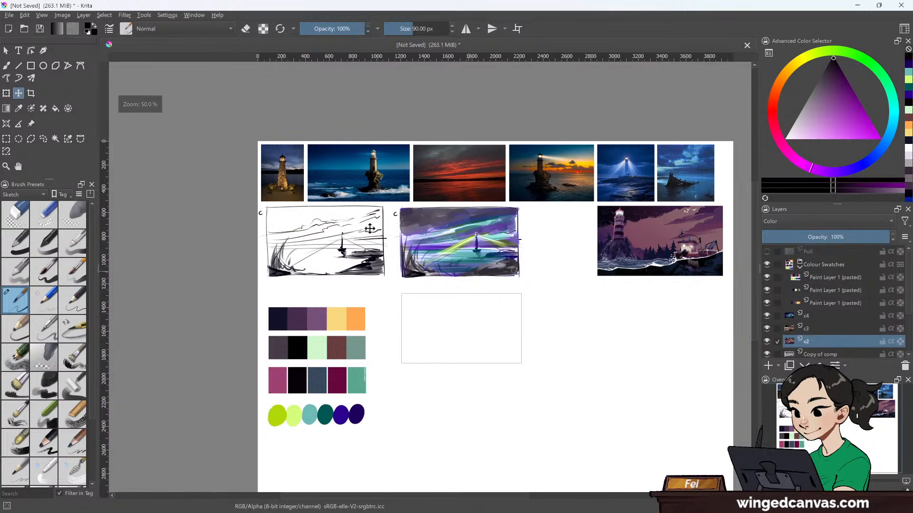
pyautogui.moveTo(479, 338); pyautogui.dragTo(479, 432)
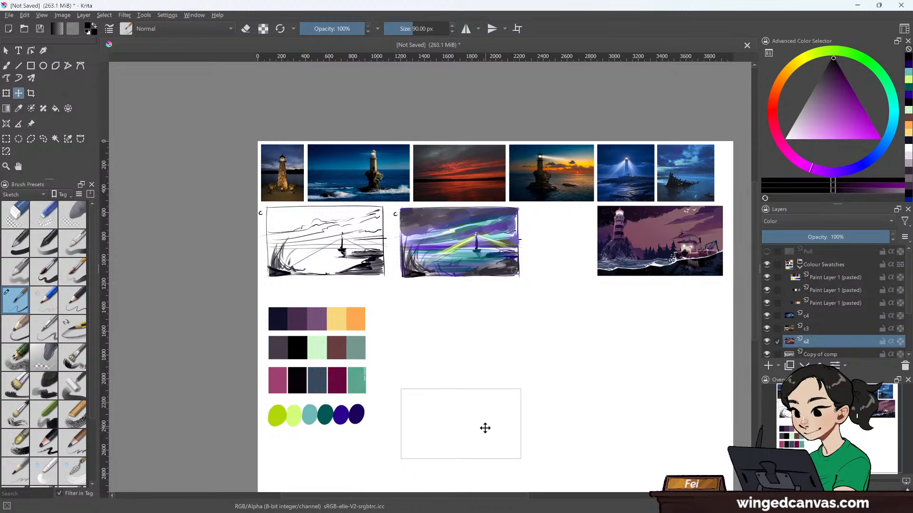
# - Set the blending mode of layers c2 and c3 to Normal
pyautogui.click(824, 352)
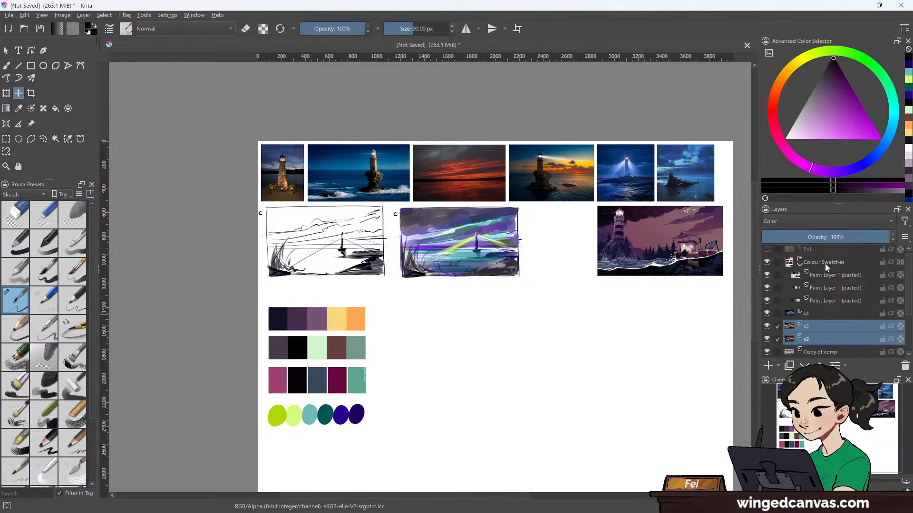
pyautogui.click(814, 221)
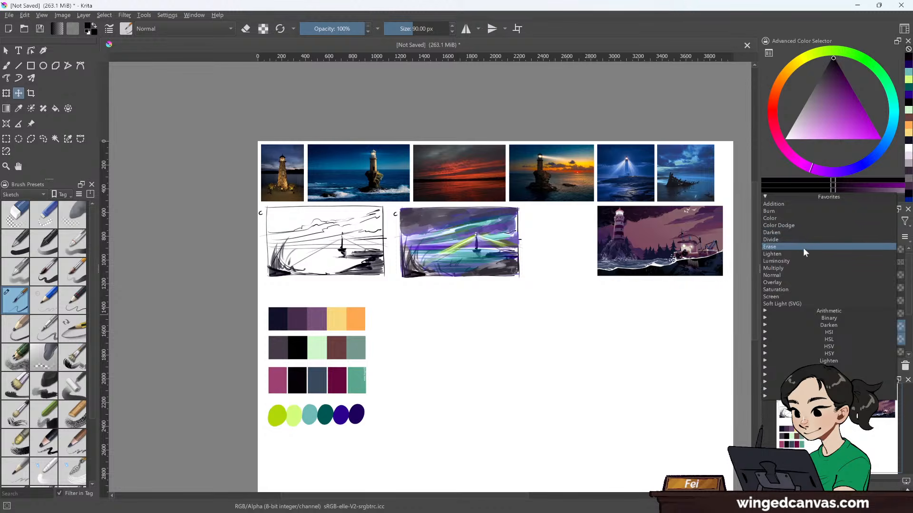
pyautogui.click(802, 276)
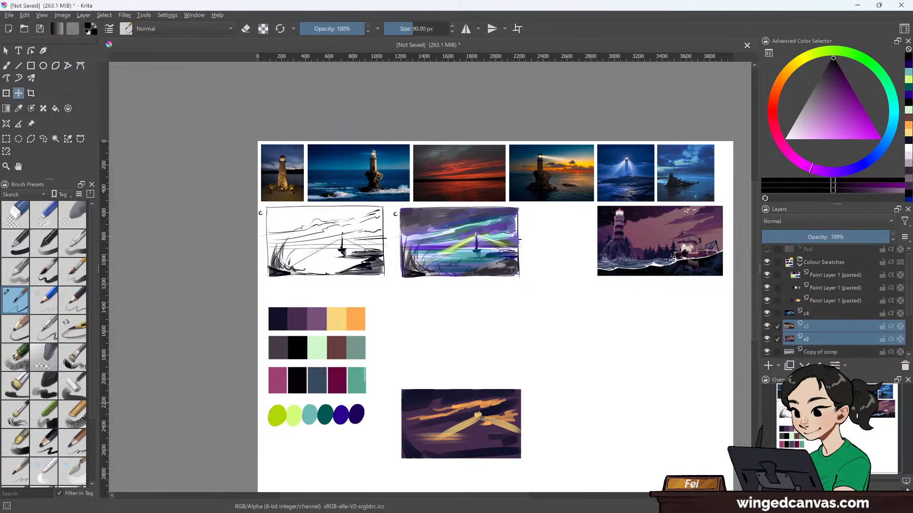
pyautogui.click(812, 313)
pyautogui.click(780, 329)
pyautogui.click(808, 221)
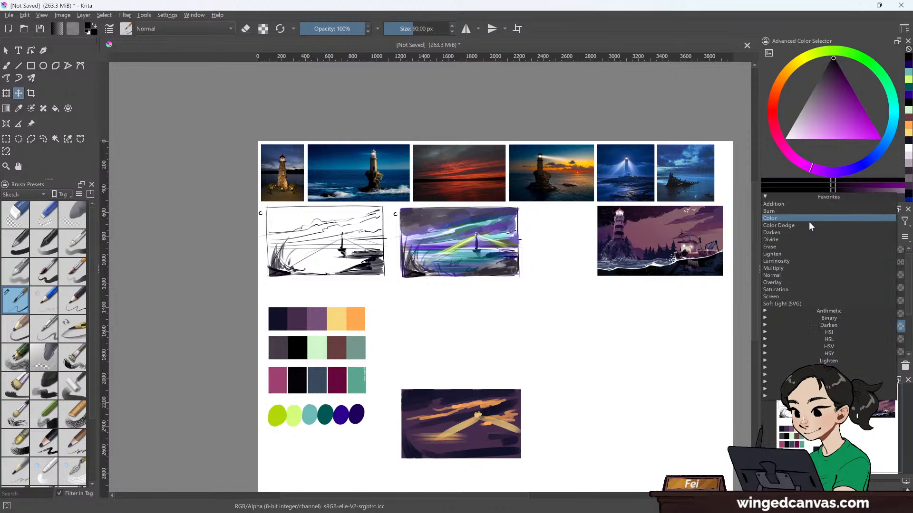
pyautogui.click(799, 276)
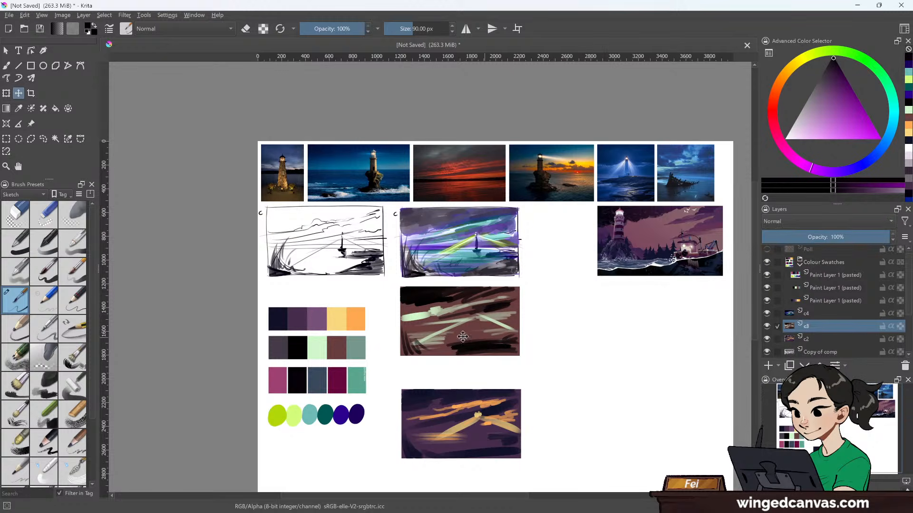
# - Nudge the c3 and c2 color blocks into an evenly spaced column beneath the colored thumbnail
pyautogui.moveTo(447, 332); pyautogui.dragTo(449, 339)
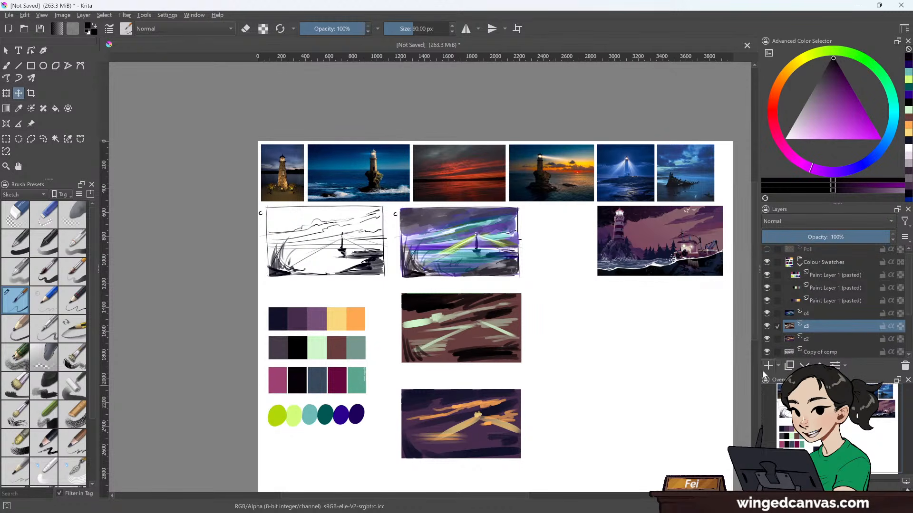
pyautogui.click(805, 338)
pyautogui.moveTo(544, 412); pyautogui.dragTo(544, 402)
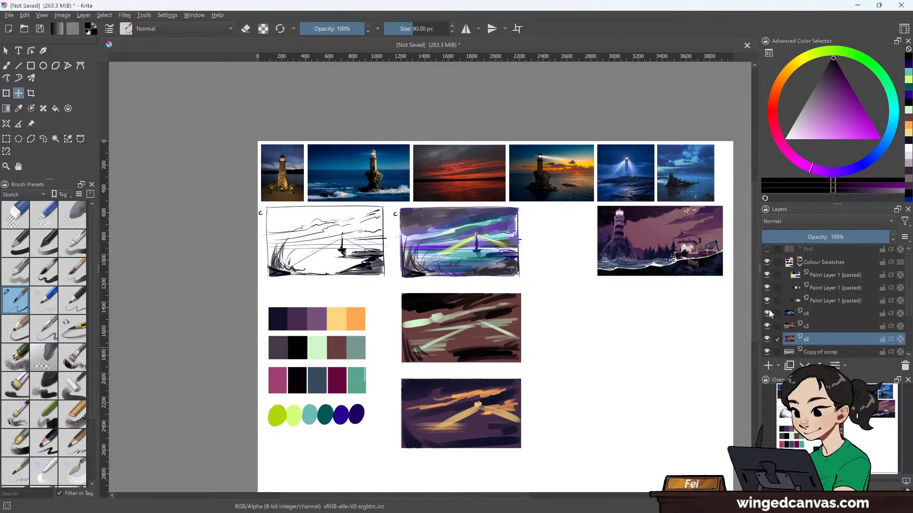
# - Check the Copy of comp layer by hiding and showing it, and set layer c4's blending mode to Normal
pyautogui.click(767, 352)
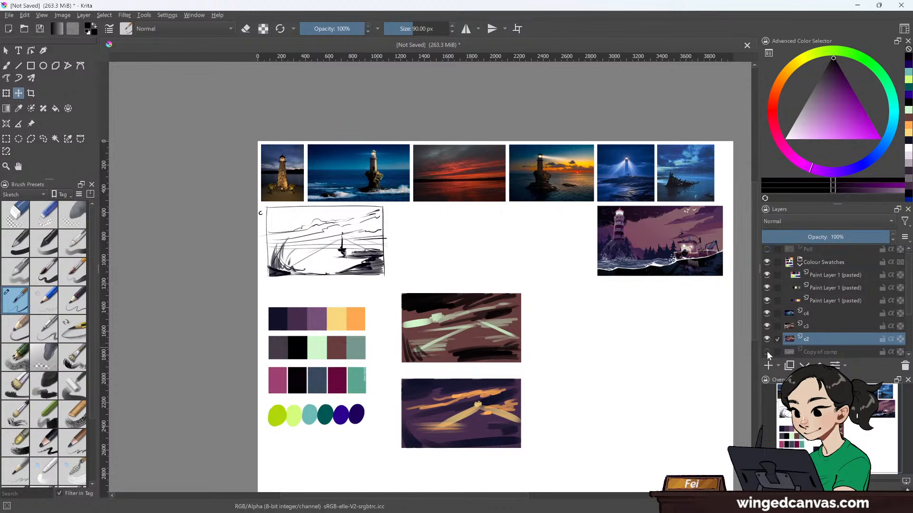
pyautogui.click(767, 352)
pyautogui.click(817, 317)
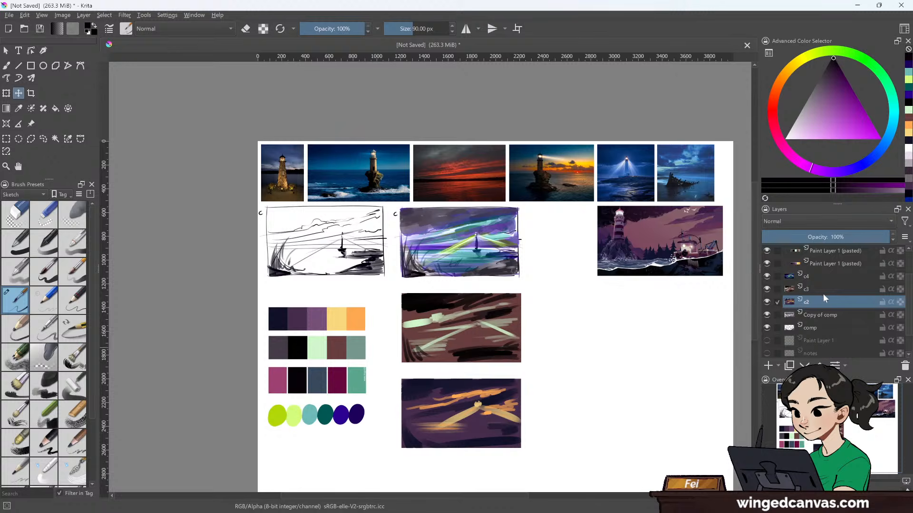
pyautogui.click(828, 276)
pyautogui.click(824, 222)
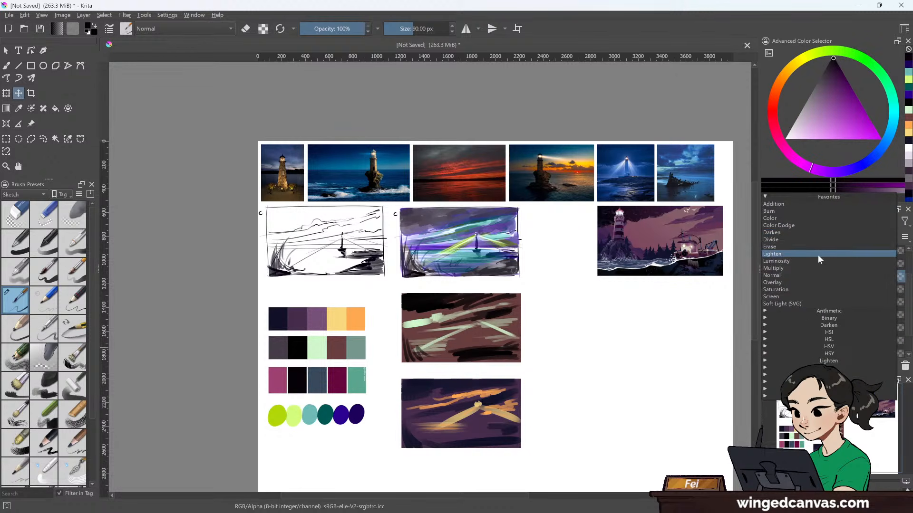
pyautogui.click(809, 282)
pyautogui.click(808, 221)
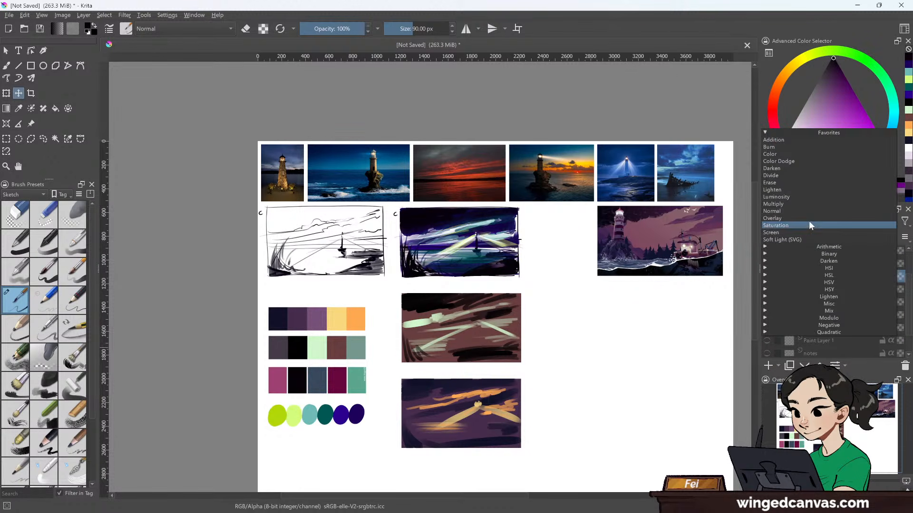
pyautogui.click(804, 211)
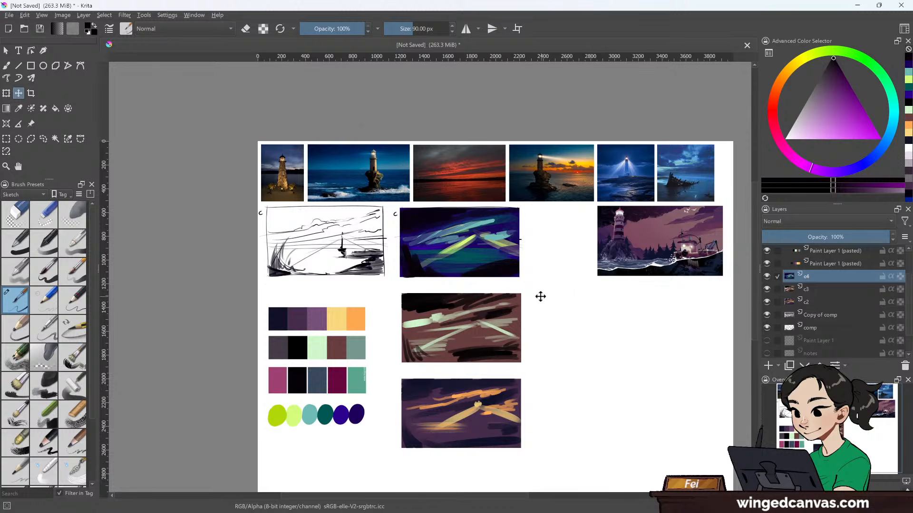
# - Sample the grey-green swatch and, on layer c3, paint it over the sky streaks, right beam and water with a 51 px brush
pyautogui.scroll(1, 540, 296)
pyautogui.scroll(-2, 542, 295)
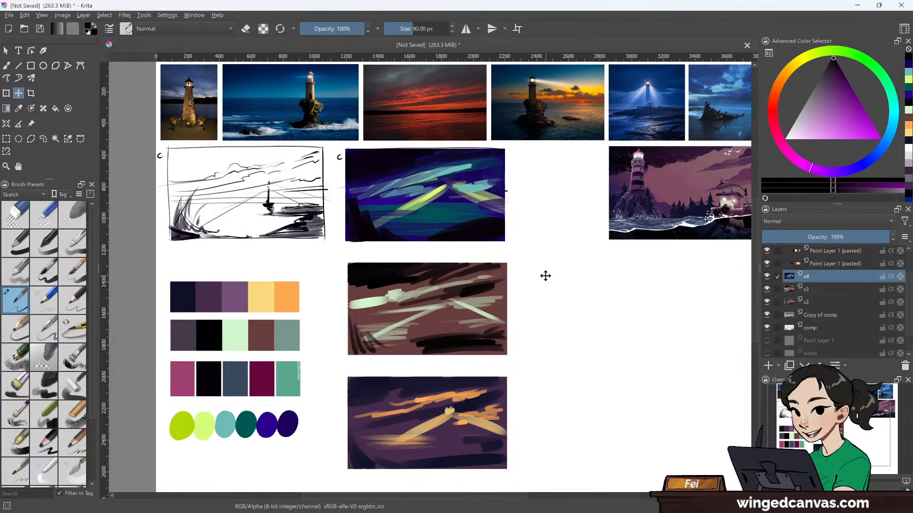
pyautogui.click(18, 108)
pyautogui.click(292, 333)
pyautogui.press('b')
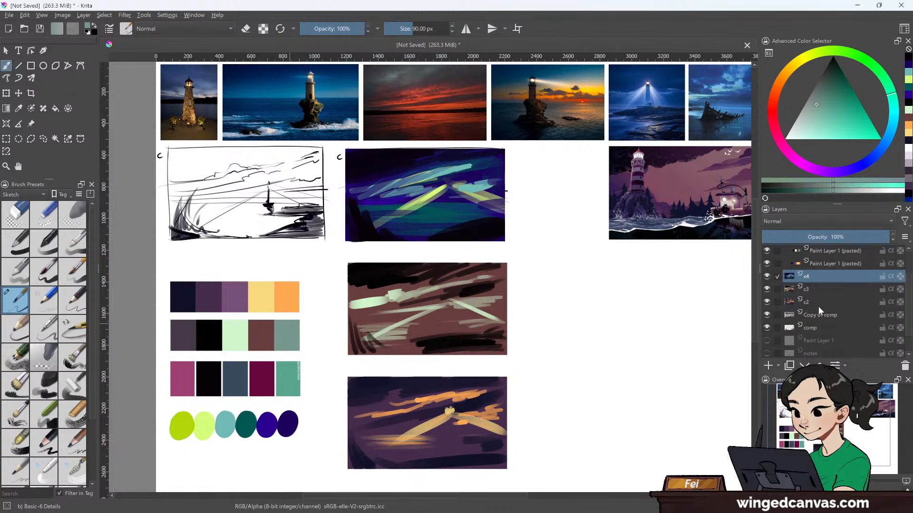
pyautogui.click(823, 290)
pyautogui.press('[')
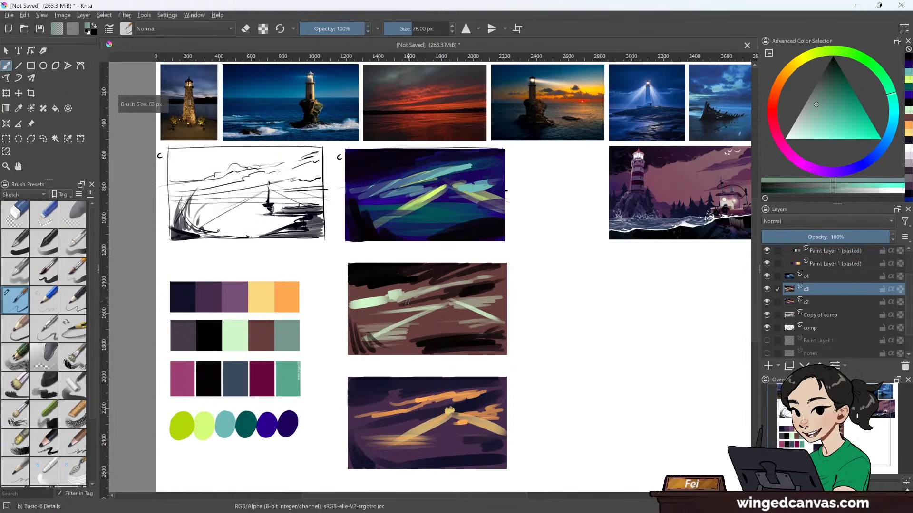
pyautogui.moveTo(356, 308); pyautogui.dragTo(421, 299)
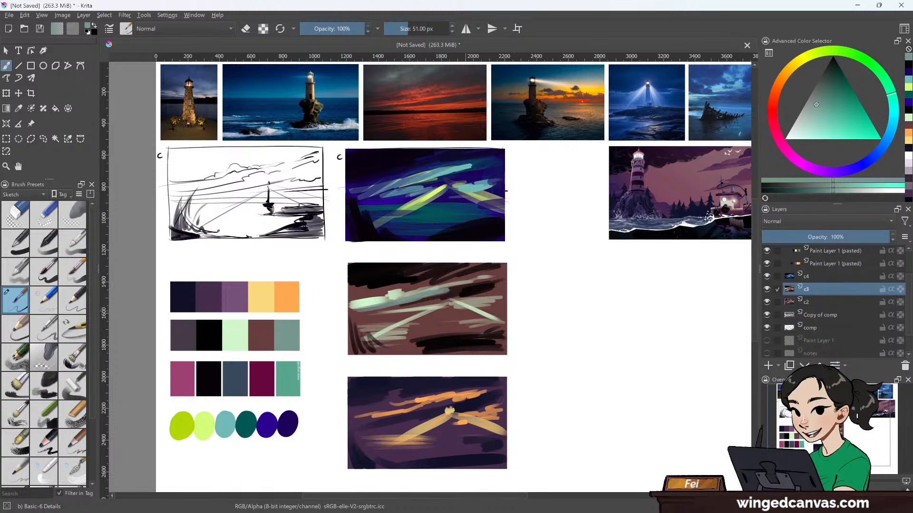
pyautogui.moveTo(470, 292)
pyautogui.mouseDown()
pyautogui.moveTo(488, 288)
pyautogui.moveTo(494, 305)
pyautogui.mouseUp()
pyautogui.moveTo(430, 290); pyautogui.dragTo(462, 279)
pyautogui.moveTo(431, 281); pyautogui.dragTo(489, 272)
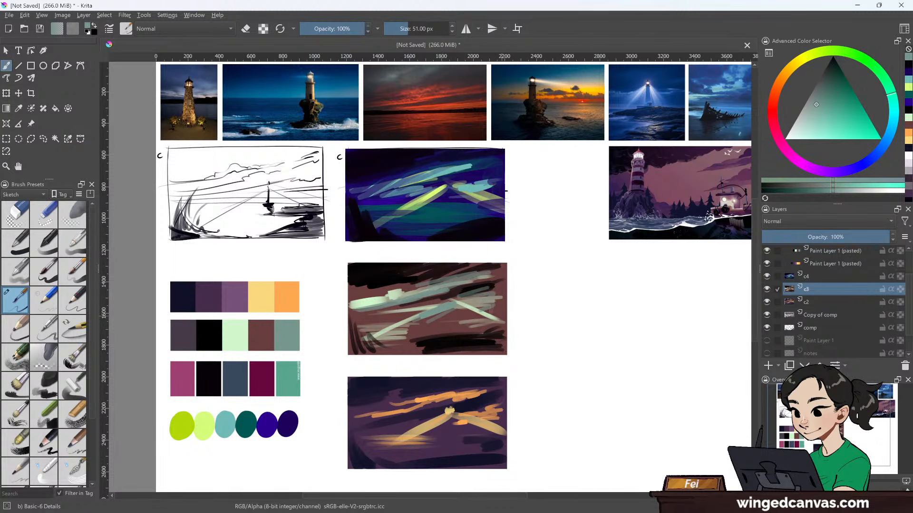
pyautogui.moveTo(456, 303)
pyautogui.mouseDown()
pyautogui.moveTo(503, 323)
pyautogui.moveTo(483, 328)
pyautogui.moveTo(495, 329)
pyautogui.mouseUp()
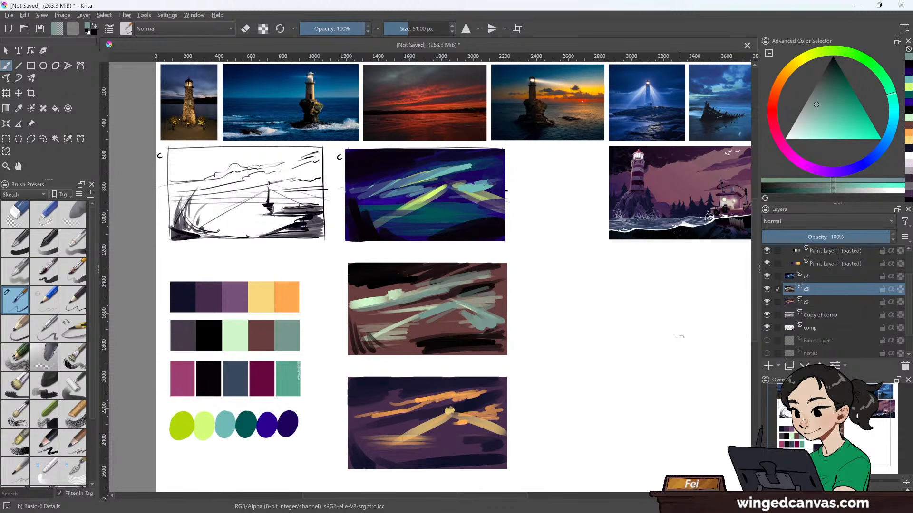
# - Set the brush to 20 px and undo a trial c2 label written beside the orange-and-purple thumbnail on layer c3
pyautogui.click(7, 51)
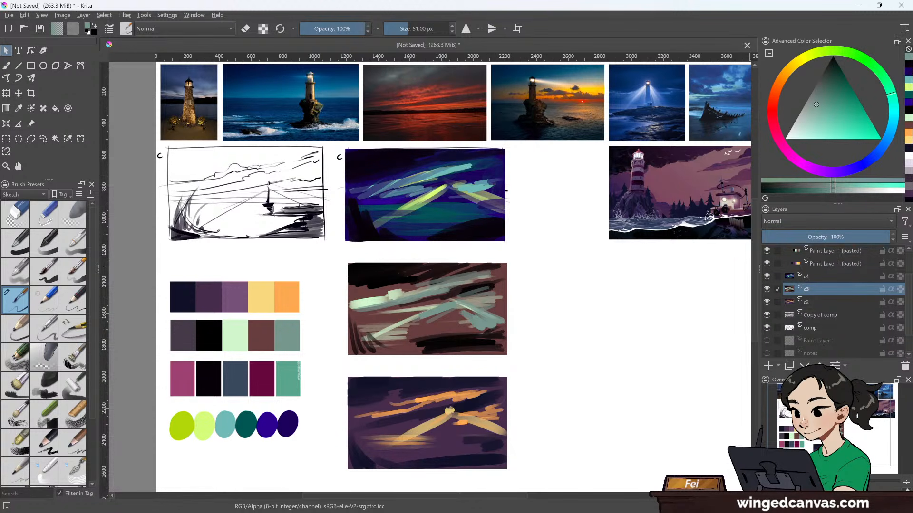
pyautogui.click(909, 70)
pyautogui.click(7, 66)
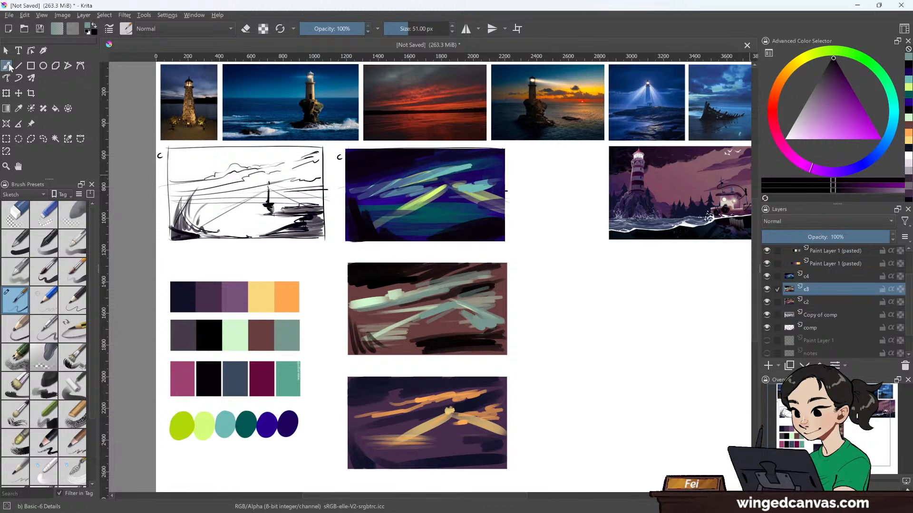
pyautogui.press('[')
pyautogui.press('[')
pyautogui.press('[')
pyautogui.press('[')
pyautogui.press('[')
pyautogui.press('[')
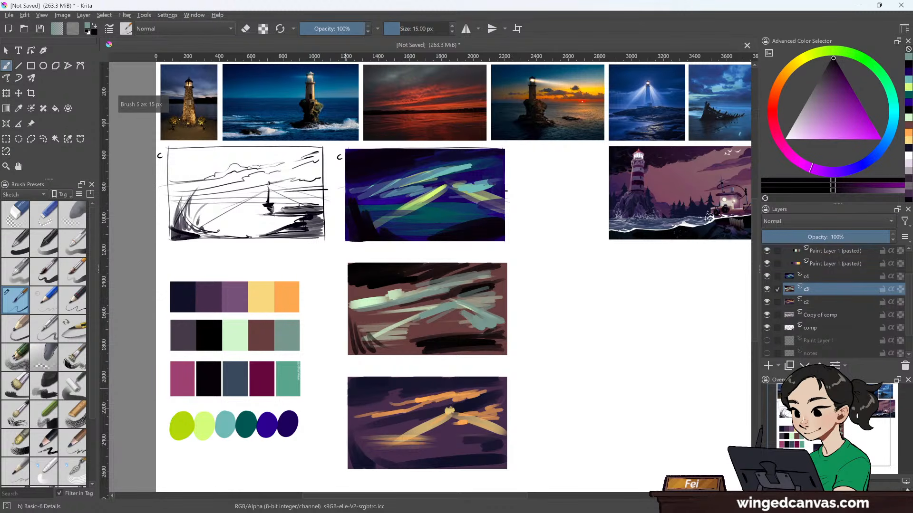
pyautogui.moveTo(339, 385)
pyautogui.mouseDown()
pyautogui.moveTo(333, 390)
pyautogui.moveTo(343, 390)
pyautogui.mouseUp()
pyautogui.press(']')
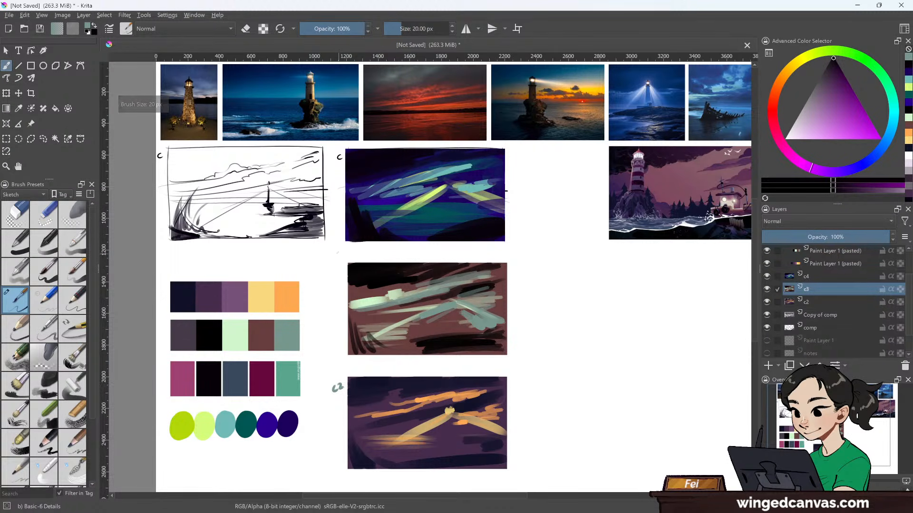
pyautogui.hotkey('ctrl', 'z')
pyautogui.hotkey('ctrl', 'z')
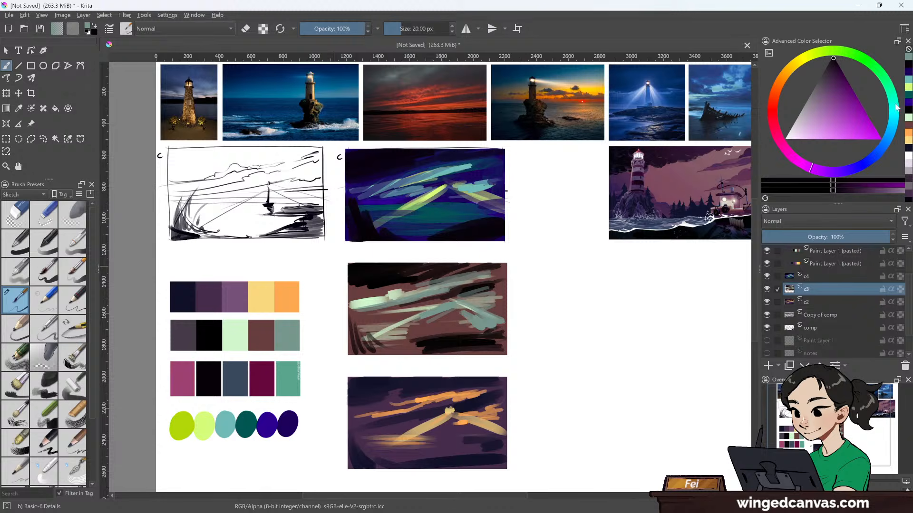
# - In black, handwrite c2 and c3 beside their thumbnails on the matching layers, and a 4 under the blue thumbnail's C on layer c4
pyautogui.click(909, 65)
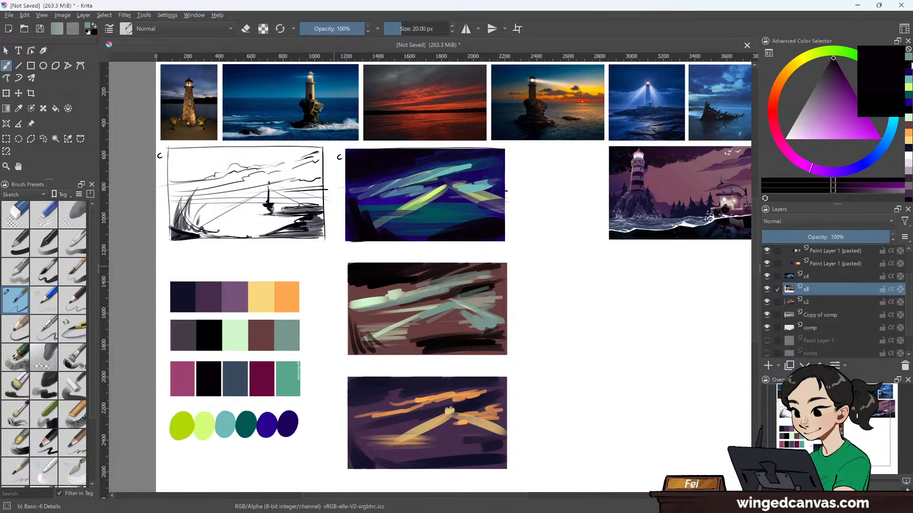
pyautogui.click(826, 303)
pyautogui.moveTo(332, 386); pyautogui.dragTo(344, 392)
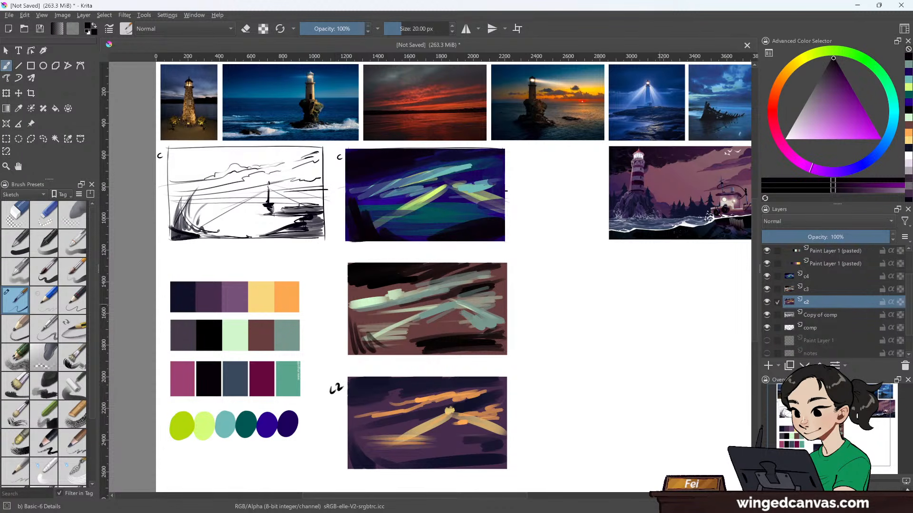
pyautogui.click(818, 289)
pyautogui.moveTo(331, 309); pyautogui.dragTo(335, 313)
pyautogui.click(816, 275)
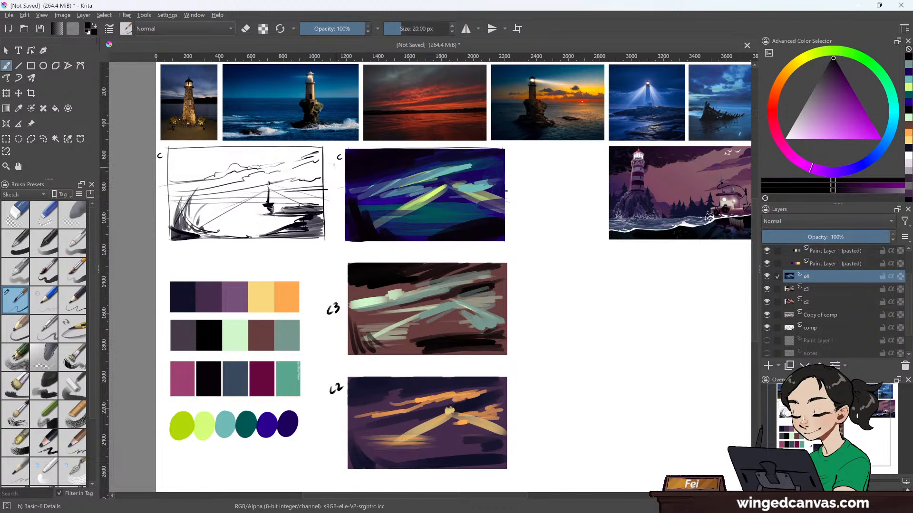
pyautogui.moveTo(338, 163); pyautogui.dragTo(341, 170)
# - Hide layers c3 and c2, and check the uppermost pasted swatch layer by toggling its visibility
pyautogui.scroll(-1, 635, 366)
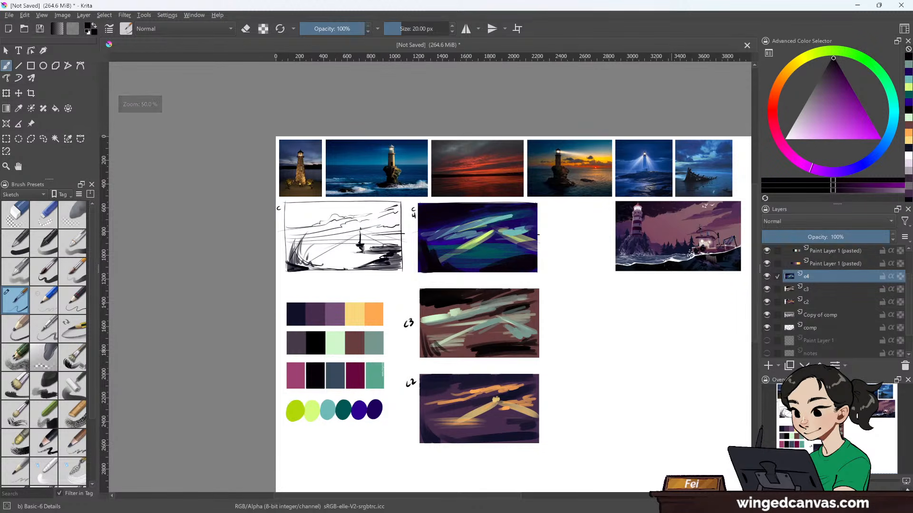
pyautogui.scroll(1, 621, 367)
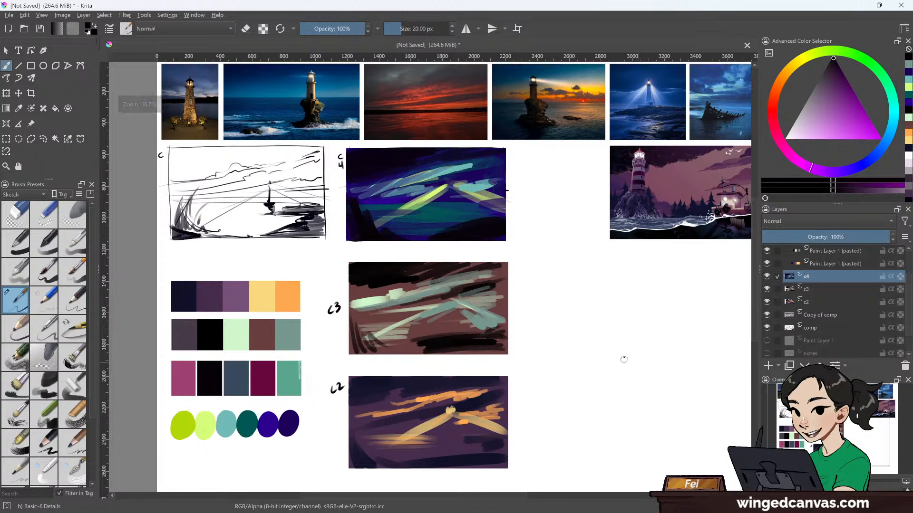
pyautogui.moveTo(624, 360); pyautogui.dragTo(606, 376)
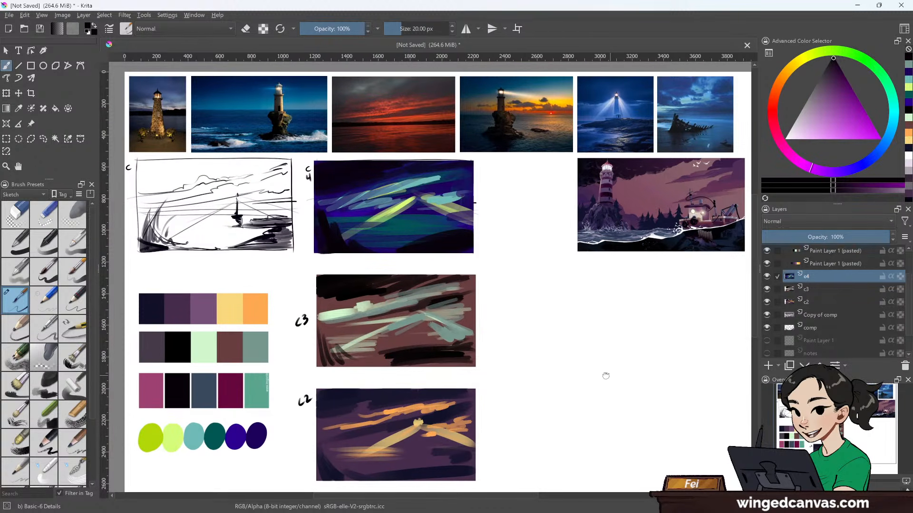
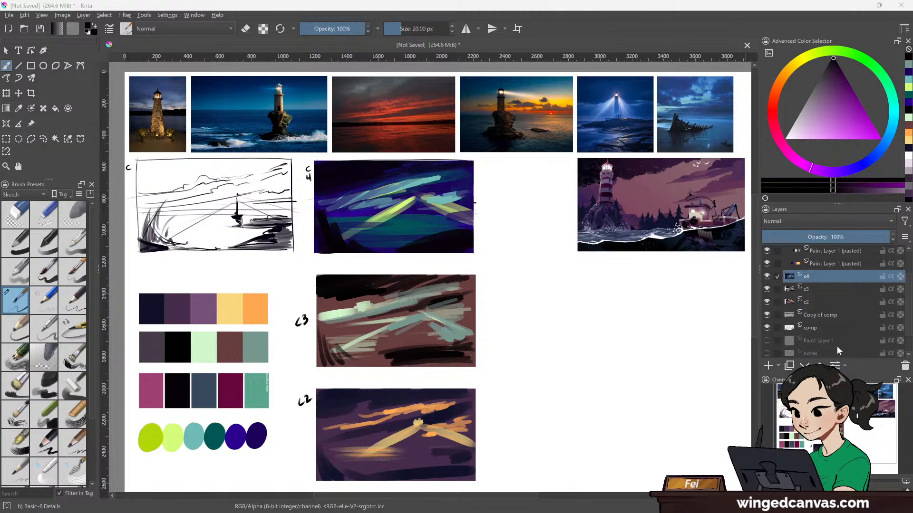
pyautogui.click(767, 290)
pyautogui.moveTo(766, 300)
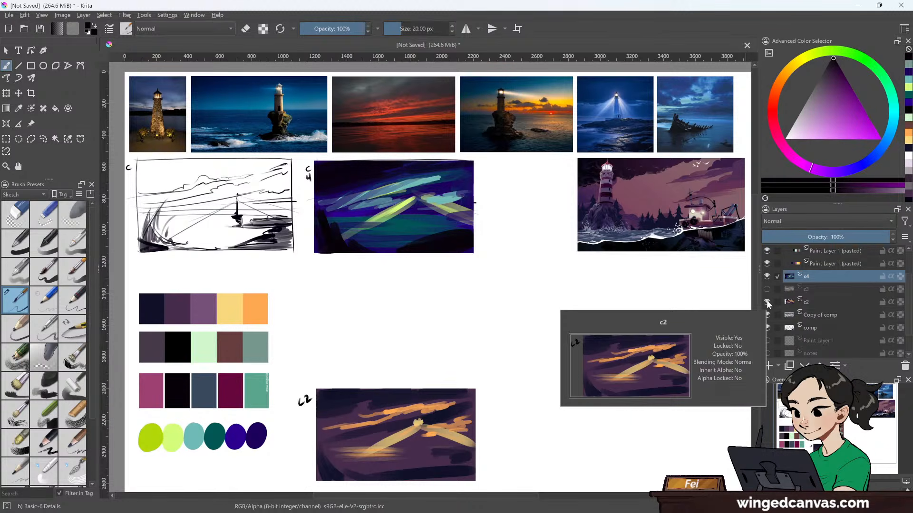
pyautogui.click(767, 303)
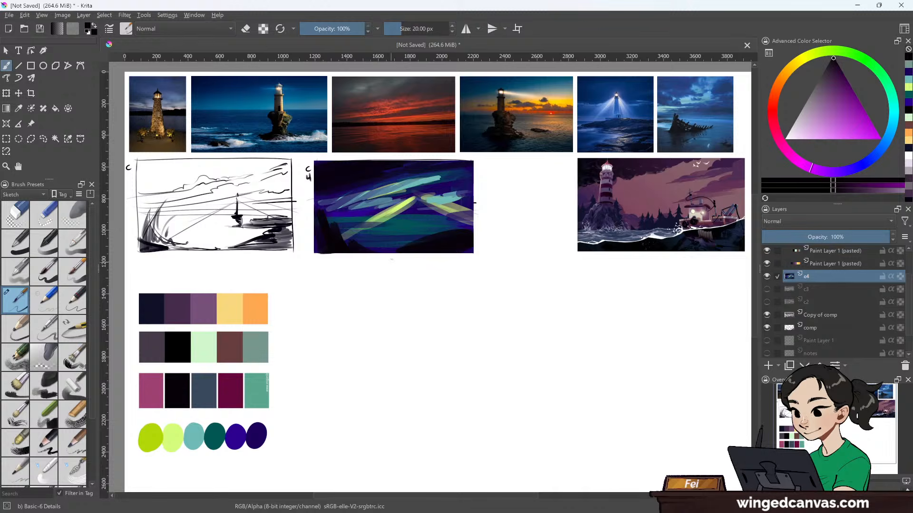
pyautogui.scroll(-1, 364, 253)
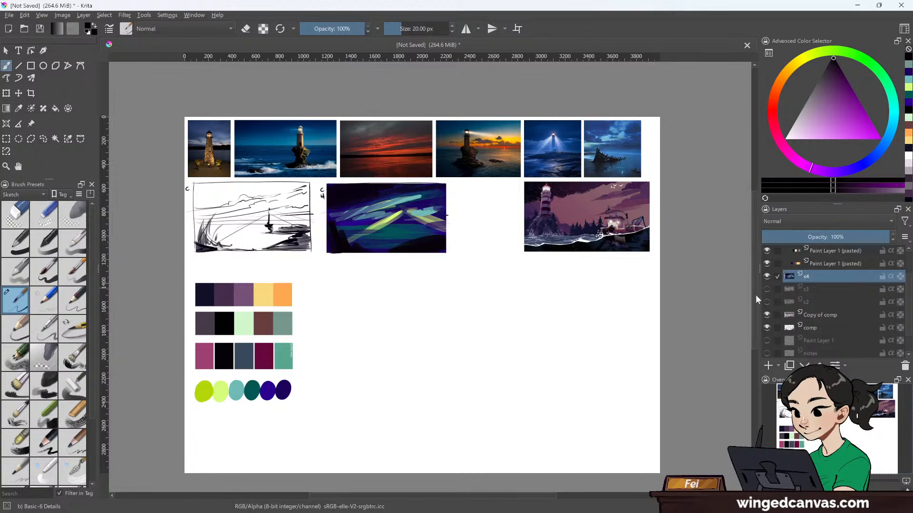
pyautogui.scroll(1, 814, 315)
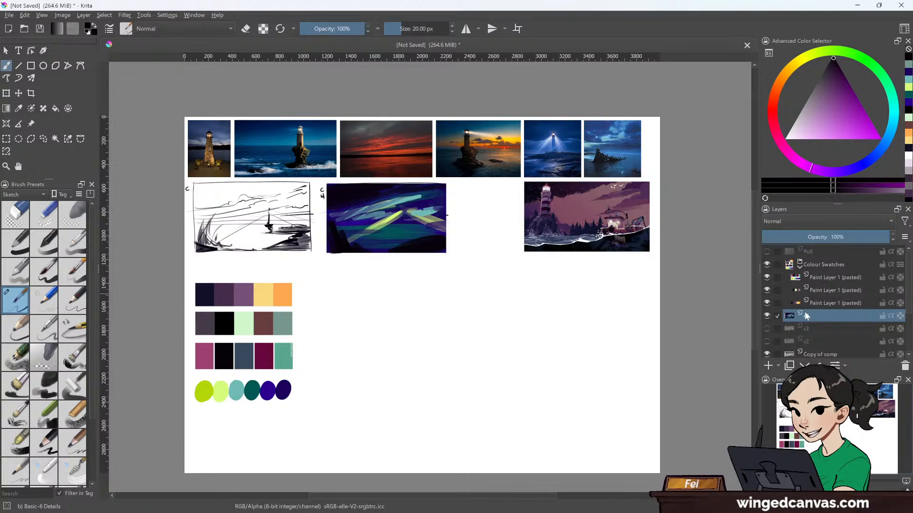
pyautogui.click(766, 278)
pyautogui.click(766, 277)
# - Make a rectangular selection about 2660 by 1365 px in the empty canvas area below the c4 thumbnail
pyautogui.scroll(1, 525, 340)
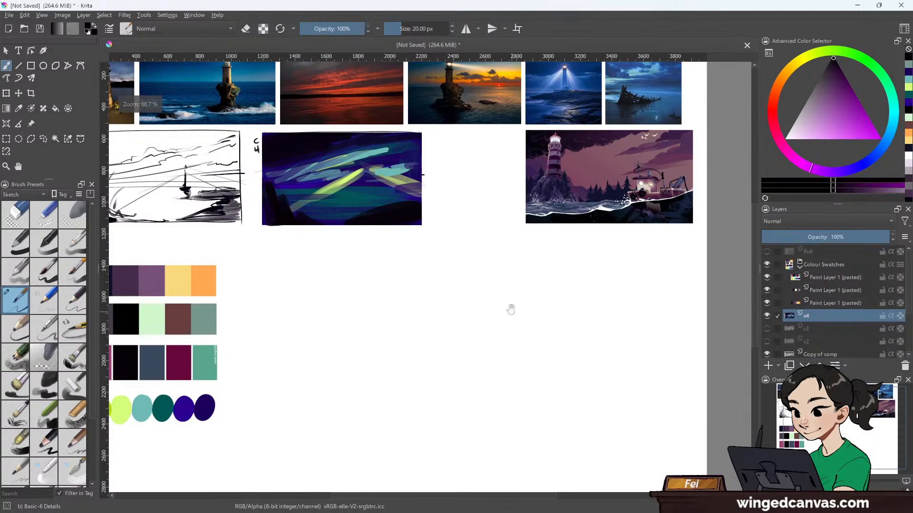
pyautogui.moveTo(509, 310); pyautogui.dragTo(559, 331)
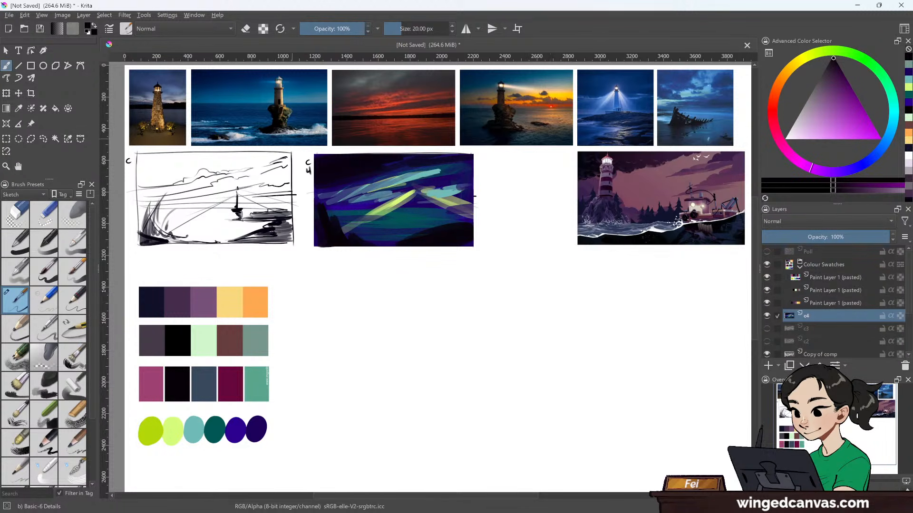
pyautogui.click(7, 138)
pyautogui.moveTo(314, 265); pyautogui.dragTo(735, 481)
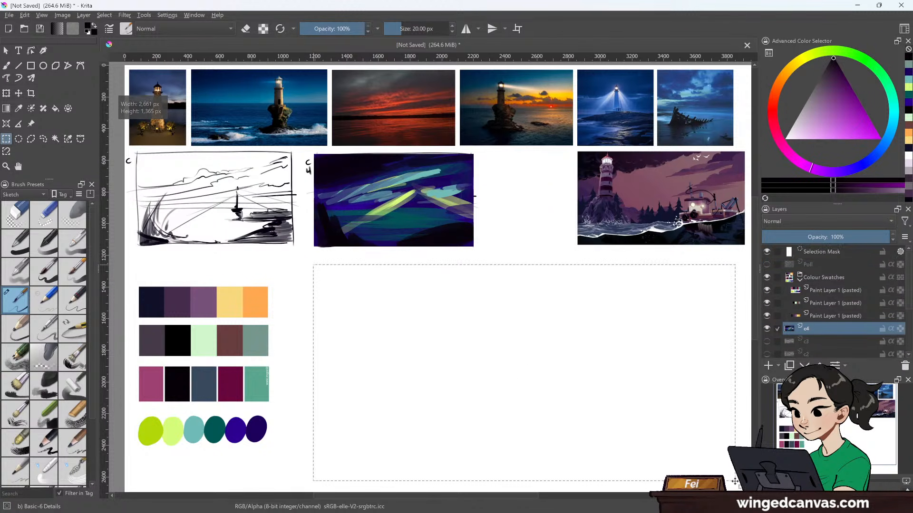
pyautogui.moveTo(697, 436)
pyautogui.mouseDown()
pyautogui.moveTo(690, 421)
pyautogui.moveTo(696, 432)
pyautogui.mouseUp()
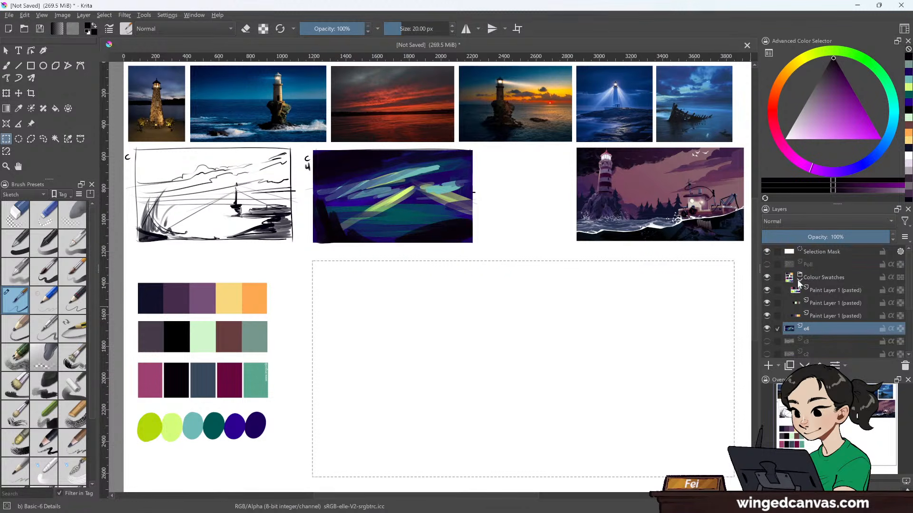
# - Expand the REFs group and hide its pasted layer containing the purple lighthouse illustration
pyautogui.scroll(-2, 821, 300)
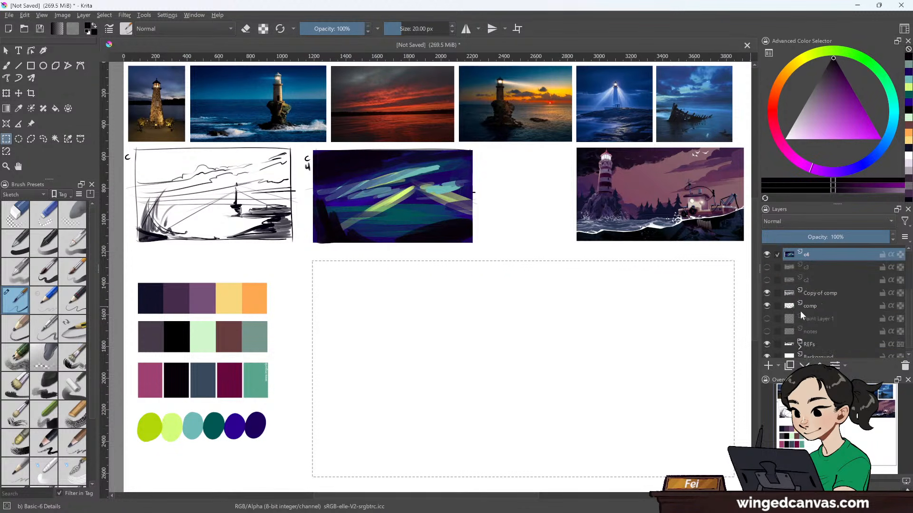
pyautogui.scroll(-1, 797, 314)
pyautogui.click(799, 342)
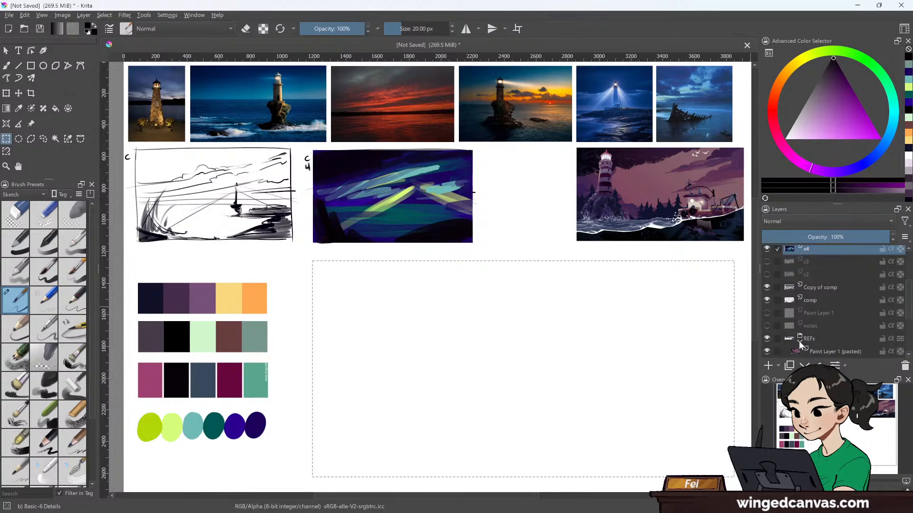
pyautogui.click(767, 351)
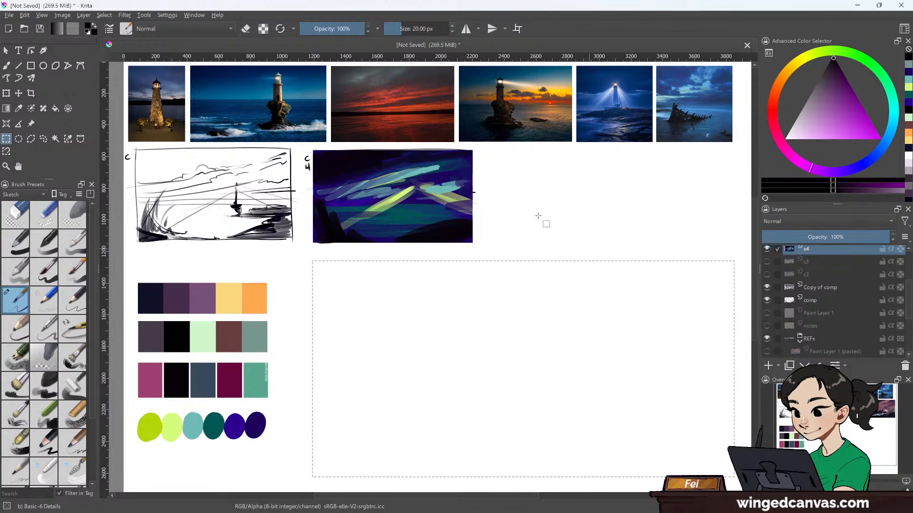
# - Sample the dark indigo oval swatch and try to fill the selection with the Colour Swatches group active
pyautogui.scroll(3, 824, 289)
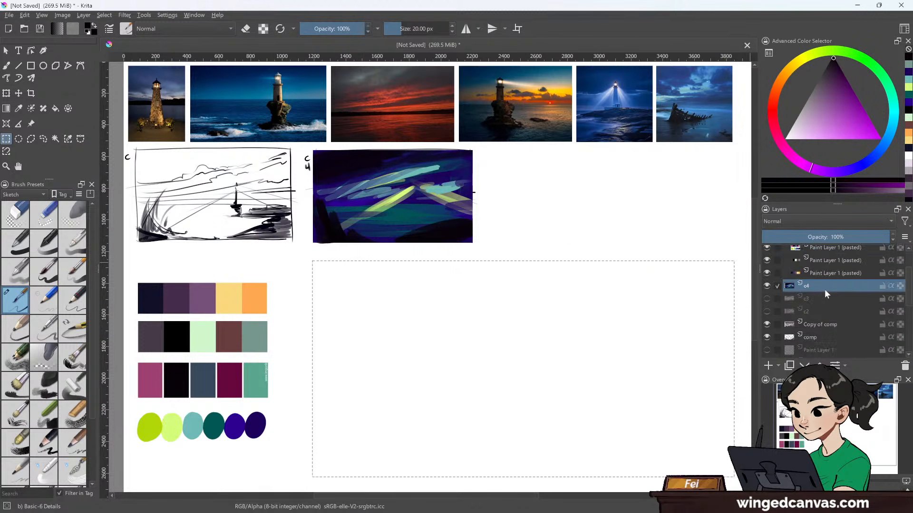
pyautogui.scroll(3, 823, 288)
pyautogui.click(824, 280)
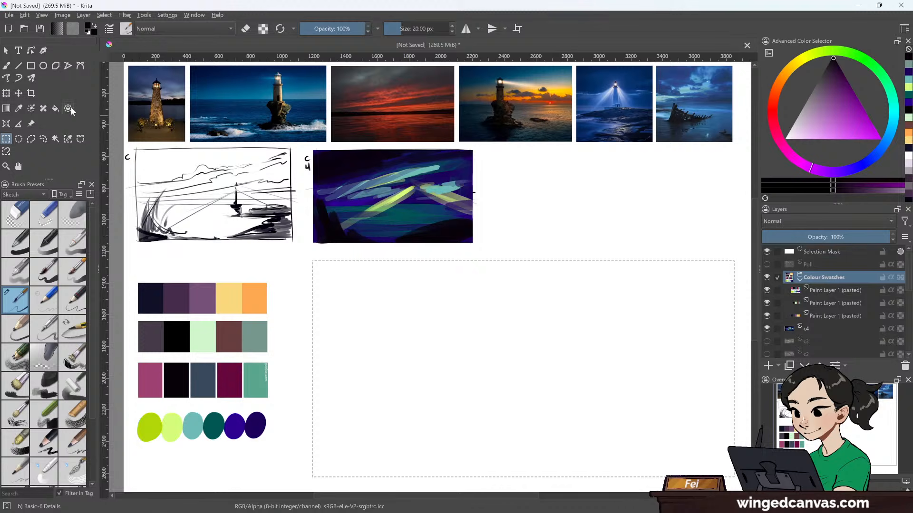
pyautogui.click(6, 51)
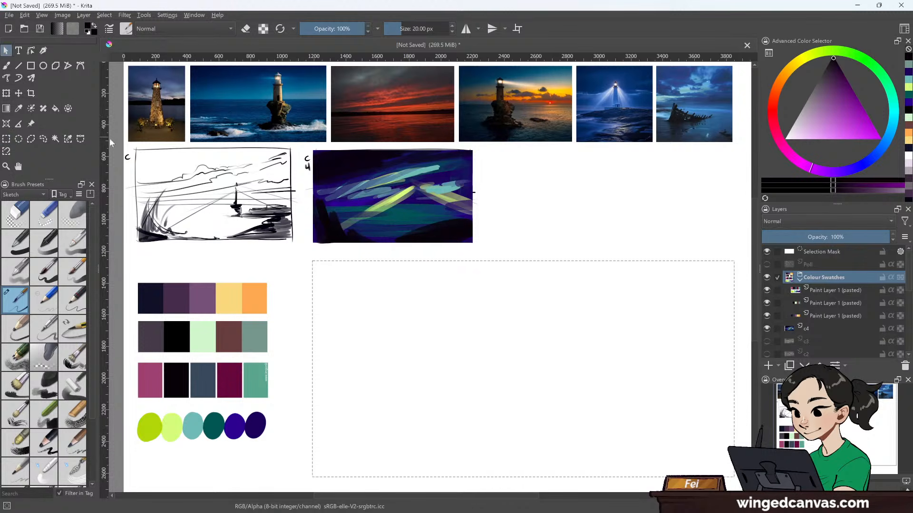
pyautogui.click(19, 108)
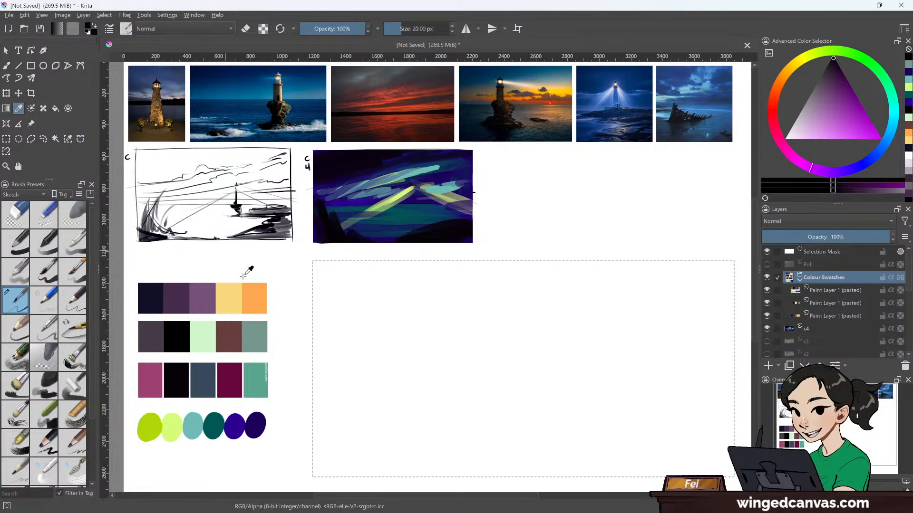
pyautogui.click(252, 429)
pyautogui.click(55, 109)
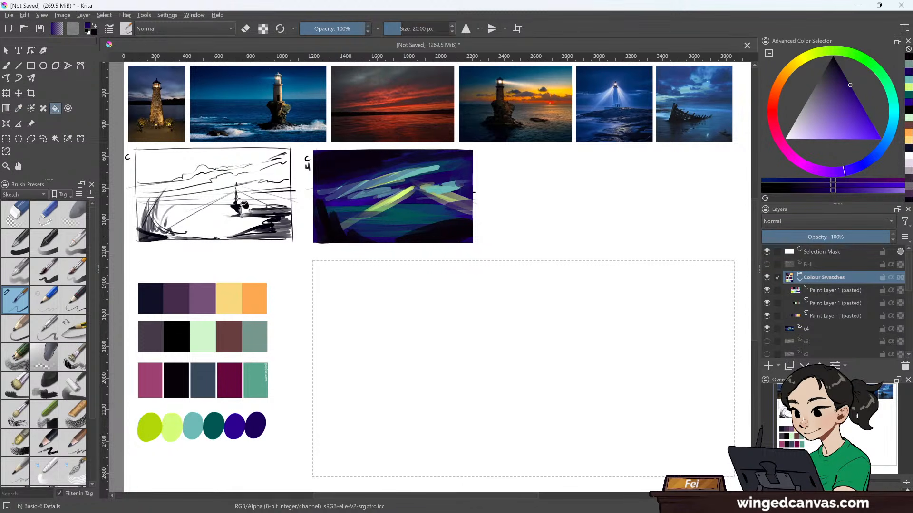
pyautogui.click(536, 365)
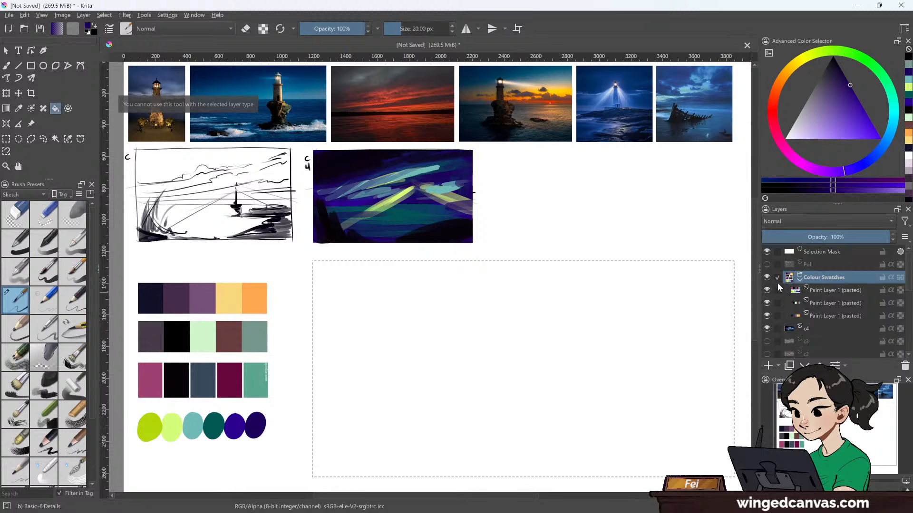
# - Add a new paint layer above the Selection Mask and fill the rectangular selection with the sampled dark indigo
pyautogui.click(826, 249)
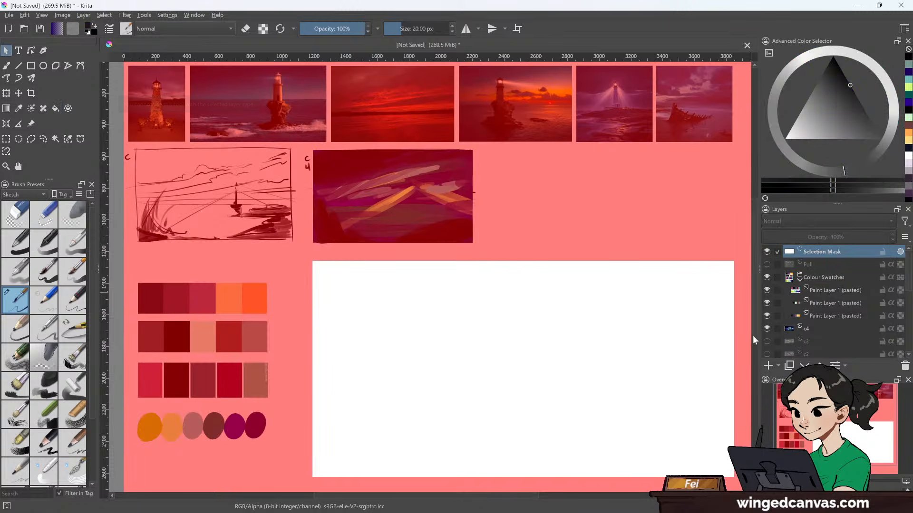
pyautogui.click(768, 366)
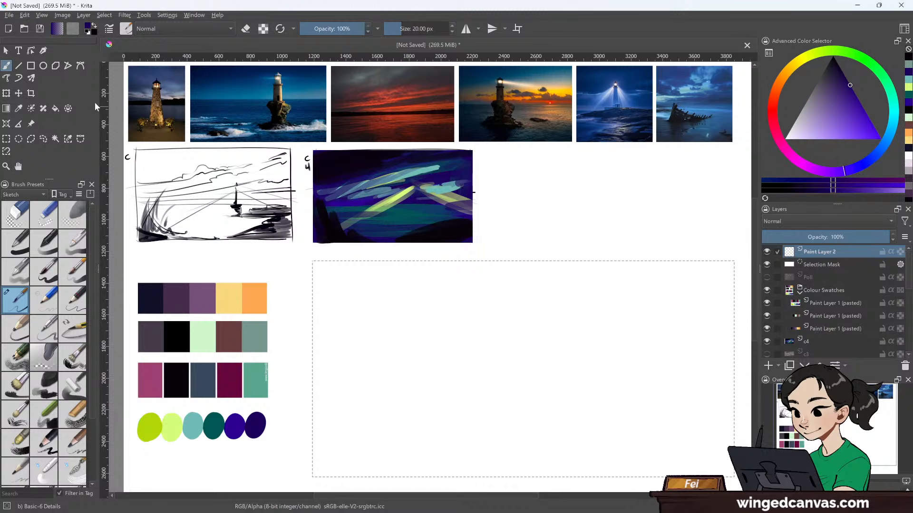
pyautogui.click(55, 109)
pyautogui.click(415, 326)
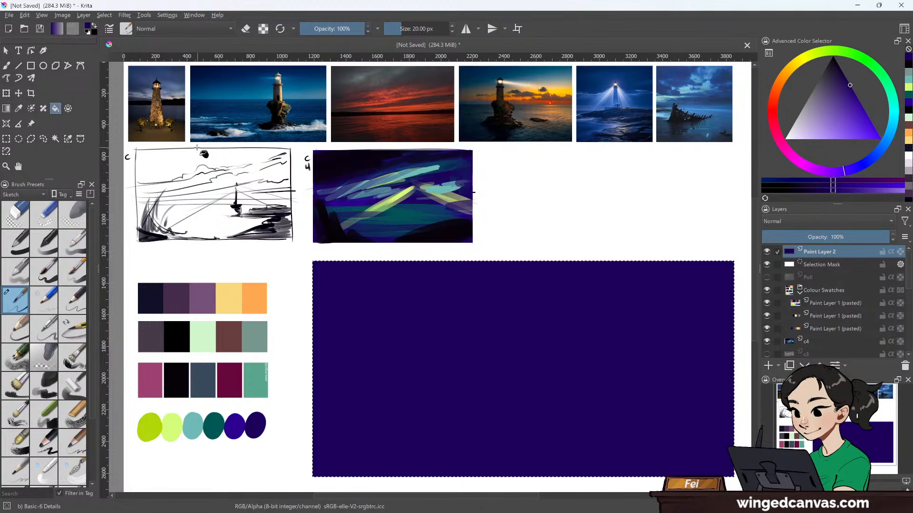
# - Clear the selection, and cut the magenta-to-teal palette row out of its swatch layer and paste it as a separate layer
pyautogui.click(6, 50)
pyautogui.hotkey('ctrl', 'shift', 'a')
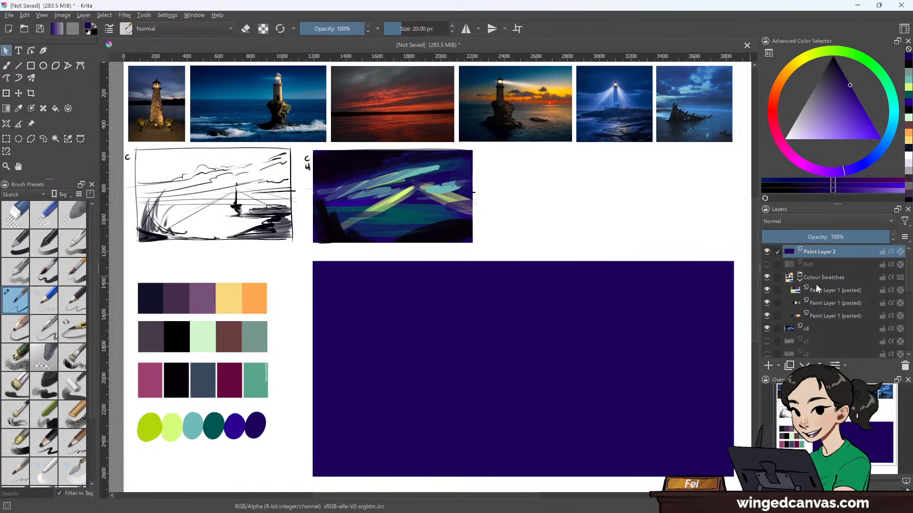
pyautogui.moveTo(810, 288)
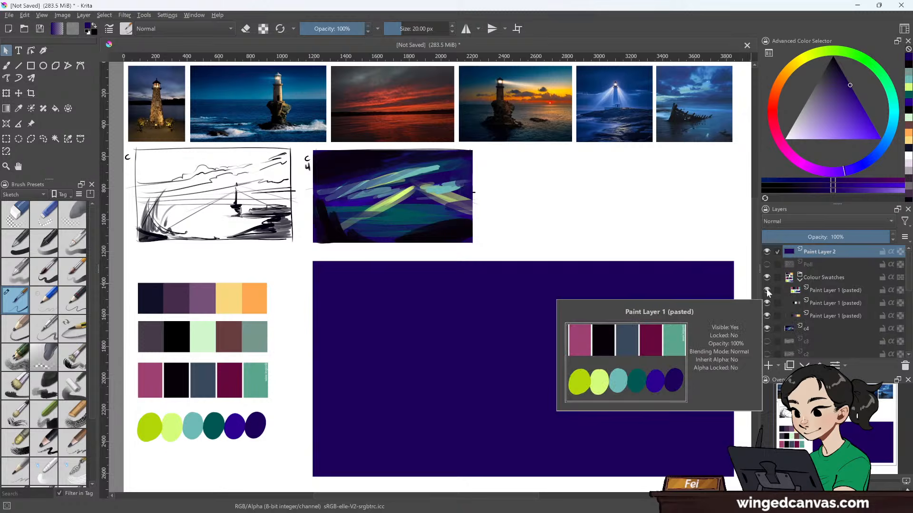
pyautogui.click(6, 139)
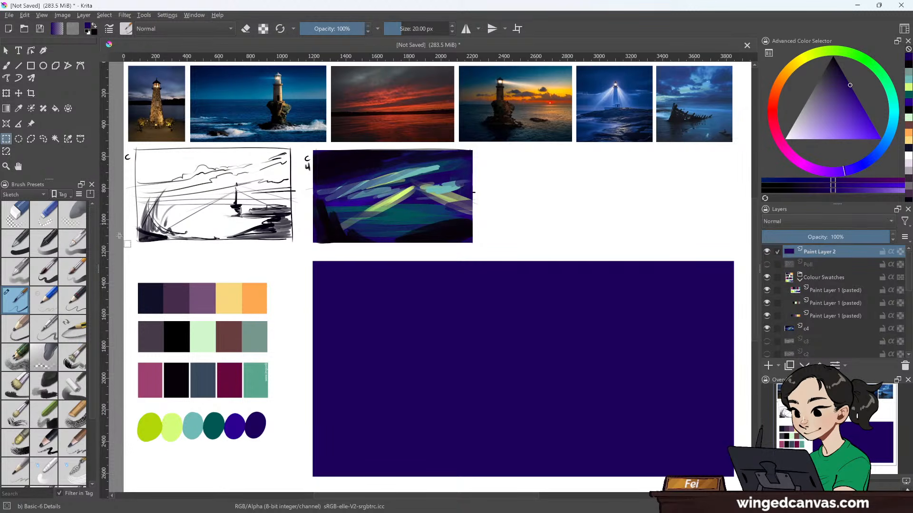
pyautogui.moveTo(132, 359); pyautogui.dragTo(279, 405)
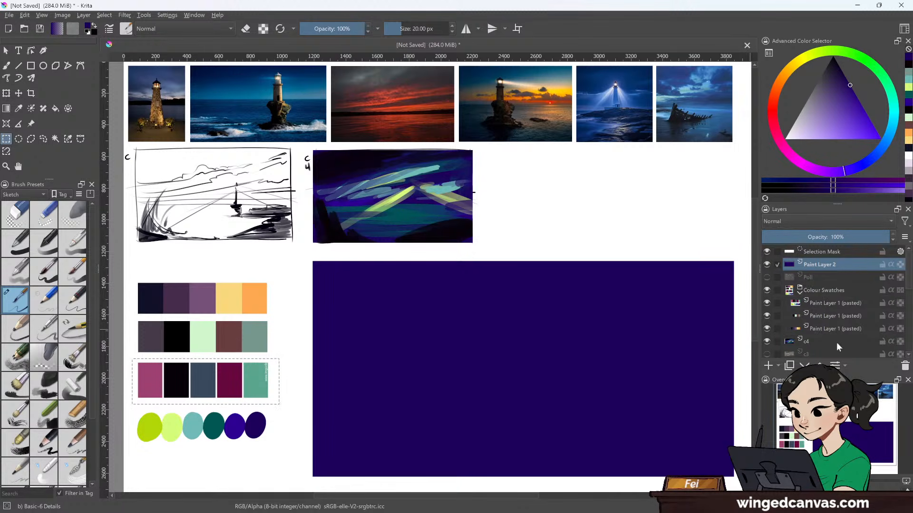
pyautogui.click(828, 302)
pyautogui.hotkey('ctrl', 'x')
pyautogui.click(770, 365)
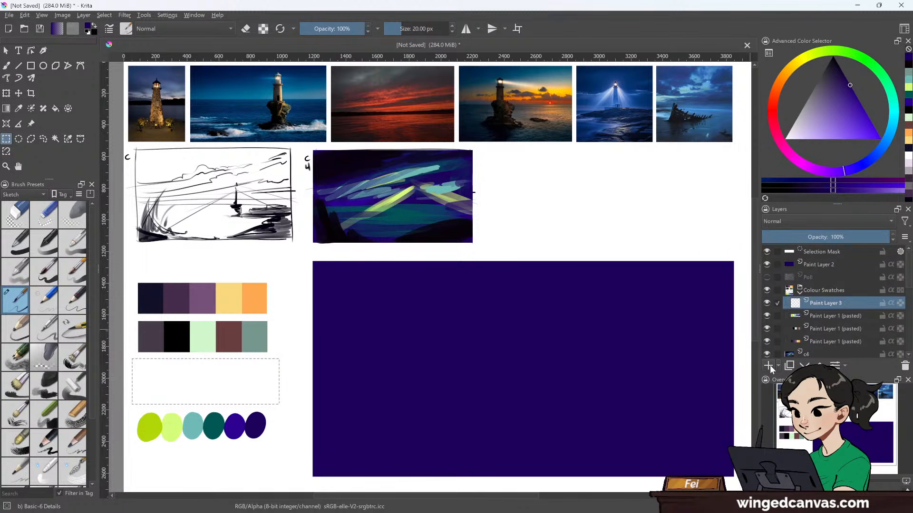
pyautogui.hotkey('ctrl', 'v')
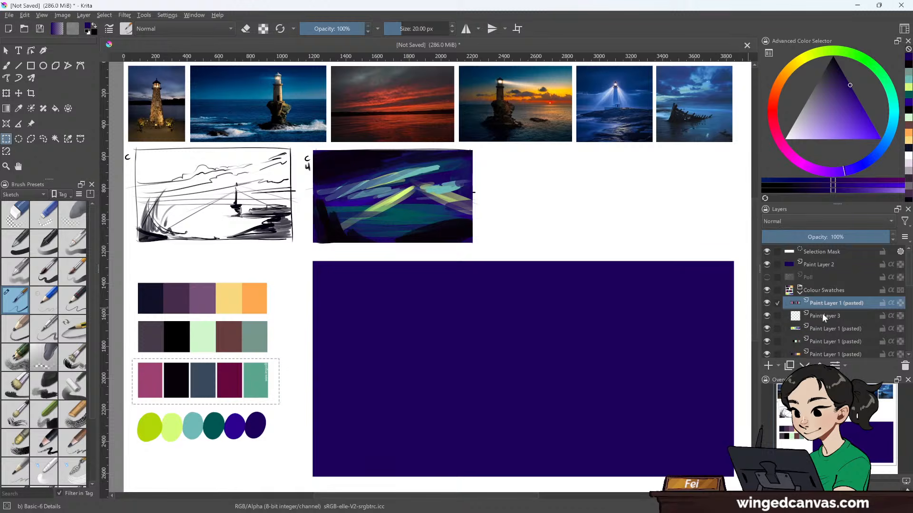
# - Delete the empty Paint Layer 3, hide the pasted magenta-to-teal palette row, and clear the selection
pyautogui.click(824, 316)
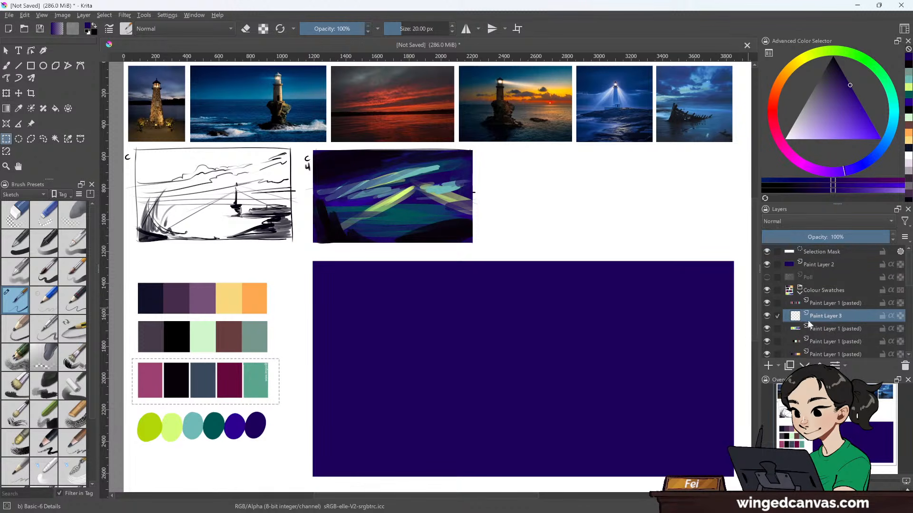
pyautogui.click(905, 365)
pyautogui.click(767, 303)
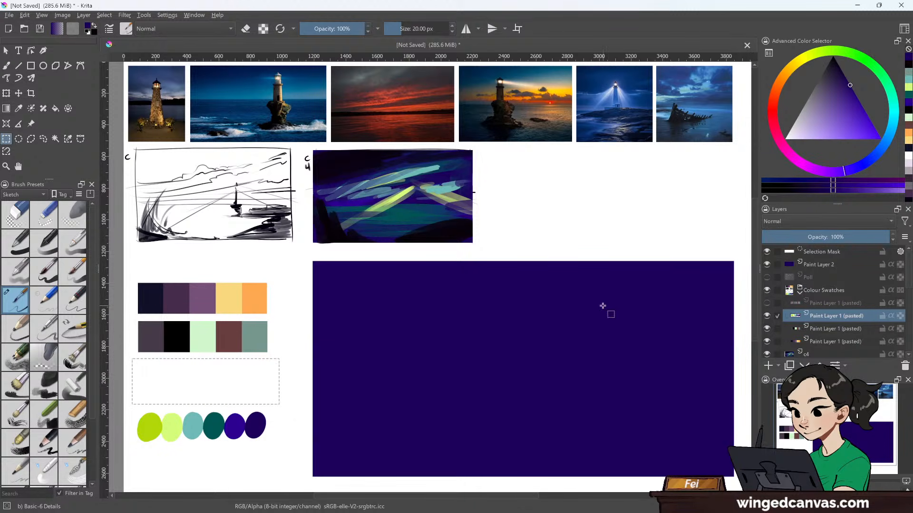
pyautogui.hotkey('ctrl', 'shift', 'a')
# - Move the oval swatches up beneath the second palette row, and move the whole Colour Swatches group down to the lower canvas
pyautogui.click(18, 94)
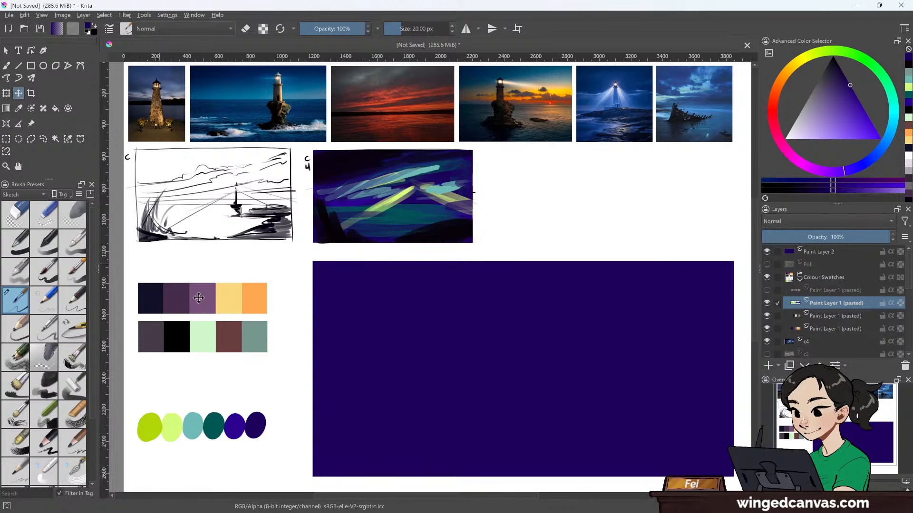
pyautogui.moveTo(226, 428); pyautogui.dragTo(226, 379)
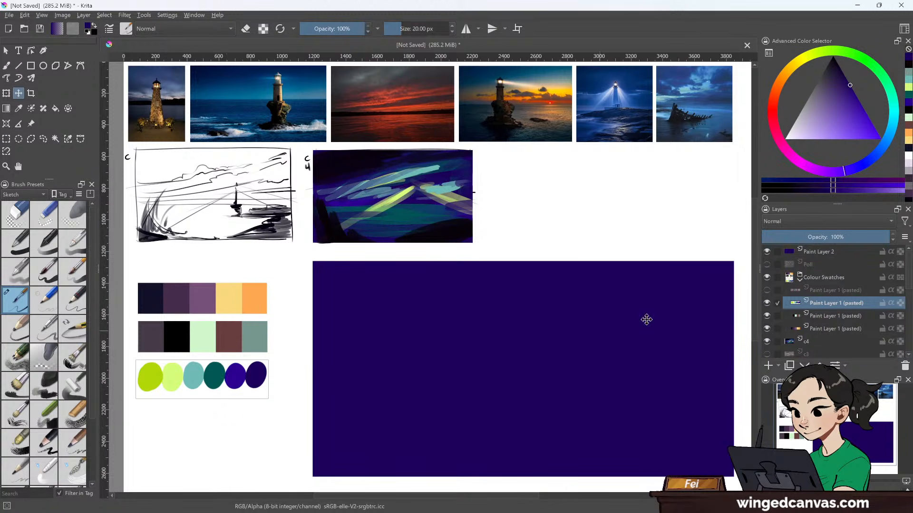
pyautogui.click(826, 278)
pyautogui.moveTo(234, 293); pyautogui.dragTo(250, 374)
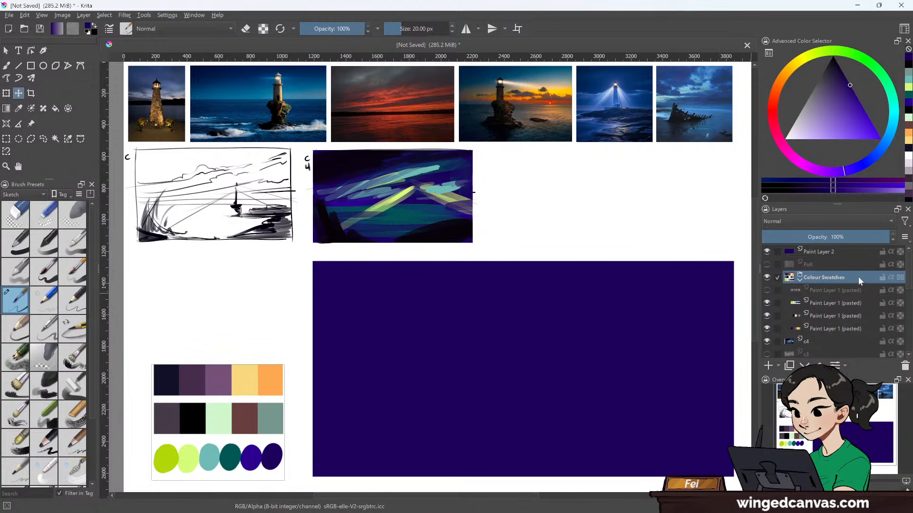
# - Move the c4 thumbnail beneath the line sketch, and place the Copy of comp value sketch directly behind it
pyautogui.click(836, 316)
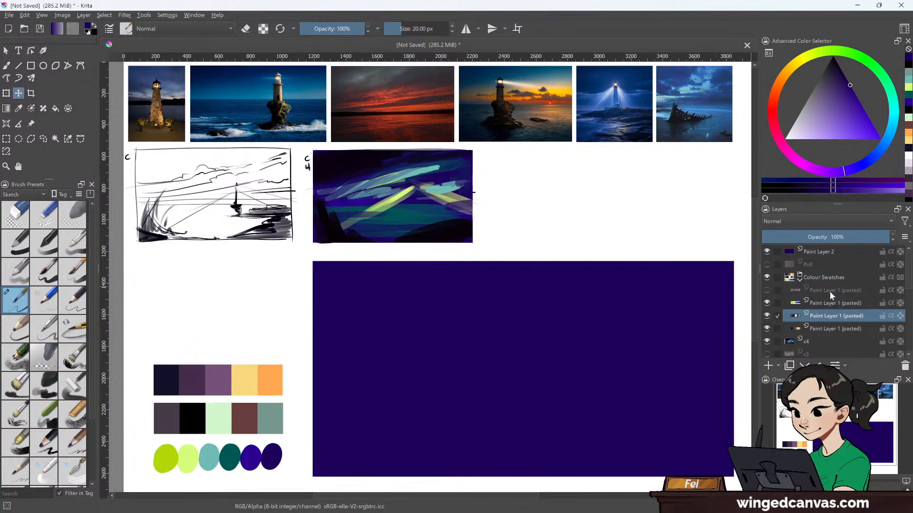
pyautogui.click(824, 343)
pyautogui.moveTo(453, 198)
pyautogui.mouseDown()
pyautogui.moveTo(306, 300)
pyautogui.moveTo(271, 305)
pyautogui.mouseUp()
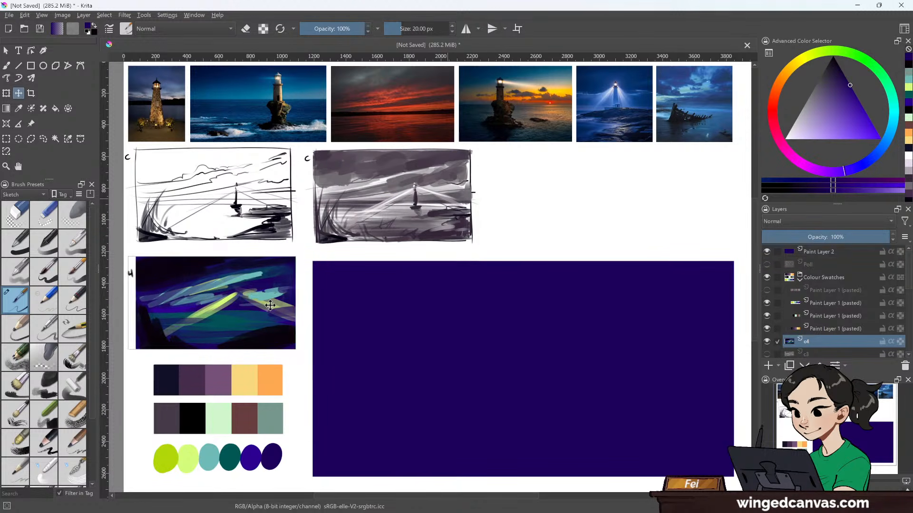
pyautogui.scroll(-2, 790, 324)
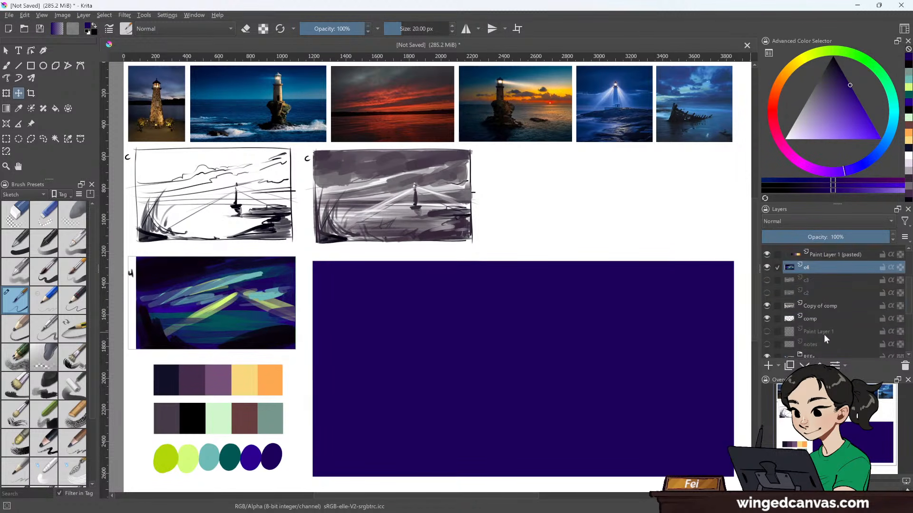
pyautogui.click(831, 303)
pyautogui.moveTo(481, 215)
pyautogui.mouseDown()
pyautogui.moveTo(231, 342)
pyautogui.moveTo(231, 317)
pyautogui.mouseUp()
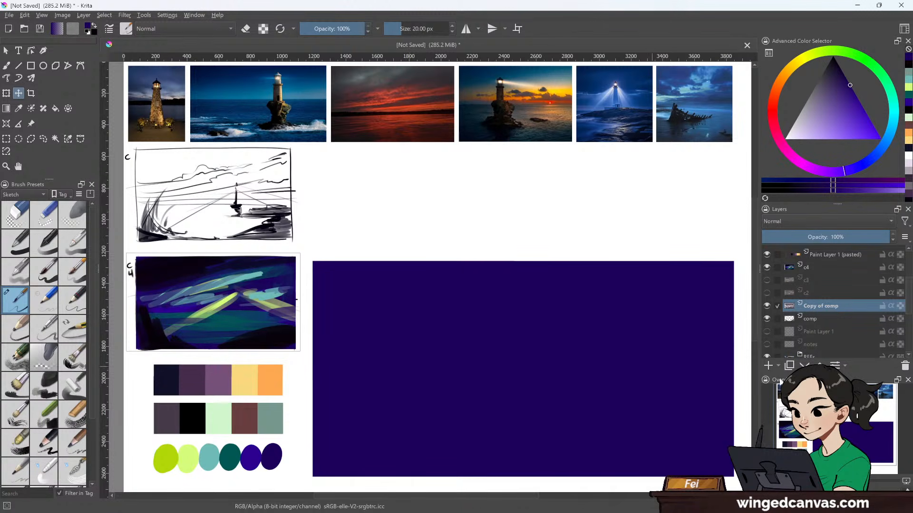
# - Try the Color blending mode on the Copy of comp layer and undo it
pyautogui.click(823, 222)
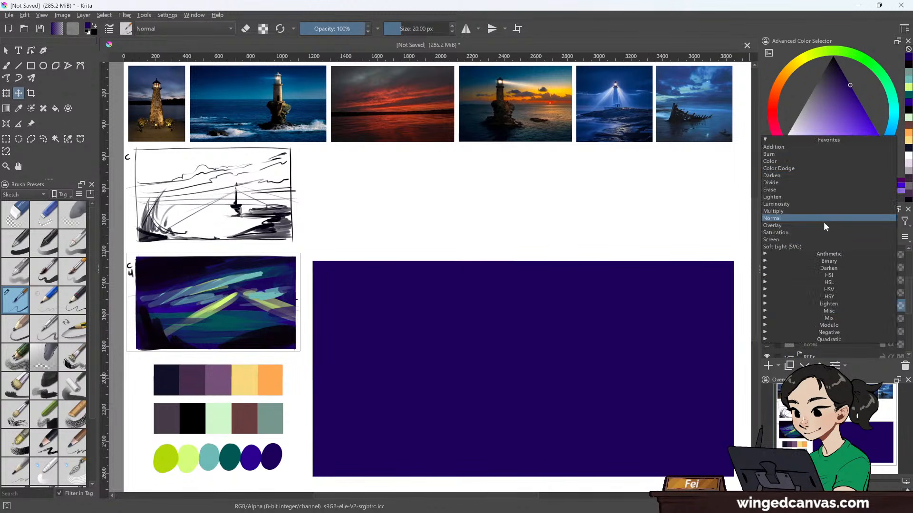
pyautogui.click(806, 162)
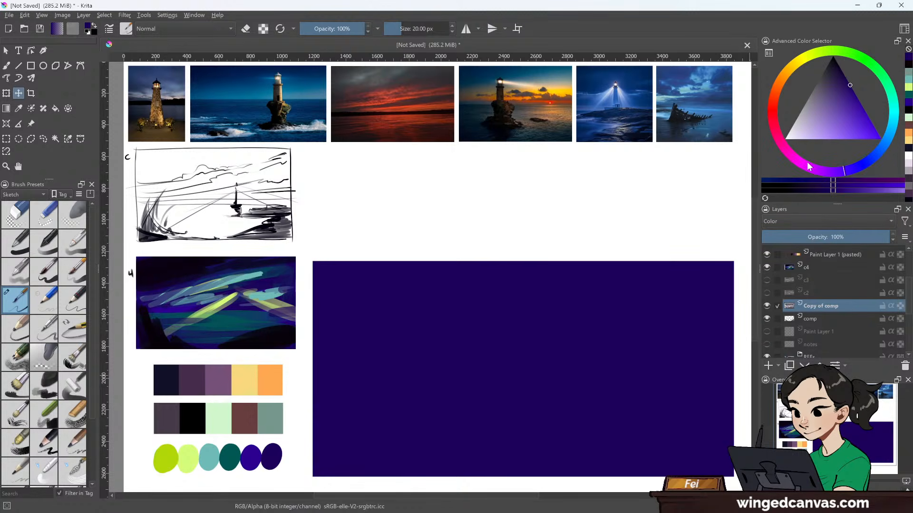
pyautogui.hotkey('ctrl', 'z')
# - Try the Color, Darken and Multiply blending modes on the c4 layer over the value sketch, returning to Color
pyautogui.click(819, 268)
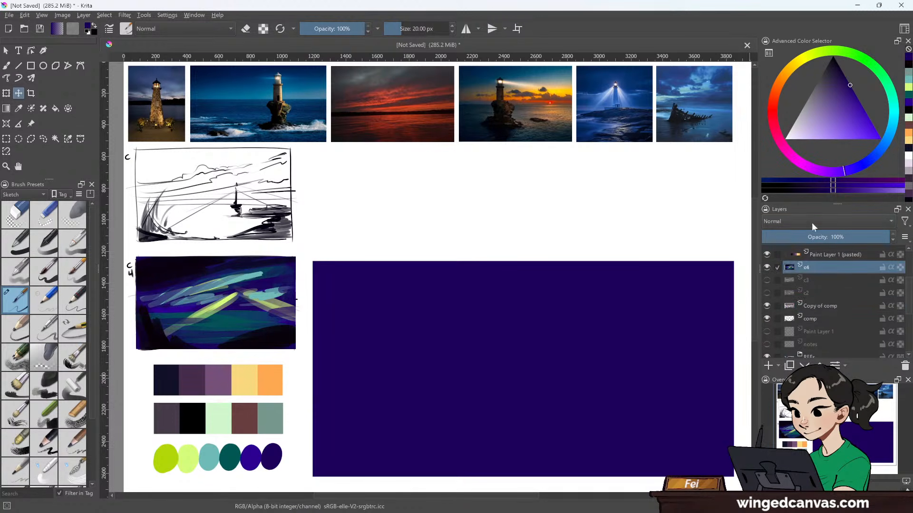
pyautogui.click(808, 221)
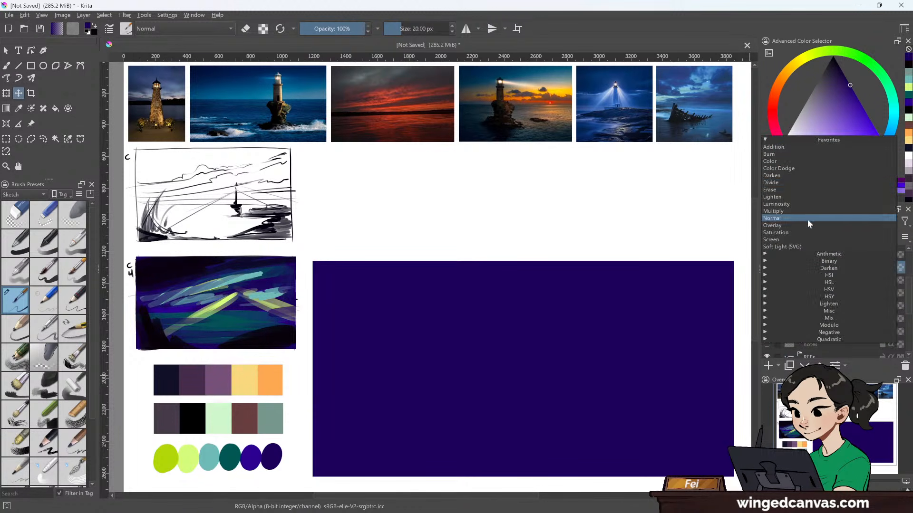
pyautogui.click(798, 162)
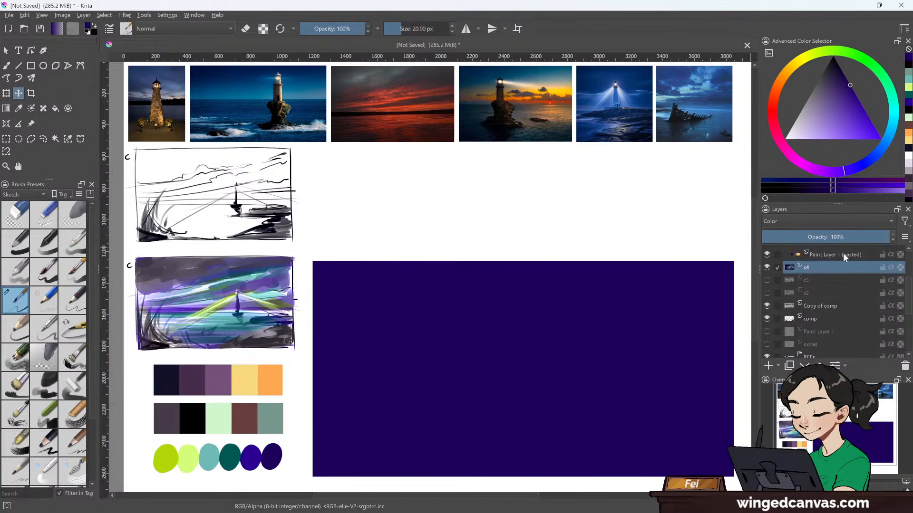
pyautogui.click(813, 220)
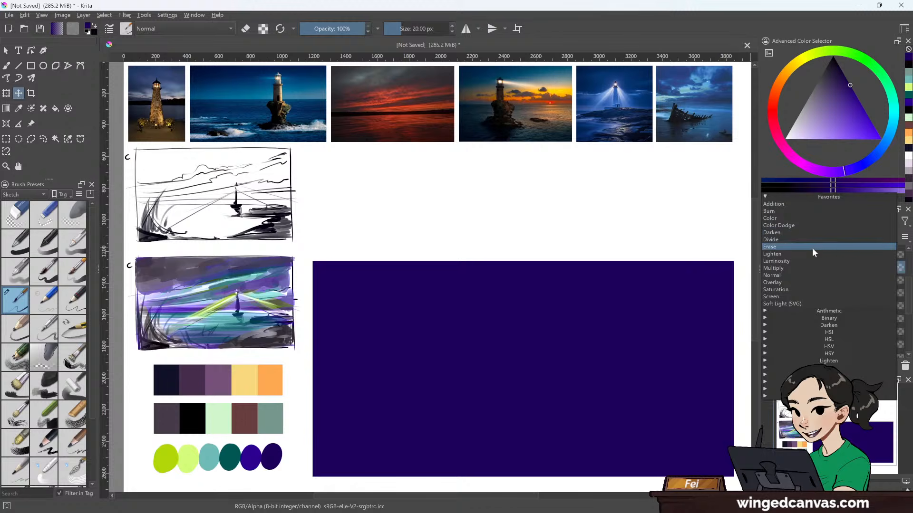
pyautogui.click(800, 232)
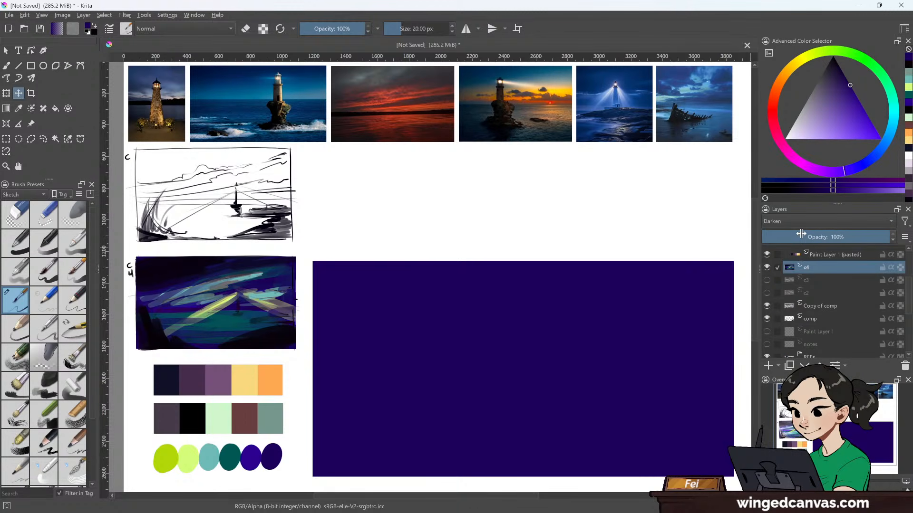
pyautogui.click(801, 219)
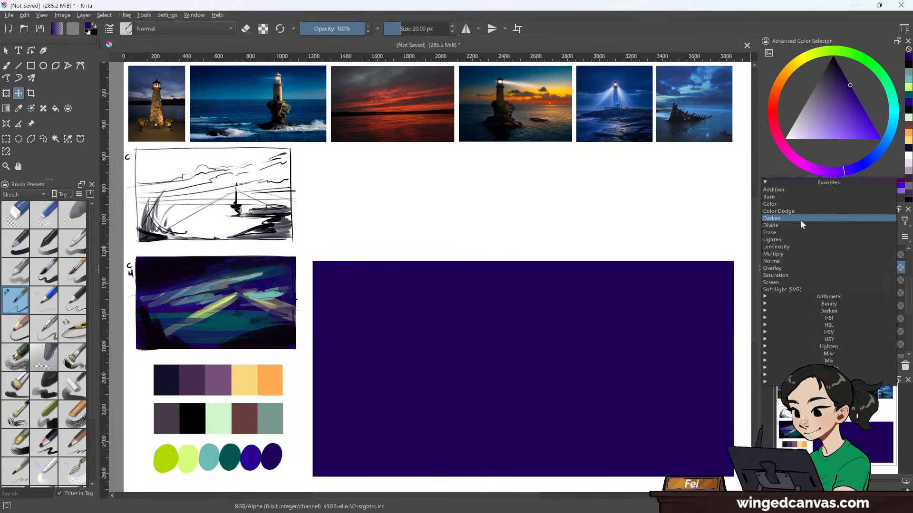
pyautogui.click(795, 254)
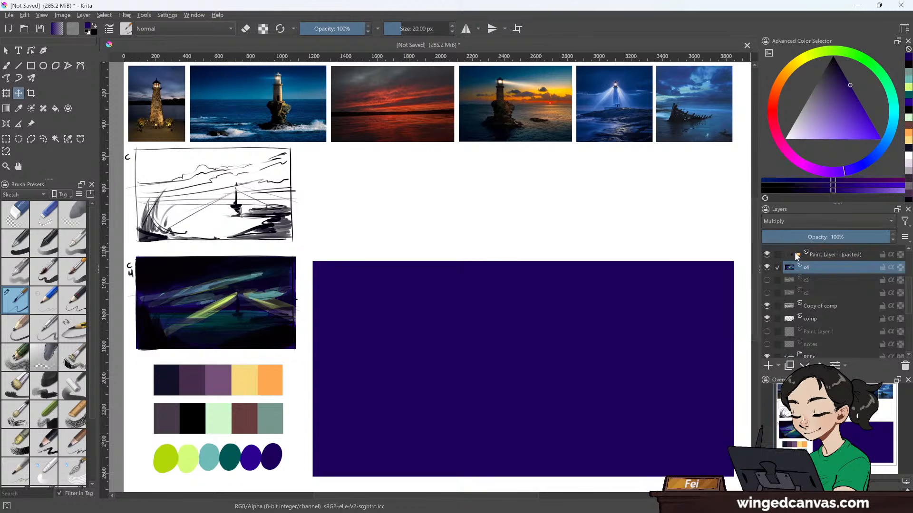
pyautogui.click(797, 221)
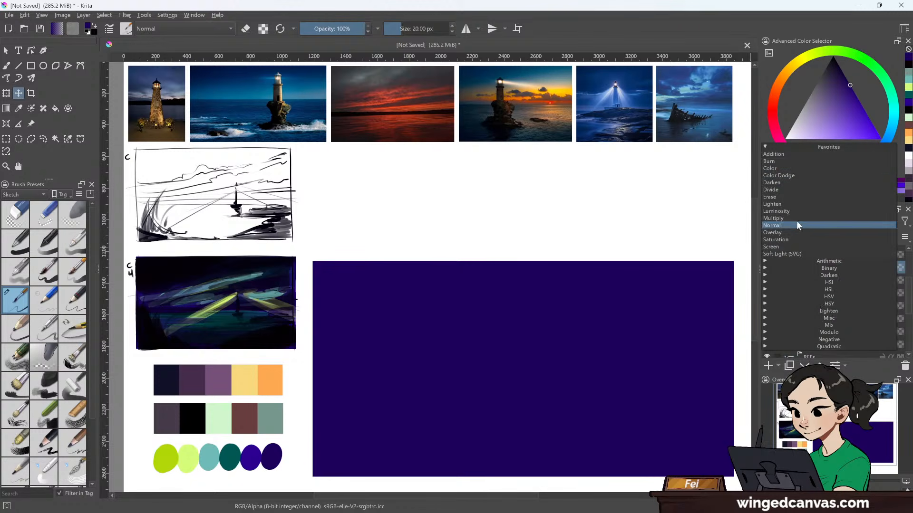
pyautogui.click(789, 168)
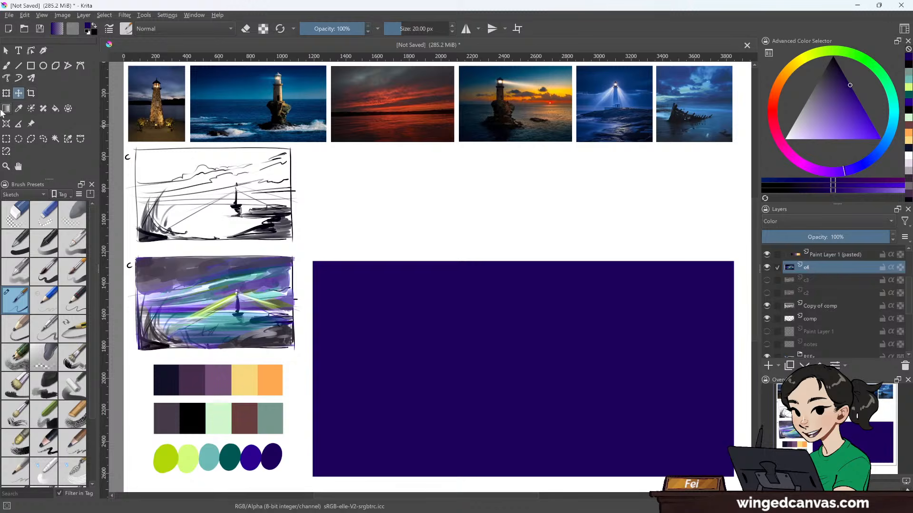
# - Hide the Copy of comp layer and set the c4 layer's blending mode to Normal
pyautogui.moveTo(780, 280)
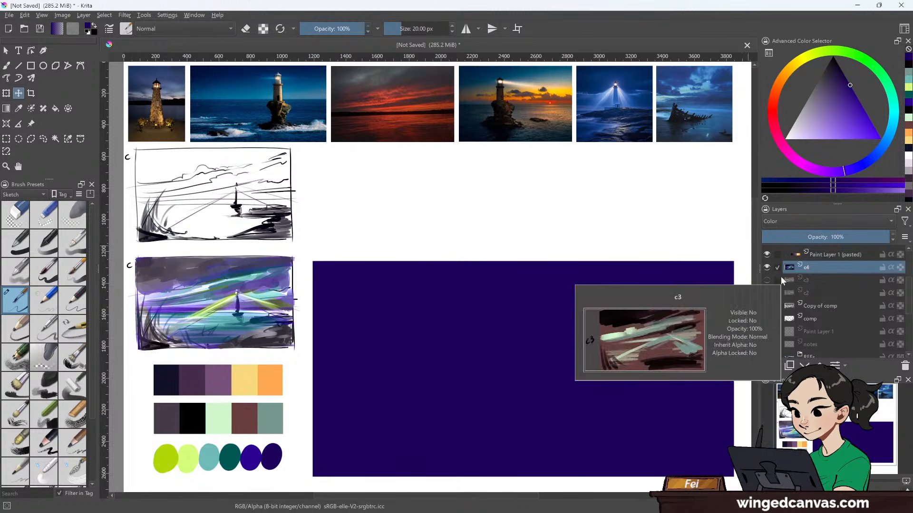
pyautogui.click(767, 306)
pyautogui.click(766, 306)
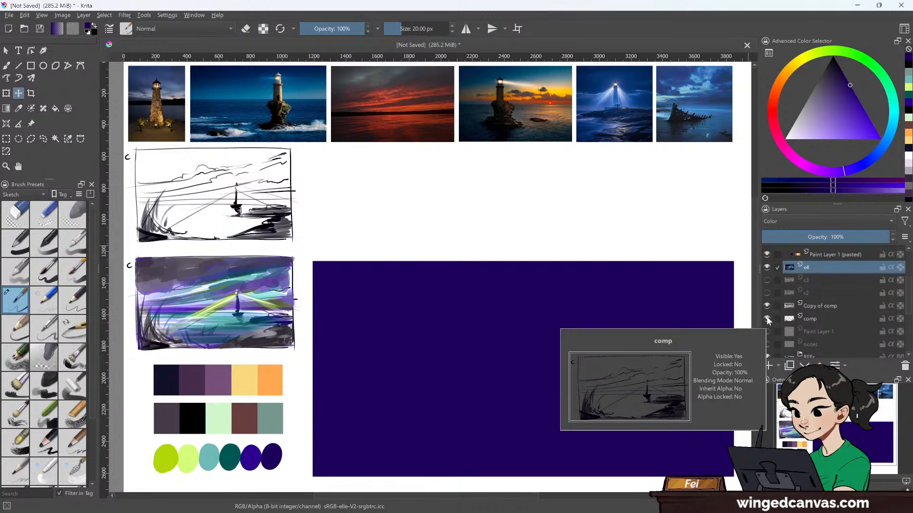
pyautogui.click(766, 306)
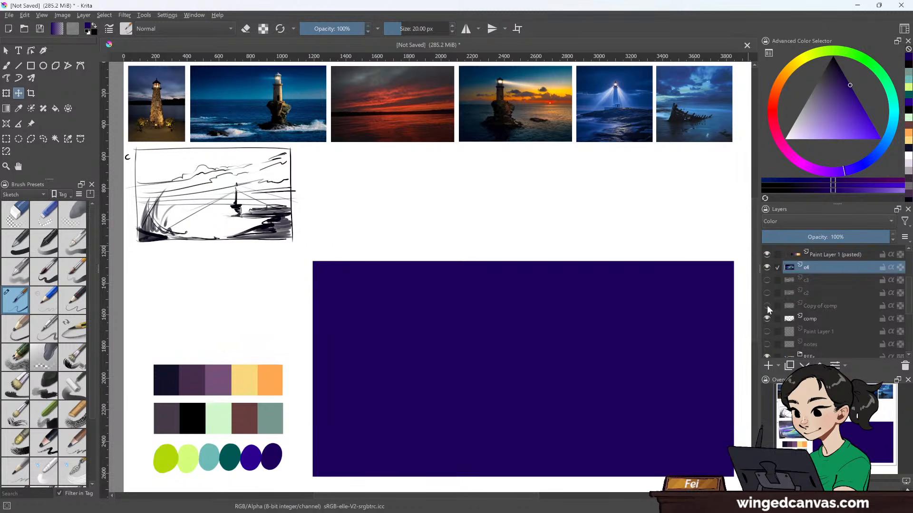
pyautogui.click(814, 220)
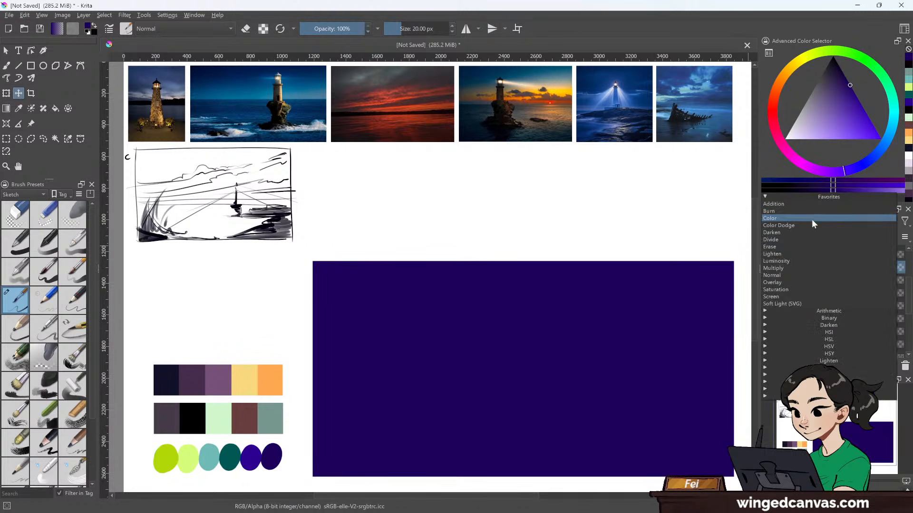
pyautogui.click(797, 275)
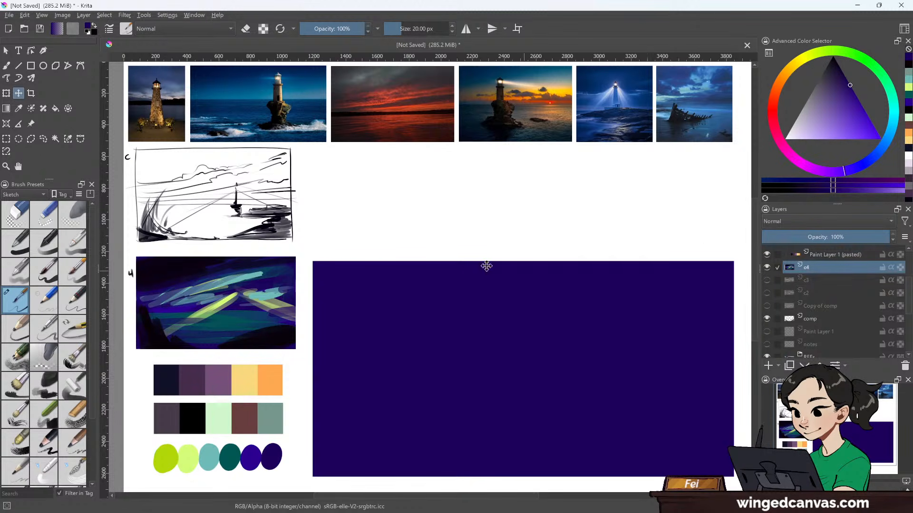
# - Extend the indigo base upward on Paint Layer 2 by filling a rectangular selection of about 2,697 × 1,782 px with the base color, and deselect
pyautogui.click(6, 139)
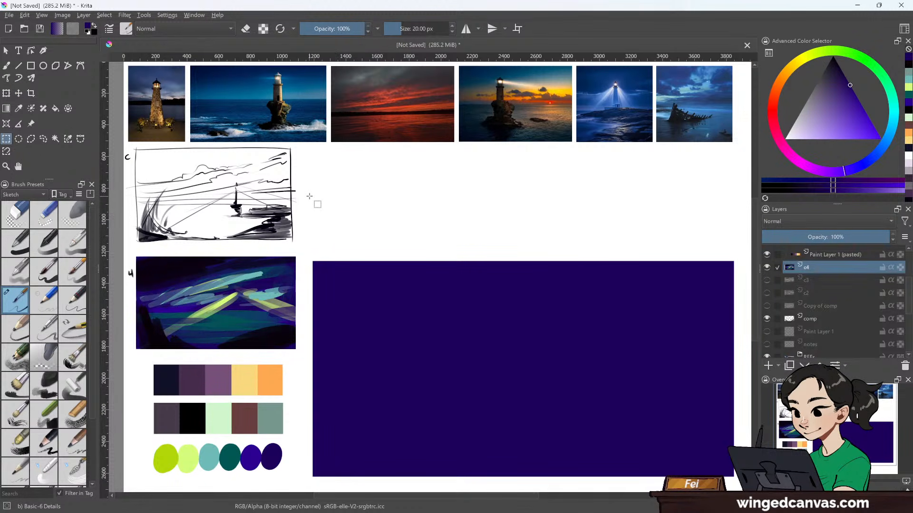
pyautogui.moveTo(309, 196)
pyautogui.mouseDown()
pyautogui.moveTo(352, 240)
pyautogui.moveTo(658, 447)
pyautogui.moveTo(731, 478)
pyautogui.mouseUp()
pyautogui.hotkey('ctrl', 'shift', 'c')
pyautogui.hotkey('ctrl', 'v')
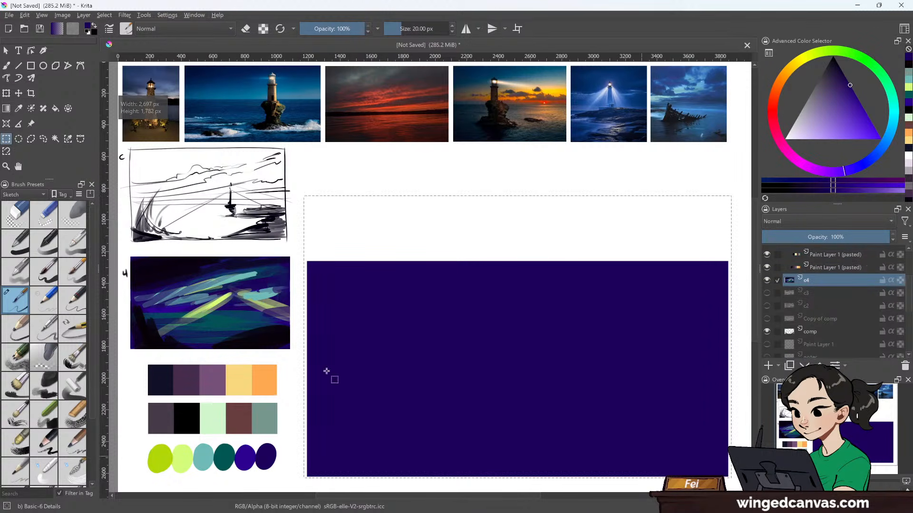
pyautogui.click(19, 109)
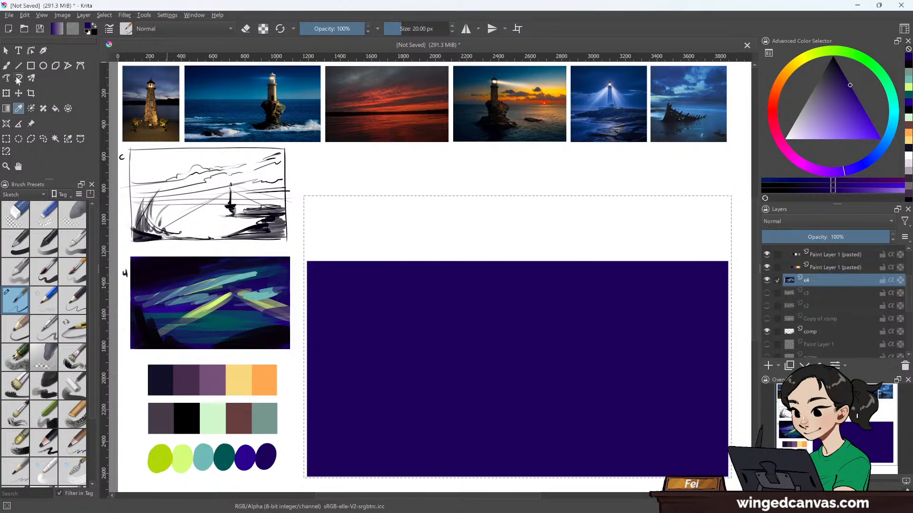
pyautogui.click(55, 109)
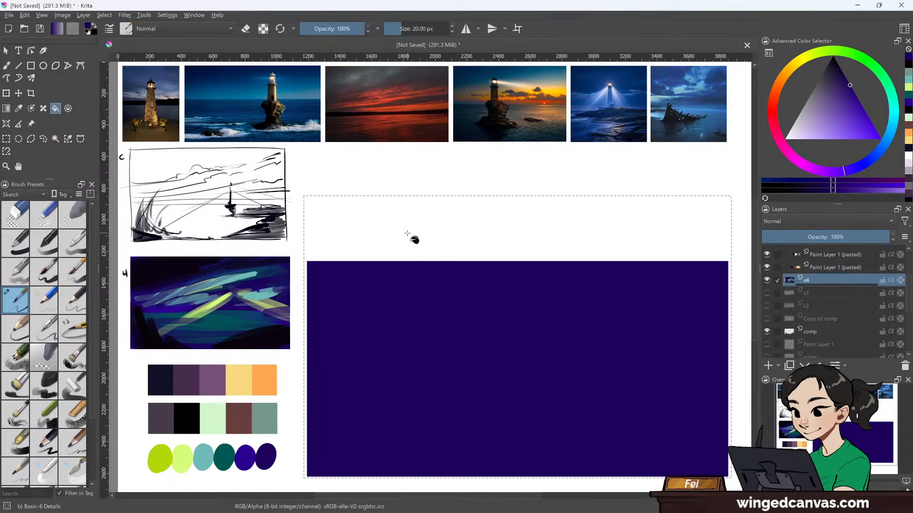
pyautogui.click(413, 239)
pyautogui.hotkey('ctrl', 'z')
pyautogui.scroll(5, 827, 295)
pyautogui.click(827, 264)
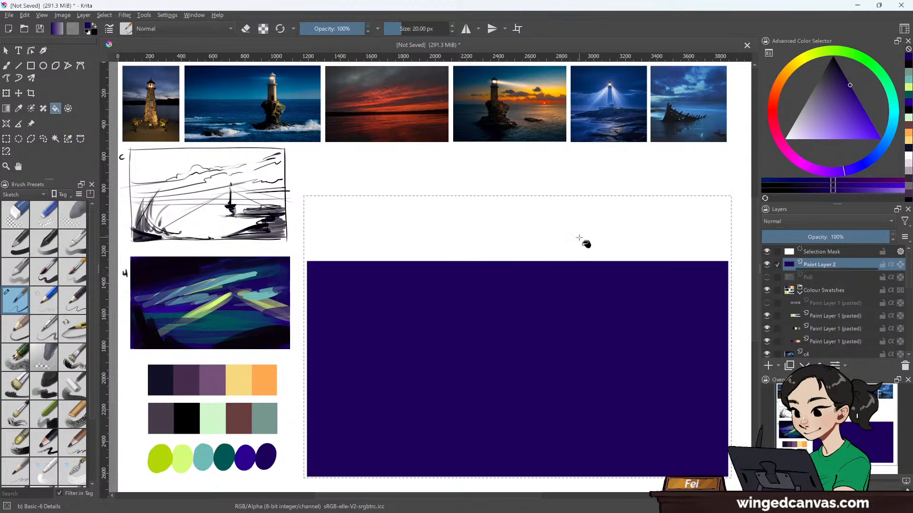
pyautogui.click(579, 238)
pyautogui.hotkey('ctrl', 'shift', 'a')
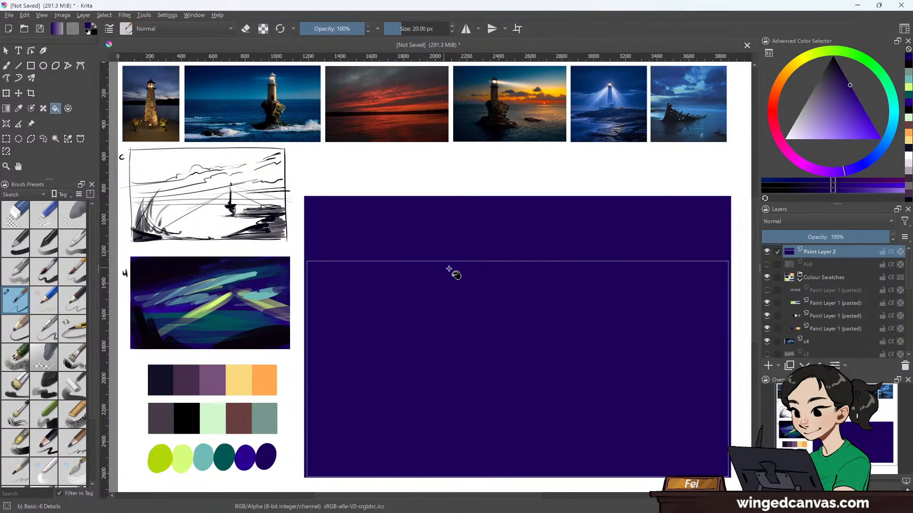
# - Cover the seam inside the indigo base by filling a rectangular selection of about 2,673 × 1,488 px with the foreground color, and deselect
pyautogui.click(6, 140)
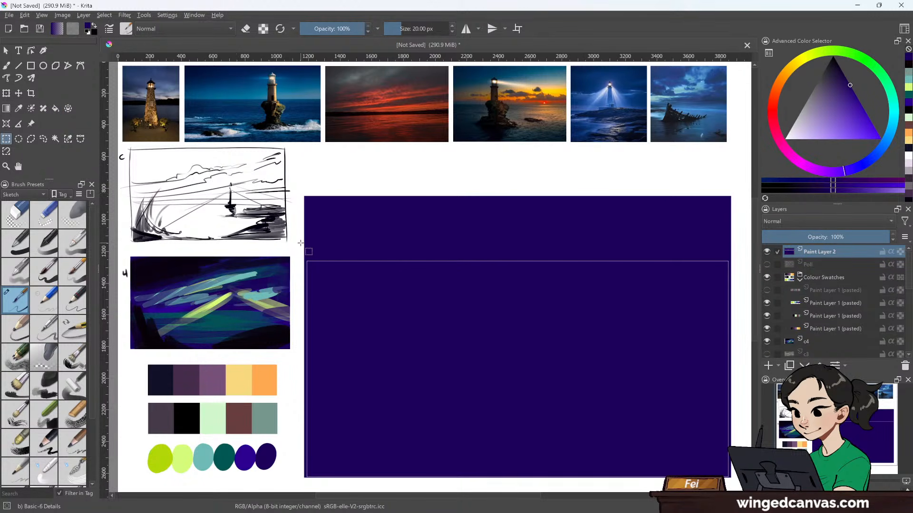
pyautogui.moveTo(307, 242); pyautogui.dragTo(725, 478)
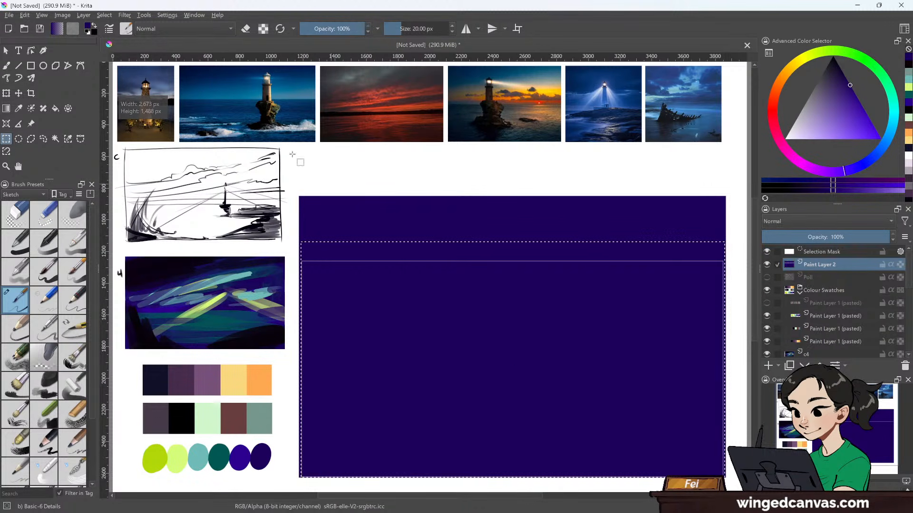
pyautogui.click(23, 15)
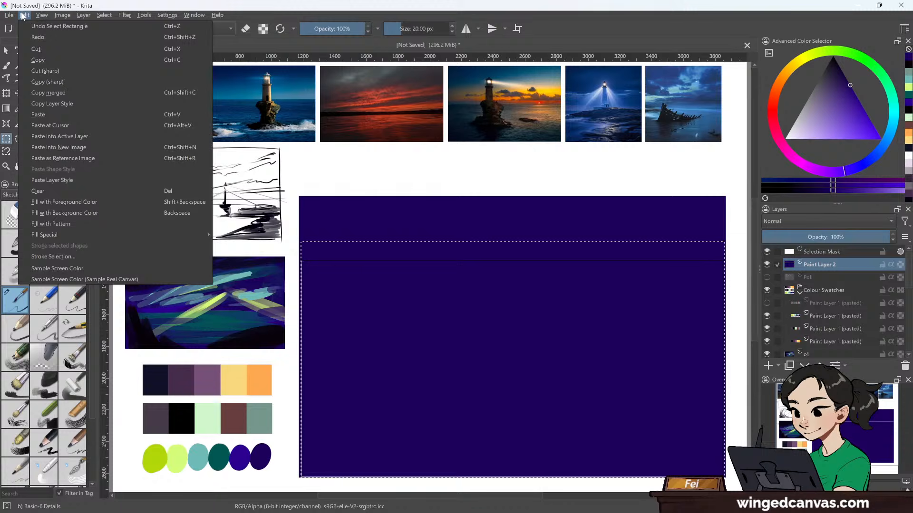
pyautogui.click(76, 202)
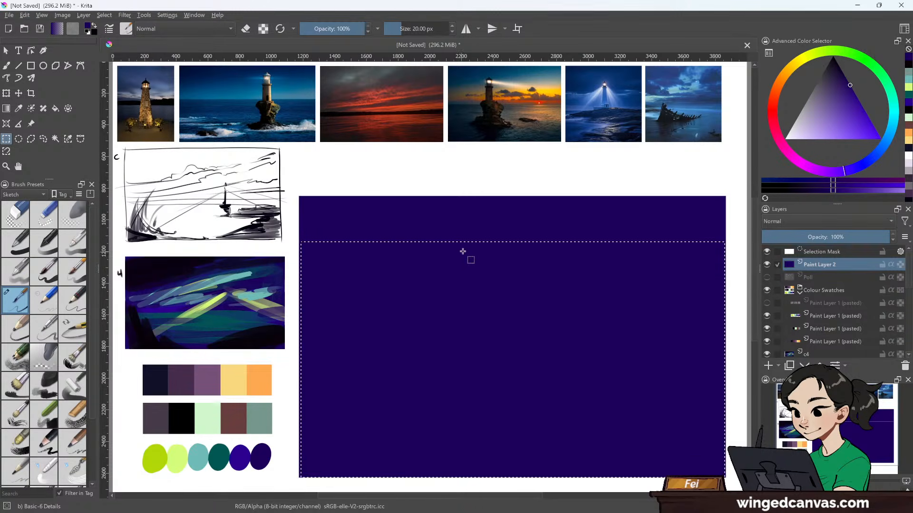
pyautogui.hotkey('ctrl', 'shift', 'a')
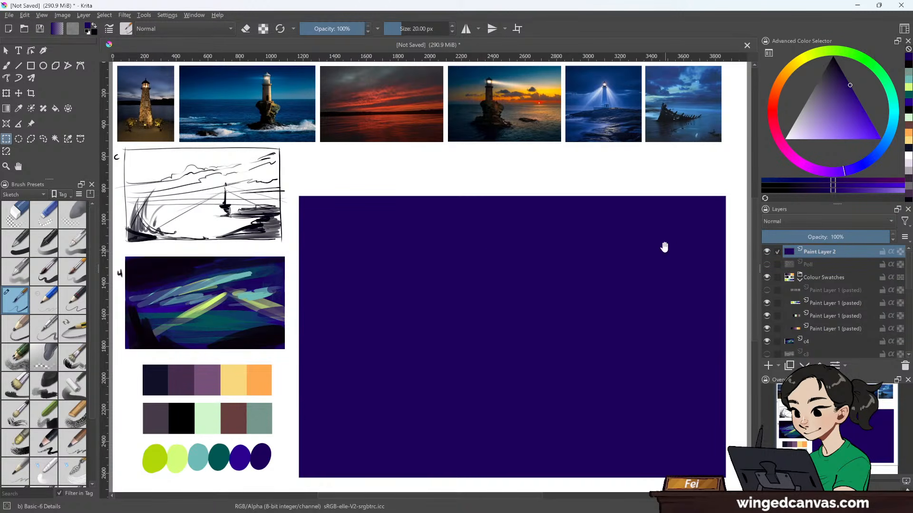
# - Trim a thin strip off the indigo base's lower edge with a rectangular selection across its full width, and deselect
pyautogui.moveTo(664, 247)
pyautogui.mouseDown()
pyautogui.moveTo(691, 248)
pyautogui.moveTo(676, 250)
pyautogui.mouseUp()
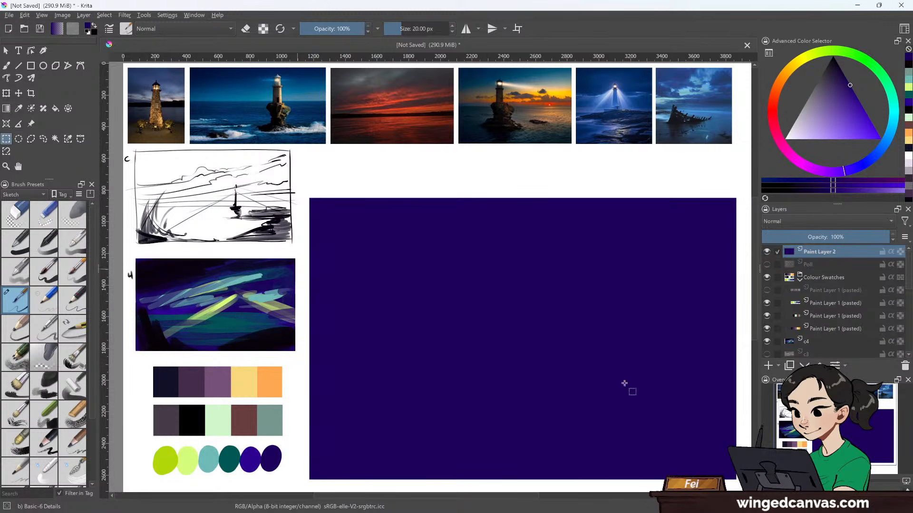
pyautogui.moveTo(304, 464); pyautogui.dragTo(494, 475)
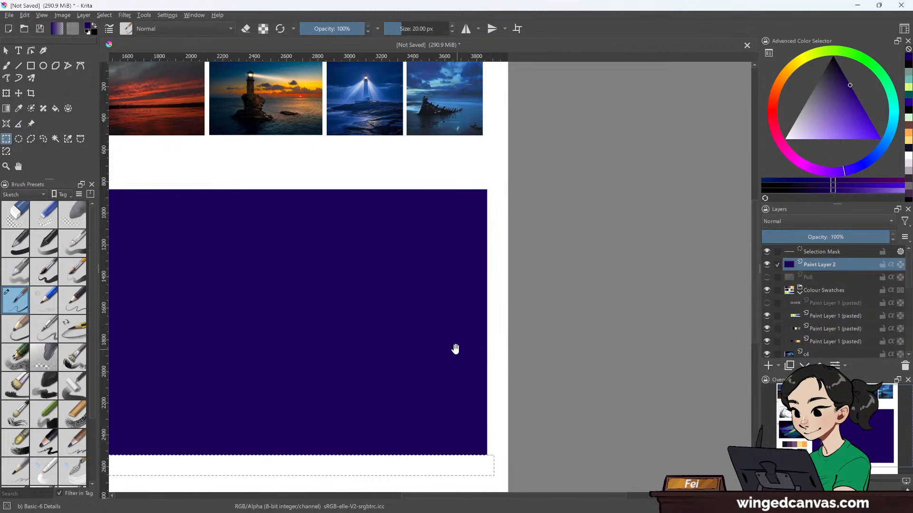
pyautogui.moveTo(447, 350)
pyautogui.mouseDown()
pyautogui.moveTo(727, 327)
pyautogui.moveTo(676, 349)
pyautogui.moveTo(691, 357)
pyautogui.mouseUp()
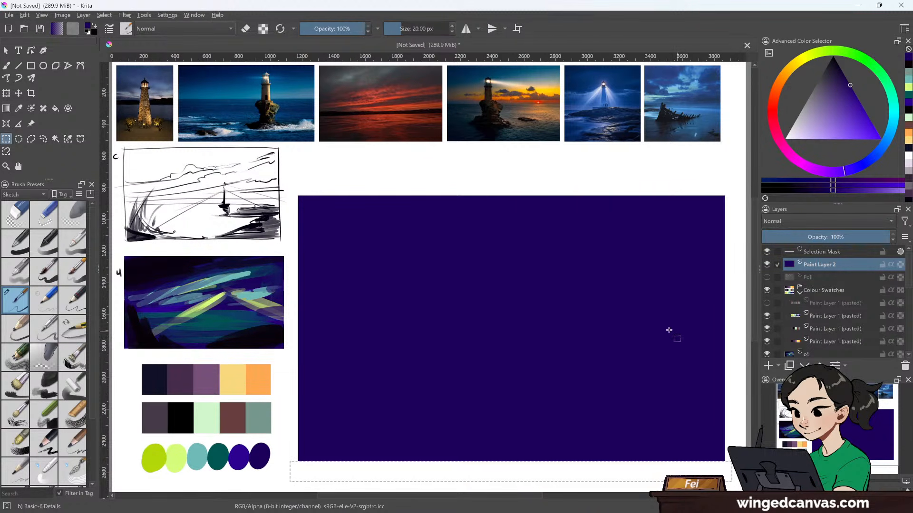
pyautogui.click(7, 51)
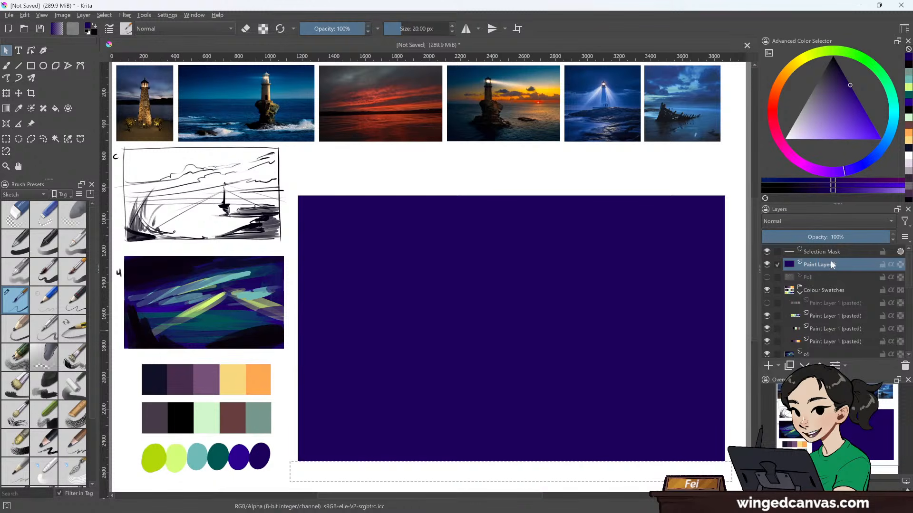
pyautogui.hotkey('ctrl', 'shift', 'a')
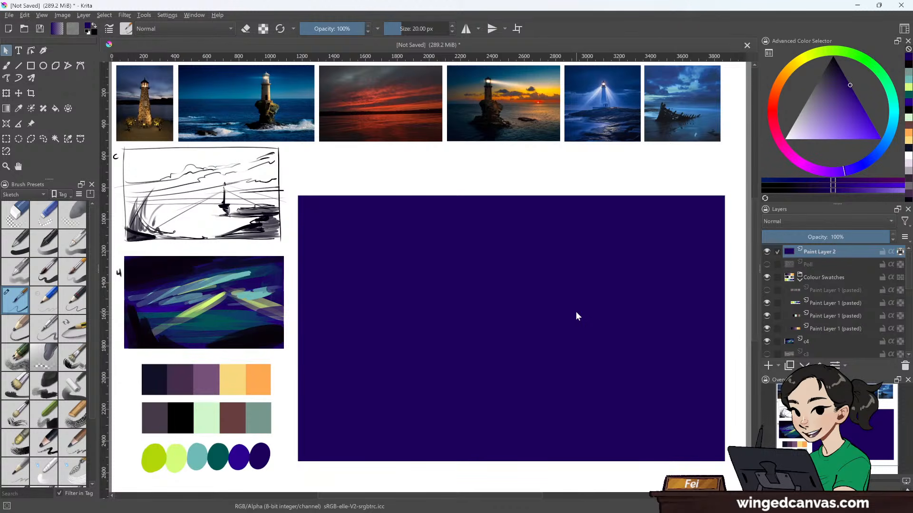
# - Select the sky area of the indigo base above the horizon with a rectangle about 2,737 px wide and 1,117 px high
pyautogui.click(7, 140)
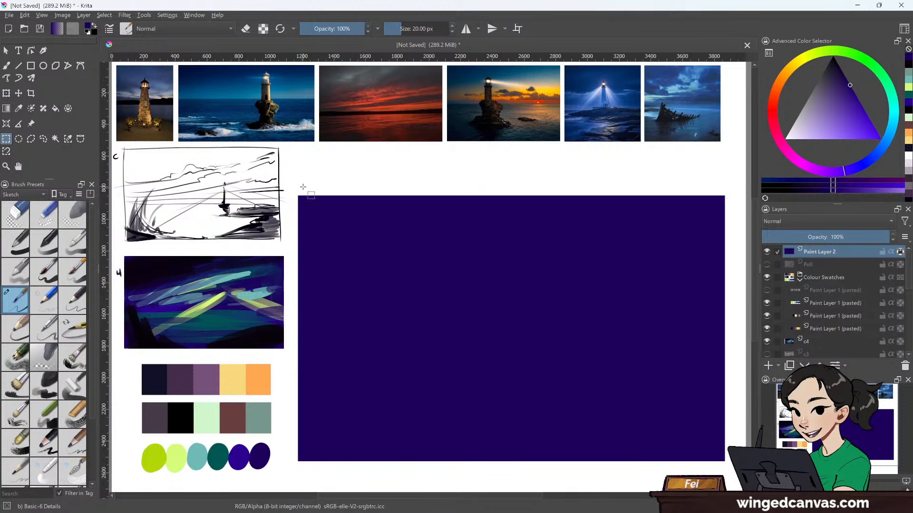
pyautogui.moveTo(296, 191); pyautogui.dragTo(730, 368)
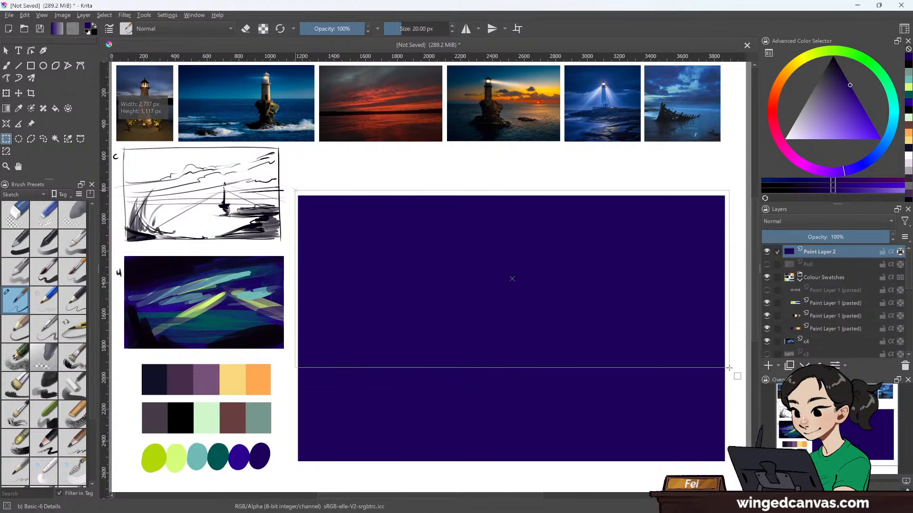
pyautogui.moveTo(729, 368); pyautogui.dragTo(730, 365)
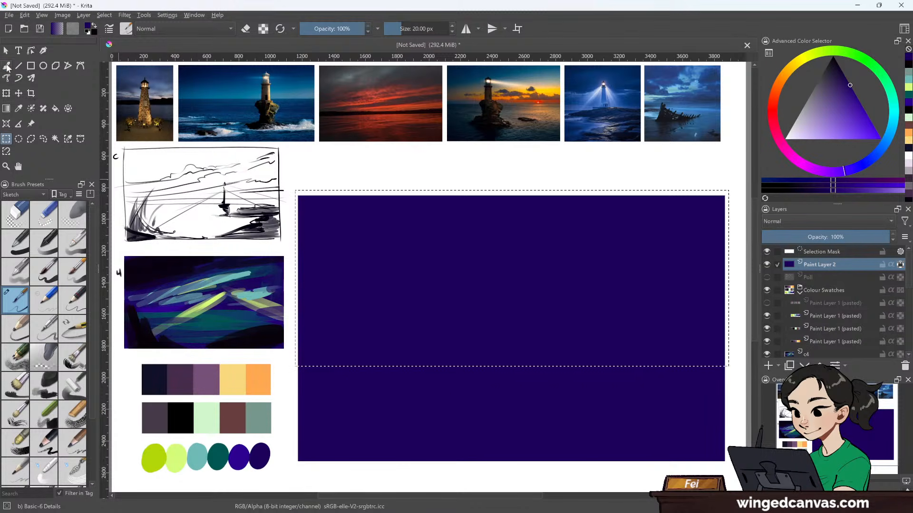
# - Choose the Charcoal Rock Soft brush and enlarge it to 246 px
pyautogui.click(7, 67)
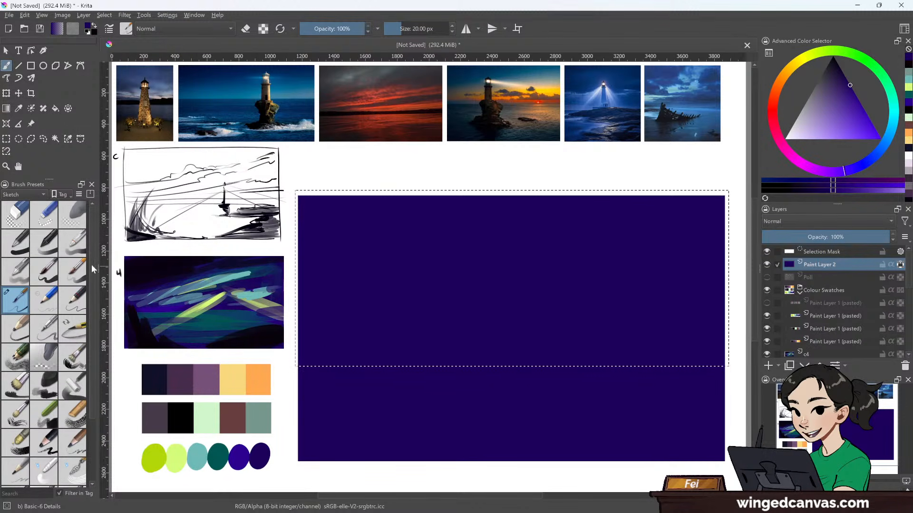
pyautogui.moveTo(93, 269); pyautogui.dragTo(93, 339)
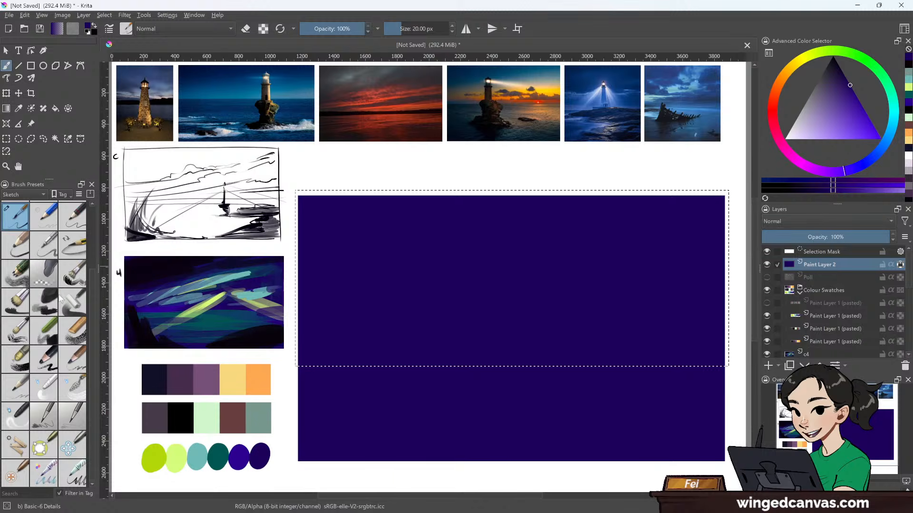
pyautogui.moveTo(52, 301)
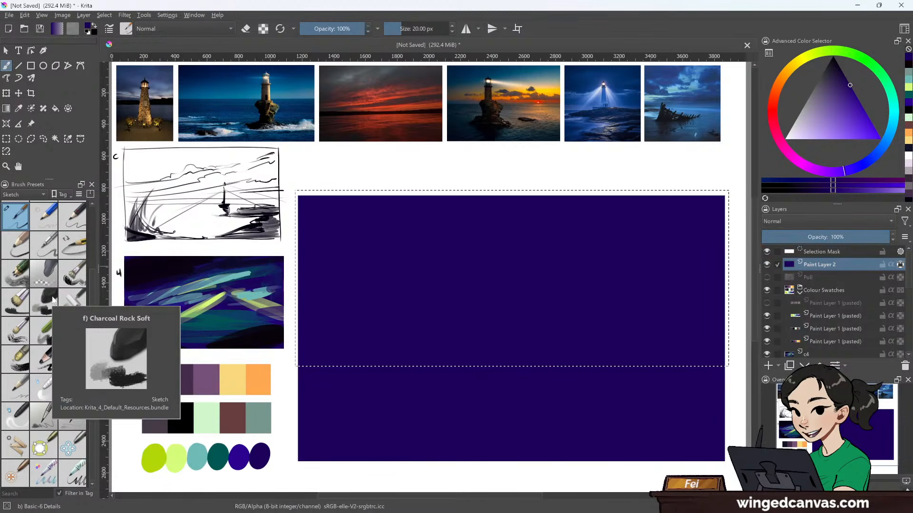
pyautogui.click(50, 301)
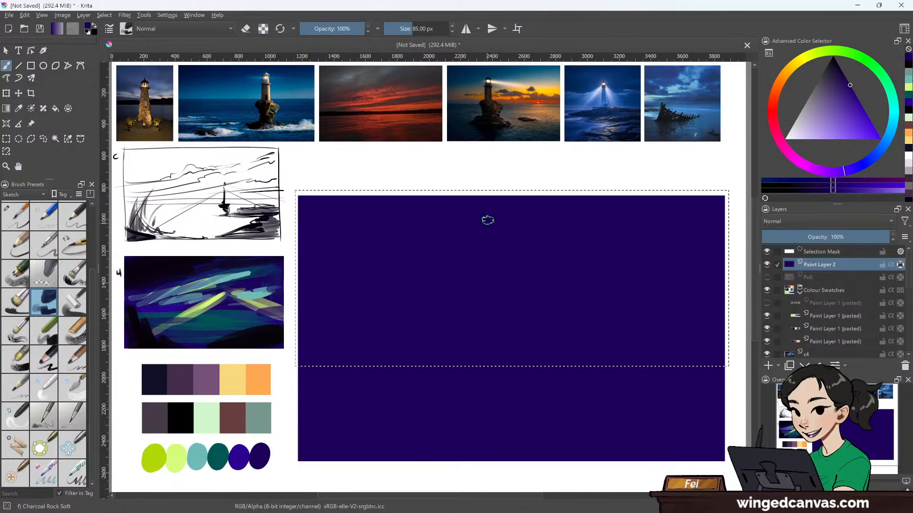
pyautogui.press(']')
pyautogui.press(']')
pyautogui.press(']')
pyautogui.press(']')
pyautogui.press(']')
pyautogui.press(']')
pyautogui.press(']')
pyautogui.press(']')
pyautogui.press(']')
pyautogui.press(']')
pyautogui.press(']')
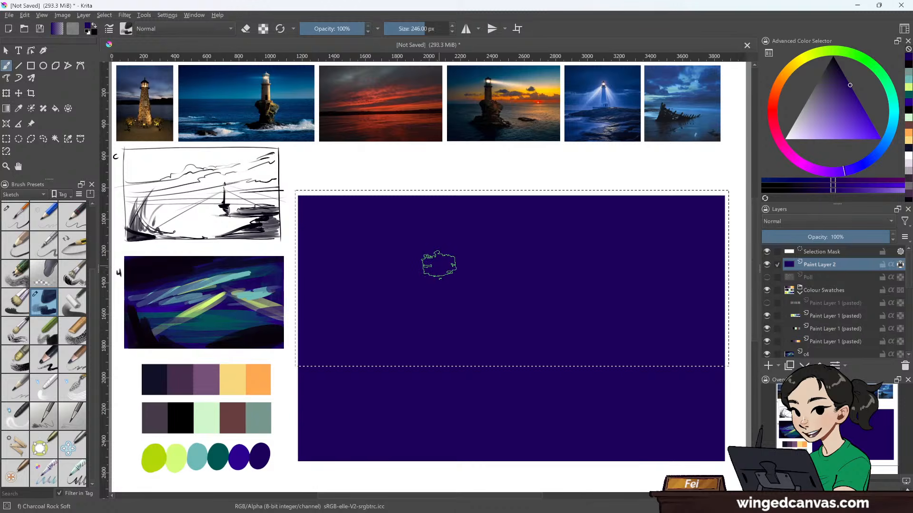
# - Sample the dark teal swatch and paint broad diagonal cloud strokes in the upper-left sky of the base
pyautogui.press('p')
pyautogui.click(219, 453)
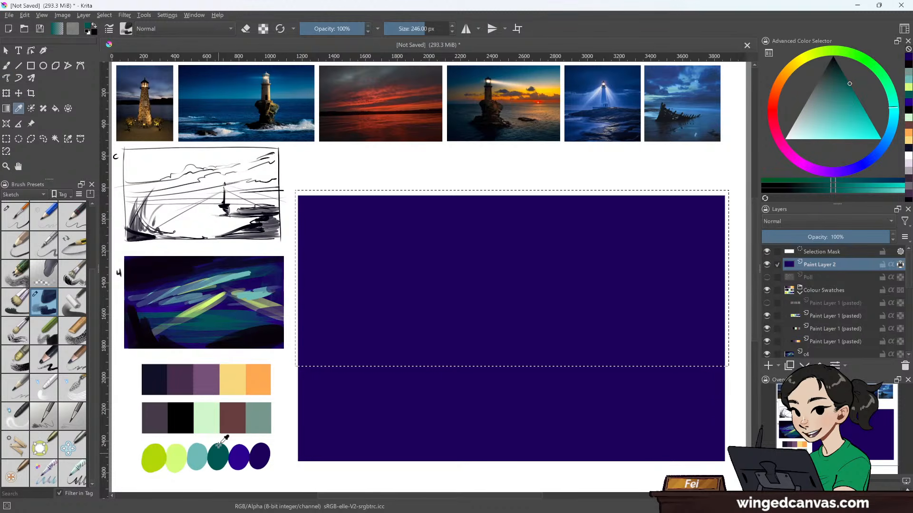
pyautogui.click(11, 67)
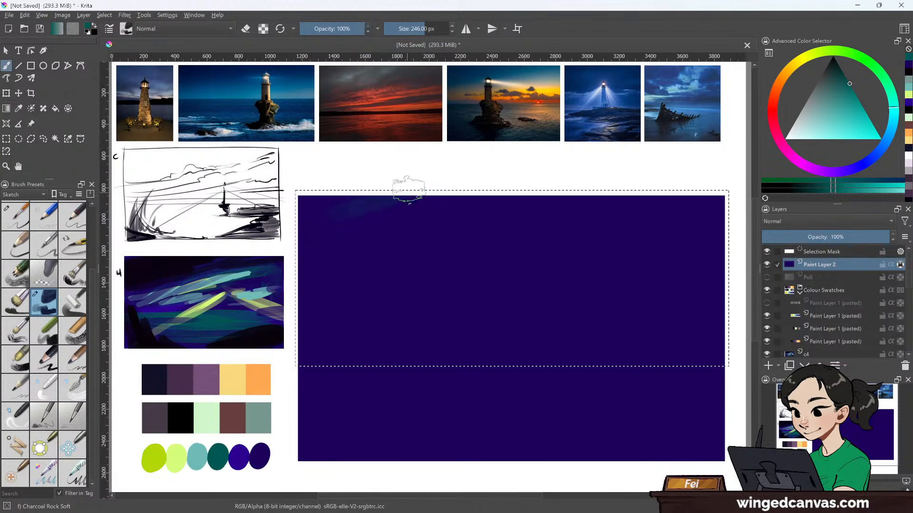
pyautogui.moveTo(359, 216); pyautogui.dragTo(388, 217)
pyautogui.moveTo(490, 198); pyautogui.dragTo(523, 200)
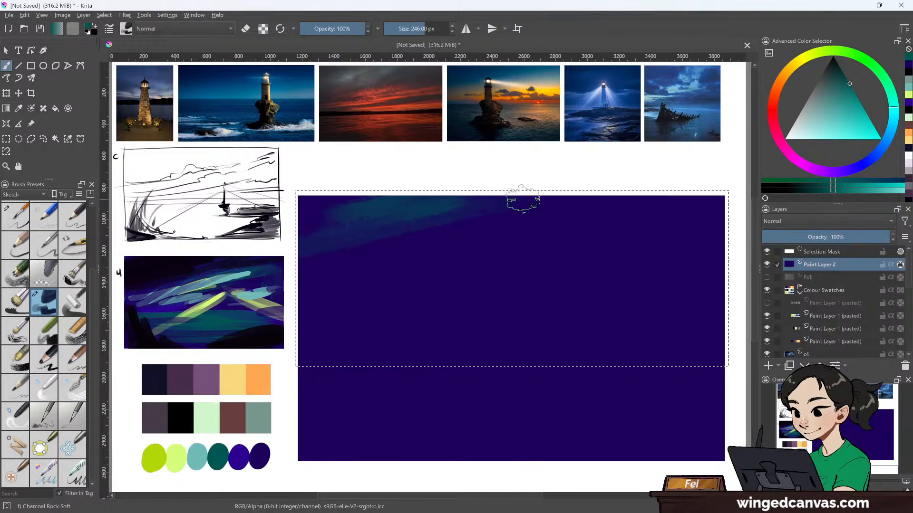
pyautogui.moveTo(442, 242); pyautogui.dragTo(509, 226)
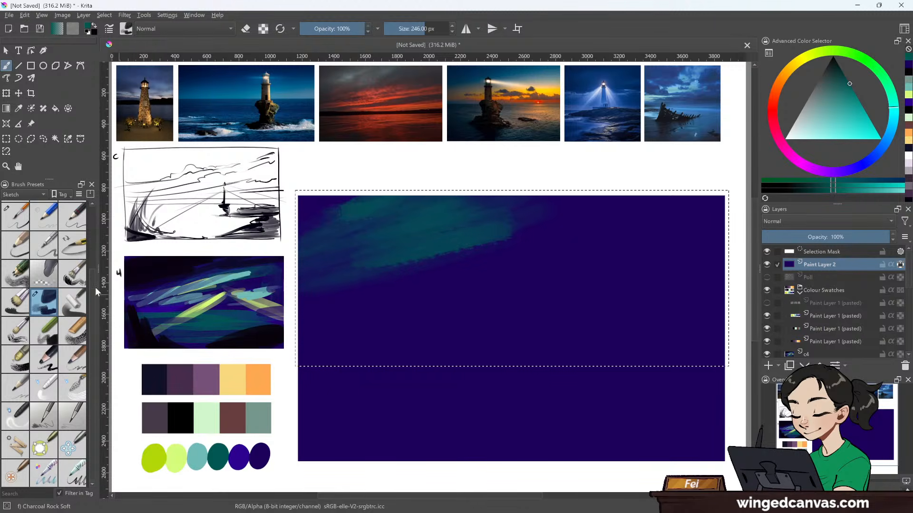
# - Sample the bright violet-blue swatch and brush soft streaks across the middle and right of the sky
pyautogui.click(19, 109)
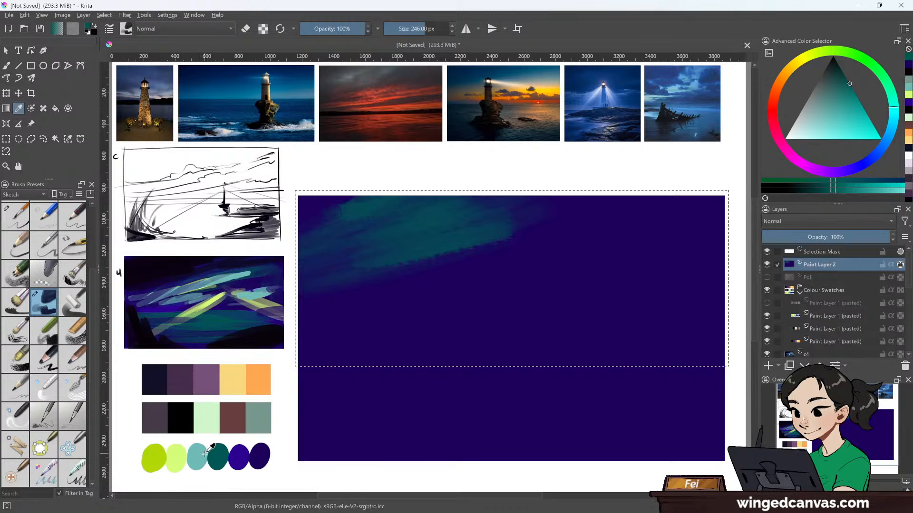
pyautogui.click(254, 455)
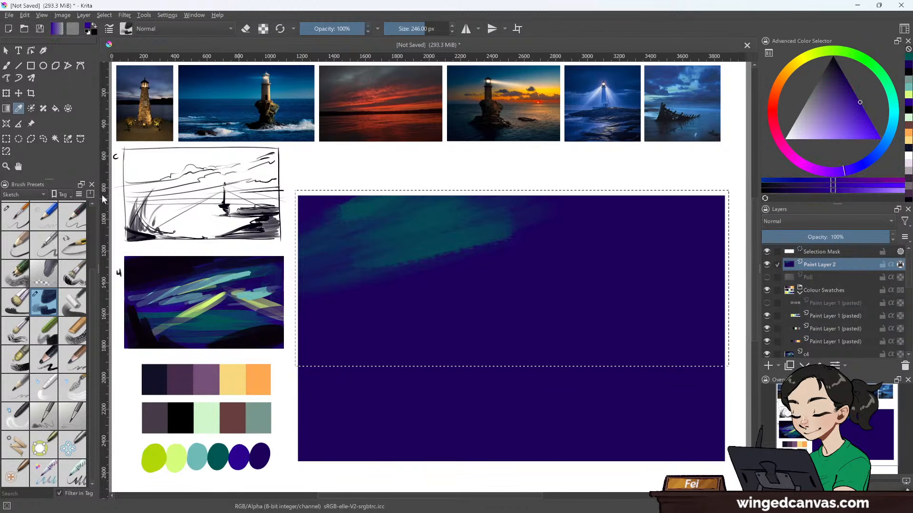
pyautogui.press('b')
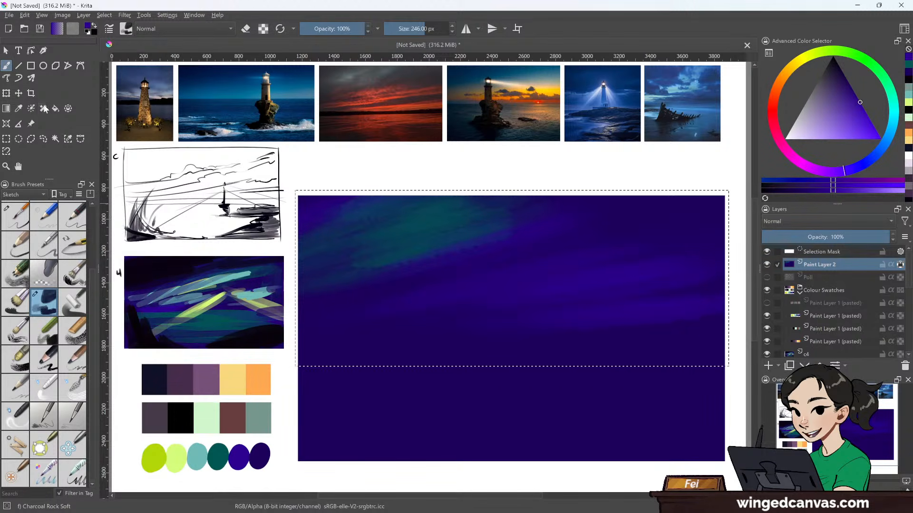
# - Sample the light teal swatch, reduce the brush to 126 px and paint a diagonal cloud streak across the left-middle sky
pyautogui.click(19, 110)
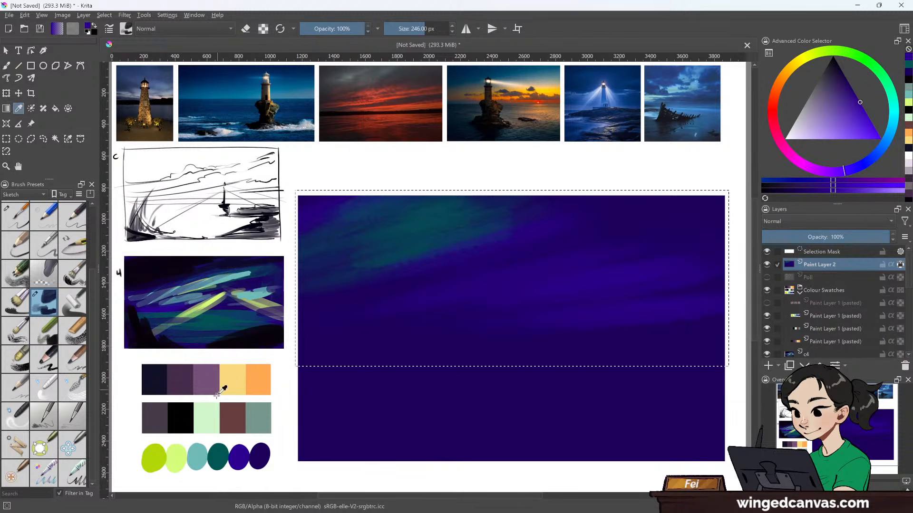
pyautogui.click(265, 415)
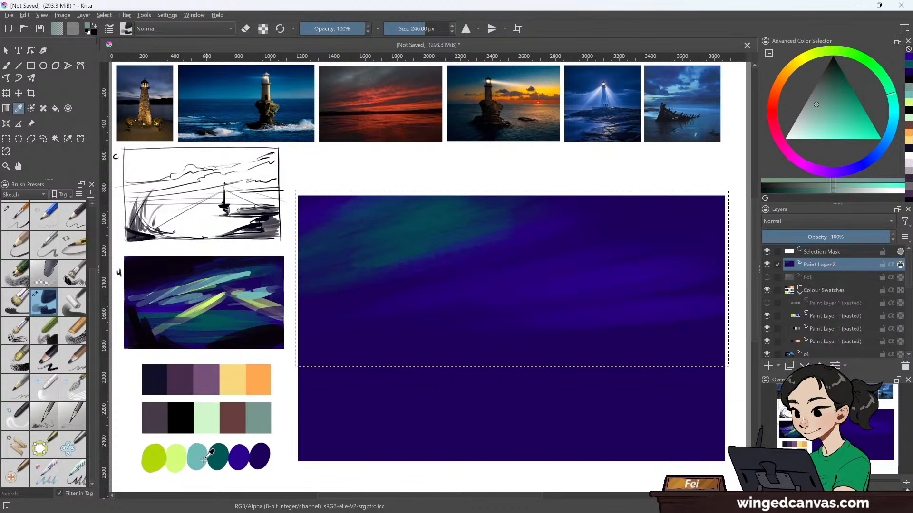
pyautogui.click(200, 456)
pyautogui.click(7, 66)
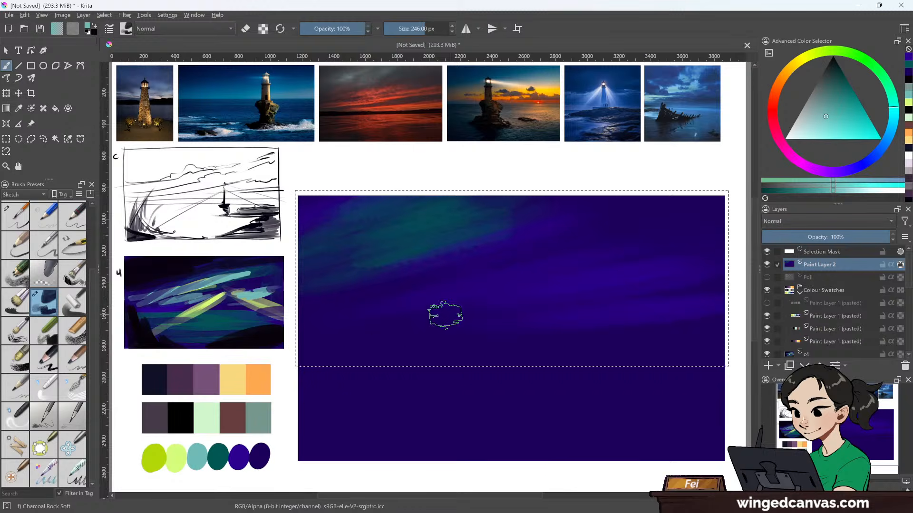
pyautogui.press('[')
pyautogui.press('[')
pyautogui.press('[')
pyautogui.press('[')
pyautogui.press('[')
pyautogui.press('[')
pyautogui.press('[')
pyautogui.press('[')
pyautogui.press('[')
pyautogui.press('[')
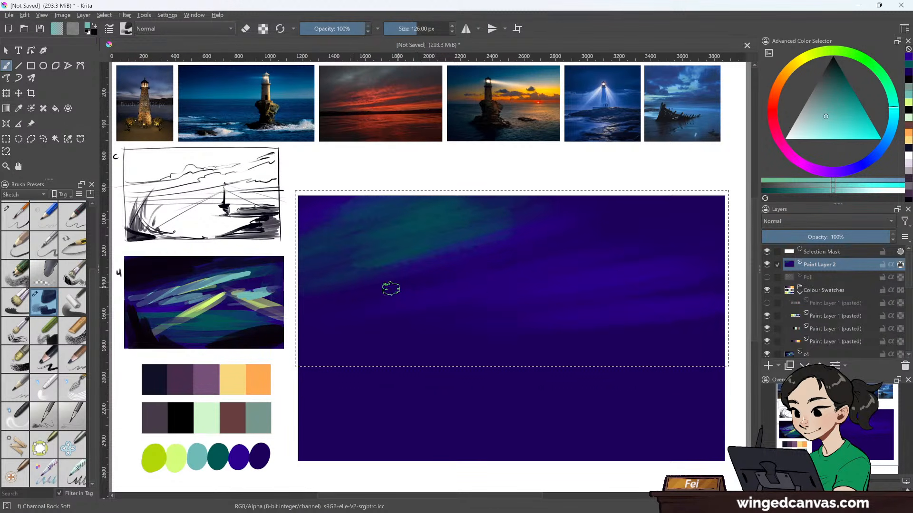
pyautogui.moveTo(364, 297); pyautogui.dragTo(518, 259)
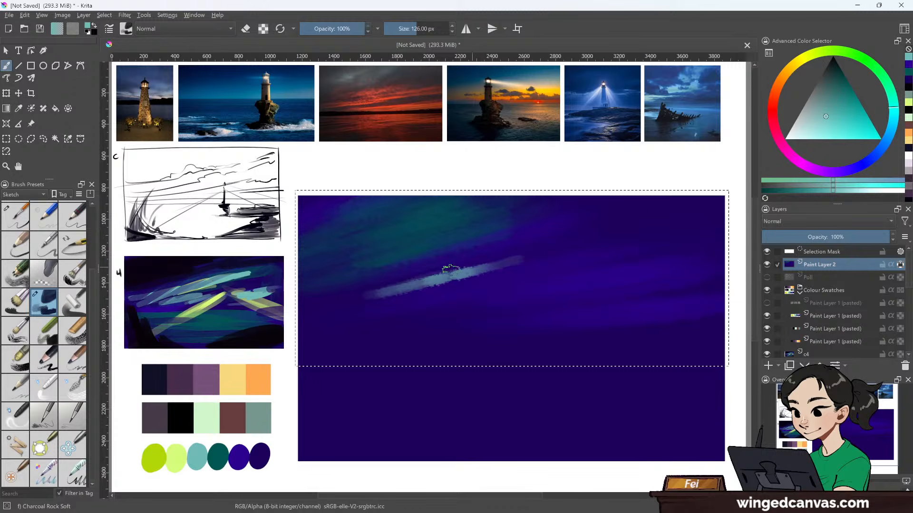
# - Enlarge the brush to 215 px and extend the light teal cloud band diagonally across the middle of the sky
pyautogui.press(']')
pyautogui.press(']')
pyautogui.press(']')
pyautogui.press(']')
pyautogui.press(']')
pyautogui.press(']')
pyautogui.press(']')
pyautogui.press(']')
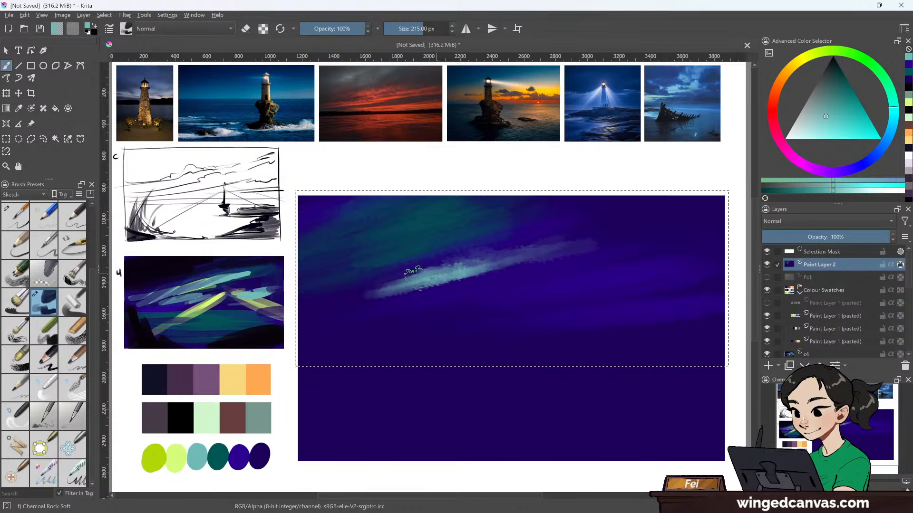
pyautogui.moveTo(429, 269)
pyautogui.mouseDown()
pyautogui.moveTo(448, 274)
pyautogui.moveTo(320, 315)
pyautogui.moveTo(447, 293)
pyautogui.mouseUp()
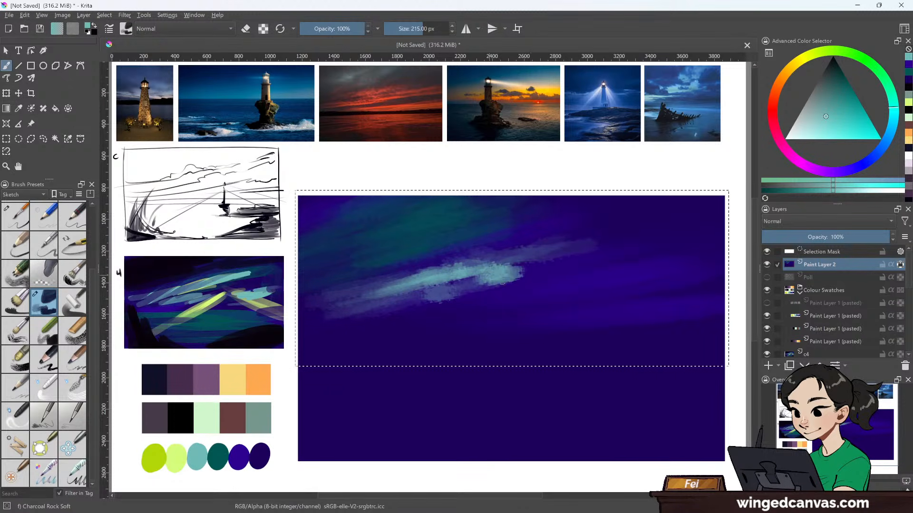
pyautogui.moveTo(513, 279); pyautogui.dragTo(619, 245)
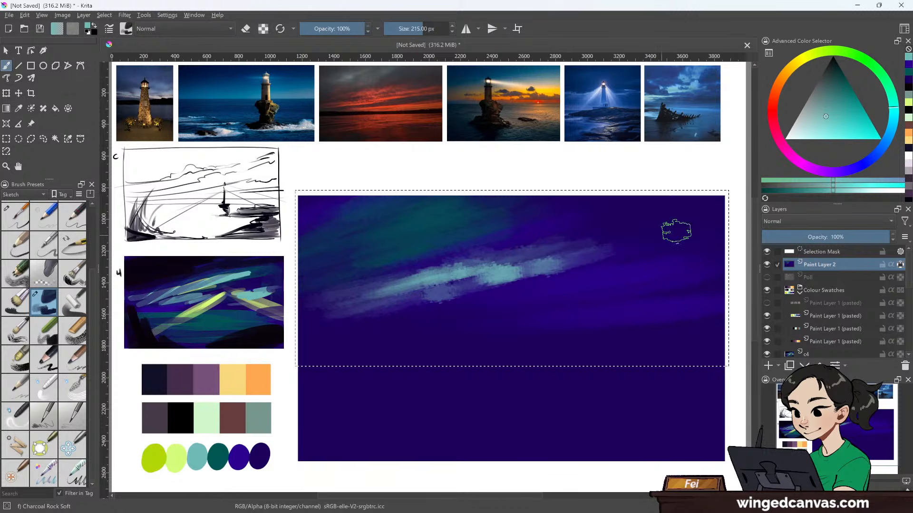
# - Shift the light teal's hue to green and paint diagonal streaks over the middle cloud band and out to the sky's right edge
pyautogui.moveTo(882, 79); pyautogui.dragTo(876, 69)
pyautogui.moveTo(471, 280); pyautogui.dragTo(548, 265)
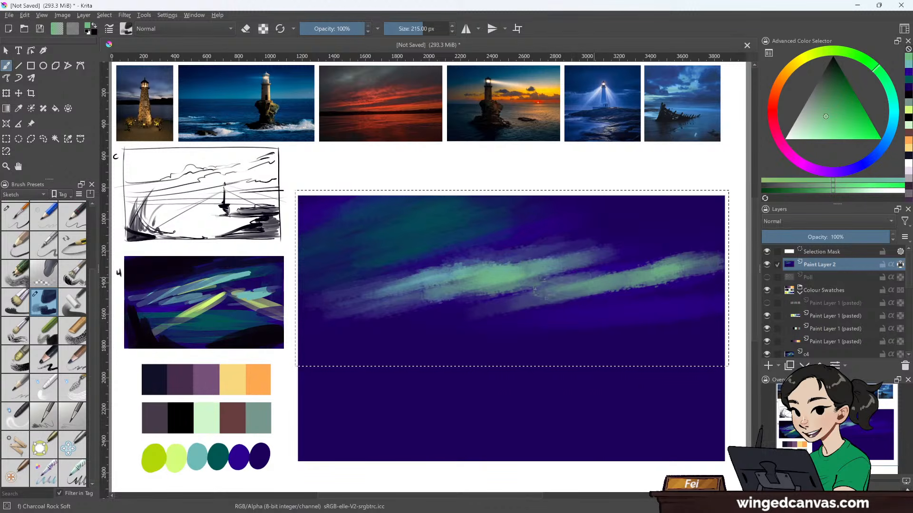
pyautogui.moveTo(447, 321); pyautogui.dragTo(540, 308)
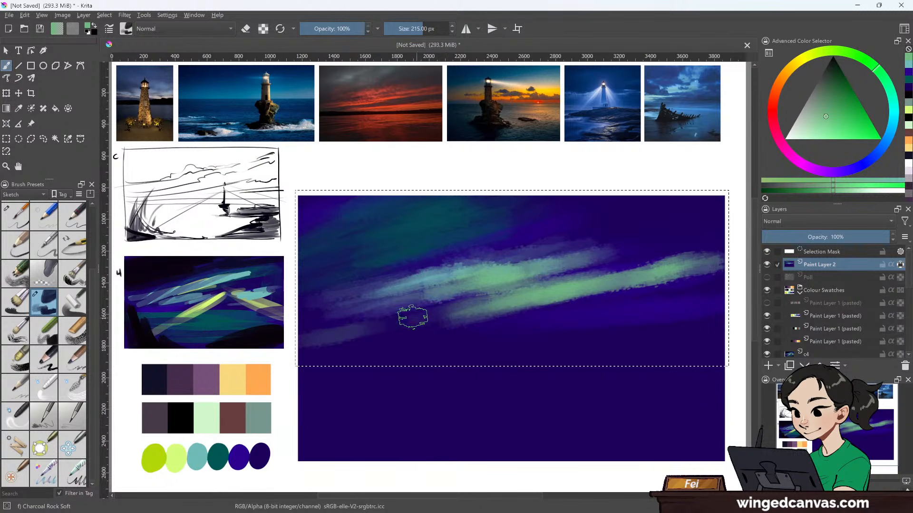
# - Reduce the brush to 110 px and paint thinner green streaks in the lower-left sky and along the upper-right cloud band
pyautogui.press('[')
pyautogui.press(']')
pyautogui.press('[')
pyautogui.press('[')
pyautogui.press('[')
pyautogui.press('[')
pyautogui.press('[')
pyautogui.press('[')
pyautogui.press('[')
pyautogui.press('[')
pyautogui.press('[')
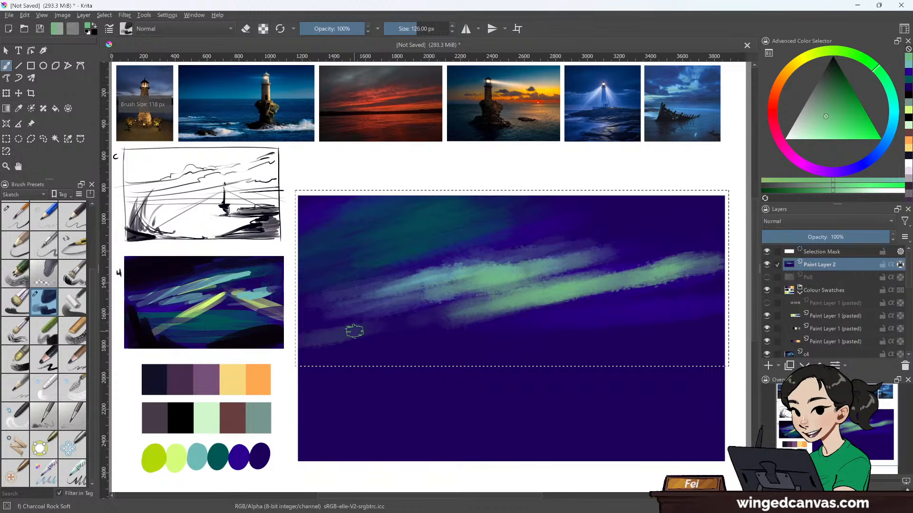
pyautogui.press('[')
pyautogui.moveTo(336, 335); pyautogui.dragTo(428, 321)
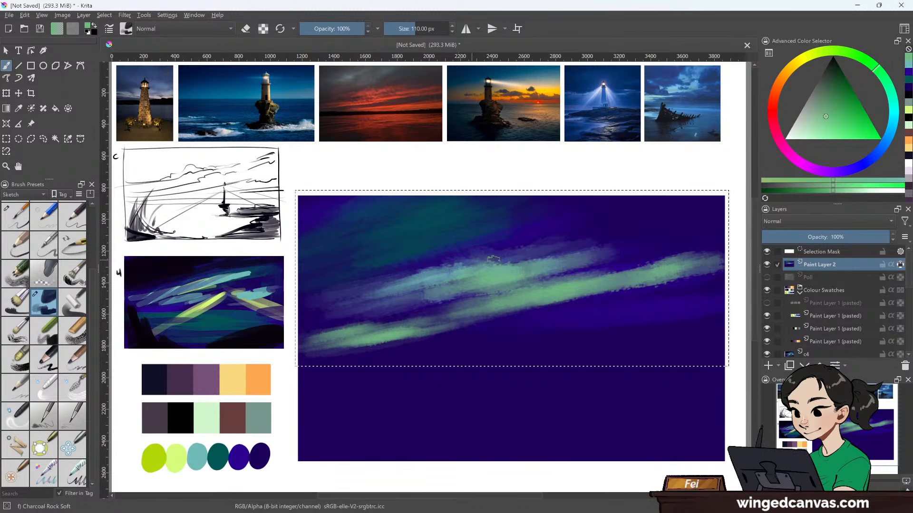
pyautogui.moveTo(532, 255); pyautogui.dragTo(647, 242)
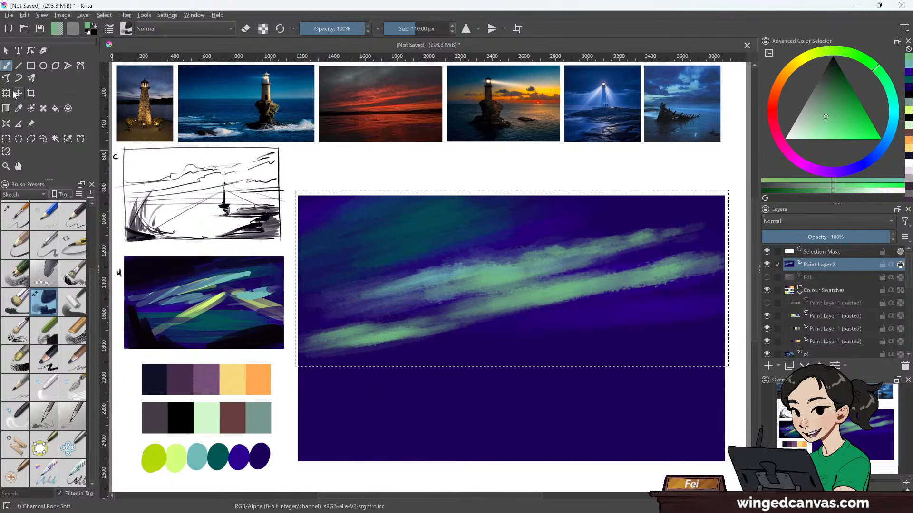
# - Sample the dark teal swatch and fill the lower sky beneath the green streaks, using brush sizes of 320 and 188 px
pyautogui.click(24, 110)
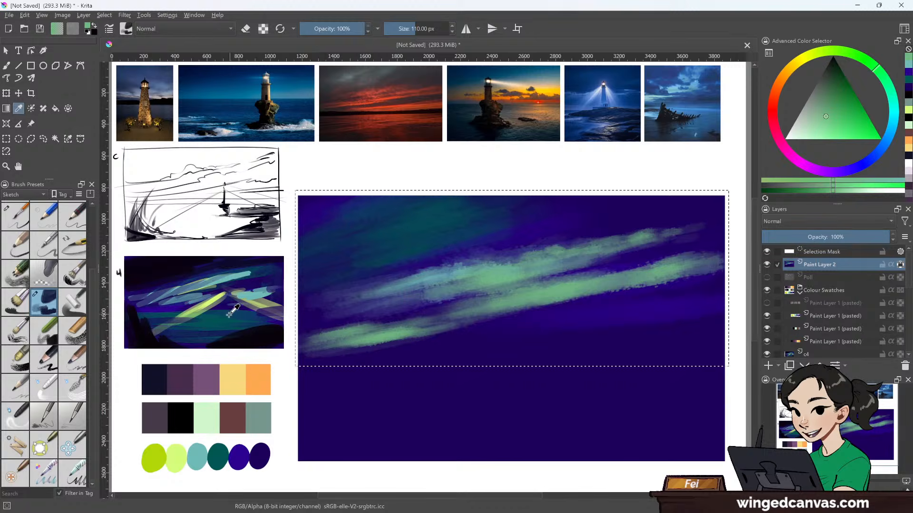
pyautogui.click(218, 457)
pyautogui.press('b')
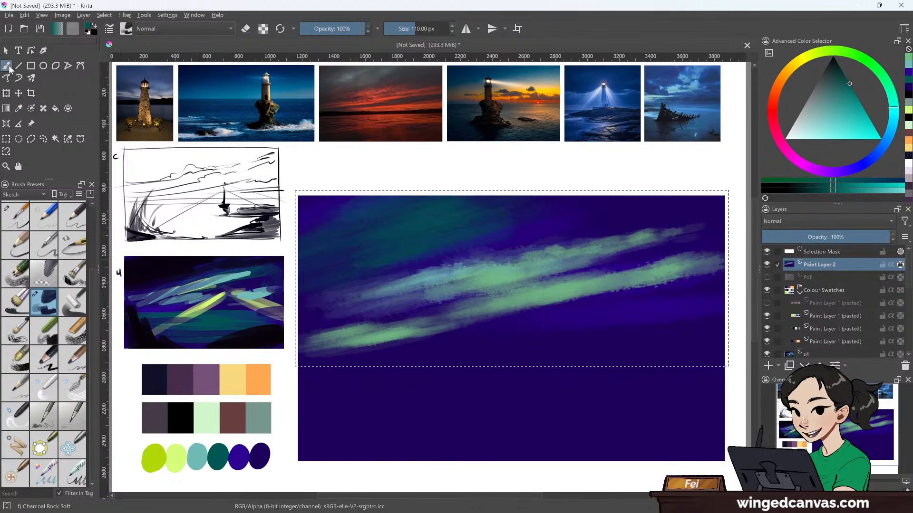
pyautogui.moveTo(641, 350); pyautogui.dragTo(718, 350)
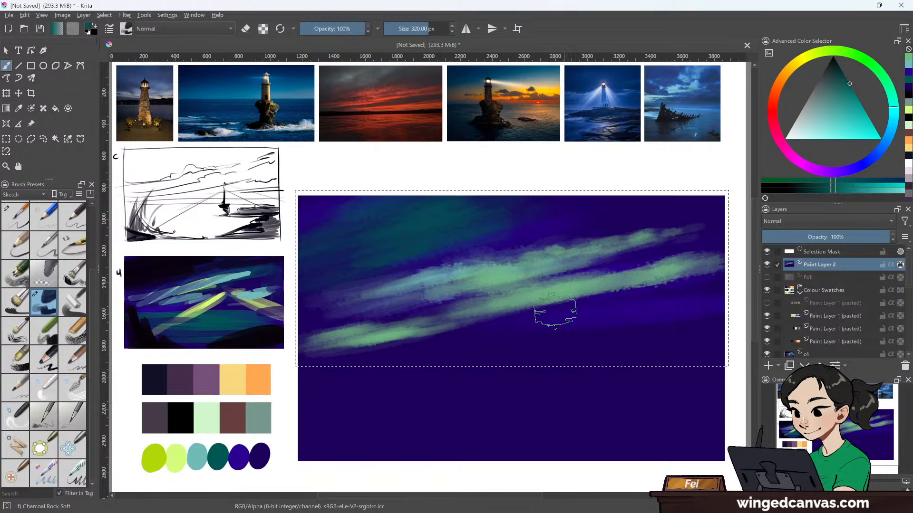
pyautogui.moveTo(580, 304); pyautogui.dragTo(441, 335)
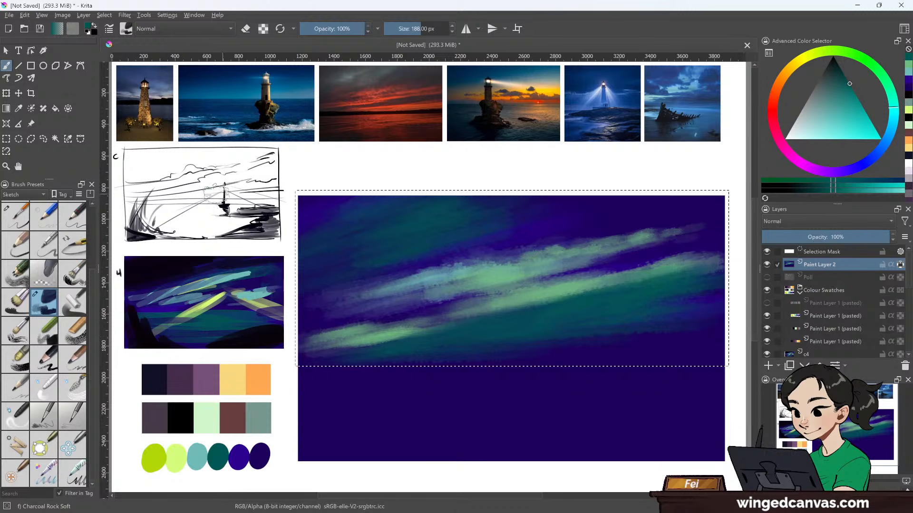
# - Sample the grey-teal swatch and brush soft, nearly horizontal streaks low in the sky and along the horizon
pyautogui.click(22, 108)
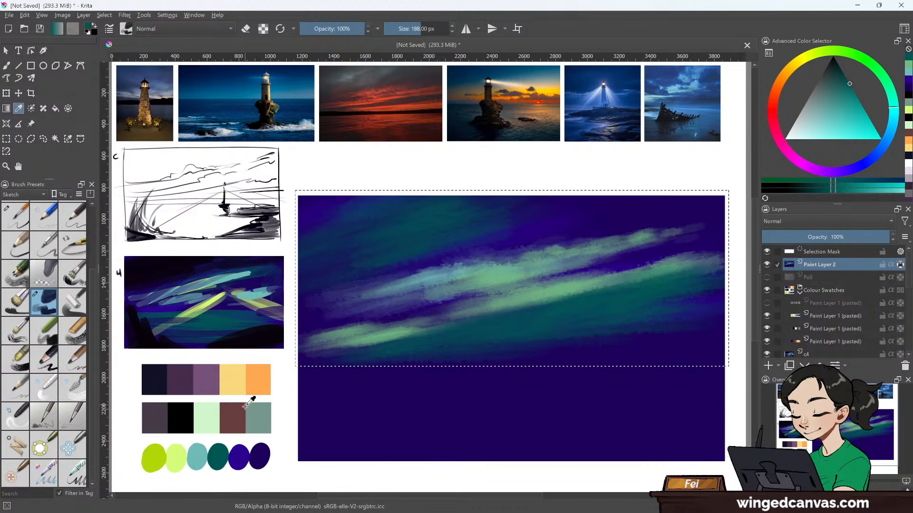
pyautogui.click(258, 409)
pyautogui.click(7, 66)
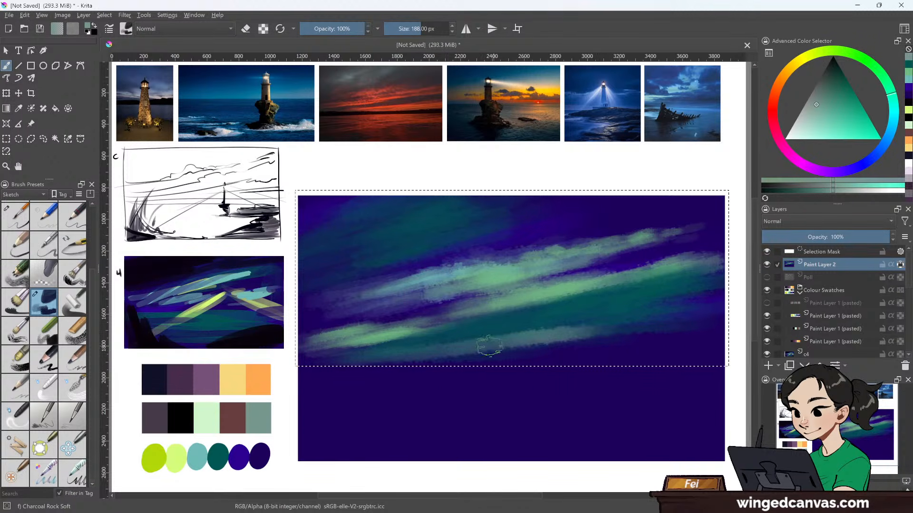
pyautogui.moveTo(479, 346); pyautogui.dragTo(540, 327)
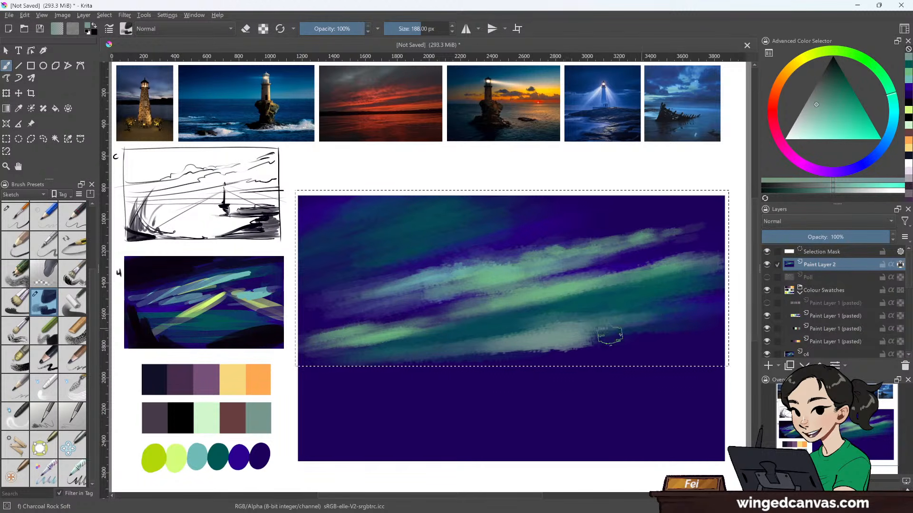
pyautogui.moveTo(539, 351); pyautogui.dragTo(632, 342)
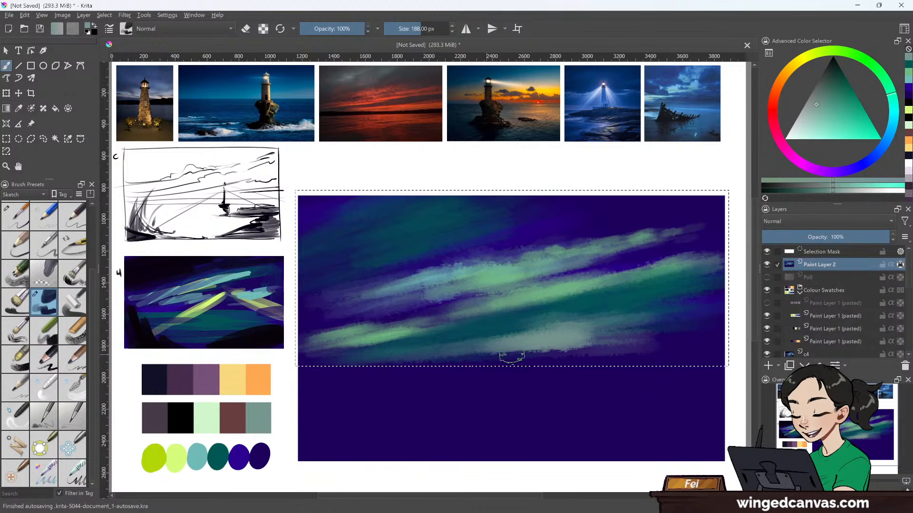
pyautogui.moveTo(392, 365)
pyautogui.mouseDown()
pyautogui.moveTo(385, 369)
pyautogui.moveTo(690, 367)
pyautogui.moveTo(357, 367)
pyautogui.mouseUp()
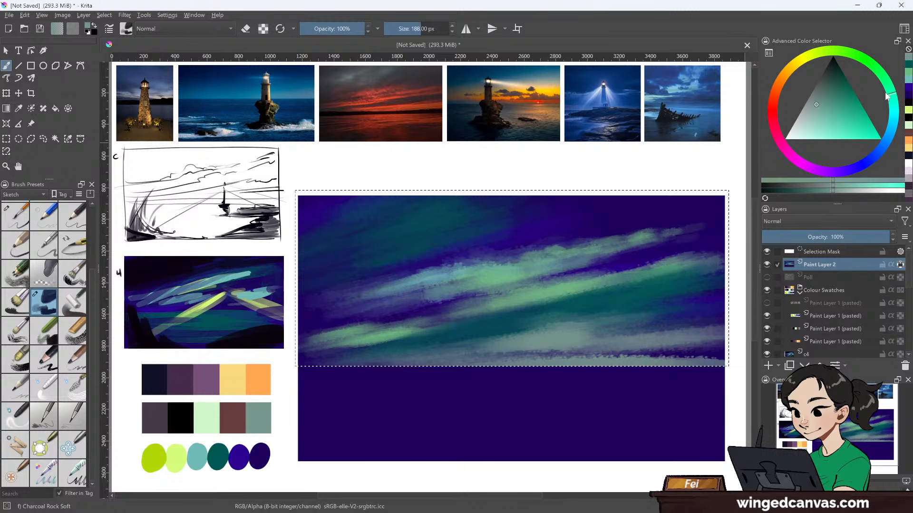
# - Darken the colour to a deep green and blend diagonal strokes between the clouds and over the lower sky
pyautogui.moveTo(851, 98); pyautogui.dragTo(850, 89)
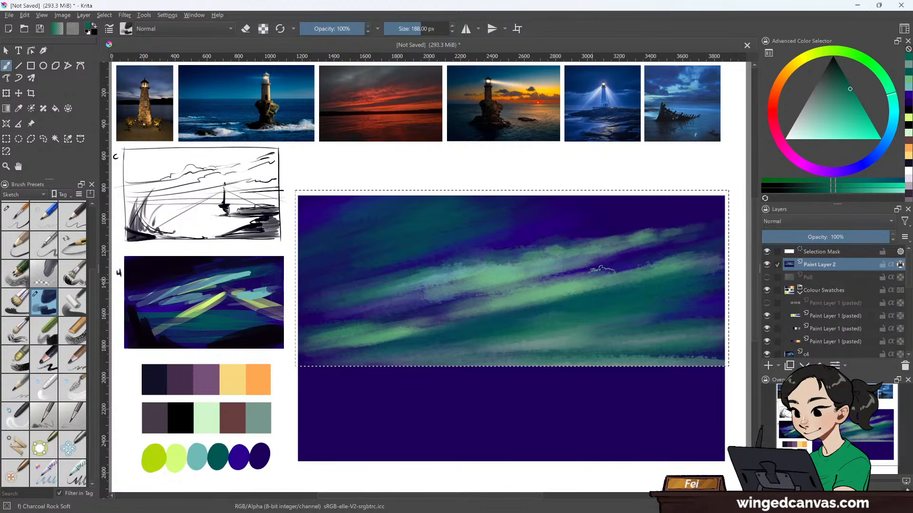
pyautogui.scroll(-5, 523, 285)
pyautogui.moveTo(580, 184)
pyautogui.mouseDown()
pyautogui.moveTo(583, 346)
pyautogui.moveTo(600, 395)
pyautogui.moveTo(589, 377)
pyautogui.moveTo(578, 383)
pyautogui.mouseUp()
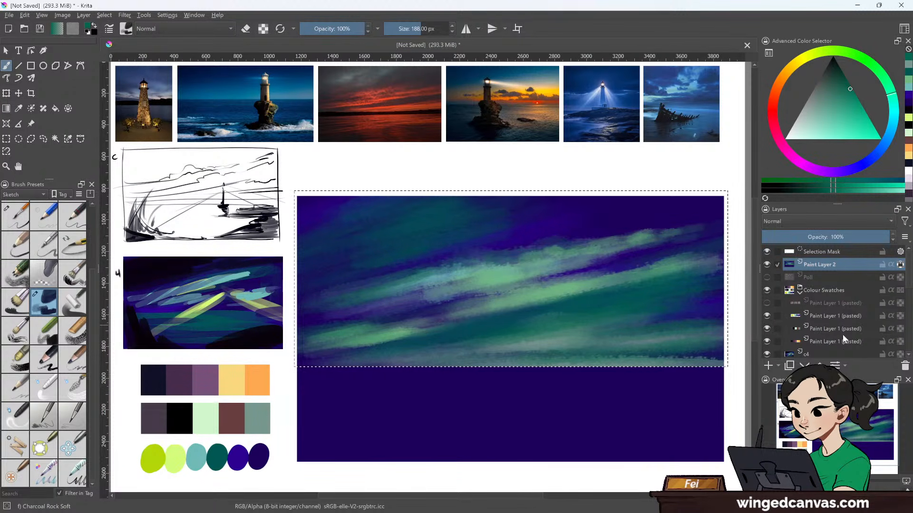
# - Sample the black swatch and brush dark diagonal shadows into the upper corners and between the cloud bands
pyautogui.click(21, 108)
pyautogui.click(181, 409)
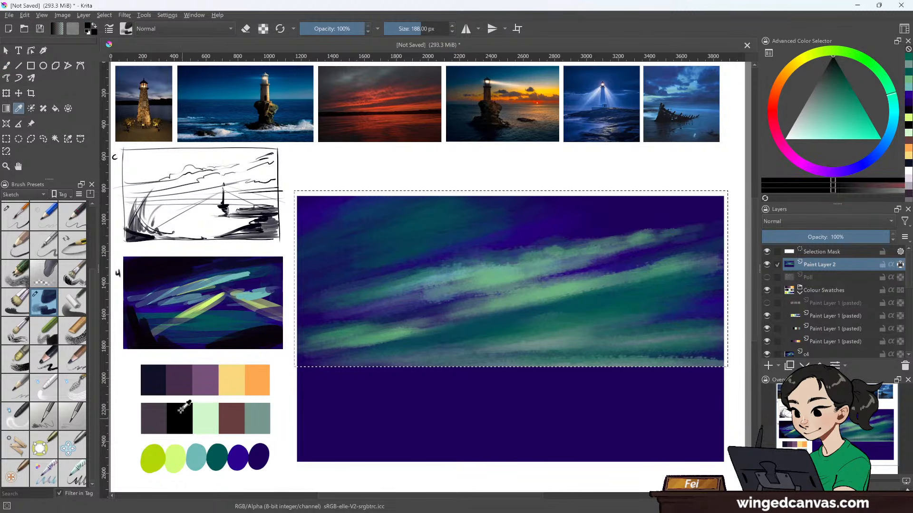
pyautogui.press('b')
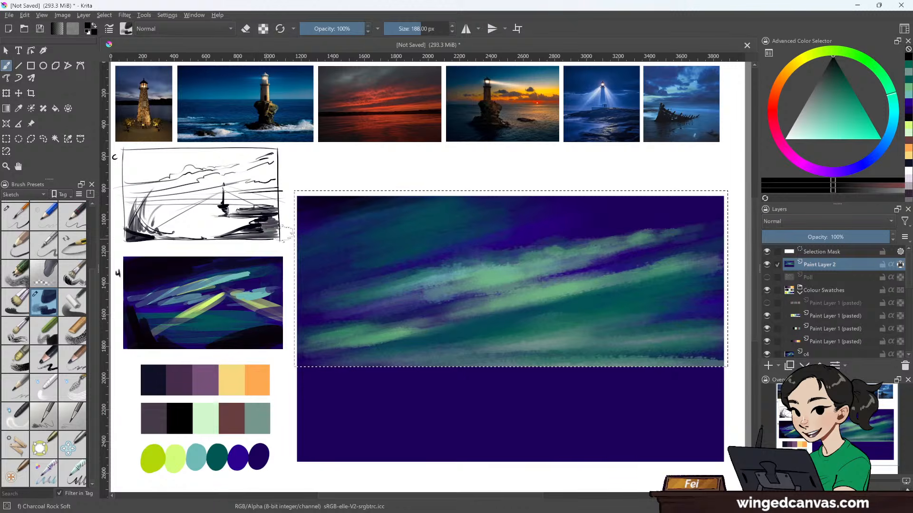
pyautogui.moveTo(285, 233)
pyautogui.mouseDown()
pyautogui.moveTo(428, 203)
pyautogui.moveTo(291, 243)
pyautogui.mouseUp()
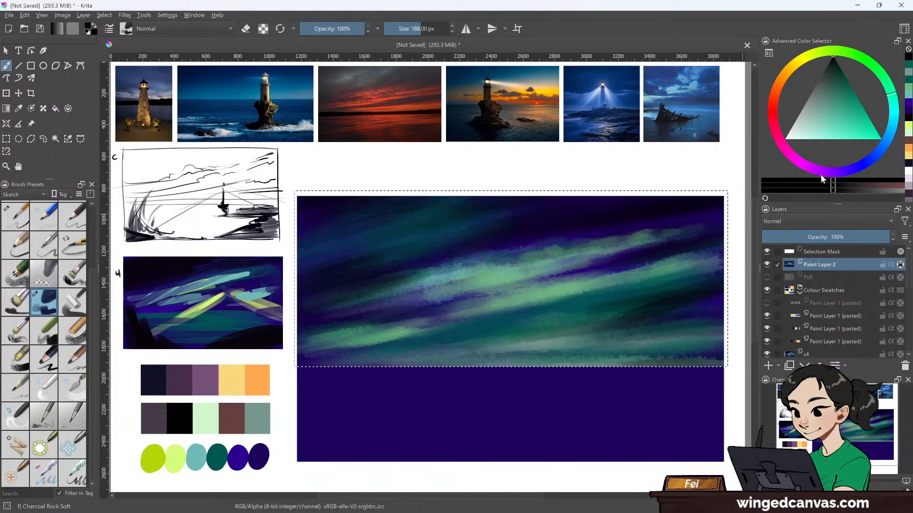
# - Sample the yellow-green swatch and paint glowing highlights over the green cloud streaks and the sky just above the horizon
pyautogui.click(20, 109)
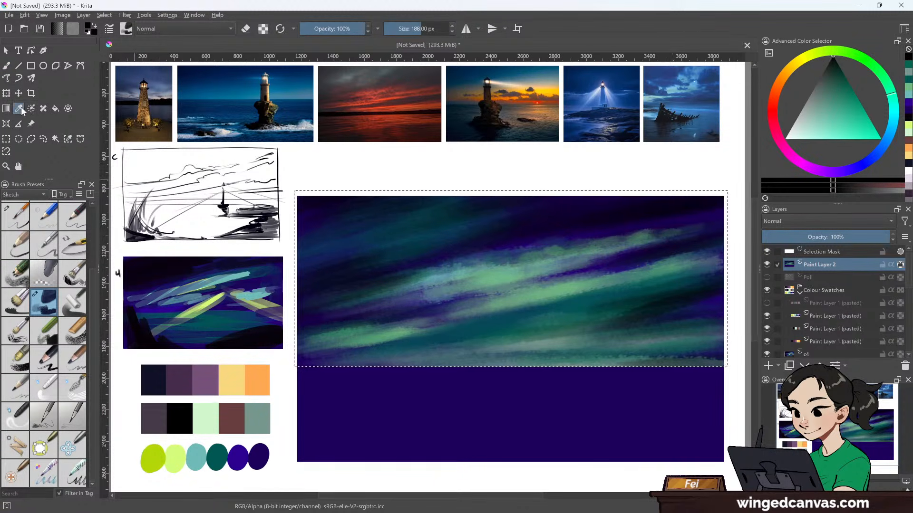
pyautogui.click(177, 453)
pyautogui.click(152, 456)
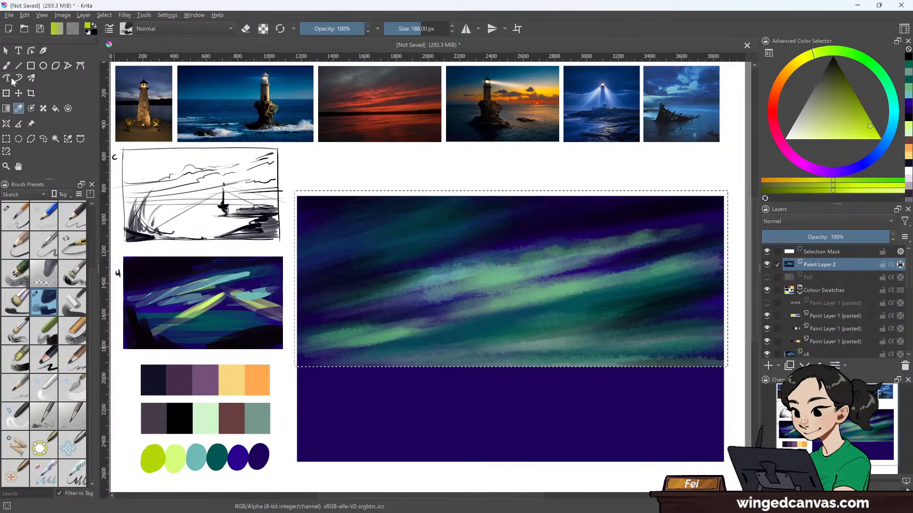
pyautogui.press('b')
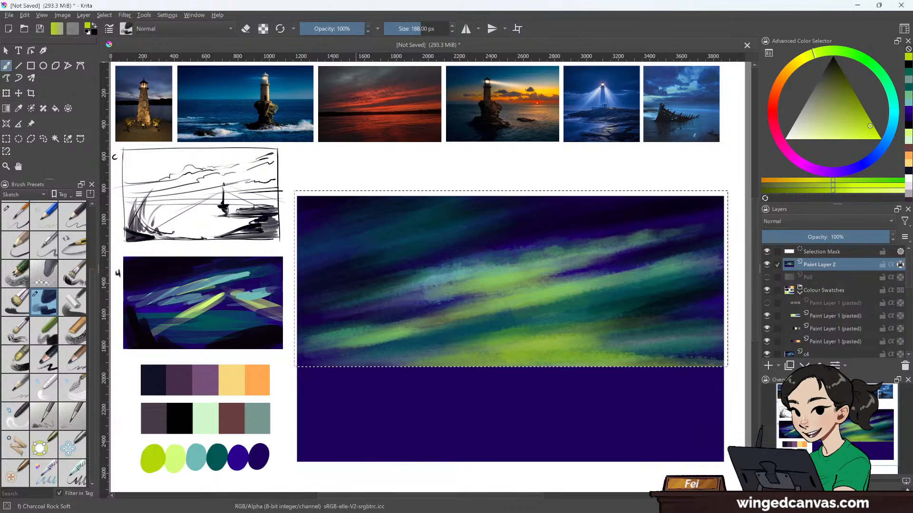
# - Replace the sky selection with a rectangle about 2,730 px wide and 621 px high over the sea area below the horizon
pyautogui.click(6, 139)
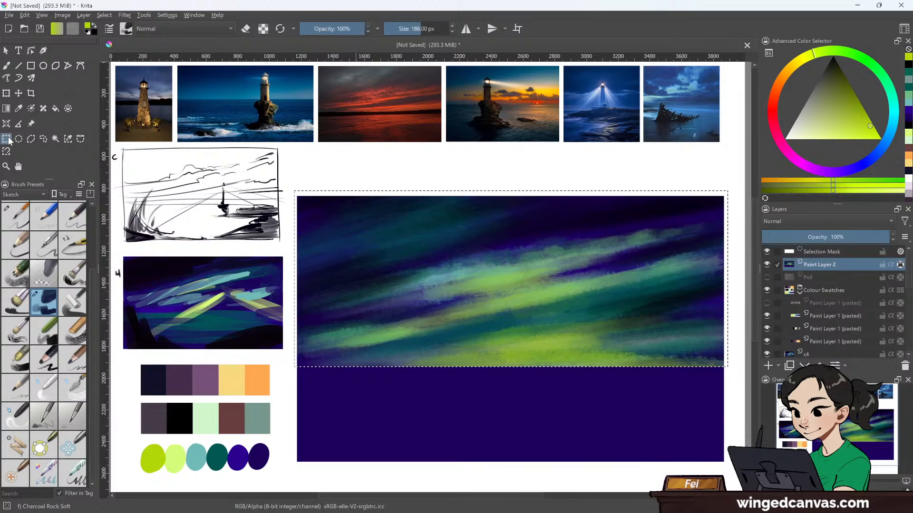
pyautogui.hotkey('ctrl', 'shift', 'a')
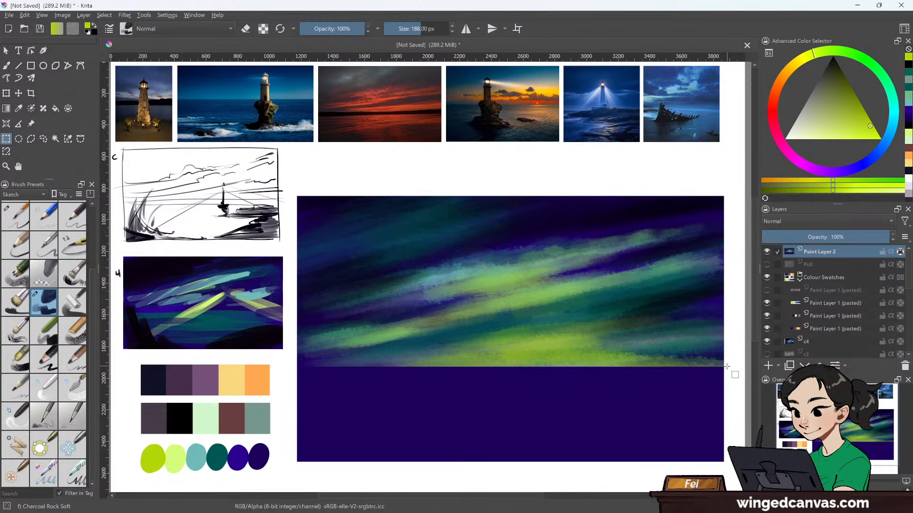
pyautogui.moveTo(726, 366)
pyautogui.mouseDown()
pyautogui.moveTo(714, 381)
pyautogui.moveTo(351, 494)
pyautogui.moveTo(295, 464)
pyautogui.mouseUp()
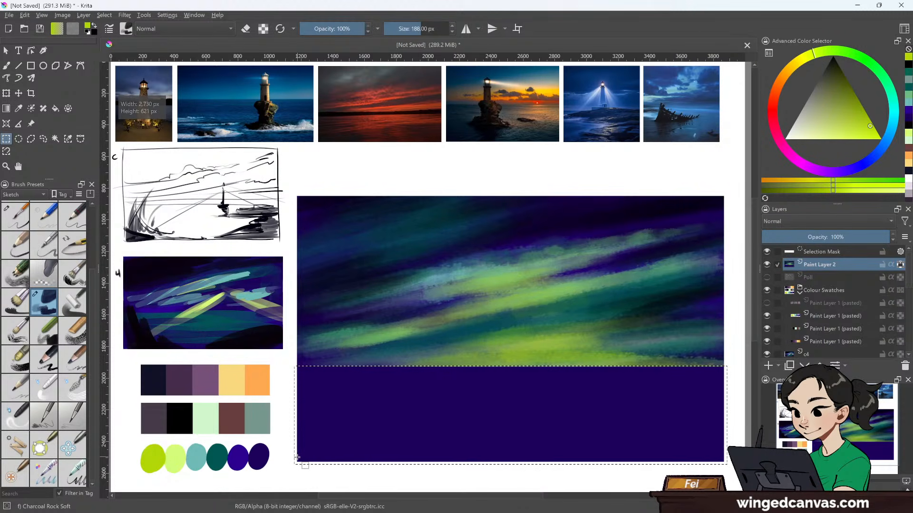
# - Sample the dark teal between the green sky streaks and set the Charcoal Rock Soft brush size to 263 px
pyautogui.press('p')
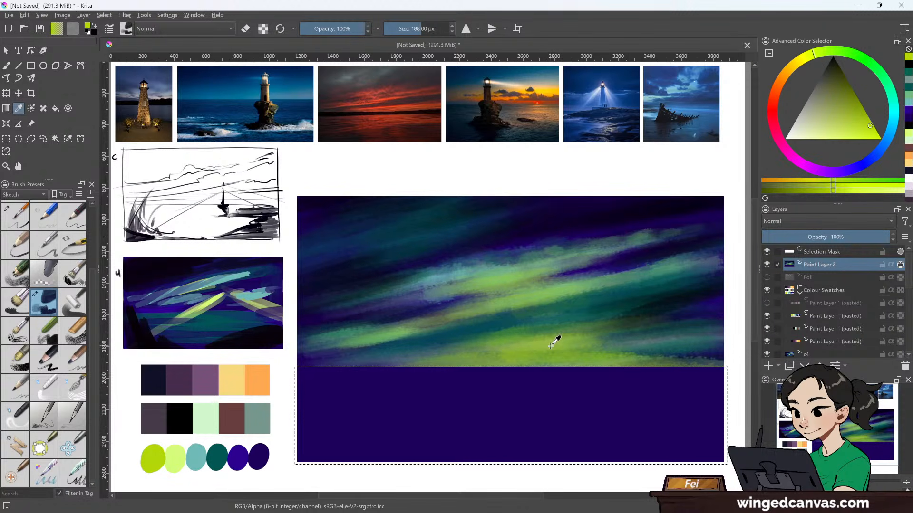
pyautogui.click(499, 312)
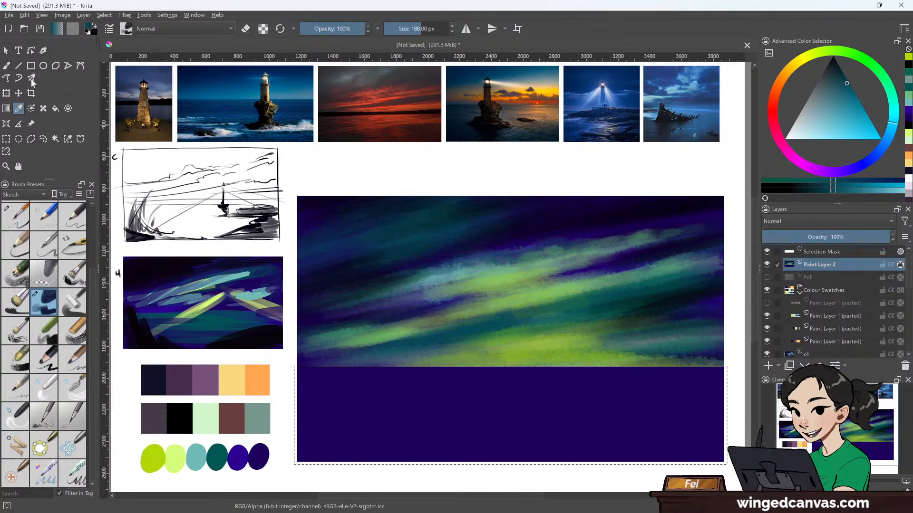
pyautogui.click(13, 64)
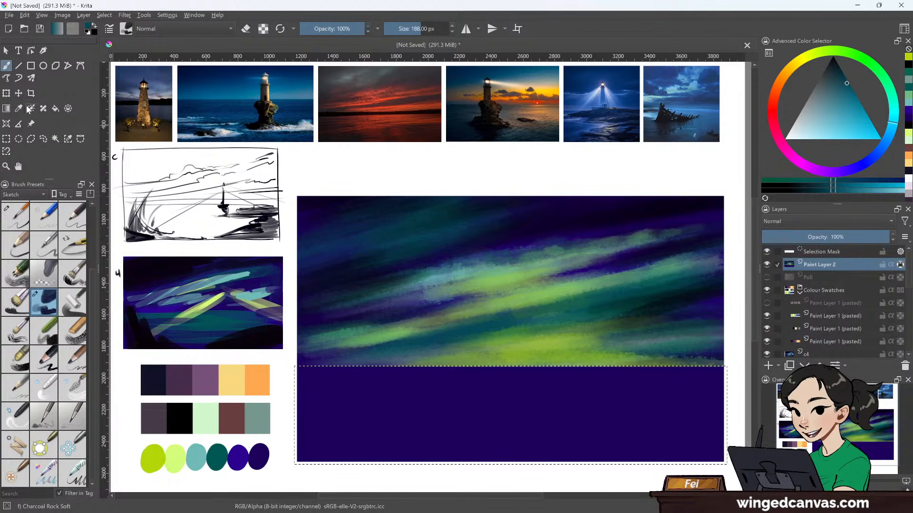
pyautogui.press(']')
pyautogui.press(']')
pyautogui.press(']')
pyautogui.press(']')
pyautogui.press(']')
pyautogui.press(']')
pyautogui.press(']')
pyautogui.press(']')
pyautogui.press(']')
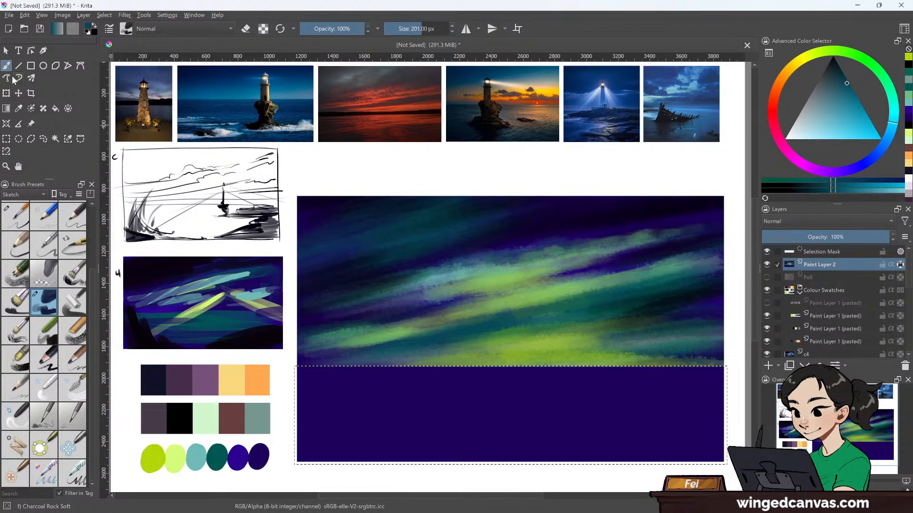
pyautogui.press('[')
pyautogui.press('[')
pyautogui.press('[')
pyautogui.press('[')
pyautogui.press('[')
pyautogui.press('[')
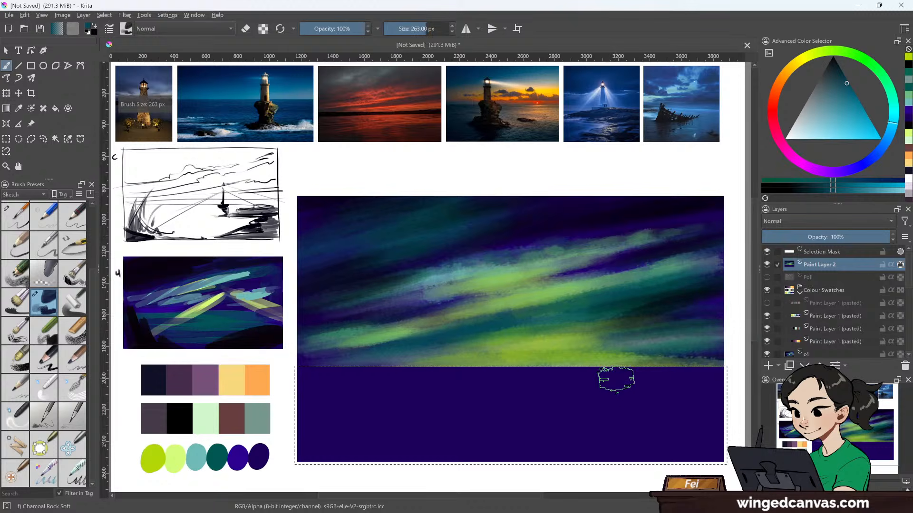
pyautogui.press(']')
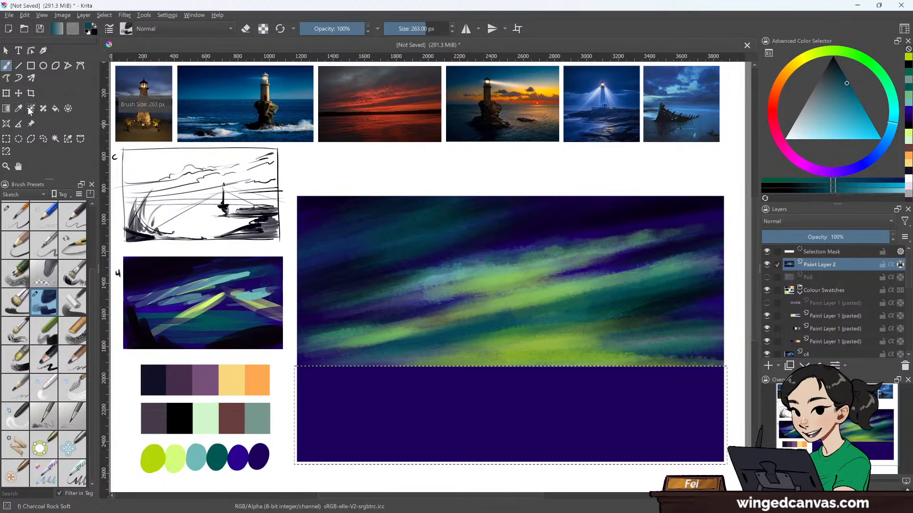
# - Resample a greener deep teal and brush a horizontal band across the sea just below the horizon
pyautogui.press('p')
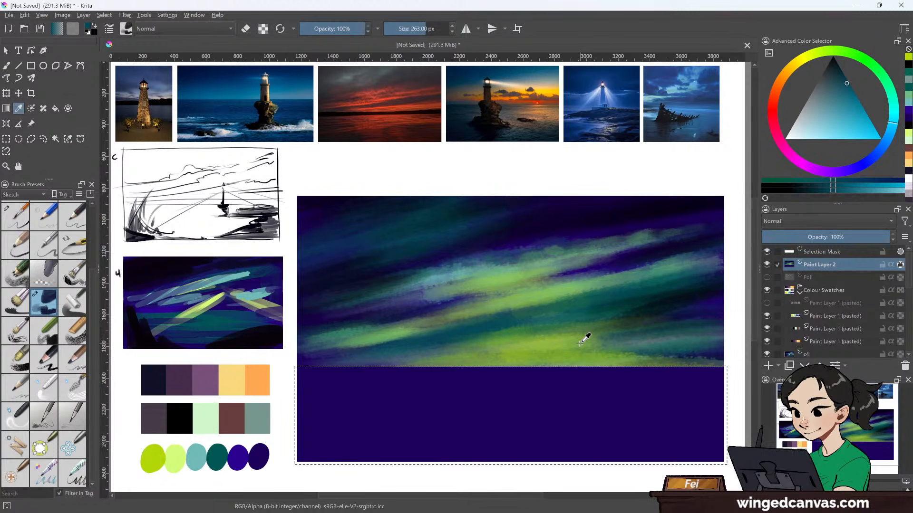
pyautogui.click(7, 66)
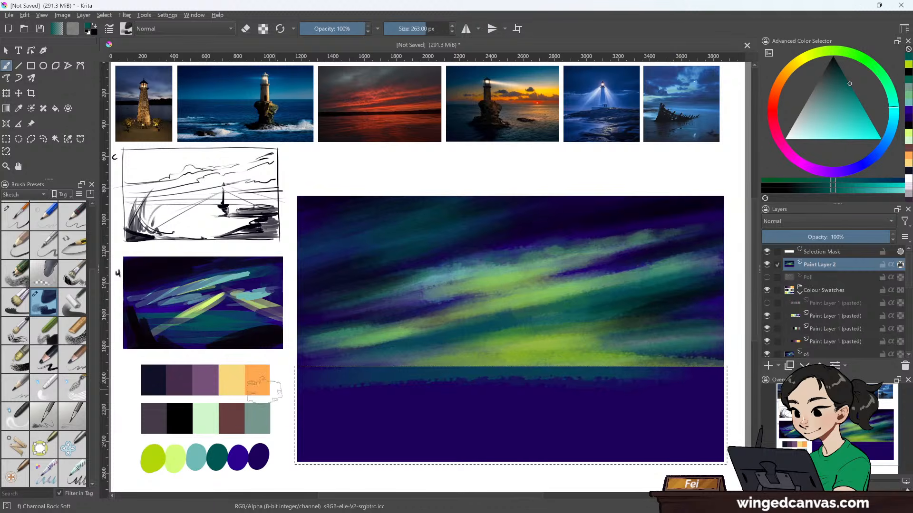
pyautogui.moveTo(263, 389)
pyautogui.mouseDown()
pyautogui.moveTo(621, 377)
pyautogui.moveTo(523, 381)
pyautogui.mouseUp()
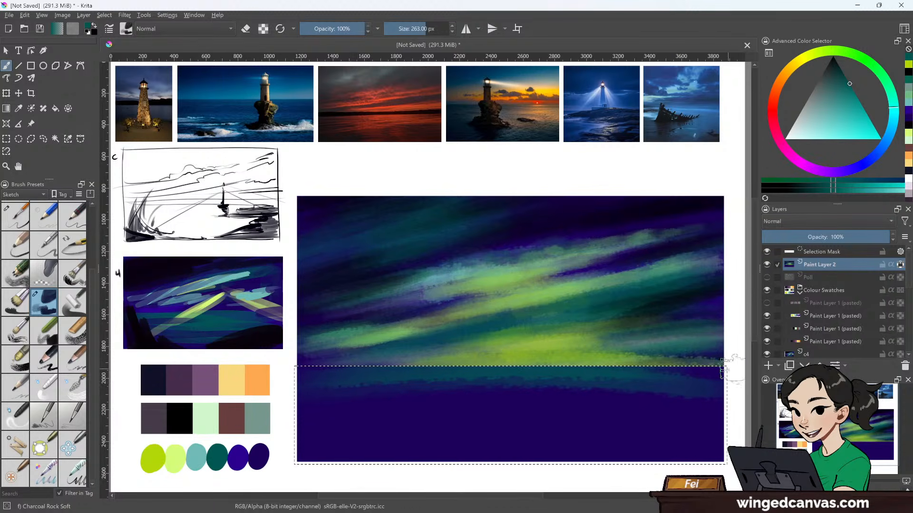
pyautogui.keyDown('ctrl'); pyautogui.click(507, 244); pyautogui.keyUp('ctrl')
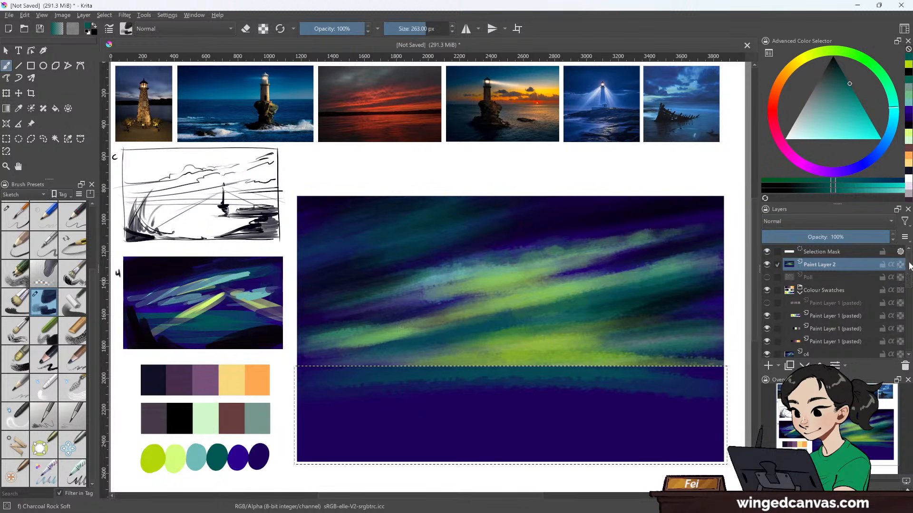
# - Clear the selection to dab a teal test patch on the white canvas above the painting, and reselect the sea area
pyautogui.hotkey('ctrl', 'shift', 'a')
pyautogui.moveTo(385, 169)
pyautogui.mouseDown()
pyautogui.moveTo(377, 169)
pyautogui.moveTo(387, 164)
pyautogui.mouseUp()
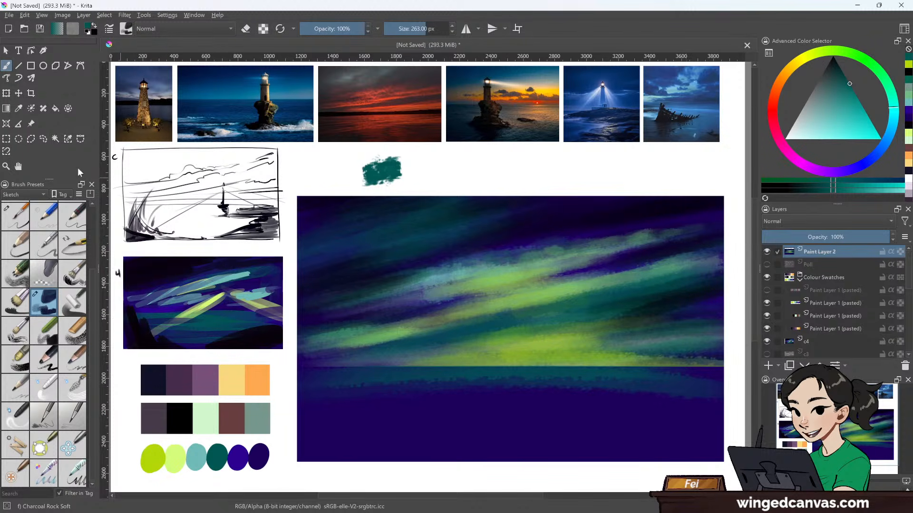
pyautogui.click(167, 15)
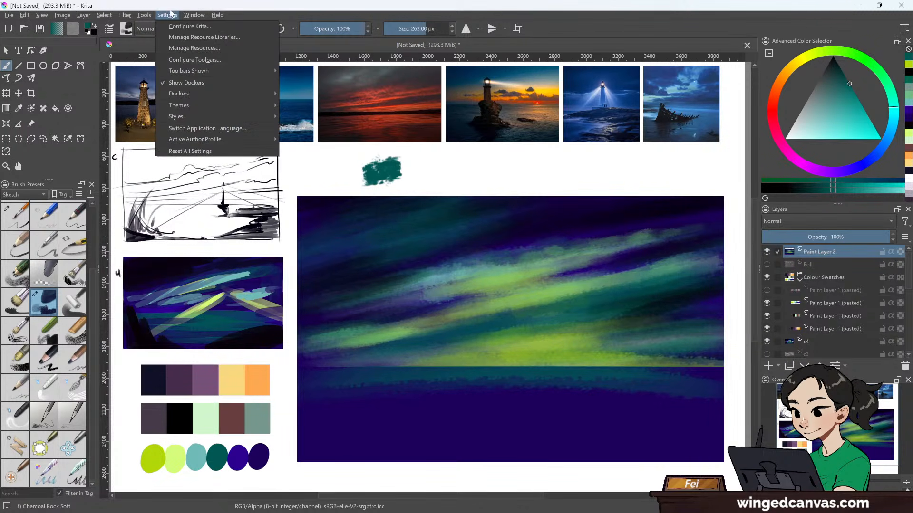
pyautogui.click(167, 14)
pyautogui.click(105, 15)
pyautogui.click(119, 48)
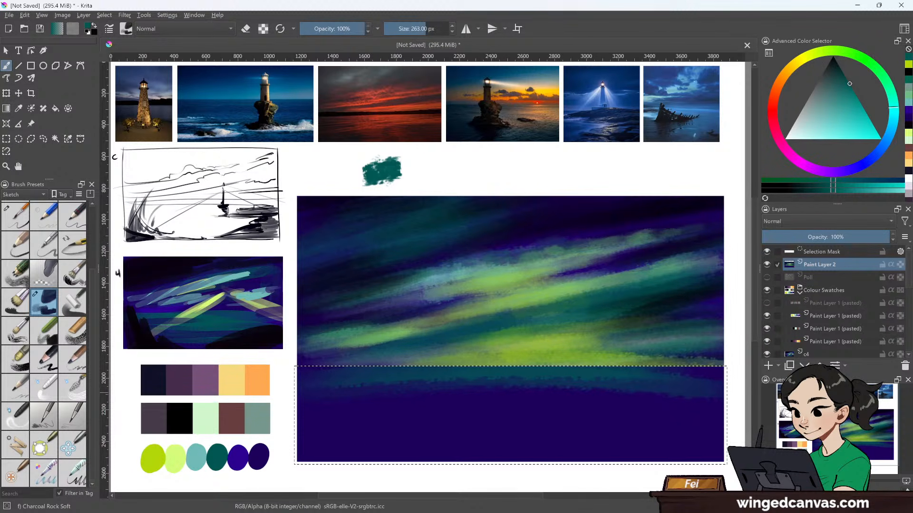
# - Select the whole sky down to the horizon with a rectangular selection and copy it onto a new layer
pyautogui.click(6, 139)
pyautogui.moveTo(292, 193)
pyautogui.mouseDown()
pyautogui.moveTo(605, 340)
pyautogui.moveTo(723, 343)
pyautogui.moveTo(730, 367)
pyautogui.mouseUp()
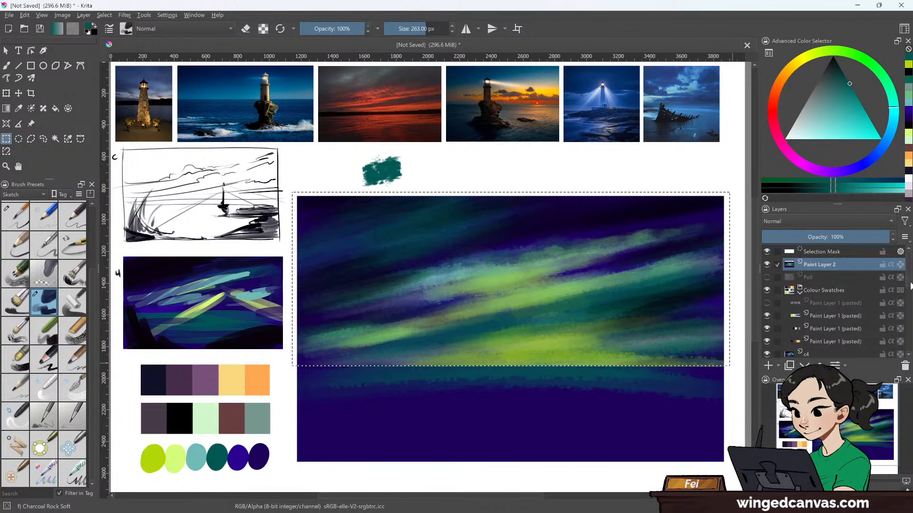
pyautogui.scroll(-2, 908, 292)
pyautogui.moveTo(907, 292); pyautogui.dragTo(907, 291)
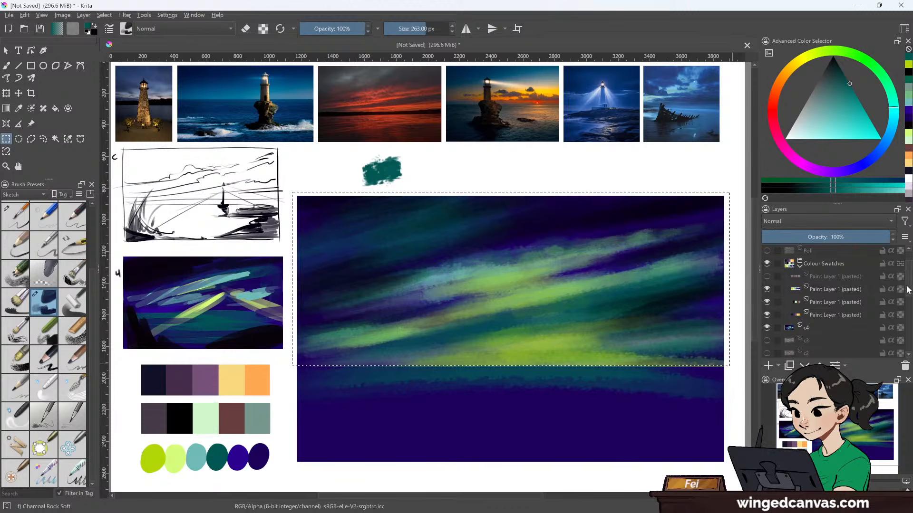
pyautogui.scroll(2, 908, 290)
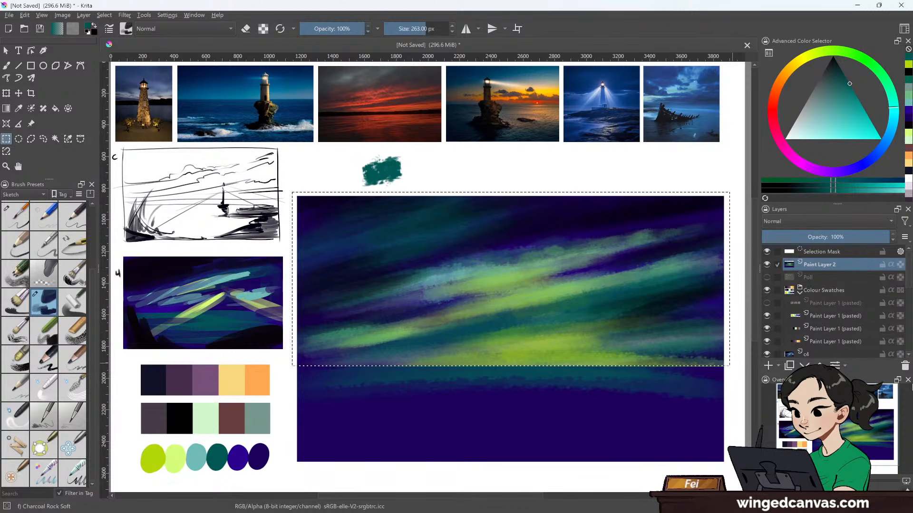
pyautogui.hotkey('ctrl', 'j')
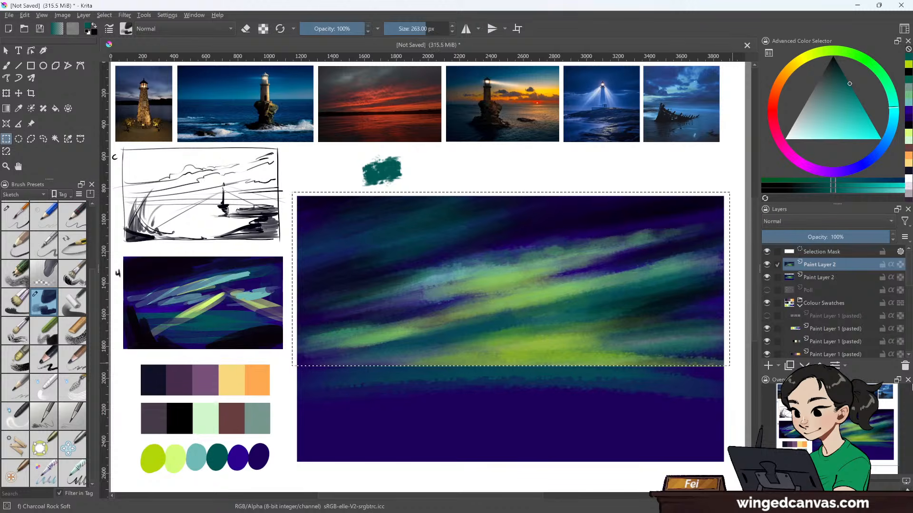
# - Flip the sky copy vertically with Transform and squash it into the area below the horizon as a reflection
pyautogui.click(8, 52)
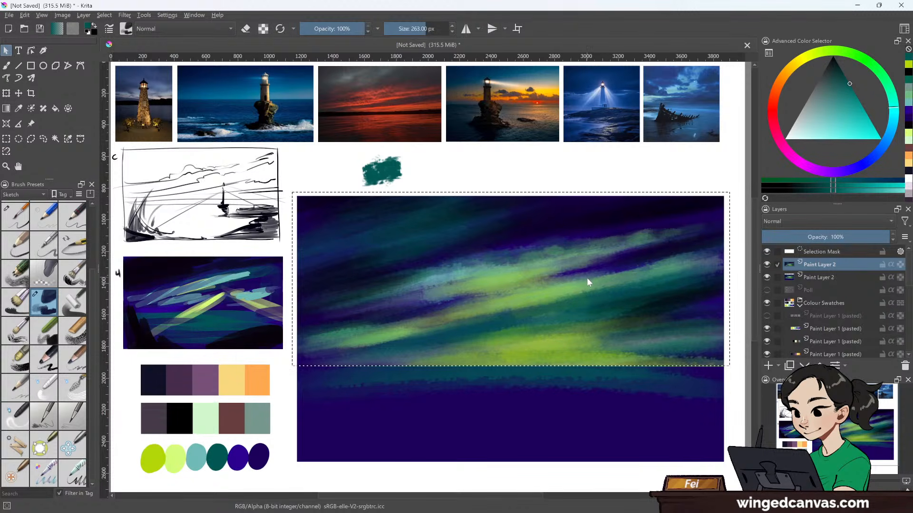
pyautogui.hotkey('ctrl', 't')
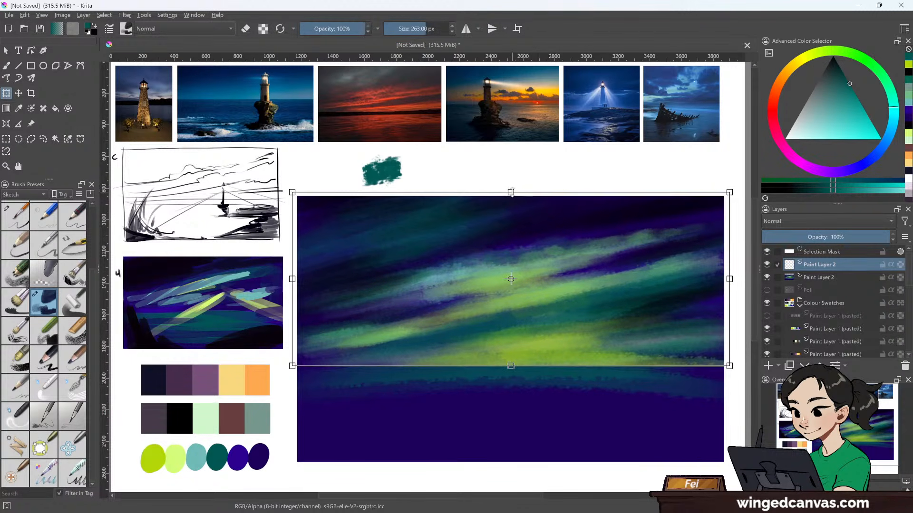
pyautogui.moveTo(510, 366)
pyautogui.mouseDown()
pyautogui.moveTo(516, 484)
pyautogui.moveTo(522, 414)
pyautogui.moveTo(528, 462)
pyautogui.mouseUp()
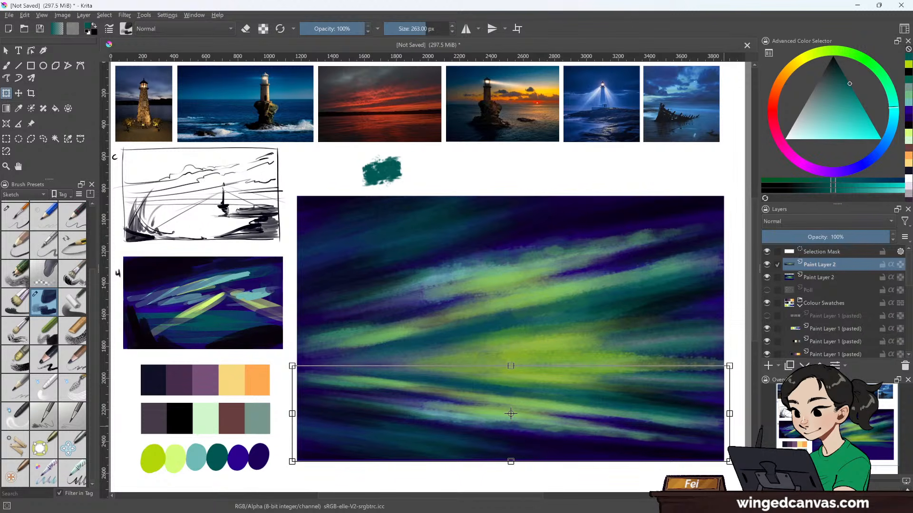
pyautogui.press('Return')
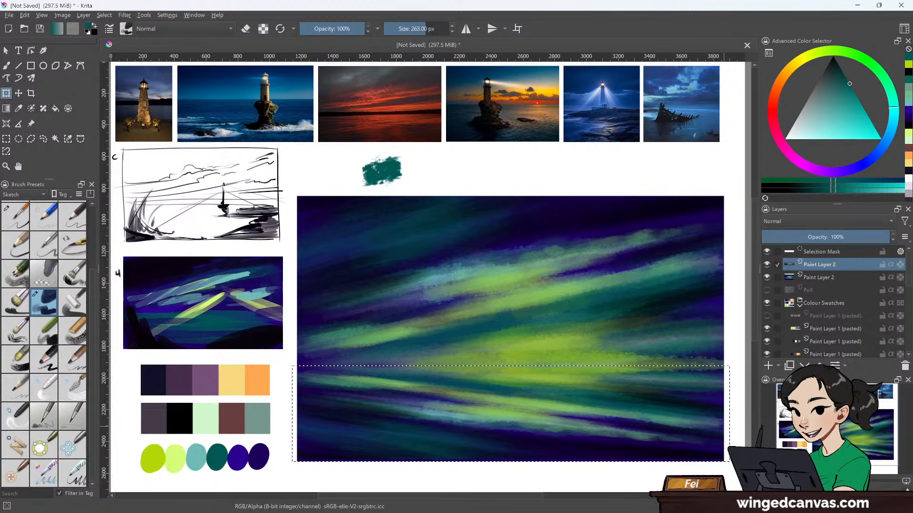
# - Rename the reflected layer as sea
pyautogui.doubleClick(827, 264)
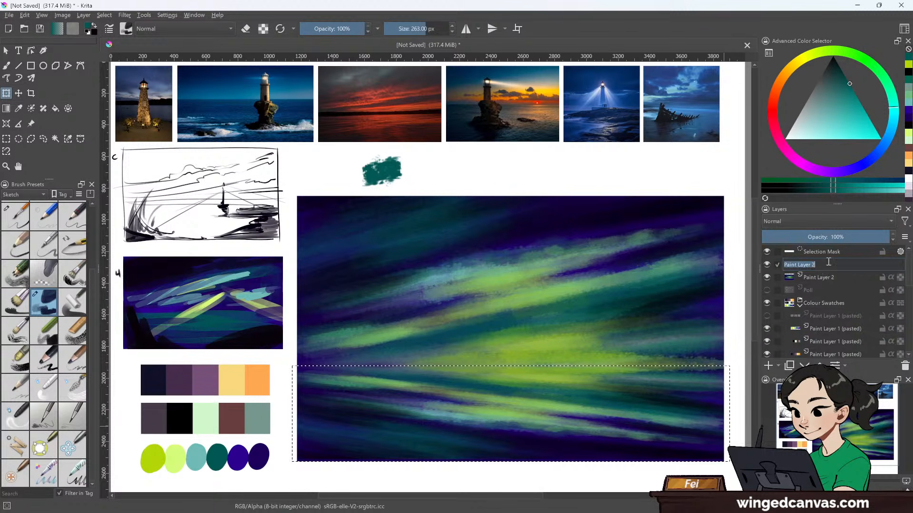
pyautogui.write('sea')
pyautogui.press('Return')
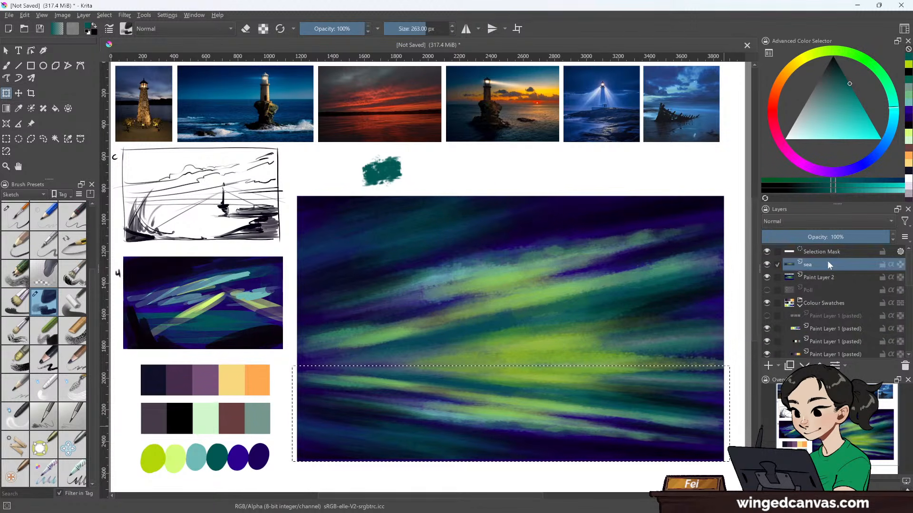
# - Glaze deep teal strokes across the reflected streaks over the whole sea and clear the selection
pyautogui.click(20, 109)
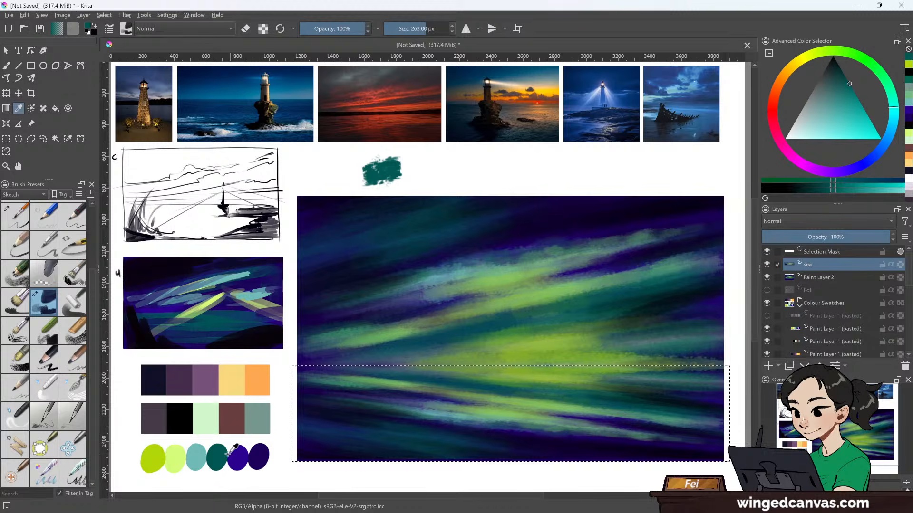
pyautogui.click(7, 67)
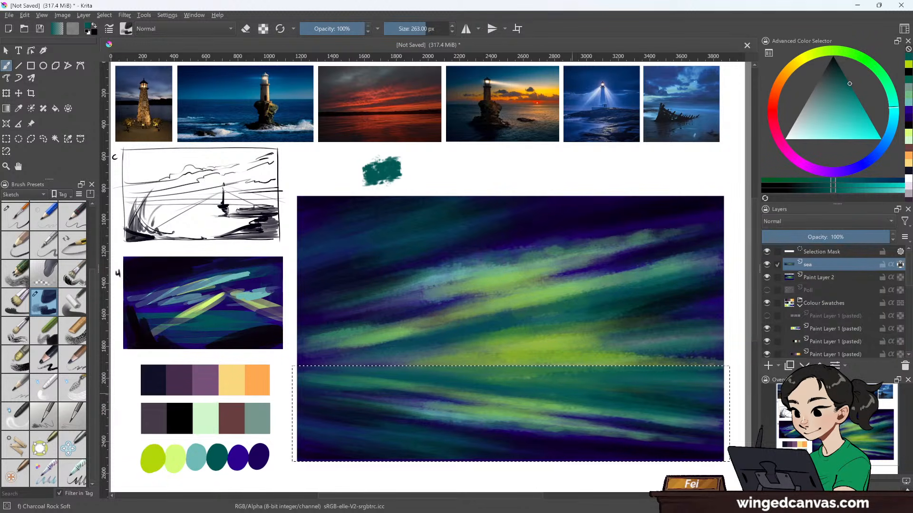
pyautogui.click(762, 433)
pyautogui.moveTo(627, 383)
pyautogui.mouseDown()
pyautogui.moveTo(214, 411)
pyautogui.moveTo(108, 385)
pyautogui.moveTo(92, 390)
pyautogui.mouseUp()
pyautogui.moveTo(434, 331); pyautogui.dragTo(385, 327)
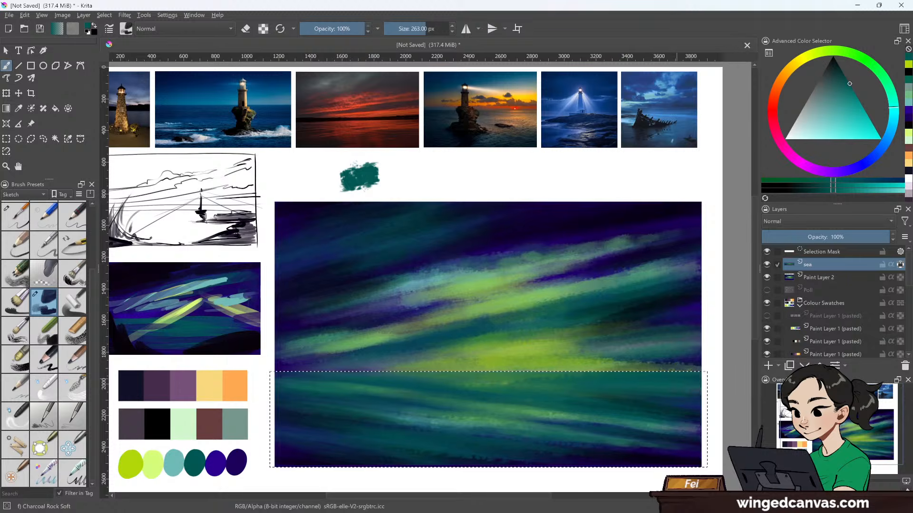
pyautogui.hotkey('ctrl', 'shift', 'a')
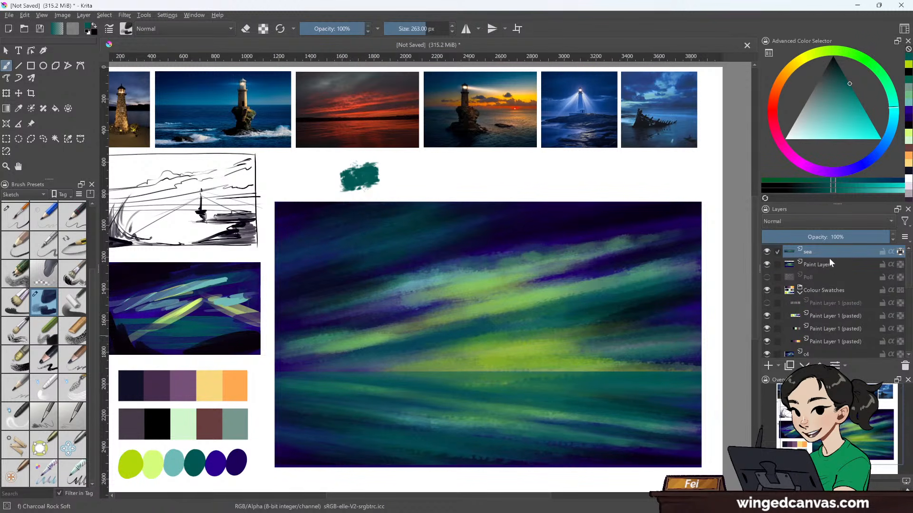
# - Make Paint Layer 2 active and toggle its visibility to check that it holds the sky
pyautogui.click(811, 264)
pyautogui.click(767, 264)
pyautogui.click(767, 264)
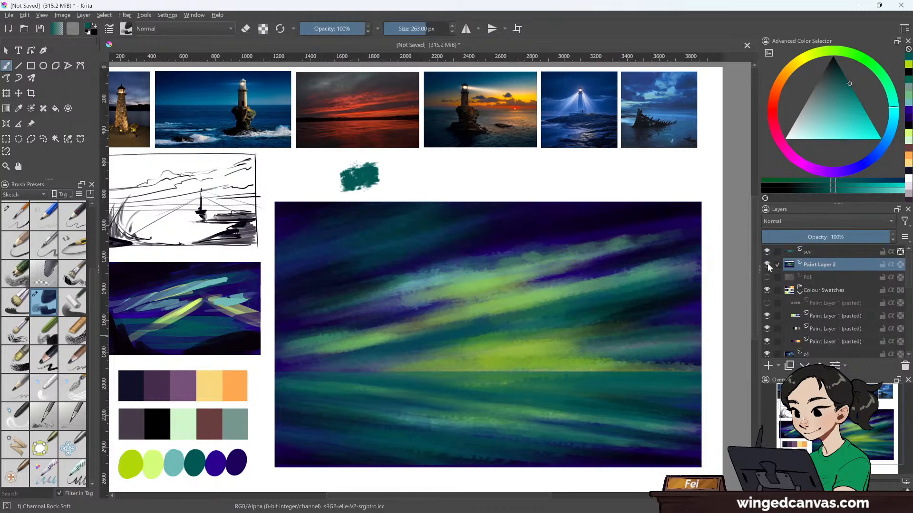
pyautogui.moveTo(835, 263)
# - Sample the blue-violet swatch and brush thin purple bands along the horizon, working inward from both edges of the sky
pyautogui.click(19, 107)
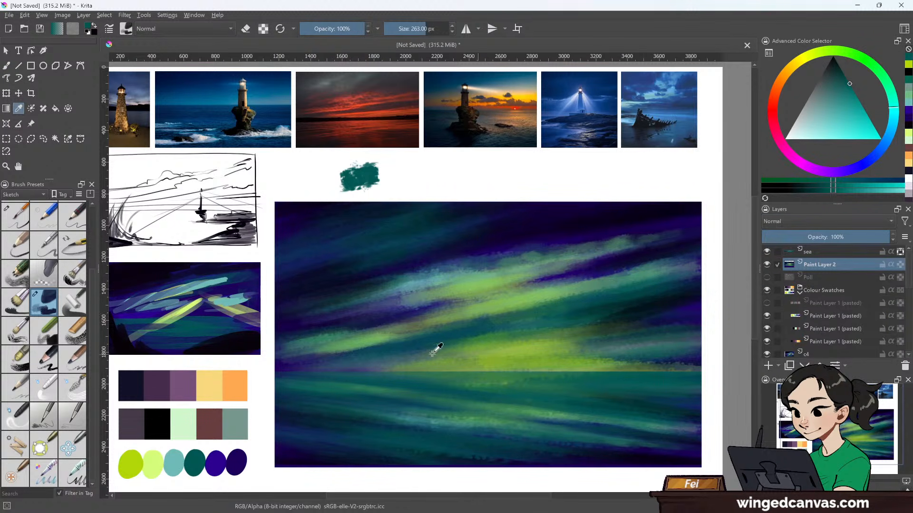
pyautogui.click(215, 462)
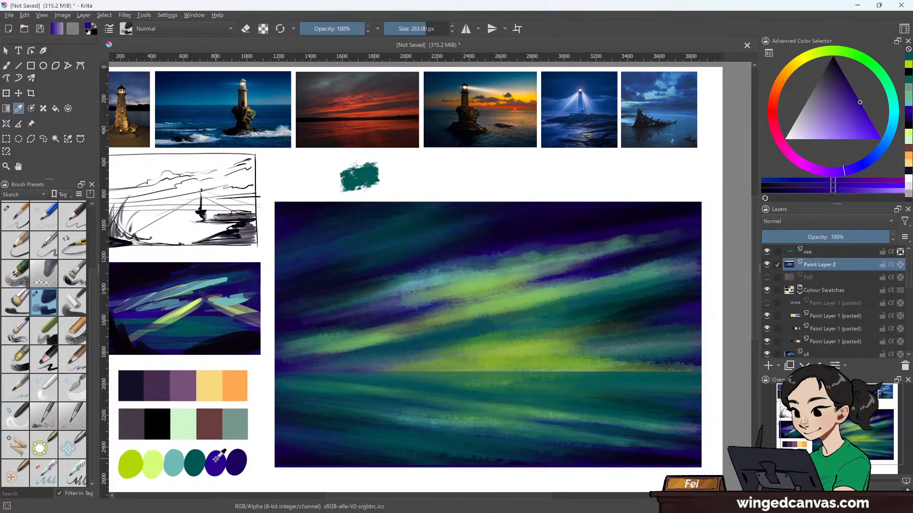
pyautogui.click(6, 65)
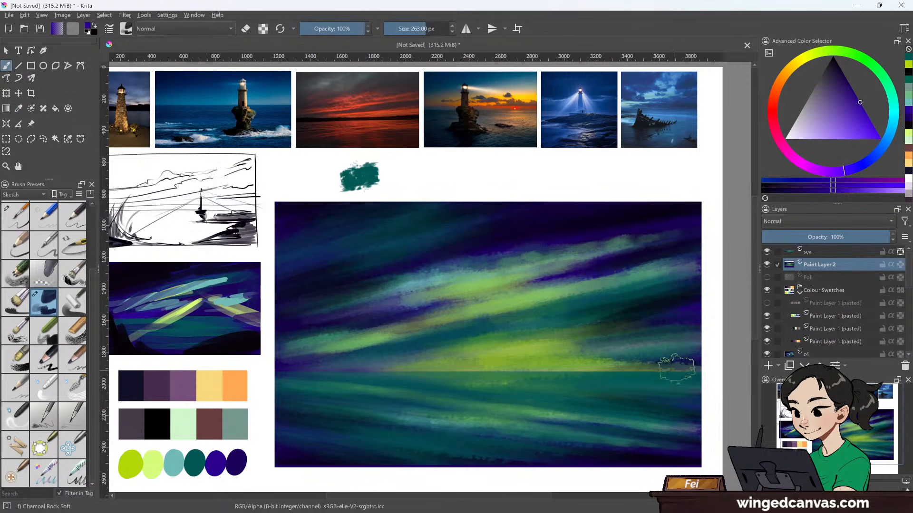
pyautogui.moveTo(697, 362); pyautogui.dragTo(670, 364)
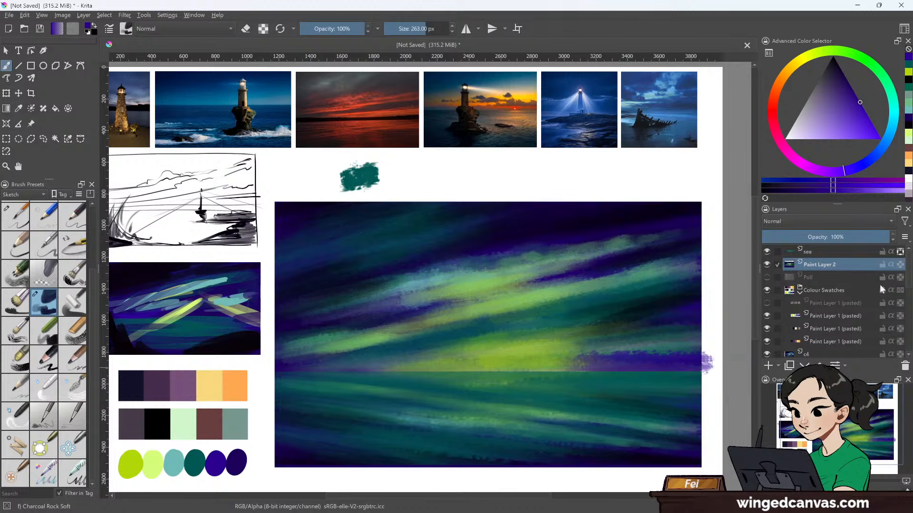
pyautogui.hotkey('ctrl', 'z')
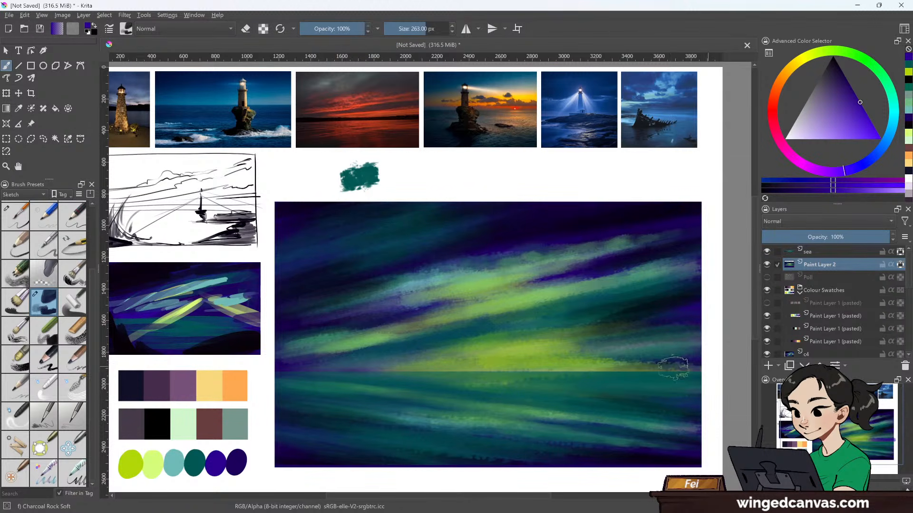
pyautogui.moveTo(679, 366); pyautogui.dragTo(552, 365)
pyautogui.moveTo(708, 368); pyautogui.dragTo(490, 366)
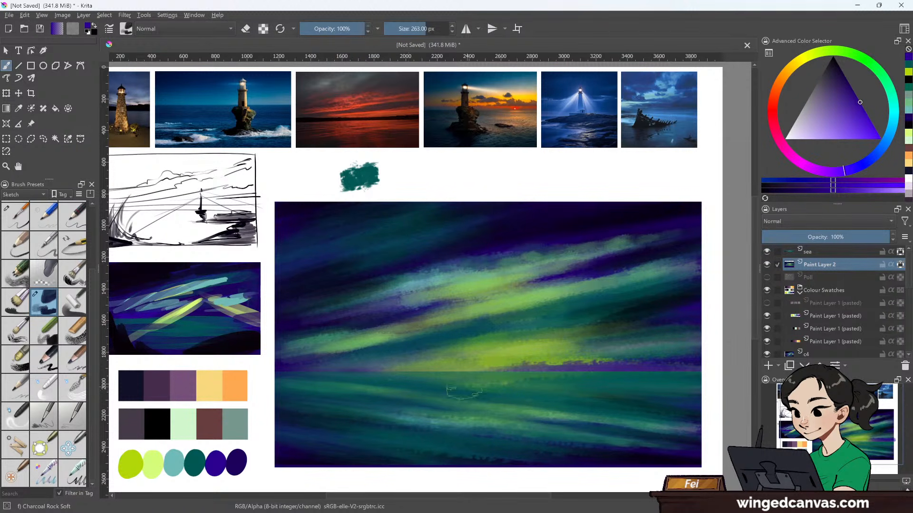
pyautogui.moveTo(263, 381); pyautogui.dragTo(439, 368)
pyautogui.moveTo(263, 363); pyautogui.dragTo(421, 363)
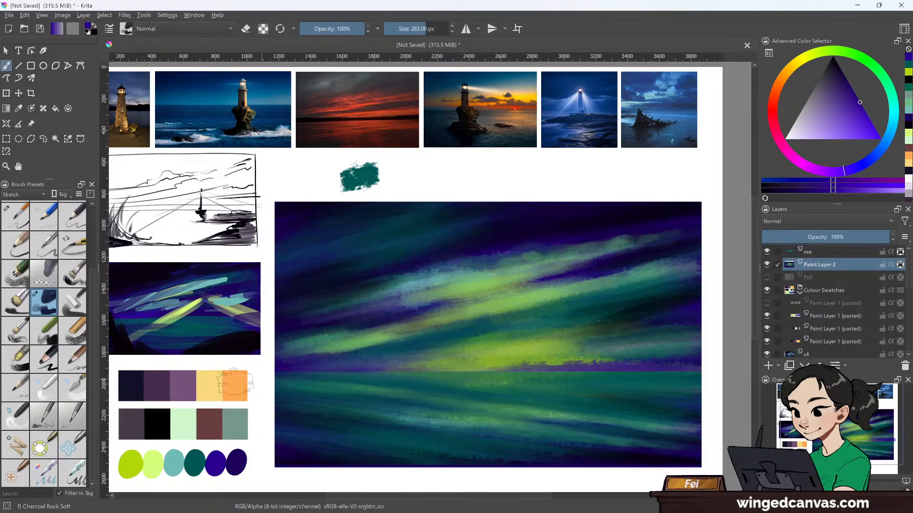
# - Build up the blue-violet haze just above the horizon with more strokes from both sides towards the sky's centre
pyautogui.moveTo(235, 382); pyautogui.dragTo(523, 351)
pyautogui.moveTo(304, 386); pyautogui.dragTo(504, 365)
pyautogui.moveTo(333, 373); pyautogui.dragTo(523, 368)
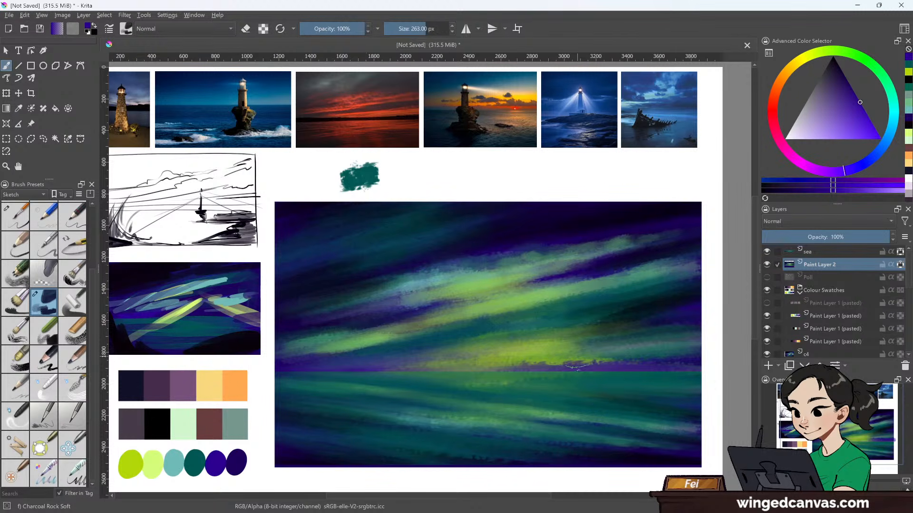
pyautogui.moveTo(741, 360); pyautogui.dragTo(482, 367)
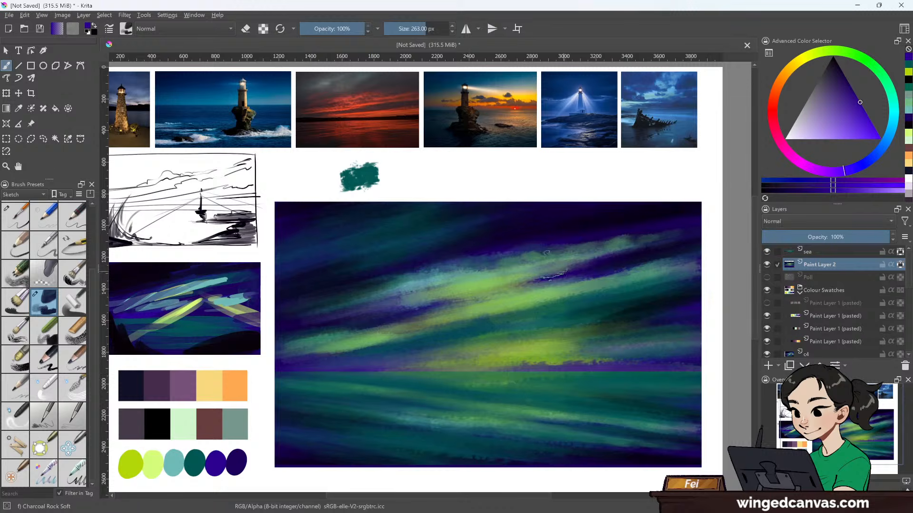
# - Sample the pale lime swatch, brush it lightly over the central horizon and reduce the brush size to 96 px
pyautogui.click(24, 108)
pyautogui.click(153, 456)
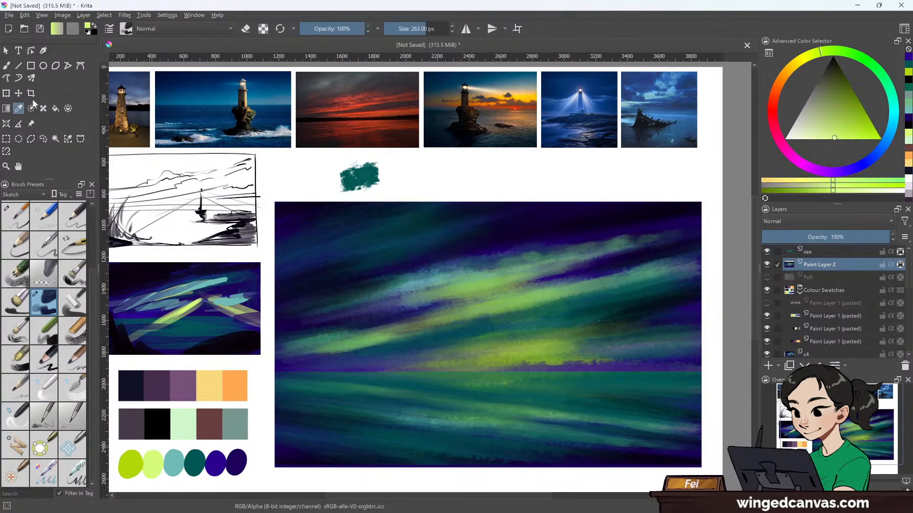
pyautogui.click(10, 67)
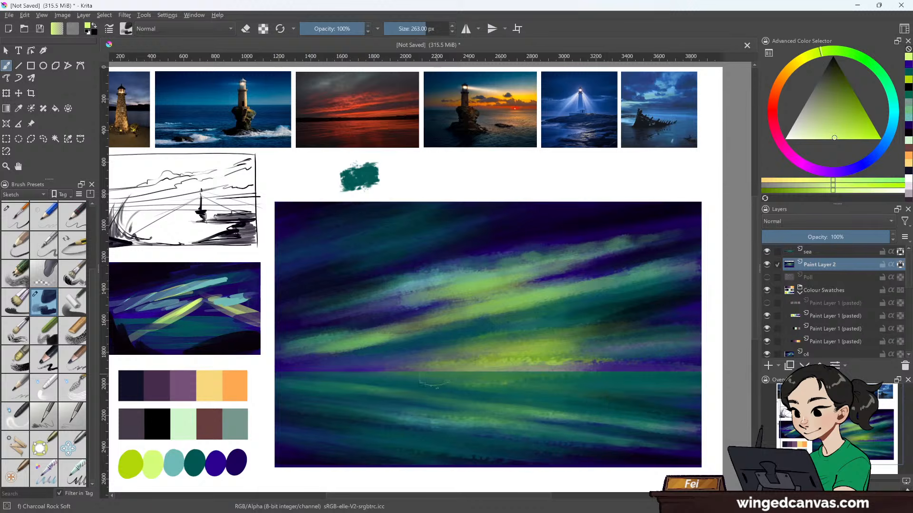
pyautogui.press('[')
pyautogui.press('[')
pyautogui.press('[')
pyautogui.press('[')
pyautogui.press('[')
pyautogui.press('[')
pyautogui.press('[')
pyautogui.press('[')
pyautogui.press('[')
pyautogui.press('[')
pyautogui.press('[')
pyautogui.press('[')
pyautogui.press('[')
pyautogui.press('[')
pyautogui.press('[')
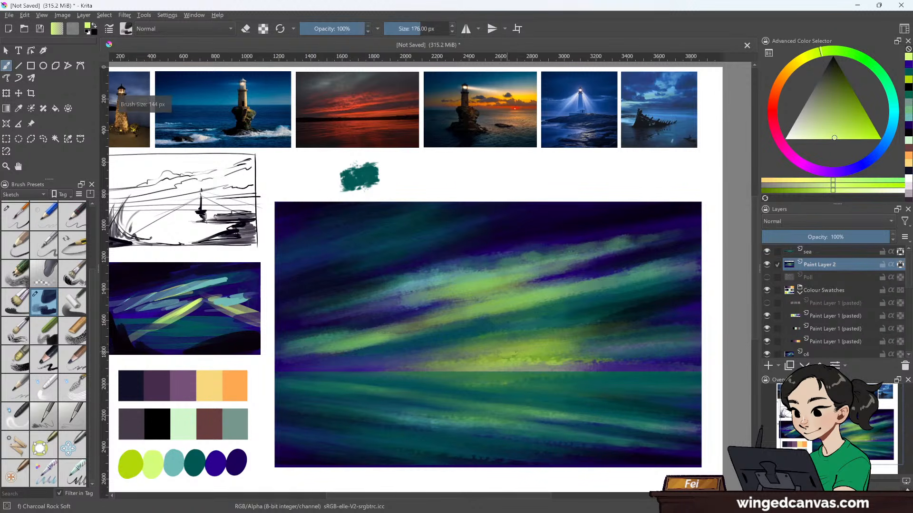
# - Brush pale lime highlights into the glow above the horizon and the middle aurora streak, undoing unwanted strokes
pyautogui.moveTo(482, 360); pyautogui.dragTo(579, 345)
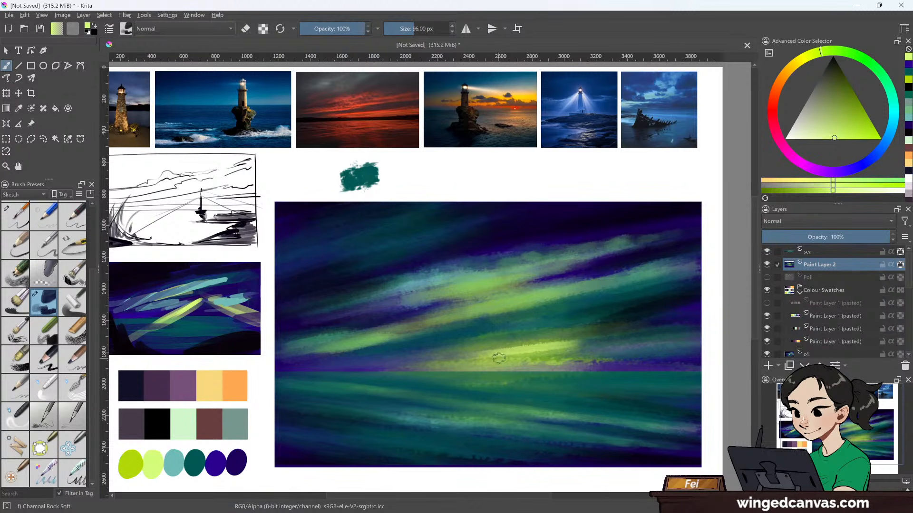
pyautogui.hotkey('ctrl', 'z')
pyautogui.moveTo(489, 358); pyautogui.dragTo(599, 339)
pyautogui.moveTo(518, 353); pyautogui.dragTo(665, 335)
pyautogui.moveTo(354, 343); pyautogui.dragTo(542, 298)
pyautogui.hotkey('ctrl', 'z')
pyautogui.hotkey('ctrl', 'z')
pyautogui.hotkey('ctrl', 'z')
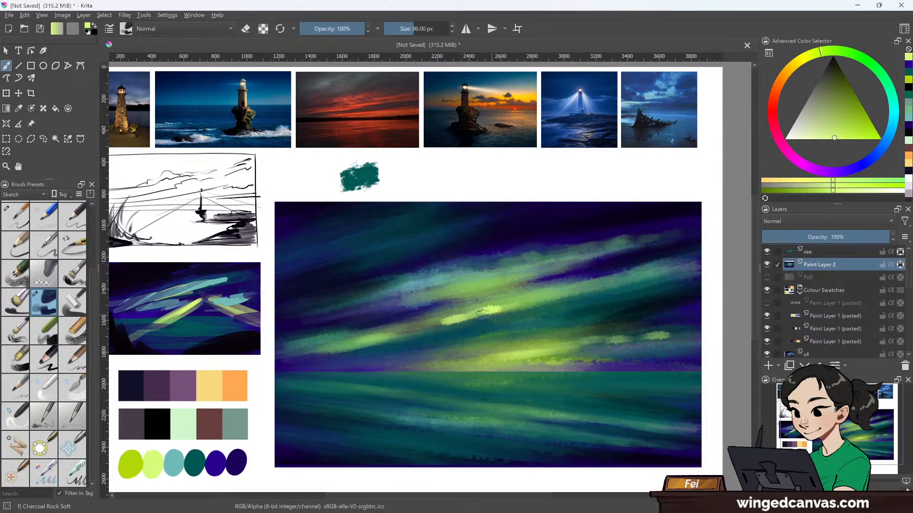
pyautogui.moveTo(483, 310); pyautogui.dragTo(514, 304)
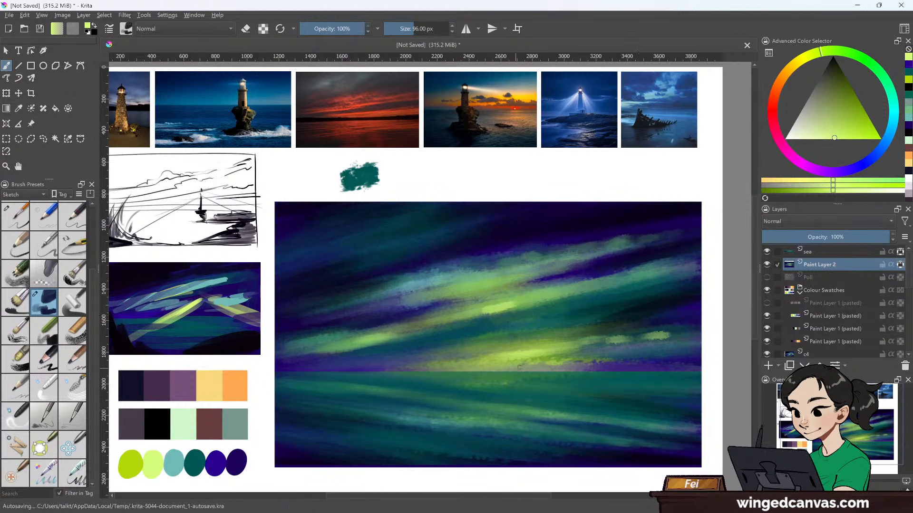
# - Paint a thin pale lime line of light along the central part of the horizon
pyautogui.moveTo(405, 373); pyautogui.dragTo(564, 373)
pyautogui.moveTo(474, 370); pyautogui.dragTo(559, 369)
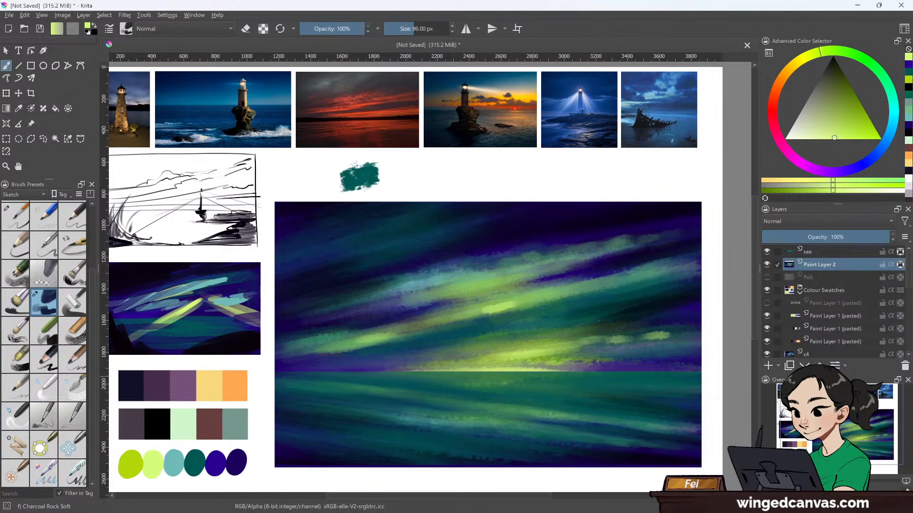
pyautogui.moveTo(494, 371); pyautogui.dragTo(649, 374)
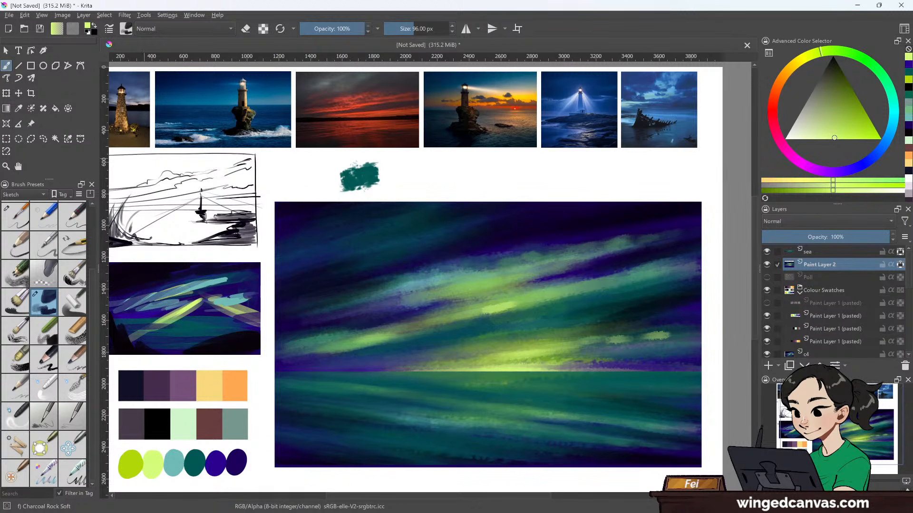
# - Make the sea layer active, sample a dark green from the painting and brush it across the sea's upper edge
pyautogui.click(870, 252)
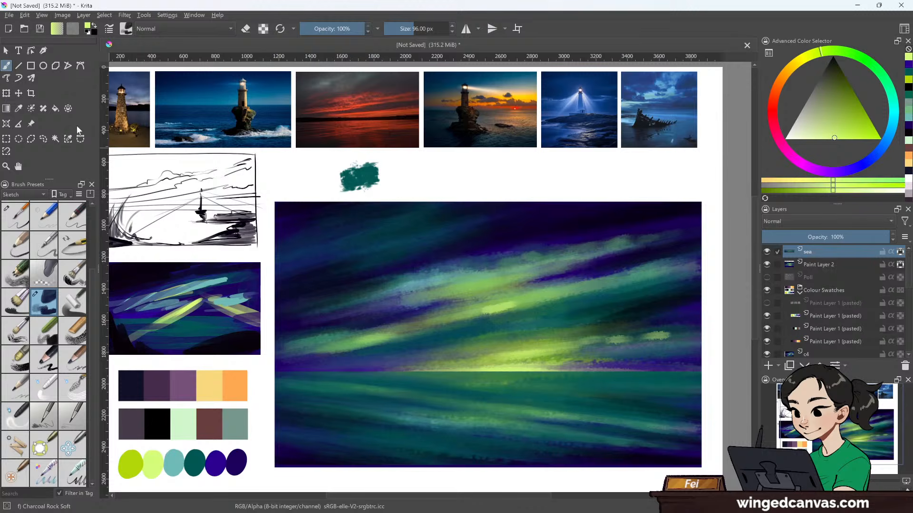
pyautogui.click(19, 109)
pyautogui.click(470, 367)
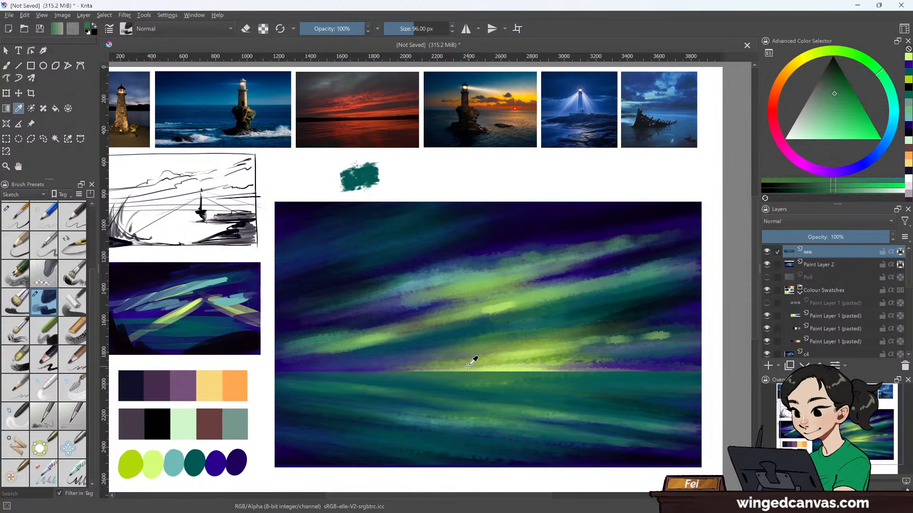
pyautogui.click(7, 67)
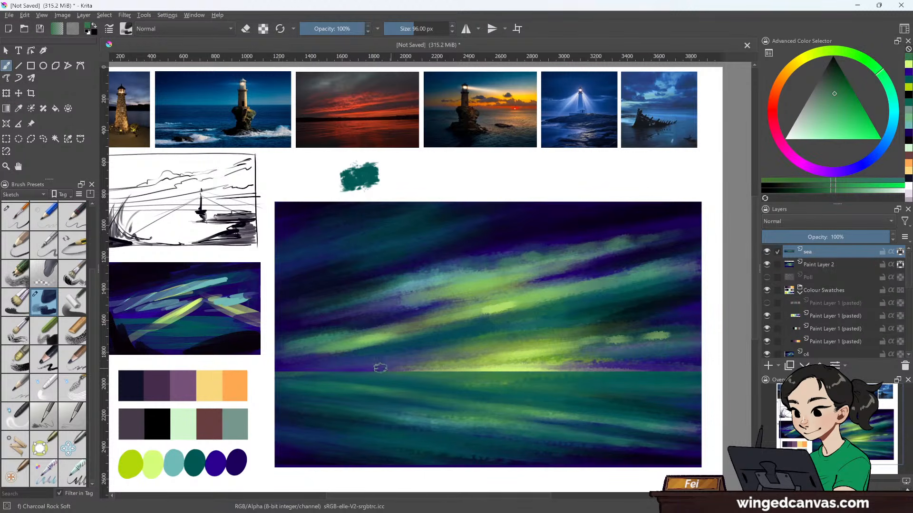
pyautogui.moveTo(278, 378); pyautogui.dragTo(706, 376)
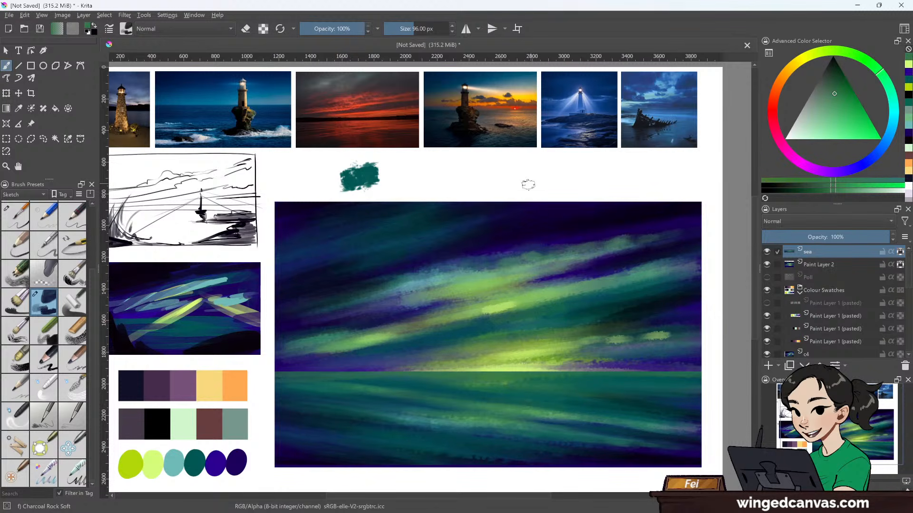
# - Add a new paint layer above sea, pick black and make a rectangular selection around the whole enlarged painting
pyautogui.moveTo(497, 301); pyautogui.dragTo(517, 294)
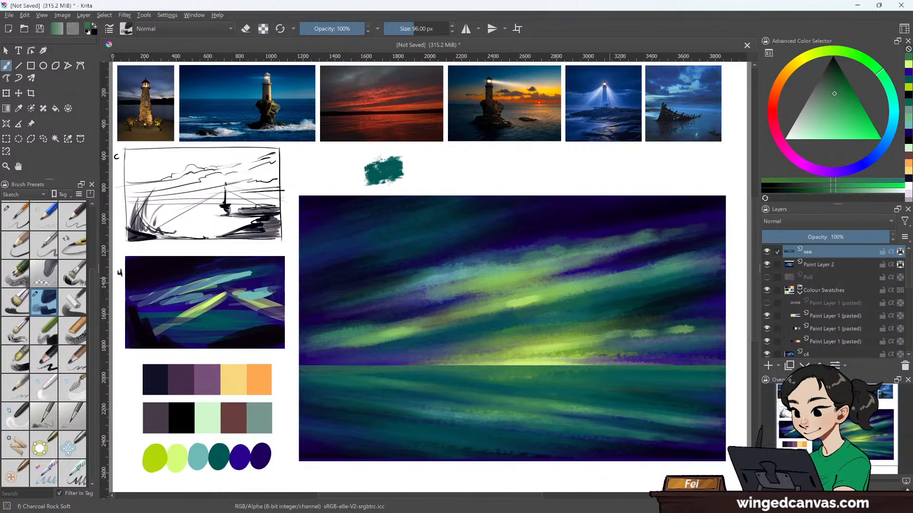
pyautogui.click(769, 365)
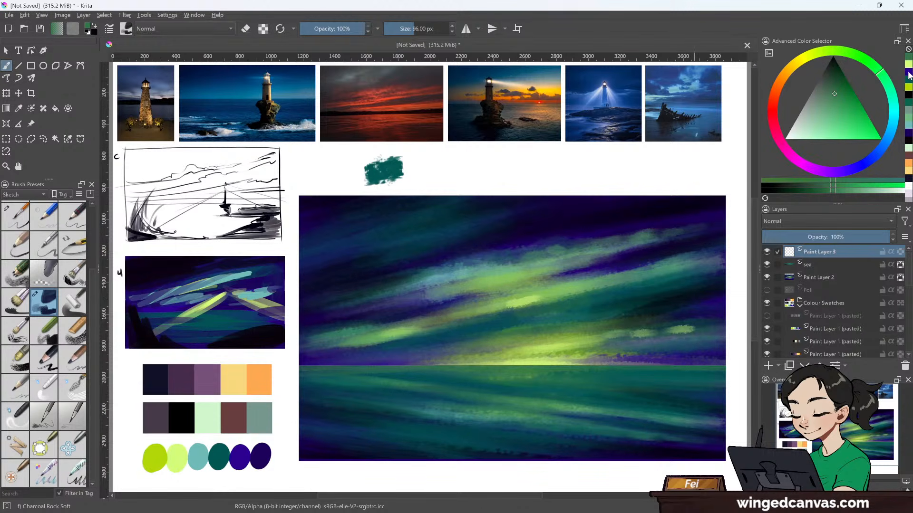
pyautogui.click(835, 56)
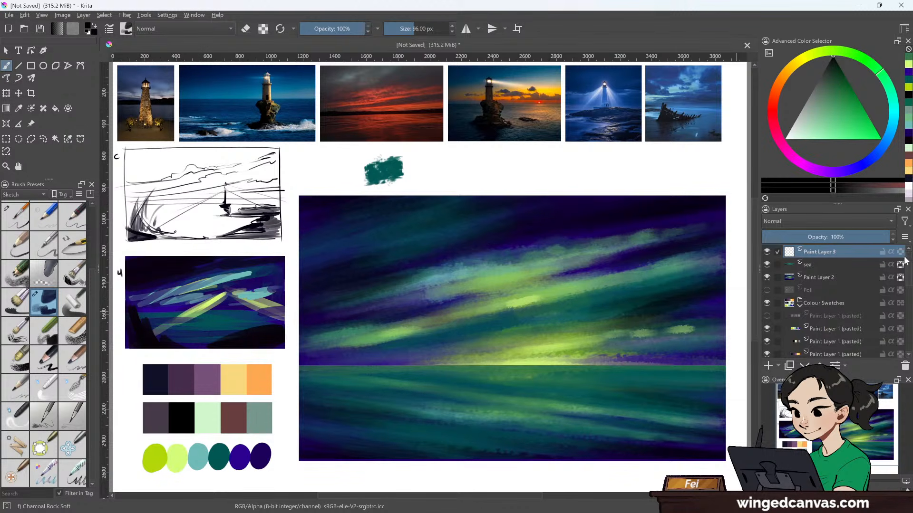
pyautogui.click(7, 140)
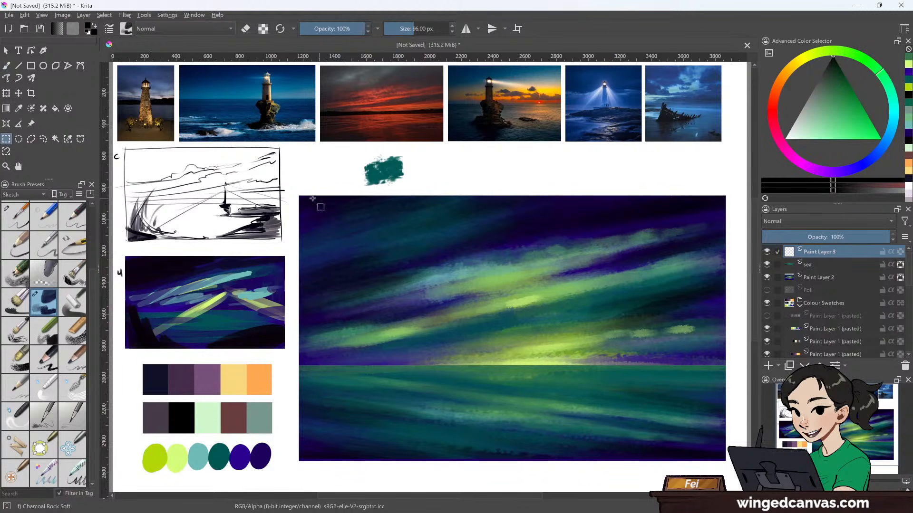
pyautogui.moveTo(298, 195)
pyautogui.mouseDown()
pyautogui.moveTo(731, 467)
pyautogui.moveTo(727, 460)
pyautogui.mouseUp()
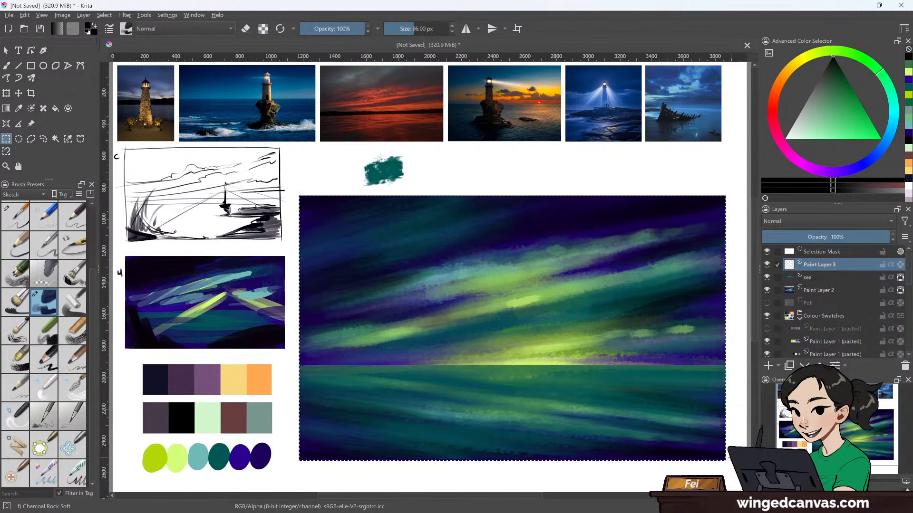
# - Switch to the b) Basic-6 Details brush and adjust its size to 144 px
pyautogui.click(6, 65)
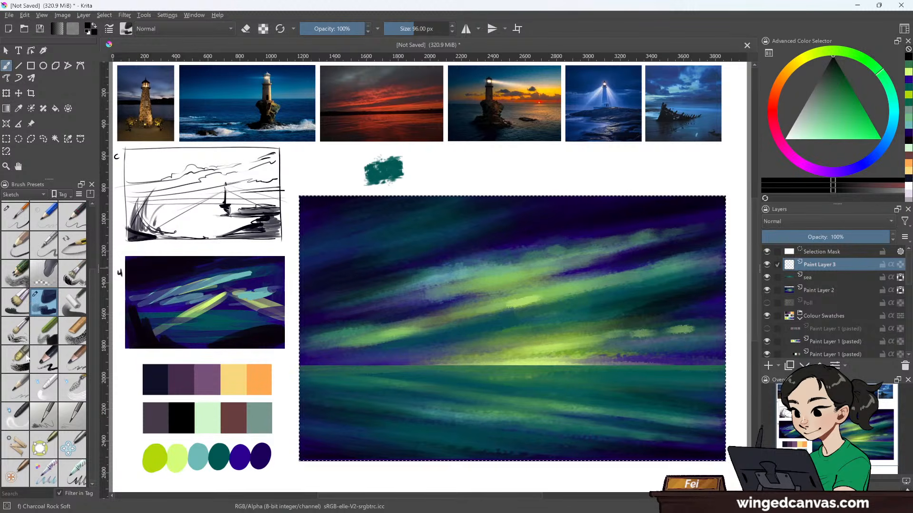
pyautogui.scroll(3, 93, 265)
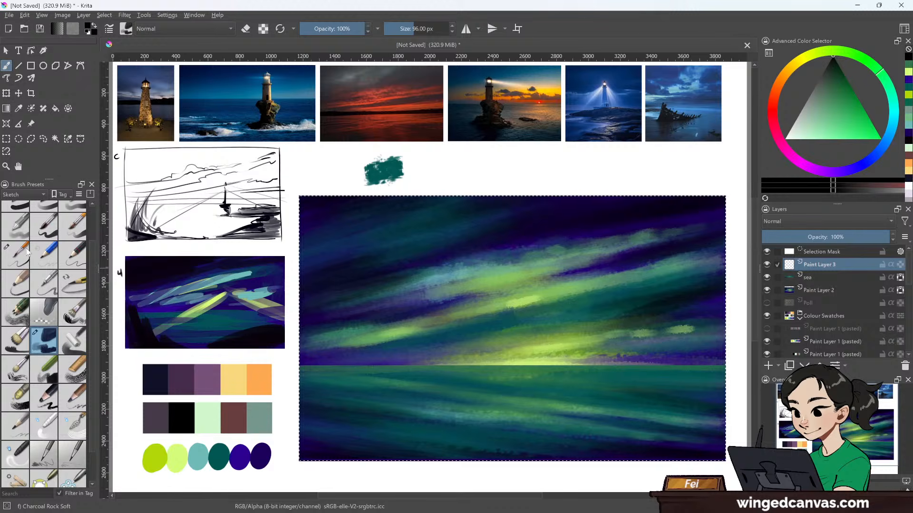
pyautogui.click(26, 252)
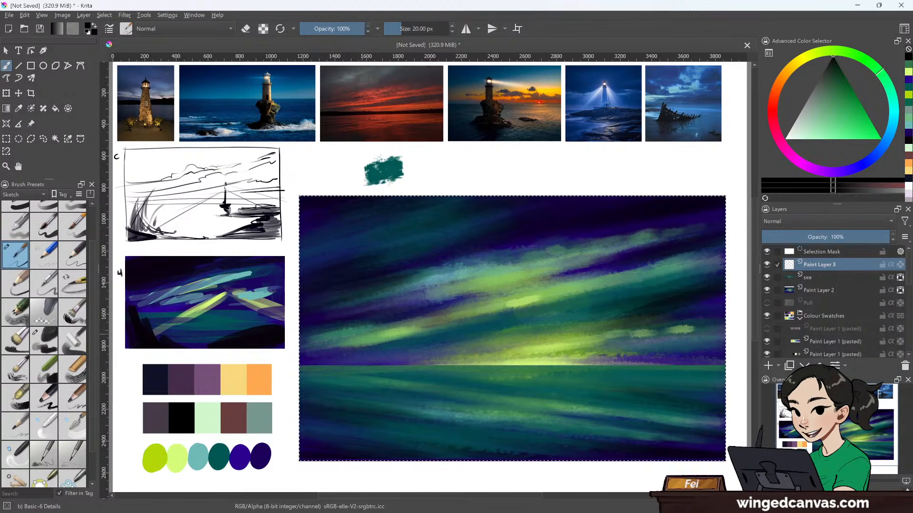
pyautogui.press(']')
pyautogui.press(']')
pyautogui.press(']')
pyautogui.press(']')
pyautogui.press(']')
pyautogui.press(']')
pyautogui.press(']')
pyautogui.press(']')
pyautogui.press(']')
pyautogui.press(']')
pyautogui.press(']')
pyautogui.press(']')
pyautogui.press(']')
pyautogui.press(']')
pyautogui.press(']')
pyautogui.press(']')
pyautogui.press(']')
pyautogui.press(']')
pyautogui.press(']')
pyautogui.press(']')
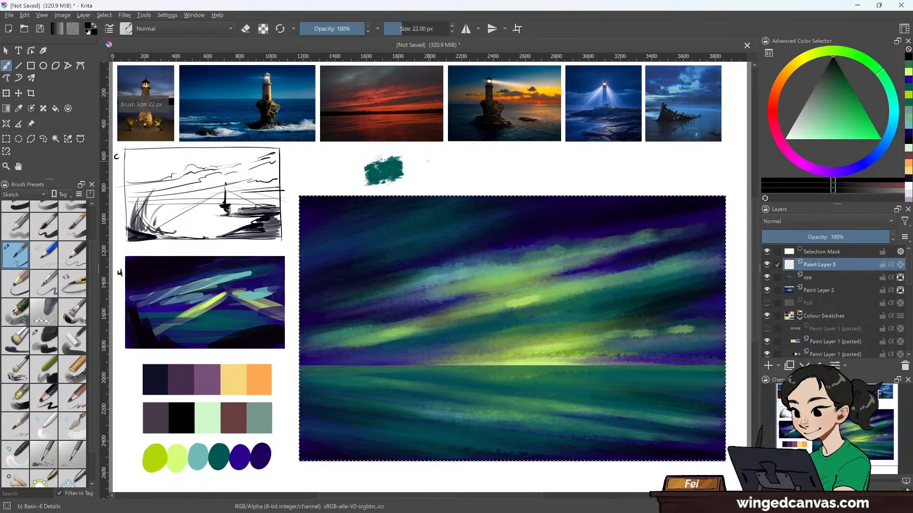
pyautogui.press('[')
pyautogui.press('[')
pyautogui.press('[')
pyautogui.press('[')
pyautogui.press('[')
pyautogui.press('[')
pyautogui.press('[')
pyautogui.press('[')
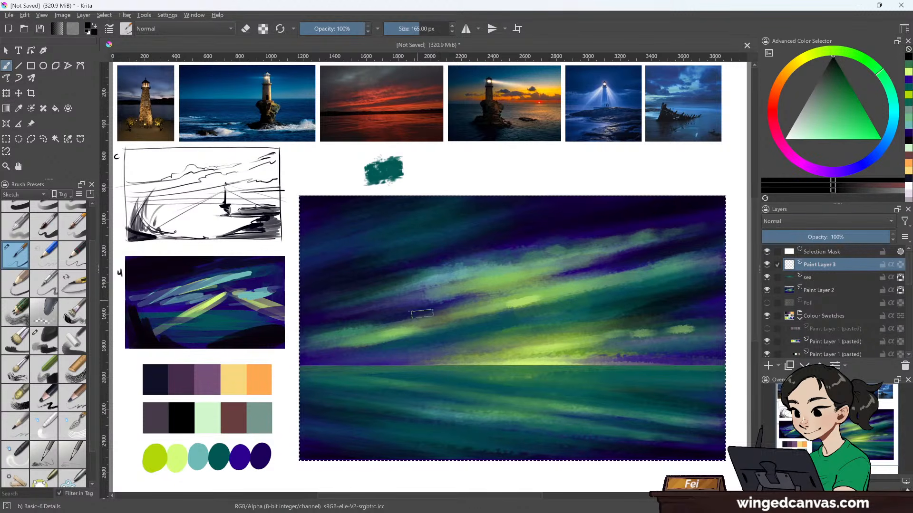
pyautogui.press('[')
pyautogui.press('[')
pyautogui.press('[')
pyautogui.press('[')
pyautogui.press('[')
pyautogui.press('[')
pyautogui.press('[')
pyautogui.press('[')
pyautogui.press('[')
pyautogui.press('[')
pyautogui.press('[')
pyautogui.press('[')
pyautogui.press('[')
pyautogui.press('[')
pyautogui.press('[')
pyautogui.press('[')
pyautogui.press('[')
pyautogui.press('[')
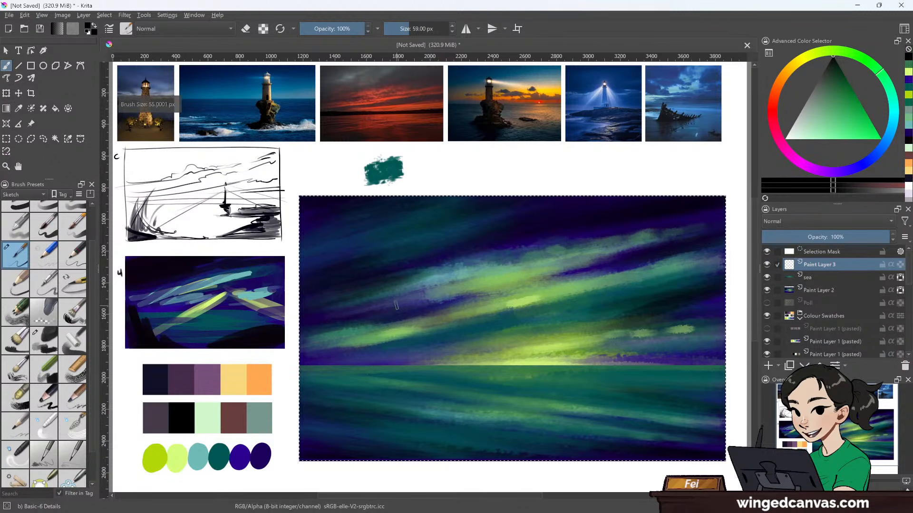
pyautogui.press(']')
pyautogui.press(']')
pyautogui.press(']')
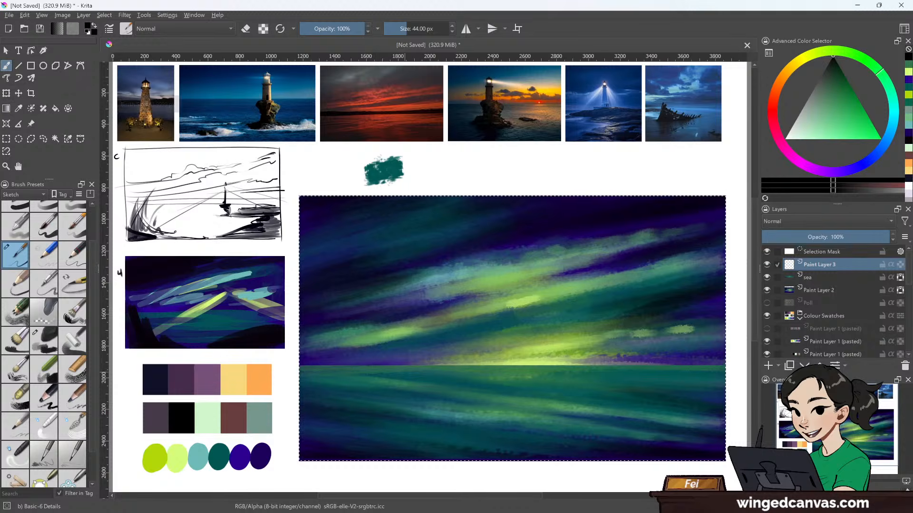
pyautogui.press(']')
pyautogui.press(']')
pyautogui.press(']')
pyautogui.press(']')
pyautogui.press(']')
pyautogui.press(']')
pyautogui.press(']')
pyautogui.press(']')
pyautogui.press(']')
pyautogui.press(']')
pyautogui.press(']')
pyautogui.press(']')
pyautogui.press(']')
pyautogui.press(']')
pyautogui.press(']')
pyautogui.press(']')
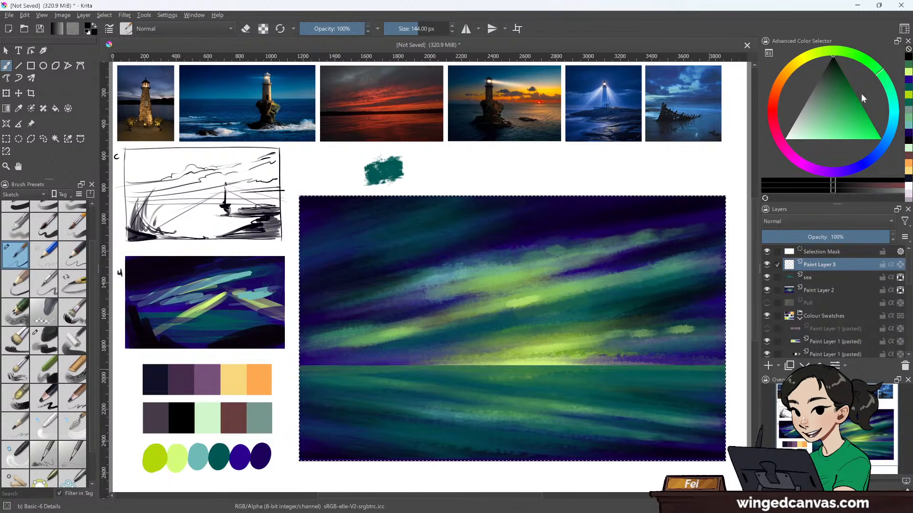
# - Sample the darkest indigo swatch, reduce the brush to 59 px and block in a headland from the sea's right edge
pyautogui.click(19, 109)
pyautogui.click(264, 456)
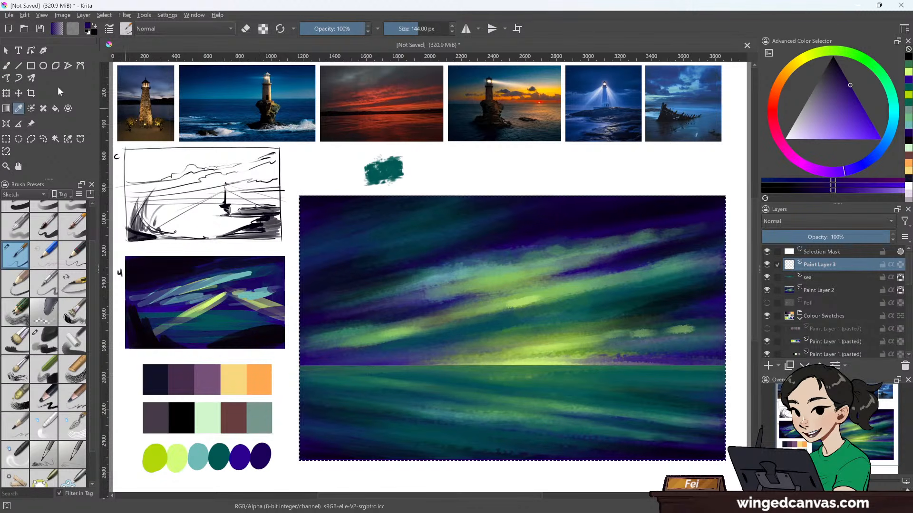
pyautogui.click(8, 66)
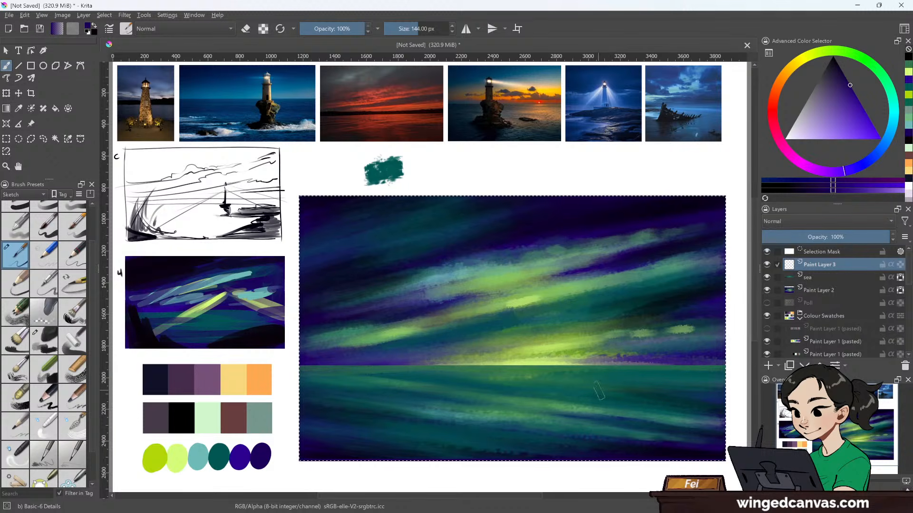
pyautogui.press('[')
pyautogui.press('[')
pyautogui.press('[')
pyautogui.press('[')
pyautogui.press('[')
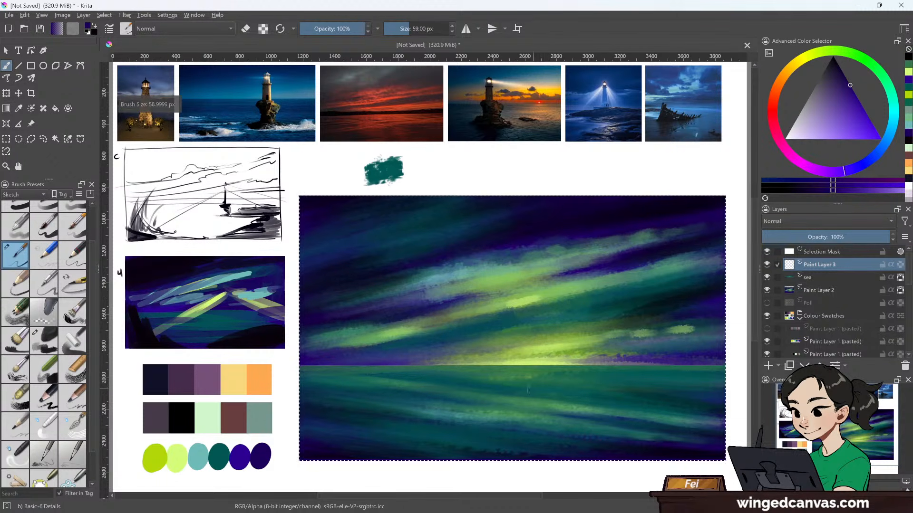
pyautogui.moveTo(587, 383); pyautogui.dragTo(687, 380)
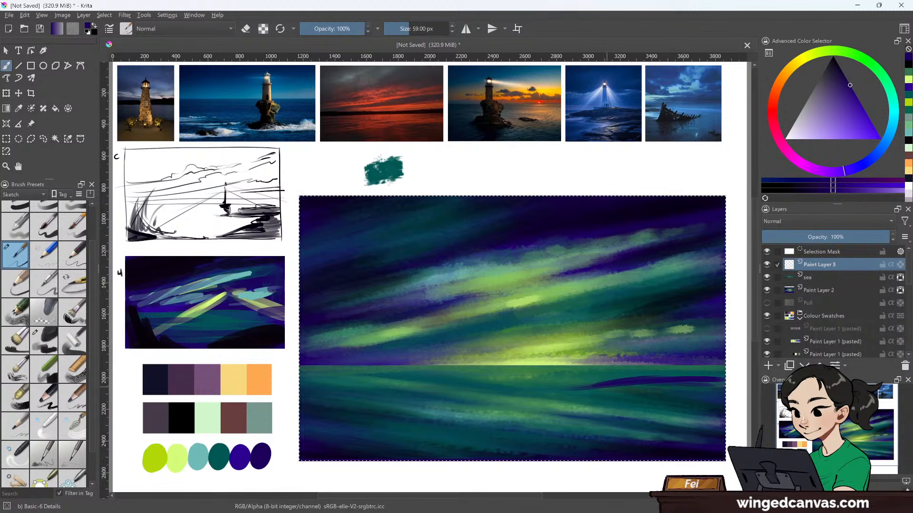
pyautogui.moveTo(577, 386); pyautogui.dragTo(695, 379)
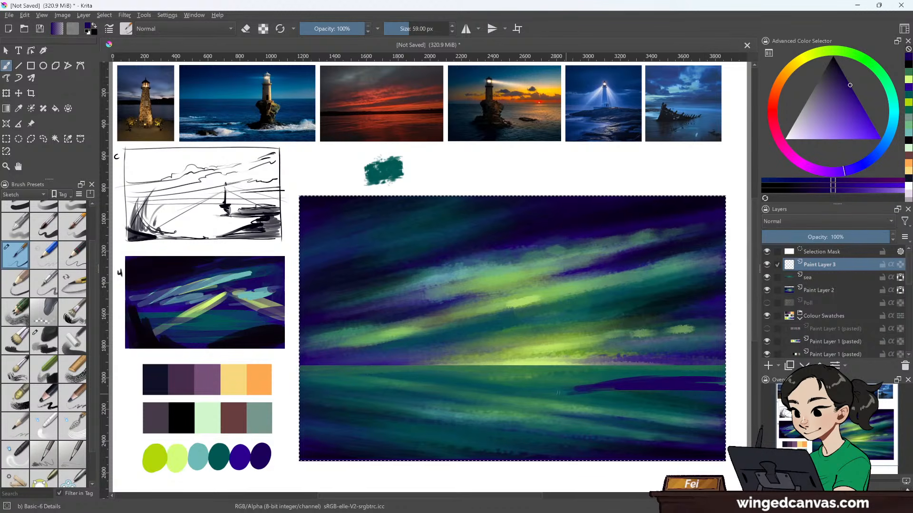
# - Extend the indigo headland toward the sea's middle and fill its body and lower edge at 59 px
pyautogui.moveTo(572, 395); pyautogui.dragTo(602, 396)
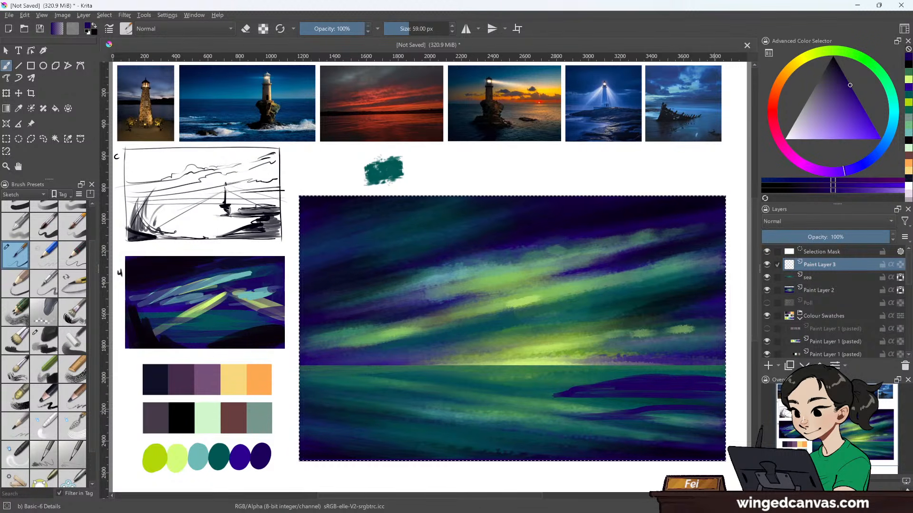
pyautogui.moveTo(652, 419); pyautogui.dragTo(722, 421)
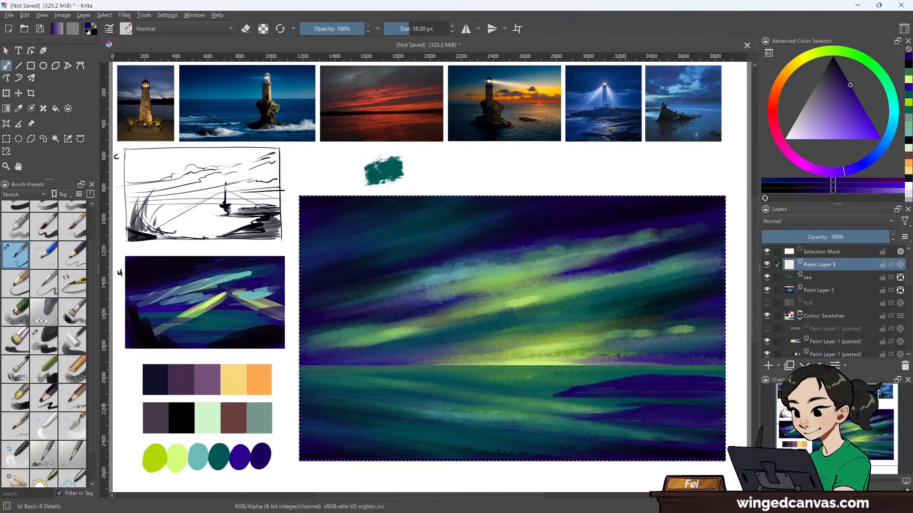
pyautogui.moveTo(618, 405); pyautogui.dragTo(670, 402)
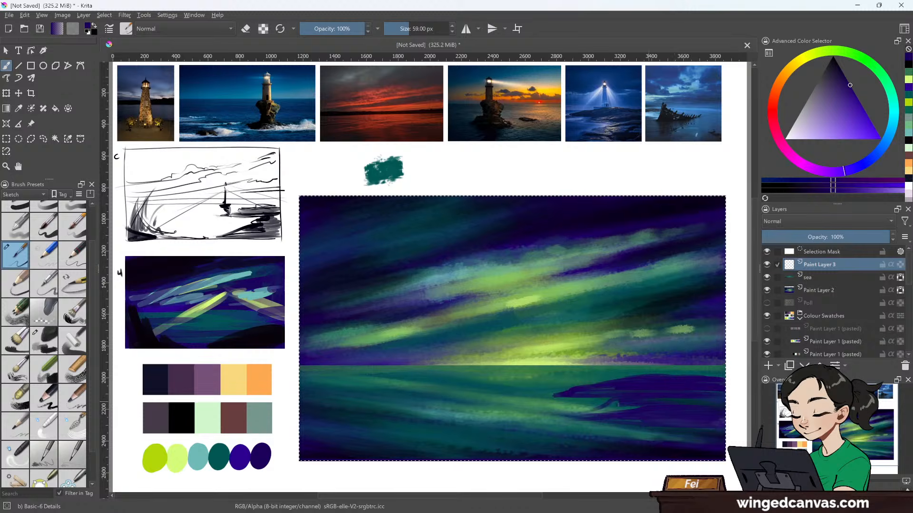
pyautogui.moveTo(592, 408); pyautogui.dragTo(624, 402)
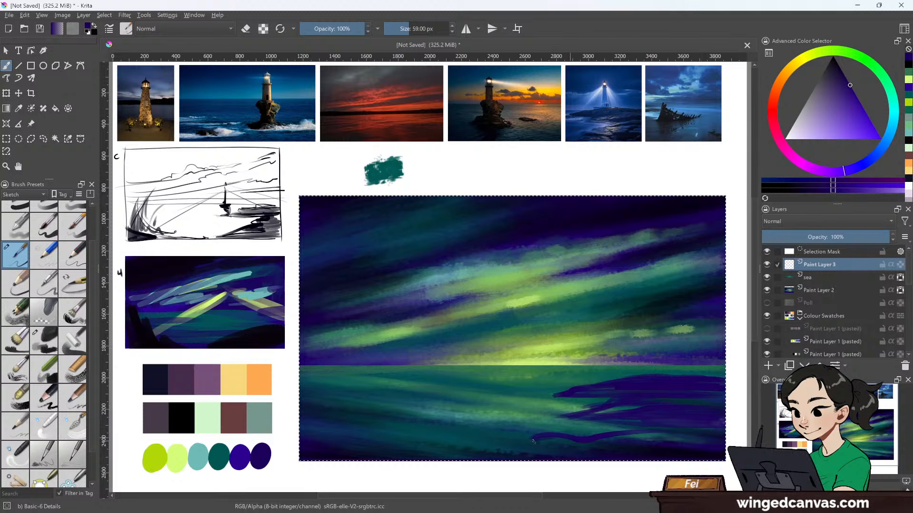
# - Enlarge the brush to 154 px and block in the indigo foreground shore along the painting's lower edge
pyautogui.press(']')
pyautogui.press(']')
pyautogui.press(']')
pyautogui.press(']')
pyautogui.press(']')
pyautogui.press(']')
pyautogui.press(']')
pyautogui.press(']')
pyautogui.press(']')
pyautogui.press(']')
pyautogui.press(']')
pyautogui.press(']')
pyautogui.press(']')
pyautogui.press(']')
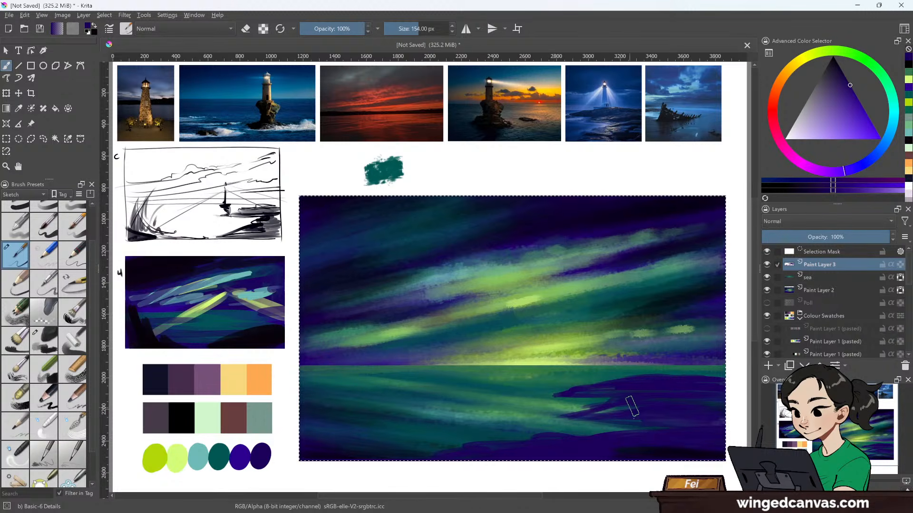
# - Switch the brush to erasing, reduce it to 51 px and carve a water inlet between the headland and foreground shore
pyautogui.press('[')
pyautogui.press('[')
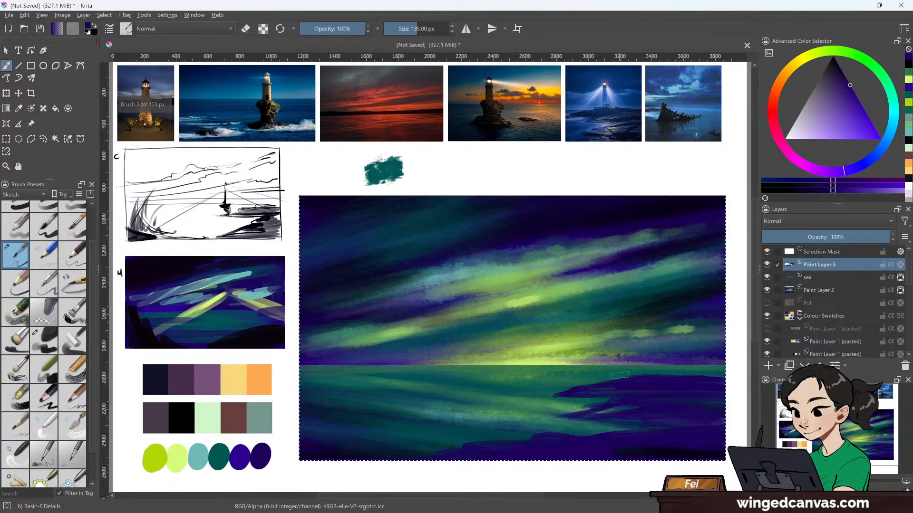
pyautogui.press('e')
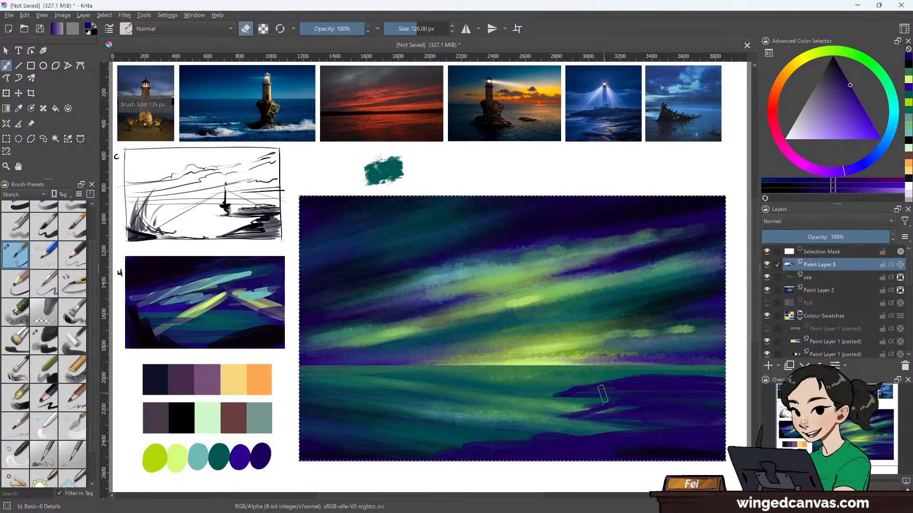
pyautogui.press('[')
pyautogui.press('[')
pyautogui.press('[')
pyautogui.press('[')
pyautogui.press('[')
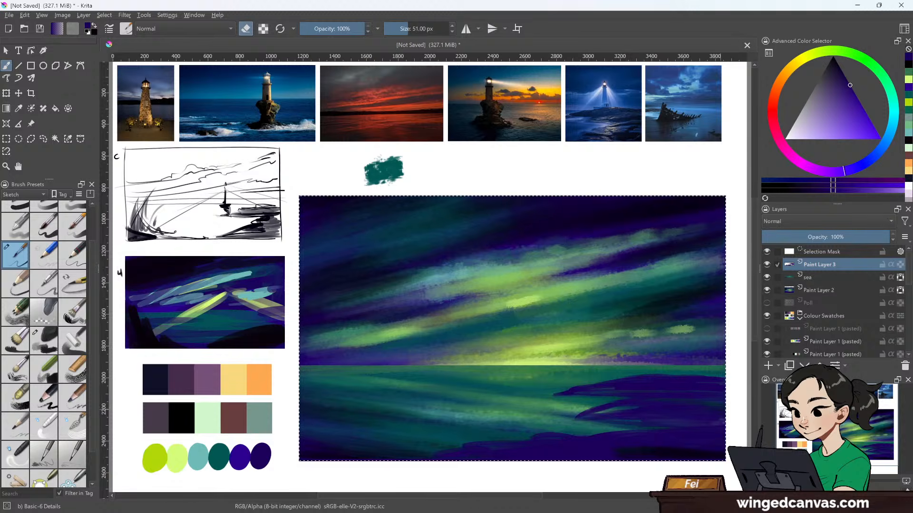
pyautogui.moveTo(657, 407); pyautogui.dragTo(596, 414)
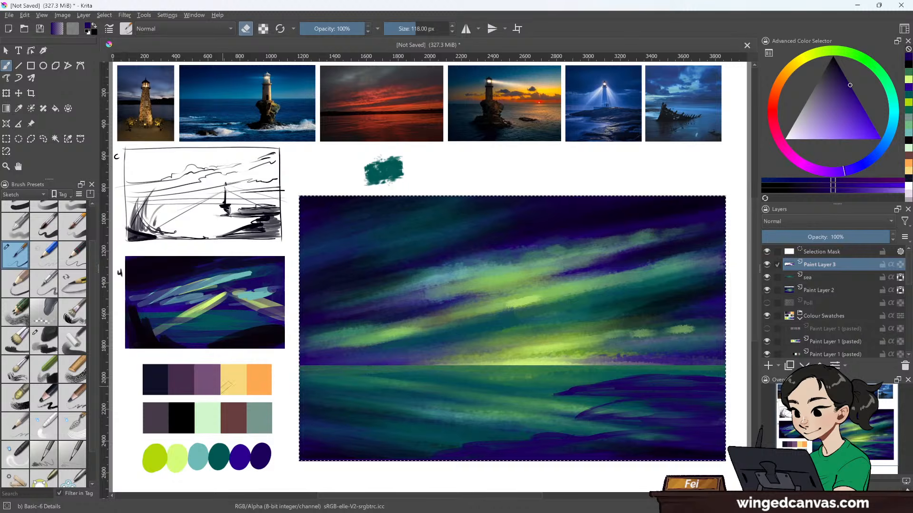
# - Resample the indigo and return the 118 px brush to painting
pyautogui.click(18, 110)
pyautogui.press('e')
pyautogui.click(7, 66)
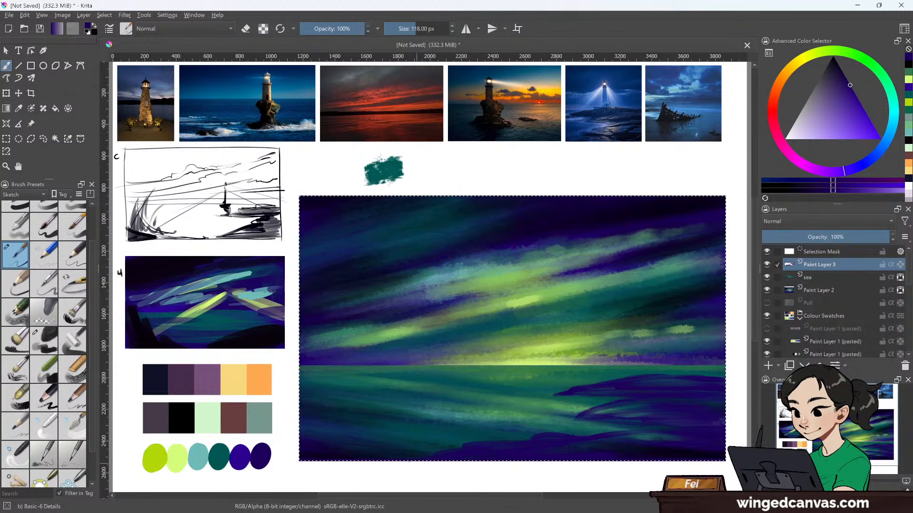
# - Erase the foreground shore's far tip and thin water streaks through the headland, reducing the eraser to 55 px
pyautogui.press('e')
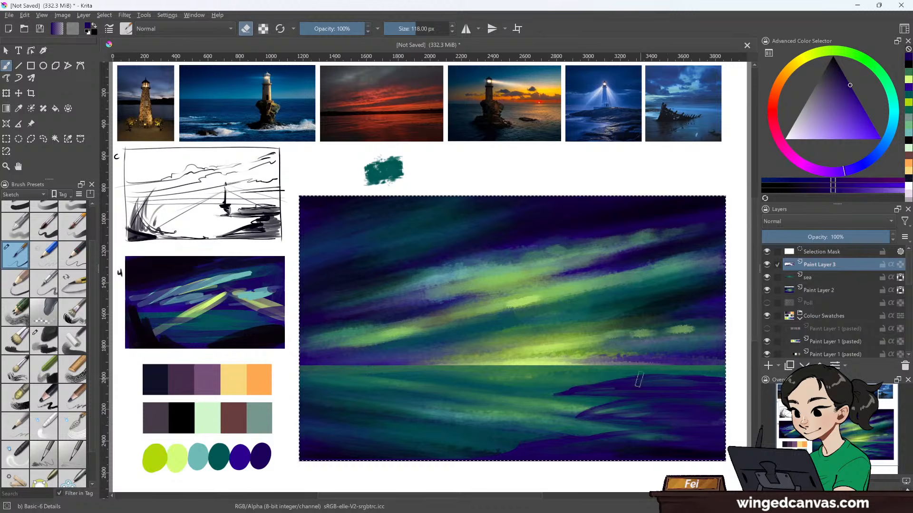
pyautogui.press('[')
pyautogui.press('[')
pyautogui.press('[')
pyautogui.press('[')
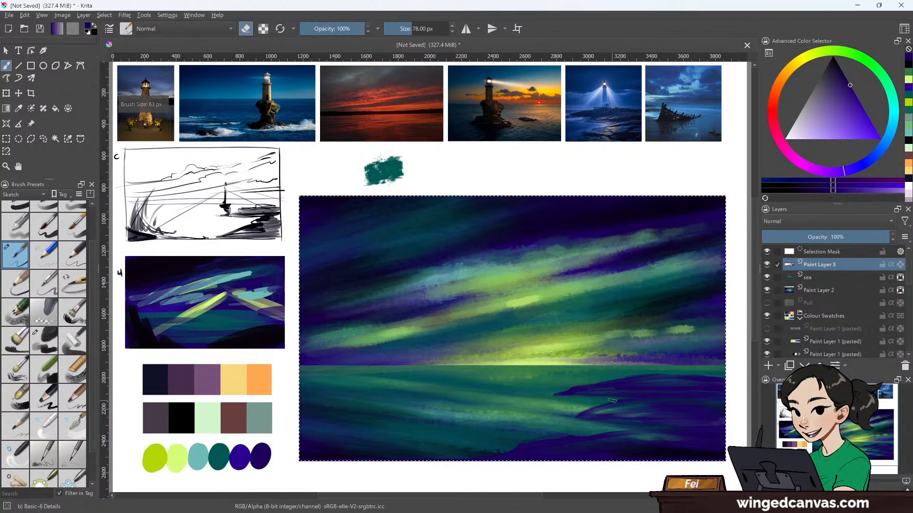
pyautogui.press('[')
pyautogui.press('[')
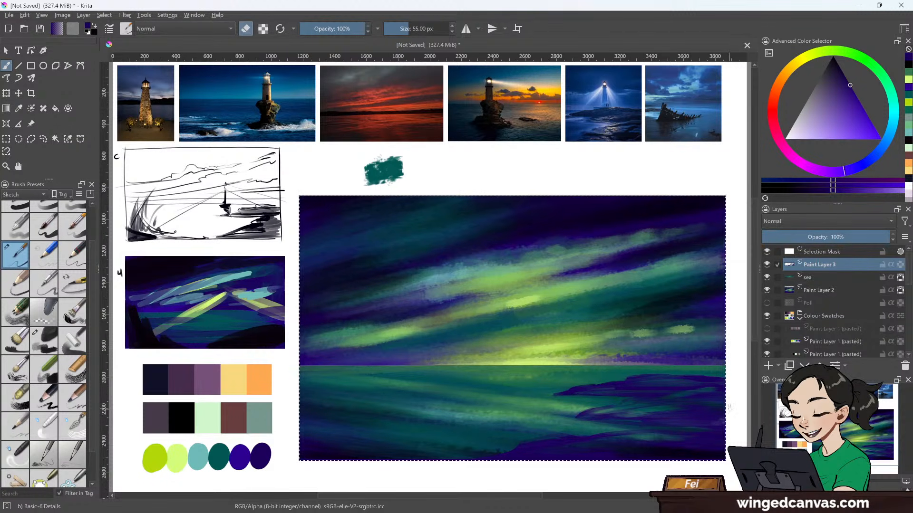
# - Sample the darkest indigo swatch, reduce the brush to 44 px and touch up the headland's edges
pyautogui.click(19, 108)
pyautogui.click(262, 452)
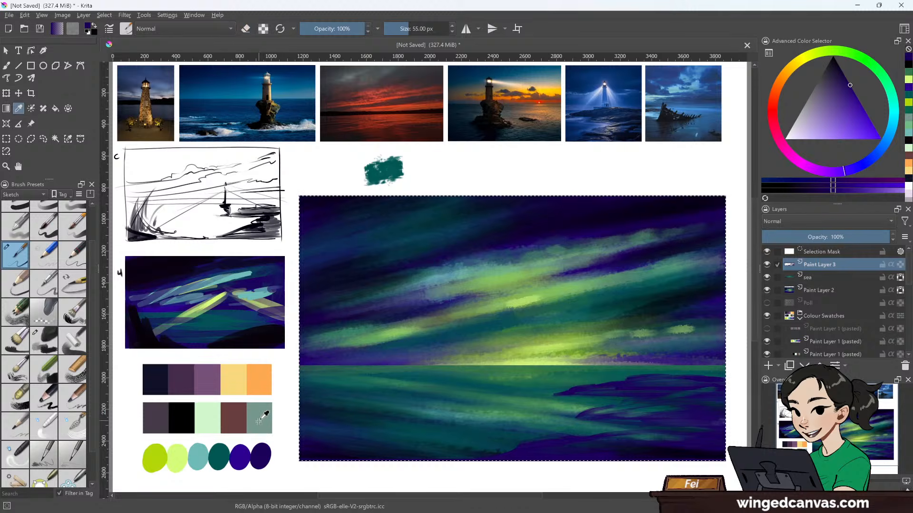
pyautogui.click(7, 66)
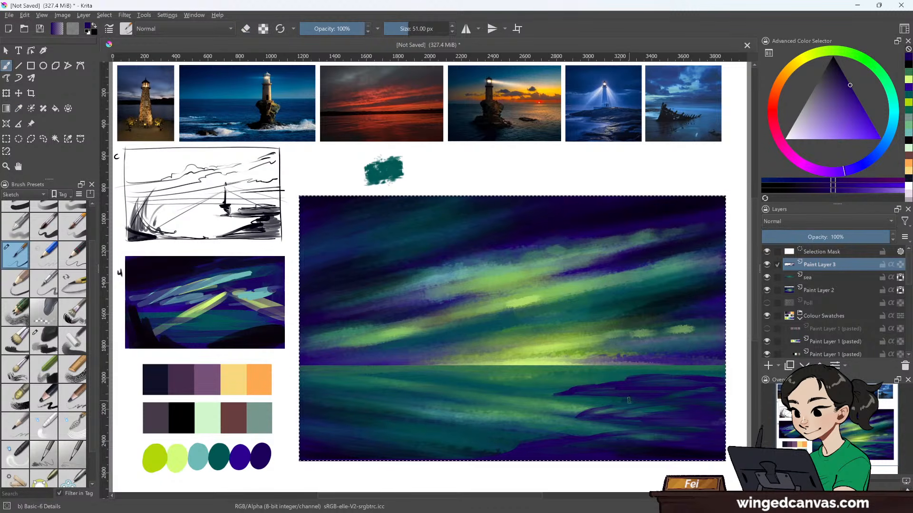
pyautogui.press('[')
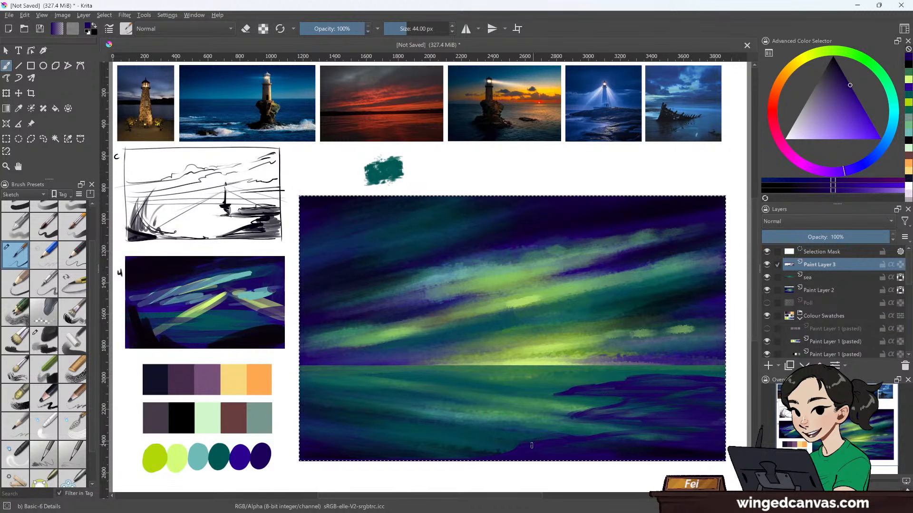
# - Pick black, enlarge the brush to 126 px and block in the foreground shore and the shipwreck's dark posts in the lower-left corner
pyautogui.moveTo(851, 85); pyautogui.dragTo(837, 56)
pyautogui.press(']')
pyautogui.press(']')
pyautogui.press(']')
pyautogui.press(']')
pyautogui.press(']')
pyautogui.press(']')
pyautogui.press(']')
pyautogui.press(']')
pyautogui.press(']')
pyautogui.press(']')
pyautogui.press(']')
pyautogui.press(']')
pyautogui.press(']')
pyautogui.press(']')
pyautogui.press(']')
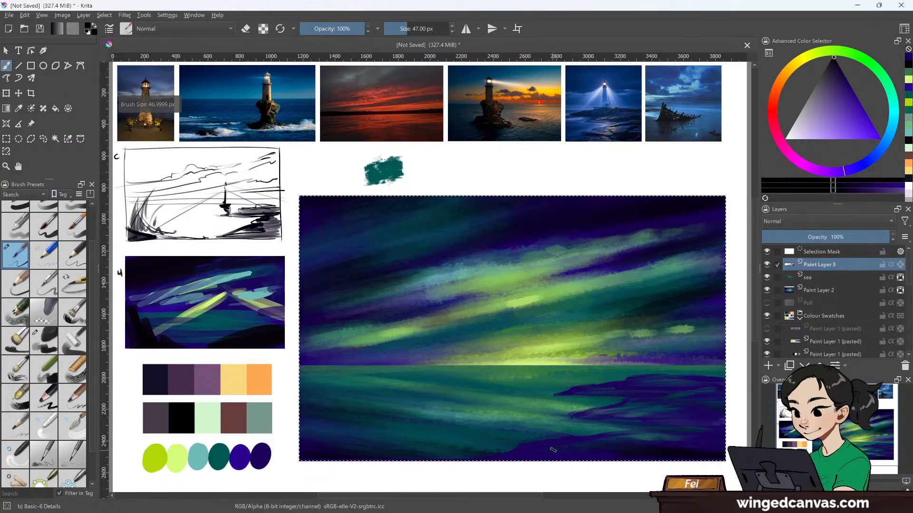
pyautogui.moveTo(575, 444); pyautogui.dragTo(522, 448)
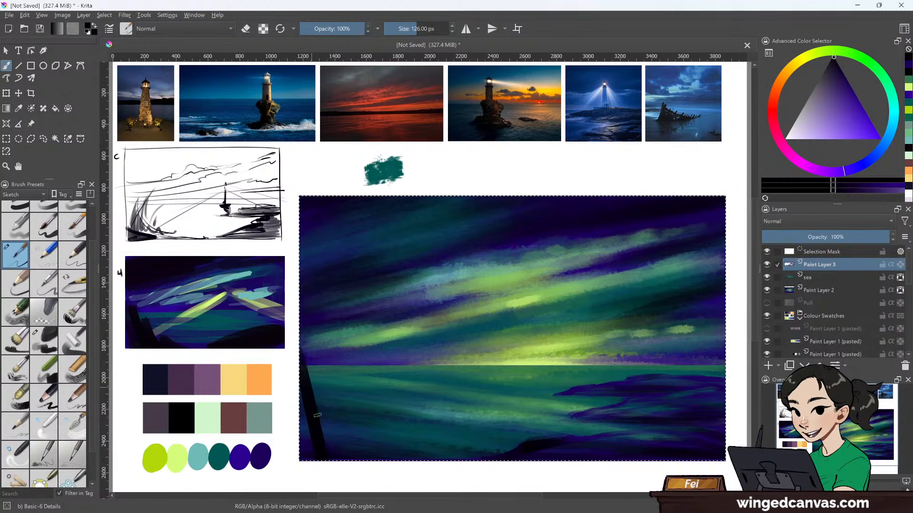
pyautogui.moveTo(320, 455); pyautogui.dragTo(314, 428)
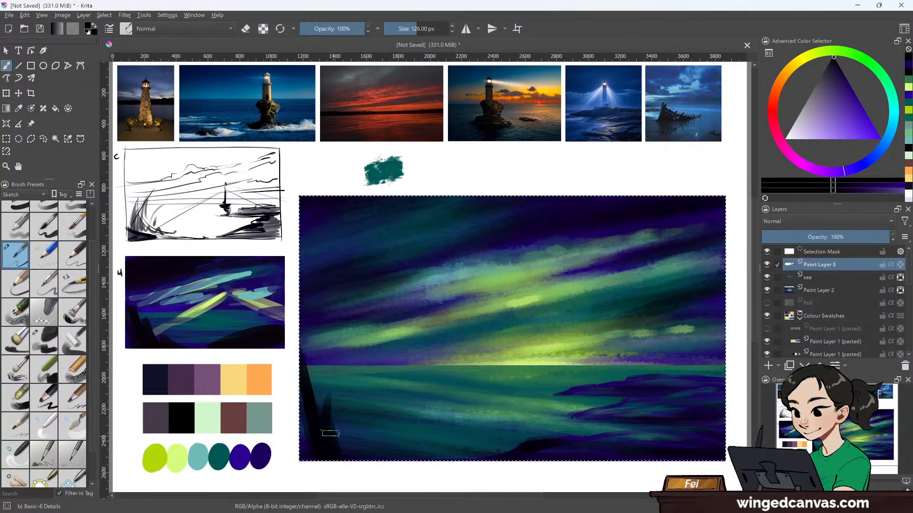
pyautogui.moveTo(322, 420); pyautogui.dragTo(329, 439)
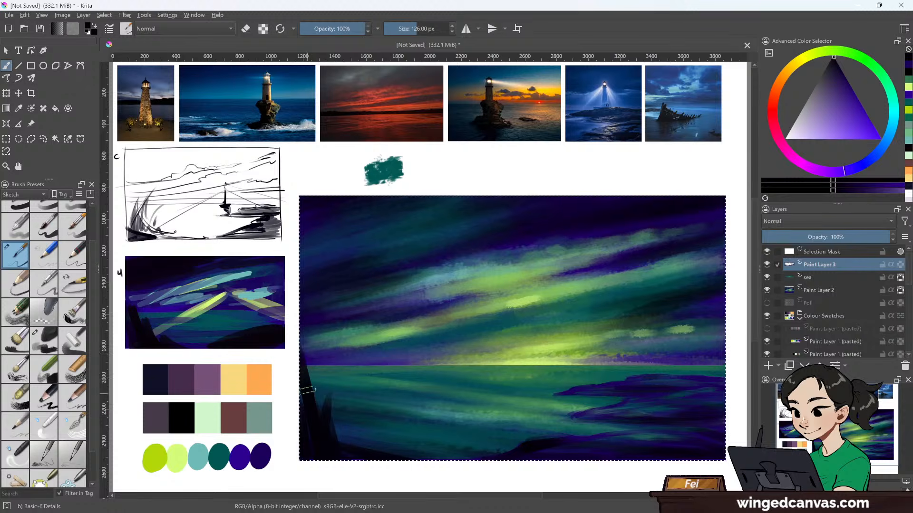
# - Reduce the brush to 28 px and sketch the shipwreck's pointed stem, curved hull line and short broken planks in black
pyautogui.press('[')
pyautogui.press('[')
pyautogui.press('[')
pyautogui.press('[')
pyautogui.press('[')
pyautogui.press('[')
pyautogui.press('[')
pyautogui.press('[')
pyautogui.press('[')
pyautogui.press('[')
pyautogui.press('[')
pyautogui.press('[')
pyautogui.press('[')
pyautogui.press('[')
pyautogui.press('[')
pyautogui.press('[')
pyautogui.press('[')
pyautogui.press('[')
pyautogui.press('[')
pyautogui.press('[')
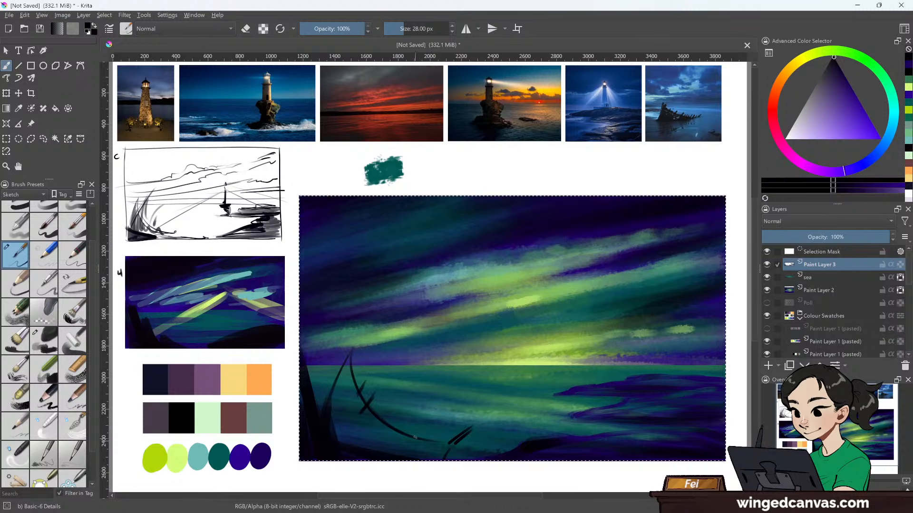
pyautogui.moveTo(424, 427)
pyautogui.mouseDown()
pyautogui.moveTo(408, 451)
pyautogui.moveTo(427, 445)
pyautogui.mouseUp()
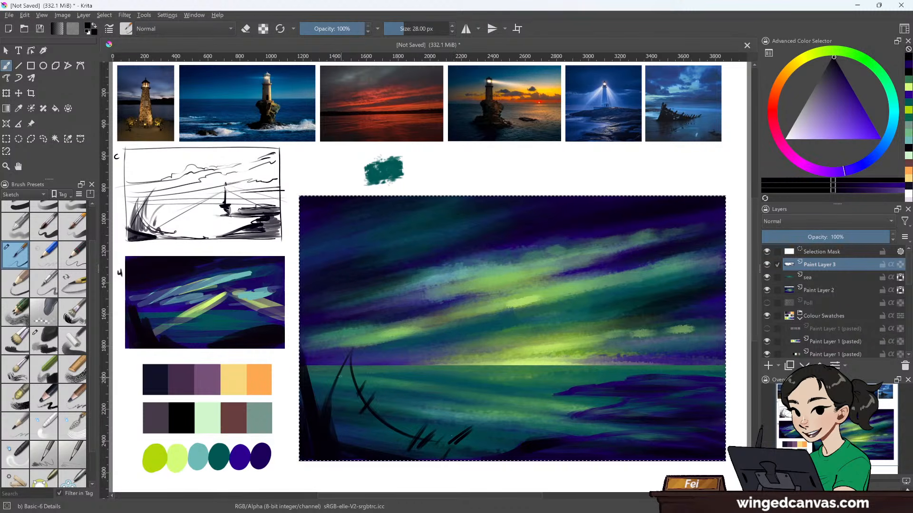
# - Add the wreck's long curved ribs across the hull in black at 28 px
pyautogui.press('[')
pyautogui.press('[')
pyautogui.press('[')
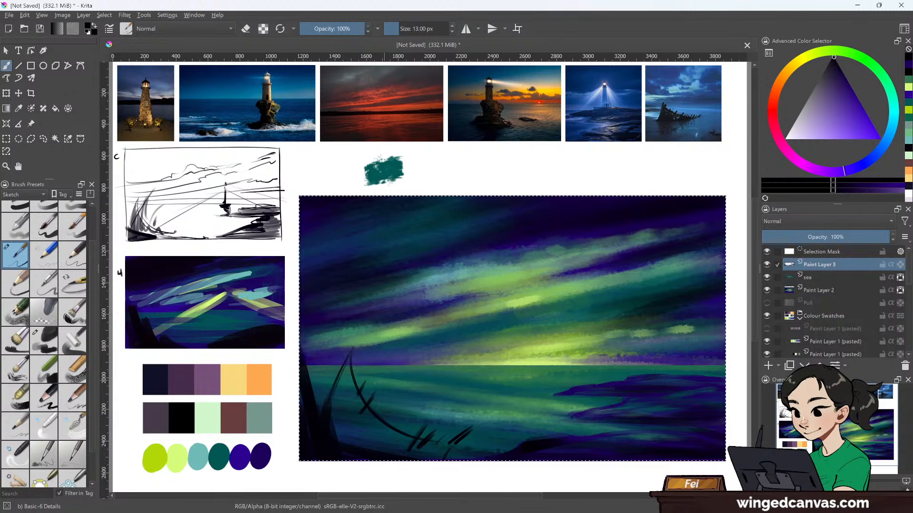
pyautogui.press(']')
pyautogui.press(']')
pyautogui.press(']')
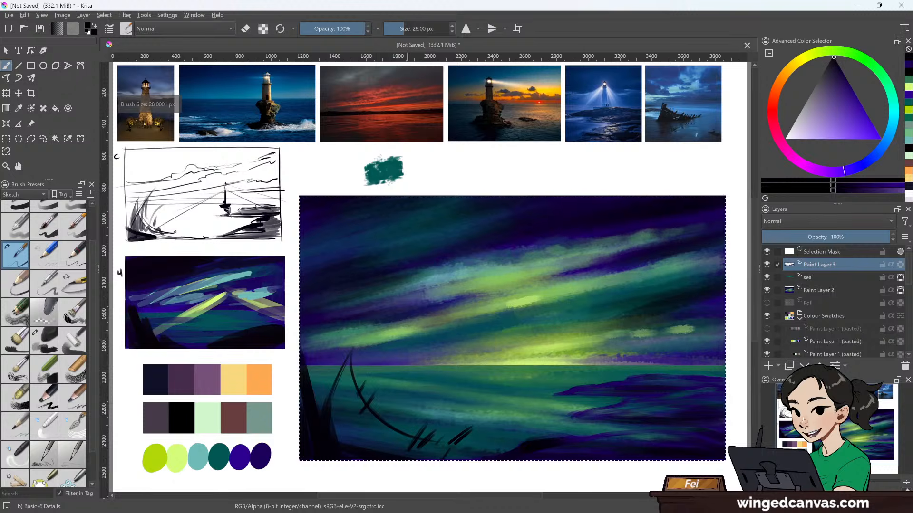
pyautogui.moveTo(332, 412); pyautogui.dragTo(408, 342)
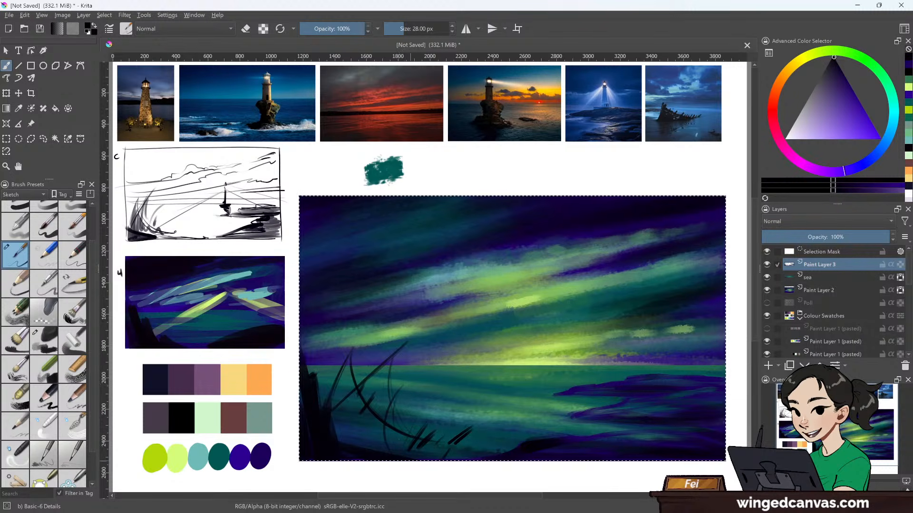
# - Enlarge the brush to 110 px and fill the shadowed body of the wreck between its ribs
pyautogui.press(']')
pyautogui.press(']')
pyautogui.press(']')
pyautogui.press(']')
pyautogui.press(']')
pyautogui.press(']')
pyautogui.press(']')
pyautogui.press(']')
pyautogui.press(']')
pyautogui.press(']')
pyautogui.press(']')
pyautogui.press(']')
pyautogui.press(']')
pyautogui.press(']')
pyautogui.press(']')
pyautogui.press(']')
pyautogui.press(']')
pyautogui.press(']')
pyautogui.press(']')
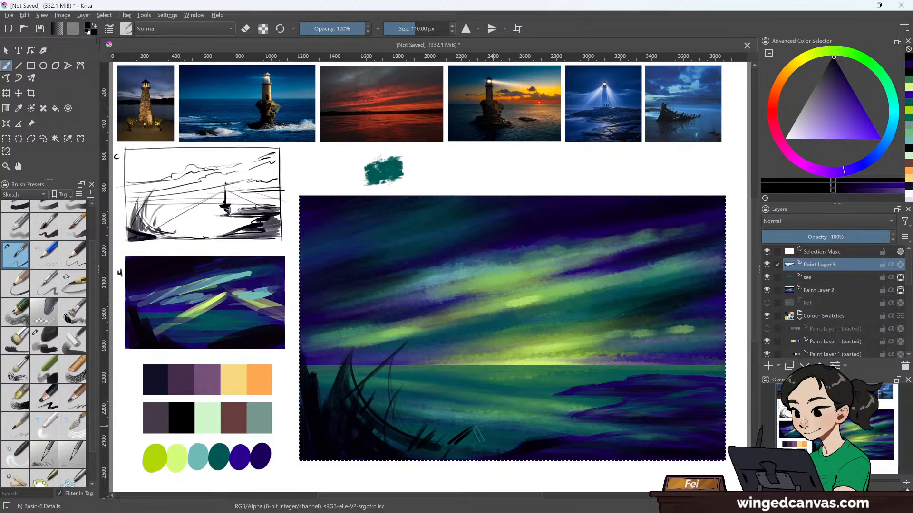
# - Reduce the brush to 35 px, add broken planks at the wreck's low end and cap its tall stem
pyautogui.press('[')
pyautogui.press('[')
pyautogui.press('[')
pyautogui.press('[')
pyautogui.press('[')
pyautogui.press('[')
pyautogui.press('[')
pyautogui.press('[')
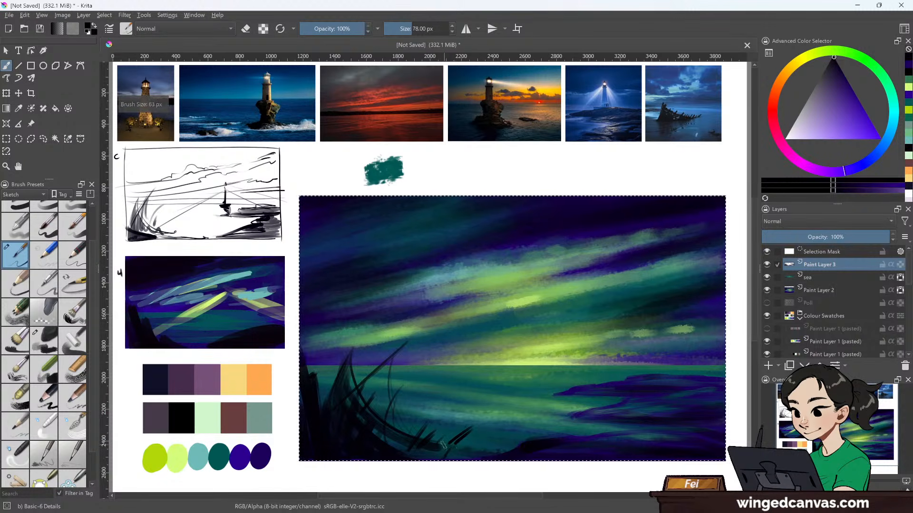
pyautogui.press('[')
pyautogui.press('[')
pyautogui.press('[')
pyautogui.press('[')
pyautogui.press('[')
pyautogui.press('[')
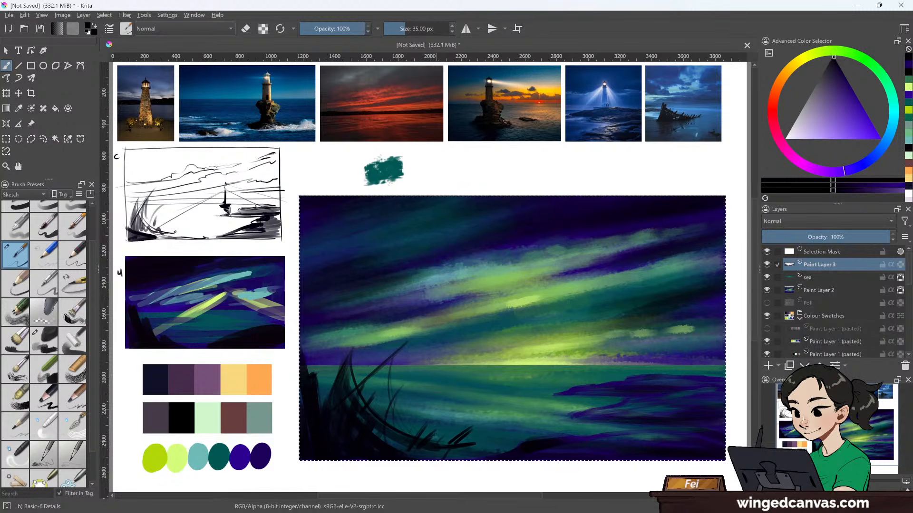
pyautogui.moveTo(437, 426); pyautogui.dragTo(435, 432)
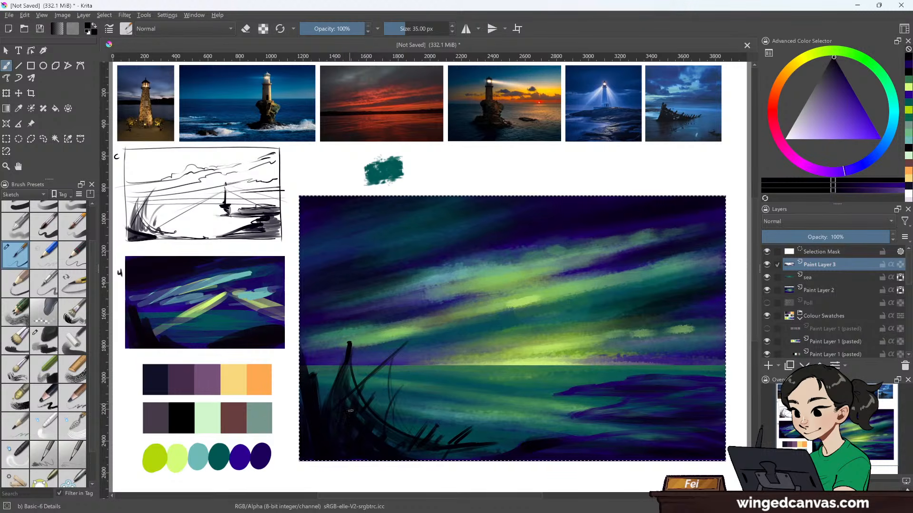
# - Adjust the brush to 26 px, paint more broken planks at the wreck's low end and undo the last stroke
pyautogui.press('e')
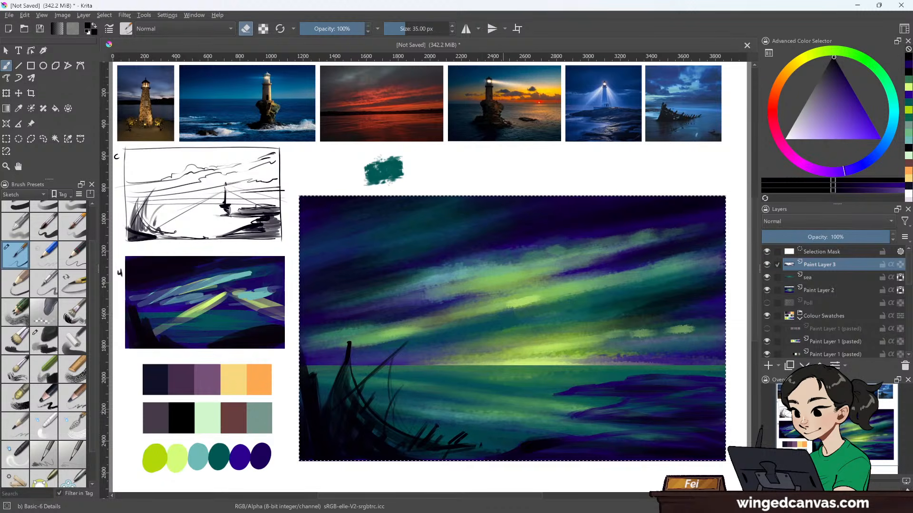
pyautogui.press('e')
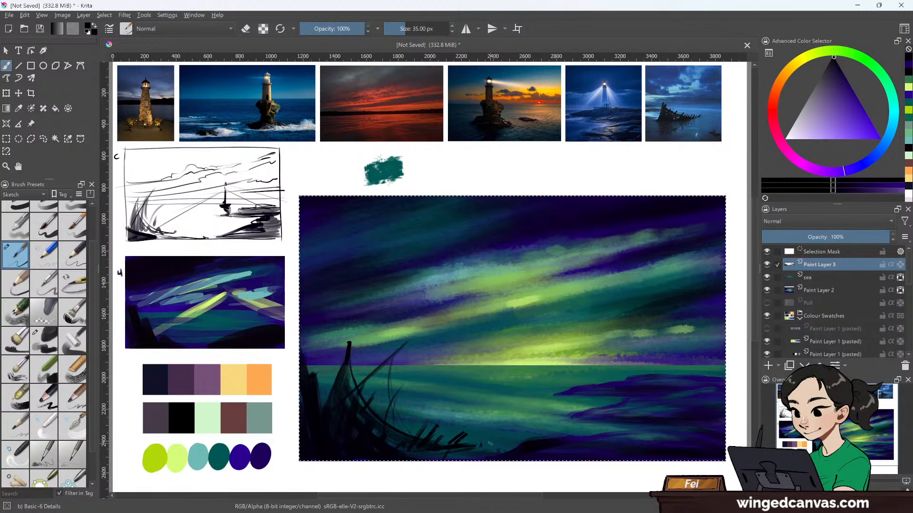
pyautogui.press(']')
pyautogui.press(']')
pyautogui.press(']')
pyautogui.press(']')
pyautogui.press('[')
pyautogui.press('[')
pyautogui.press('[')
pyautogui.press('[')
pyautogui.press('[')
pyautogui.press('[')
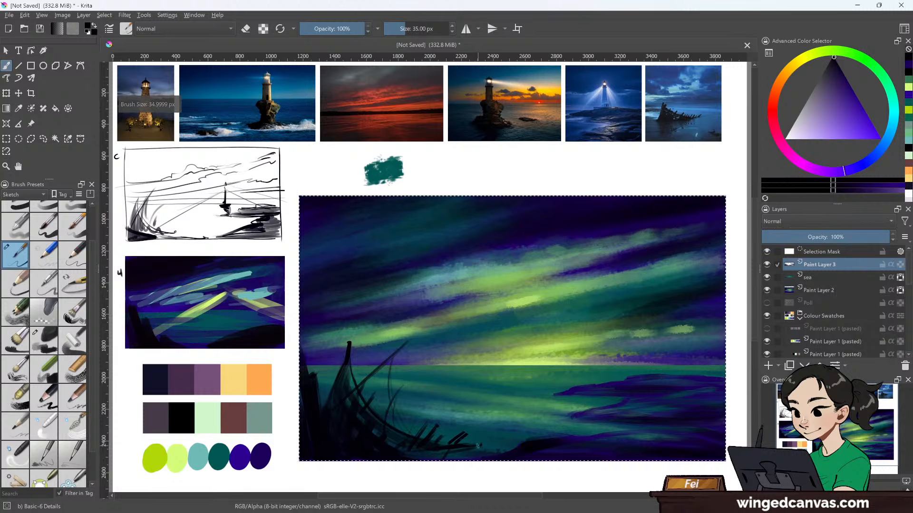
pyautogui.moveTo(466, 450); pyautogui.dragTo(443, 453)
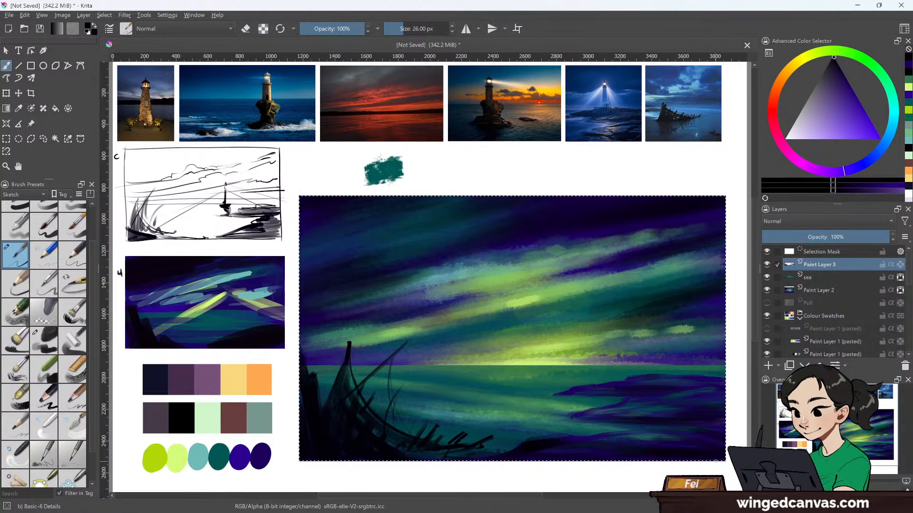
pyautogui.hotkey('ctrl', 'z')
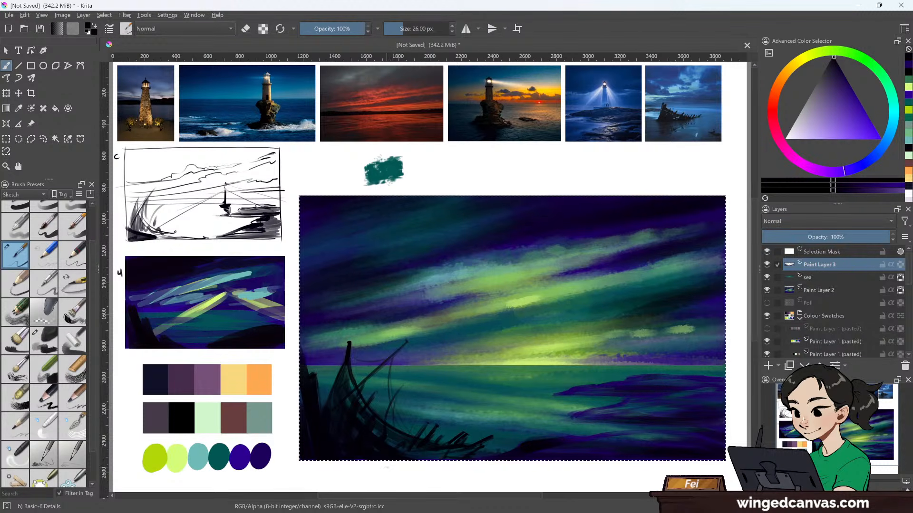
# - Rename the layer holding the wreck and shore as foreground
pyautogui.press('e')
pyautogui.doubleClick(822, 264)
pyautogui.write('f')
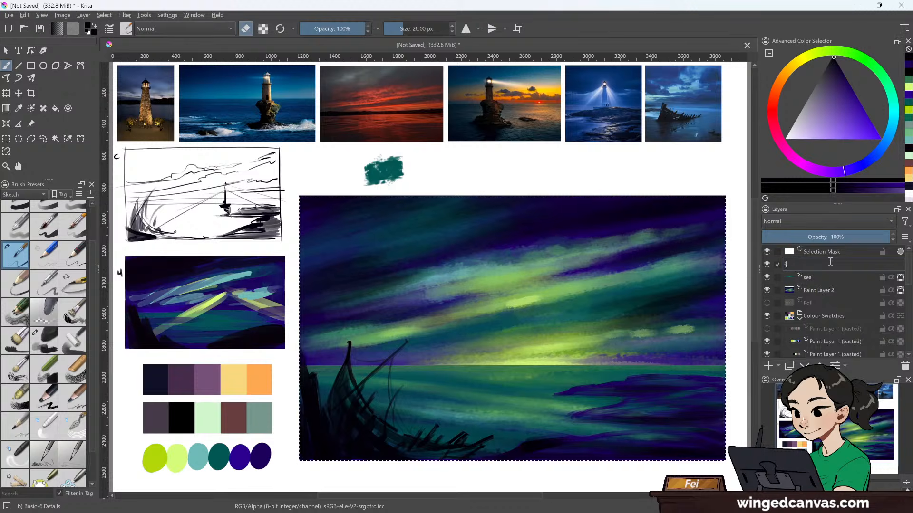
pyautogui.write('oreground')
pyautogui.press('Return')
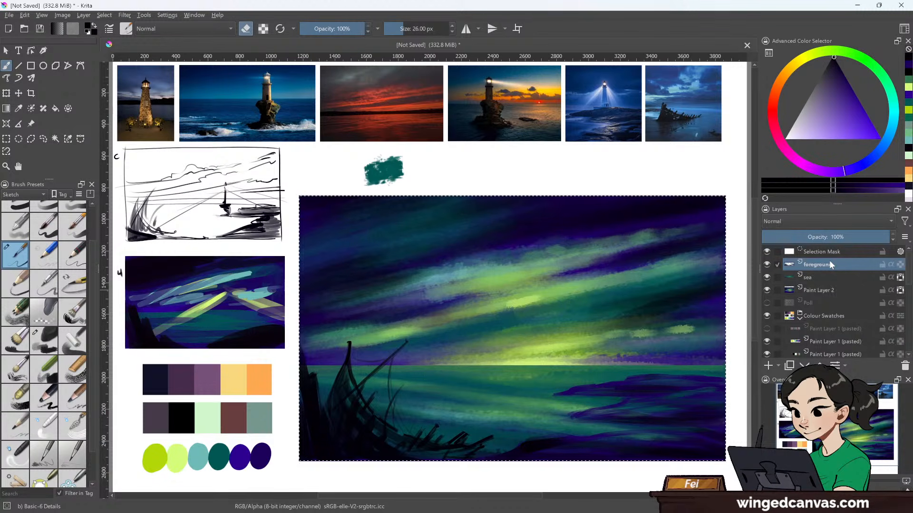
# - Compare the painting with and without the foreground layer by toggling its visibility several times
pyautogui.click(766, 264)
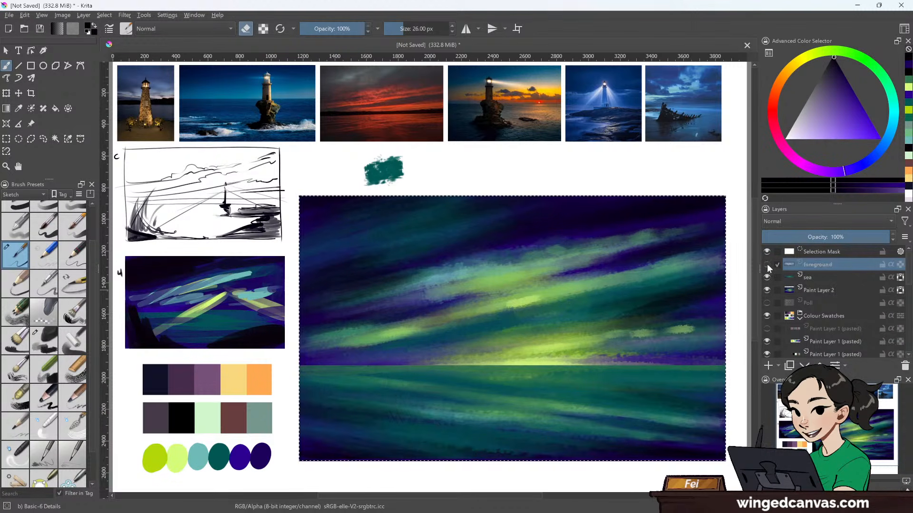
pyautogui.click(766, 264)
pyautogui.click(767, 264)
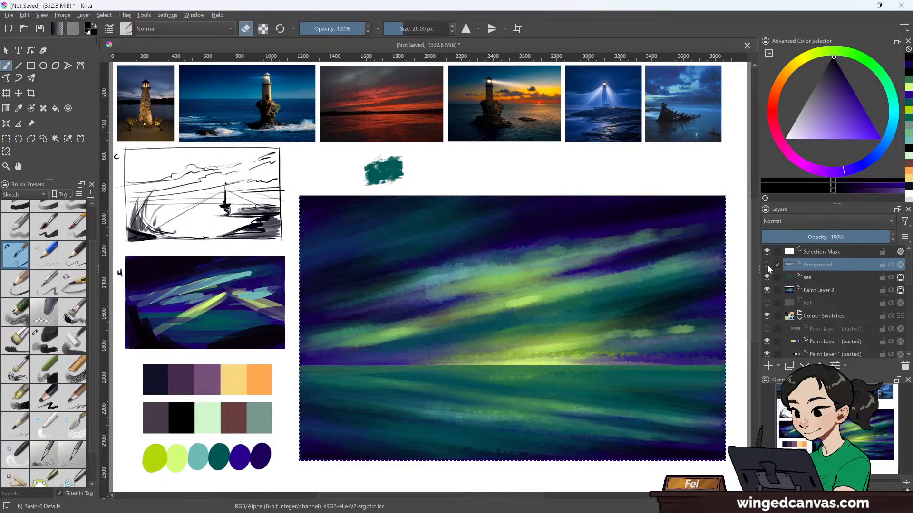
pyautogui.click(768, 265)
pyautogui.click(767, 264)
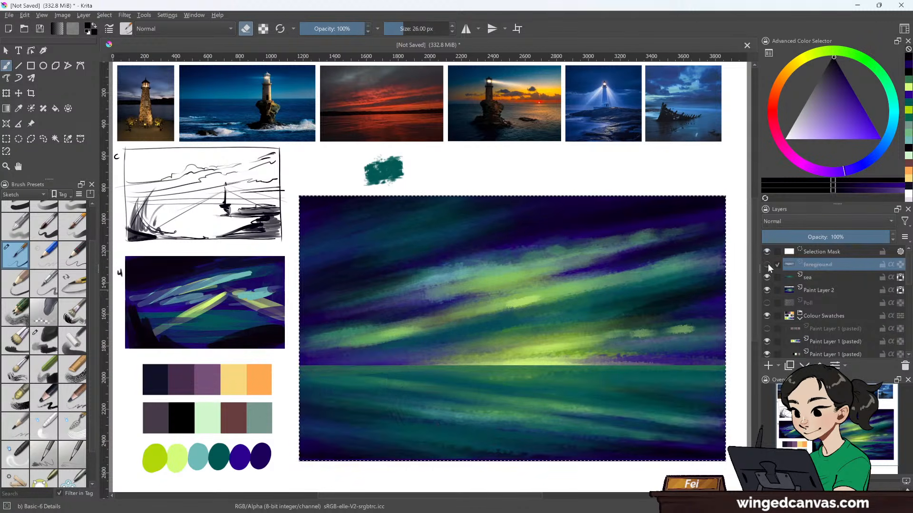
pyautogui.click(768, 264)
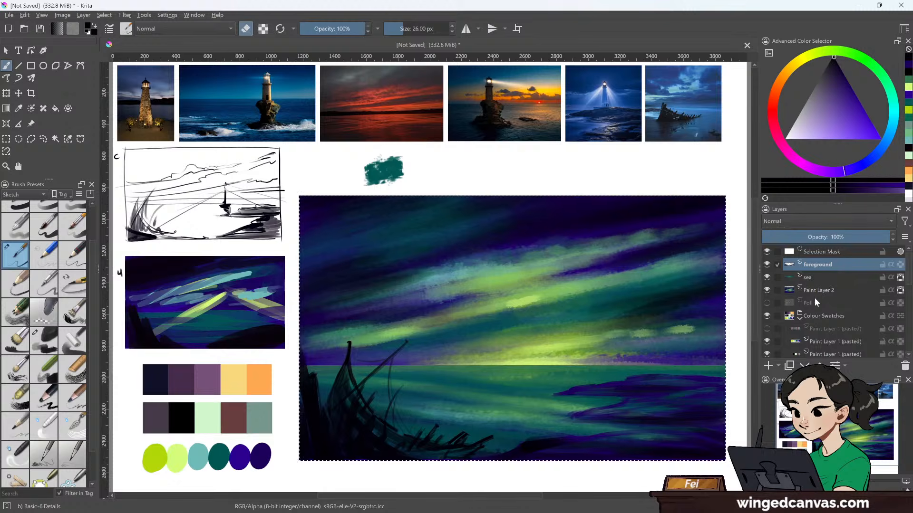
# - Add a new paint layer above the foreground layer and name it midground
pyautogui.click(769, 365)
pyautogui.doubleClick(829, 262)
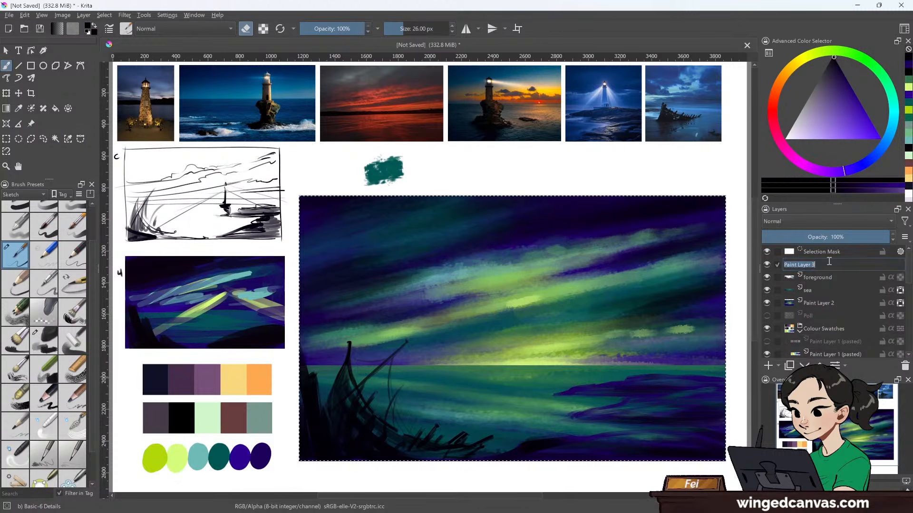
pyautogui.write('midground')
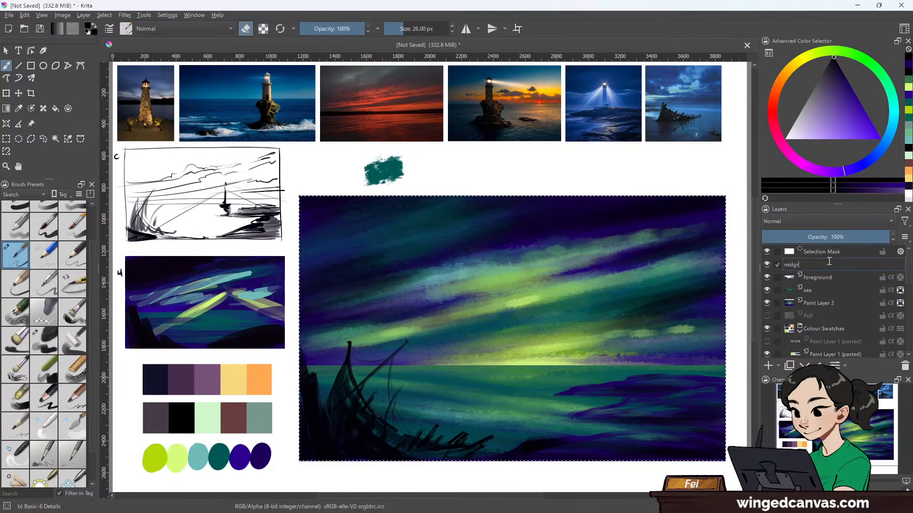
pyautogui.press('Return')
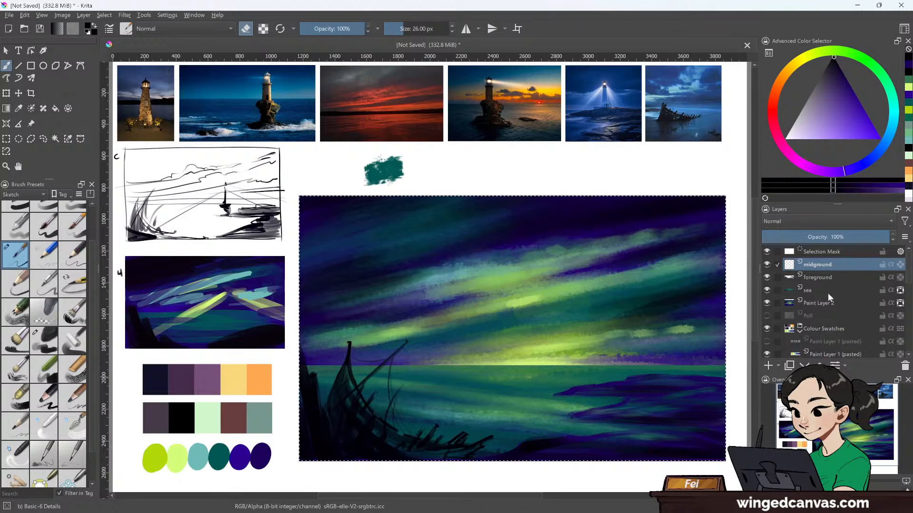
# - Rename Paint Layer 2, which holds the sky painting, as sky and keep the sea layer's name
pyautogui.click(768, 289)
pyautogui.click(767, 290)
pyautogui.doubleClick(815, 302)
pyautogui.write('sky')
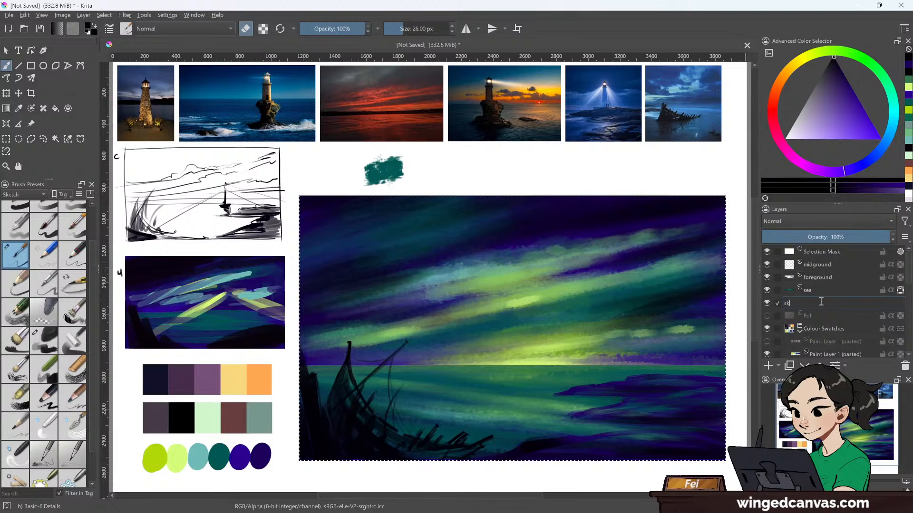
pyautogui.press('Return')
pyautogui.doubleClick(817, 290)
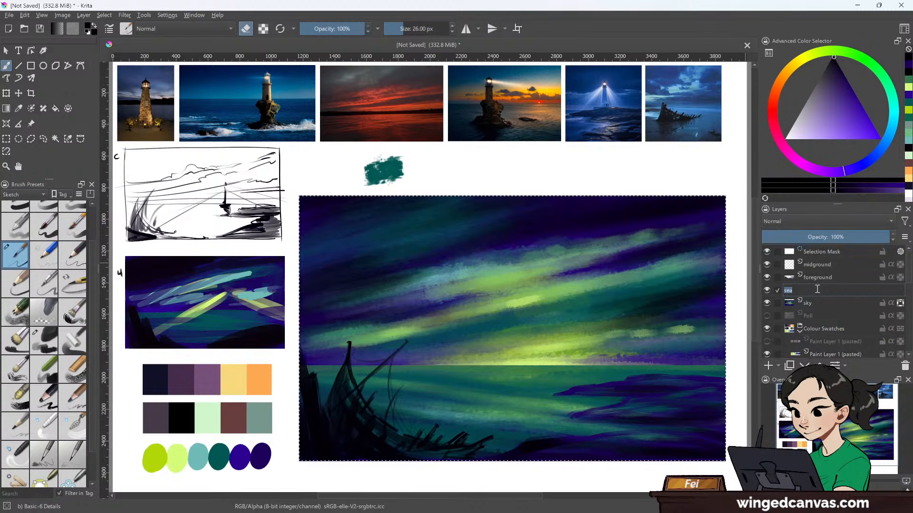
pyautogui.press('Return')
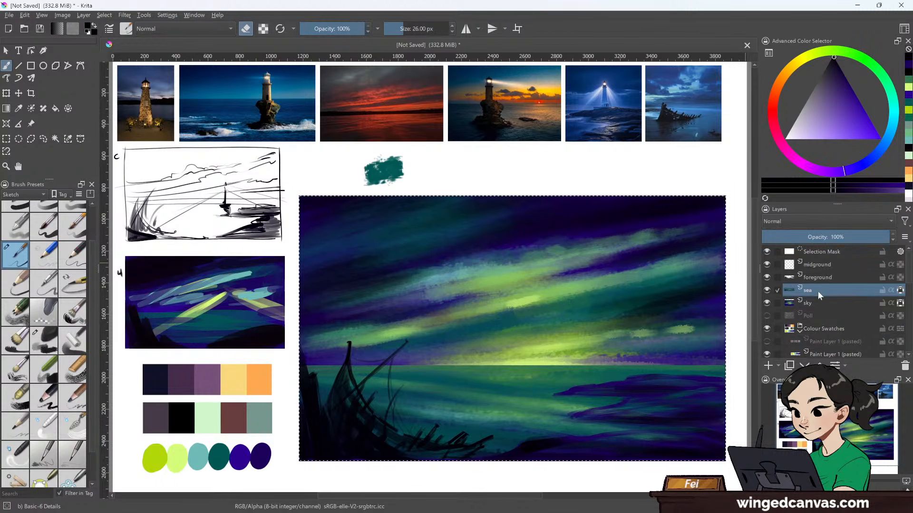
pyautogui.moveTo(817, 291)
pyautogui.mouseDown()
pyautogui.moveTo(815, 303)
pyautogui.moveTo(824, 288)
pyautogui.mouseUp()
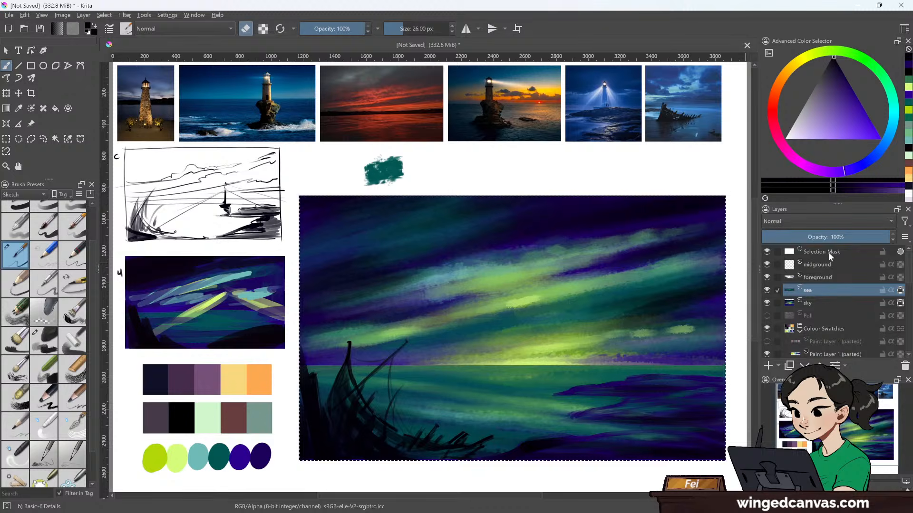
# - On the midground layer, turn off erasing, enlarge the brush to 51 px and paint a short black dab just above the horizon
pyautogui.click(826, 264)
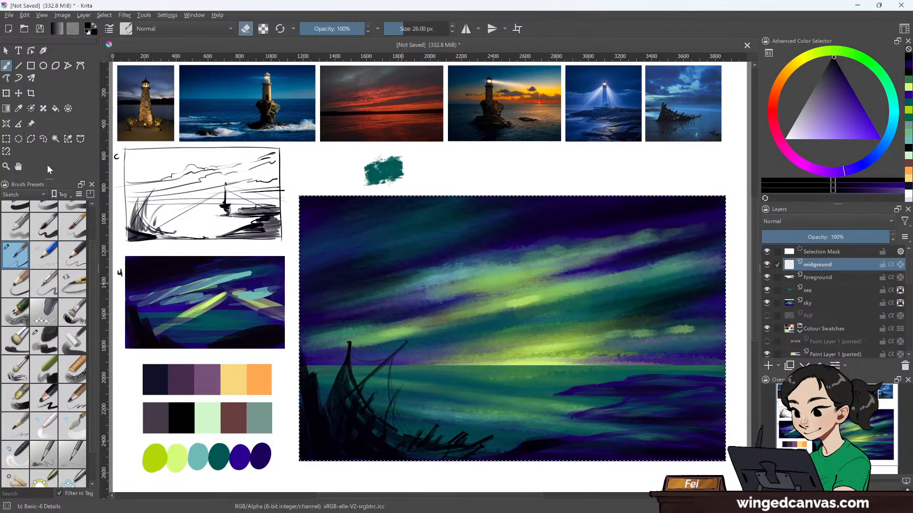
pyautogui.click(20, 107)
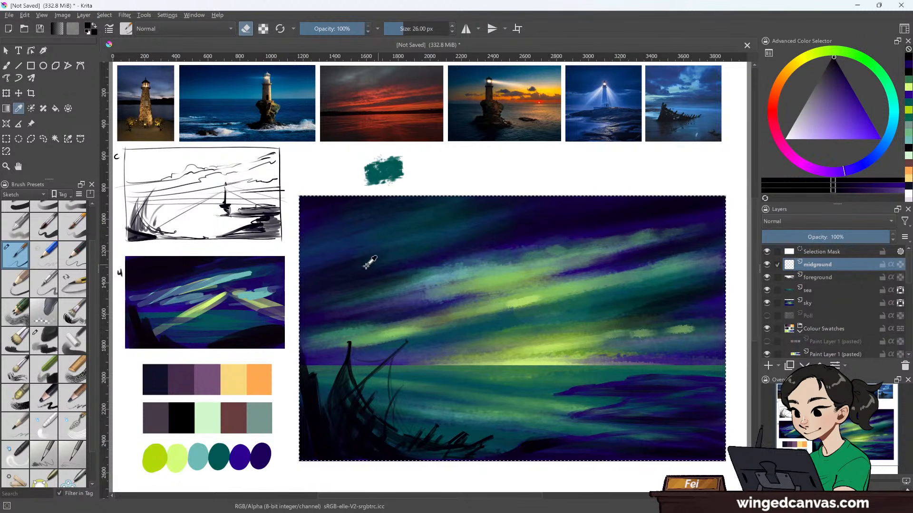
pyautogui.click(9, 66)
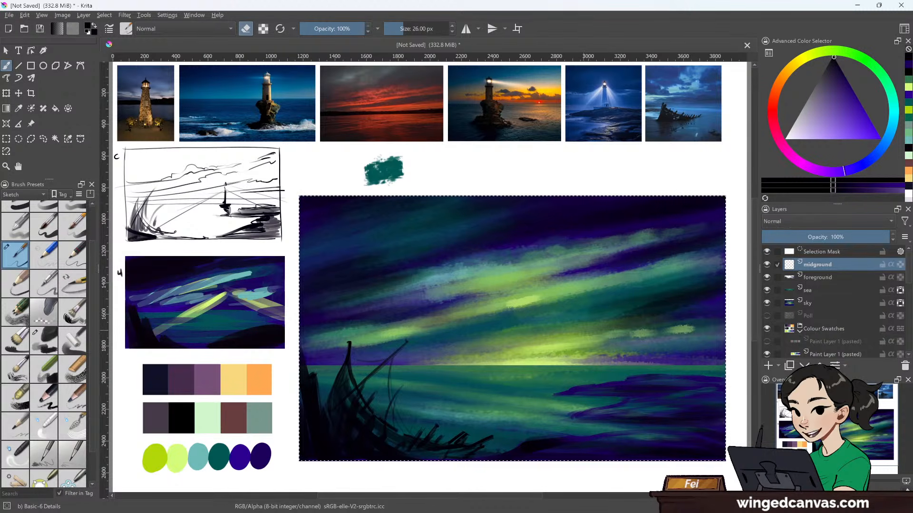
pyautogui.press(']')
pyautogui.press(']')
pyautogui.press(']')
pyautogui.press(']')
pyautogui.press(']')
pyautogui.press(']')
pyautogui.press(']')
pyautogui.press(']')
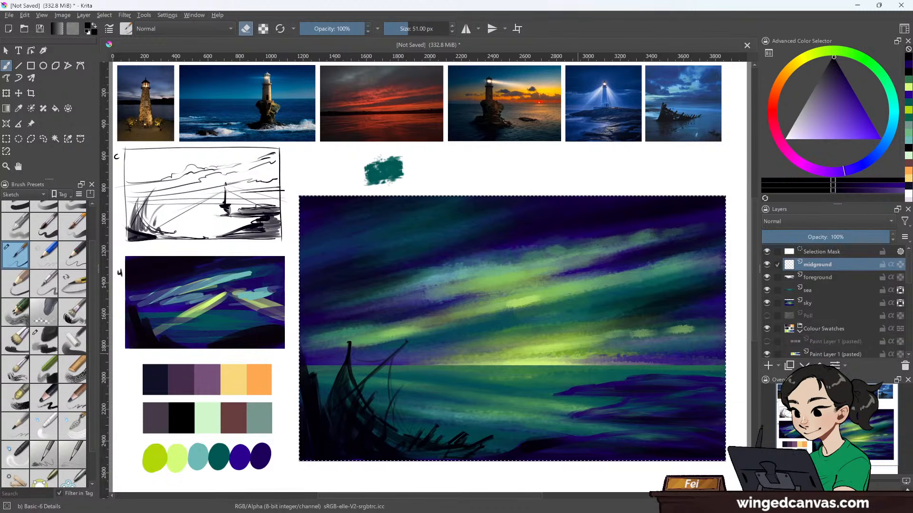
pyautogui.press('e')
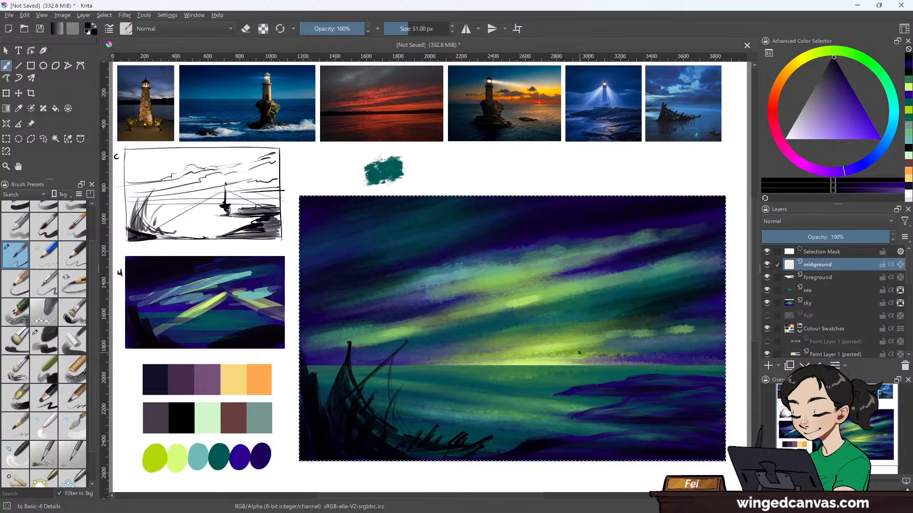
pyautogui.moveTo(578, 352); pyautogui.dragTo(583, 352)
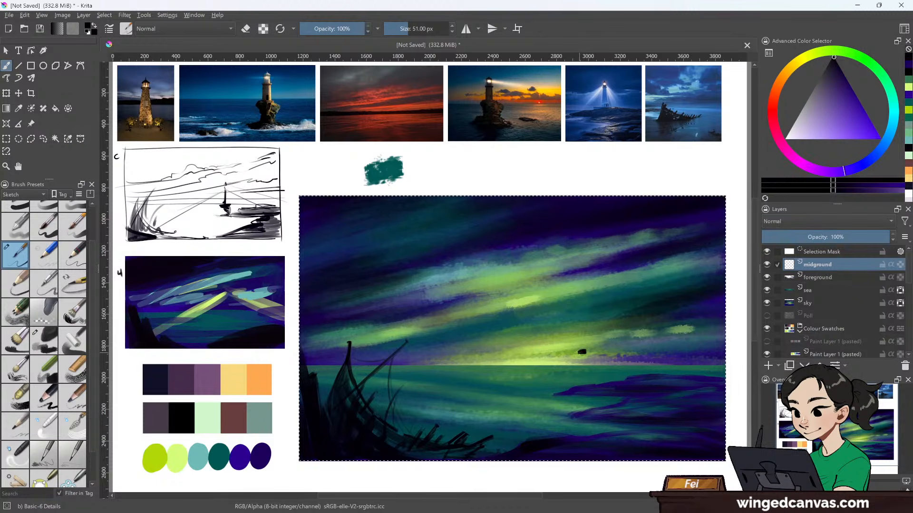
# - Sample the darkest violet swatch and paint over the dab a top-heavy rock stack that narrows to a foot in the sea
pyautogui.click(18, 108)
pyautogui.click(262, 455)
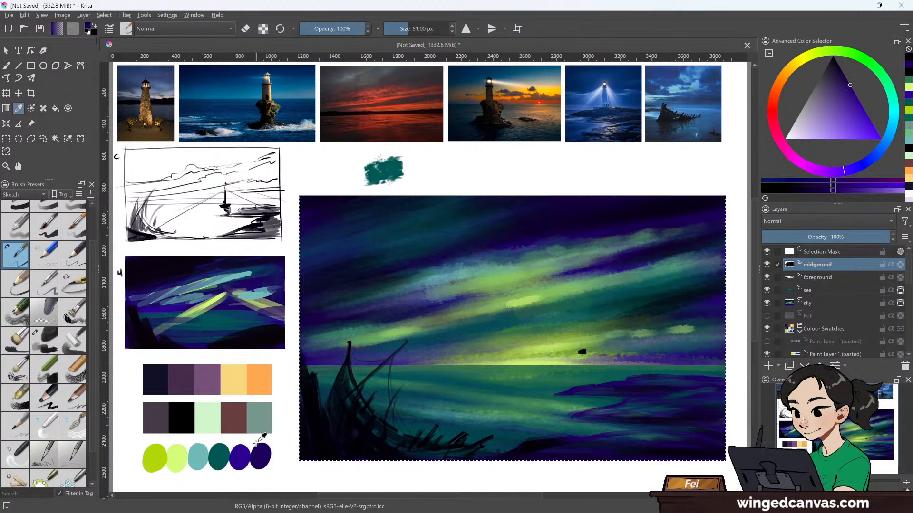
pyautogui.click(9, 66)
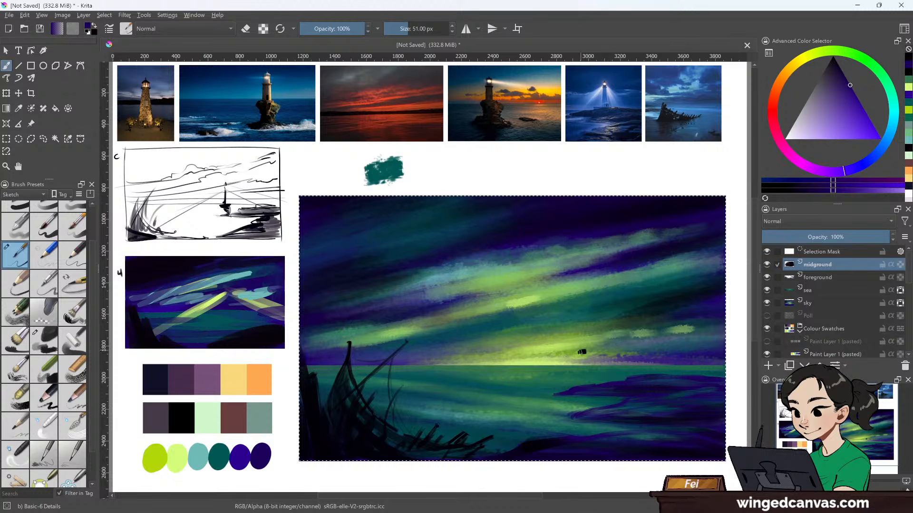
pyautogui.click(582, 351)
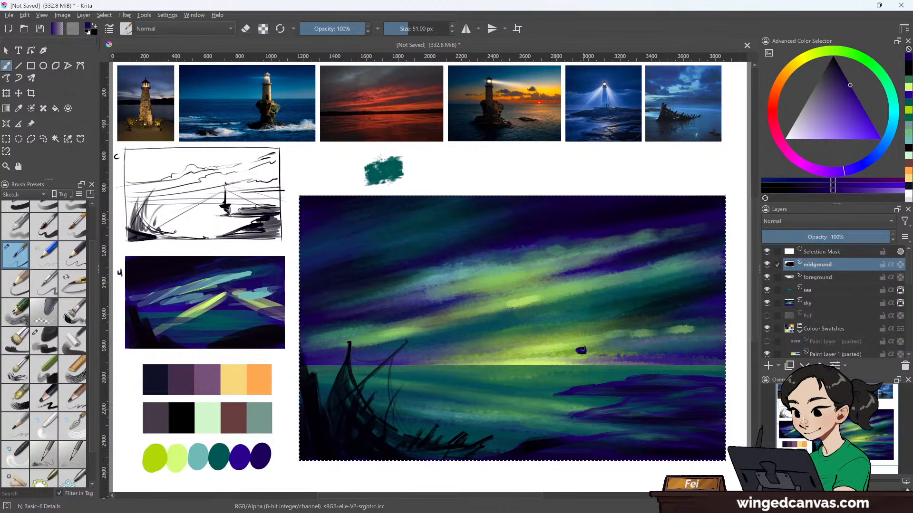
pyautogui.moveTo(583, 349); pyautogui.dragTo(574, 353)
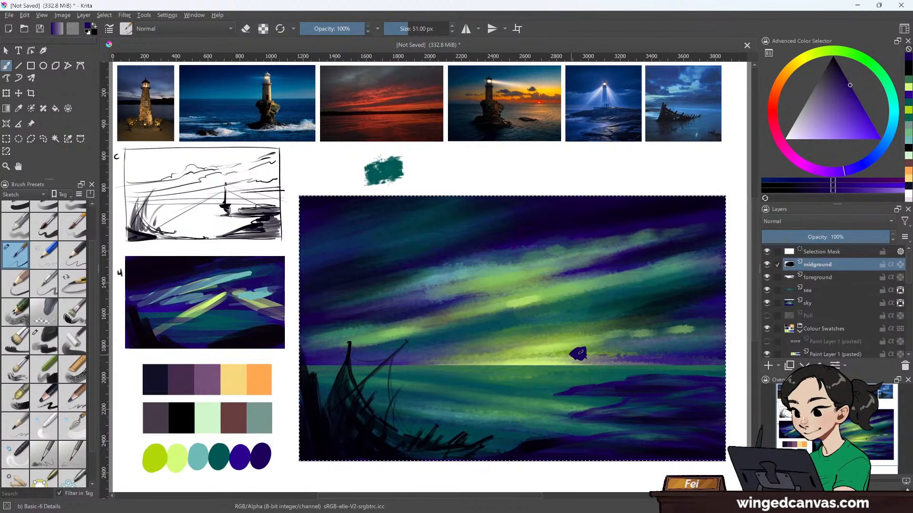
pyautogui.moveTo(572, 355); pyautogui.dragTo(584, 360)
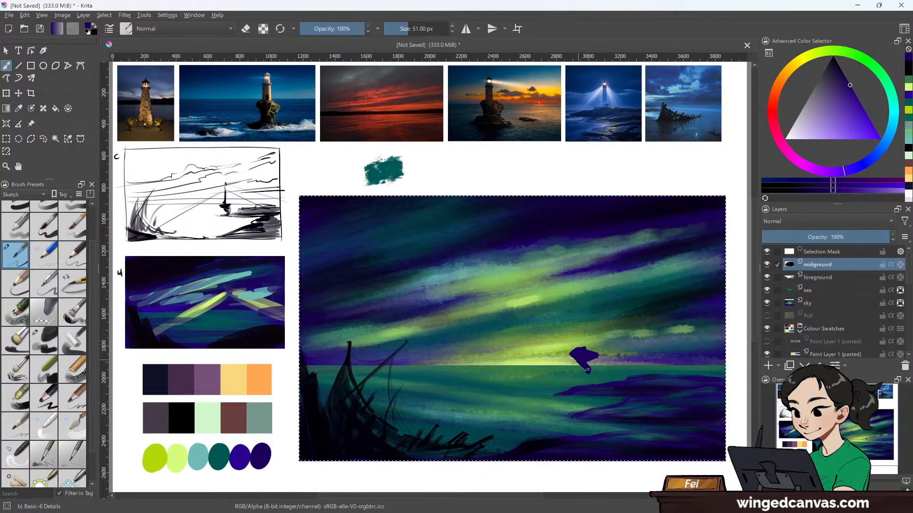
pyautogui.moveTo(585, 378); pyautogui.dragTo(576, 379)
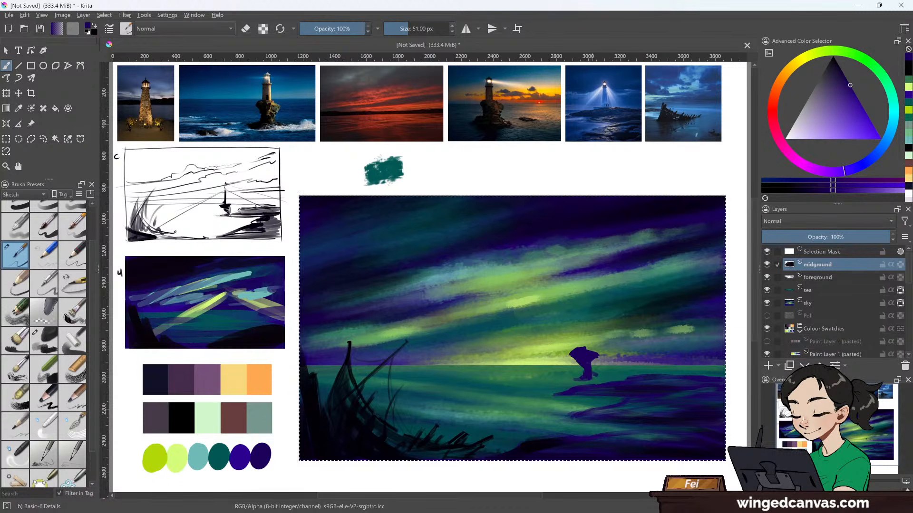
pyautogui.moveTo(602, 373)
pyautogui.mouseDown()
pyautogui.moveTo(635, 377)
pyautogui.moveTo(585, 376)
pyautogui.mouseUp()
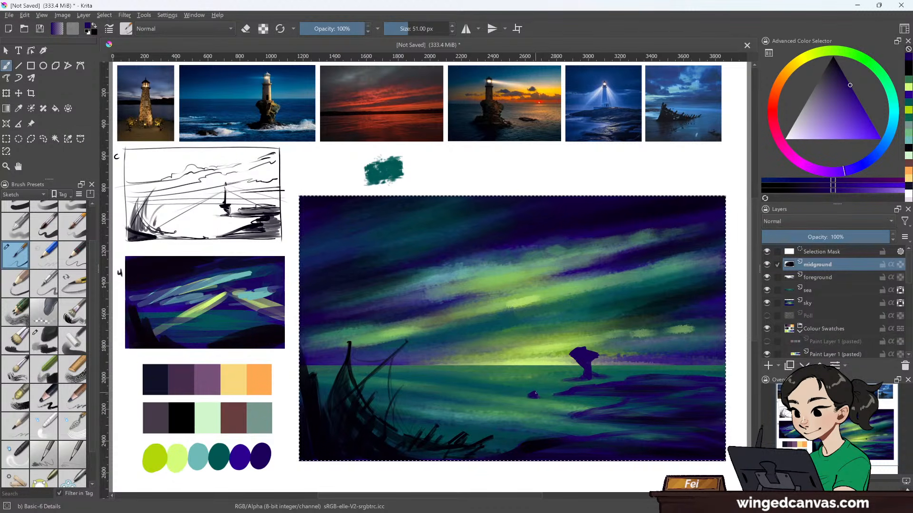
# - Paint a small violet rock in the open water and touch up the headland's outer edge and the stack's rugged top
pyautogui.moveTo(536, 393); pyautogui.dragTo(545, 396)
pyautogui.moveTo(715, 373); pyautogui.dragTo(725, 377)
pyautogui.moveTo(571, 347); pyautogui.dragTo(590, 345)
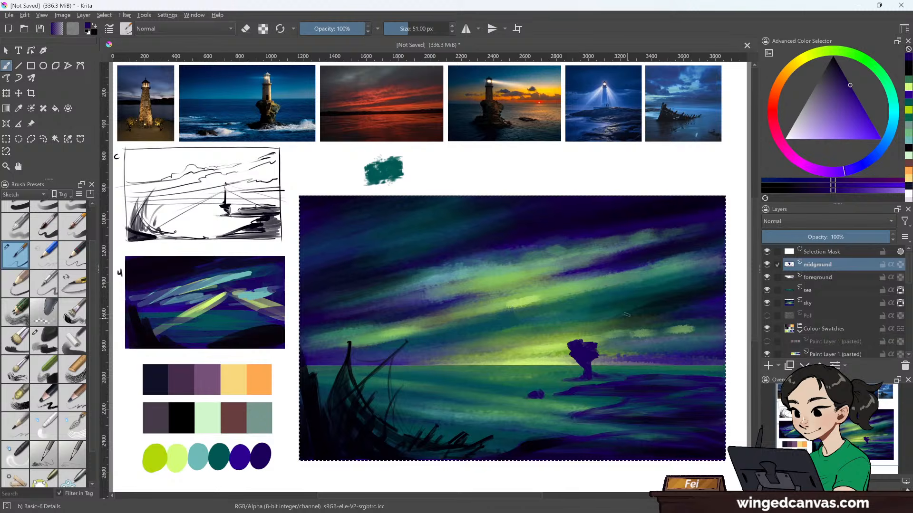
# - Reduce the brush to 20 px, paint a slender lighthouse with a lantern room on the stack and refine the rock's side
pyautogui.press('[')
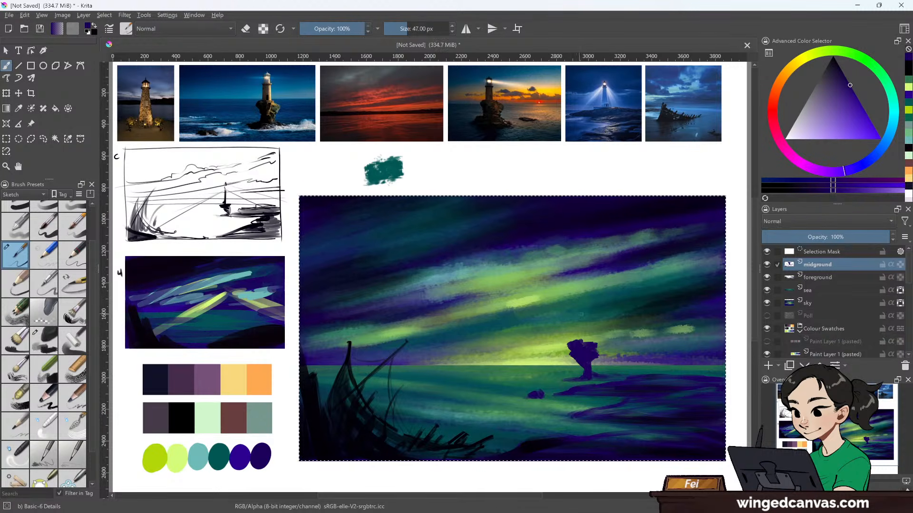
pyautogui.press('[')
pyautogui.press('[')
pyautogui.press('[')
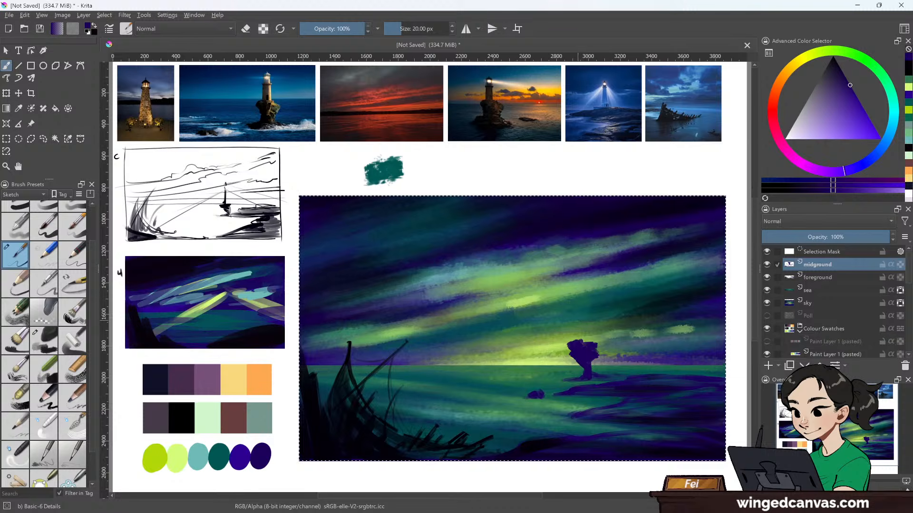
pyautogui.moveTo(578, 326); pyautogui.dragTo(576, 341)
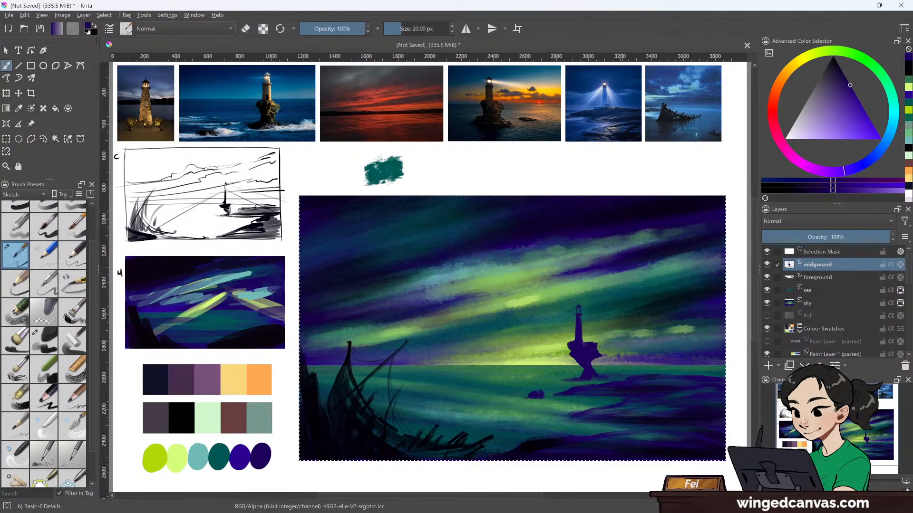
pyautogui.moveTo(595, 353); pyautogui.dragTo(598, 356)
# - Sample the light yellow-green swatch and paint the glowing lamp inside the lighthouse's lantern room
pyautogui.press('p')
pyautogui.click(181, 450)
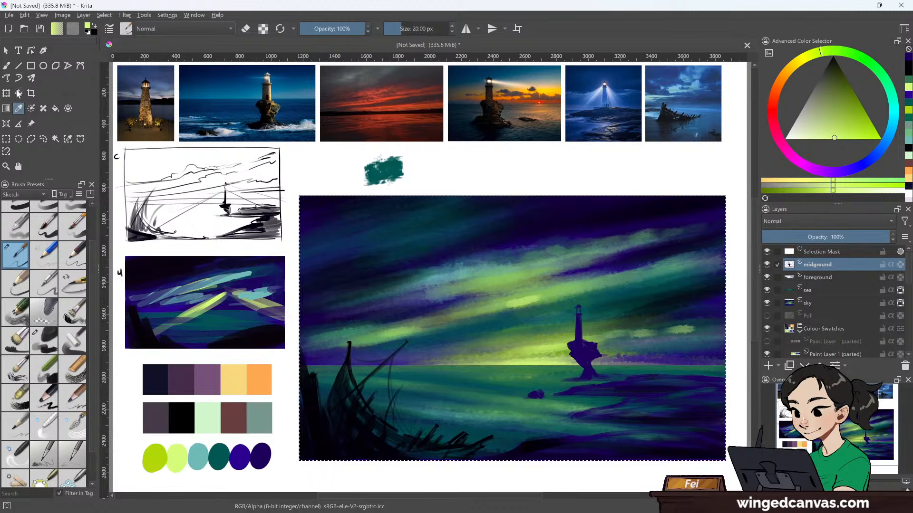
pyautogui.press('b')
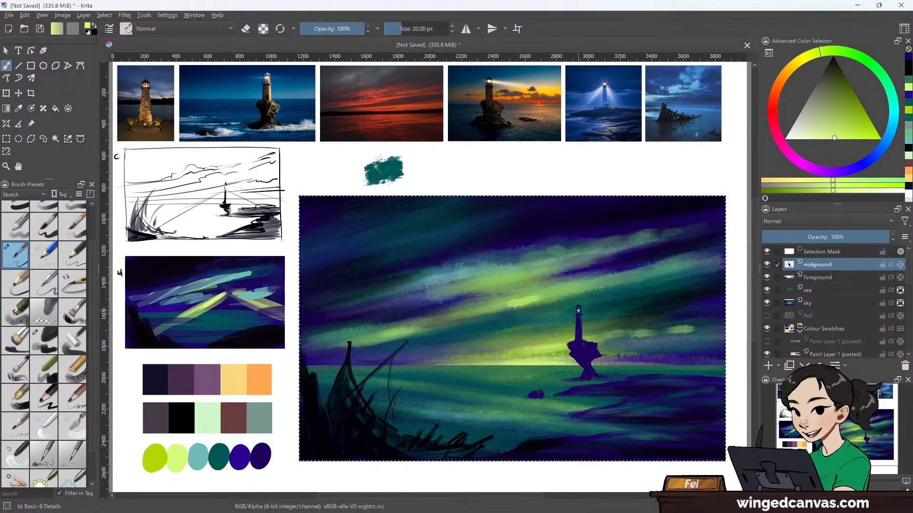
pyautogui.click(579, 310)
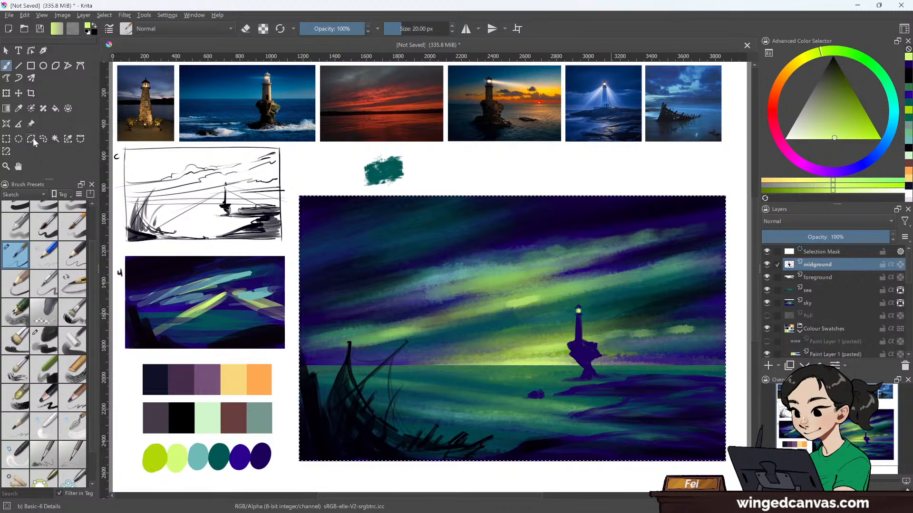
# - Clear the current selection and outline a polygonal wedge from the lighthouse lamp to the painting's left edge
pyautogui.click(33, 138)
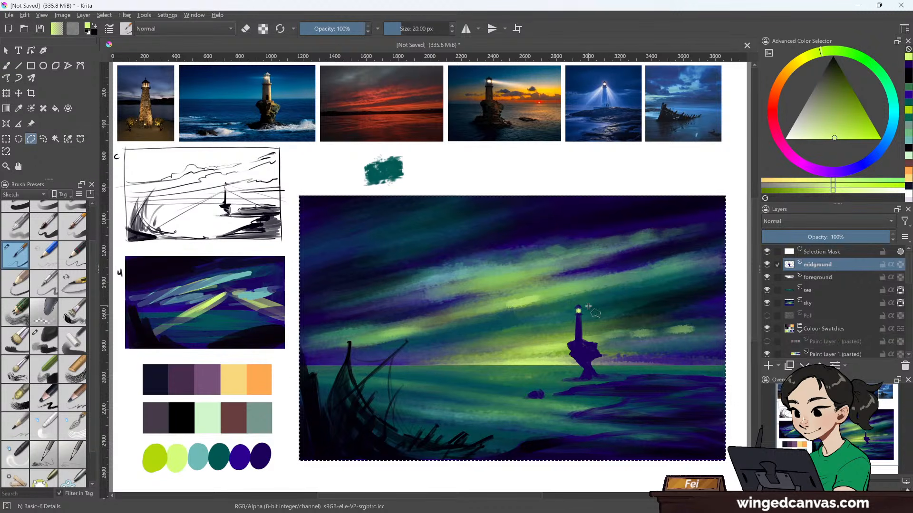
pyautogui.hotkey('ctrl', 'shift', 'a')
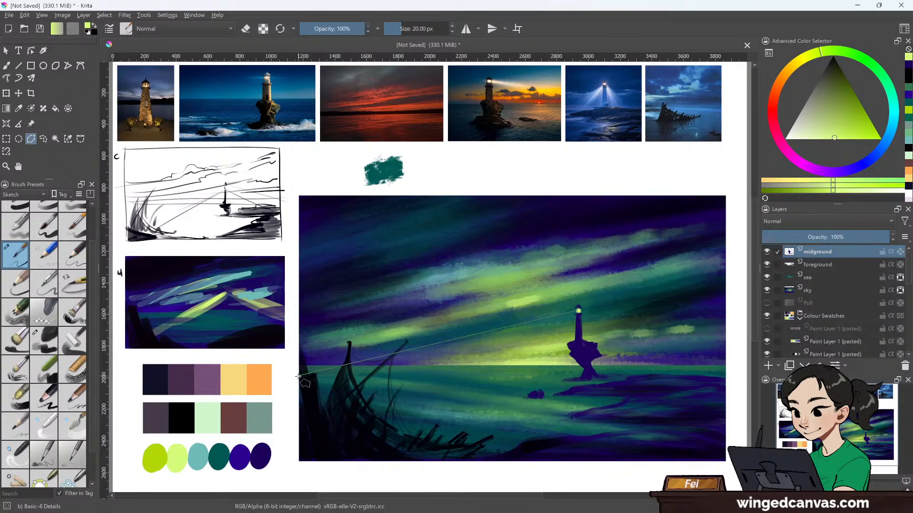
pyautogui.click(299, 431)
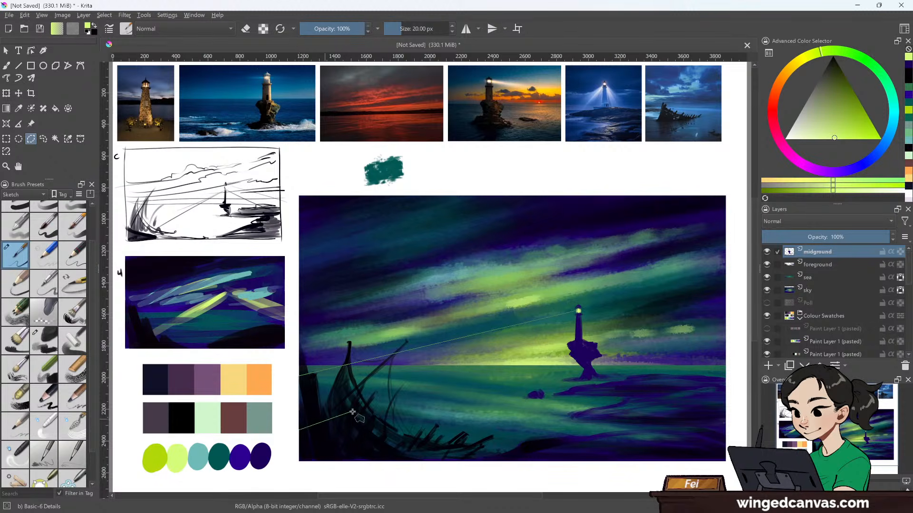
pyautogui.click(579, 311)
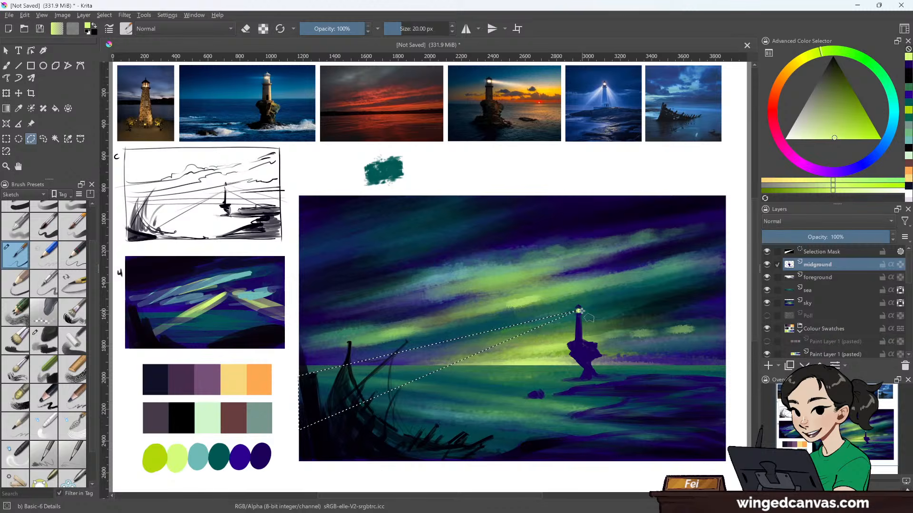
# - Select a polygonal beam wedge from the lamp to the painting's right edge and add a second wedge reaching its left edge
pyautogui.click(726, 350)
pyautogui.doubleClick(725, 402)
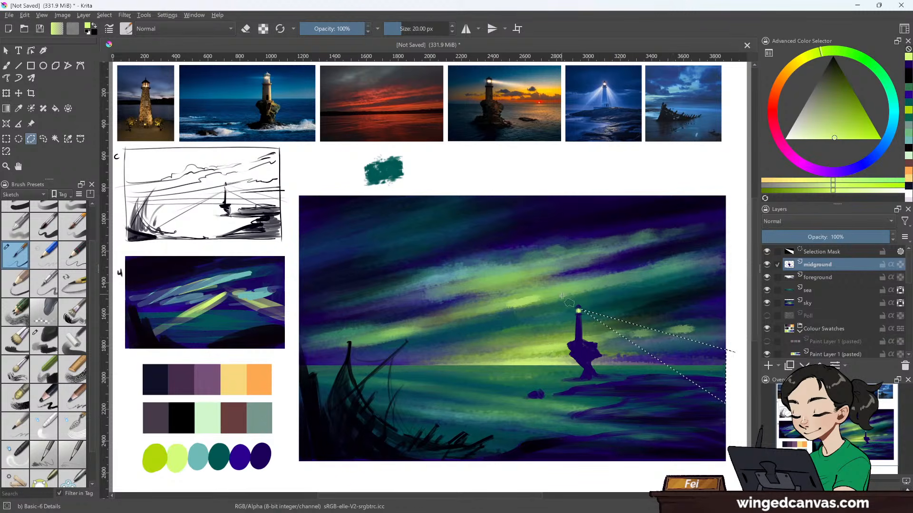
pyautogui.click(578, 310)
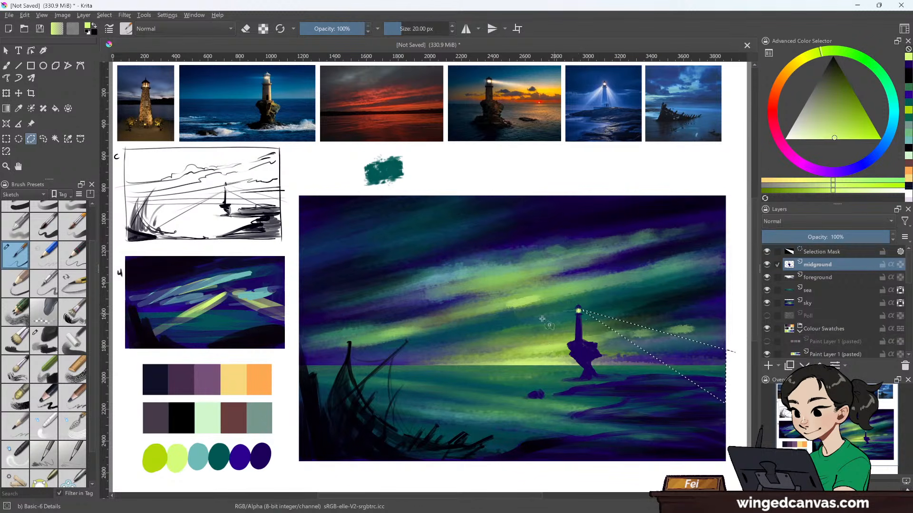
pyautogui.click(299, 358)
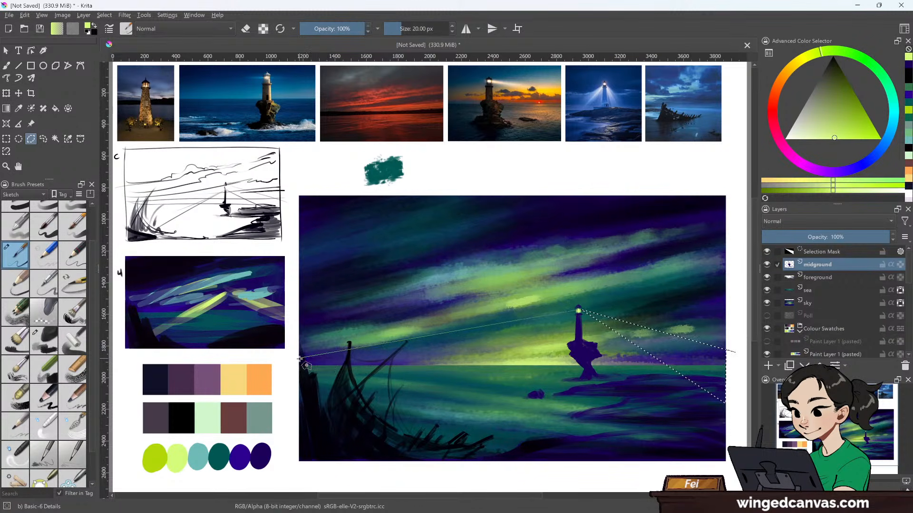
pyautogui.click(302, 412)
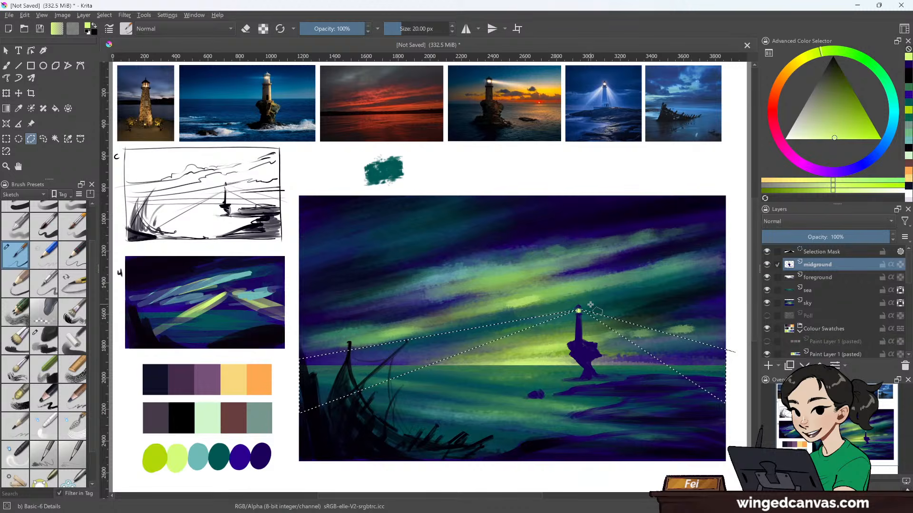
# - Add a new paint layer above midground and name it lighting
pyautogui.click(768, 366)
pyautogui.doubleClick(827, 264)
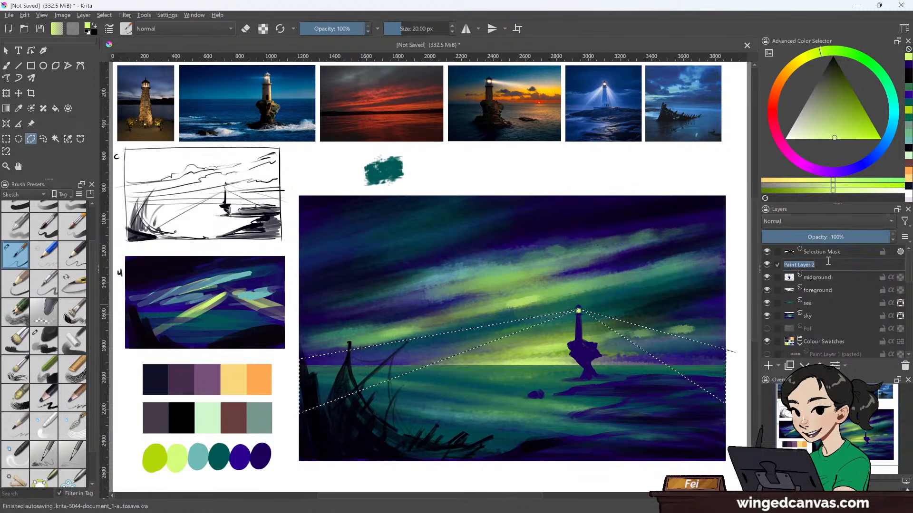
pyautogui.write('lighting')
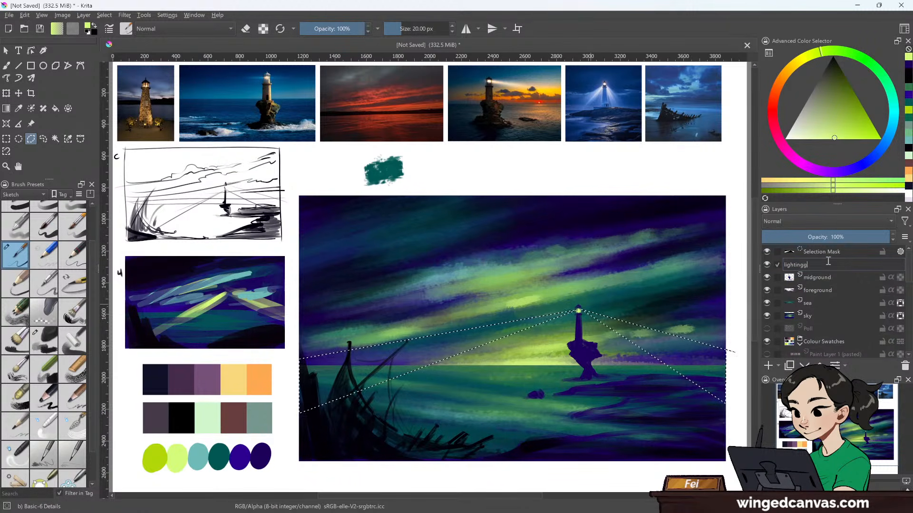
pyautogui.press('Return')
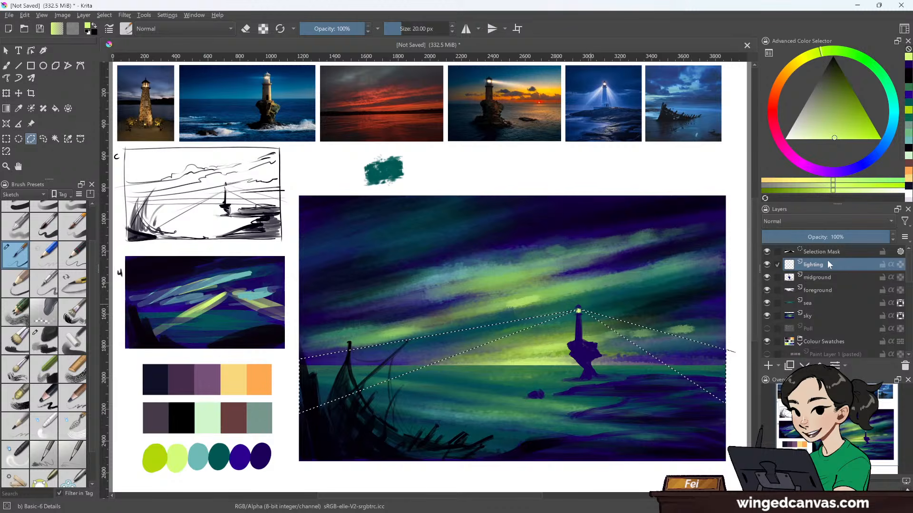
# - Enlarge the brush to 176 px and sample the bright yellow-green swatch for the light beams
pyautogui.press('b')
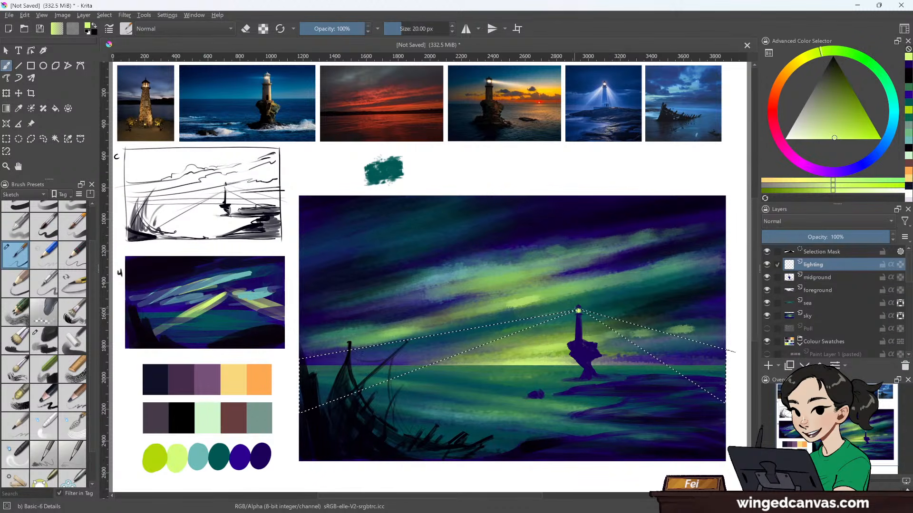
pyautogui.press(']')
pyautogui.press(']')
pyautogui.press(']')
pyautogui.press(']')
pyautogui.press(']')
pyautogui.press(']')
pyautogui.press(']')
pyautogui.press(']')
pyautogui.press(']')
pyautogui.press(']')
pyautogui.press(']')
pyautogui.press(']')
pyautogui.press(']')
pyautogui.press(']')
pyautogui.press(']')
pyautogui.press(']')
pyautogui.press(']')
pyautogui.press(']')
pyautogui.press(']')
pyautogui.press(']')
pyautogui.press(']')
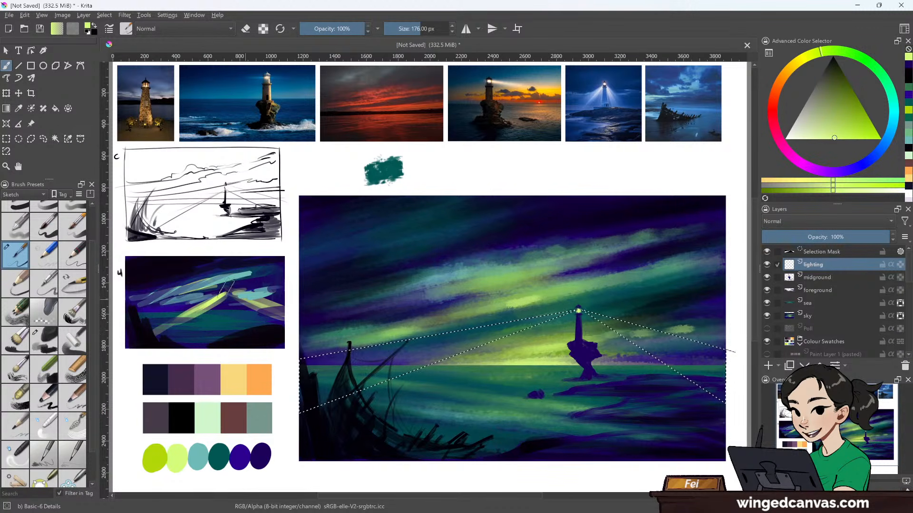
pyautogui.click(20, 106)
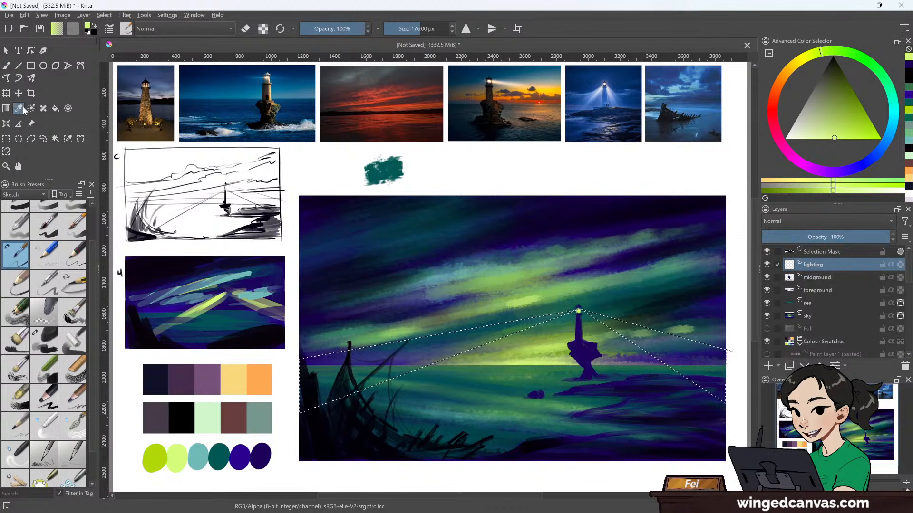
pyautogui.click(159, 454)
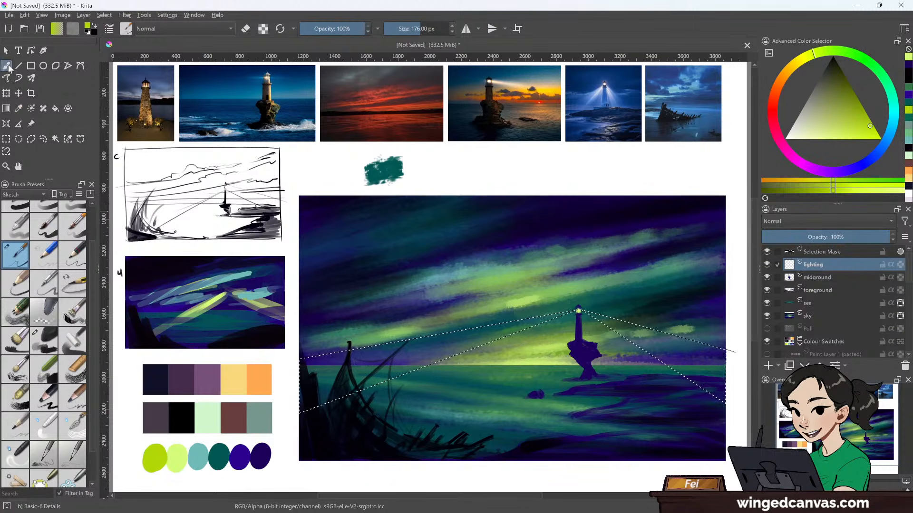
# - Paint faint yellow-green strokes inside the left light beam on the lighting layer with the Basic-6 Details brush
pyautogui.click(9, 67)
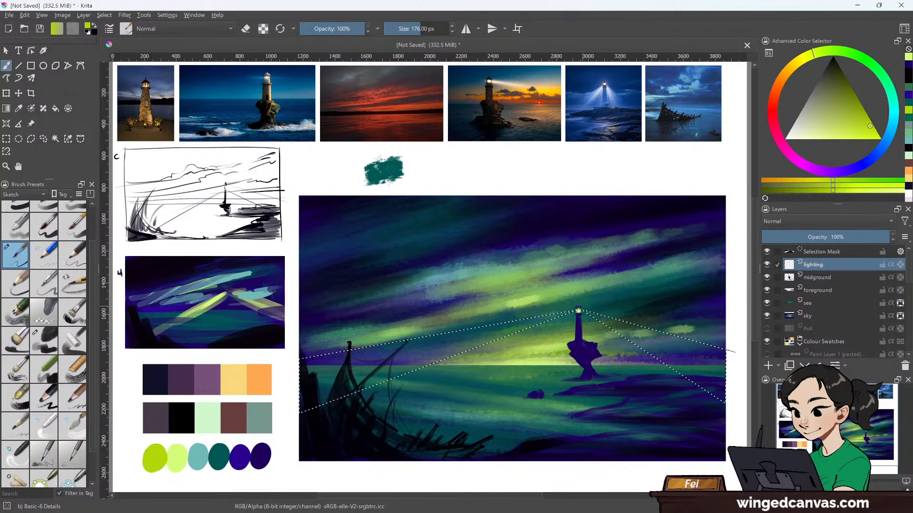
pyautogui.moveTo(368, 370); pyautogui.dragTo(343, 379)
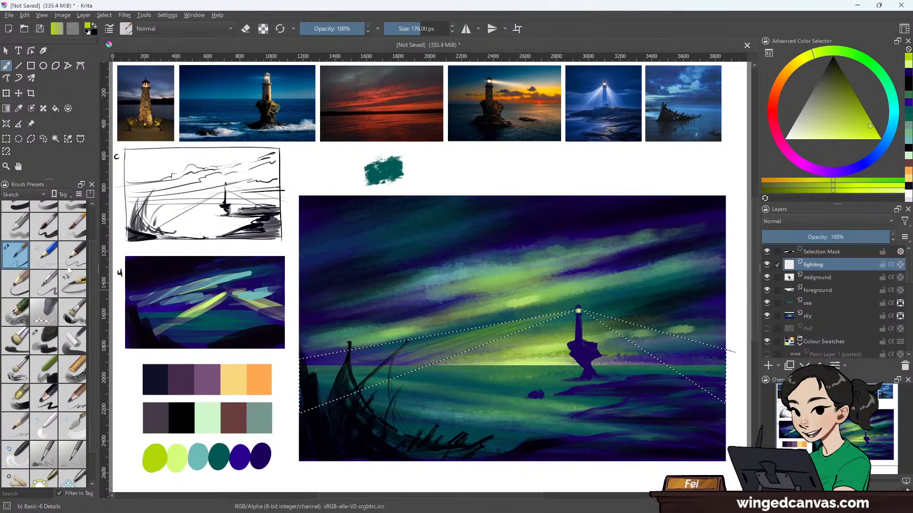
pyautogui.scroll(-1, 93, 335)
pyautogui.scroll(1, 93, 335)
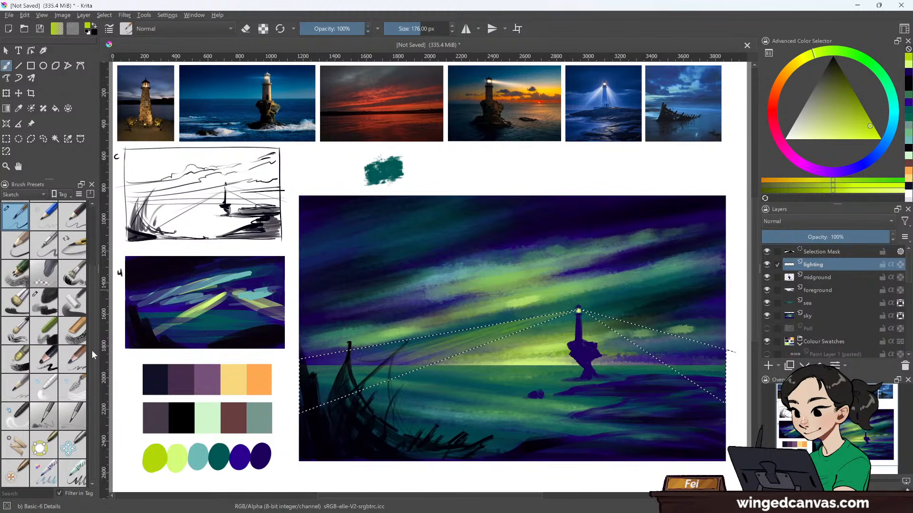
pyautogui.scroll(1, 94, 356)
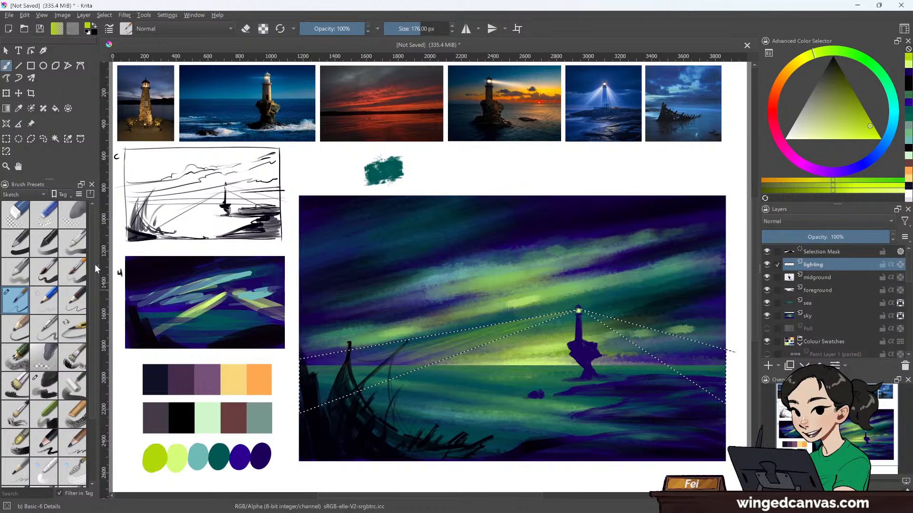
pyautogui.click(83, 212)
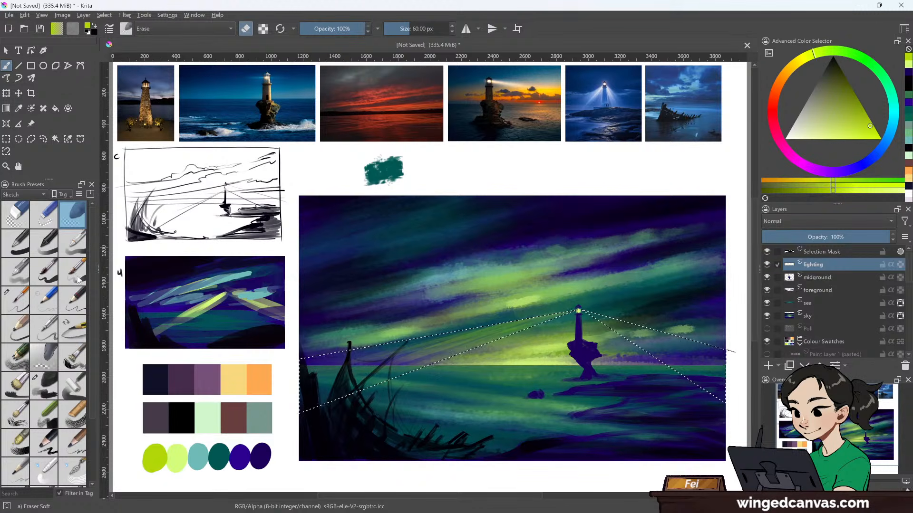
pyautogui.click(53, 360)
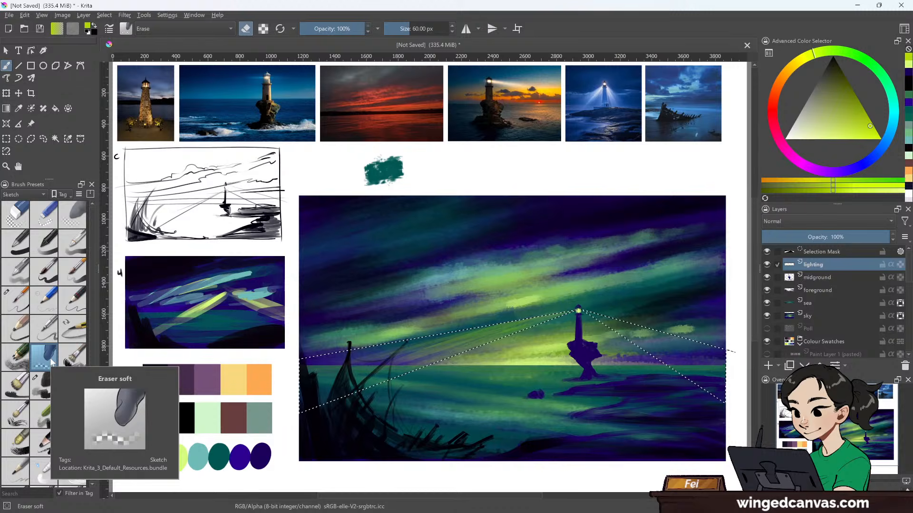
pyautogui.click(42, 394)
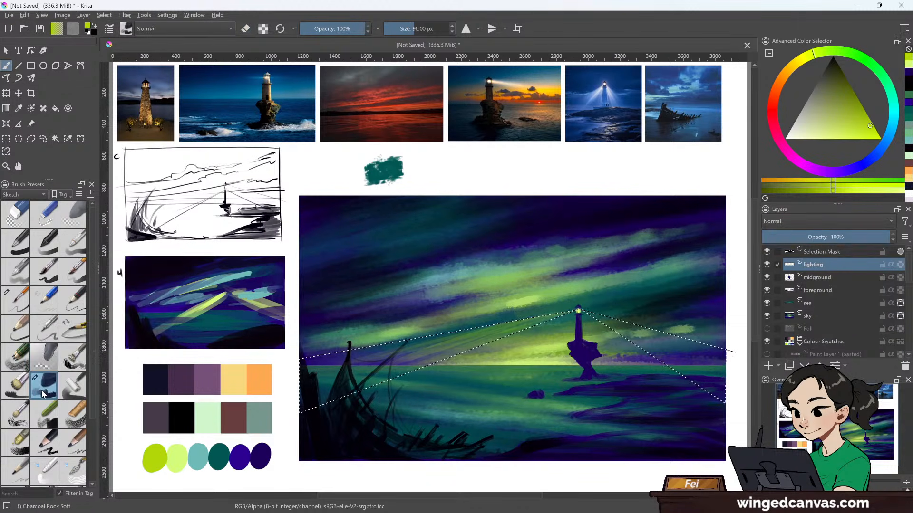
pyautogui.click(22, 270)
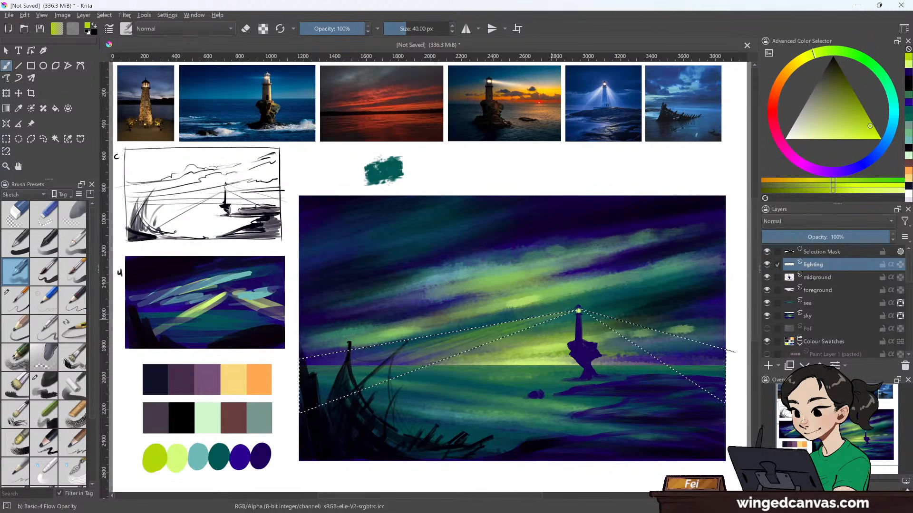
# - Try a yellow-green stroke along the left beam's lower edge with the Basic-5 Size Opacity brush at 135 px
pyautogui.click(80, 265)
pyautogui.press(']')
pyautogui.press(']')
pyautogui.press(']')
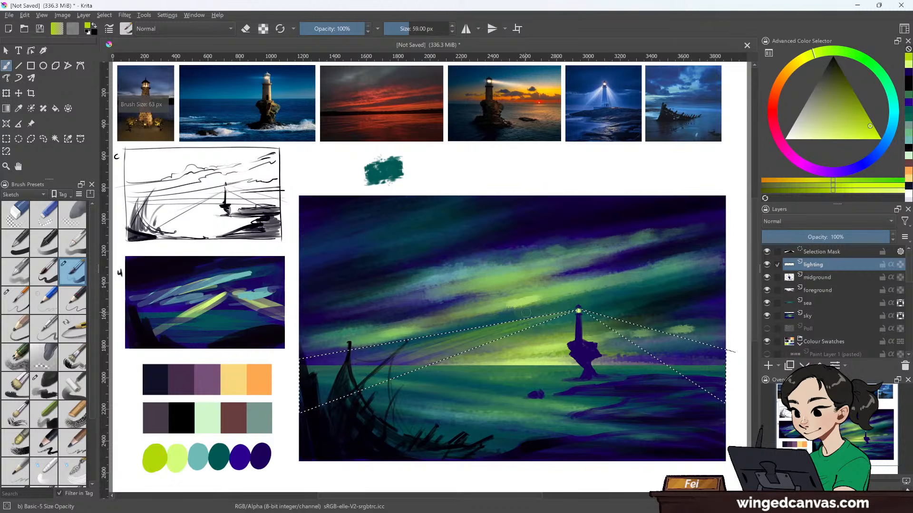
pyautogui.moveTo(371, 387); pyautogui.dragTo(581, 310)
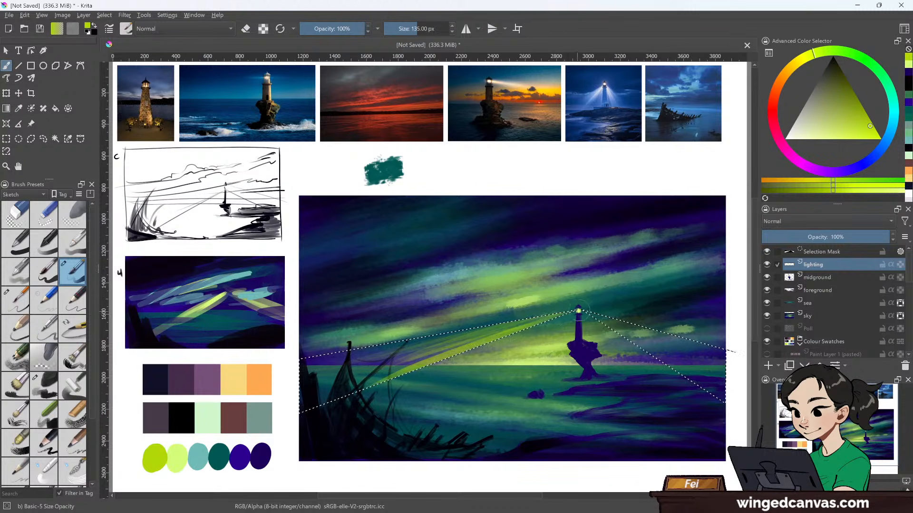
pyautogui.hotkey('ctrl', 'z')
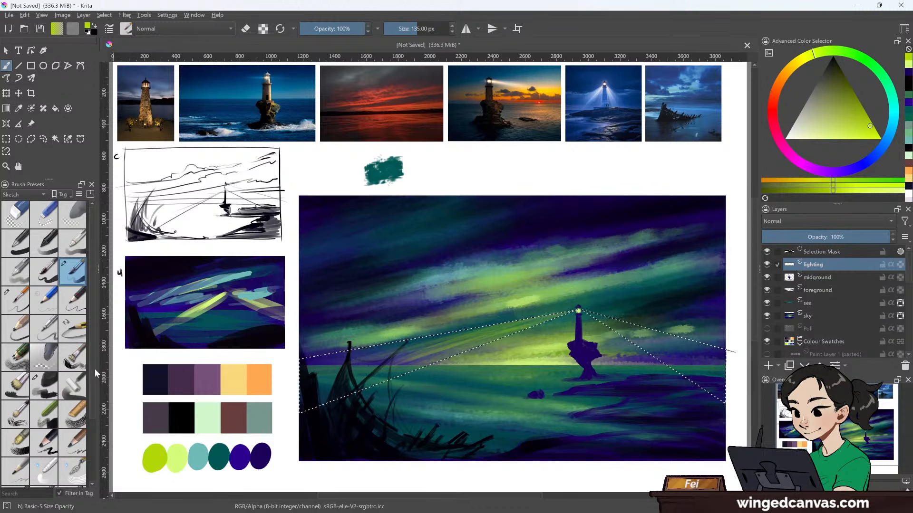
# - Fill both selected lighthouse beams with yellow-green strokes using the Charcoal Rock Soft brush at 96 px
pyautogui.click(56, 381)
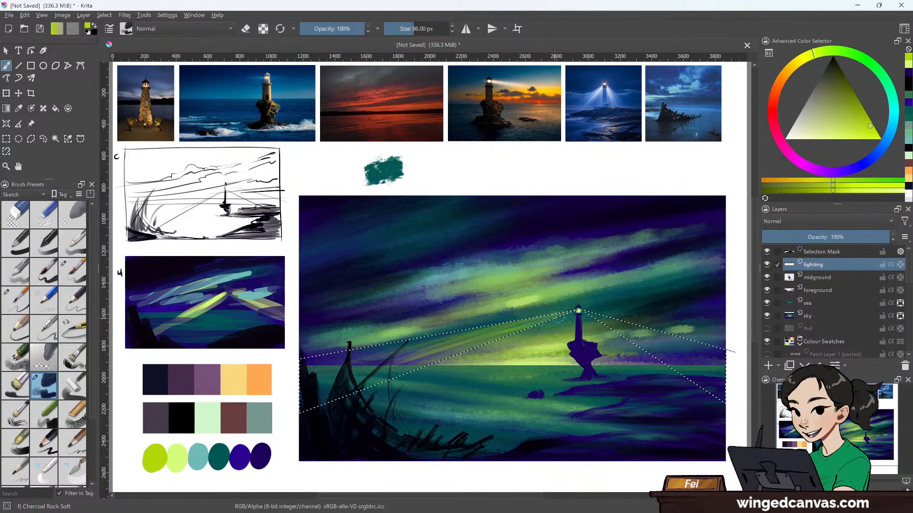
pyautogui.moveTo(490, 341); pyautogui.dragTo(304, 397)
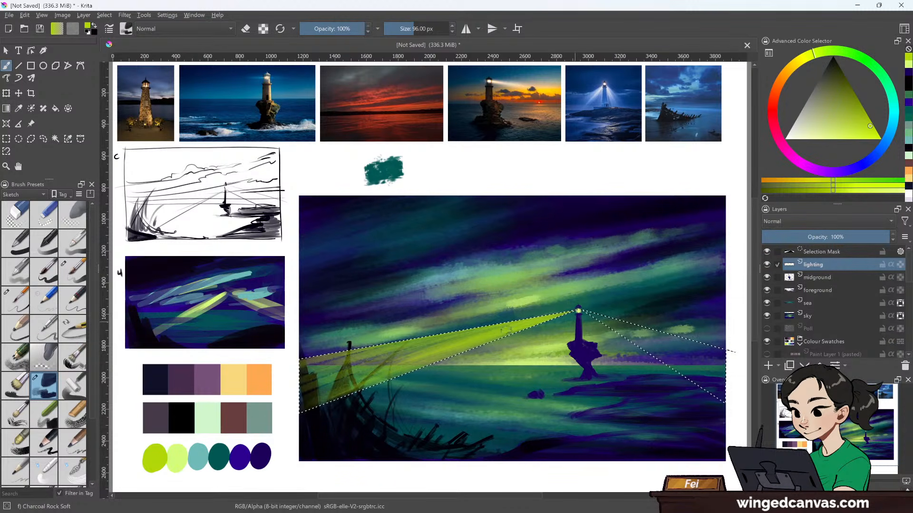
pyautogui.moveTo(534, 320)
pyautogui.mouseDown()
pyautogui.moveTo(271, 398)
pyautogui.moveTo(224, 391)
pyautogui.moveTo(249, 401)
pyautogui.moveTo(226, 430)
pyautogui.mouseUp()
pyautogui.moveTo(589, 314); pyautogui.dragTo(635, 326)
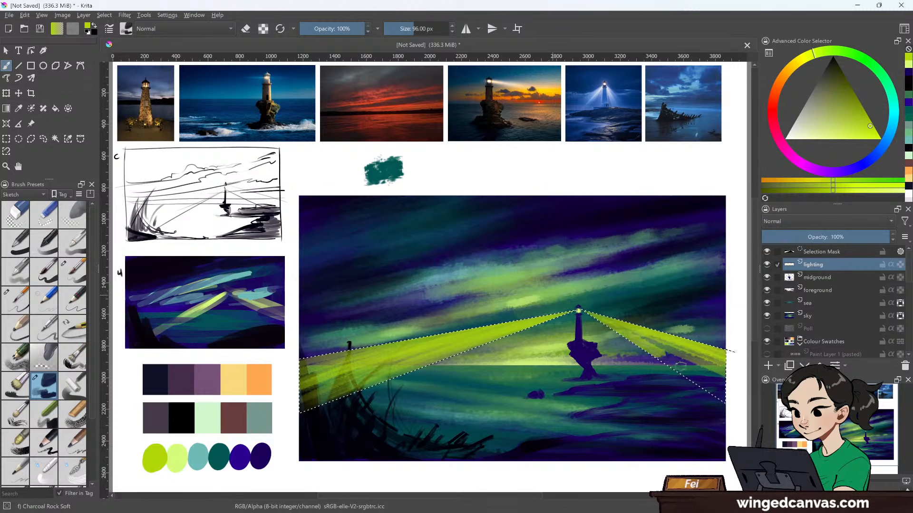
pyautogui.moveTo(681, 365); pyautogui.dragTo(724, 394)
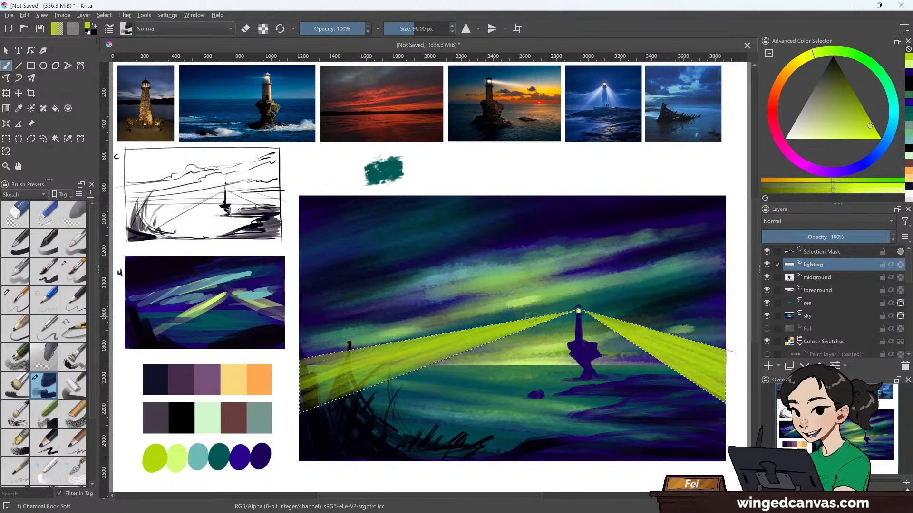
pyautogui.moveTo(468, 337); pyautogui.dragTo(280, 379)
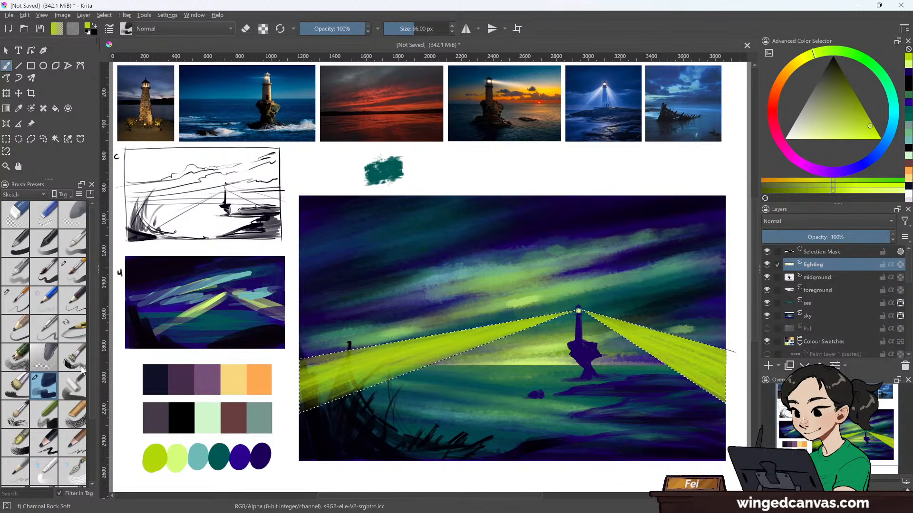
# - Fade parts of both light beams with the Eraser Soft brush, enlarging it to 263 px
pyautogui.scroll(-1, 94, 316)
pyautogui.moveTo(92, 312)
pyautogui.mouseDown()
pyautogui.moveTo(90, 380)
pyautogui.moveTo(91, 207)
pyautogui.mouseUp()
pyautogui.click(77, 214)
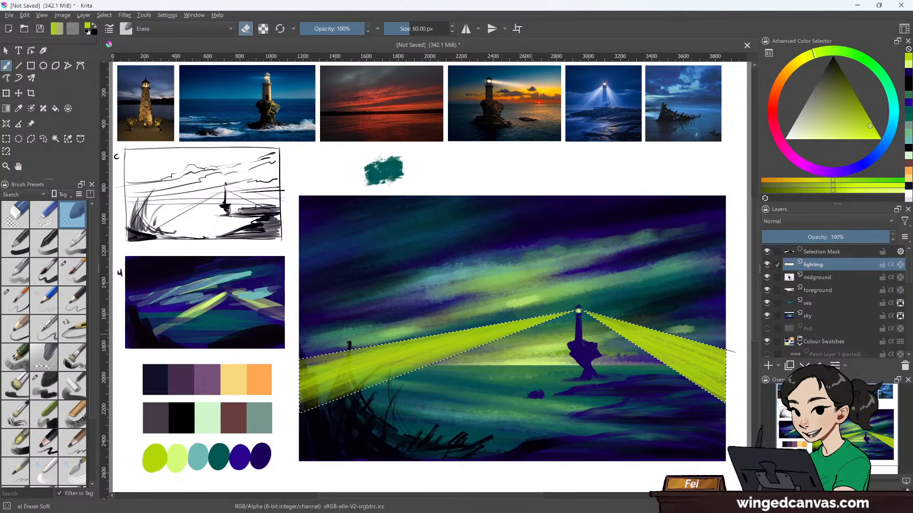
pyautogui.press(']')
pyautogui.press(']')
pyautogui.press(']')
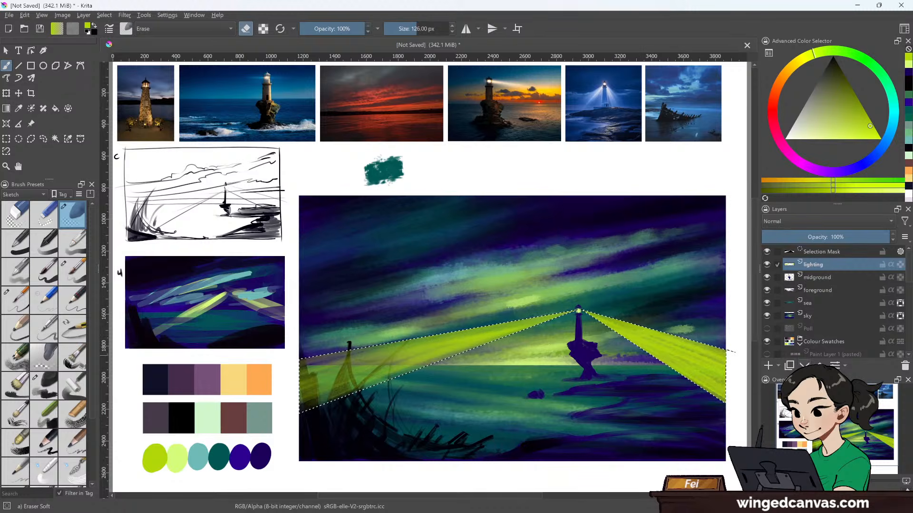
pyautogui.press(']')
pyautogui.press(']')
pyautogui.press(']')
pyautogui.press(']')
pyautogui.press(']')
pyautogui.press(']')
pyautogui.press(']')
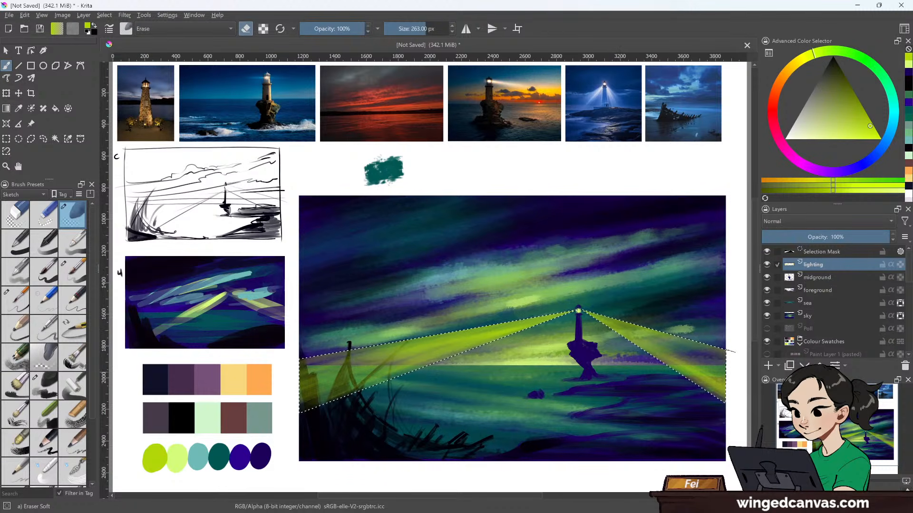
# - Repaint the right beam in yellow-green with the Charcoal Rock Soft brush enlarged to 281 px
pyautogui.press('e')
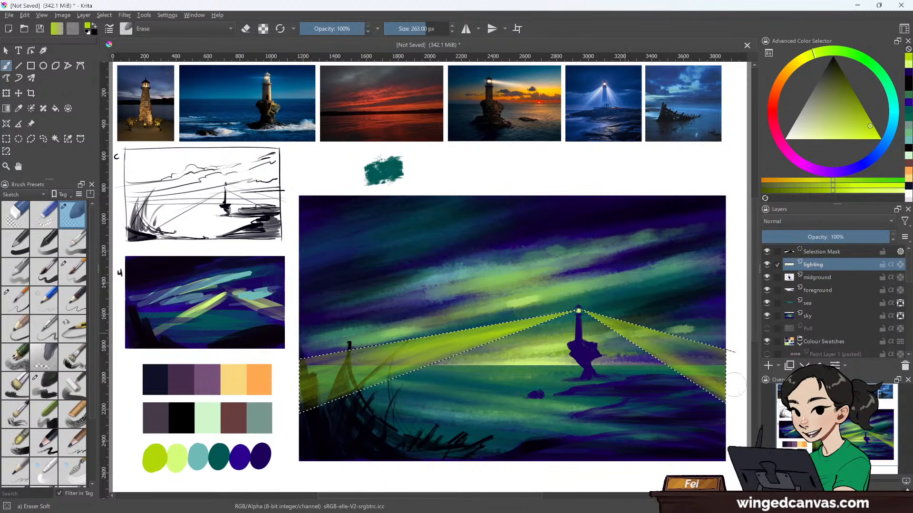
pyautogui.click(44, 387)
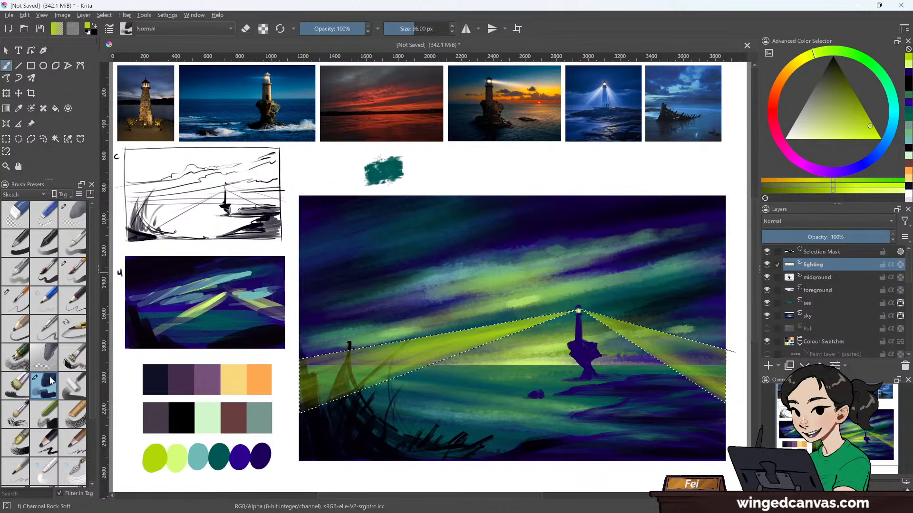
pyautogui.press(']')
pyautogui.press(']')
pyautogui.press(']')
pyautogui.press(']')
pyautogui.press(']')
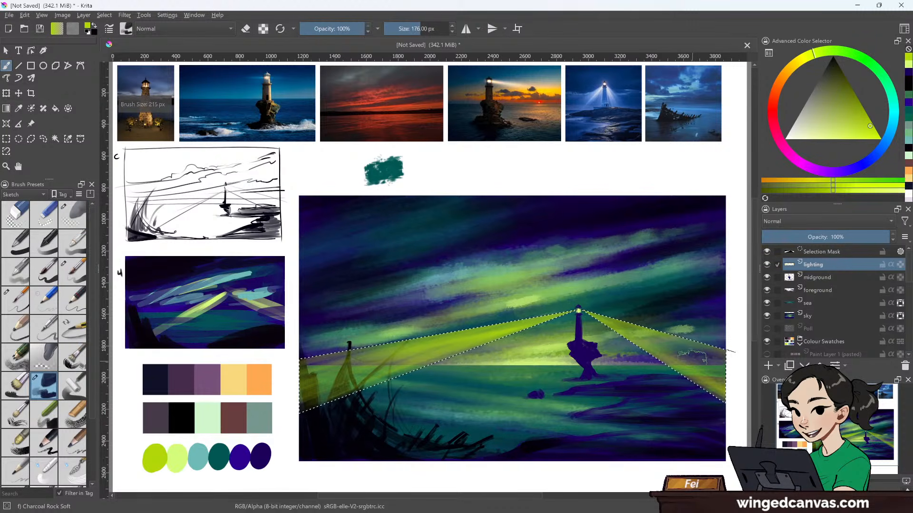
pyautogui.moveTo(612, 331); pyautogui.dragTo(707, 381)
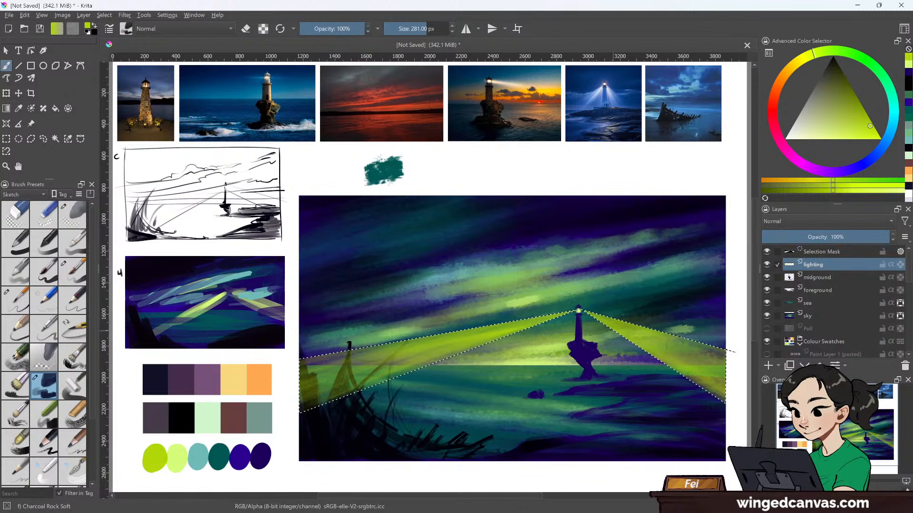
# - Brighten both beams with the light yellow-green sampled from the oval colour swatches, and clear the beam selection
pyautogui.click(20, 110)
pyautogui.click(176, 451)
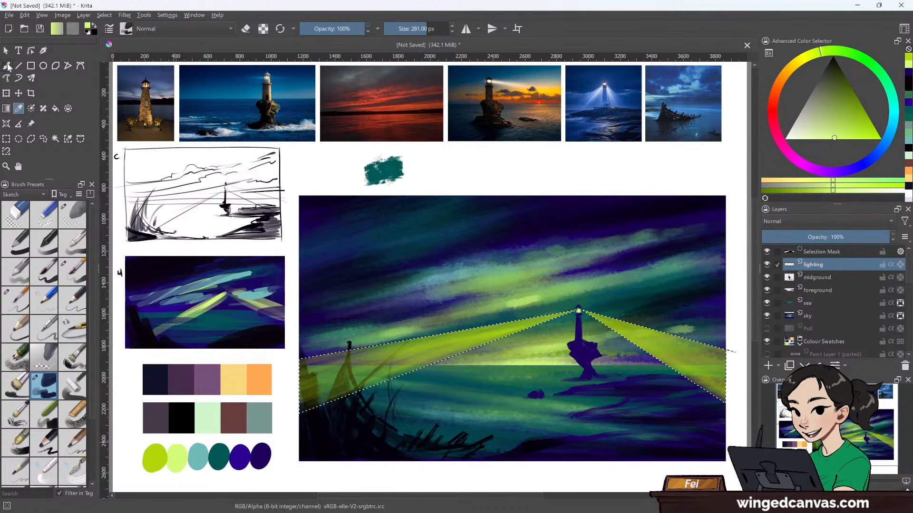
pyautogui.click(7, 65)
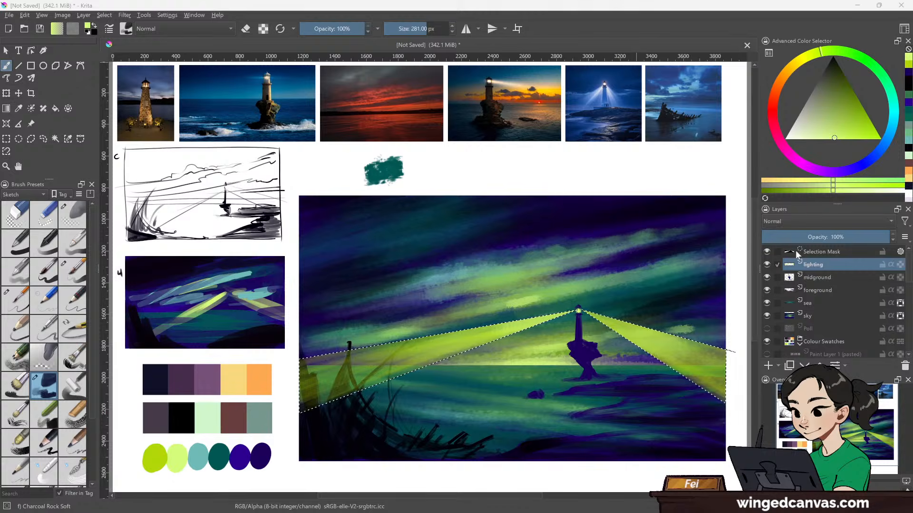
pyautogui.click(6, 51)
pyautogui.hotkey('ctrl', 'shift', 'a')
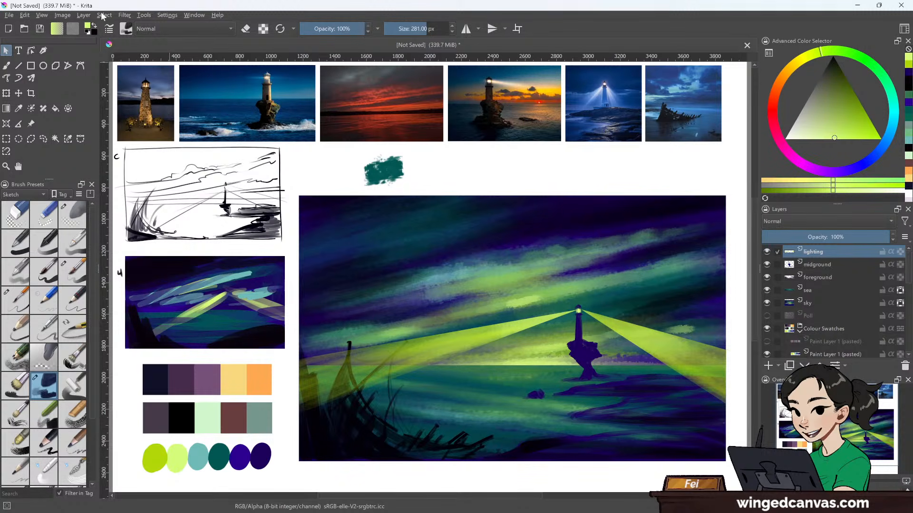
# - Try a Gaussian Blur with a radius of 50.28 px on the lighting layer
pyautogui.click(123, 16)
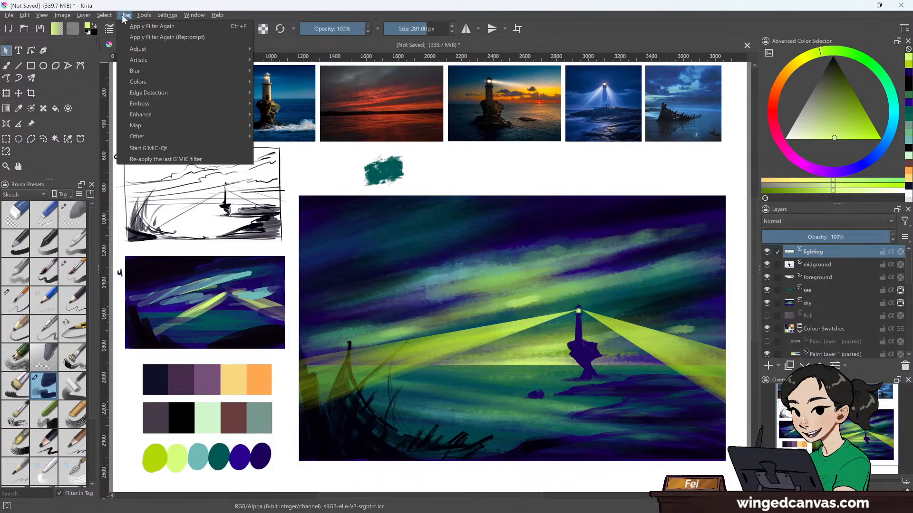
pyautogui.moveTo(164, 70)
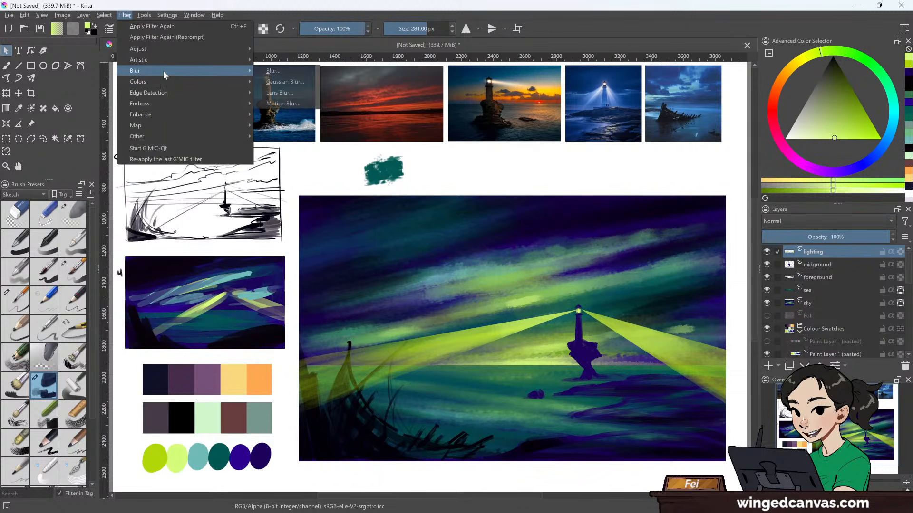
pyautogui.click(300, 82)
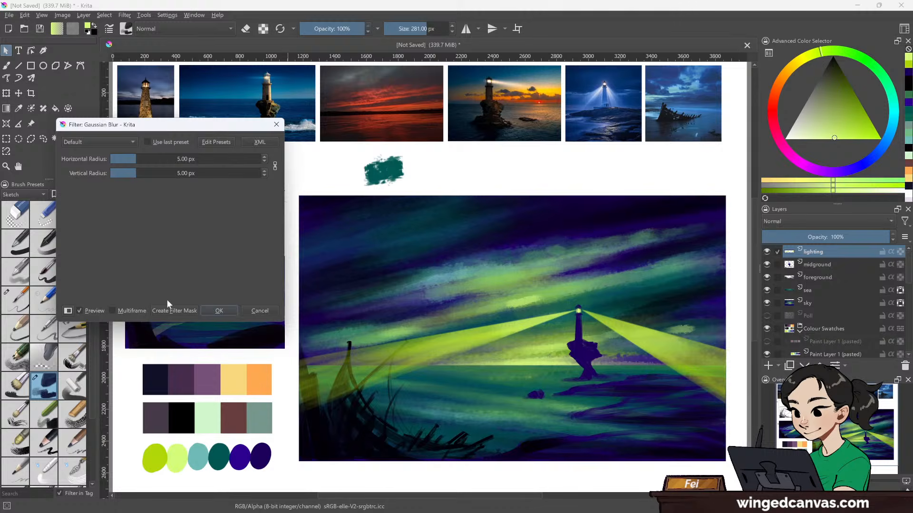
pyautogui.moveTo(154, 162)
pyautogui.mouseDown()
pyautogui.moveTo(170, 158)
pyautogui.moveTo(144, 158)
pyautogui.moveTo(173, 160)
pyautogui.moveTo(122, 159)
pyautogui.moveTo(165, 161)
pyautogui.mouseUp()
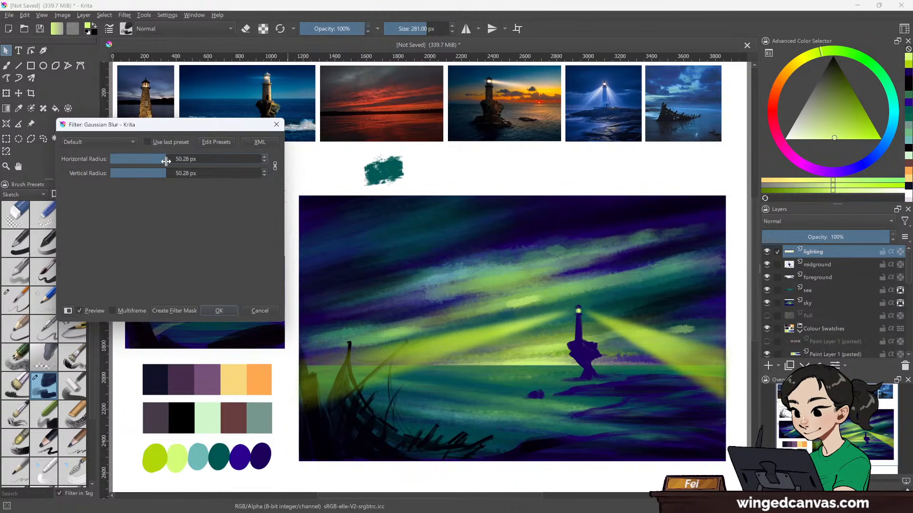
pyautogui.click(259, 309)
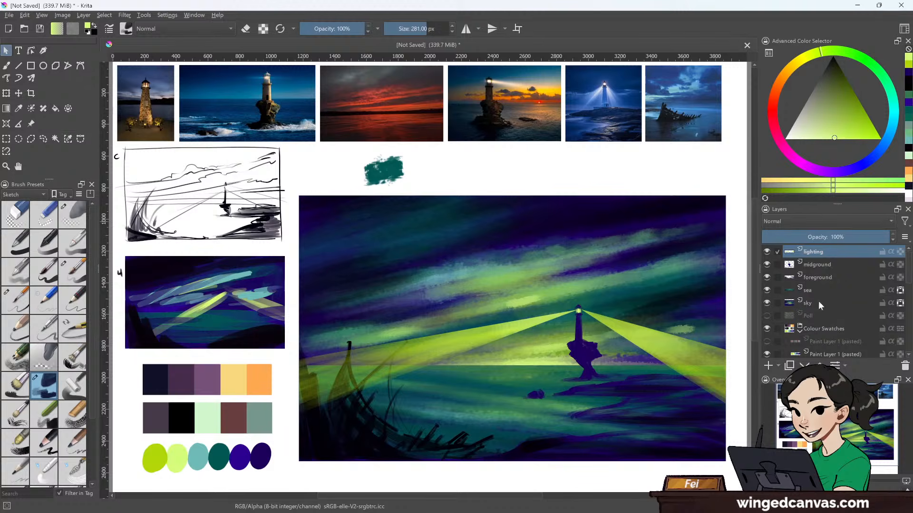
# - Duplicate the lighting layer, hide the copy, and make the original lighting layer active
pyautogui.click(790, 364)
pyautogui.press('b')
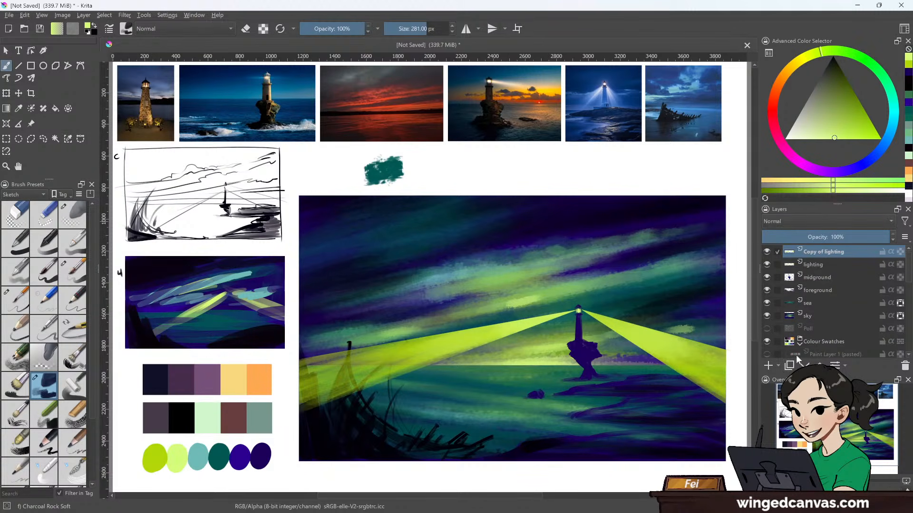
pyautogui.click(767, 251)
pyautogui.click(813, 265)
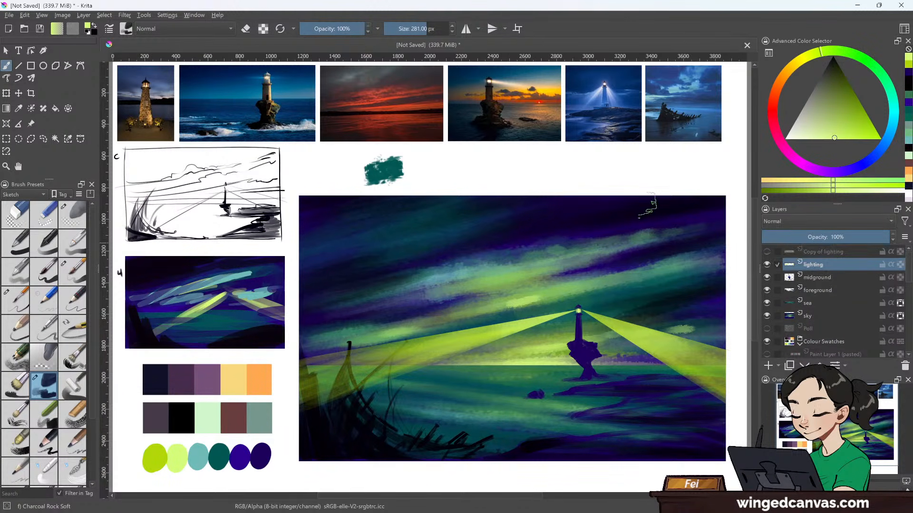
# - Apply a Gaussian Blur with a 32.34 px radius to the lighting layer and show the unblurred copy above it
pyautogui.click(125, 15)
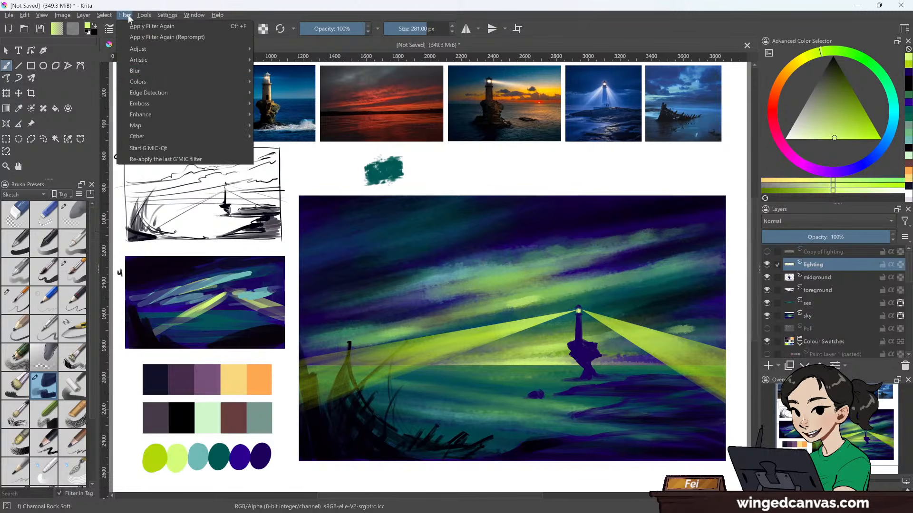
pyautogui.moveTo(173, 69)
pyautogui.click(278, 79)
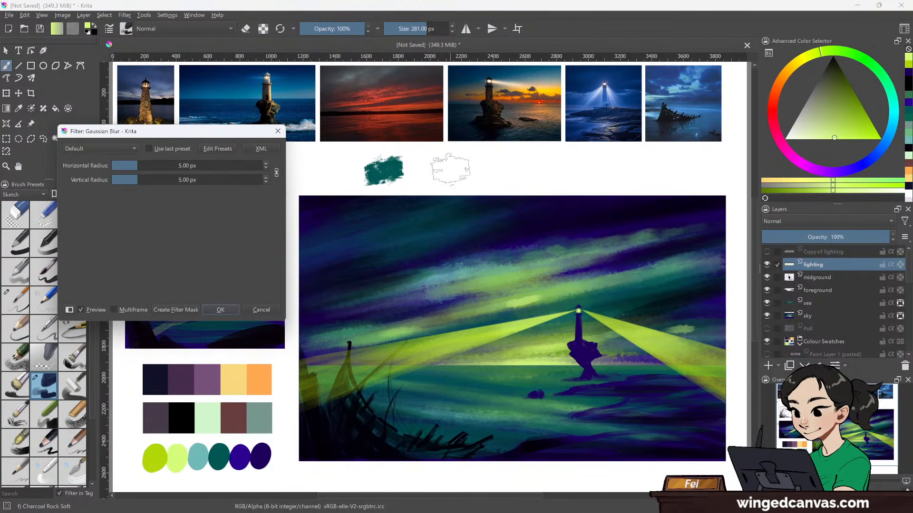
pyautogui.moveTo(142, 166)
pyautogui.mouseDown()
pyautogui.moveTo(178, 165)
pyautogui.moveTo(160, 165)
pyautogui.mouseUp()
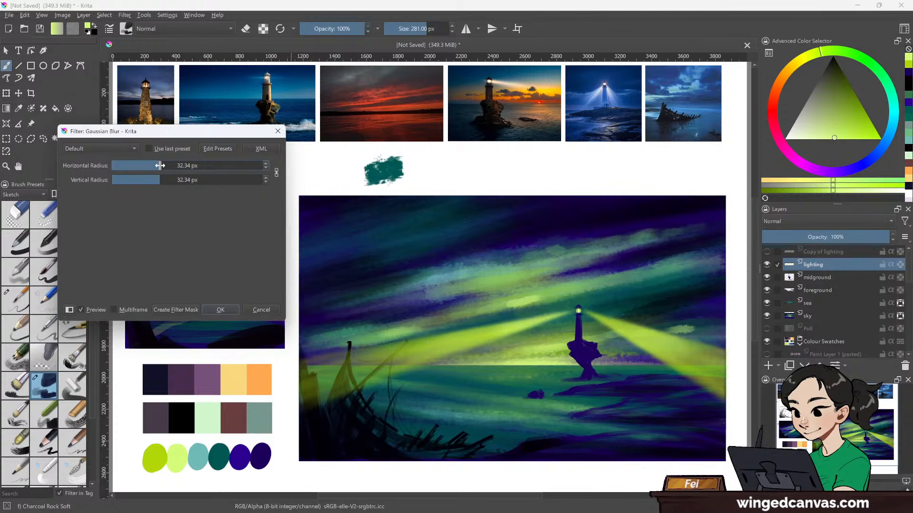
pyautogui.click(221, 310)
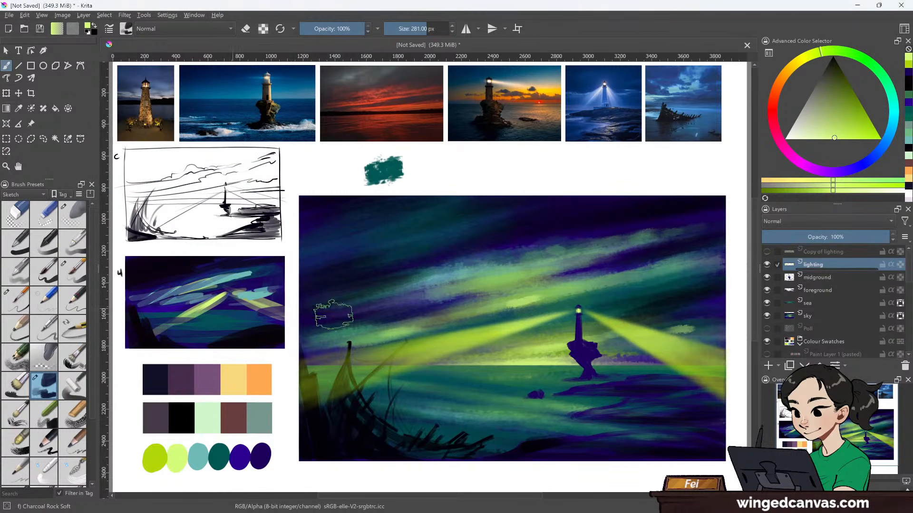
pyautogui.click(766, 252)
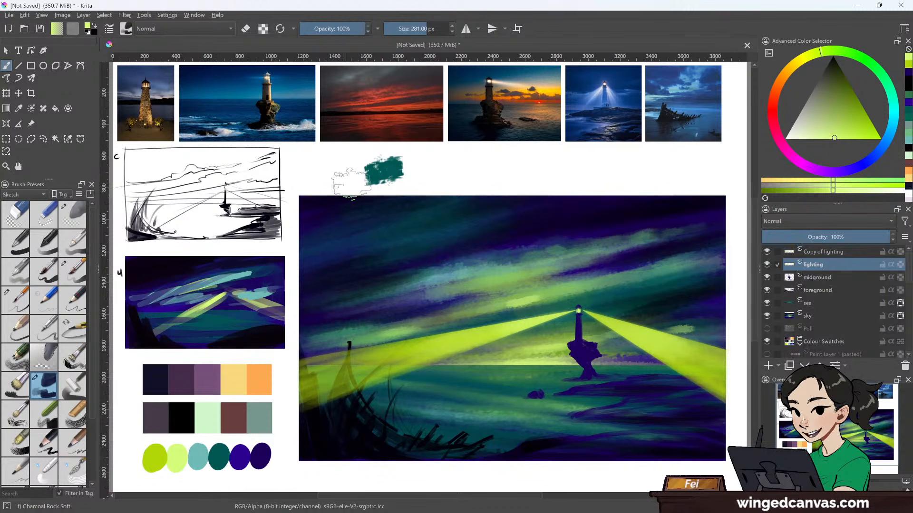
# - Soften the beam edges on the Copy of lighting layer with the Eraser Soft brush at 263 px, and switch to the Blender Basic brush
pyautogui.press('e')
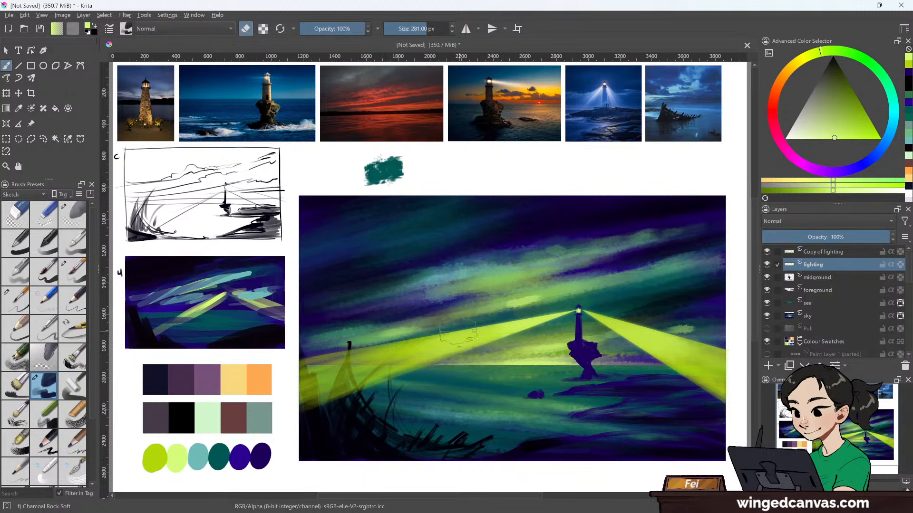
pyautogui.click(49, 218)
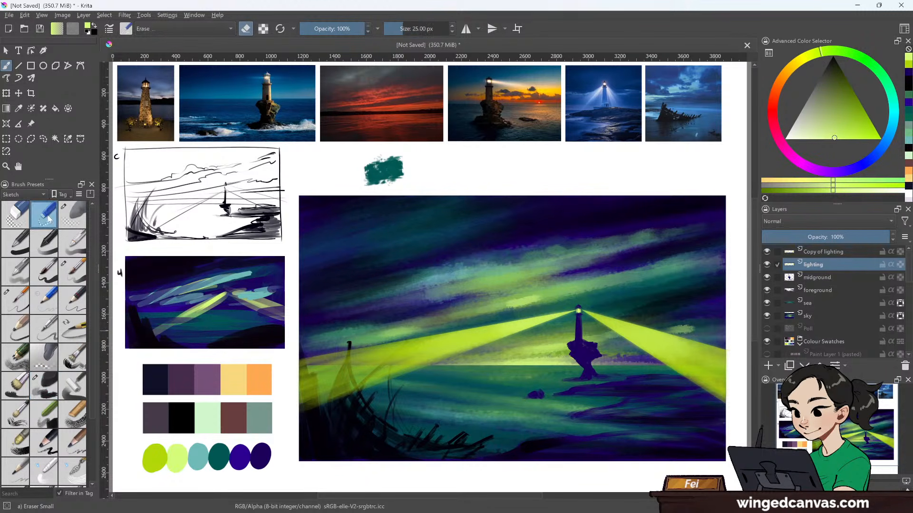
pyautogui.click(80, 225)
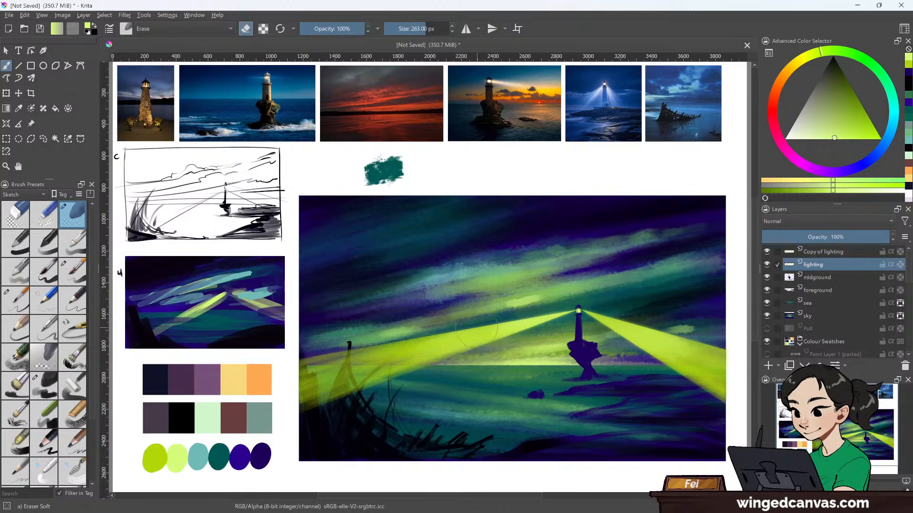
pyautogui.click(829, 253)
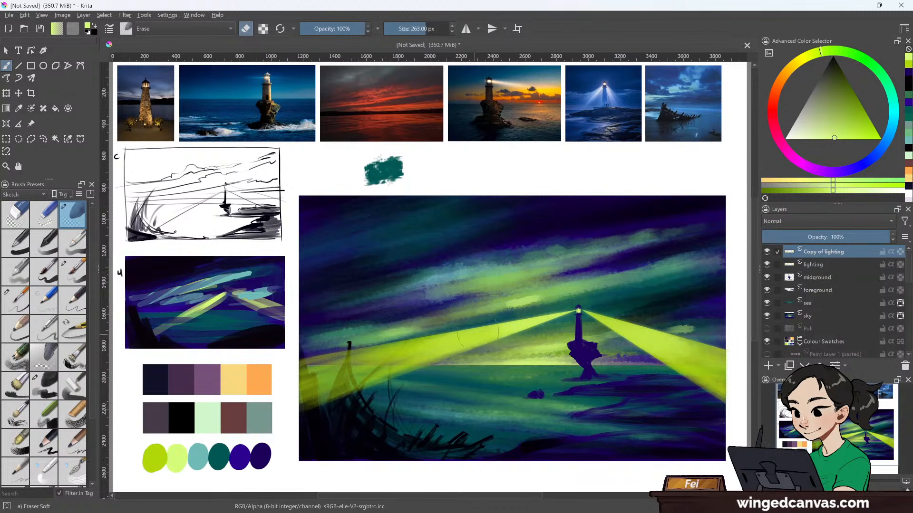
pyautogui.moveTo(477, 333)
pyautogui.mouseDown()
pyautogui.moveTo(342, 349)
pyautogui.moveTo(445, 343)
pyautogui.moveTo(309, 362)
pyautogui.moveTo(508, 322)
pyautogui.moveTo(314, 400)
pyautogui.mouseUp()
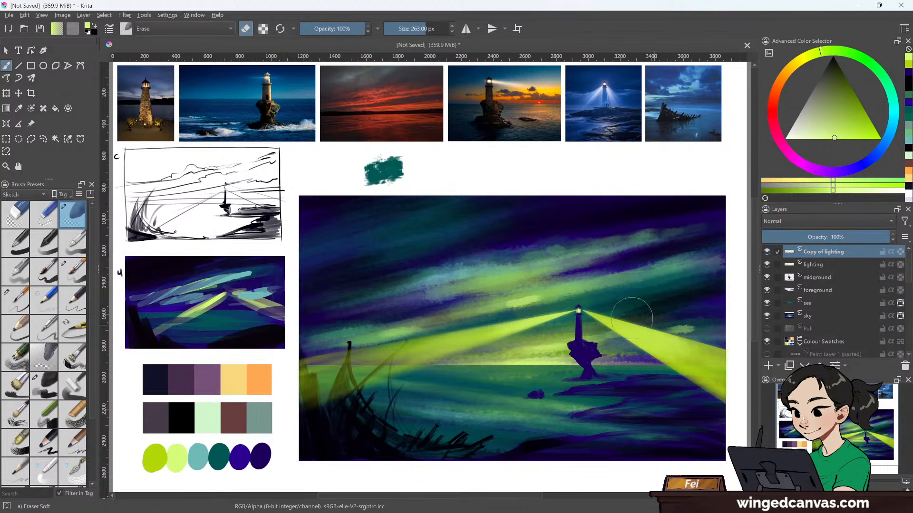
pyautogui.moveTo(631, 318)
pyautogui.mouseDown()
pyautogui.moveTo(704, 351)
pyautogui.moveTo(675, 347)
pyautogui.moveTo(704, 380)
pyautogui.moveTo(594, 350)
pyautogui.mouseUp()
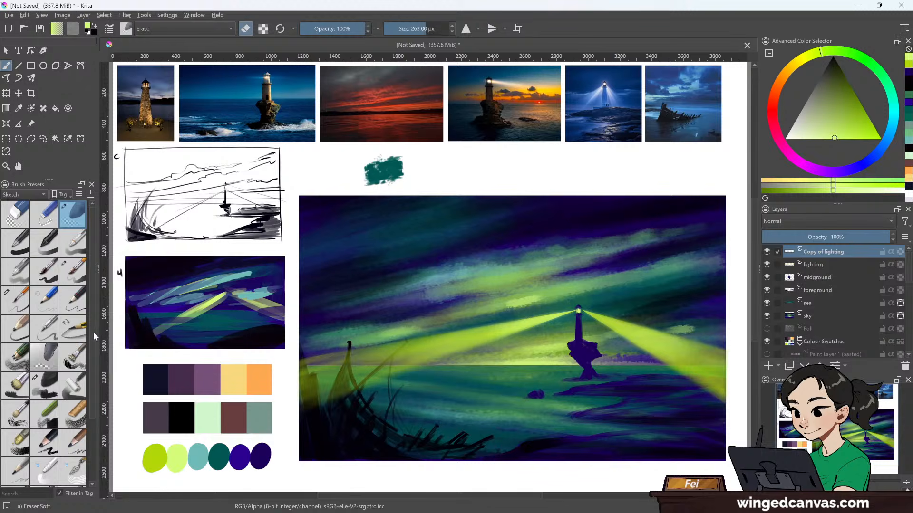
pyautogui.scroll(-3, 94, 332)
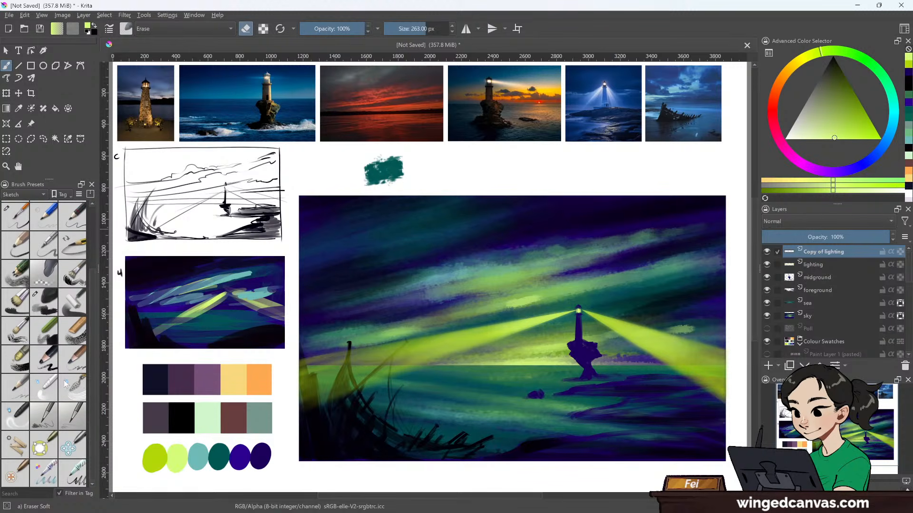
pyautogui.click(52, 387)
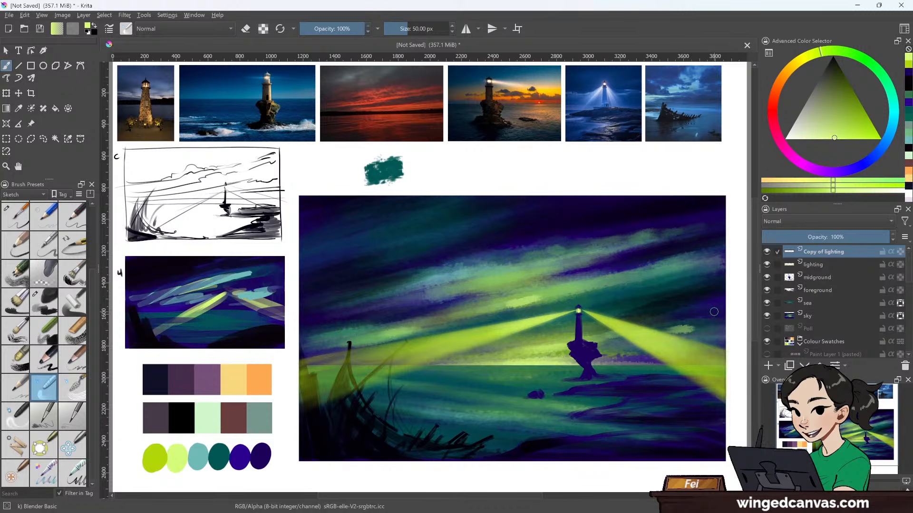
# - Darken the midtones of the sky layer with a Levels adjustment, setting the input gamma to 0.679
pyautogui.click(812, 303)
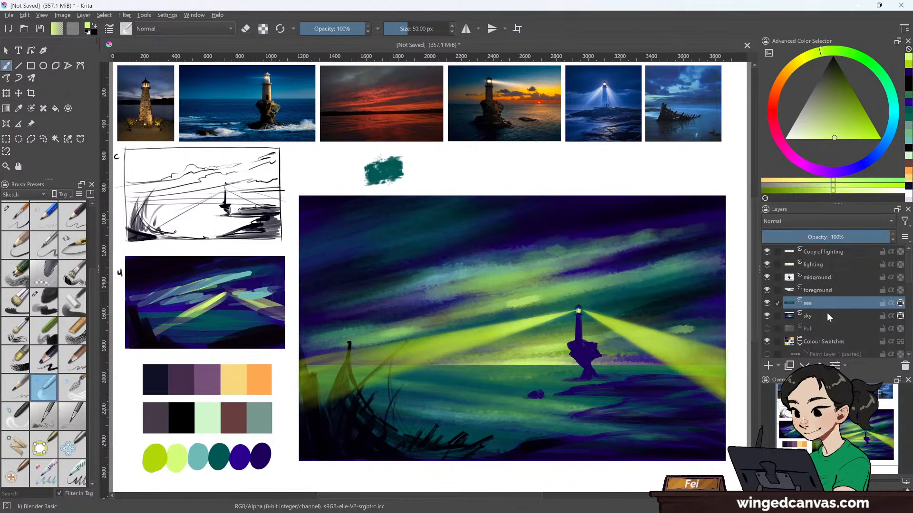
pyautogui.click(819, 314)
pyautogui.moveTo(824, 313)
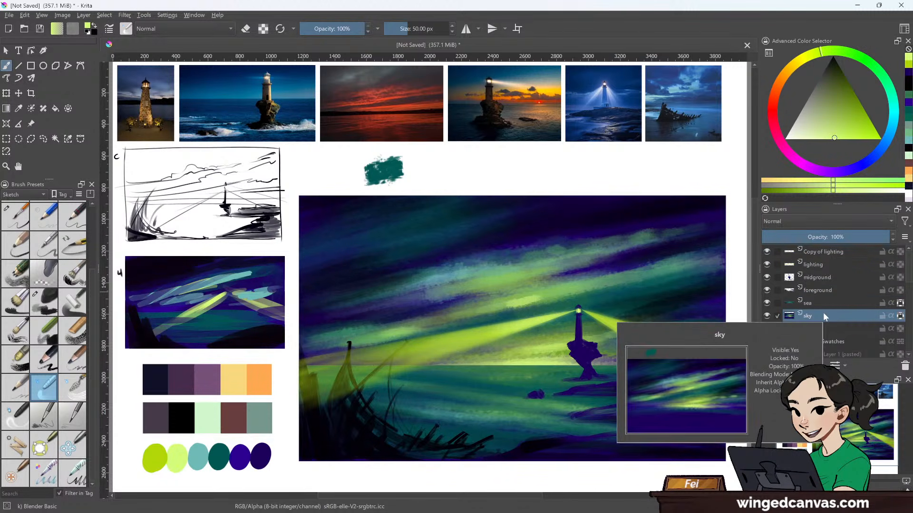
pyautogui.hotkey('ctrl', 'l')
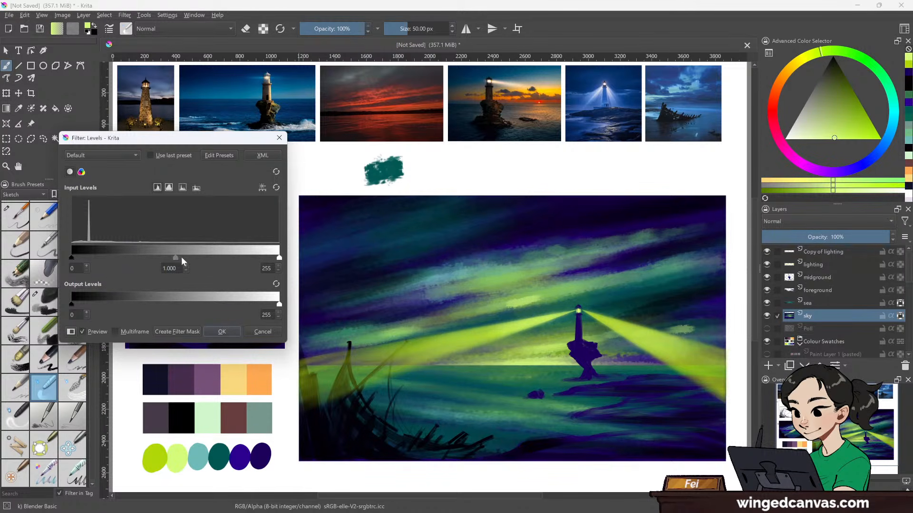
pyautogui.moveTo(175, 257); pyautogui.dragTo(204, 258)
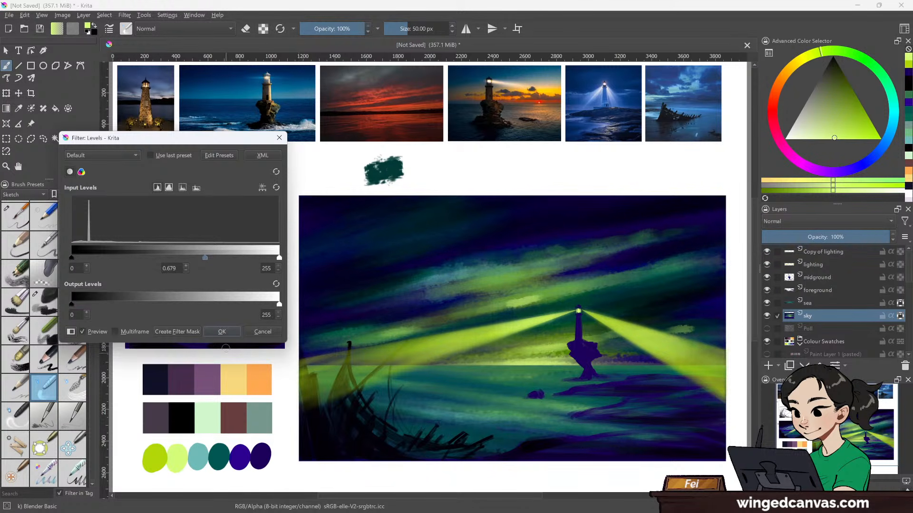
pyautogui.click(226, 332)
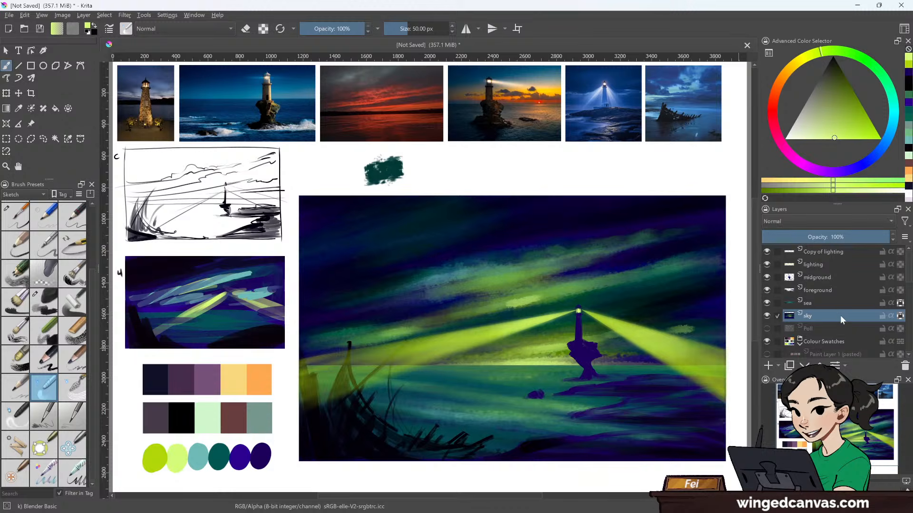
# - Duplicate the sky layer and adjust the copy to saturation -33 and lightness 9 with HSV/HSL Adjustment
pyautogui.moveTo(840, 315)
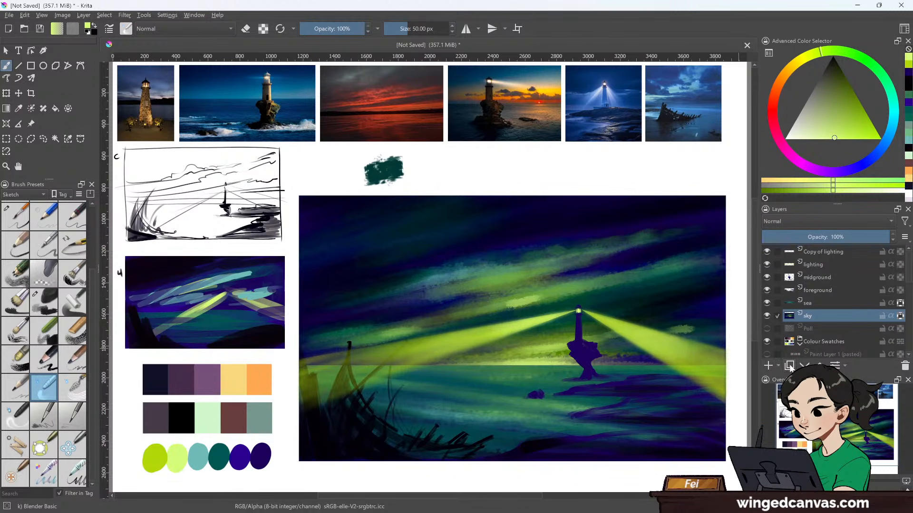
pyautogui.click(790, 367)
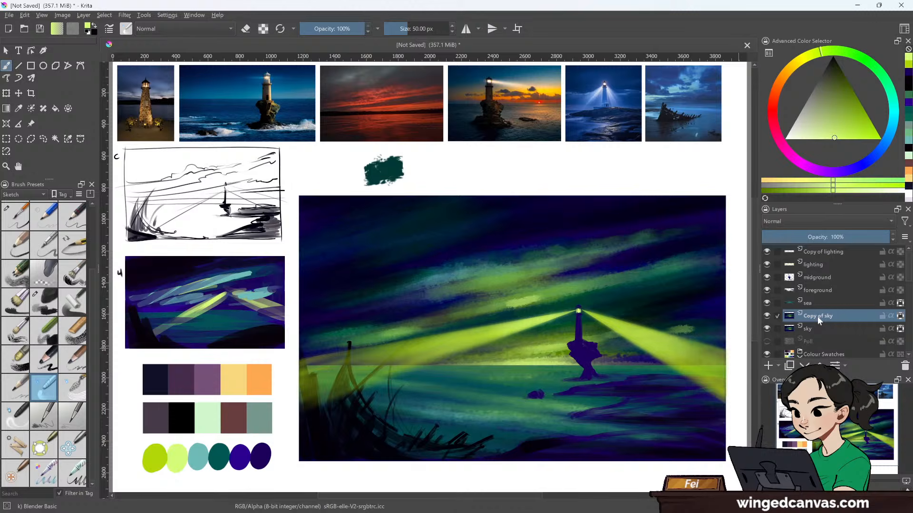
pyautogui.hotkey('ctrl', 'u')
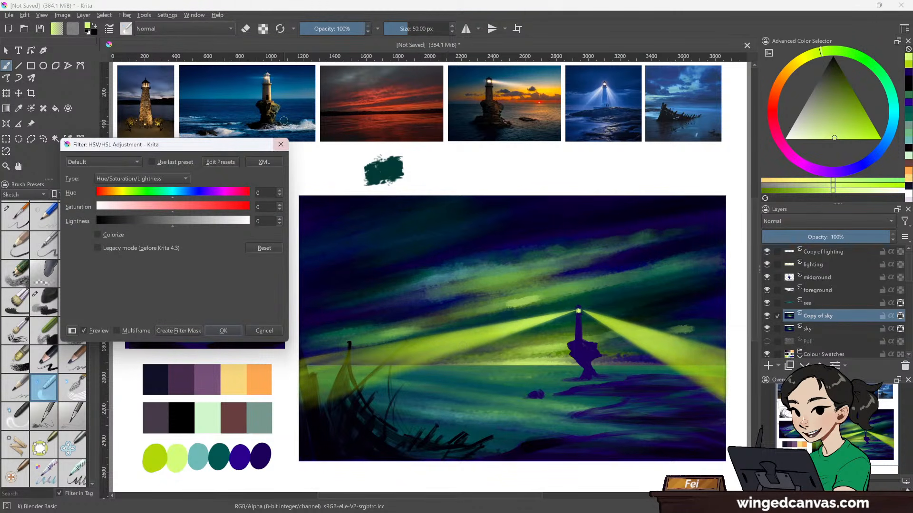
pyautogui.moveTo(178, 152)
pyautogui.mouseDown()
pyautogui.moveTo(223, 109)
pyautogui.moveTo(208, 91)
pyautogui.moveTo(198, 101)
pyautogui.moveTo(193, 148)
pyautogui.mouseUp()
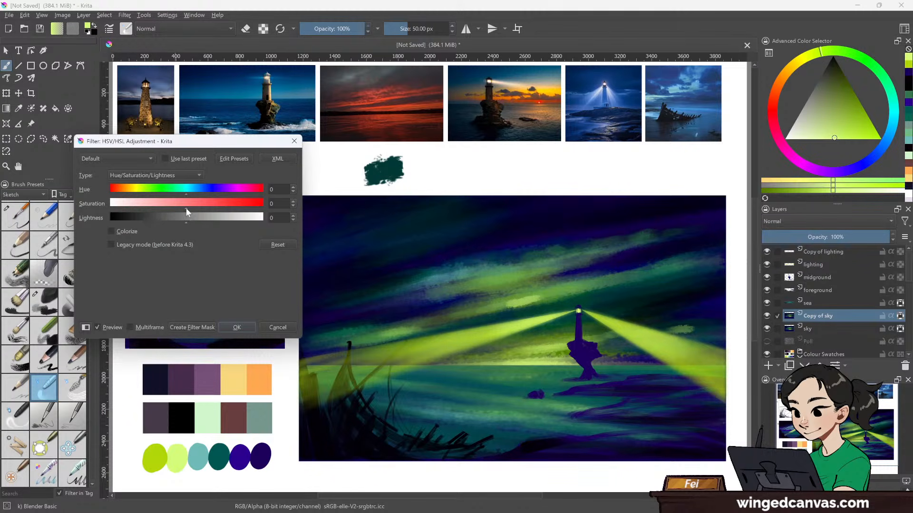
pyautogui.moveTo(186, 208); pyautogui.dragTo(168, 219)
pyautogui.moveTo(185, 221)
pyautogui.mouseDown()
pyautogui.moveTo(163, 221)
pyautogui.moveTo(201, 221)
pyautogui.moveTo(183, 221)
pyautogui.moveTo(194, 220)
pyautogui.mouseUp()
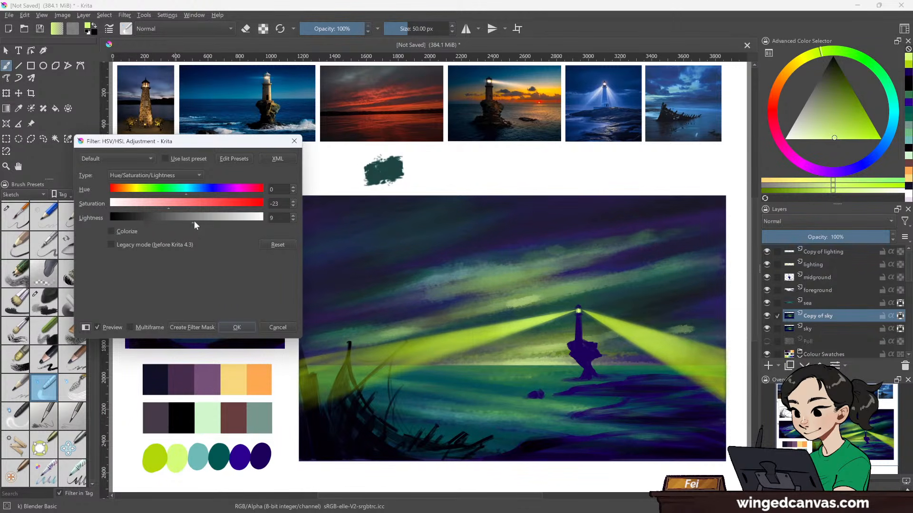
pyautogui.moveTo(170, 207); pyautogui.dragTo(162, 206)
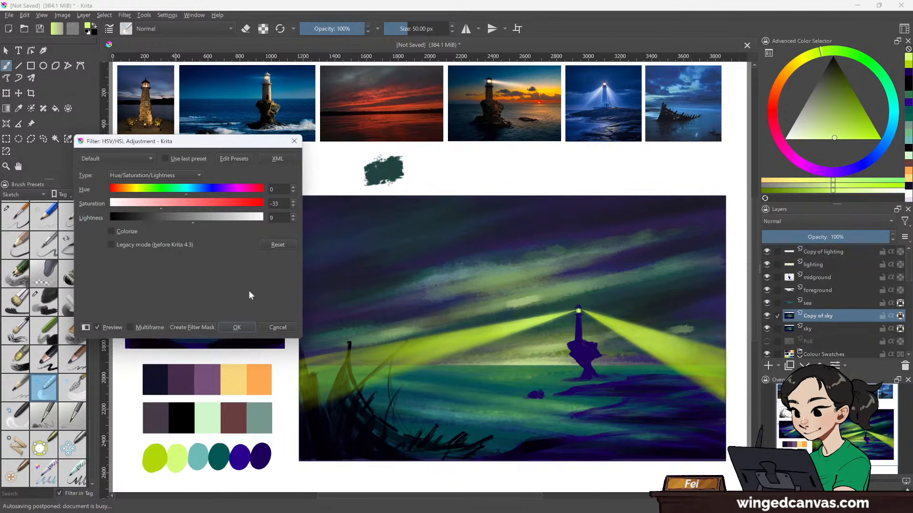
pyautogui.click(236, 328)
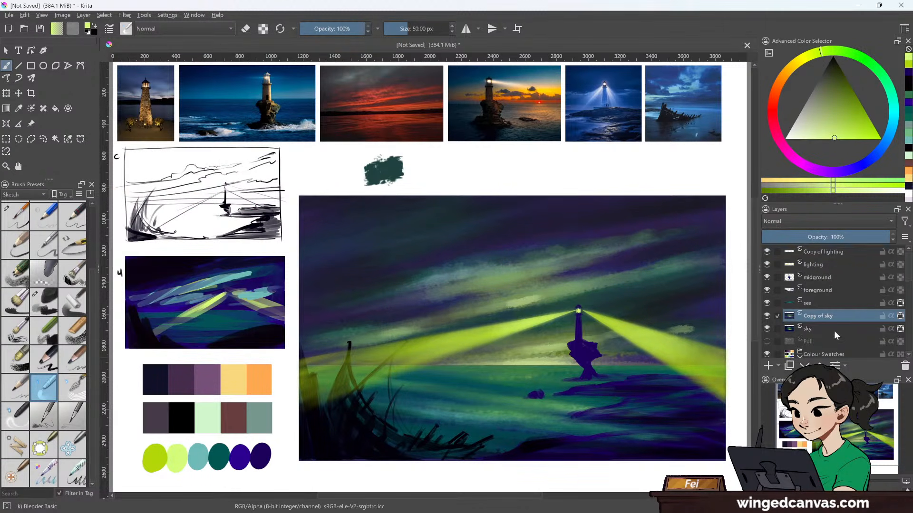
# - Duplicate the sea layer and lower the saturation of the copy with HSV/HSL Adjustment
pyautogui.click(829, 301)
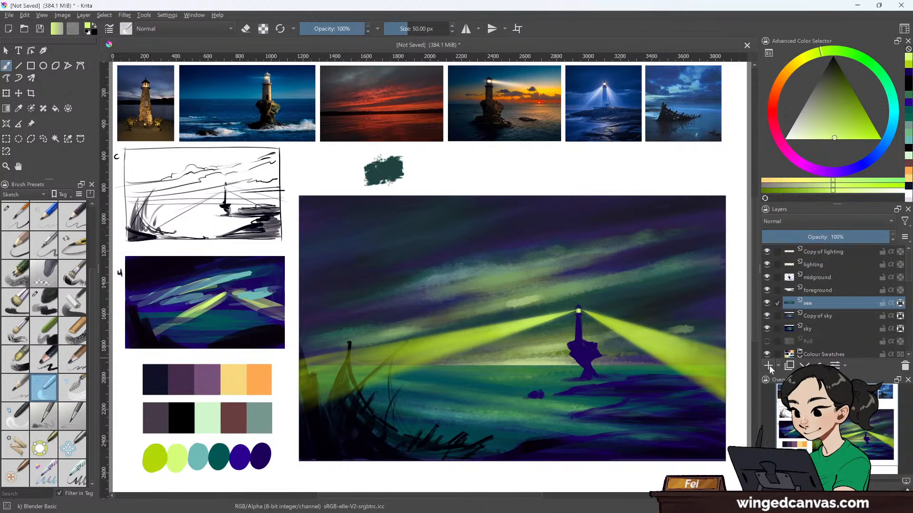
pyautogui.hotkey('ctrl', 'j')
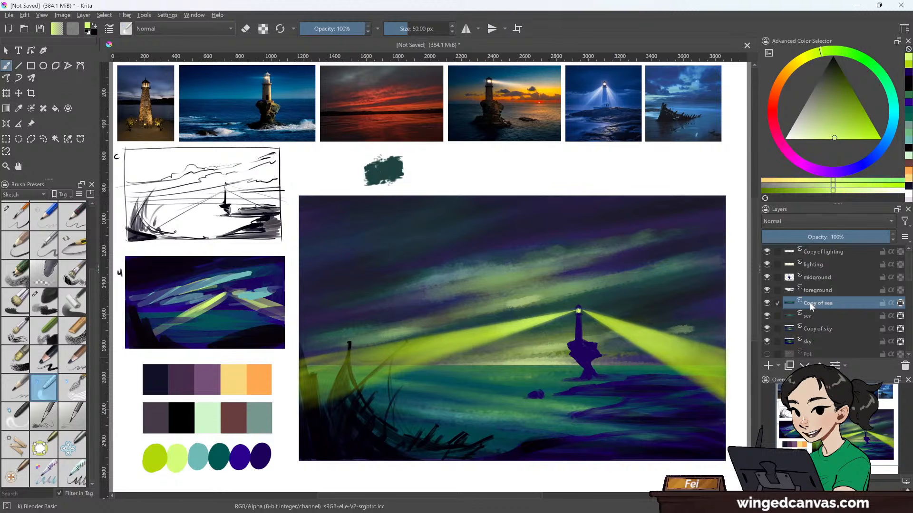
pyautogui.hotkey('ctrl', 'u')
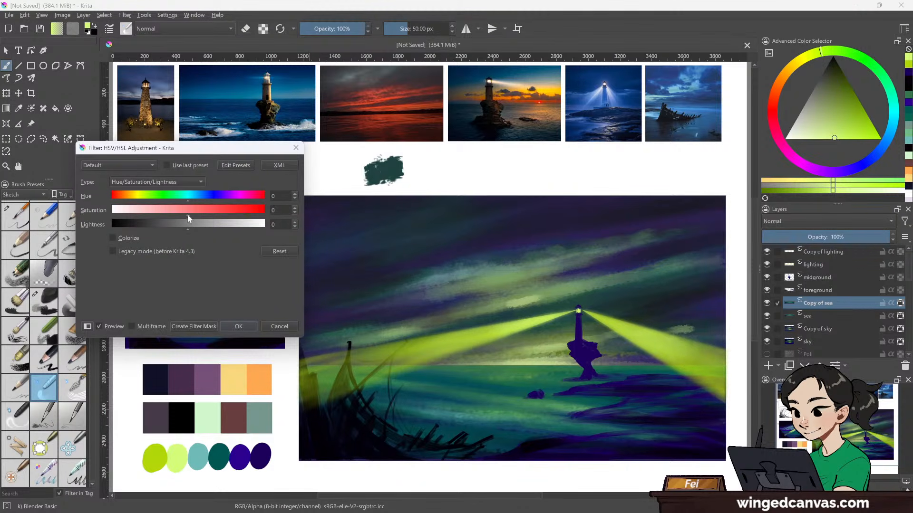
pyautogui.moveTo(187, 213); pyautogui.dragTo(152, 212)
pyautogui.moveTo(151, 213); pyautogui.dragTo(164, 216)
pyautogui.click(236, 328)
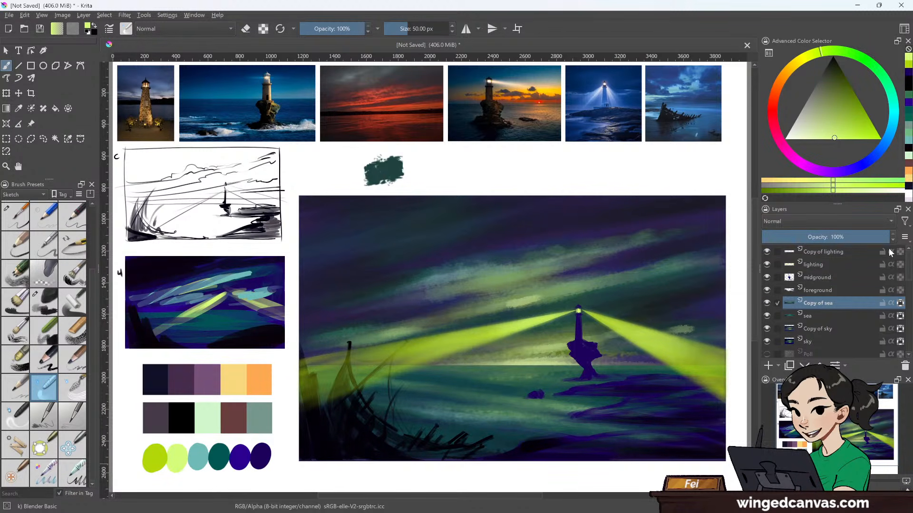
# - Sample the purple of the lighthouse rock, darken it to a near-black blue-purple, and return to the Freehand Brush tool
pyautogui.moveTo(890, 252)
pyautogui.press('p')
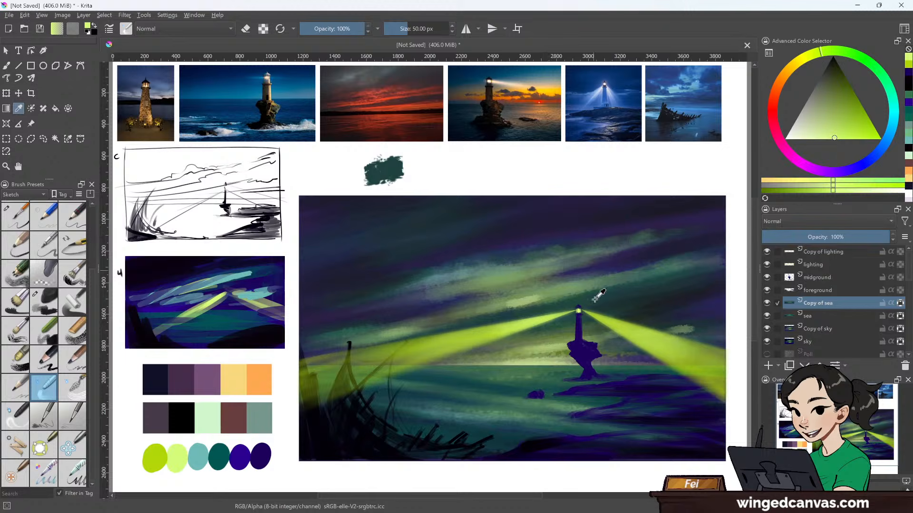
pyautogui.click(592, 346)
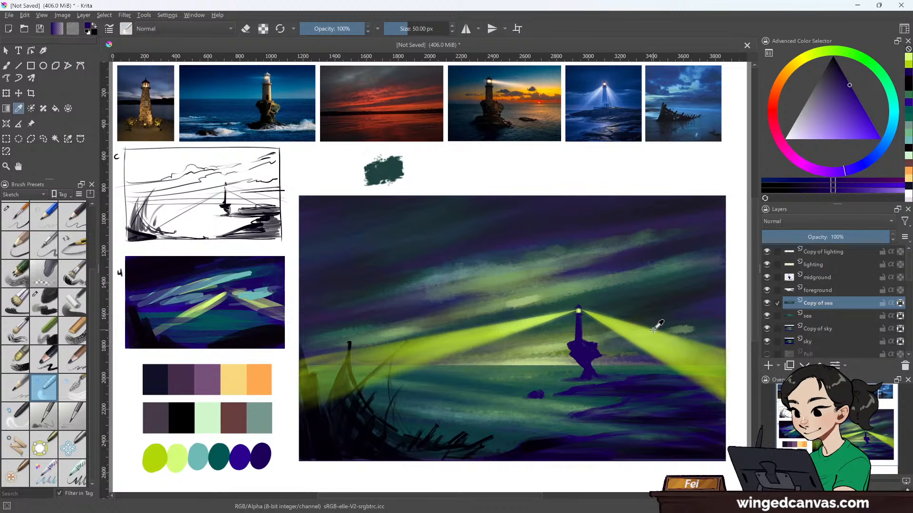
pyautogui.click(579, 346)
pyautogui.click(840, 67)
pyautogui.click(8, 66)
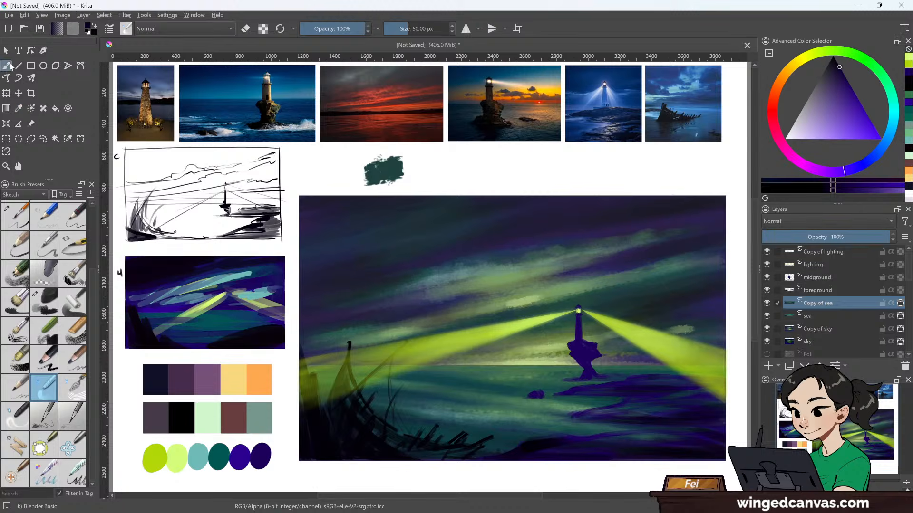
# - Lock the midground layer's transparency and darken the lighthouse and its rock with the Basic-6 Details brush at 63 px
pyautogui.click(841, 275)
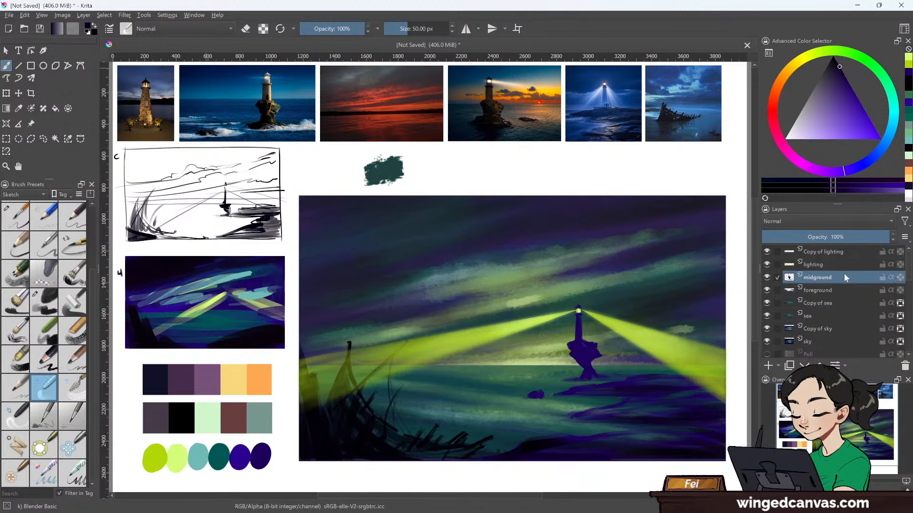
pyautogui.click(768, 276)
pyautogui.click(767, 277)
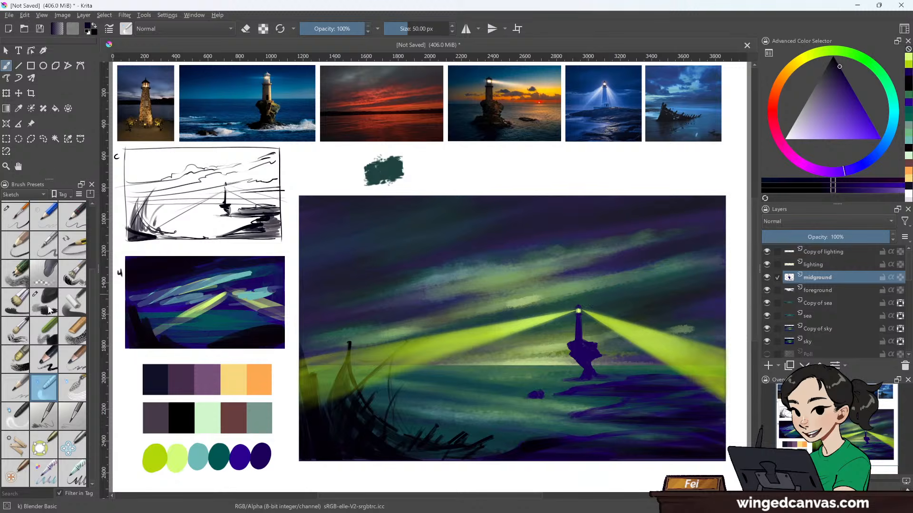
pyautogui.scroll(3, 21, 300)
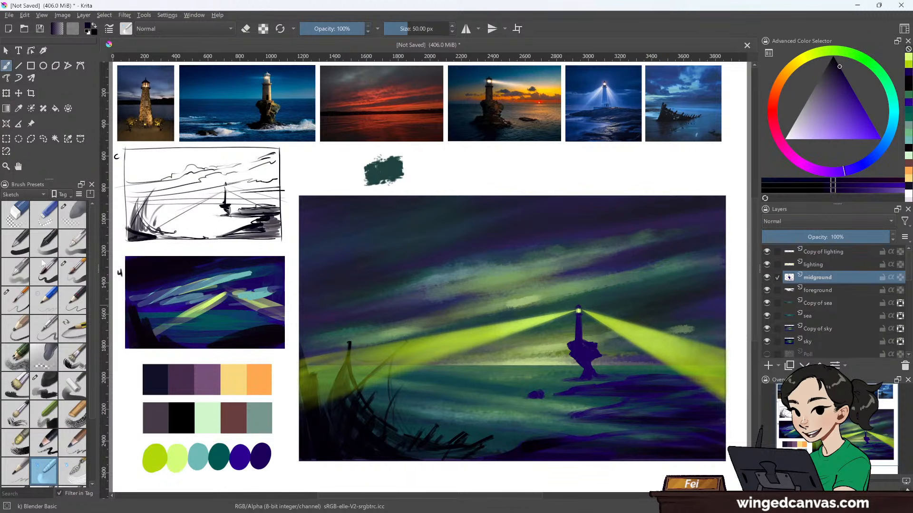
pyautogui.click(22, 301)
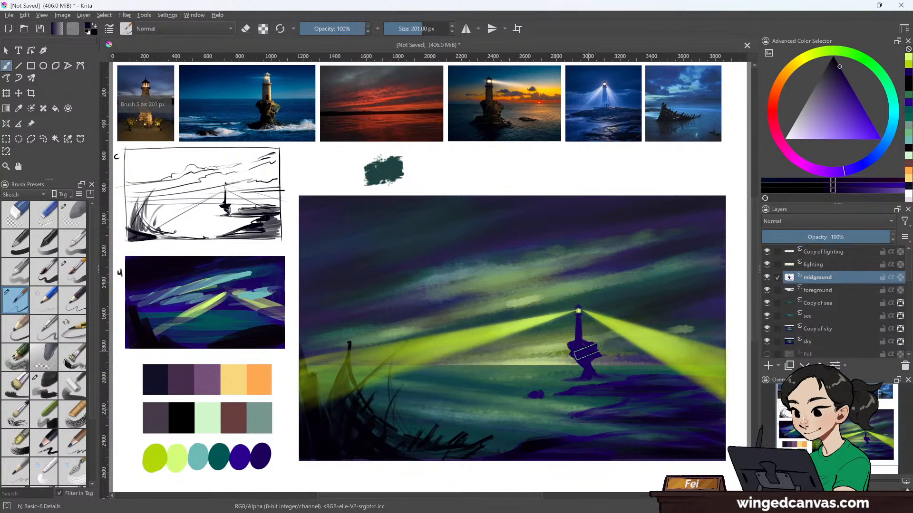
pyautogui.press('[')
pyautogui.press('[')
pyautogui.press('[')
pyautogui.press('[')
pyautogui.press('[')
pyautogui.press('[')
pyautogui.press('[')
pyautogui.press('[')
pyautogui.press('[')
pyautogui.press('[')
pyautogui.press('[')
pyautogui.press('[')
pyautogui.press('[')
pyautogui.press('[')
pyautogui.press('[')
pyautogui.press('[')
pyautogui.press('[')
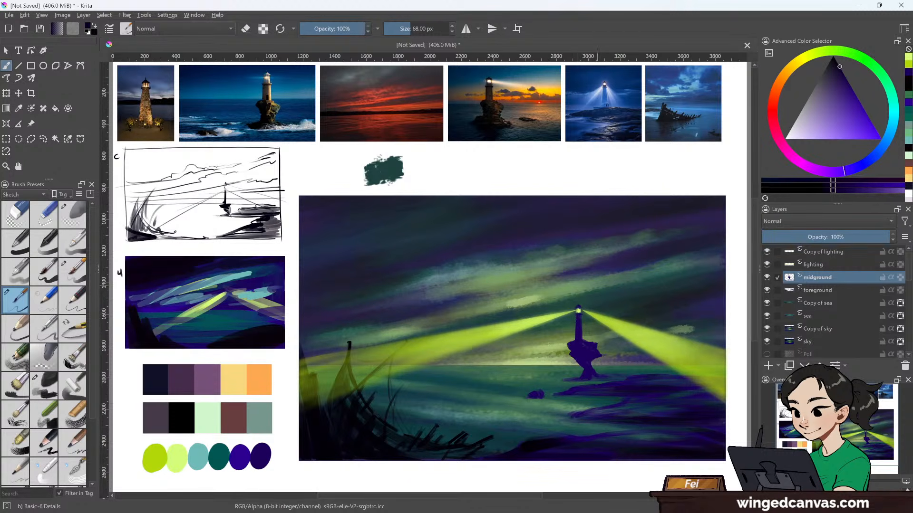
pyautogui.press('[')
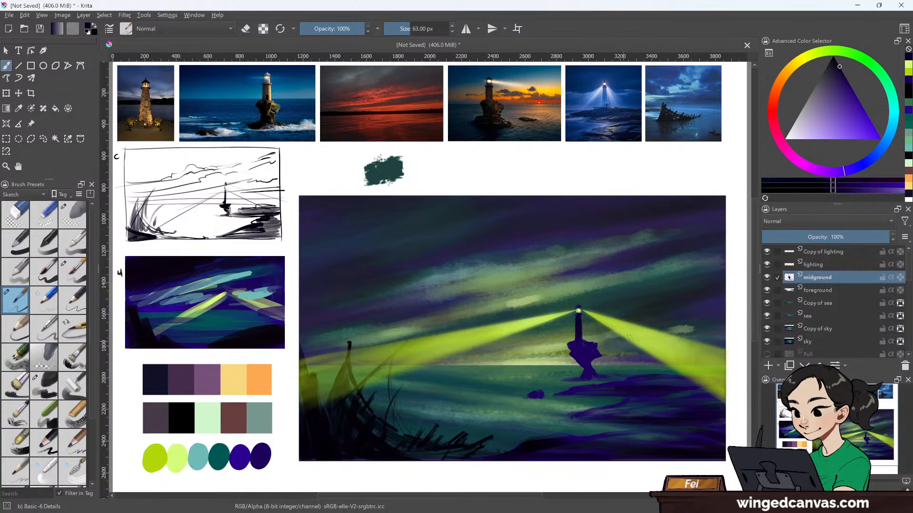
pyautogui.click(900, 277)
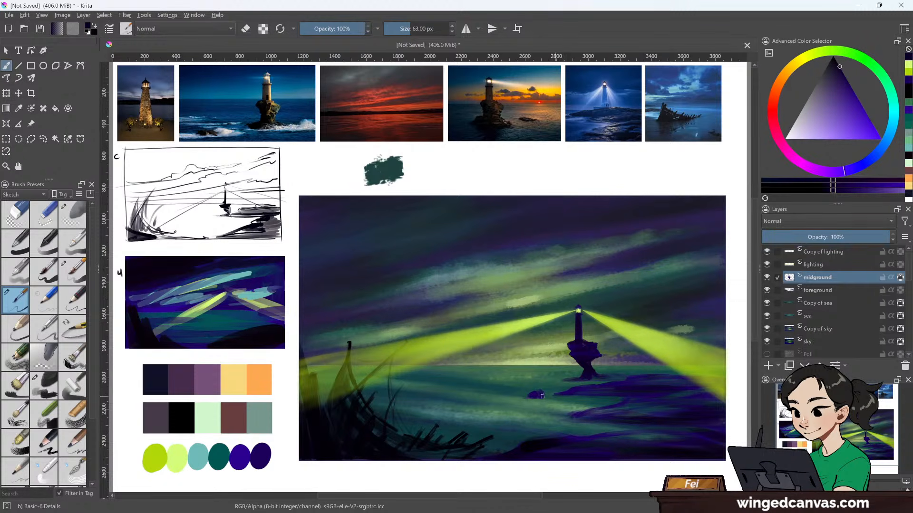
# - Darken the land strips on the transparency-locked foreground layer and the small rock on the midground layer
pyautogui.click(836, 290)
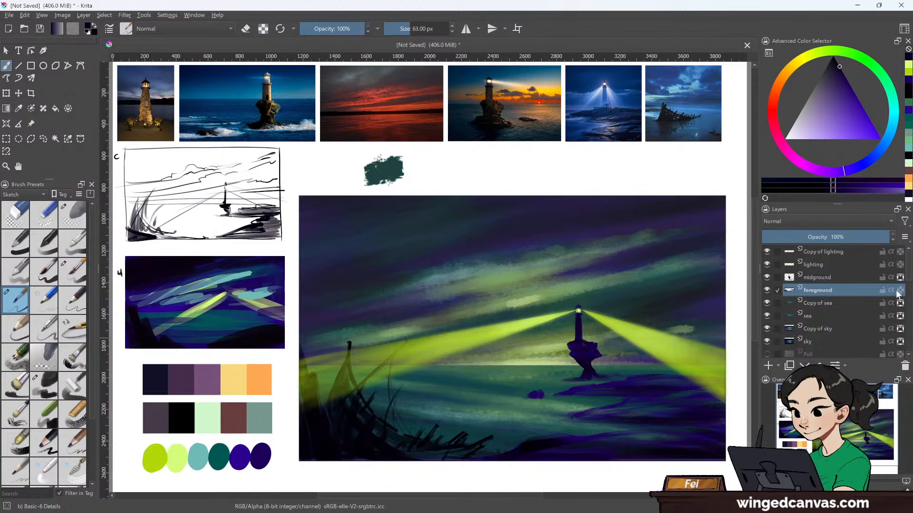
pyautogui.click(891, 303)
pyautogui.click(831, 281)
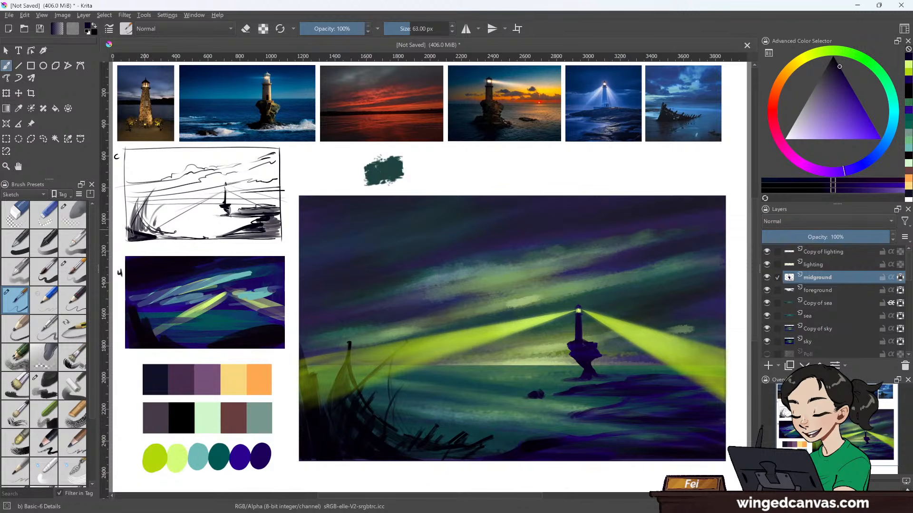
# - Sample the dark teal palette swatch and paint teal highlights on the lighthouse rock with a 32 px brush
pyautogui.click(18, 108)
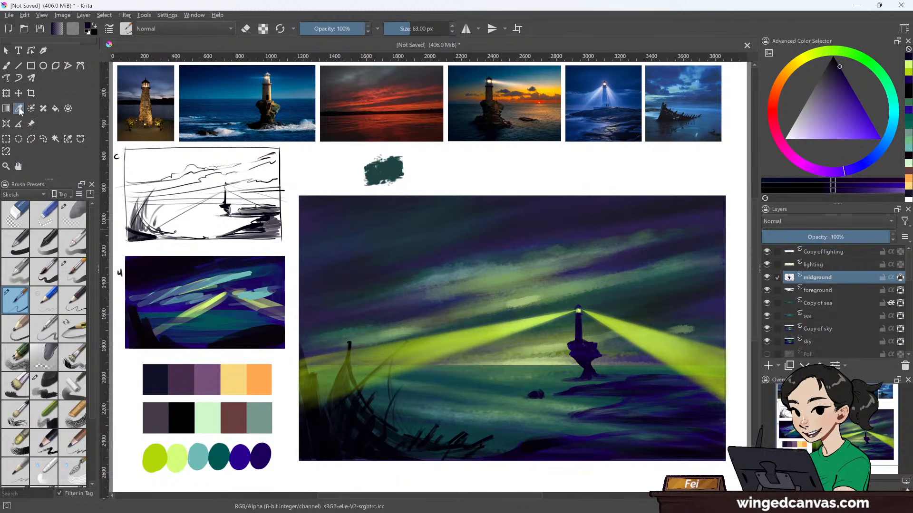
pyautogui.click(221, 450)
pyautogui.click(8, 66)
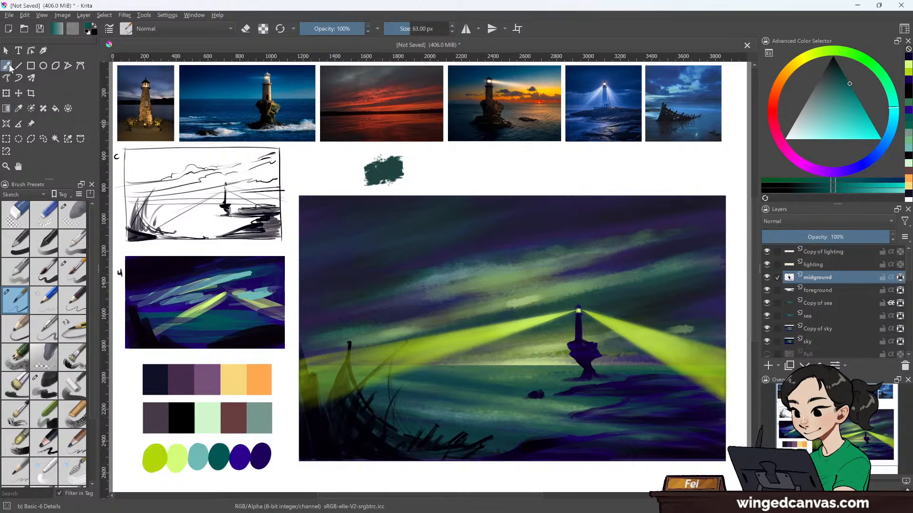
pyautogui.press('[')
pyautogui.press('[')
pyautogui.press('[')
pyautogui.press('[')
pyautogui.press('[')
pyautogui.press('[')
pyautogui.press('[')
pyautogui.press('[')
pyautogui.press('[')
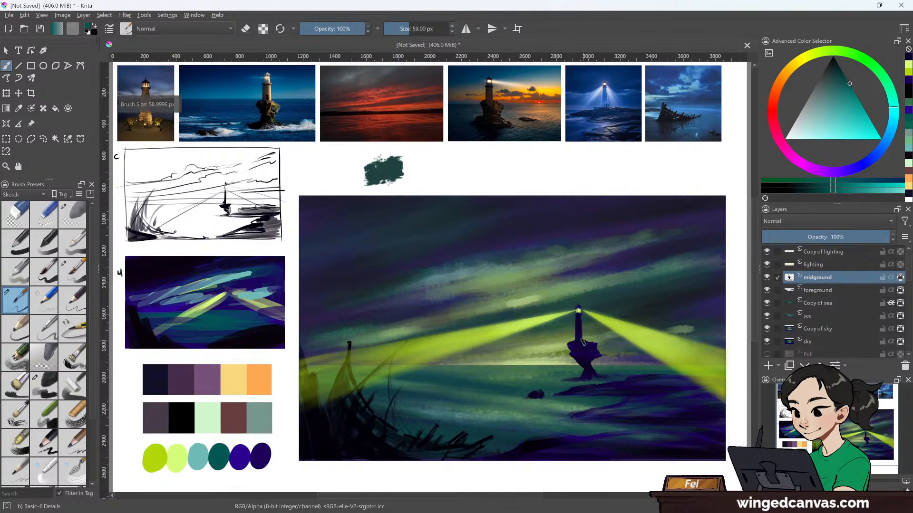
pyautogui.press('p')
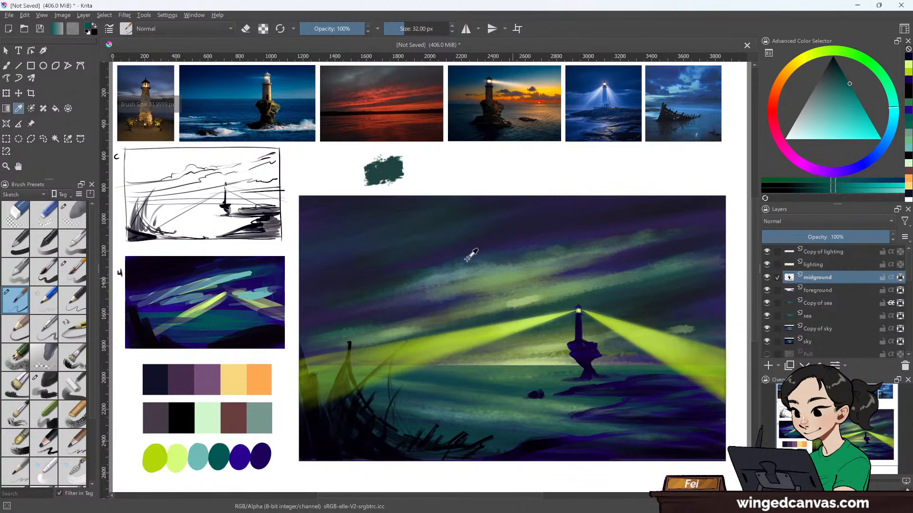
pyautogui.click(12, 67)
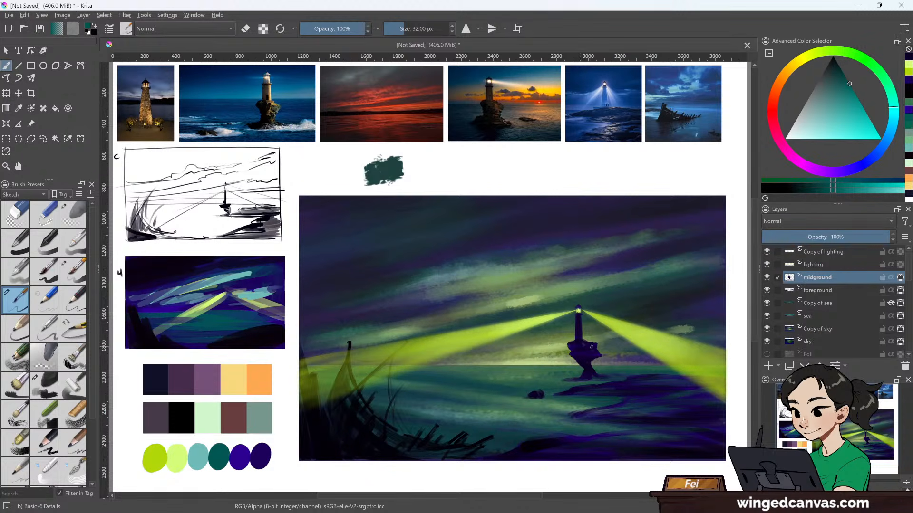
pyautogui.moveTo(571, 346); pyautogui.dragTo(599, 356)
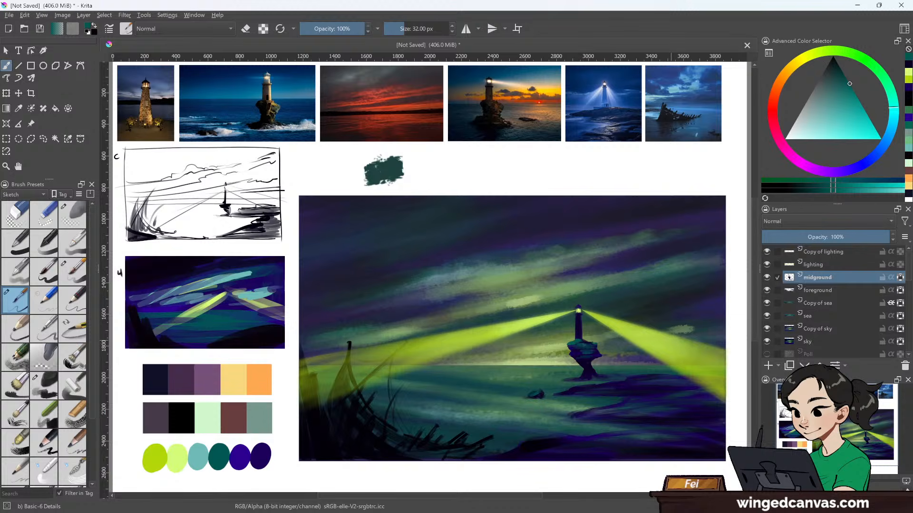
# - Sample the lime green palette swatch and add thin highlights to the lighthouse rock with the Freehand Brush
pyautogui.press('ctrl')
pyautogui.click(19, 109)
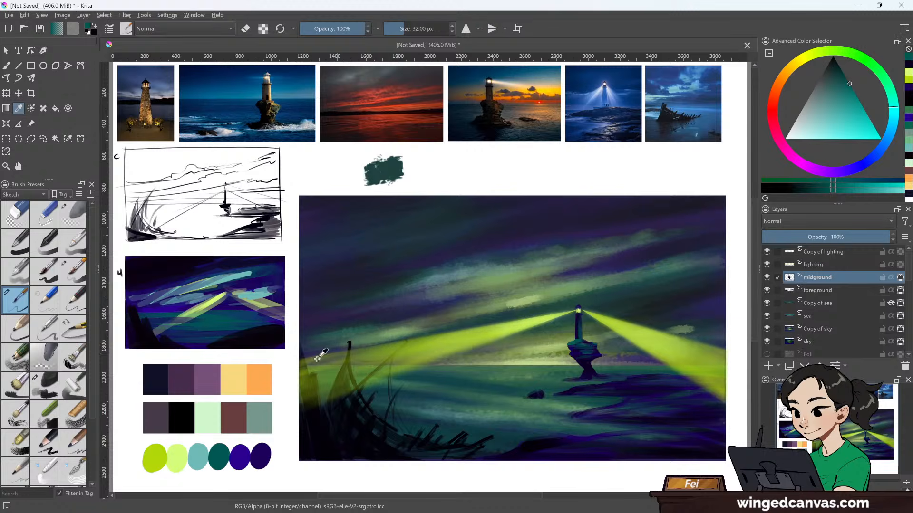
pyautogui.click(163, 450)
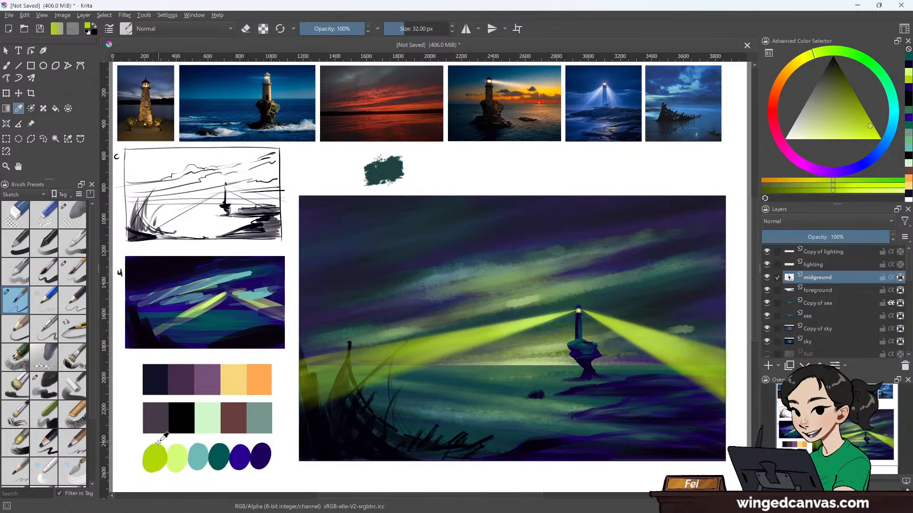
pyautogui.click(13, 66)
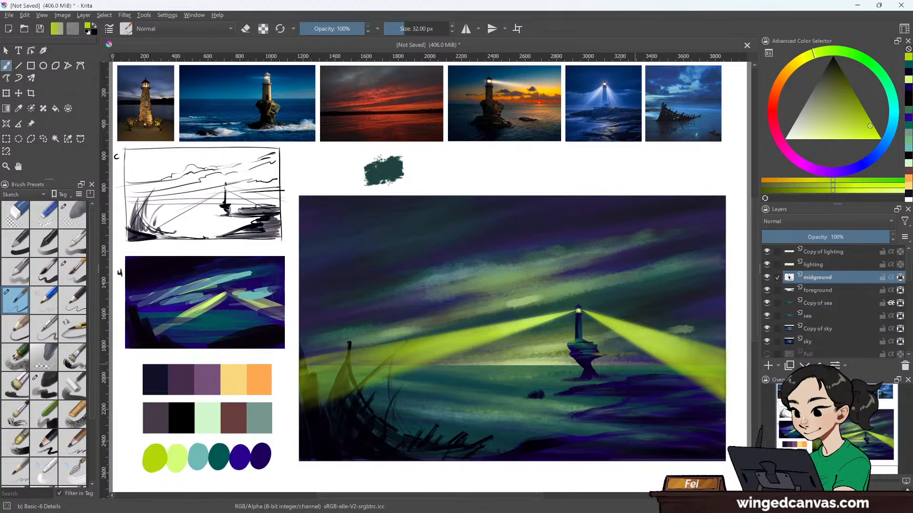
# - Try lime green light streaks across the foreground land strips with the Basic-6 Details brush at 59 px
pyautogui.press(']')
pyautogui.press(']')
pyautogui.press(']')
pyautogui.press(']')
pyautogui.press(']')
pyautogui.press(']')
pyautogui.press(']')
pyautogui.click(823, 290)
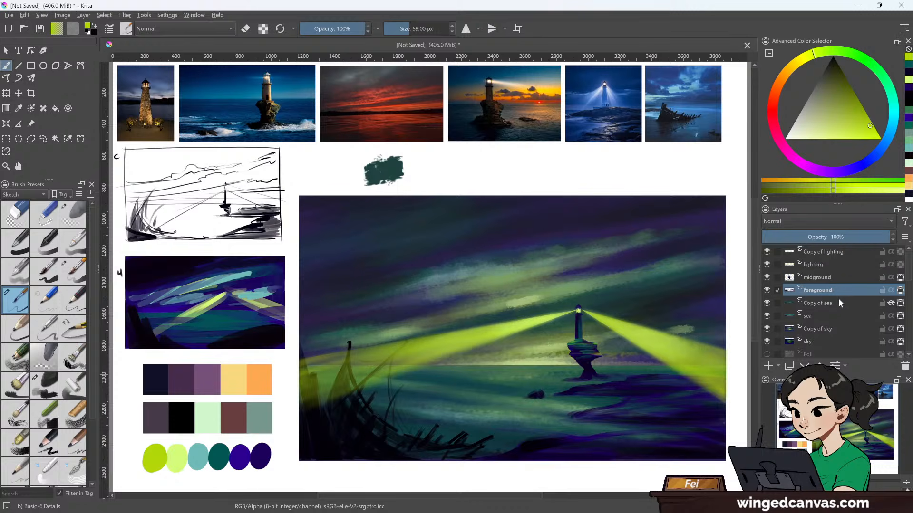
pyautogui.moveTo(602, 386); pyautogui.dragTo(627, 384)
pyautogui.moveTo(616, 391)
pyautogui.mouseDown()
pyautogui.moveTo(690, 383)
pyautogui.moveTo(651, 387)
pyautogui.moveTo(680, 380)
pyautogui.mouseUp()
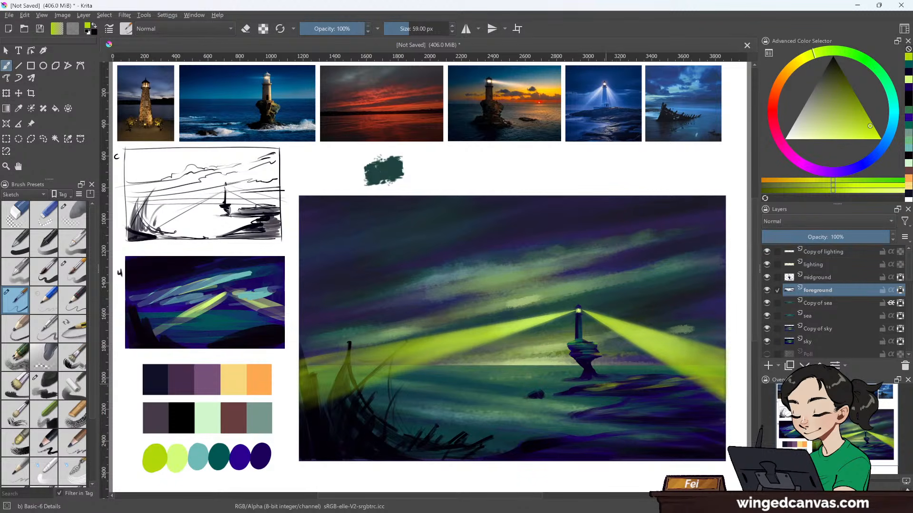
pyautogui.moveTo(592, 386); pyautogui.dragTo(569, 391)
pyautogui.moveTo(632, 407); pyautogui.dragTo(684, 402)
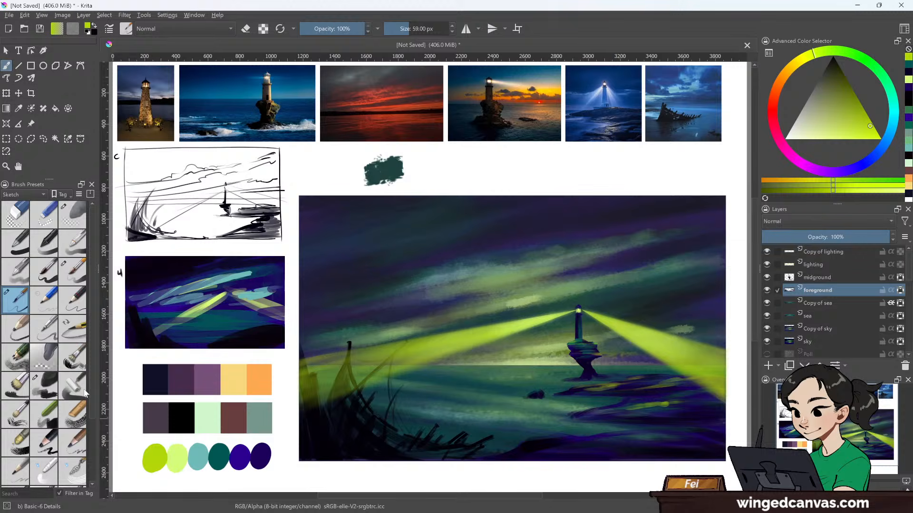
# - Undo the lime green streaks on the foreground land strips
pyautogui.hotkey('ctrl', 'z')
pyautogui.hotkey('ctrl', 'z')
pyautogui.hotkey('ctrl', 'z')
pyautogui.hotkey('ctrl', 'z')
pyautogui.hotkey('ctrl', 'z')
pyautogui.hotkey('ctrl', 'z')
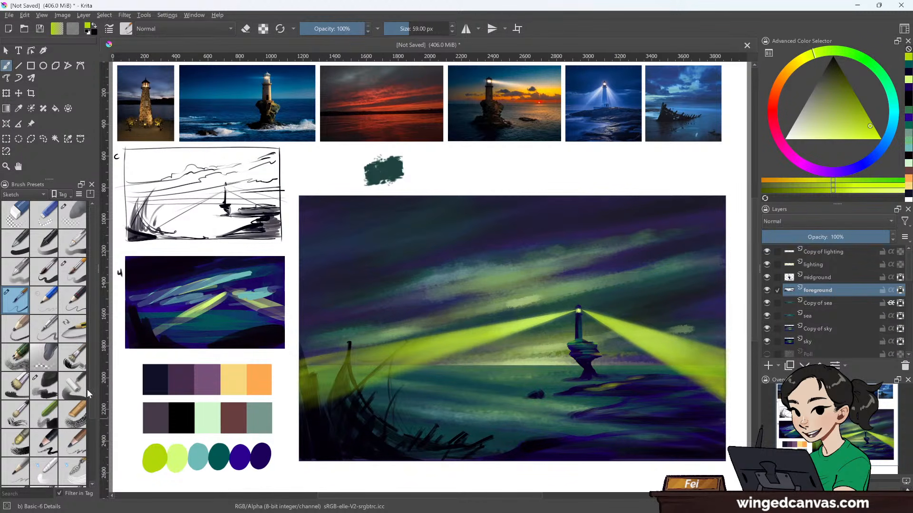
pyautogui.hotkey('ctrl', 'z')
pyautogui.hotkey('ctrl', 'z')
# - Paint textured lime green light streaks along the foreground land strips below the lighthouse with the Dry Brushing preset at 59 px
pyautogui.click(16, 415)
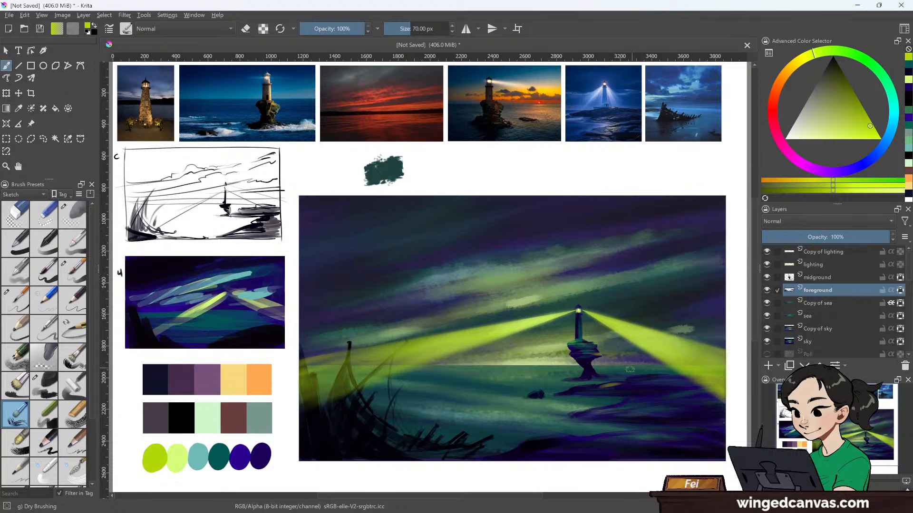
pyautogui.press('[')
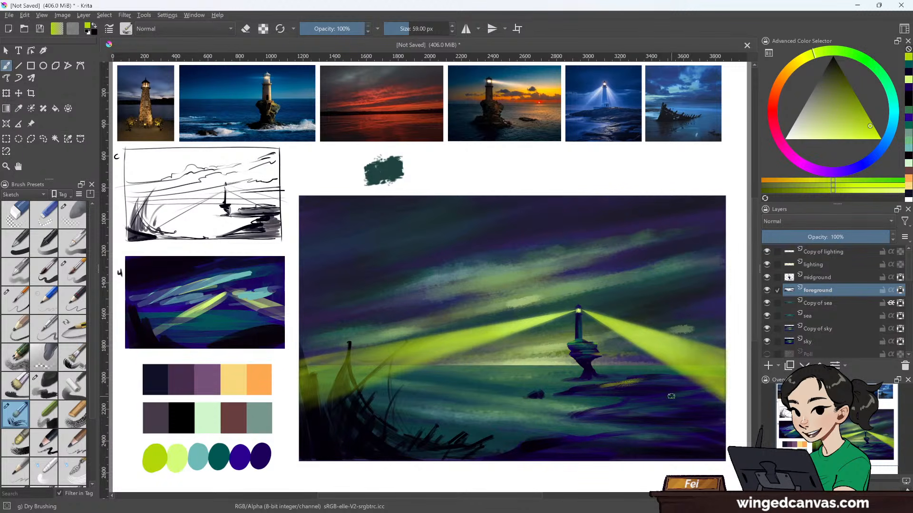
pyautogui.moveTo(657, 401); pyautogui.dragTo(612, 408)
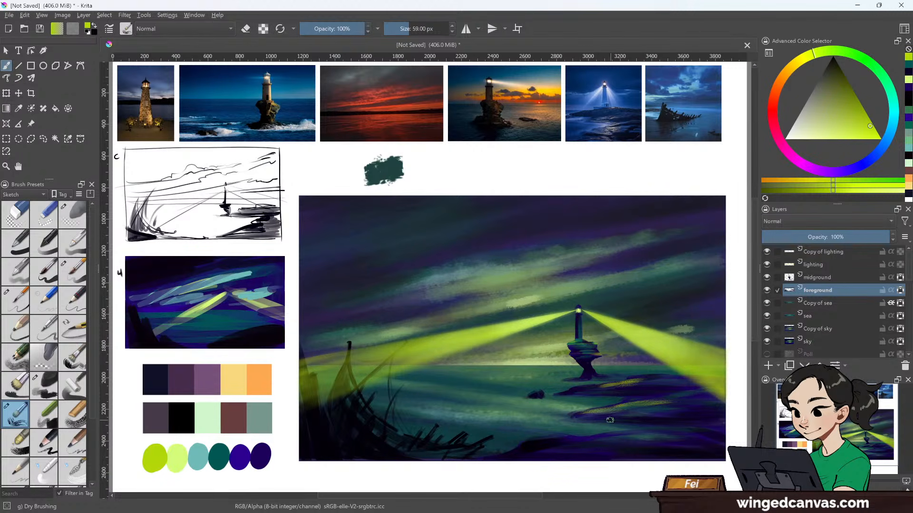
pyautogui.moveTo(610, 420)
pyautogui.mouseDown()
pyautogui.moveTo(697, 418)
pyautogui.moveTo(605, 418)
pyautogui.moveTo(697, 414)
pyautogui.moveTo(619, 417)
pyautogui.moveTo(657, 408)
pyautogui.mouseUp()
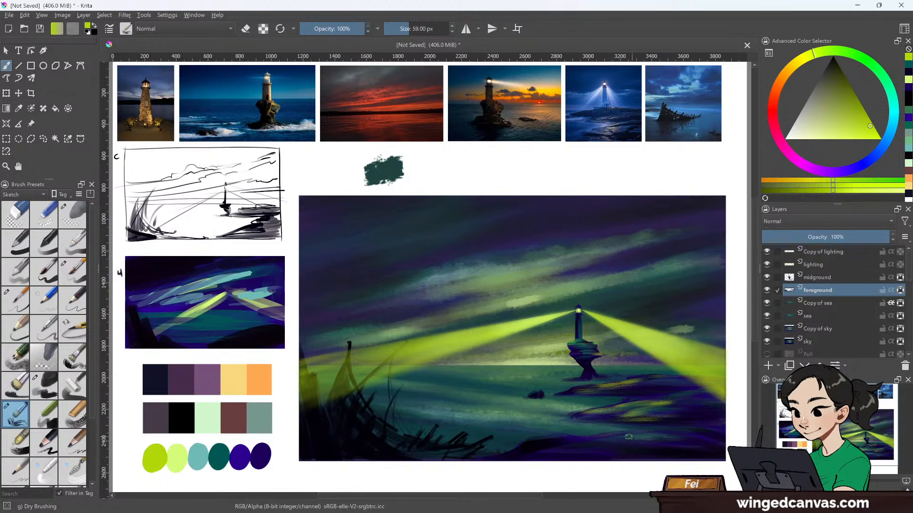
pyautogui.moveTo(643, 434); pyautogui.dragTo(713, 434)
pyautogui.moveTo(611, 440); pyautogui.dragTo(704, 439)
pyautogui.moveTo(587, 435); pyautogui.dragTo(648, 433)
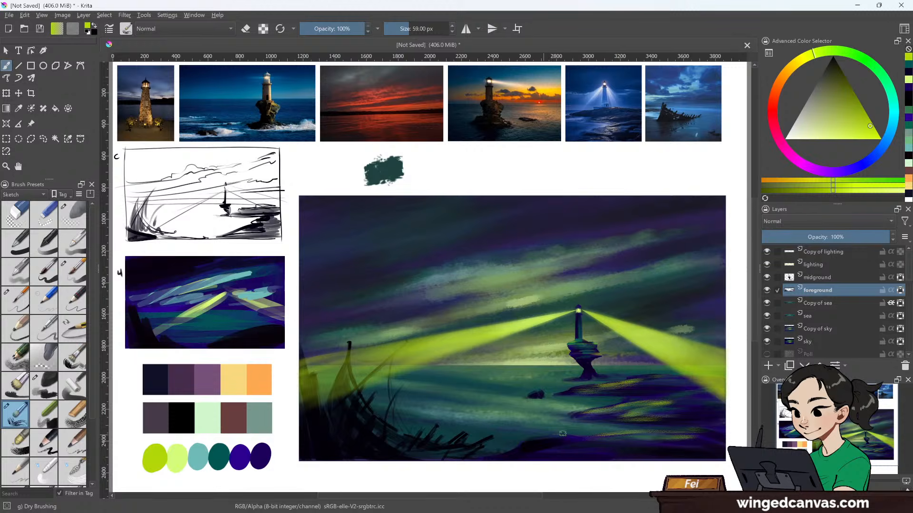
pyautogui.moveTo(540, 437); pyautogui.dragTo(628, 438)
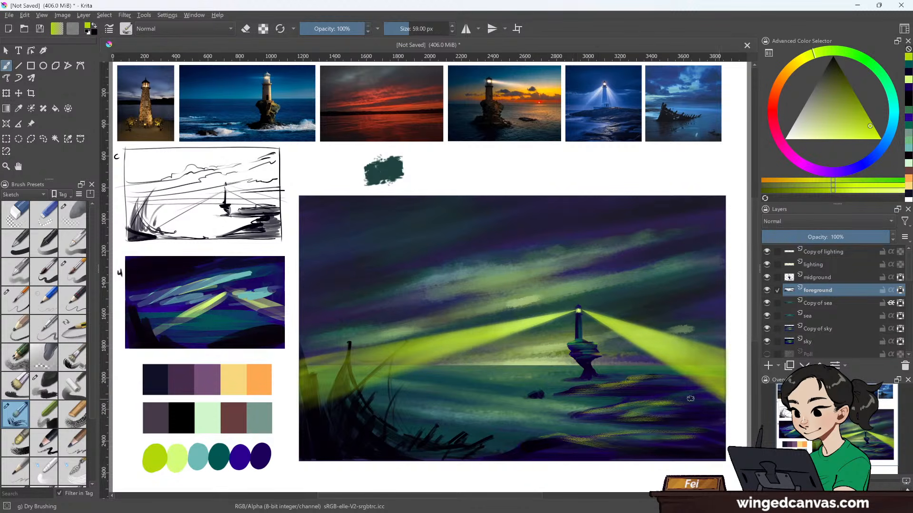
# - Try a lime green highlight on the small rock in the midground layer and undo it
pyautogui.click(831, 303)
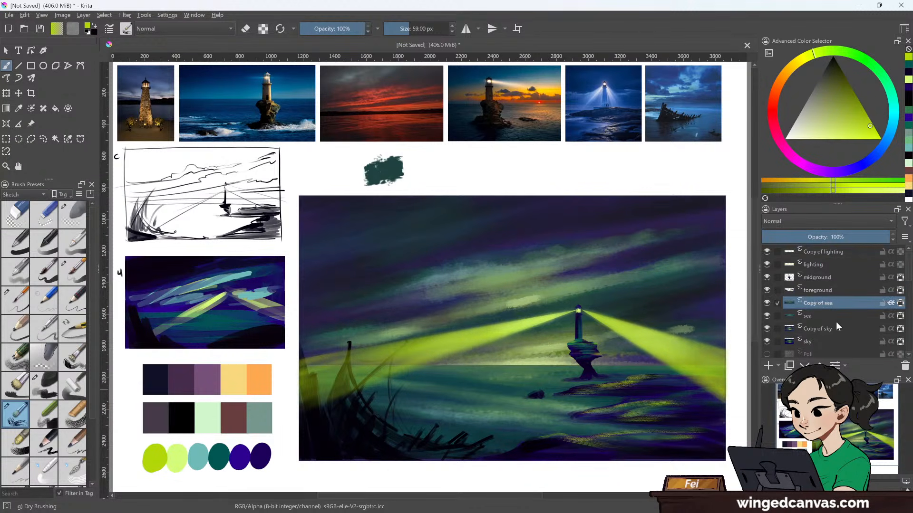
pyautogui.click(832, 278)
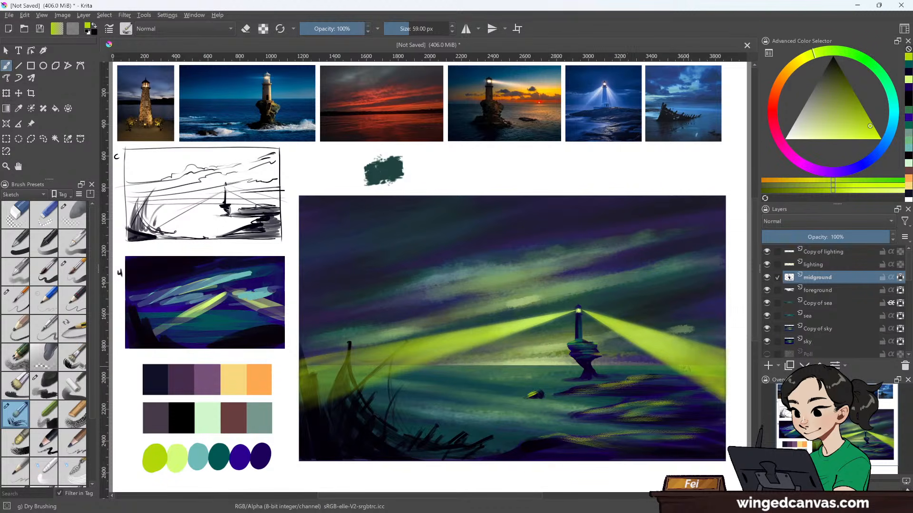
pyautogui.hotkey('ctrl', 'z')
pyautogui.hotkey('ctrl', 'z')
pyautogui.hotkey('ctrl', 'z')
pyautogui.hotkey('ctrl', 'z')
# - Try a lime green stroke along the shipwreck's mast on the foreground layer and undo it
pyautogui.click(837, 289)
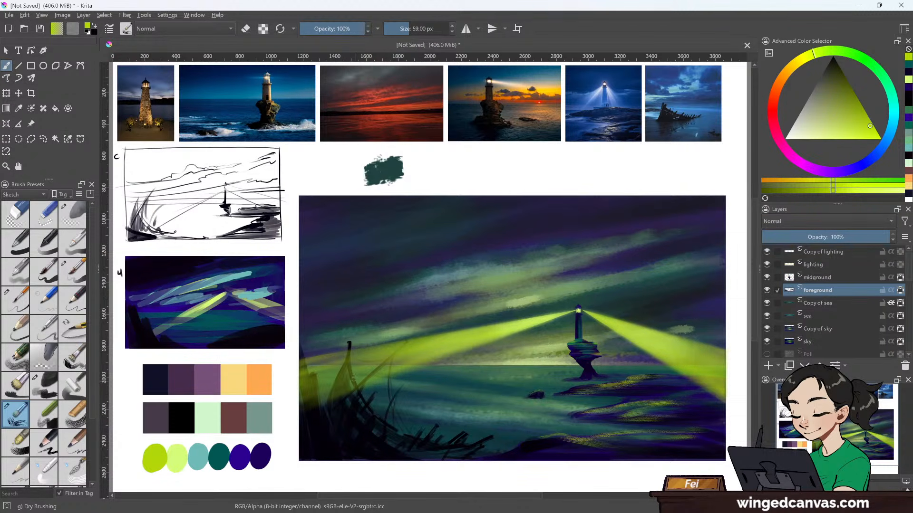
pyautogui.moveTo(349, 343); pyautogui.dragTo(349, 371)
pyautogui.hotkey('ctrl', 'z')
pyautogui.click(20, 110)
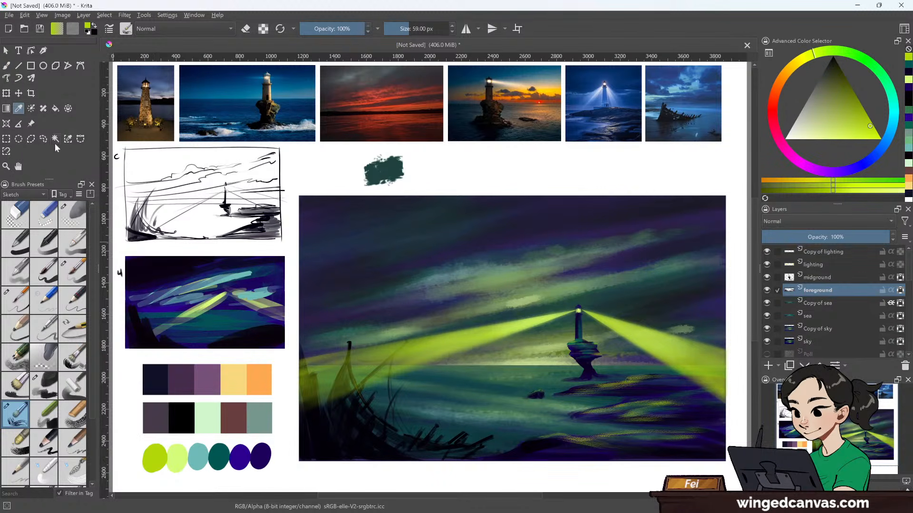
pyautogui.press('b')
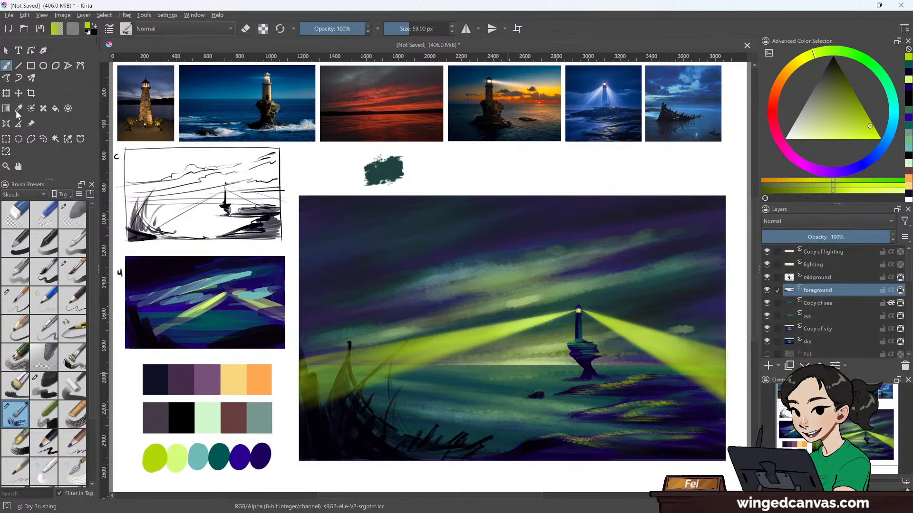
pyautogui.press(']')
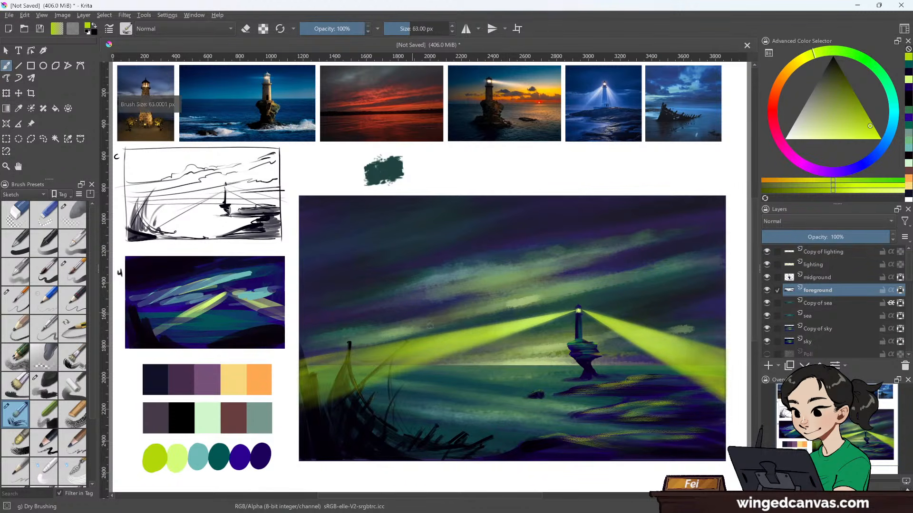
pyautogui.press(']')
pyautogui.press(']')
pyautogui.press(']')
pyautogui.press(']')
pyautogui.press(']')
pyautogui.press(']')
pyautogui.press(']')
pyautogui.press(']')
pyautogui.press(']')
pyautogui.press(']')
pyautogui.press(']')
pyautogui.press(']')
pyautogui.press(']')
pyautogui.press(']')
pyautogui.press(']')
pyautogui.press(']')
pyautogui.press(']')
pyautogui.press(']')
pyautogui.press(']')
pyautogui.click(24, 272)
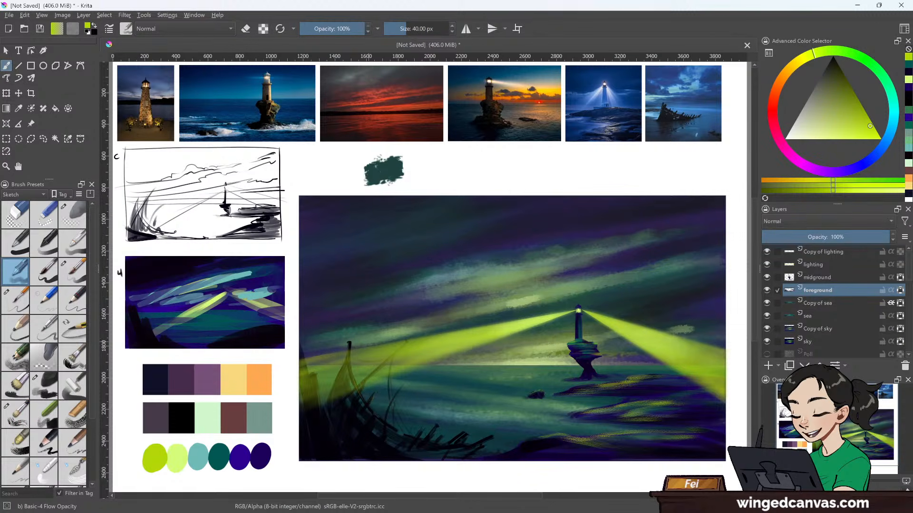
pyautogui.press(']')
pyautogui.press(']')
pyautogui.press(']')
pyautogui.press(']')
pyautogui.press(']')
pyautogui.press(']')
pyautogui.press(']')
pyautogui.press(']')
pyautogui.press(']')
pyautogui.press(']')
pyautogui.press(']')
pyautogui.press(']')
pyautogui.press(']')
pyautogui.press(']')
pyautogui.press(']')
pyautogui.press(']')
pyautogui.press(']')
pyautogui.press(']')
pyautogui.press(']')
pyautogui.press(']')
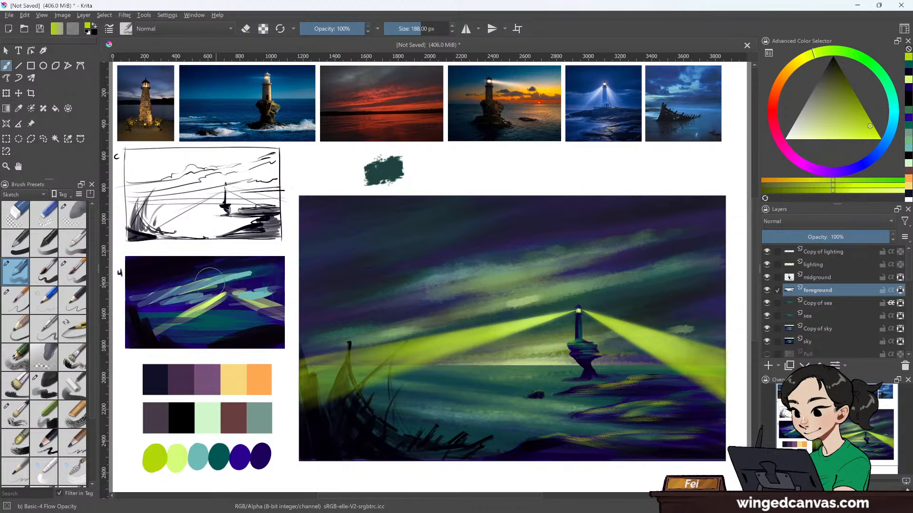
# - Fade the far end of the light beam over the shipwreck on the lighting layer with the Eraser Soft preset at 263 px
pyautogui.click(73, 214)
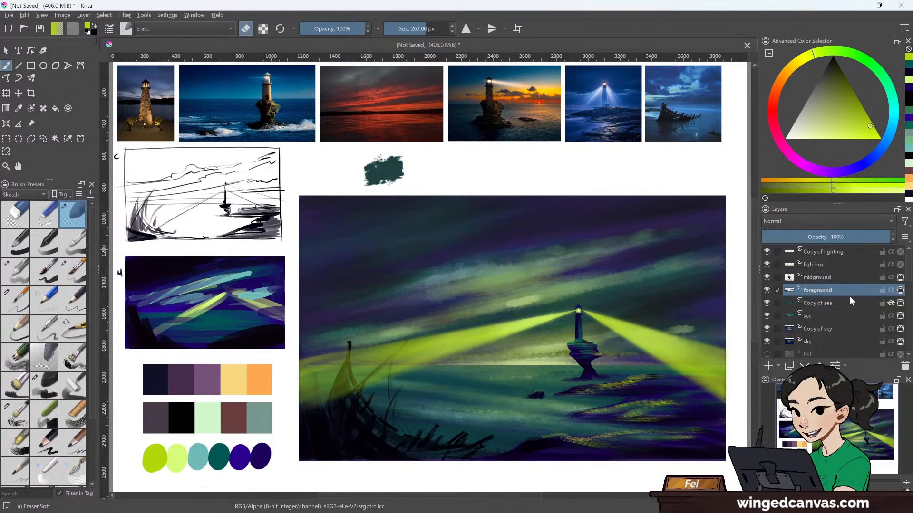
pyautogui.click(846, 264)
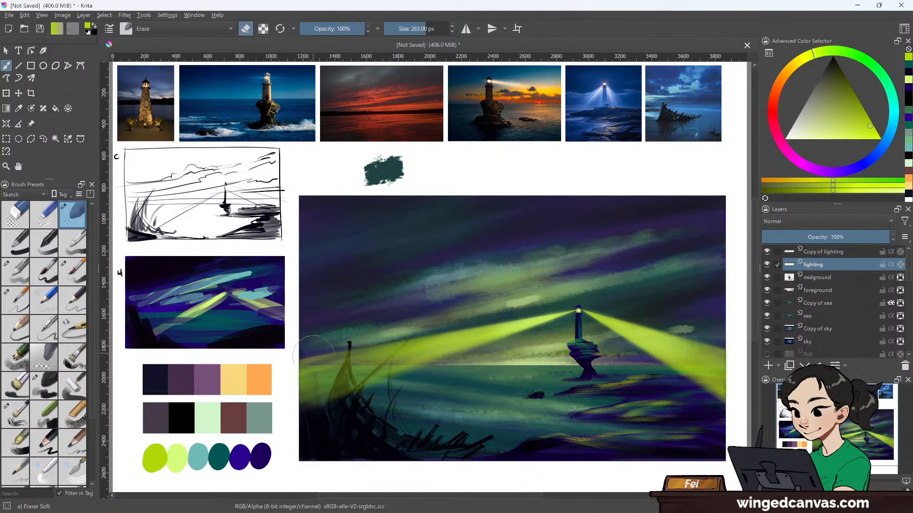
pyautogui.click(833, 250)
pyautogui.click(832, 261)
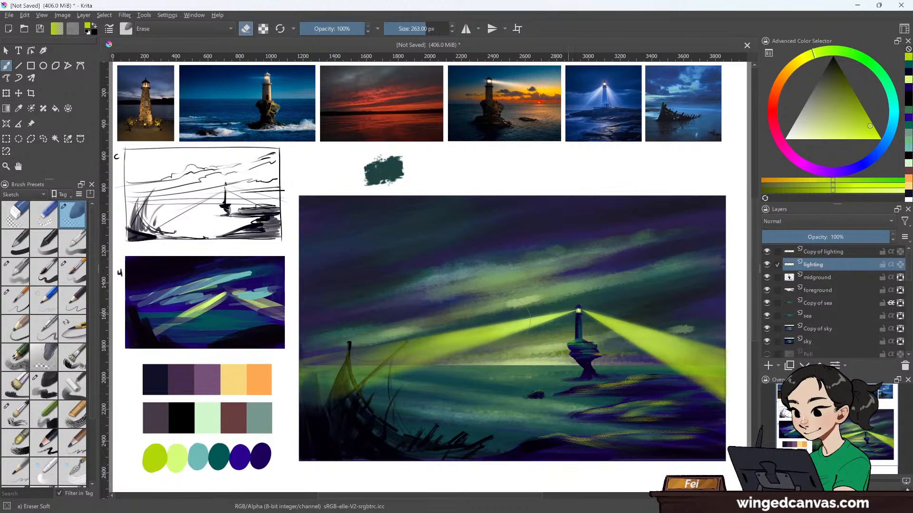
# - Soften the lighthouse's other beam, from near the lamp out to the picture's edge, on the lighting layer with the same soft eraser
pyautogui.click(849, 252)
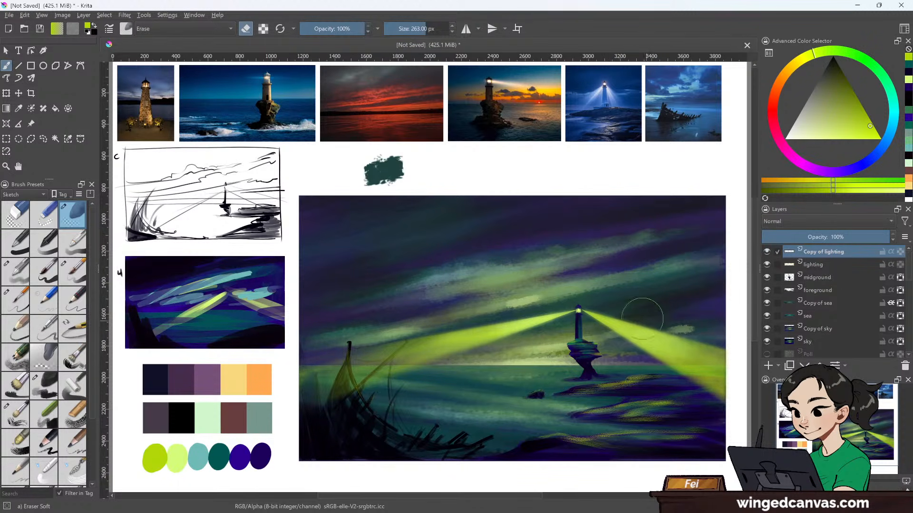
pyautogui.press('pagedown')
pyautogui.moveTo(618, 319)
pyautogui.mouseDown()
pyautogui.moveTo(750, 380)
pyautogui.moveTo(742, 381)
pyautogui.moveTo(751, 409)
pyautogui.mouseUp()
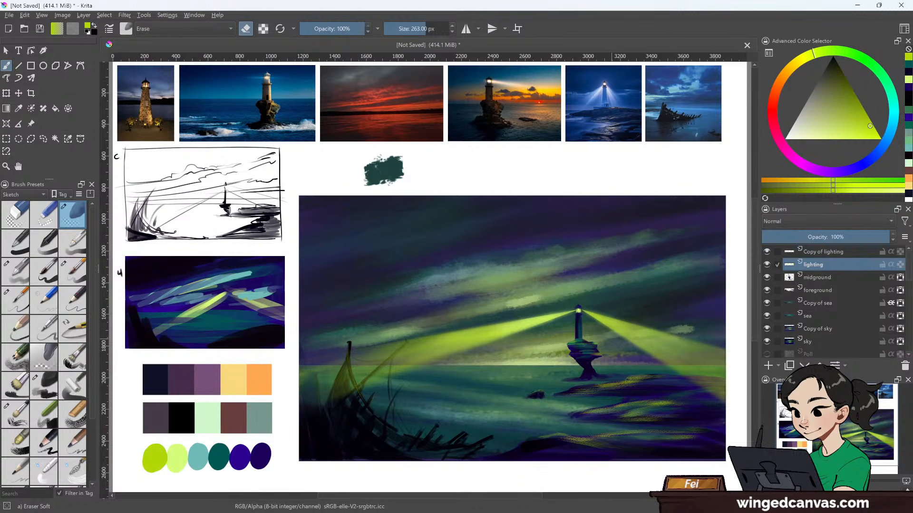
# - Erase along the cloud bands on the Copy of sky layer with the Eraser Soft preset at 165 px
pyautogui.click(828, 304)
pyautogui.click(826, 332)
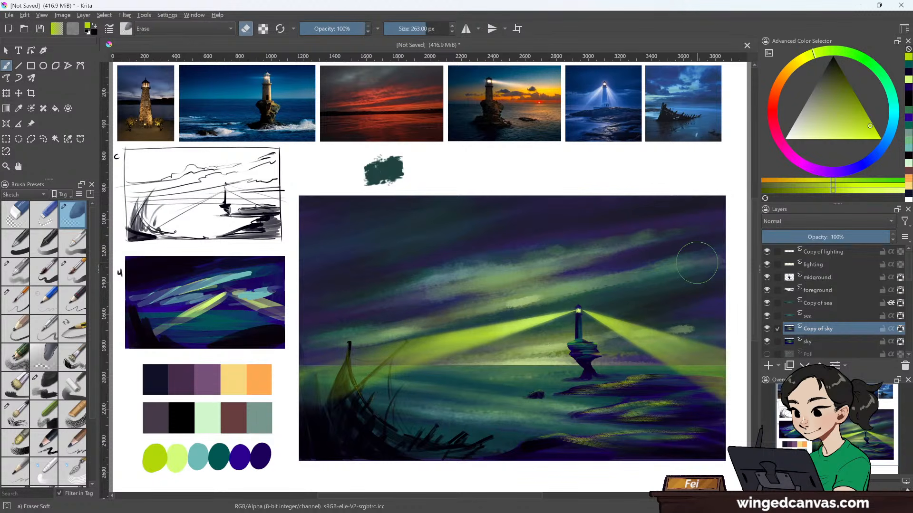
pyautogui.press('p')
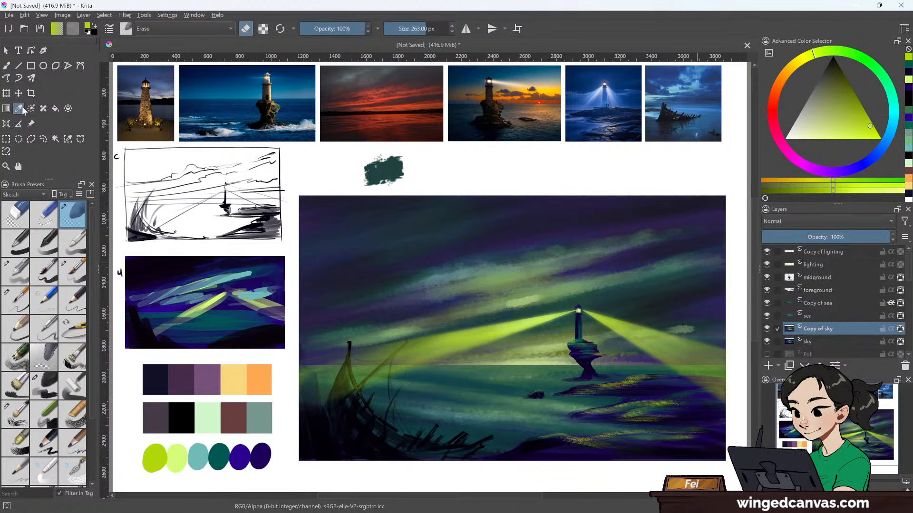
pyautogui.click(219, 453)
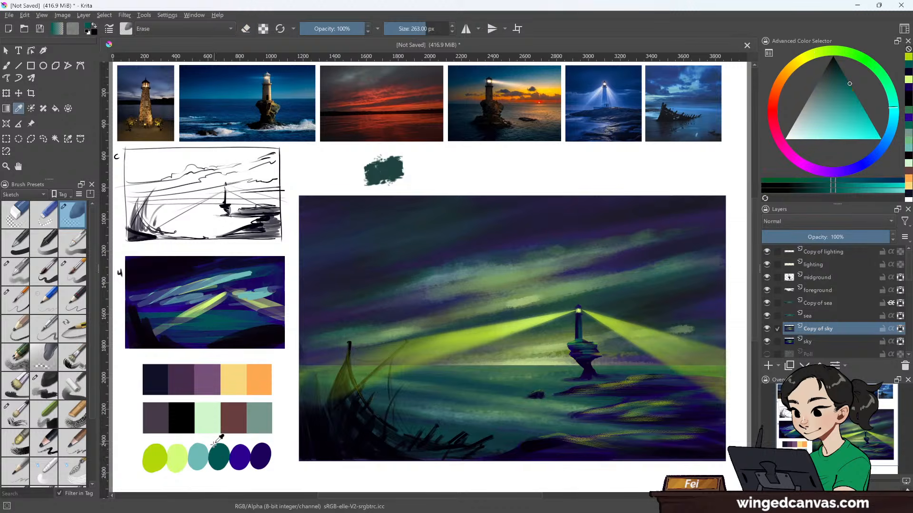
pyautogui.click(7, 66)
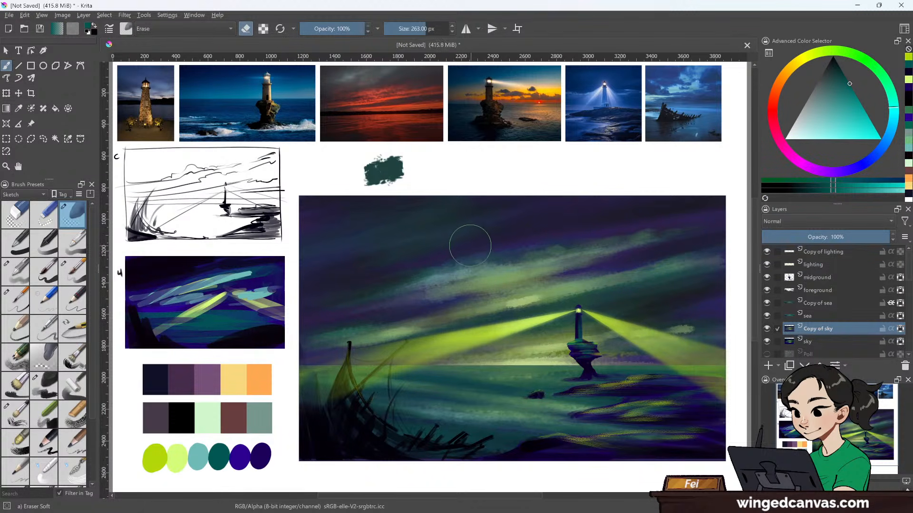
pyautogui.press(']')
pyautogui.press(']')
pyautogui.press(']')
pyautogui.press(']')
pyautogui.press('[')
pyautogui.press('[')
pyautogui.press('[')
pyautogui.press('[')
pyautogui.press('[')
pyautogui.press('[')
pyautogui.press('[')
pyautogui.press('[')
pyautogui.press('[')
pyautogui.press('[')
pyautogui.press('[')
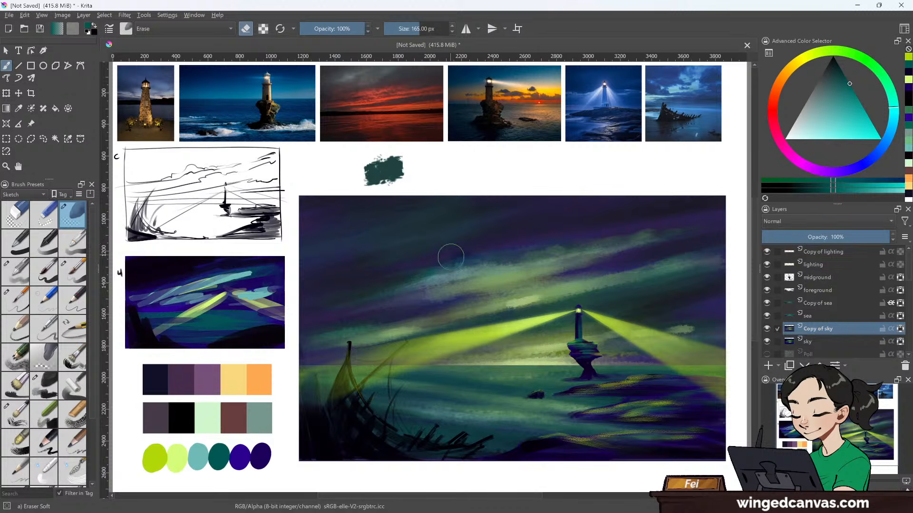
pyautogui.moveTo(452, 259)
pyautogui.mouseDown()
pyautogui.moveTo(501, 257)
pyautogui.moveTo(504, 249)
pyautogui.moveTo(603, 233)
pyautogui.moveTo(585, 232)
pyautogui.moveTo(733, 219)
pyautogui.mouseUp()
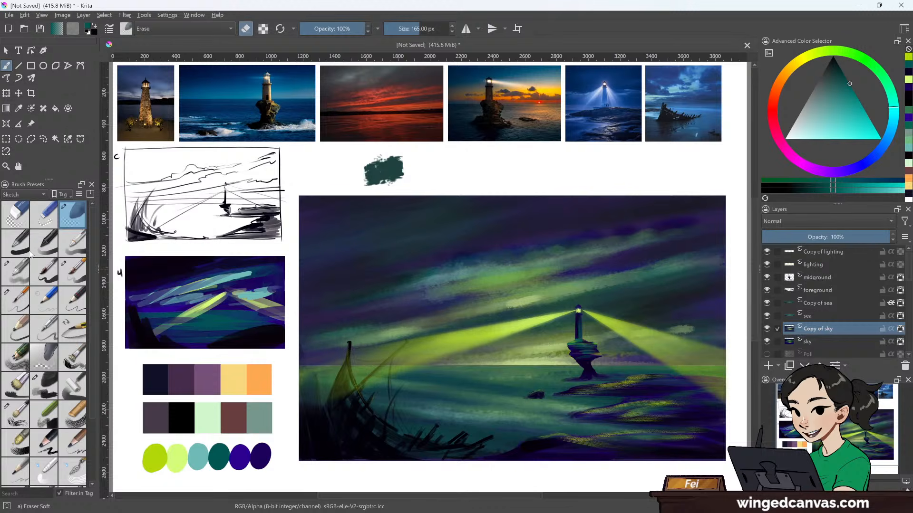
# - Paint broad diagonal streaks in the palette's blue-violet across the Copy of sky layer with the Charcoal Rock Soft preset at 281 px
pyautogui.click(54, 395)
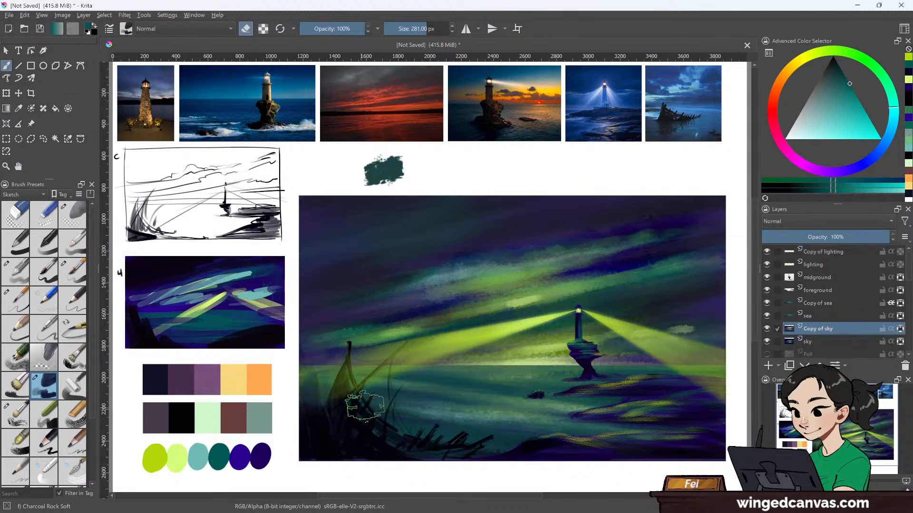
pyautogui.click(19, 108)
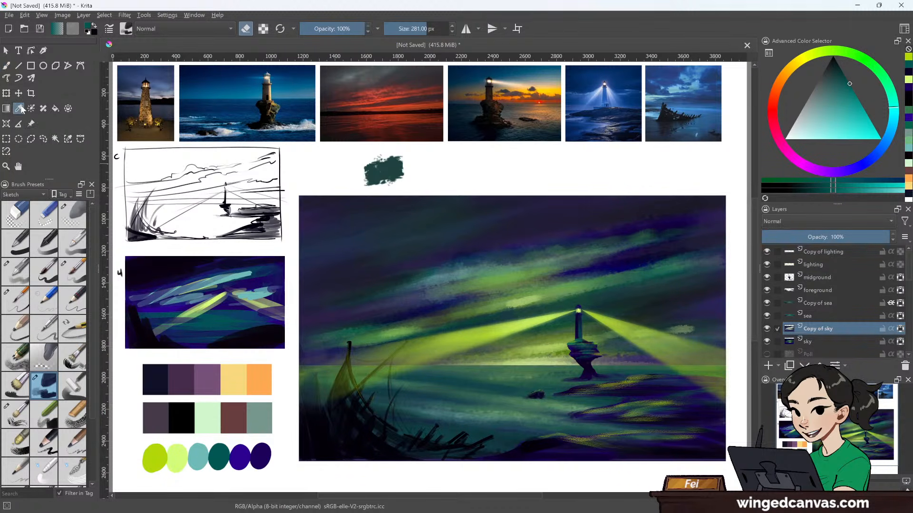
pyautogui.click(240, 454)
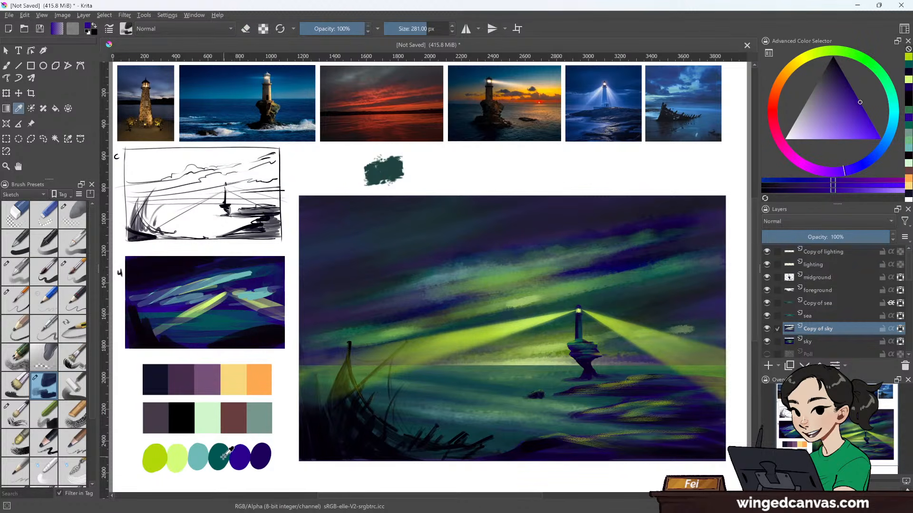
pyautogui.click(6, 66)
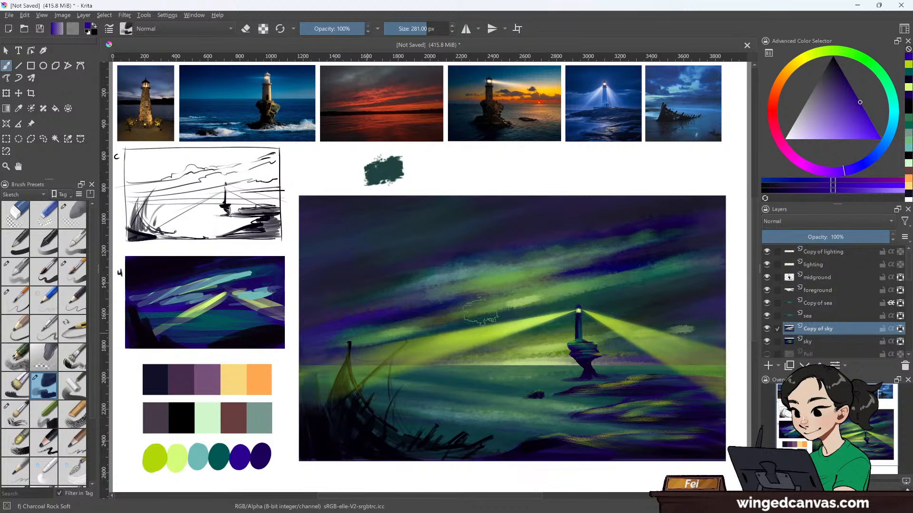
pyautogui.moveTo(301, 306); pyautogui.dragTo(485, 267)
pyautogui.moveTo(313, 287)
pyautogui.mouseDown()
pyautogui.moveTo(503, 242)
pyautogui.moveTo(664, 222)
pyautogui.mouseUp()
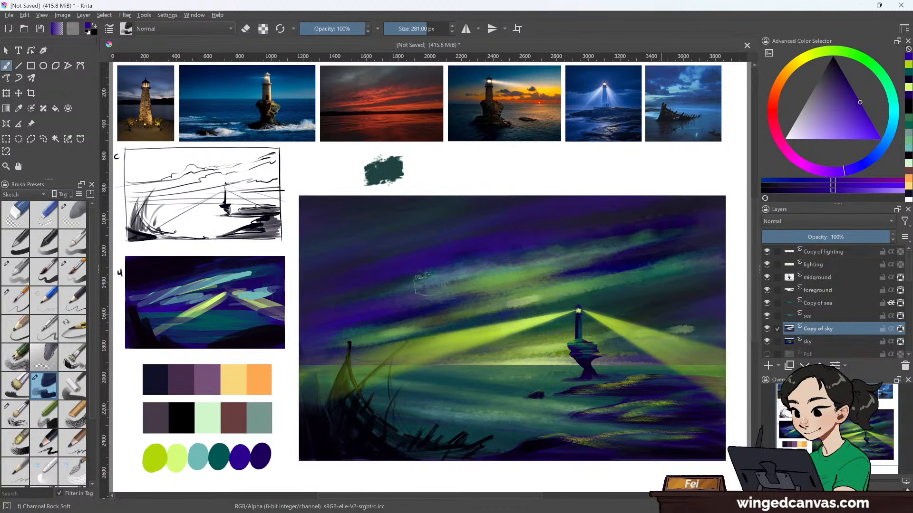
pyautogui.moveTo(420, 300); pyautogui.dragTo(618, 260)
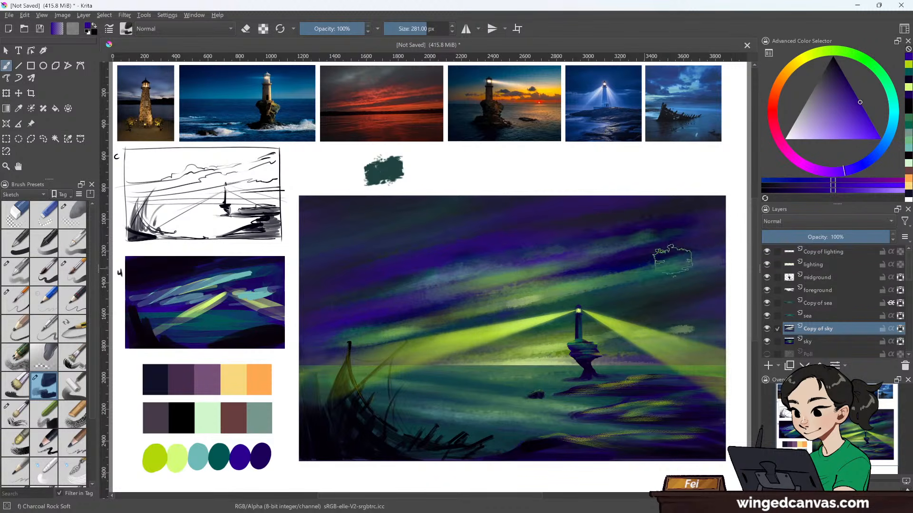
# - Blend the palette's dark teal into the cloud bands on the Copy of sky layer with the Charcoal Rock Soft preset at 281 px
pyautogui.scroll(-2, 542, 309)
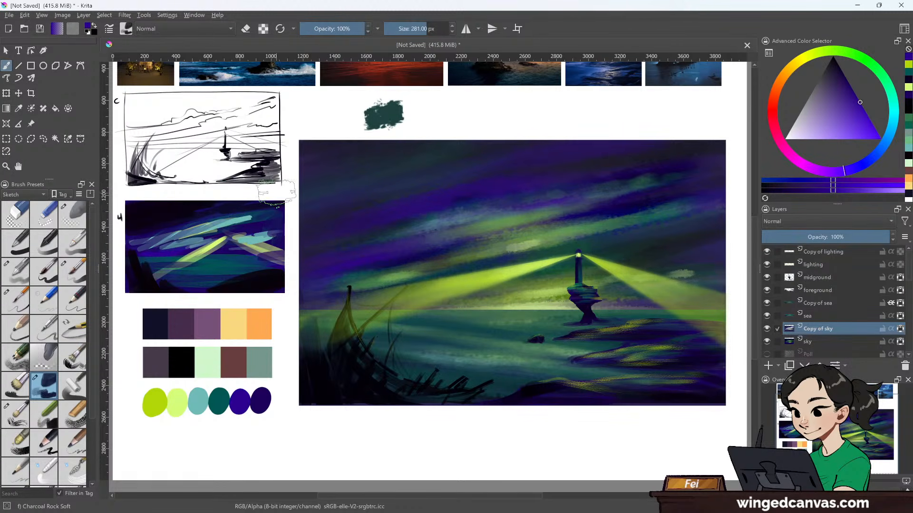
pyautogui.click(18, 108)
pyautogui.click(220, 399)
pyautogui.click(9, 64)
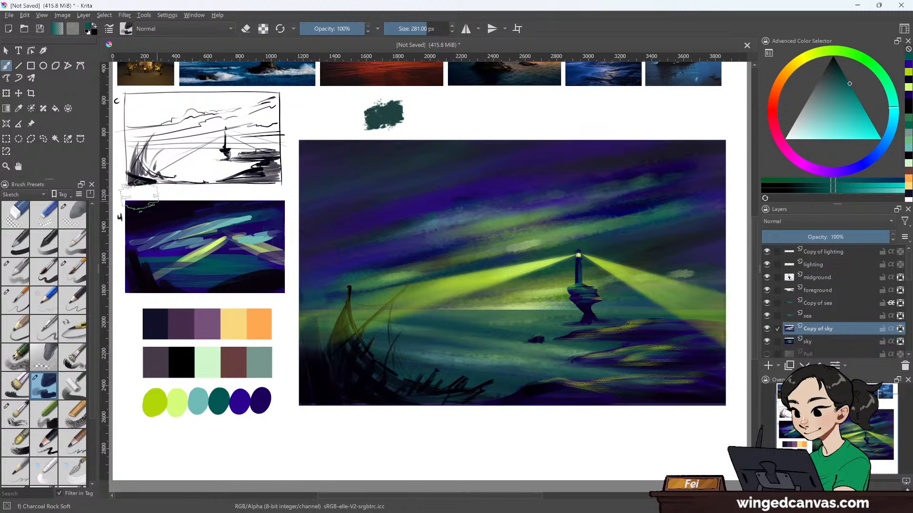
pyautogui.press('p')
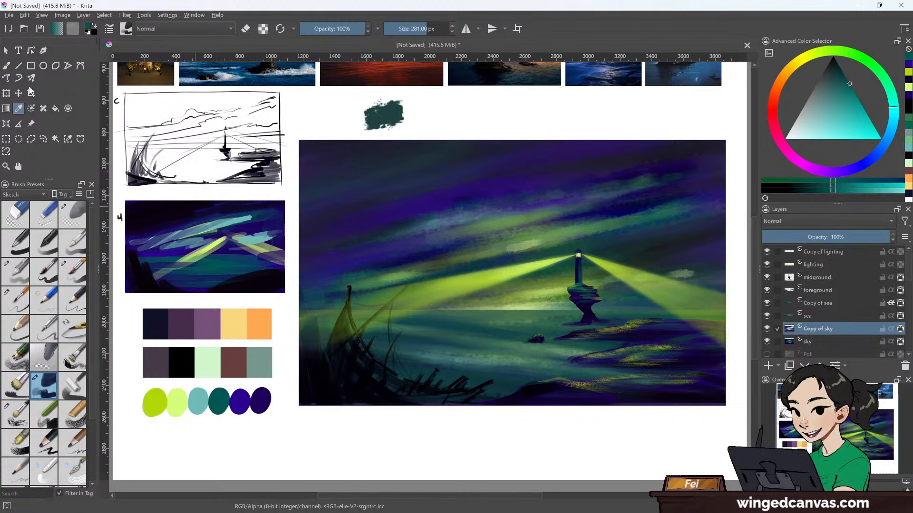
pyautogui.click(6, 66)
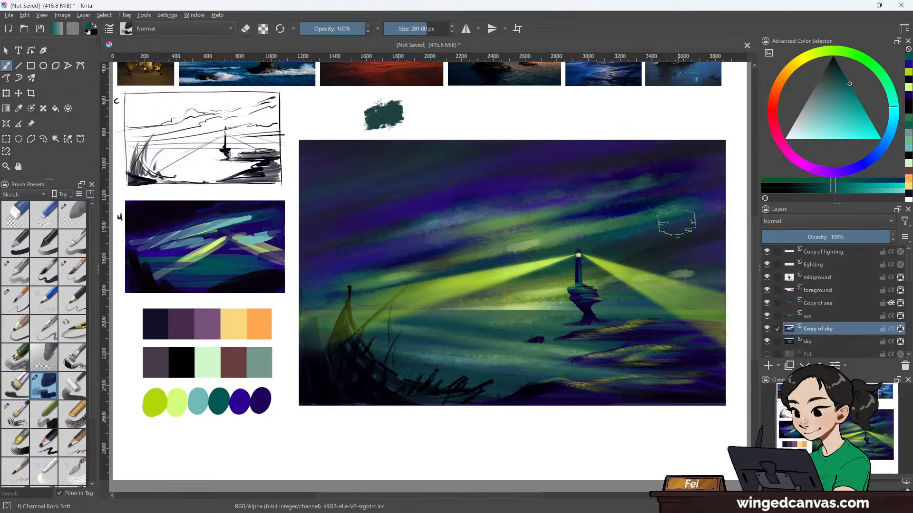
# - Sample the muted green from the cloud band above the lighthouse and brush it into the Copy of sky layer
pyautogui.press('p')
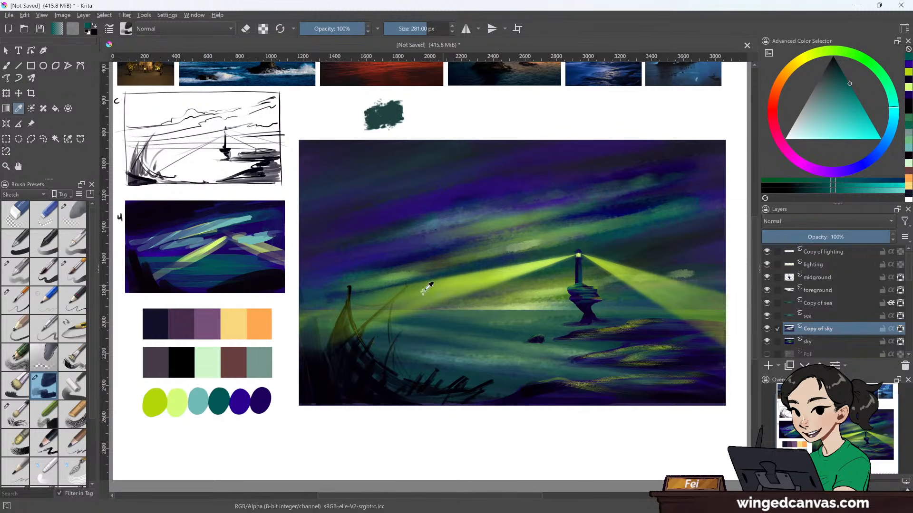
pyautogui.click(531, 222)
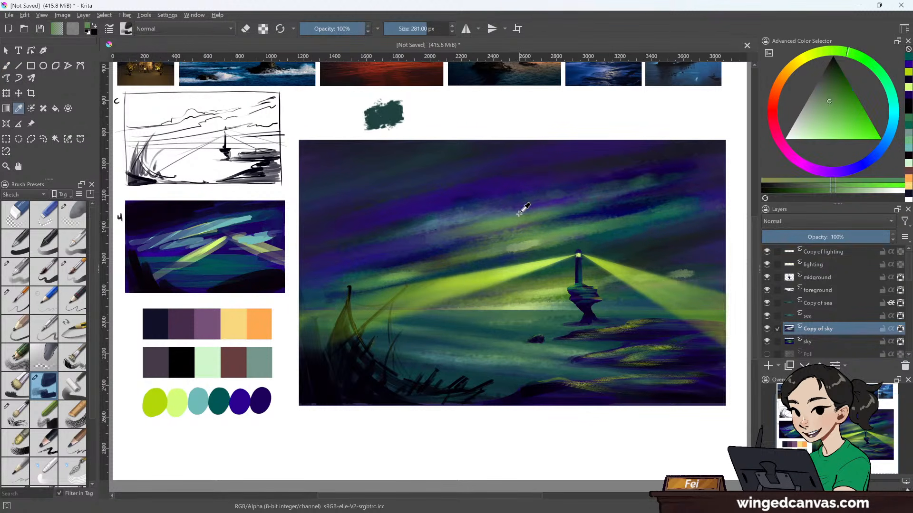
pyautogui.press('b')
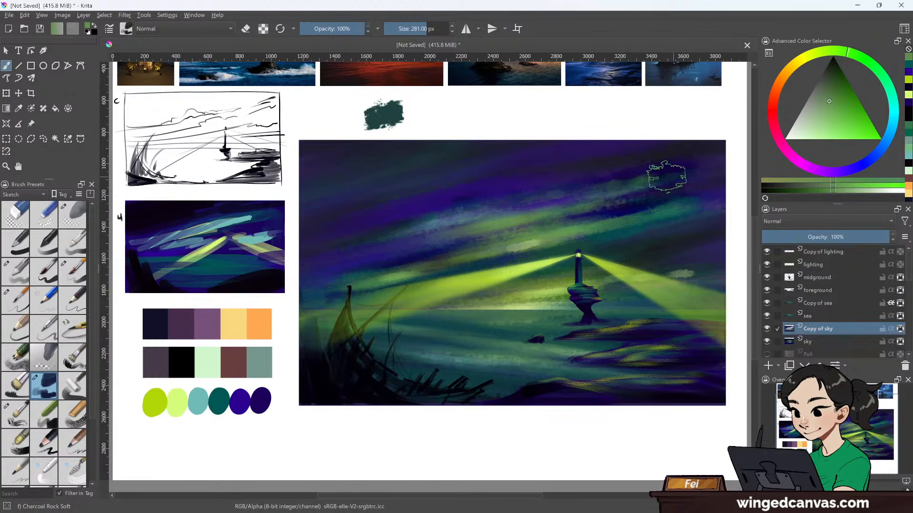
# - Make the sky layer active and hide the Copy of sky layer after comparing the sky with and without it
pyautogui.click(824, 342)
pyautogui.click(767, 328)
pyautogui.click(767, 329)
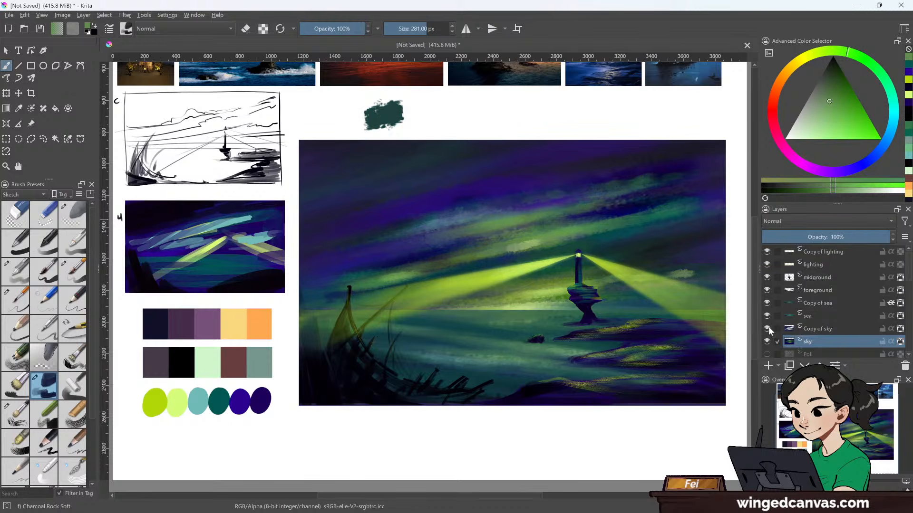
pyautogui.click(767, 328)
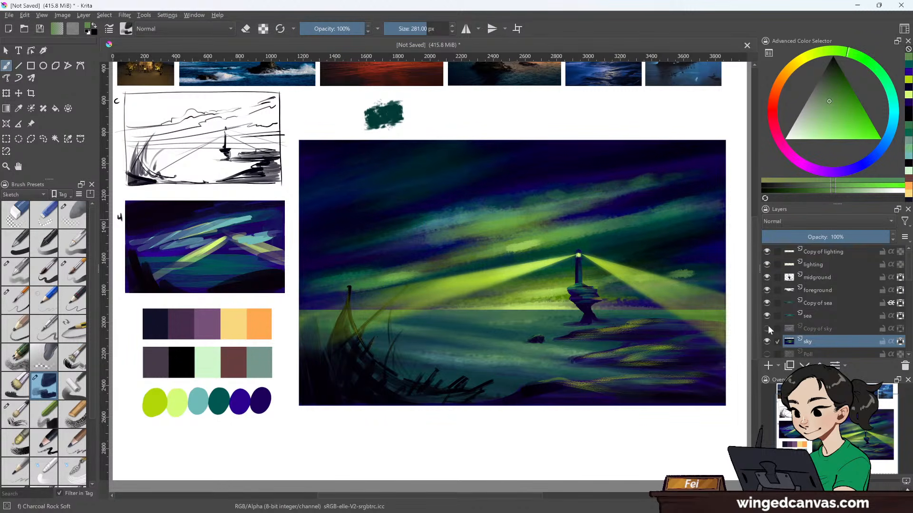
pyautogui.click(769, 326)
pyautogui.click(768, 326)
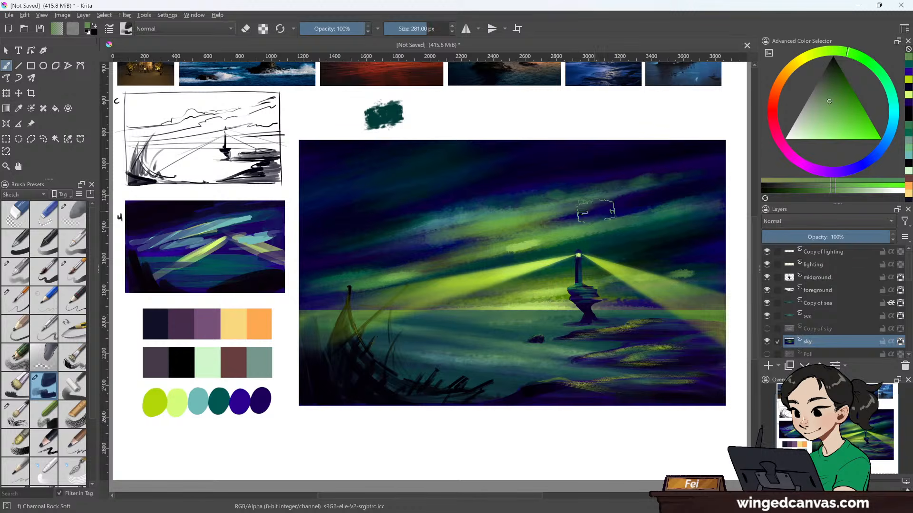
# - Paint muted dark purple clouds, mixed from the palette's blue-violet, along the upper sky on the sky layer with Charcoal Rock Soft at 281 px
pyautogui.moveTo(591, 220); pyautogui.dragTo(599, 276)
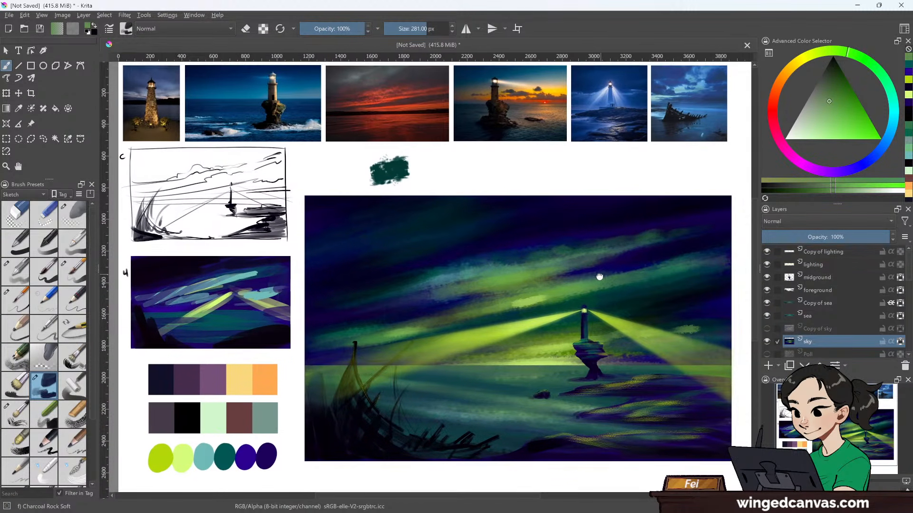
pyautogui.click(19, 107)
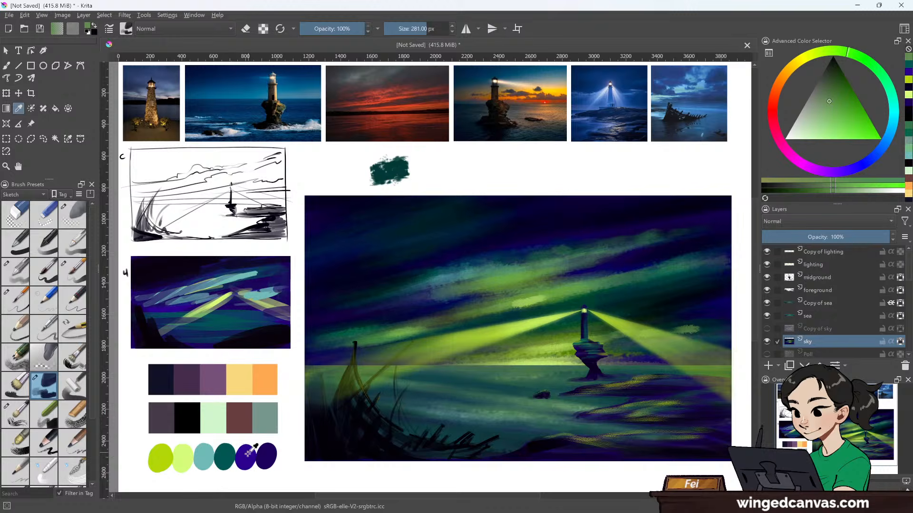
pyautogui.click(245, 455)
pyautogui.moveTo(836, 105); pyautogui.dragTo(835, 92)
pyautogui.press('b')
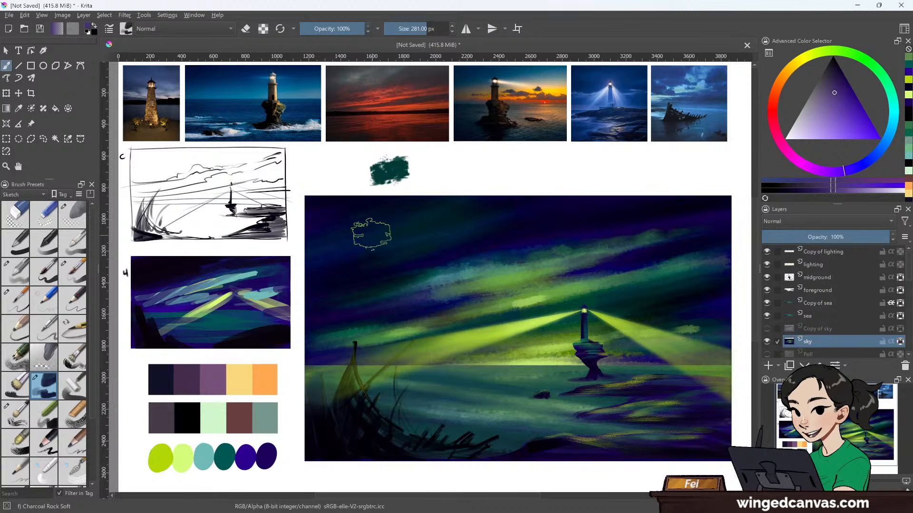
pyautogui.moveTo(339, 245)
pyautogui.mouseDown()
pyautogui.moveTo(378, 249)
pyautogui.moveTo(355, 228)
pyautogui.moveTo(413, 234)
pyautogui.moveTo(370, 223)
pyautogui.moveTo(453, 223)
pyautogui.moveTo(365, 220)
pyautogui.moveTo(444, 234)
pyautogui.moveTo(445, 217)
pyautogui.moveTo(397, 213)
pyautogui.moveTo(440, 214)
pyautogui.moveTo(481, 197)
pyautogui.mouseUp()
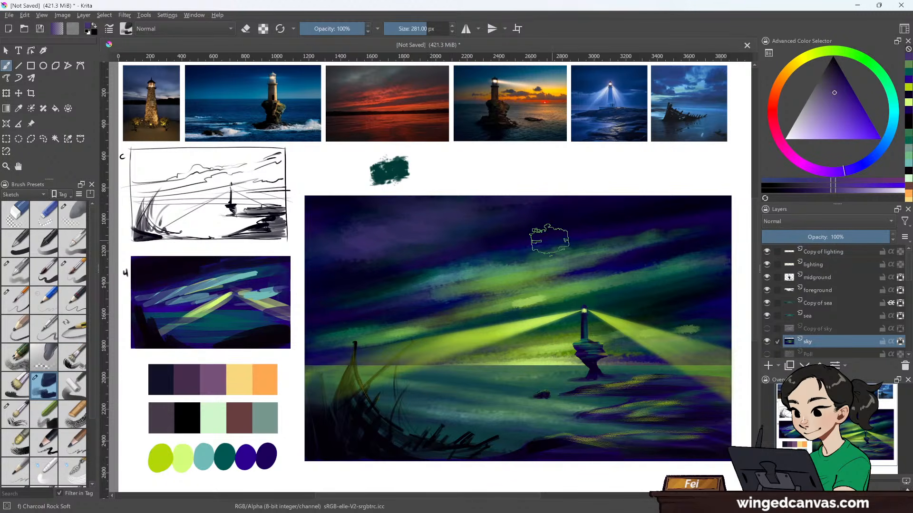
pyautogui.moveTo(532, 225); pyautogui.dragTo(630, 201)
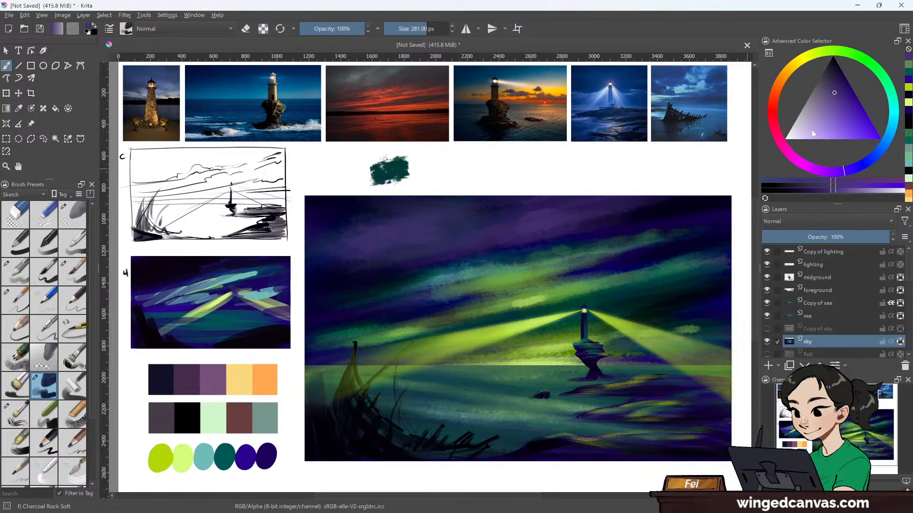
# - Mix a lighter muted violet and brush it into the upper clouds on the sky layer, reducing Charcoal Rock Soft to 110 px
pyautogui.click(820, 104)
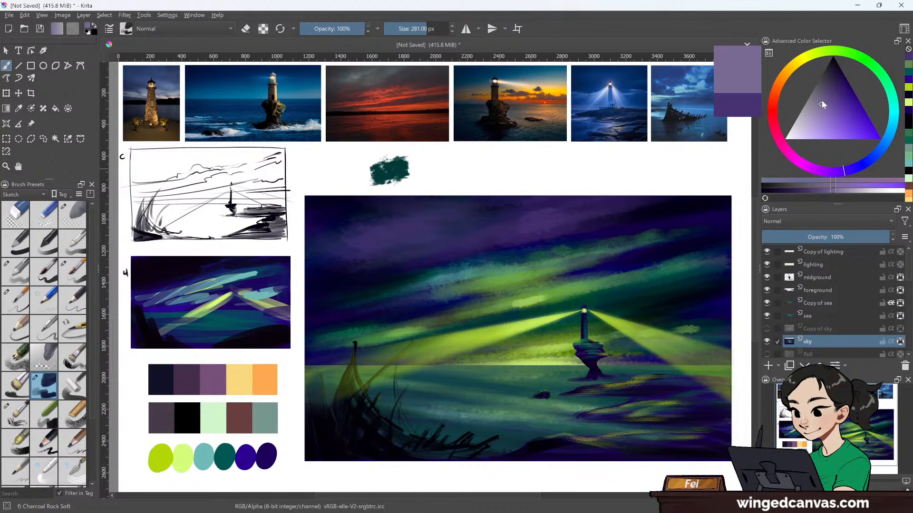
pyautogui.click(831, 104)
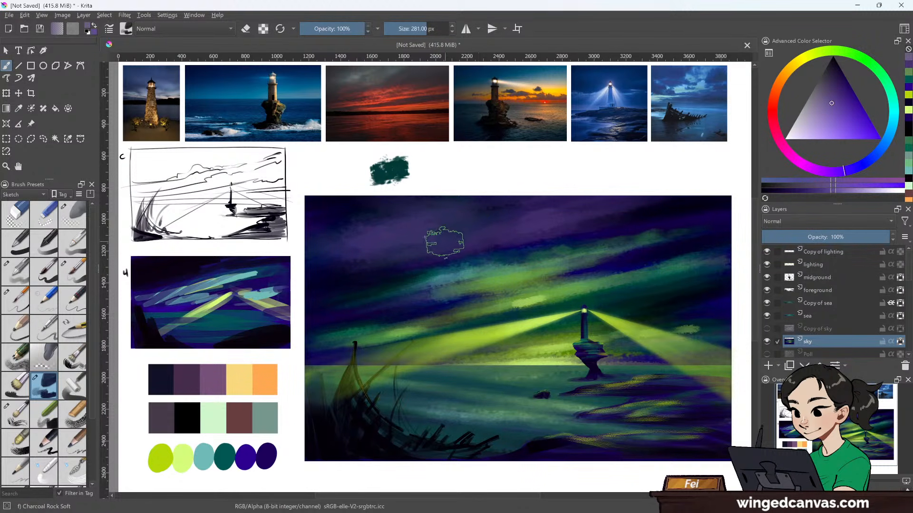
pyautogui.press('[')
pyautogui.press('[')
pyautogui.press('[')
pyautogui.press('[')
pyautogui.press('[')
pyautogui.press('[')
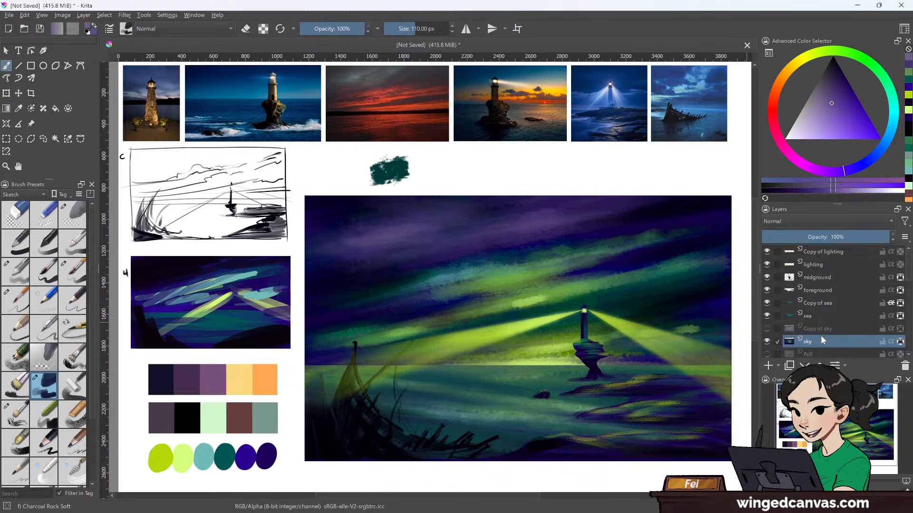
# - Move the foreground layer above the lighting layer and make the Copy of sea layer active
pyautogui.moveTo(827, 290); pyautogui.dragTo(831, 251)
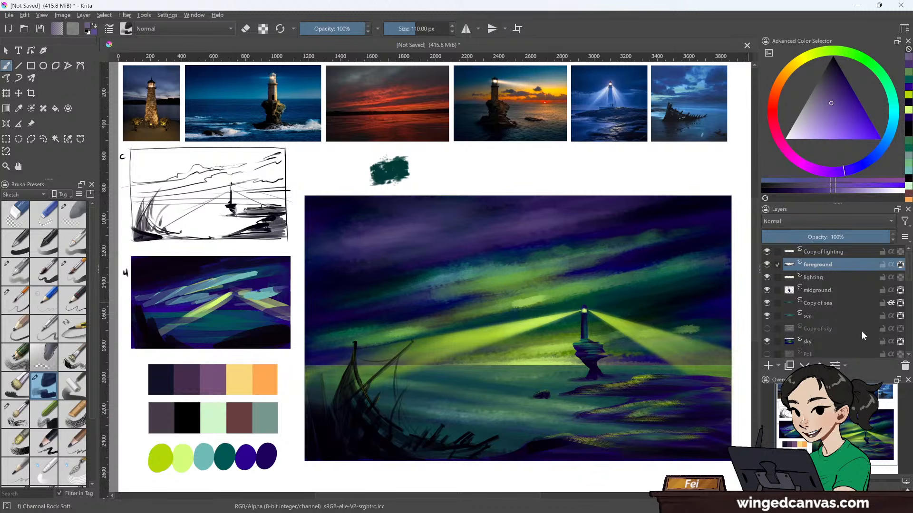
pyautogui.moveTo(909, 266); pyautogui.dragTo(909, 276)
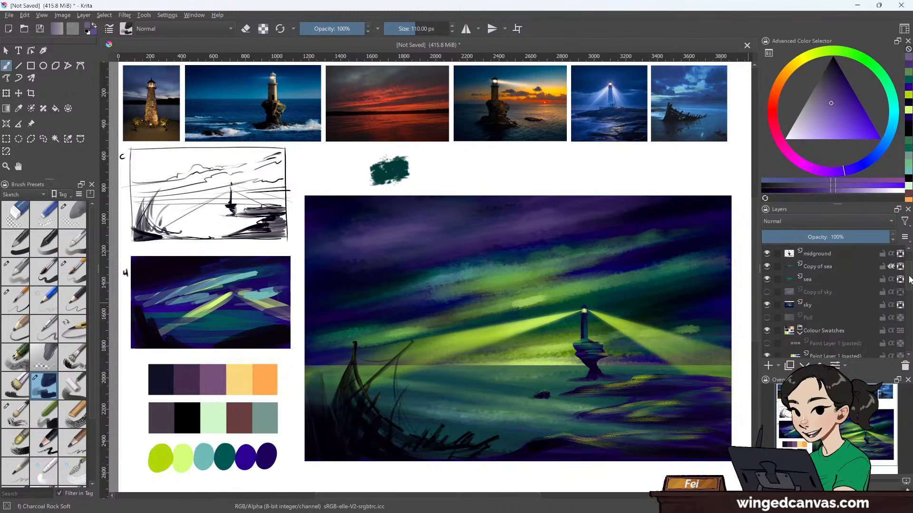
pyautogui.click(829, 281)
pyautogui.click(767, 278)
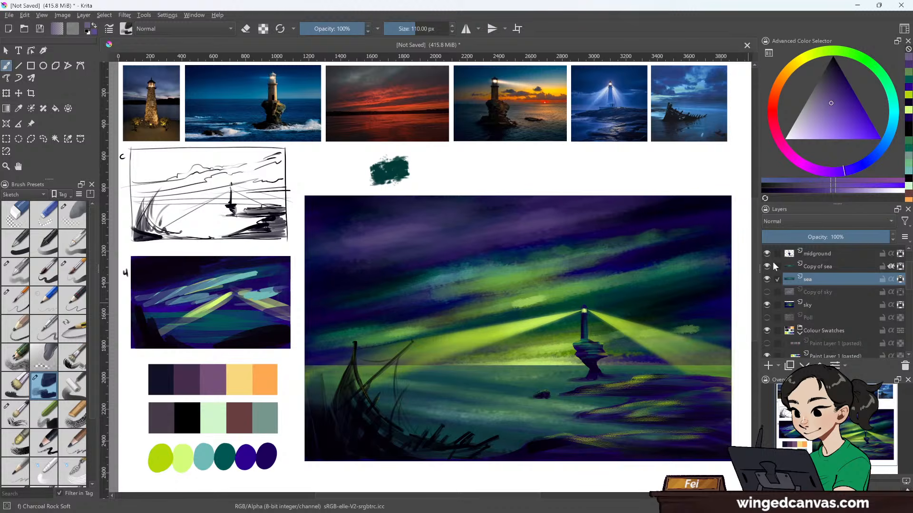
pyautogui.click(829, 269)
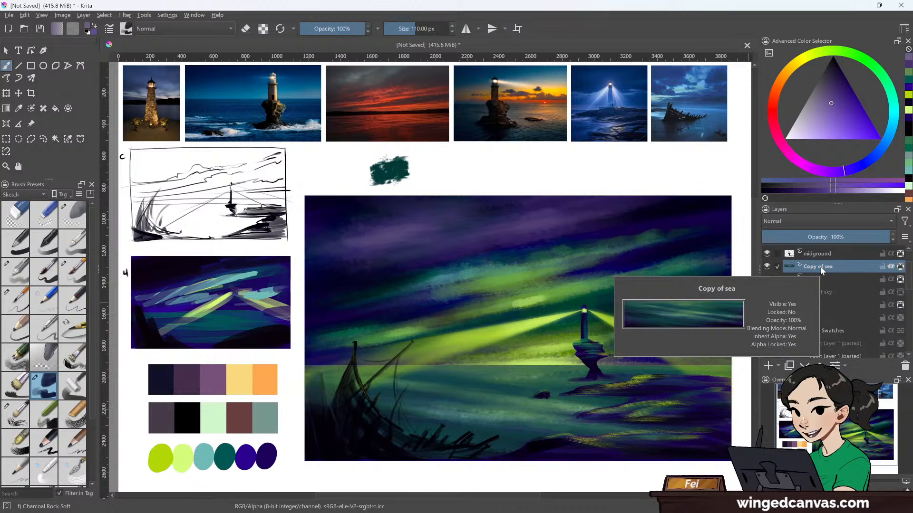
pyautogui.scroll(-3, 93, 280)
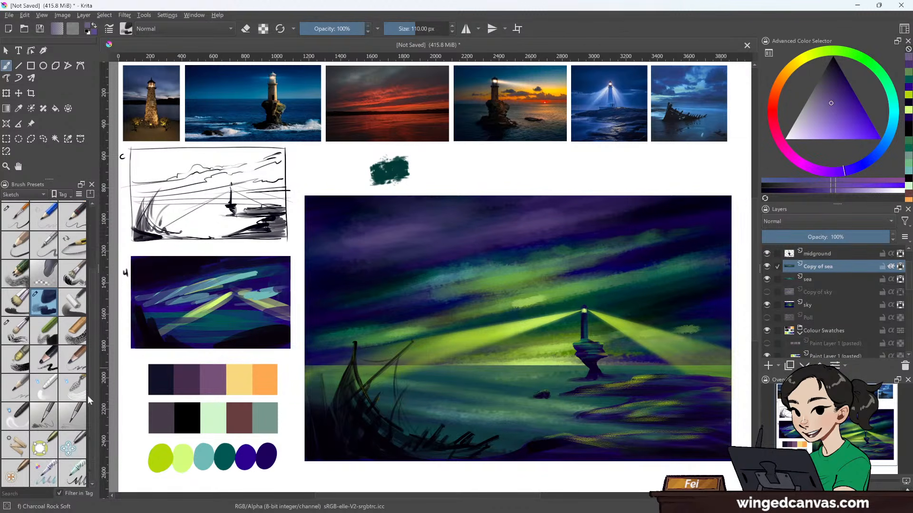
pyautogui.click(79, 443)
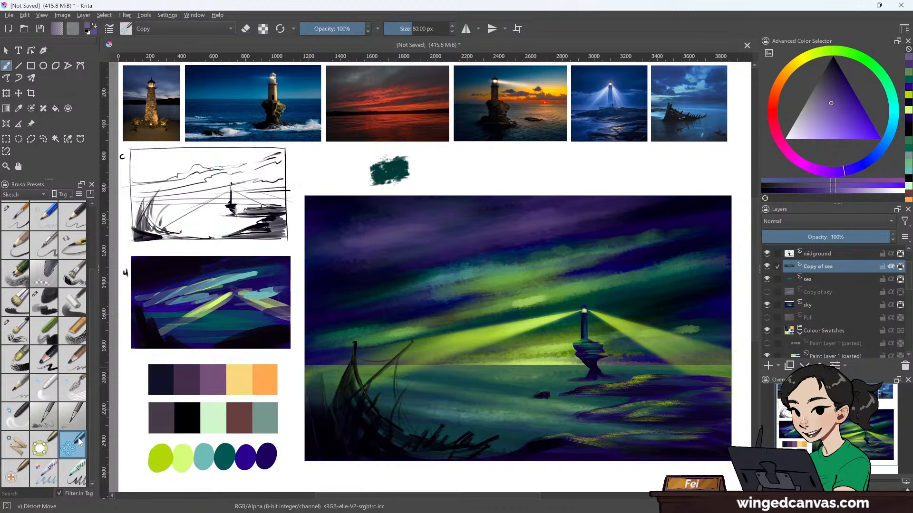
pyautogui.click(44, 446)
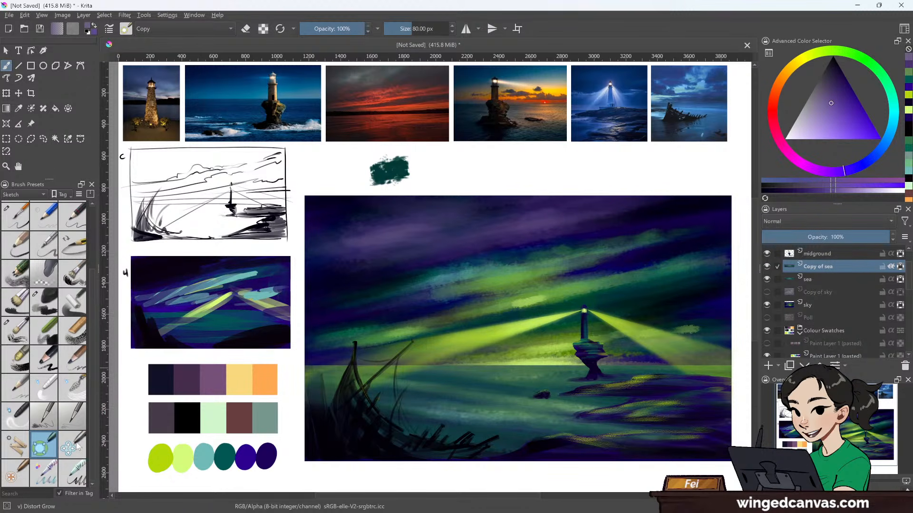
pyautogui.click(19, 474)
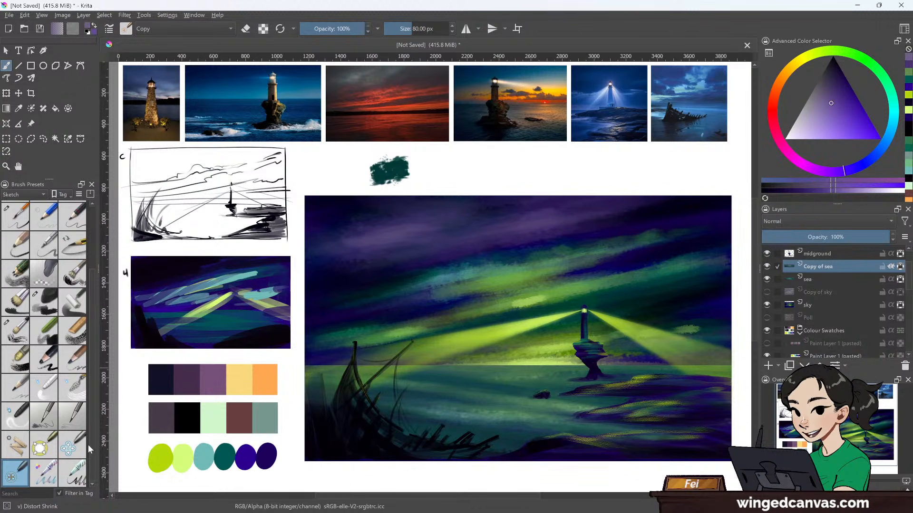
pyautogui.click(79, 444)
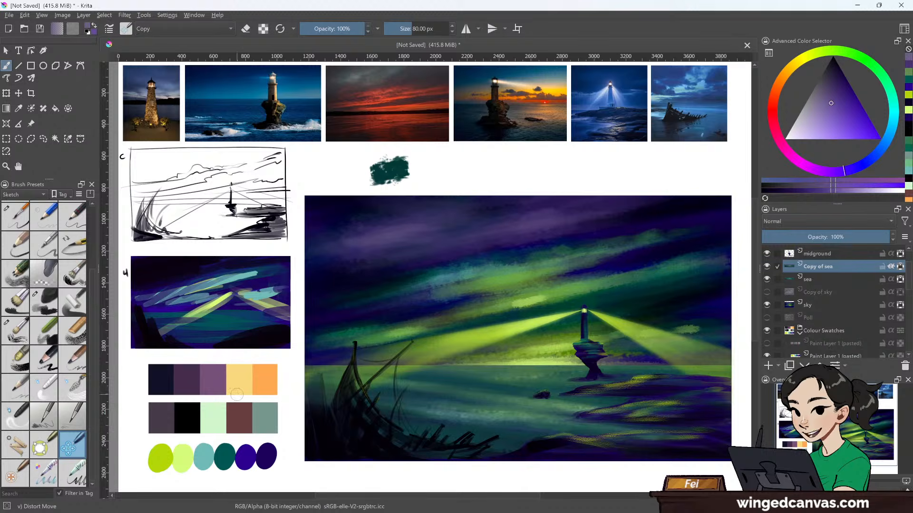
pyautogui.press('[')
# - Sample yellow-green from the light beam, add a paint layer above Copy of sea and choose the Charcoal Rock Soft preset
pyautogui.press('p')
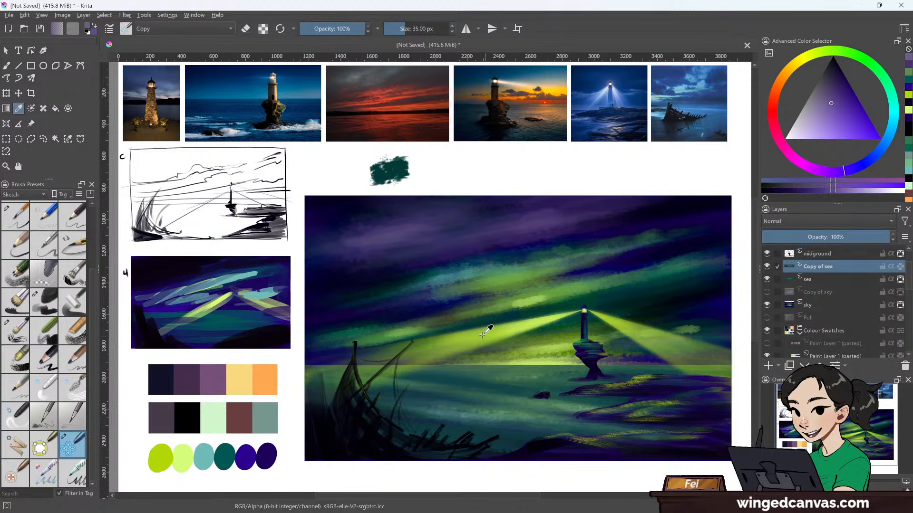
pyautogui.click(483, 334)
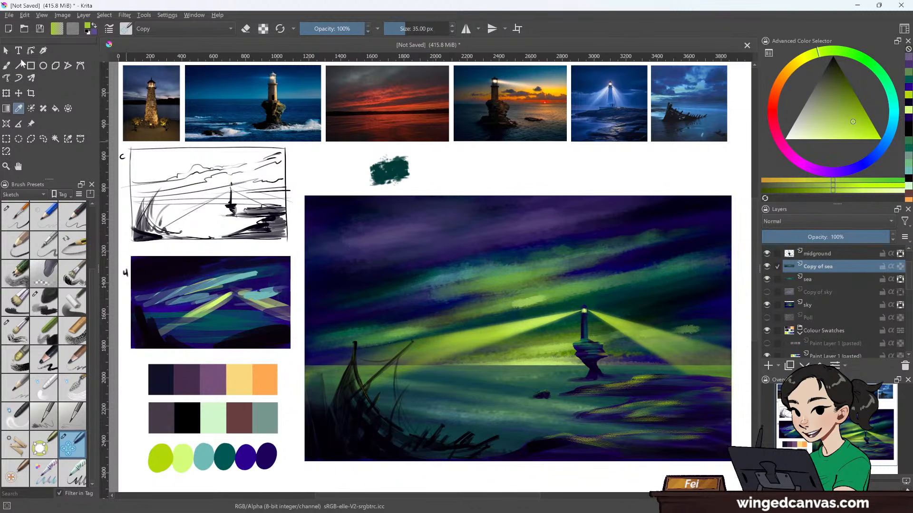
pyautogui.press('b')
pyautogui.click(768, 365)
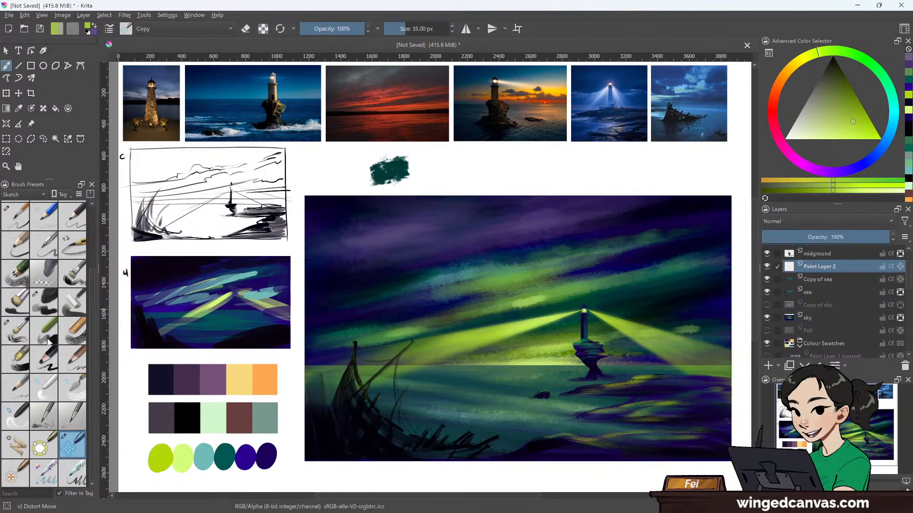
pyautogui.click(48, 300)
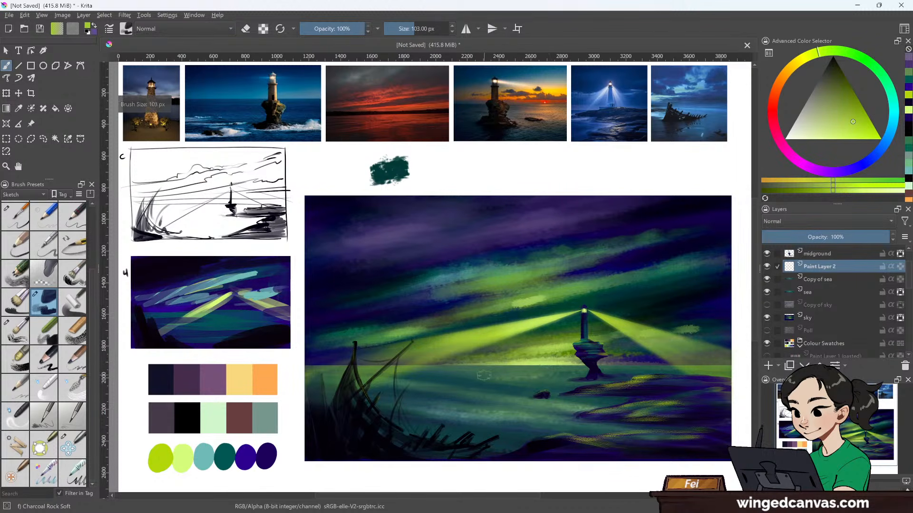
# - Brush yellow-green reflection strokes along the sea just below the horizon at 59 px and undo the last three strokes
pyautogui.moveTo(484, 377); pyautogui.dragTo(471, 376)
pyautogui.moveTo(367, 382); pyautogui.dragTo(492, 376)
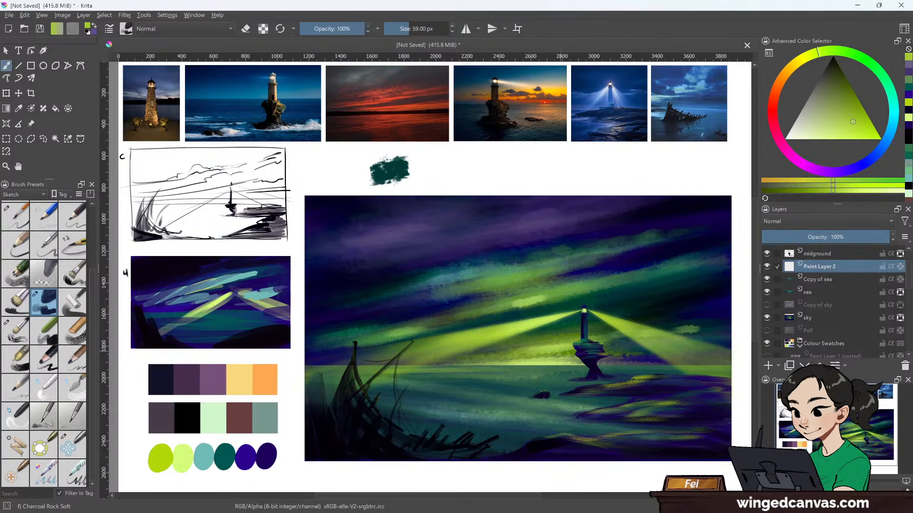
pyautogui.keyDown('ctrl'); pyautogui.click(546, 351); pyautogui.keyUp('ctrl')
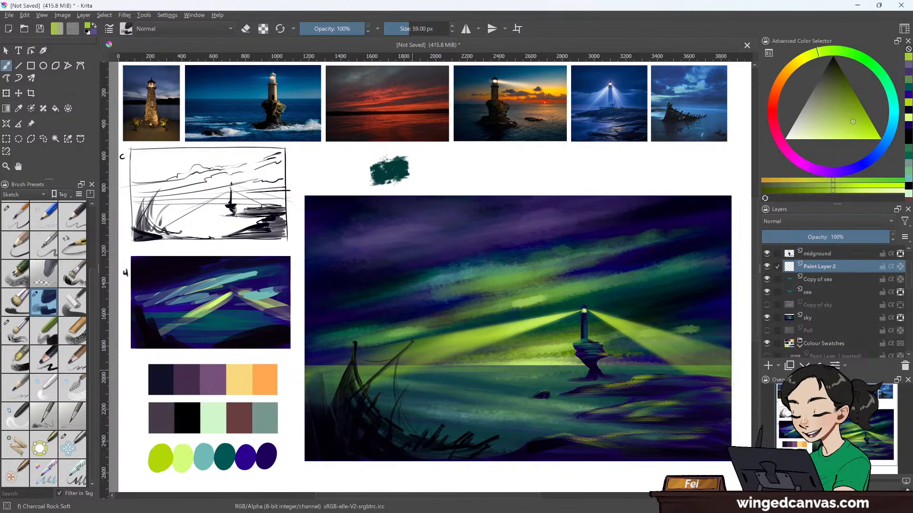
pyautogui.moveTo(405, 369); pyautogui.dragTo(589, 369)
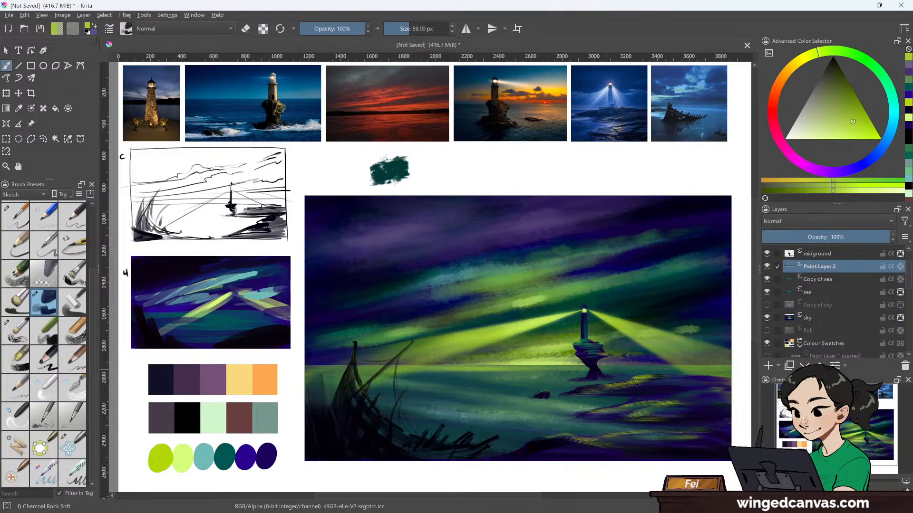
pyautogui.moveTo(405, 374); pyautogui.dragTo(473, 374)
pyautogui.hotkey('ctrl', 'z')
pyautogui.hotkey('ctrl', 'z')
pyautogui.hotkey('ctrl', 'z')
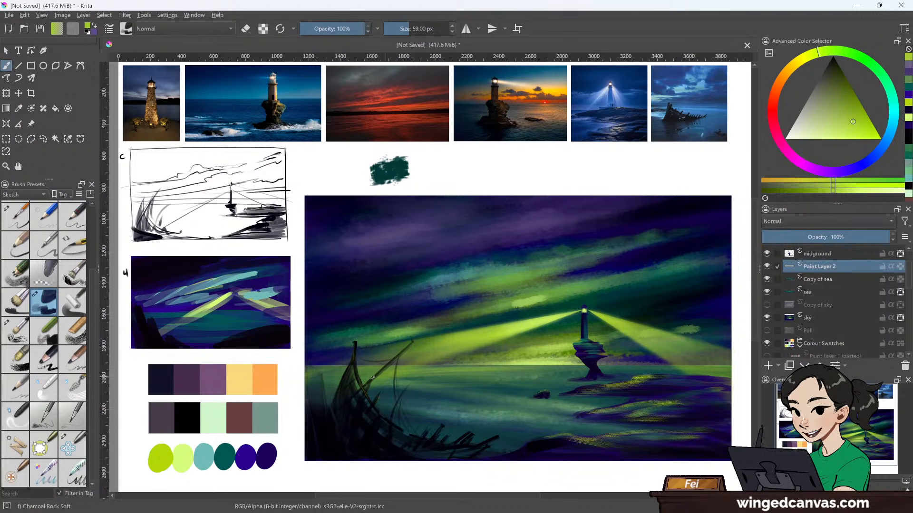
# - Reduce the brush to 35 px and paint thin yellow-green ripples across the sea between the shipwreck and the lighthouse rock
pyautogui.moveTo(490, 382); pyautogui.dragTo(490, 383)
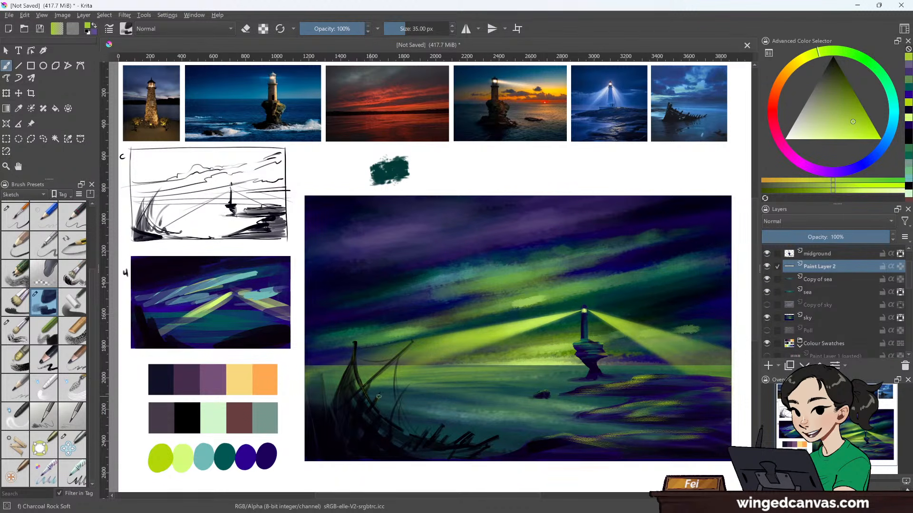
pyautogui.moveTo(379, 396); pyautogui.dragTo(575, 397)
pyautogui.moveTo(520, 394)
pyautogui.mouseDown()
pyautogui.moveTo(423, 399)
pyautogui.moveTo(533, 393)
pyautogui.moveTo(479, 393)
pyautogui.mouseUp()
pyautogui.moveTo(419, 400); pyautogui.dragTo(514, 403)
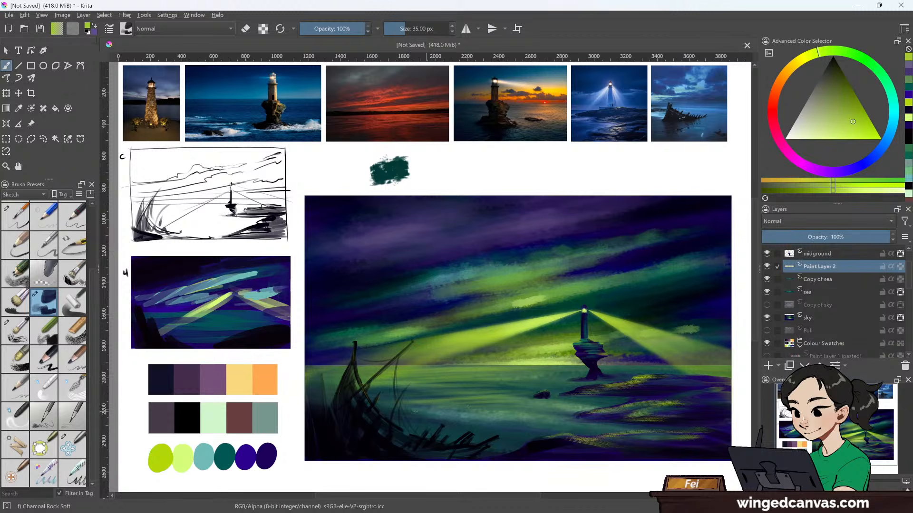
pyautogui.moveTo(420, 410); pyautogui.dragTo(606, 400)
pyautogui.moveTo(548, 400); pyautogui.dragTo(613, 397)
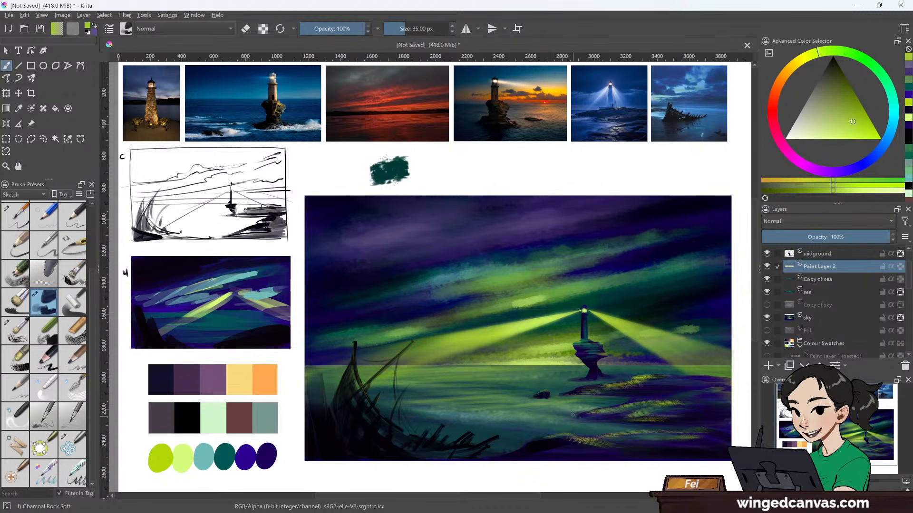
pyautogui.moveTo(564, 417)
pyautogui.mouseDown()
pyautogui.moveTo(640, 428)
pyautogui.moveTo(598, 421)
pyautogui.mouseUp()
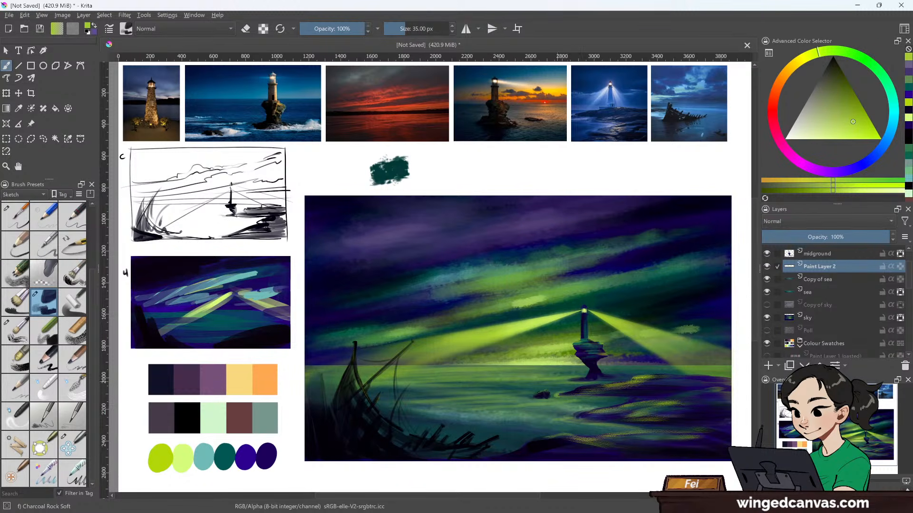
pyautogui.moveTo(502, 384); pyautogui.dragTo(577, 386)
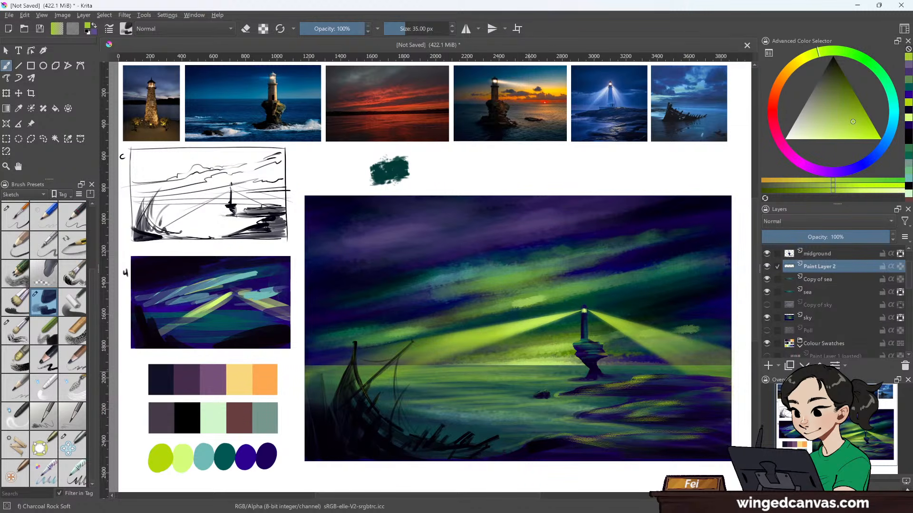
pyautogui.moveTo(488, 385); pyautogui.dragTo(522, 393)
# - Sample the palette's light teal, undo the stray stroke, and brush horizontal teal ripples into the sea below the horizon
pyautogui.click(19, 109)
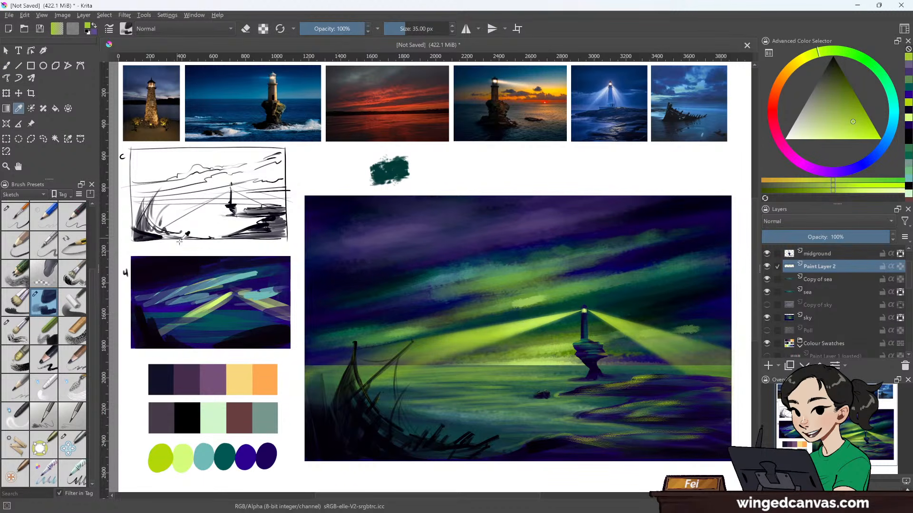
pyautogui.click(207, 454)
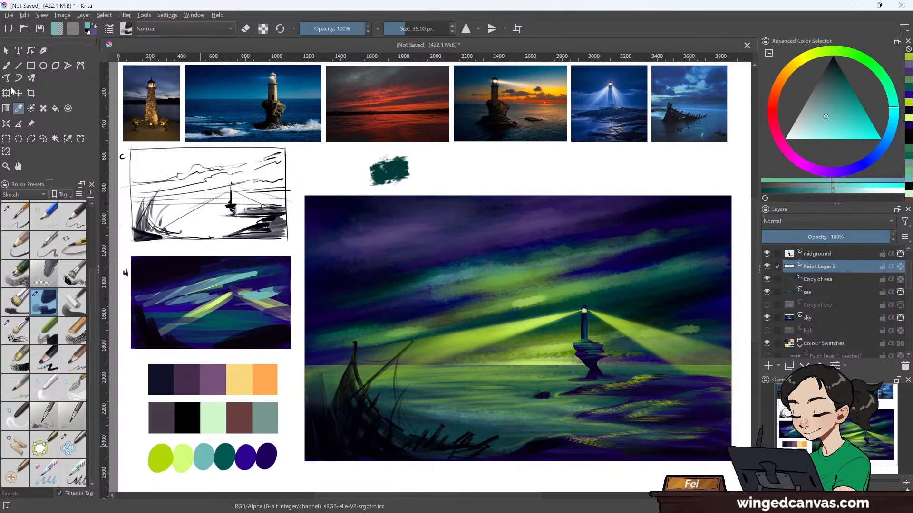
pyautogui.click(7, 66)
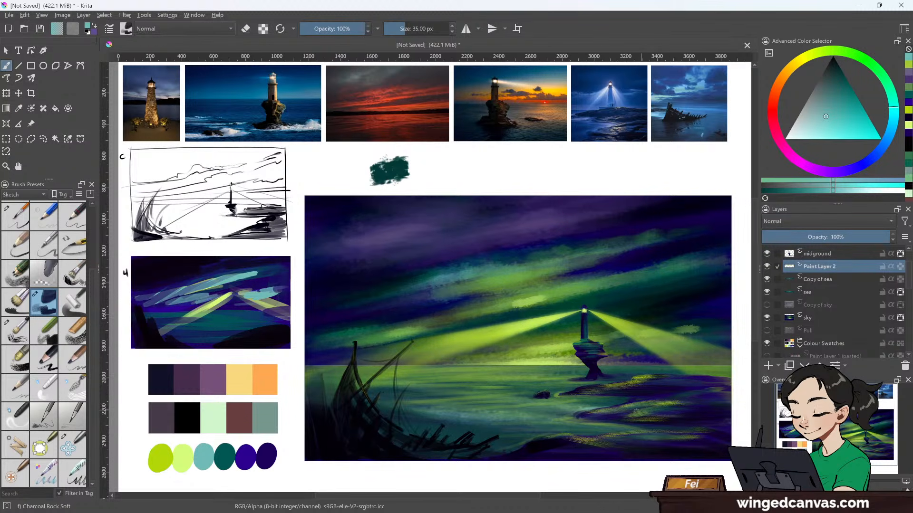
pyautogui.hotkey('ctrl', 'z')
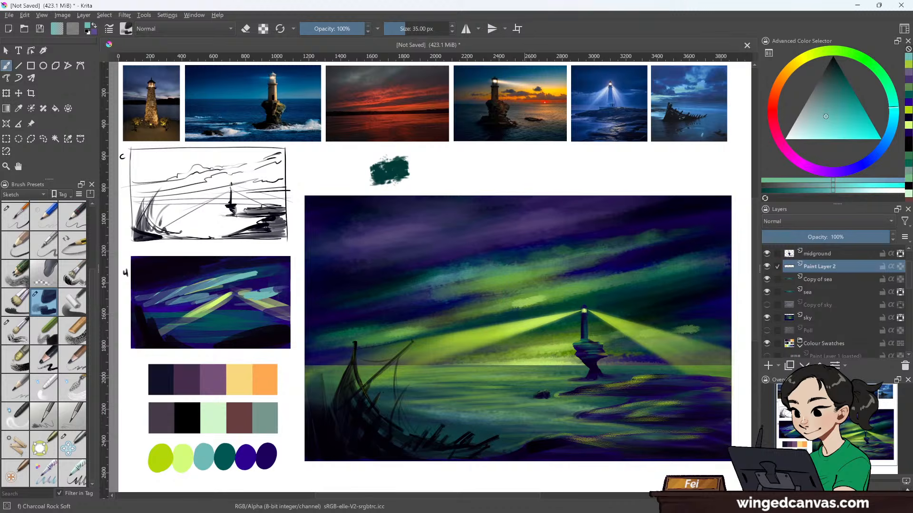
pyautogui.moveTo(455, 383); pyautogui.dragTo(533, 388)
pyautogui.moveTo(440, 391); pyautogui.dragTo(532, 391)
pyautogui.moveTo(428, 399); pyautogui.dragTo(504, 401)
pyautogui.moveTo(444, 407); pyautogui.dragTo(516, 407)
# - Brush light teal ripples into the lower sea beside the shipwreck and undo the last three strokes
pyautogui.moveTo(421, 427); pyautogui.dragTo(541, 429)
pyautogui.moveTo(476, 432); pyautogui.dragTo(510, 433)
pyautogui.moveTo(442, 429)
pyautogui.mouseDown()
pyautogui.moveTo(510, 430)
pyautogui.moveTo(495, 426)
pyautogui.mouseUp()
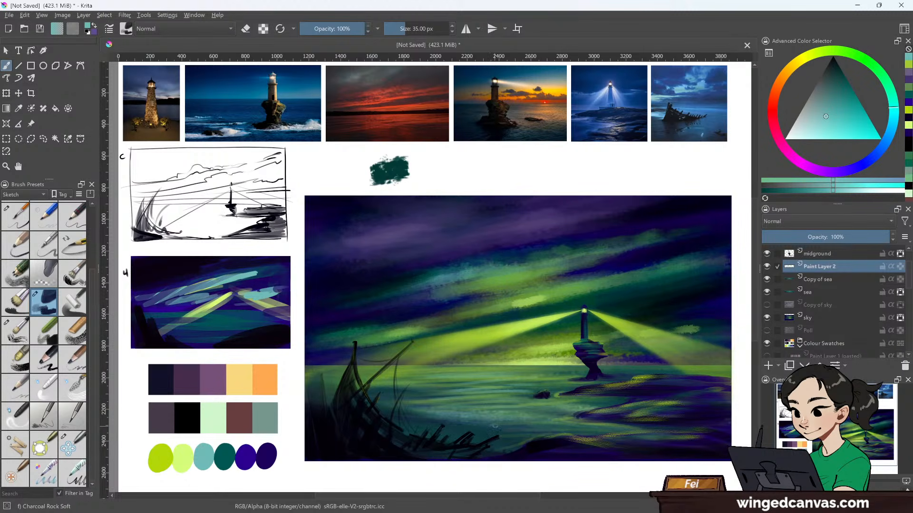
pyautogui.moveTo(428, 426); pyautogui.dragTo(556, 428)
pyautogui.moveTo(470, 433); pyautogui.dragTo(500, 433)
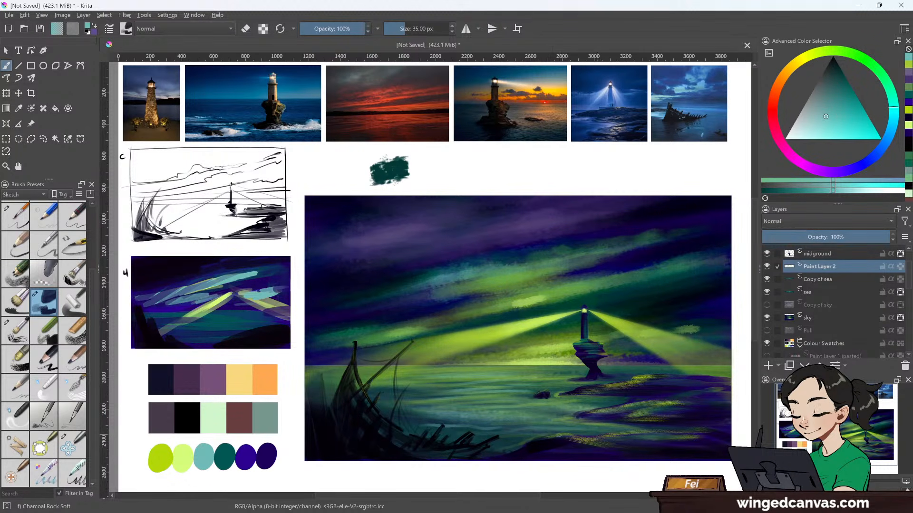
pyautogui.hotkey('ctrl', 'z')
pyautogui.hotkey('ctrl', 'z')
pyautogui.hotkey('ctrl', 'z')
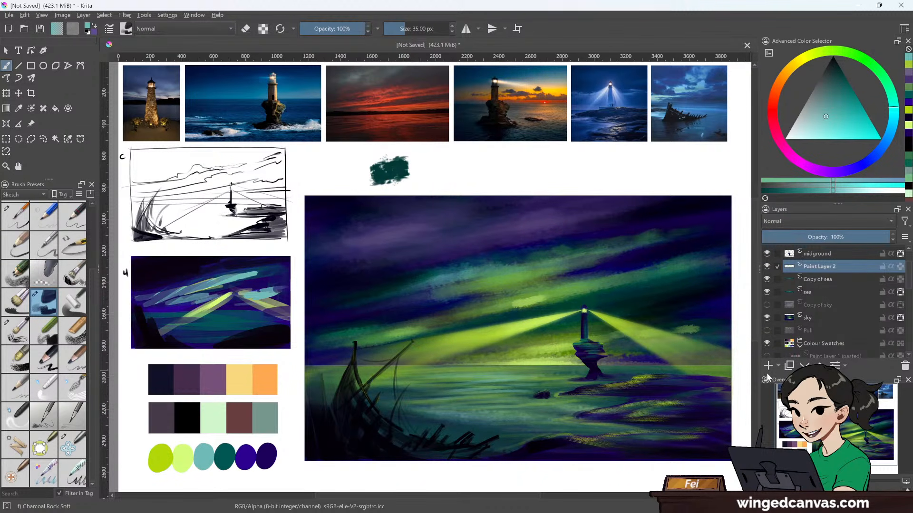
# - Circle the light beam area beside the lighthouse as an annotation, undo it, and make the Copy of sea layer active
pyautogui.moveTo(568, 288)
pyautogui.mouseDown()
pyautogui.moveTo(490, 328)
pyautogui.moveTo(547, 287)
pyautogui.mouseUp()
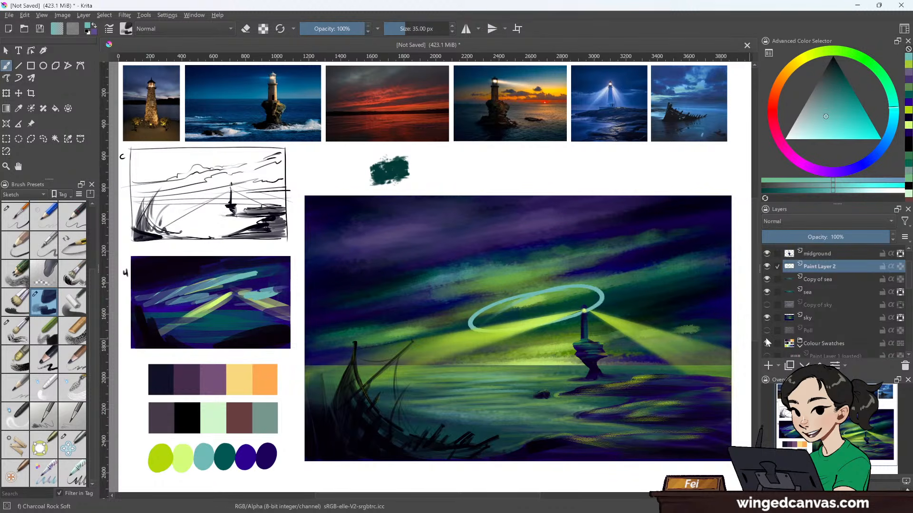
pyautogui.hotkey('ctrl', 'z')
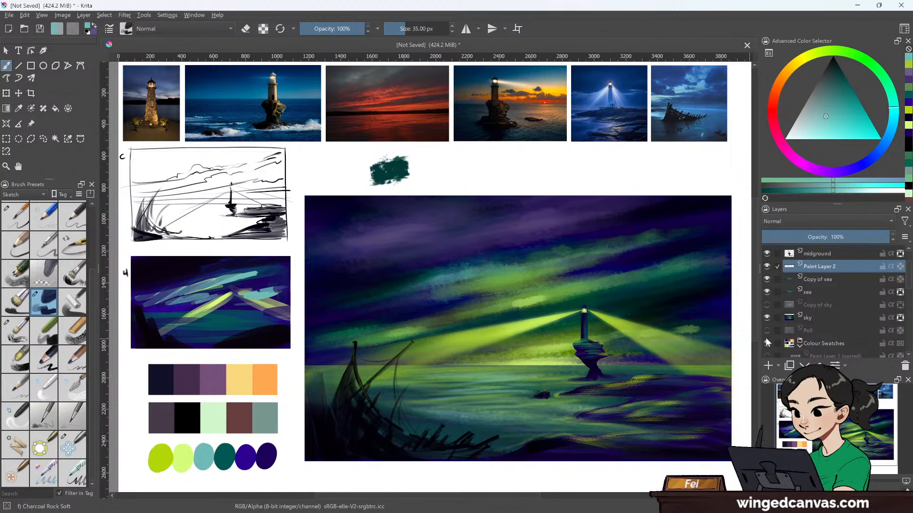
pyautogui.click(827, 278)
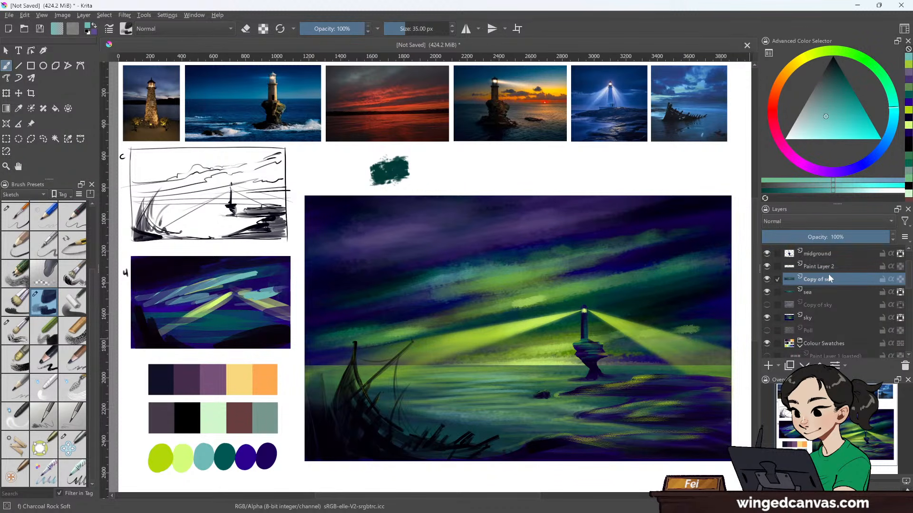
# - Sample dark teal from the sky, enlarge the brush to 135 px, and paint over the clouds above the lighthouse's long light beam
pyautogui.click(19, 109)
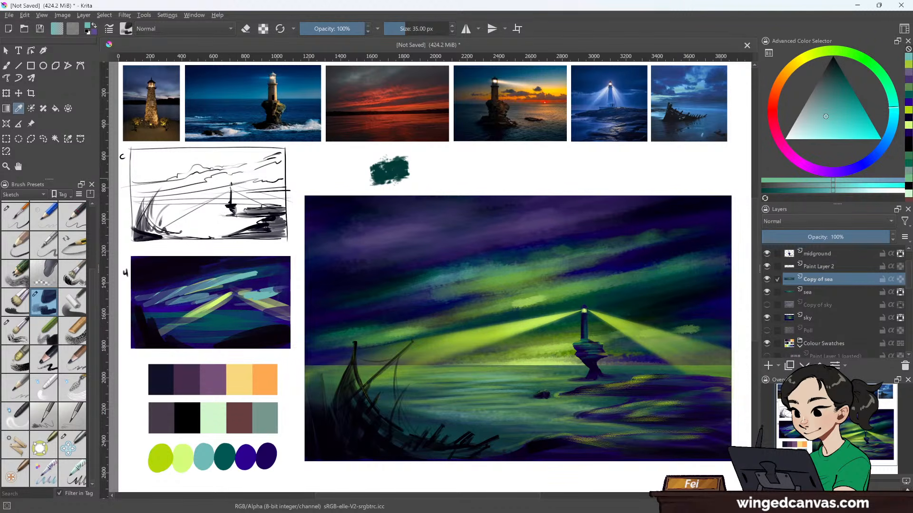
pyautogui.click(650, 281)
pyautogui.click(7, 66)
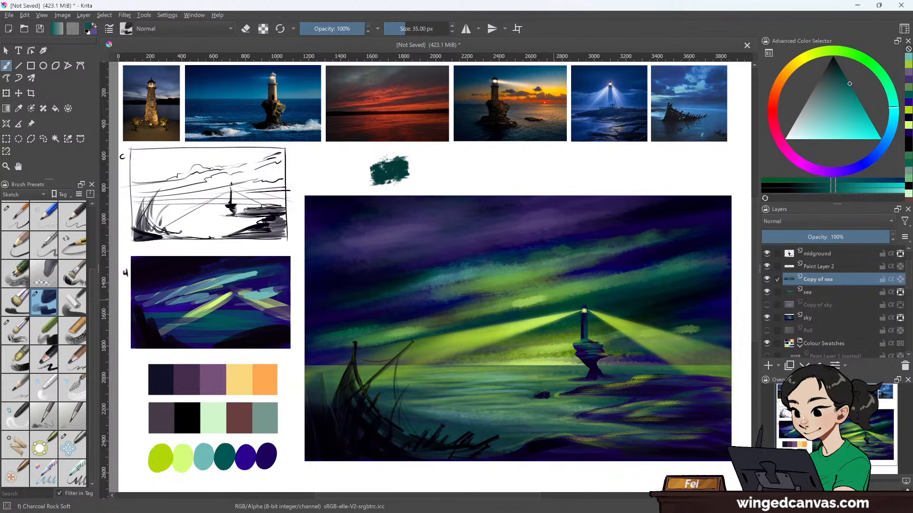
pyautogui.press(']')
pyautogui.press(']')
pyautogui.press(']')
pyautogui.press(']')
pyautogui.press(']')
pyautogui.press(']')
pyautogui.press(']')
pyautogui.moveTo(484, 298); pyautogui.dragTo(462, 304)
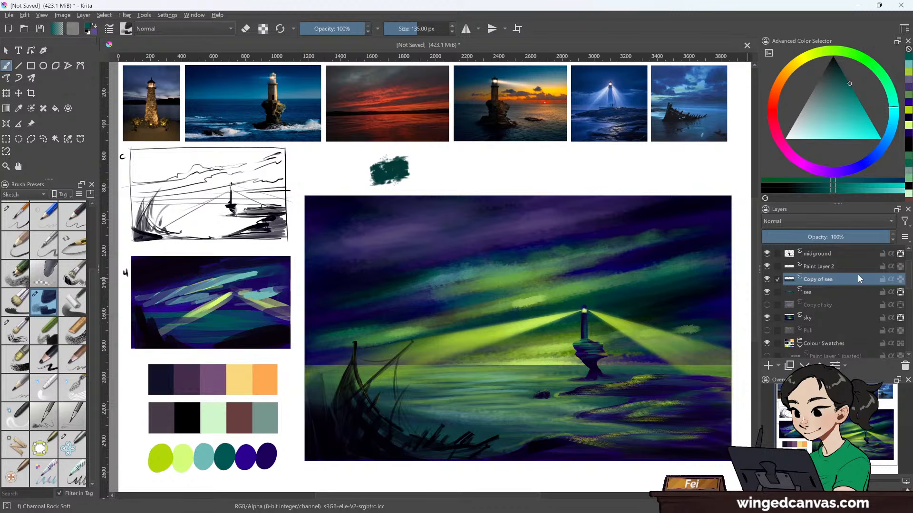
# - Make the sky layer active, shift the colour to a medium green, and brush it into the cloud bands above the light beam
pyautogui.click(819, 318)
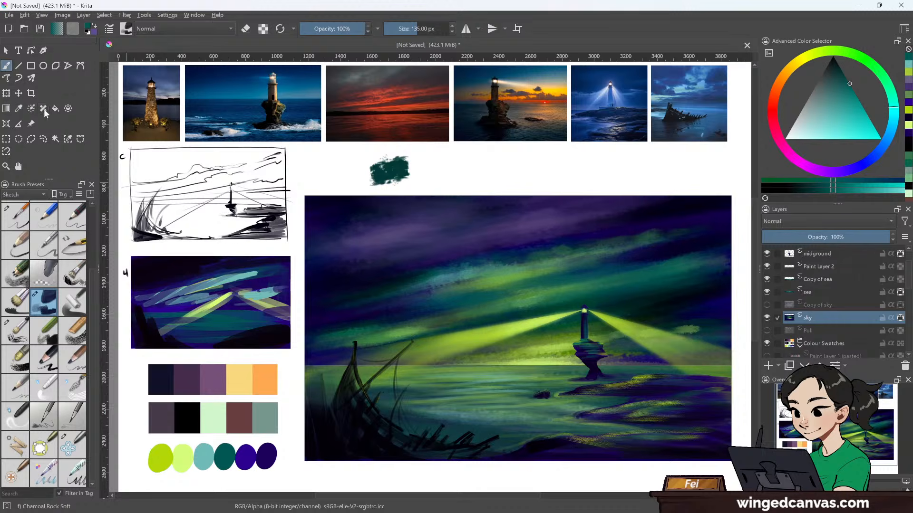
pyautogui.click(879, 73)
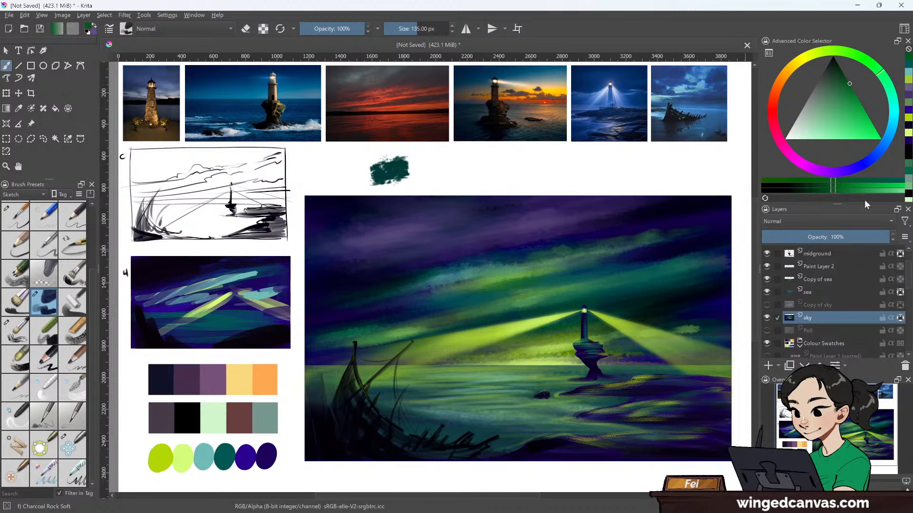
pyautogui.click(845, 106)
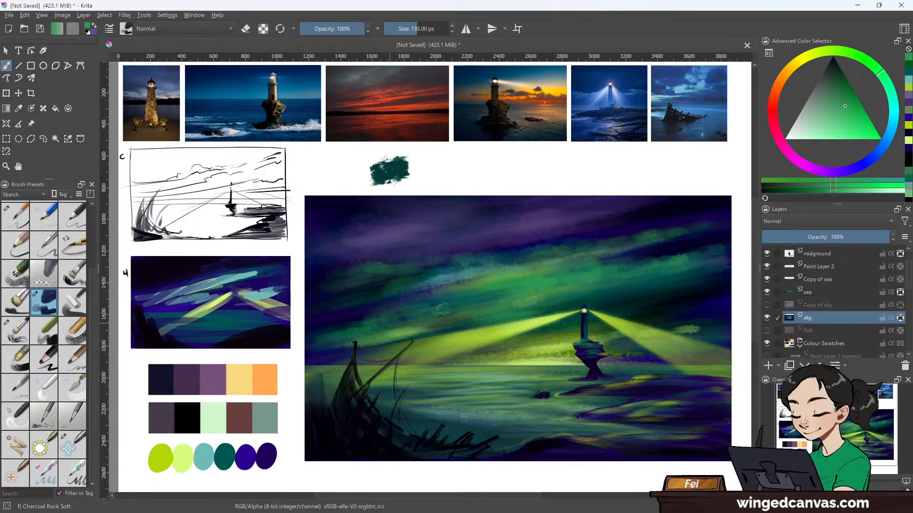
# - Sample dark navy from the sky, reduce the brush to 90 px, and paint dark streaks between the green clouds above the lighthouse
pyautogui.click(22, 110)
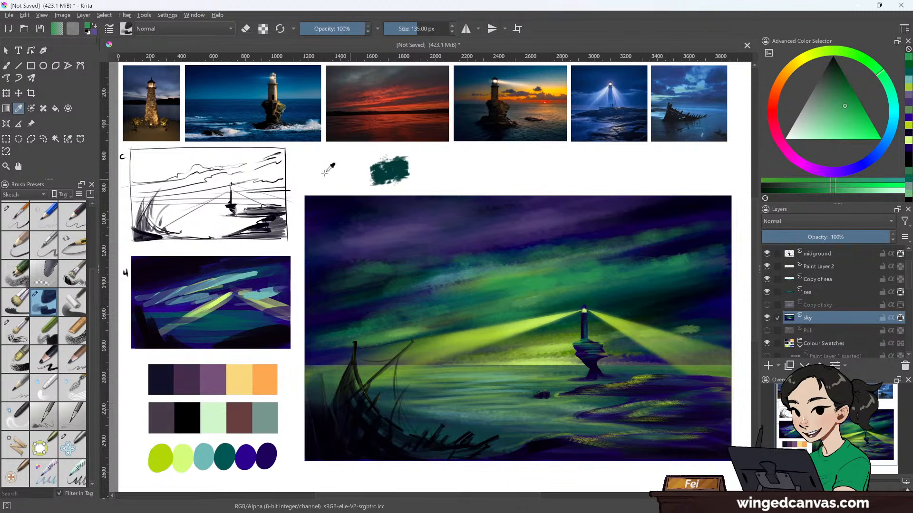
pyautogui.click(678, 240)
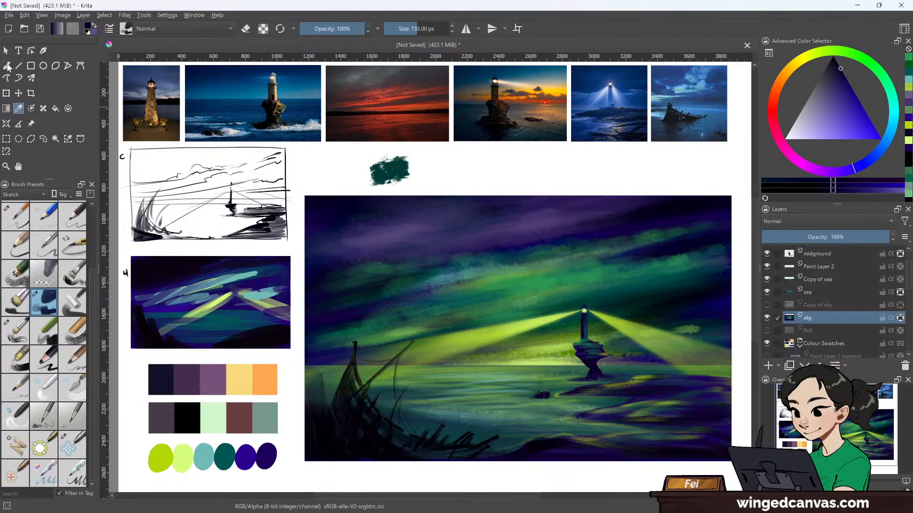
pyautogui.click(7, 66)
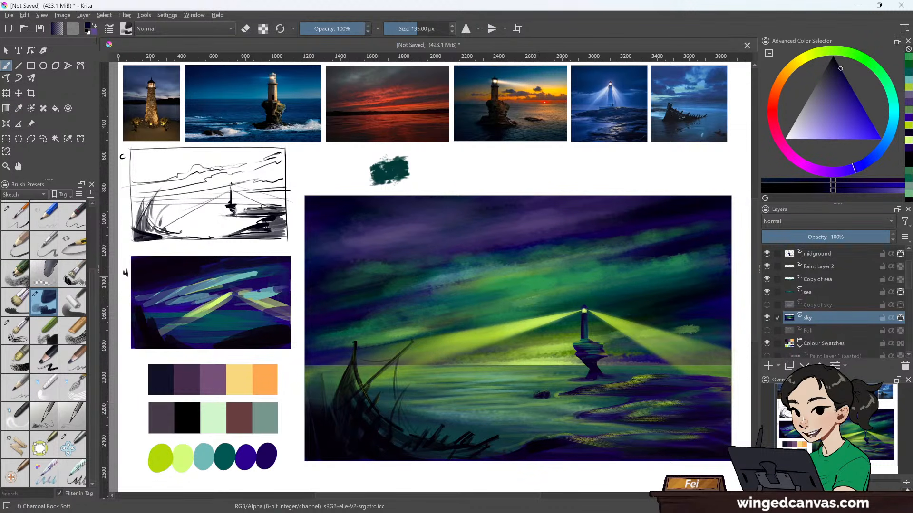
pyautogui.moveTo(511, 289); pyautogui.dragTo(541, 286)
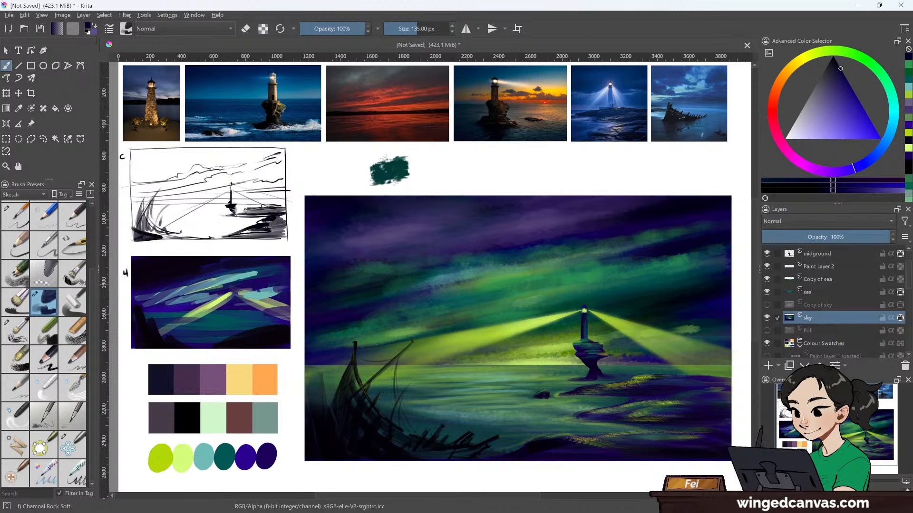
pyautogui.press('[')
pyautogui.press('[')
pyautogui.press('[')
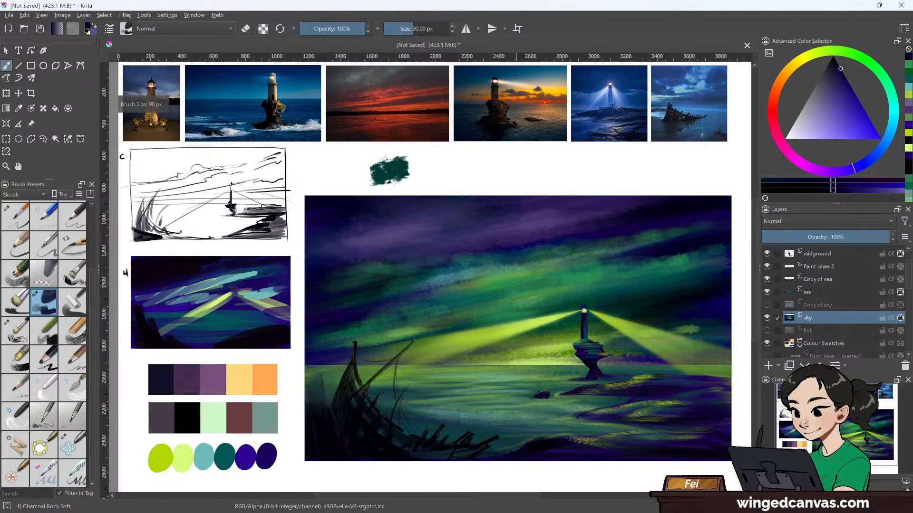
pyautogui.moveTo(515, 286)
pyautogui.mouseDown()
pyautogui.moveTo(652, 268)
pyautogui.moveTo(585, 274)
pyautogui.moveTo(619, 258)
pyautogui.moveTo(572, 265)
pyautogui.moveTo(603, 261)
pyautogui.mouseUp()
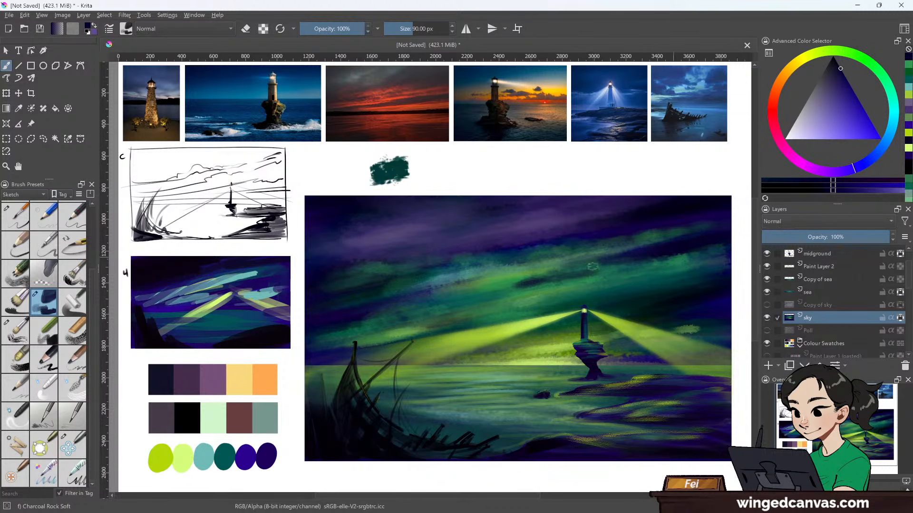
pyautogui.moveTo(536, 279)
pyautogui.mouseDown()
pyautogui.moveTo(513, 287)
pyautogui.moveTo(579, 282)
pyautogui.mouseUp()
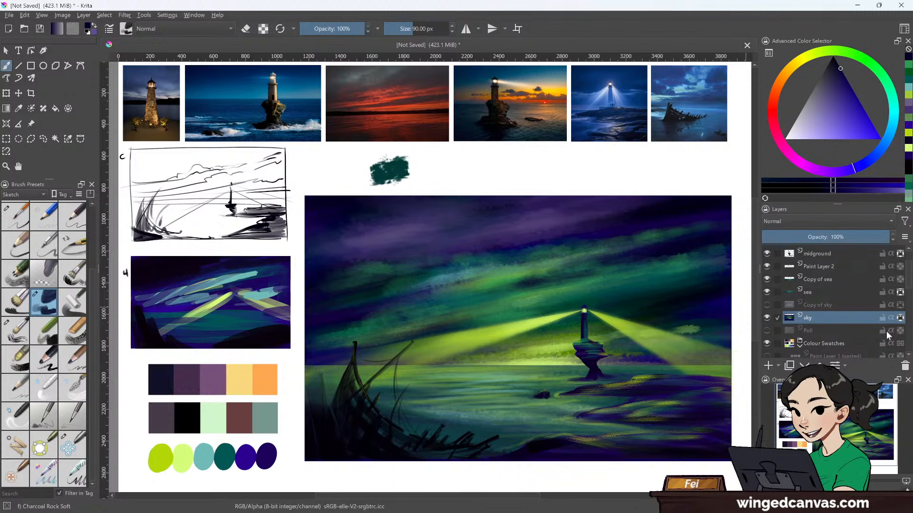
# - Sample the palette's blue-violet, enlarge the brush to 176 px, and brush it into the darker areas of the sky
pyautogui.click(19, 108)
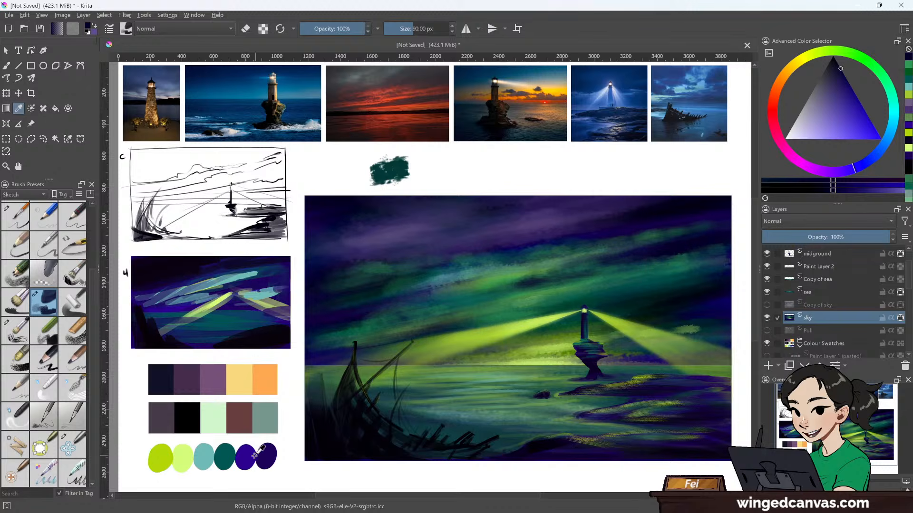
pyautogui.click(246, 456)
pyautogui.click(7, 66)
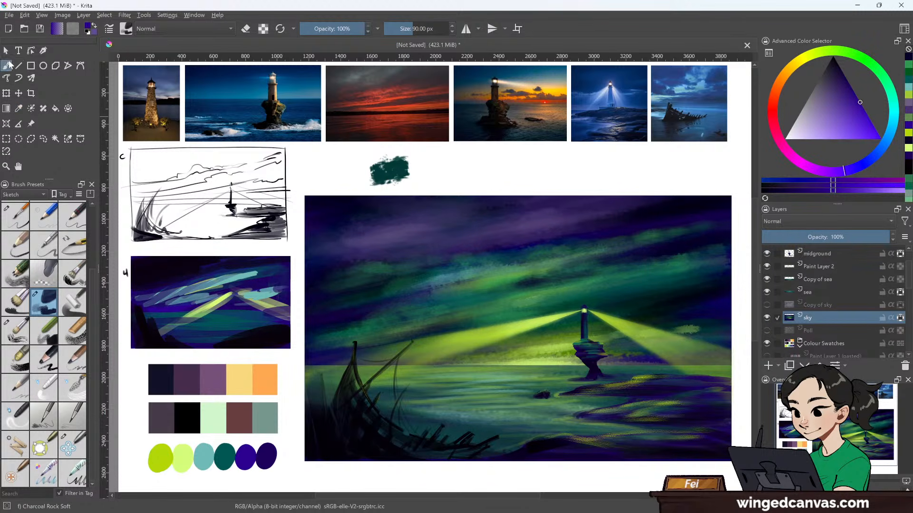
pyautogui.press(']')
pyautogui.press(']')
pyautogui.press(']')
pyautogui.press(']')
pyautogui.press(']')
pyautogui.press(']')
pyautogui.press(']')
pyautogui.press(']')
pyautogui.press(']')
pyautogui.press(']')
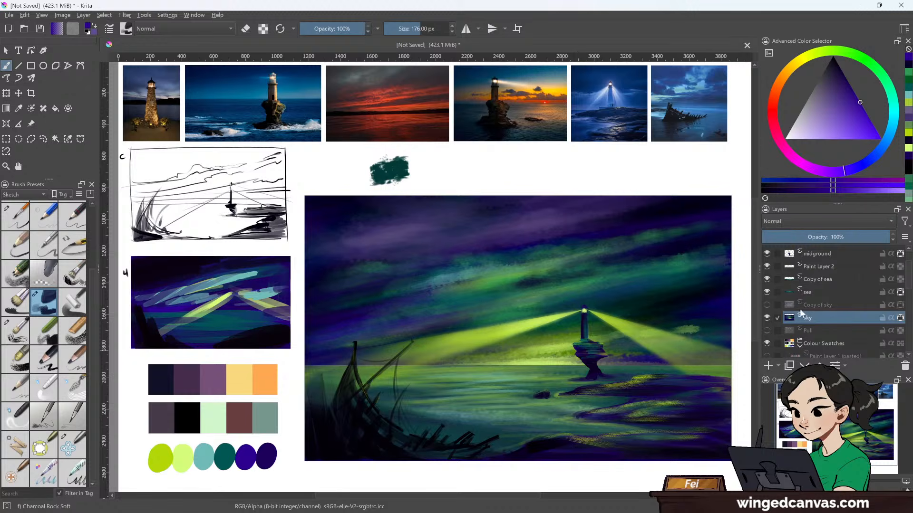
pyautogui.moveTo(831, 300)
pyautogui.scroll(1, 909, 279)
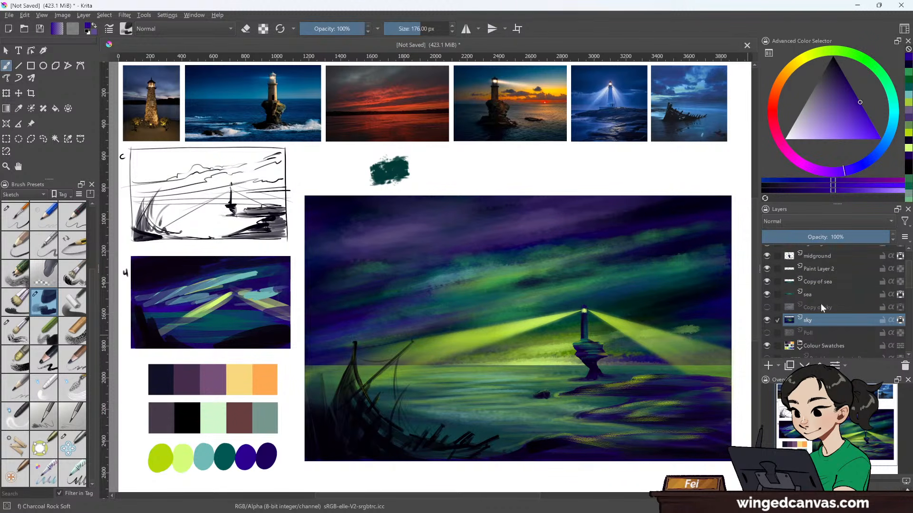
# - Sample the shipwreck's dark tone, then set the brush colour to pure black
pyautogui.click(20, 108)
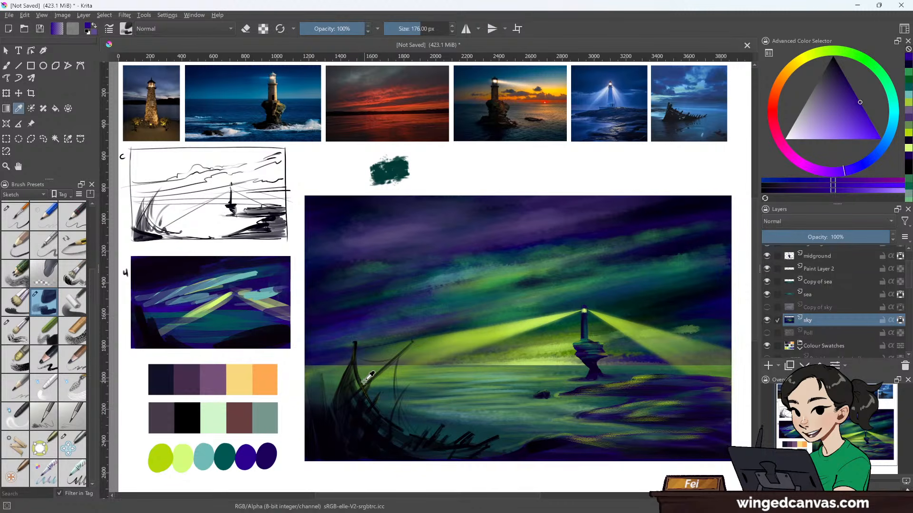
pyautogui.click(346, 406)
pyautogui.press('b')
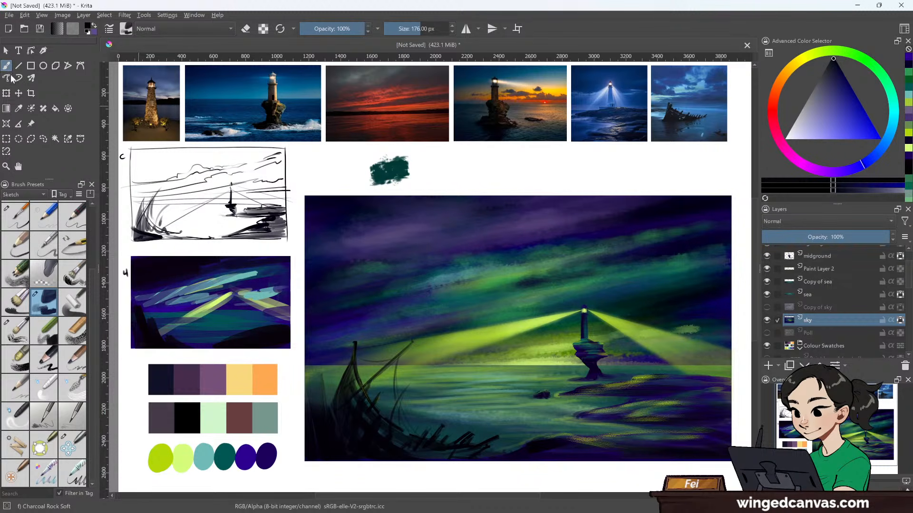
pyautogui.click(19, 109)
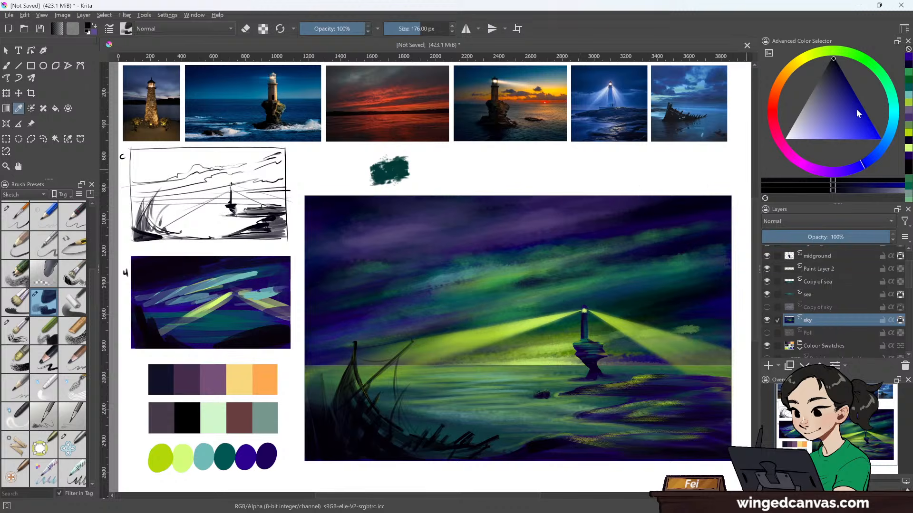
pyautogui.click(834, 58)
pyautogui.click(7, 66)
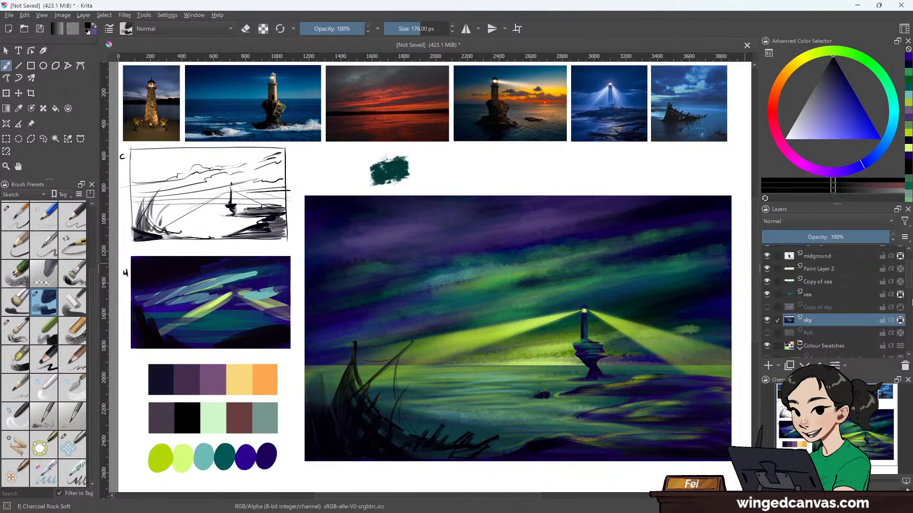
# - Toggle the visibility of the midground, Paint Layer 2, Copy of sea, sea and sky layers to check what each one contains
pyautogui.moveTo(910, 308); pyautogui.dragTo(909, 279)
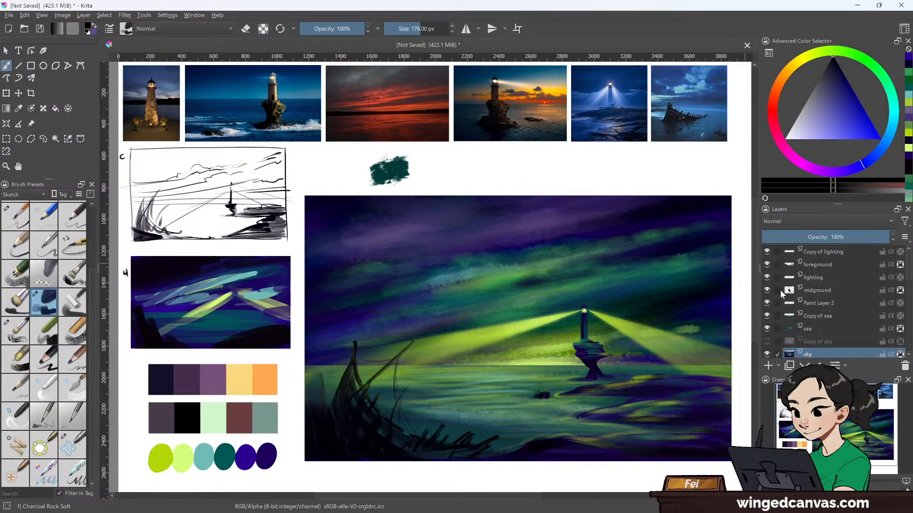
pyautogui.click(768, 290)
pyautogui.click(768, 290)
pyautogui.click(769, 301)
pyautogui.click(769, 301)
pyautogui.click(767, 315)
pyautogui.click(768, 315)
pyautogui.scroll(-3, 894, 286)
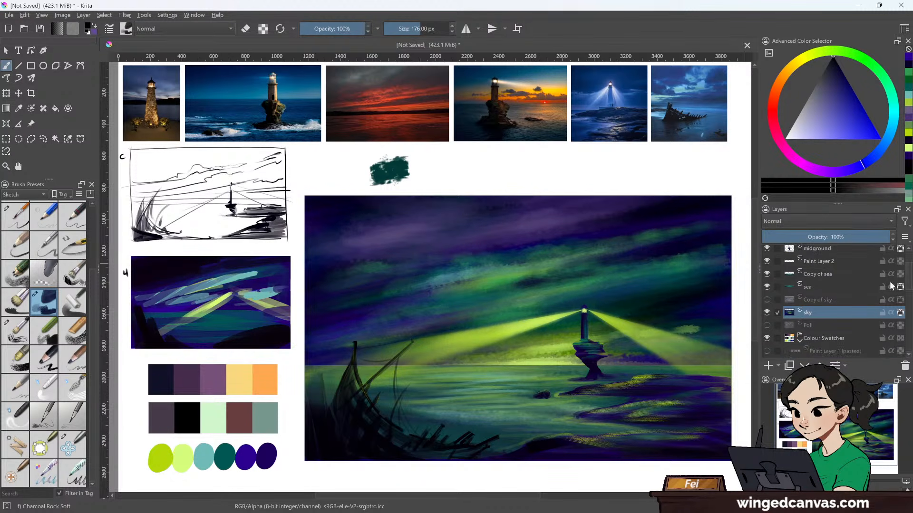
pyautogui.click(769, 286)
pyautogui.click(770, 285)
pyautogui.click(769, 273)
pyautogui.click(769, 273)
pyautogui.click(769, 272)
pyautogui.click(770, 271)
pyautogui.click(768, 312)
pyautogui.click(769, 312)
pyautogui.click(908, 315)
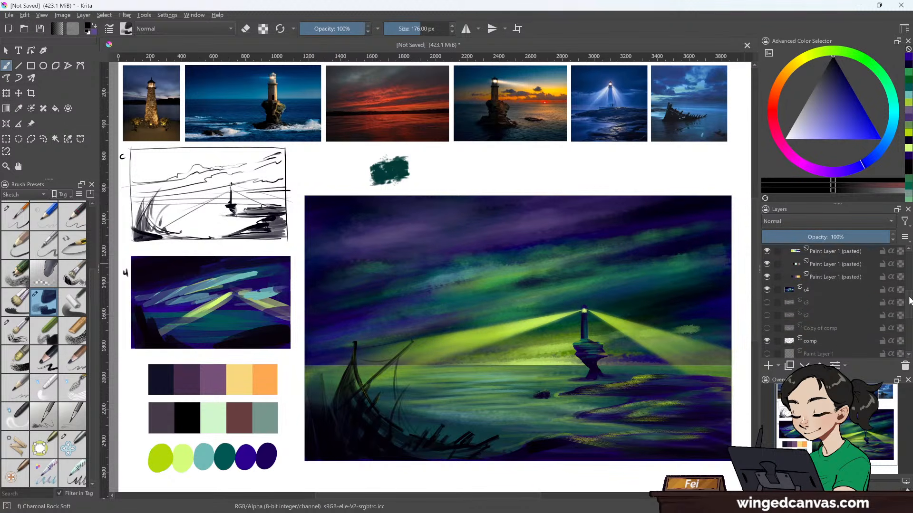
pyautogui.moveTo(909, 303); pyautogui.dragTo(908, 266)
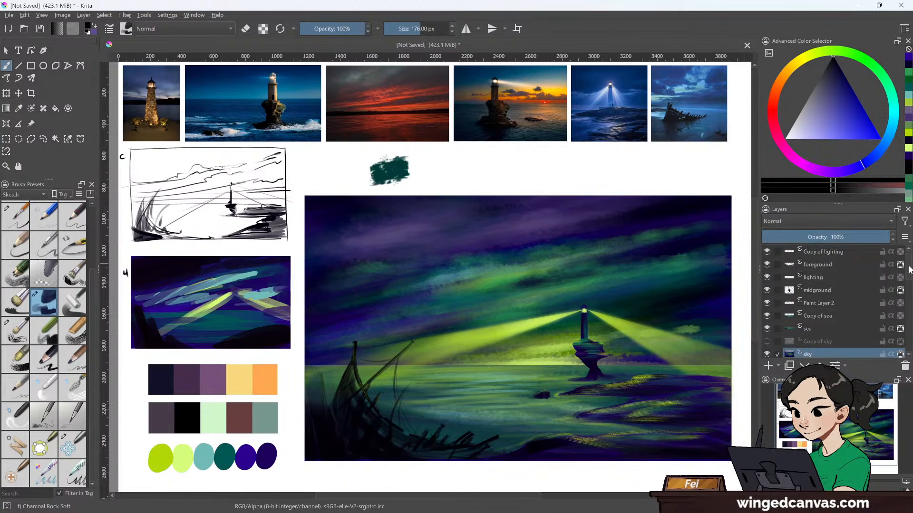
# - Make the foreground layer active and set up the Basic-6 Details brush at 90 px
pyautogui.click(831, 266)
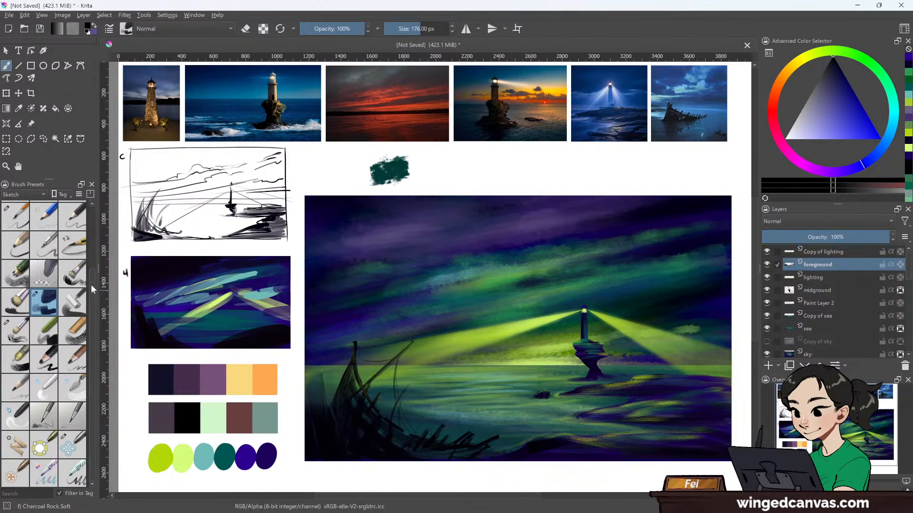
pyautogui.moveTo(92, 289); pyautogui.dragTo(92, 217)
pyautogui.click(18, 296)
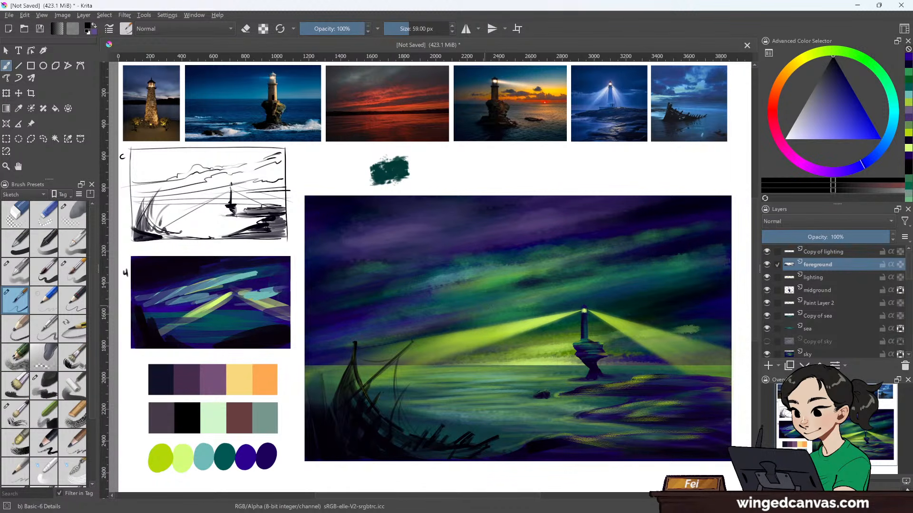
pyautogui.press('[')
pyautogui.press('[')
pyautogui.press('[')
pyautogui.press('[')
pyautogui.press('[')
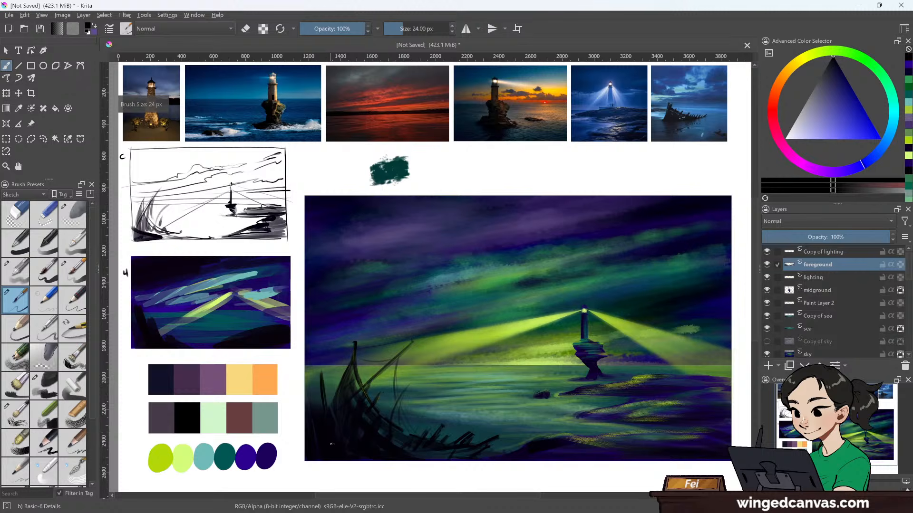
pyautogui.press('[')
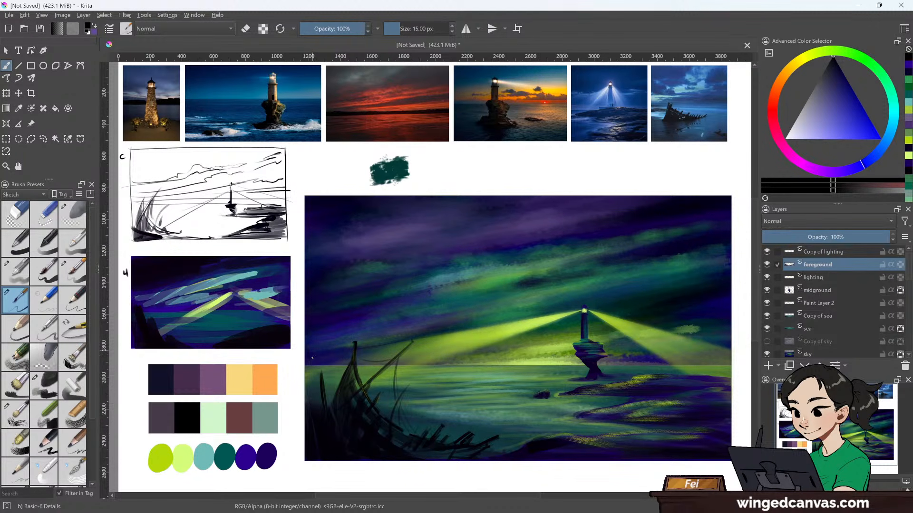
pyautogui.press(']')
pyautogui.press(']')
pyautogui.press(']')
pyautogui.press(']')
pyautogui.press(']')
pyautogui.press(']')
pyautogui.press(']')
pyautogui.press(']')
pyautogui.press(']')
pyautogui.press(']')
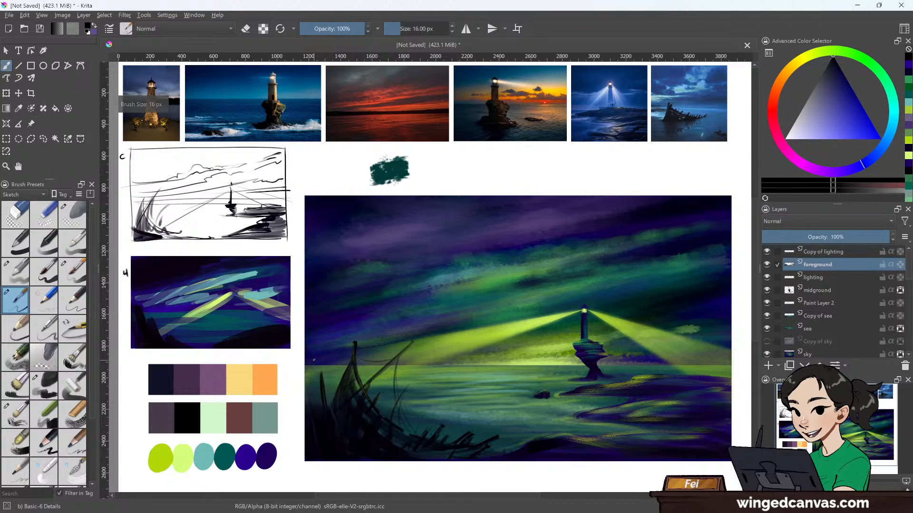
# - Try black vertical strokes up the painting's edge beside the shipwreck, undoing the first one
pyautogui.moveTo(309, 411); pyautogui.dragTo(311, 356)
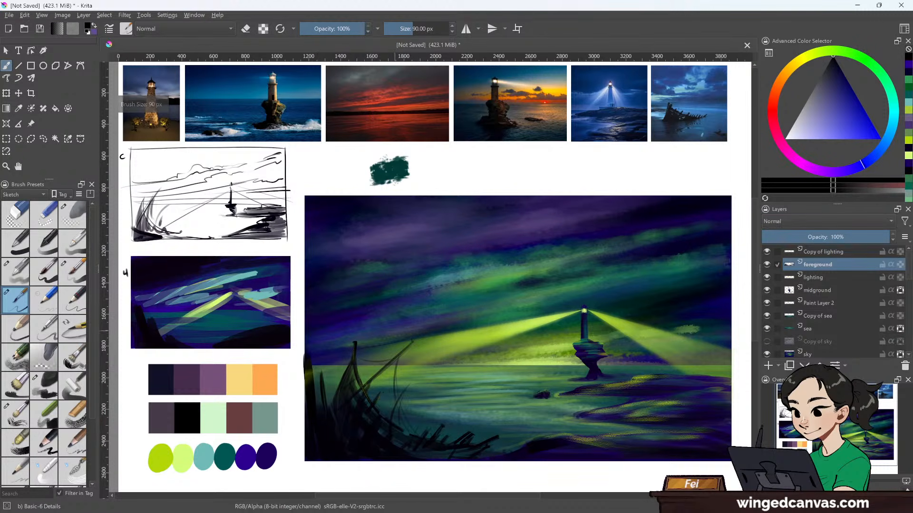
pyautogui.hotkey('ctrl', 'z')
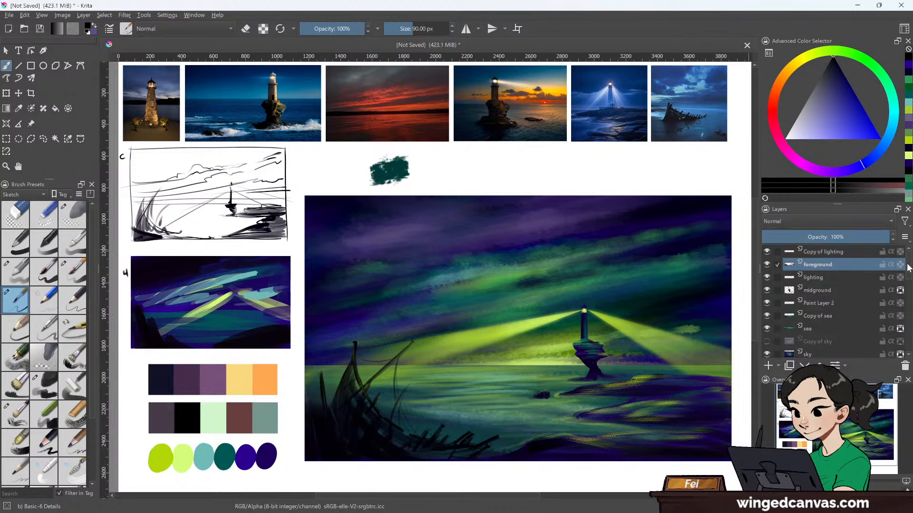
pyautogui.moveTo(306, 408); pyautogui.dragTo(309, 354)
# - Select a rectangle about 1,475 × 1,674 px over the shipwreck side of the painting and return to the brush
pyautogui.hotkey('ctrl', 'r')
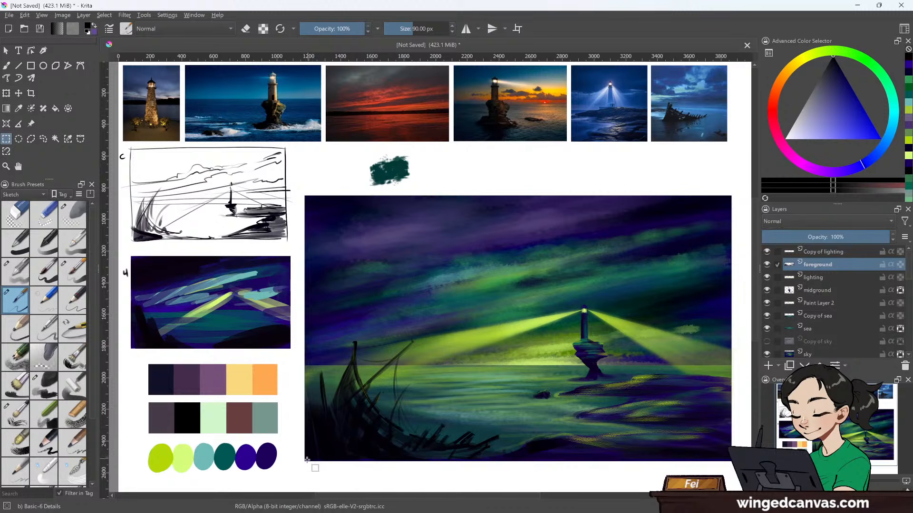
pyautogui.moveTo(304, 461)
pyautogui.mouseDown()
pyautogui.moveTo(389, 324)
pyautogui.moveTo(527, 229)
pyautogui.moveTo(537, 195)
pyautogui.mouseUp()
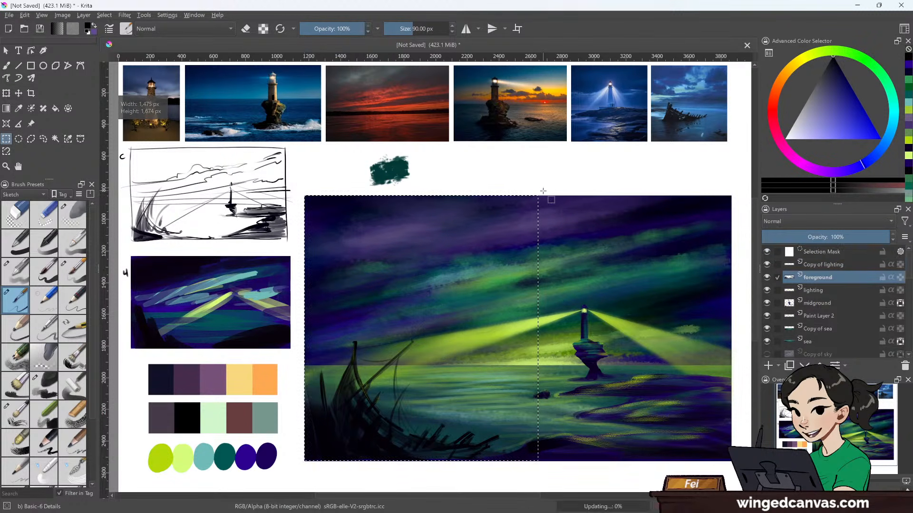
pyautogui.click(8, 66)
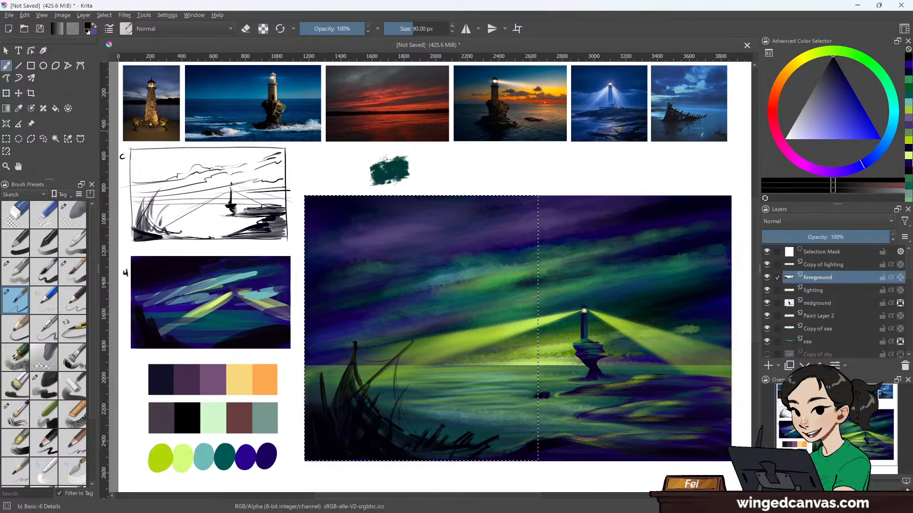
# - Paint very dark purple vertical strokes up the painting's edge beside the shipwreck on the foreground layer
pyautogui.click(911, 147)
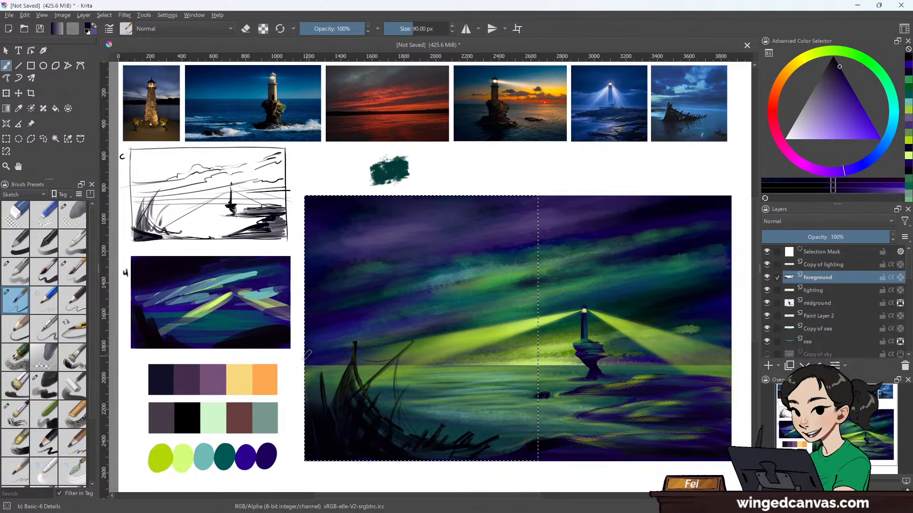
pyautogui.moveTo(307, 355); pyautogui.dragTo(312, 435)
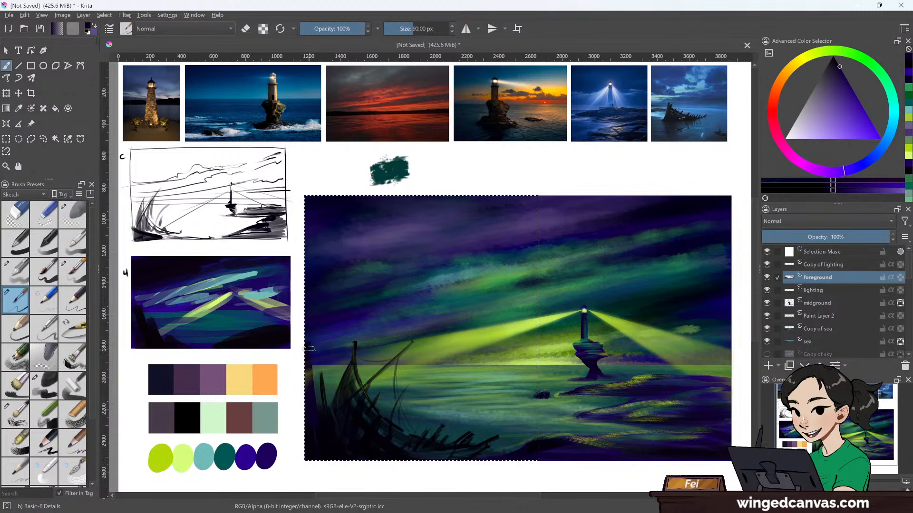
pyautogui.moveTo(316, 383); pyautogui.dragTo(319, 424)
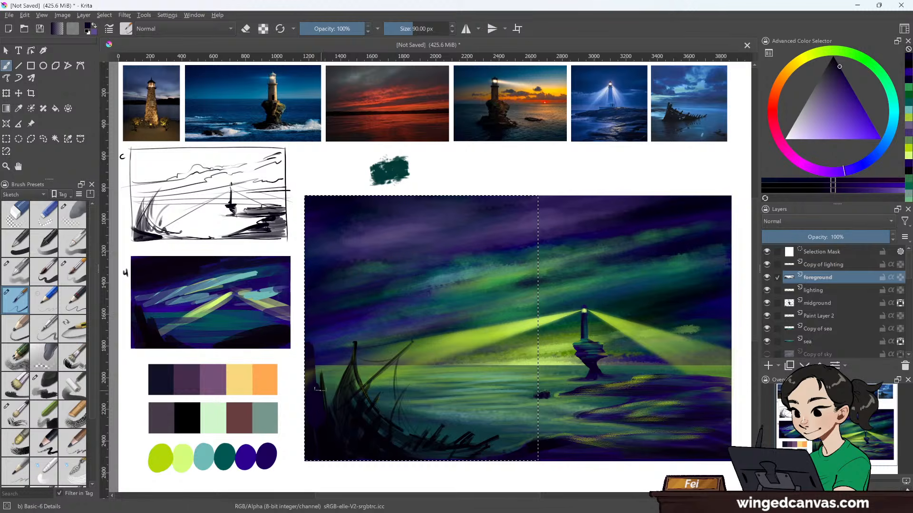
pyautogui.moveTo(320, 375); pyautogui.dragTo(322, 418)
pyautogui.moveTo(317, 381); pyautogui.dragTo(320, 412)
# - Reduce the brush to 32 px and add short dark strokes over the shipwreck and along the painting's edge
pyautogui.press('[')
pyautogui.press('[')
pyautogui.press('[')
pyautogui.press('[')
pyautogui.press('[')
pyautogui.press('[')
pyautogui.press('[')
pyautogui.press('[')
pyautogui.press('[')
pyautogui.press('[')
pyautogui.press('[')
pyautogui.press('[')
pyautogui.press('[')
pyautogui.press('[')
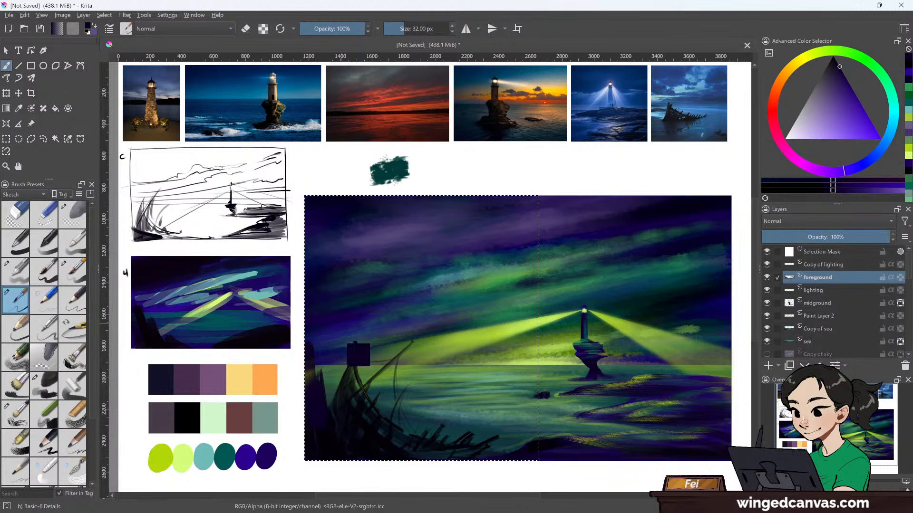
pyautogui.moveTo(350, 379); pyautogui.dragTo(351, 404)
pyautogui.moveTo(307, 343); pyautogui.dragTo(309, 342)
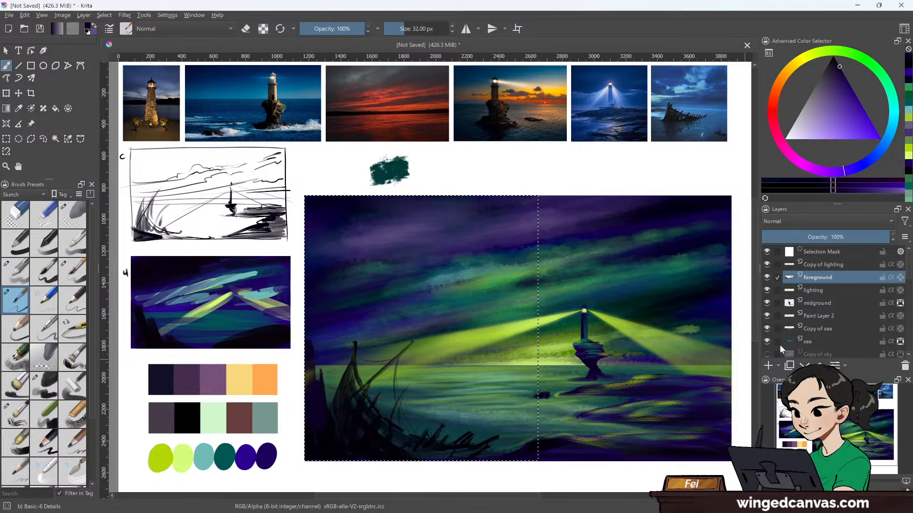
# - Clear the rectangular selection and switch to the Eraser Small brush
pyautogui.hotkey('ctrl', 'shift', 'a')
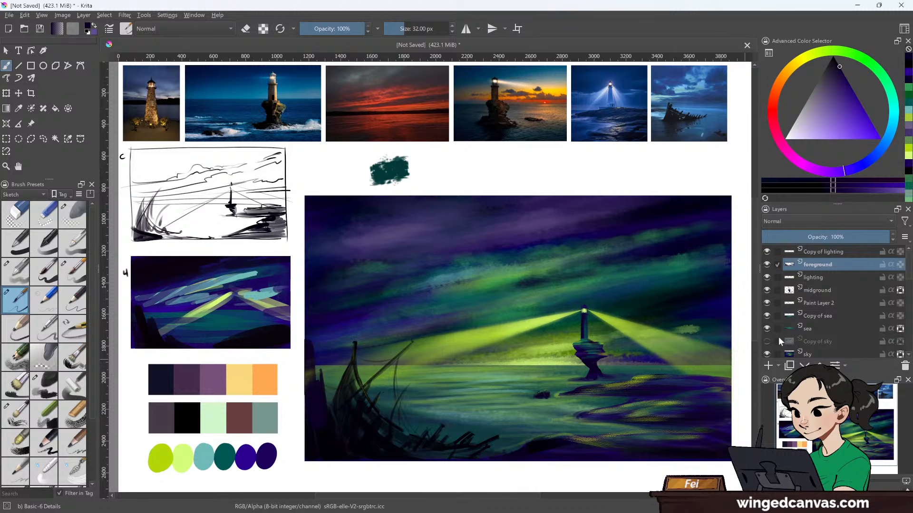
pyautogui.click(47, 218)
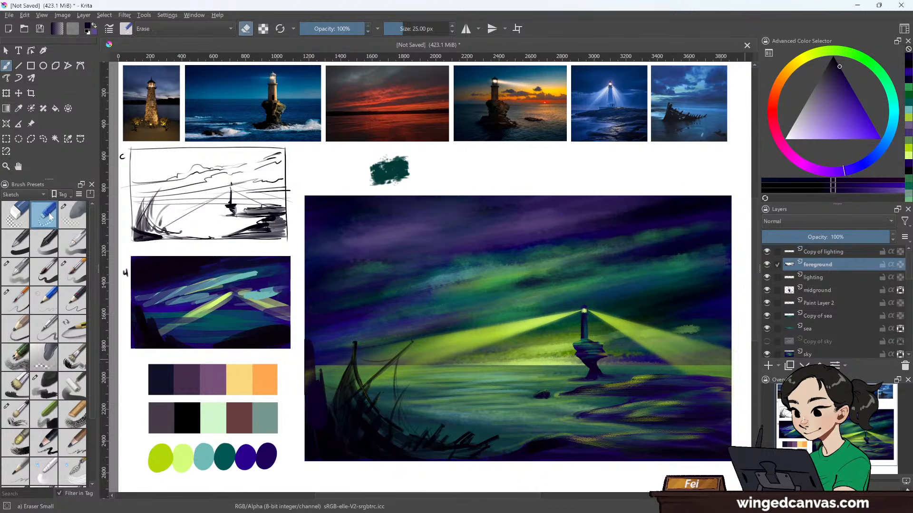
# - Look through the layer stack from the foreground layer down past the Colour Swatches group
pyautogui.moveTo(906, 292); pyautogui.dragTo(909, 270)
pyautogui.scroll(2, 909, 270)
pyautogui.scroll(2, 908, 284)
pyautogui.scroll(2, 908, 285)
pyautogui.scroll(-1, 909, 288)
pyautogui.scroll(-1, 909, 281)
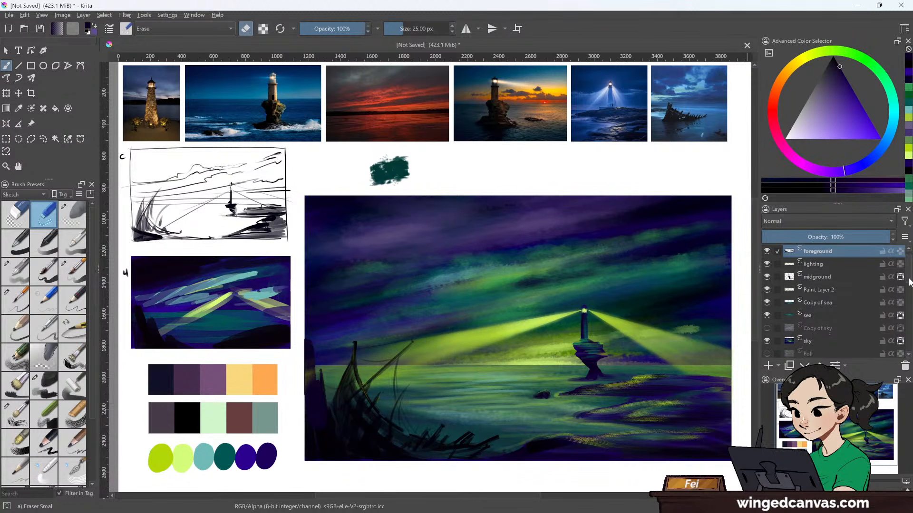
pyautogui.scroll(-1, 909, 284)
pyautogui.scroll(1, 909, 284)
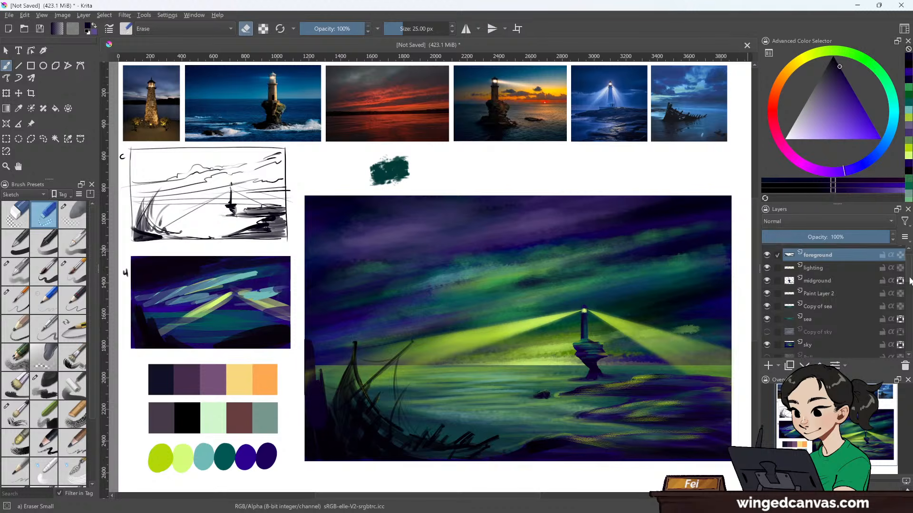
pyautogui.scroll(-1, 910, 284)
pyautogui.scroll(-2, 910, 284)
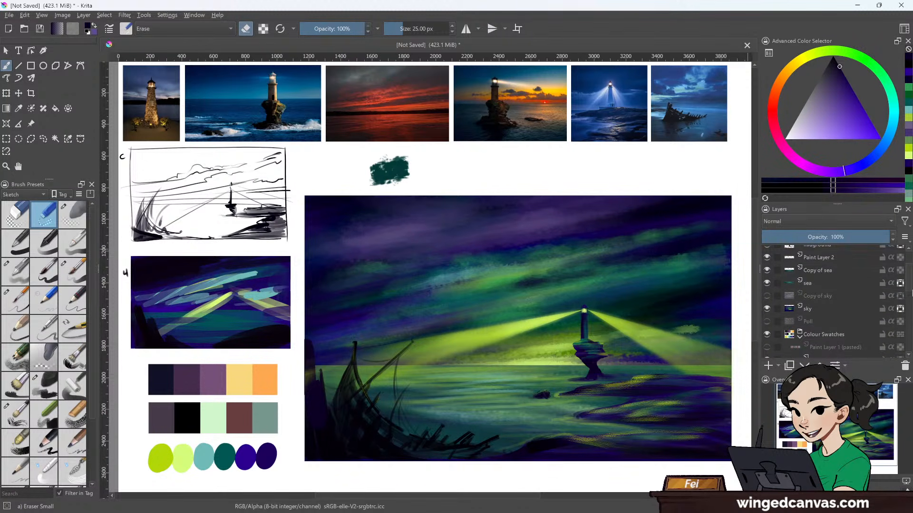
pyautogui.scroll(-4, 909, 295)
pyautogui.scroll(6, 909, 304)
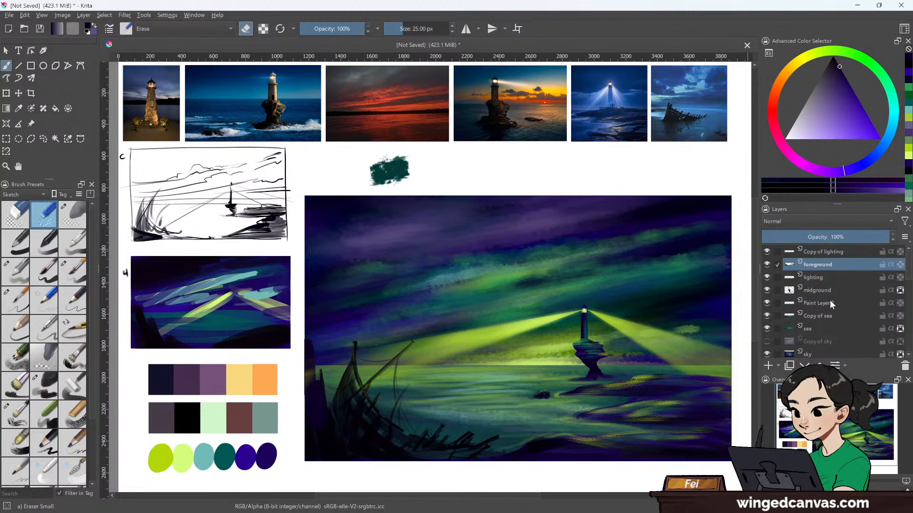
# - Make the Copy of lighting layer active and try a short eraser stroke on the painting's edge beside the shipwreck
pyautogui.click(829, 302)
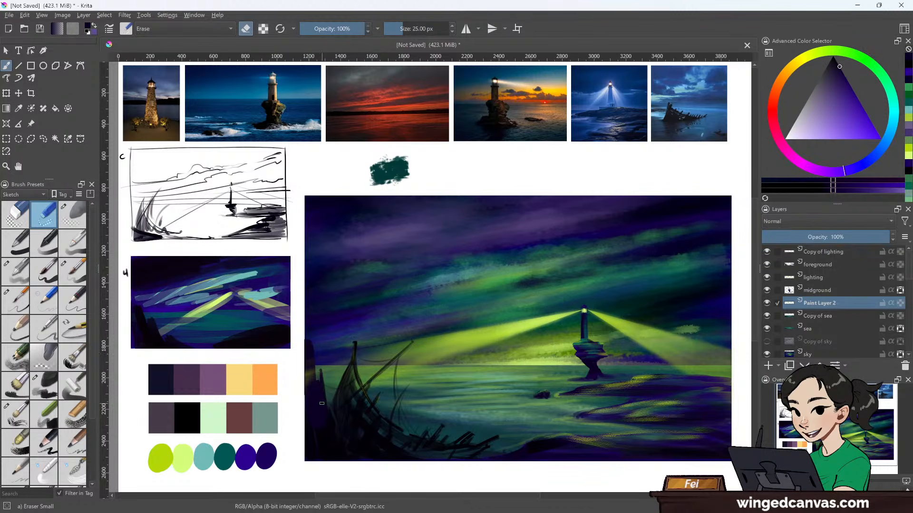
pyautogui.click(848, 255)
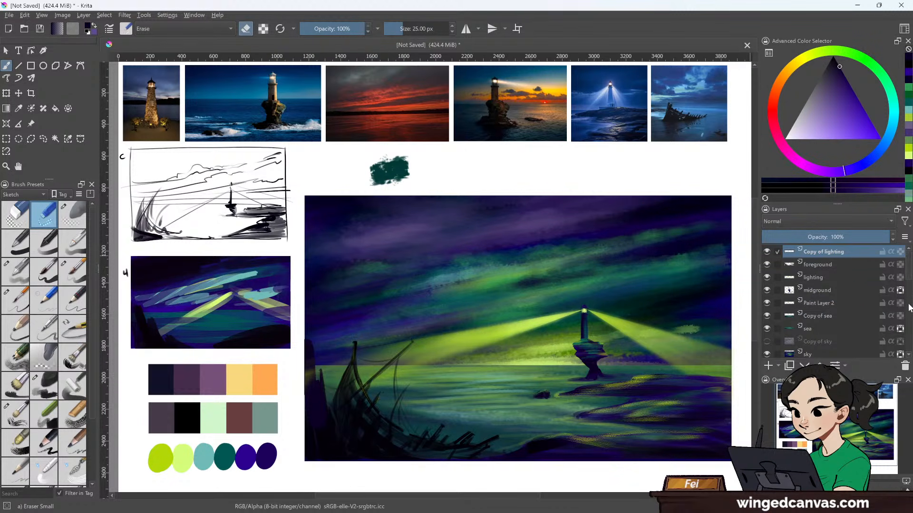
pyautogui.moveTo(307, 369); pyautogui.dragTo(308, 383)
# - Sample the yellow-green light colour from the sea near the horizon beside the lighthouse and return to the brush tool
pyautogui.click(19, 108)
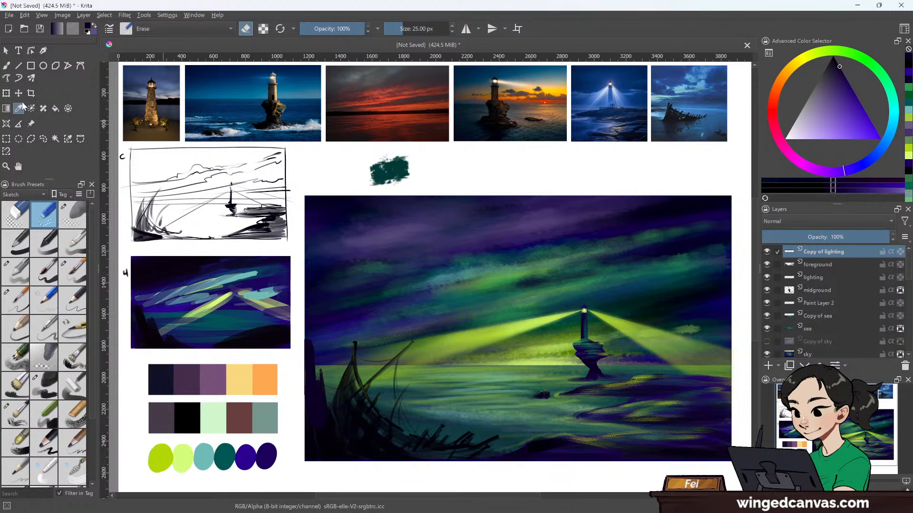
pyautogui.click(649, 368)
pyautogui.click(7, 67)
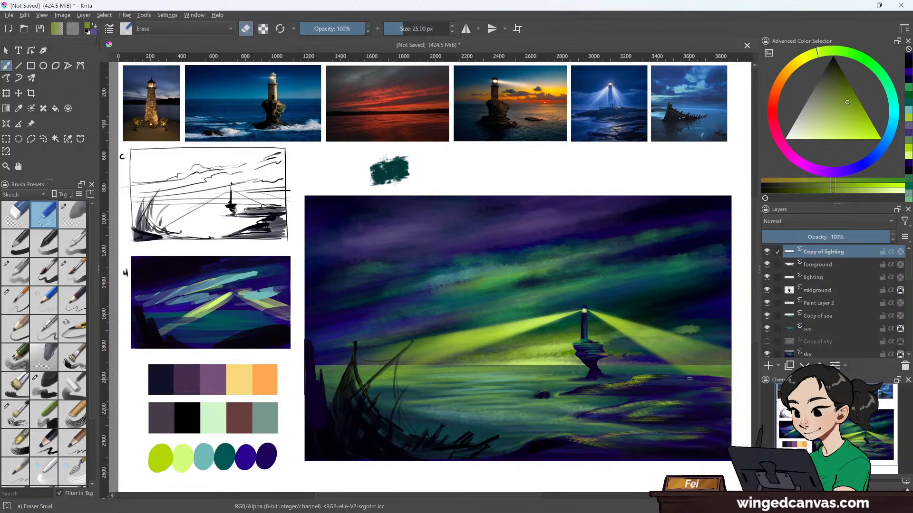
# - Collapse the REFs group, show the notes layer and hide the comp layer
pyautogui.scroll(-5, 909, 288)
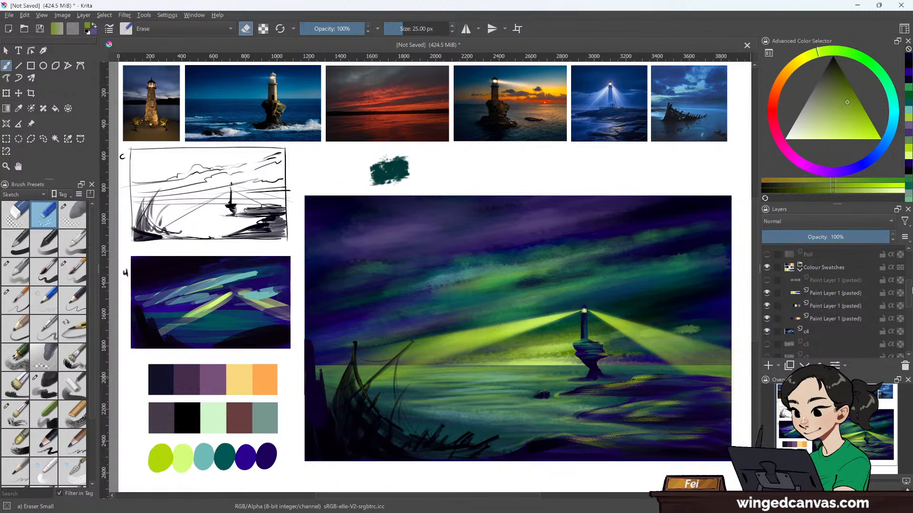
pyautogui.scroll(5, 841, 285)
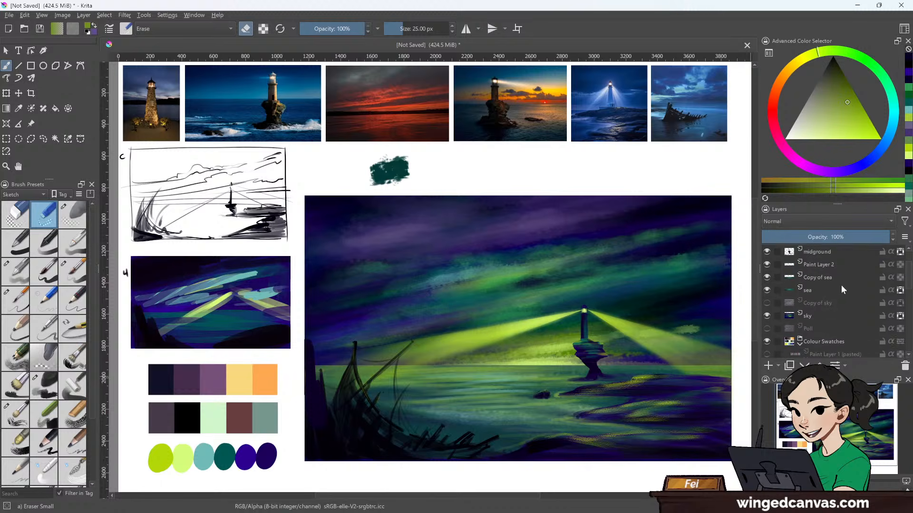
pyautogui.moveTo(817, 291)
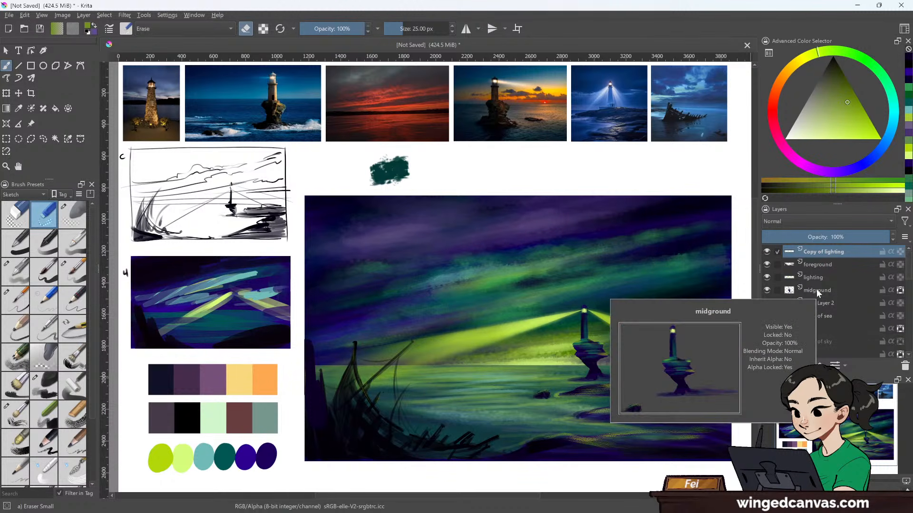
pyautogui.scroll(-5, 817, 289)
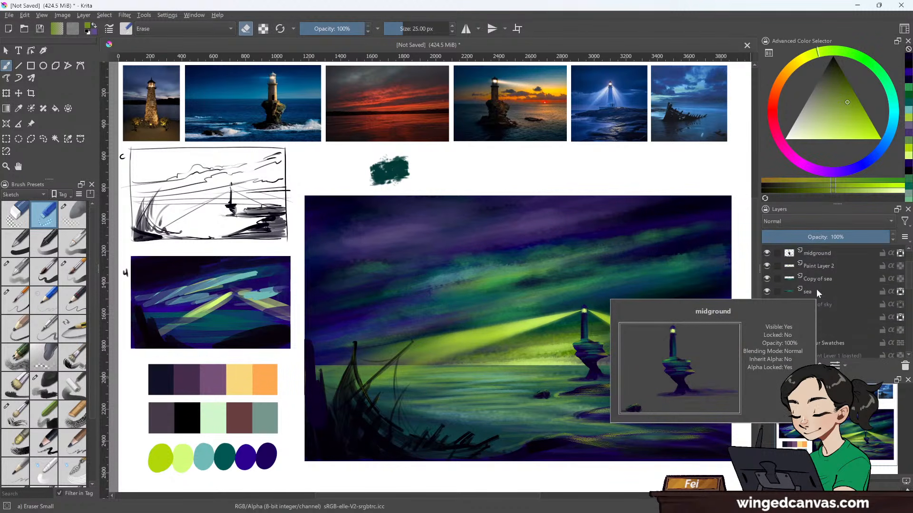
pyautogui.scroll(-6, 843, 323)
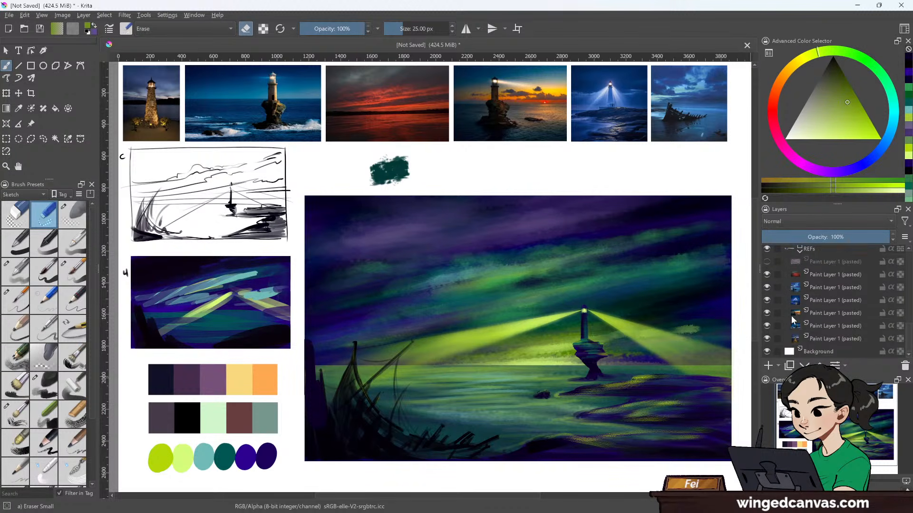
pyautogui.scroll(1, 800, 299)
pyautogui.click(800, 286)
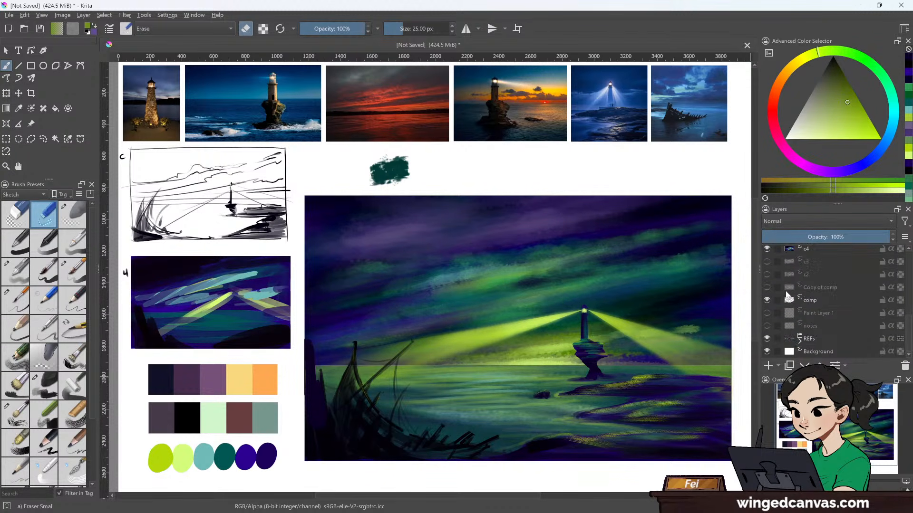
pyautogui.click(766, 325)
pyautogui.click(766, 324)
pyautogui.click(767, 326)
pyautogui.click(767, 299)
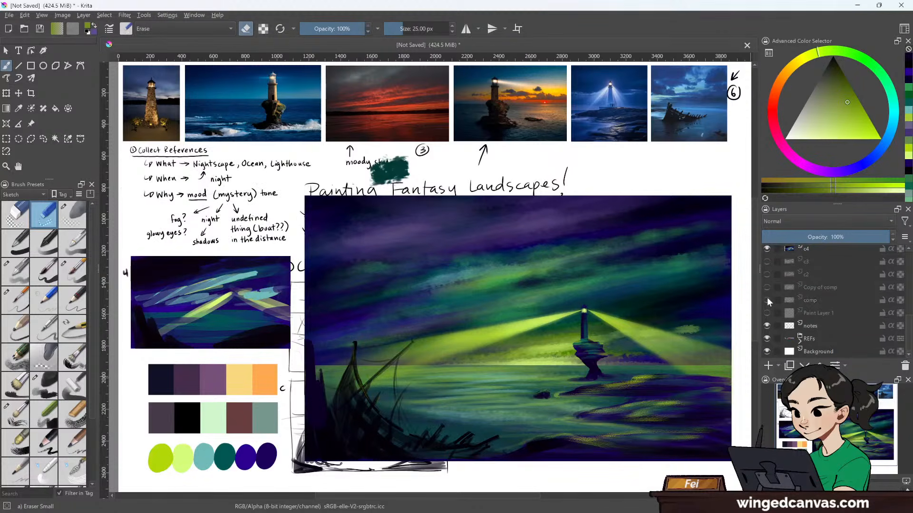
# - Group all painting layers from Copy of lighting down to sky
pyautogui.scroll(5, 773, 295)
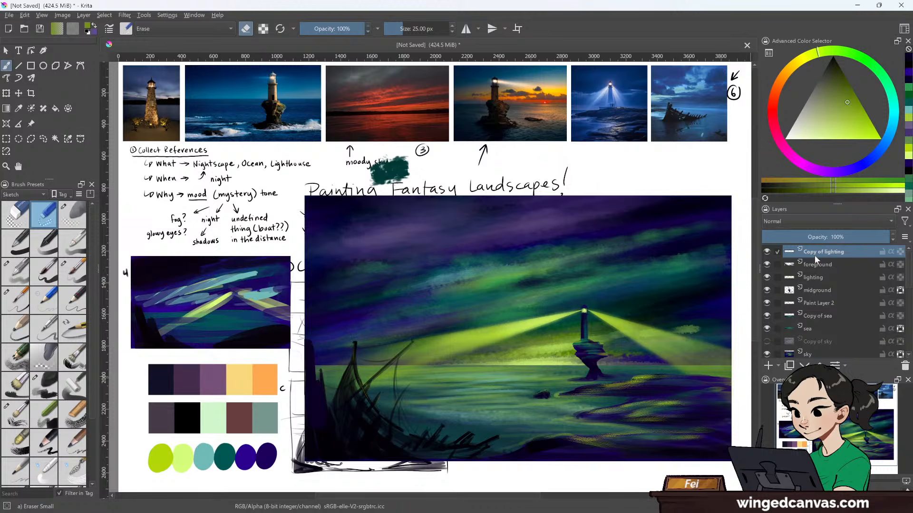
pyautogui.scroll(-1, 827, 327)
pyautogui.keyDown('shift'); pyautogui.click(826, 317); pyautogui.keyUp('shift')
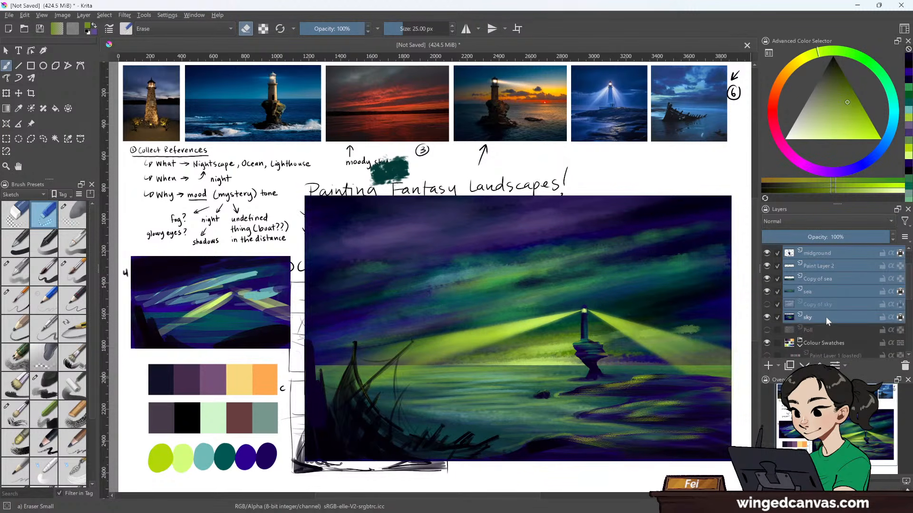
pyautogui.rightClick(826, 317)
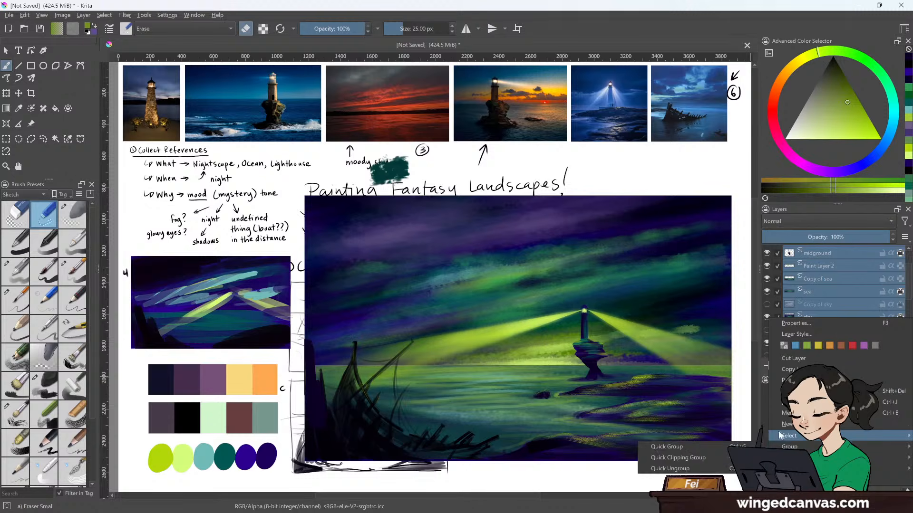
pyautogui.moveTo(778, 448)
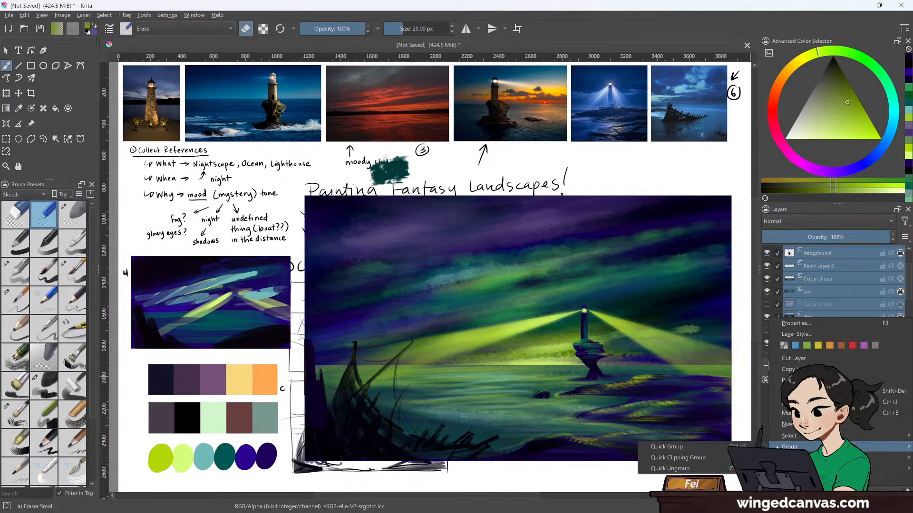
pyautogui.click(708, 446)
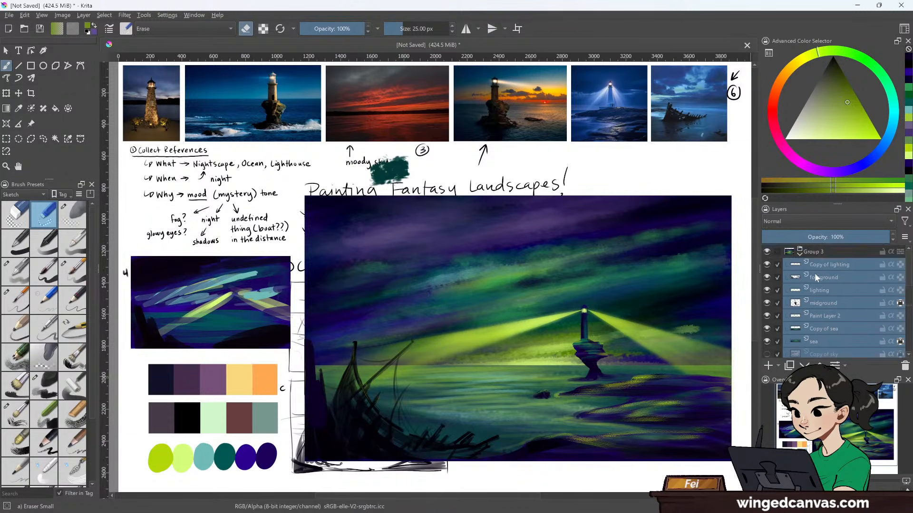
# - Rename the new layer group as Art and collapse it
pyautogui.click(812, 252)
pyautogui.doubleClick(811, 252)
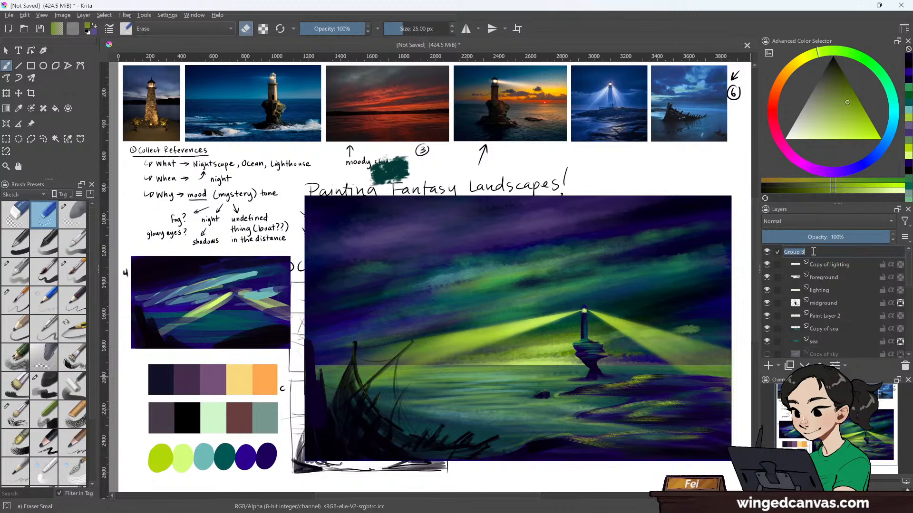
pyautogui.write('Art')
pyautogui.press('Return')
pyautogui.click(801, 252)
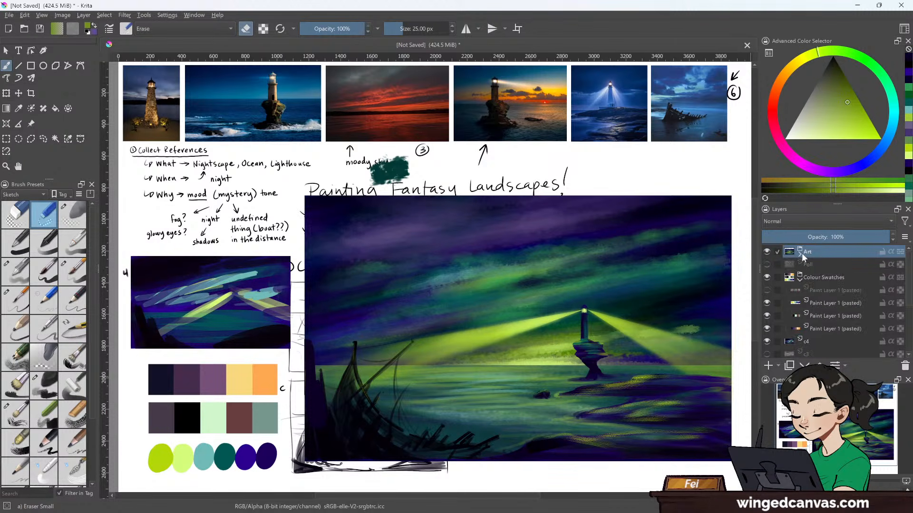
# - Hide the Art group and the c4 layer to review the handwritten notes and composition sketches
pyautogui.click(768, 253)
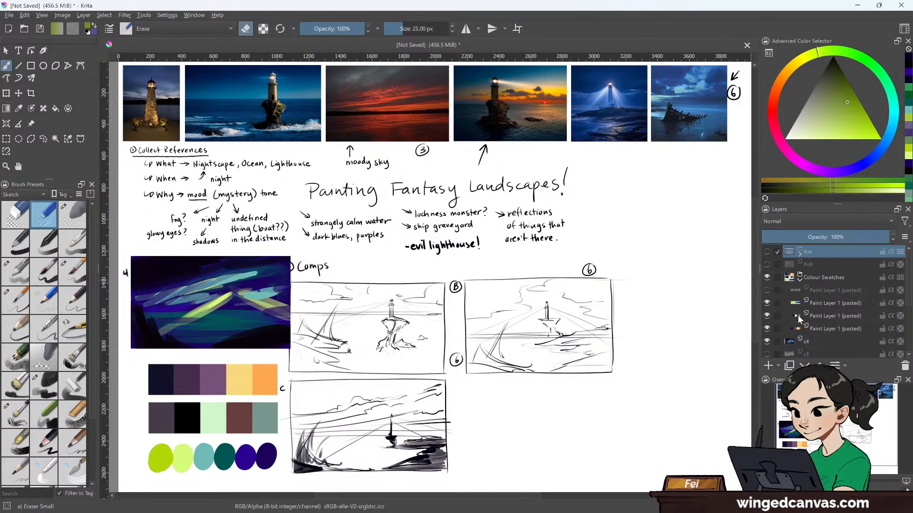
pyautogui.click(767, 342)
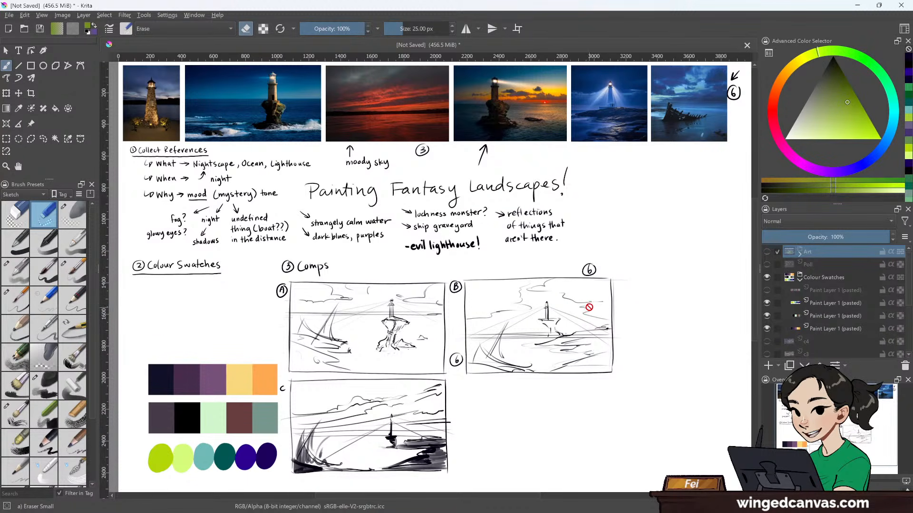
pyautogui.scroll(1, 577, 305)
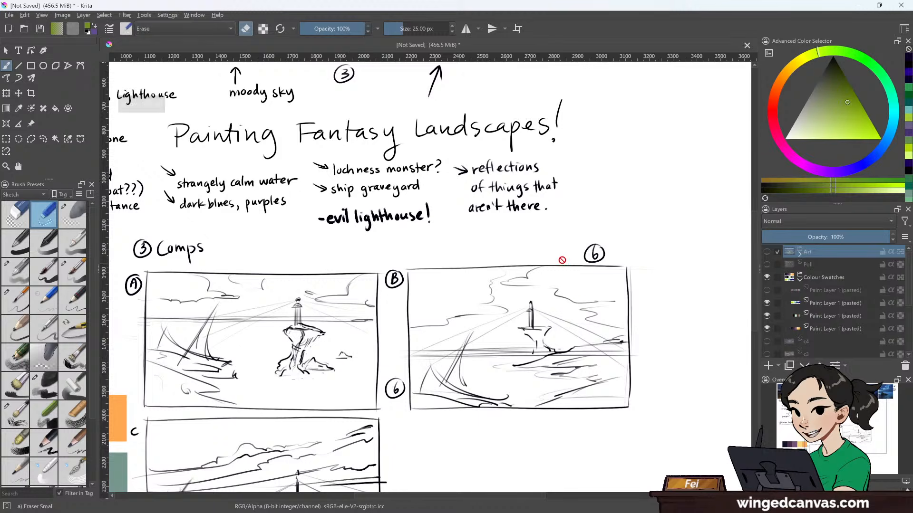
pyautogui.moveTo(580, 260); pyautogui.dragTo(741, 257)
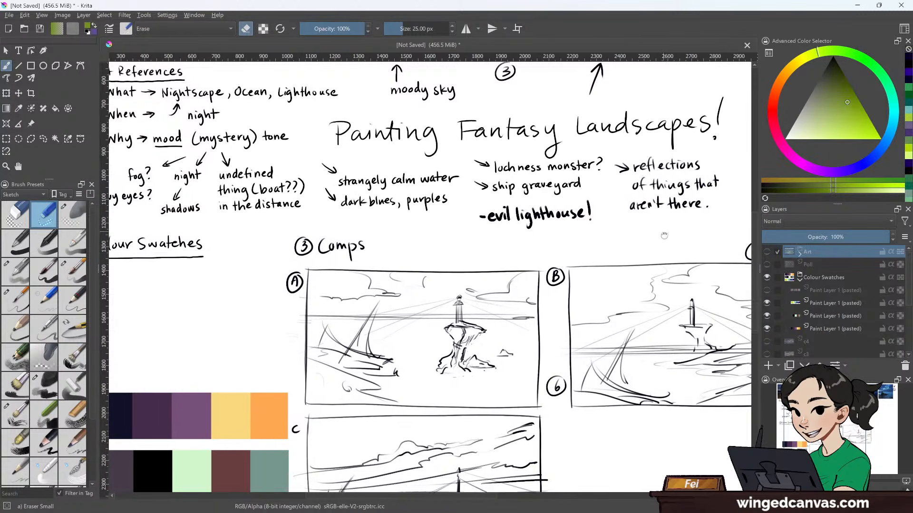
pyautogui.moveTo(675, 226)
pyautogui.mouseDown()
pyautogui.moveTo(689, 247)
pyautogui.moveTo(673, 234)
pyautogui.moveTo(618, 235)
pyautogui.mouseUp()
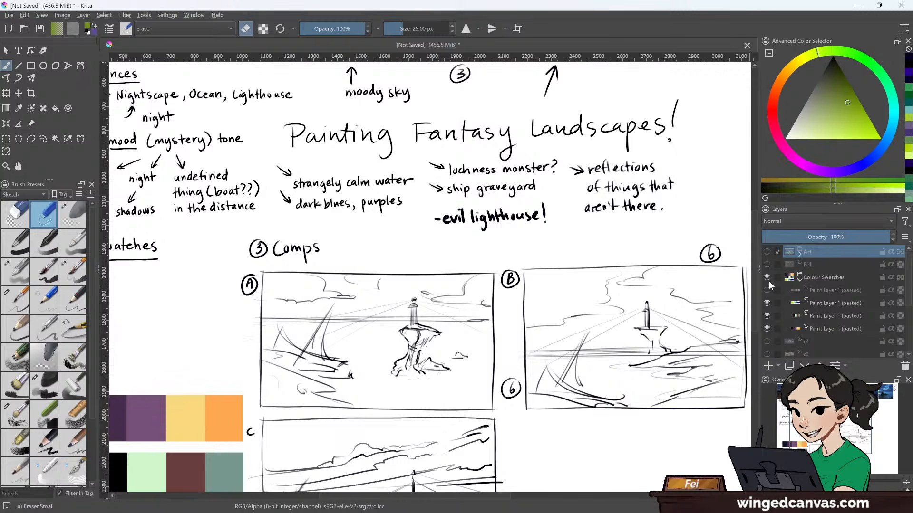
pyautogui.moveTo(844, 299)
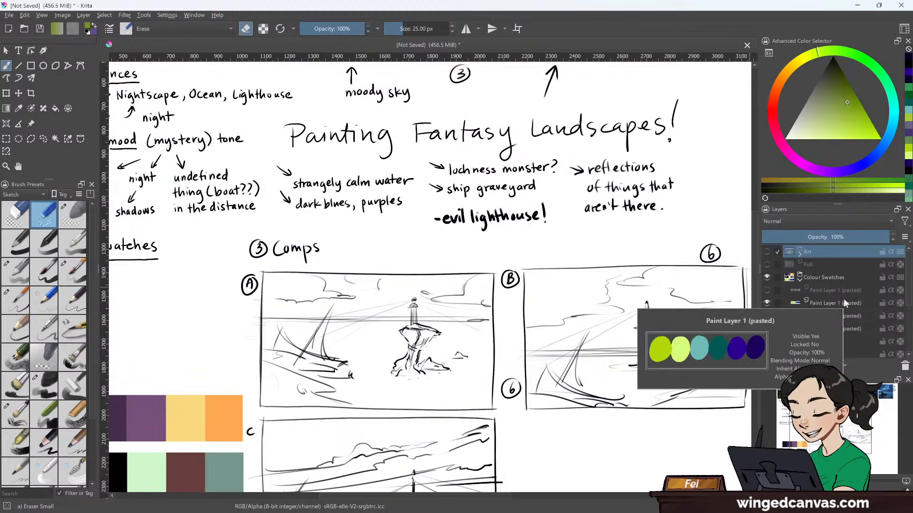
# - Hide the notes layer and show the Art group again so the painting and reference photos are displayed
pyautogui.moveTo(768, 261)
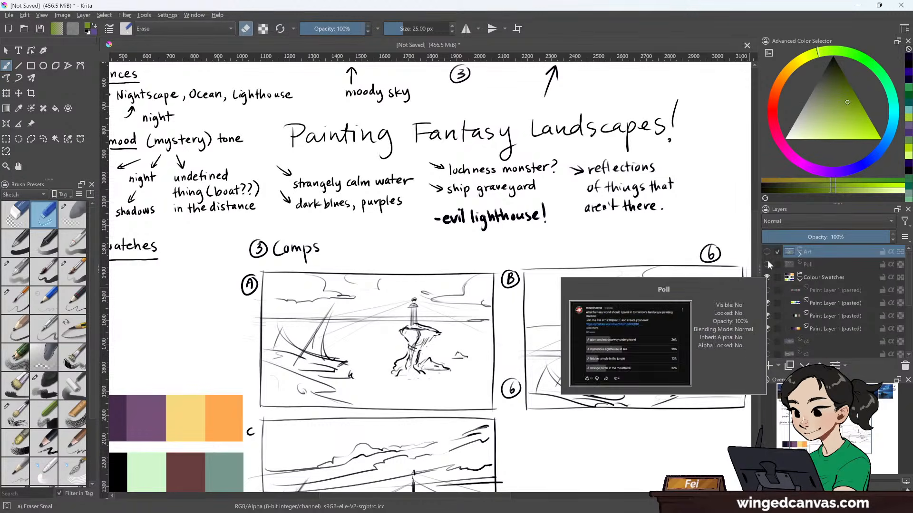
pyautogui.moveTo(778, 290)
pyautogui.scroll(-2, 792, 307)
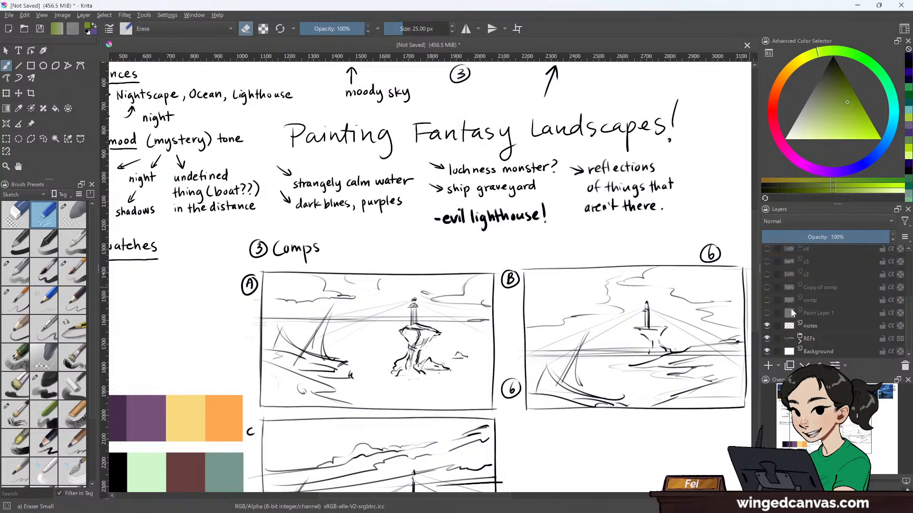
pyautogui.click(766, 326)
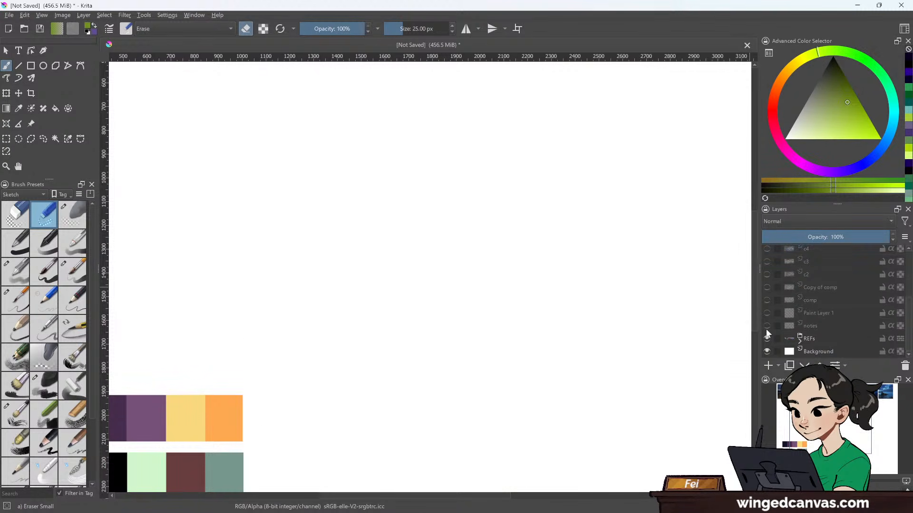
pyautogui.scroll(3, 767, 331)
pyautogui.click(767, 328)
pyautogui.click(766, 251)
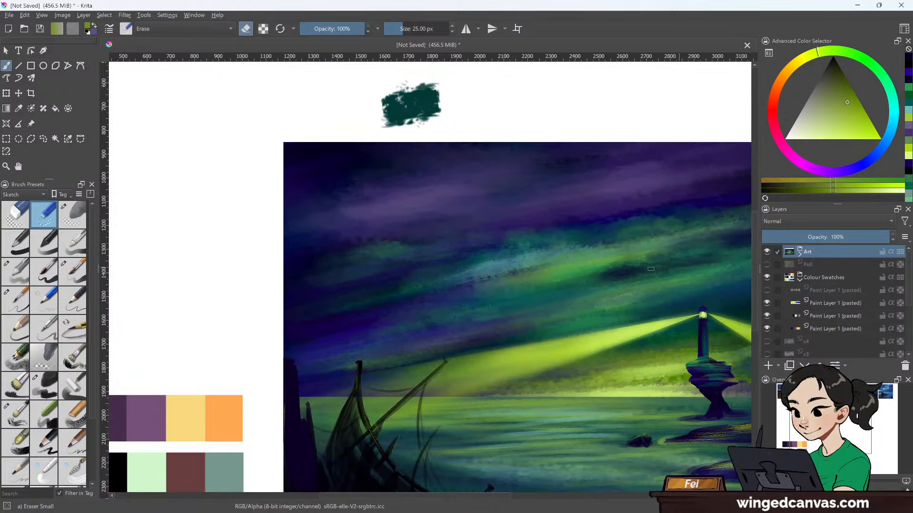
pyautogui.scroll(-4, 634, 300)
pyautogui.moveTo(635, 300); pyautogui.dragTo(662, 300)
pyautogui.scroll(2, 551, 297)
pyautogui.scroll(1, 550, 298)
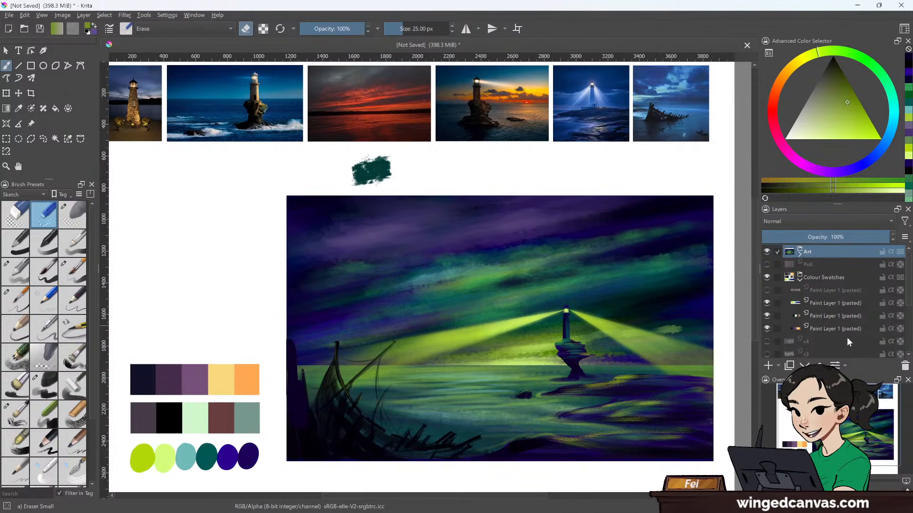
# - Show the c4 colour study and the comp sketch layers beside the painting
pyautogui.scroll(-2, 817, 301)
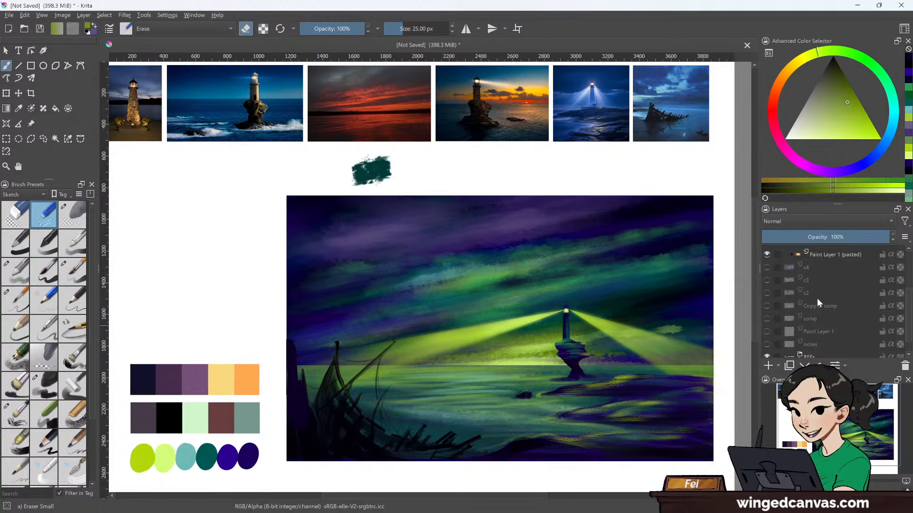
pyautogui.scroll(-1, 817, 298)
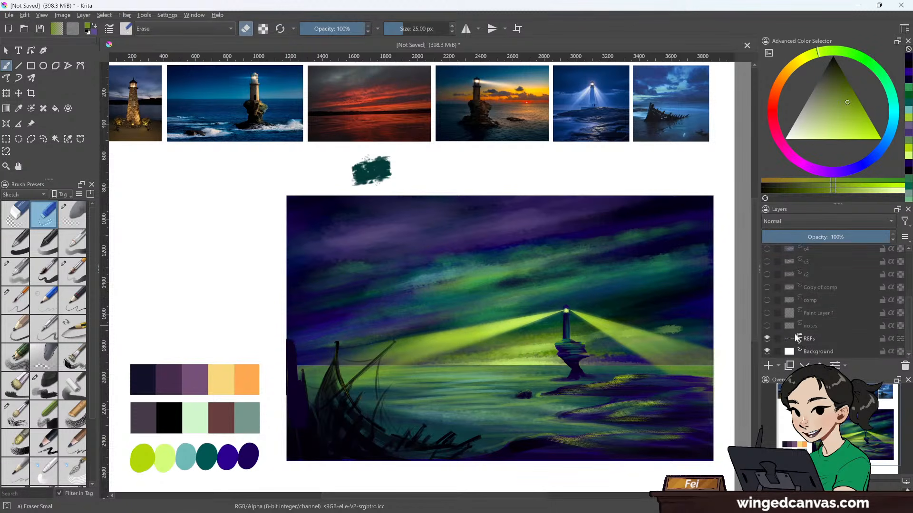
pyautogui.scroll(2, 792, 337)
pyautogui.click(766, 323)
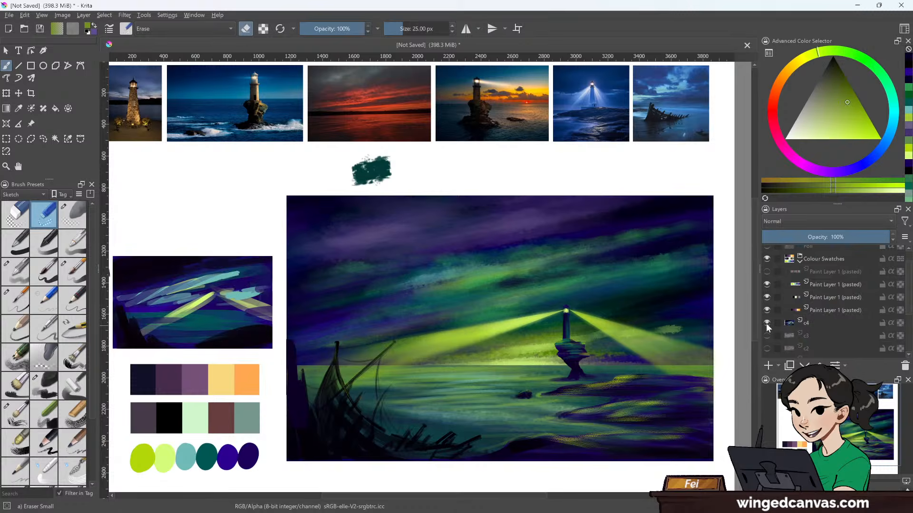
pyautogui.scroll(-1, 769, 322)
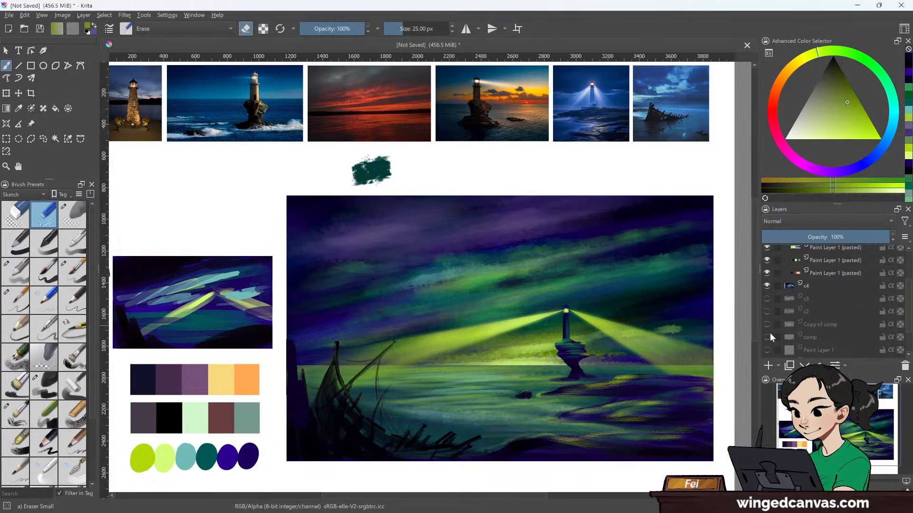
pyautogui.click(768, 337)
pyautogui.moveTo(484, 228)
pyautogui.mouseDown()
pyautogui.moveTo(507, 232)
pyautogui.moveTo(499, 226)
pyautogui.mouseUp()
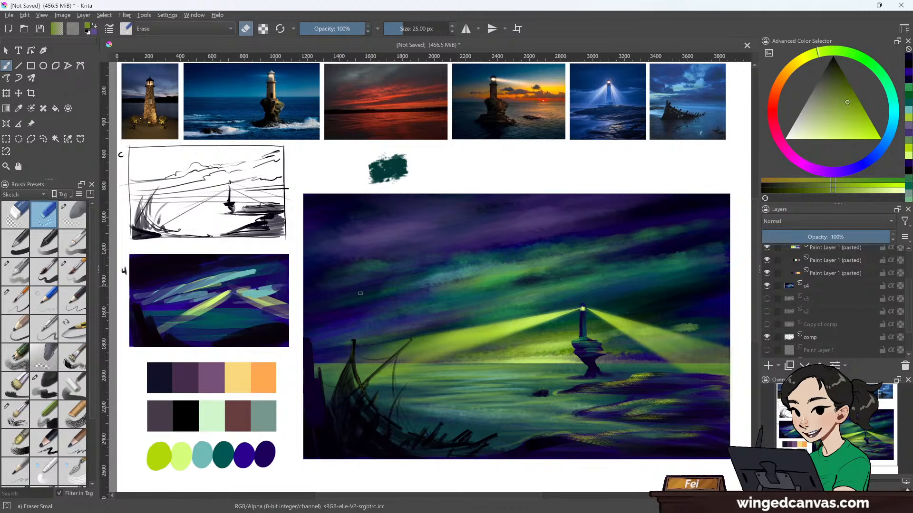
pyautogui.moveTo(473, 259)
pyautogui.mouseDown()
pyautogui.moveTo(487, 266)
pyautogui.moveTo(480, 261)
pyautogui.mouseUp()
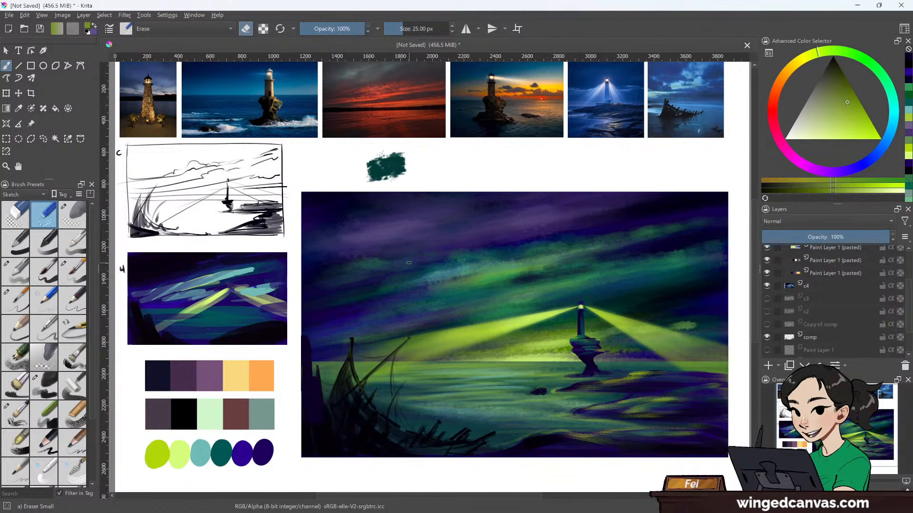
# - Examine the lighthouse lantern and light beams up close and against the whole composition
pyautogui.scroll(5, 587, 324)
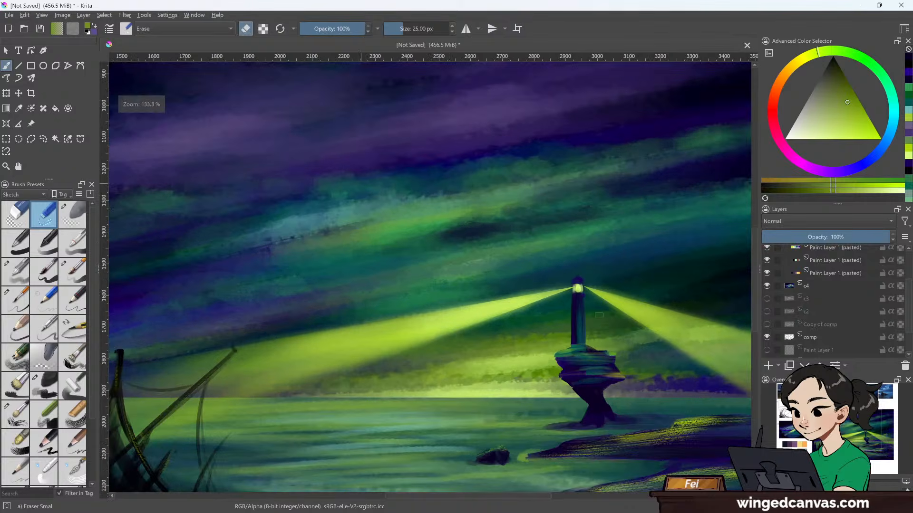
pyautogui.scroll(3, 598, 315)
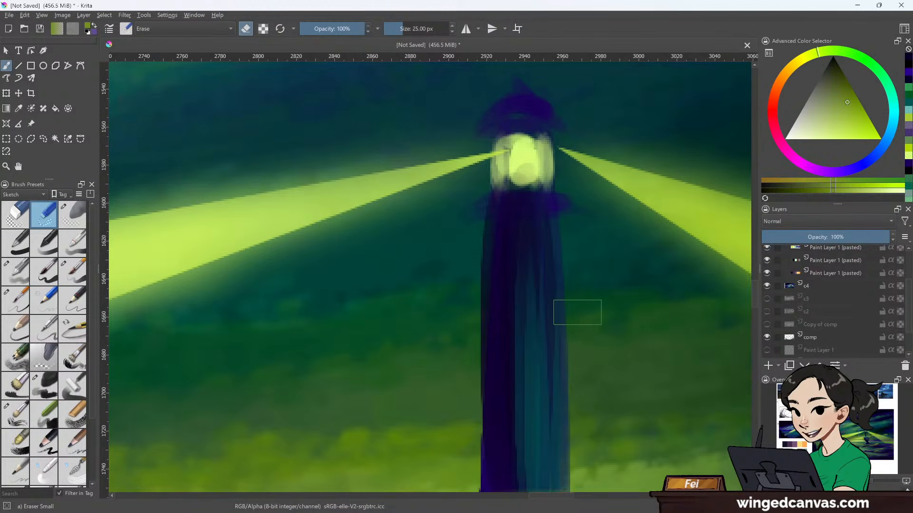
pyautogui.scroll(-3, 577, 312)
pyautogui.scroll(-2, 577, 312)
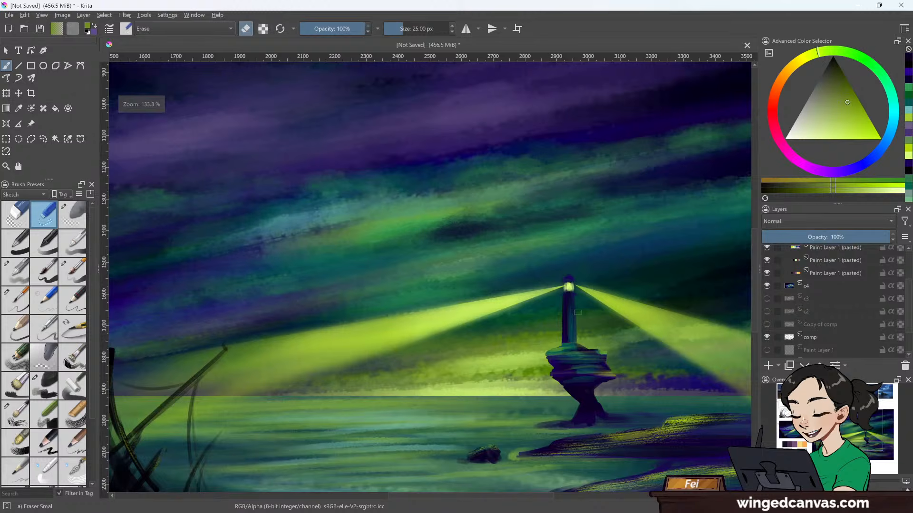
pyautogui.scroll(-1, 576, 313)
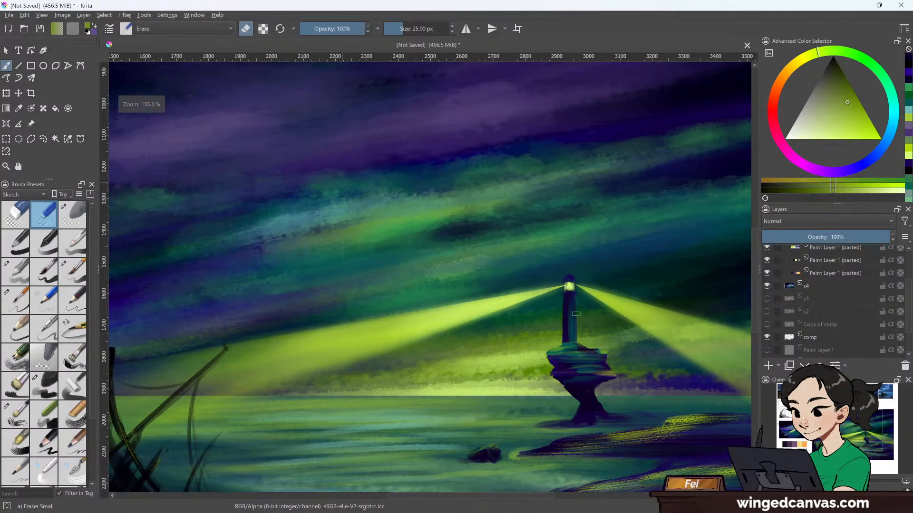
pyautogui.scroll(-2, 576, 314)
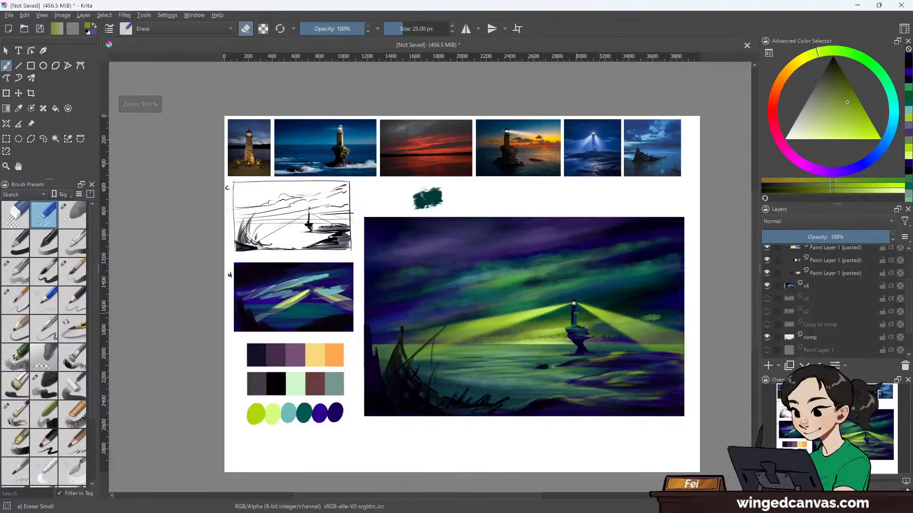
pyautogui.scroll(1, 576, 313)
pyautogui.scroll(1, 575, 314)
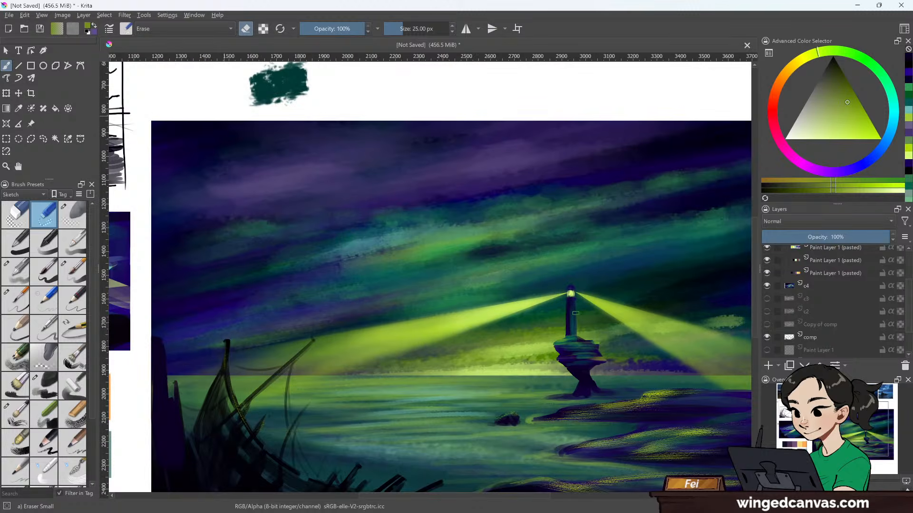
pyautogui.scroll(4, 576, 314)
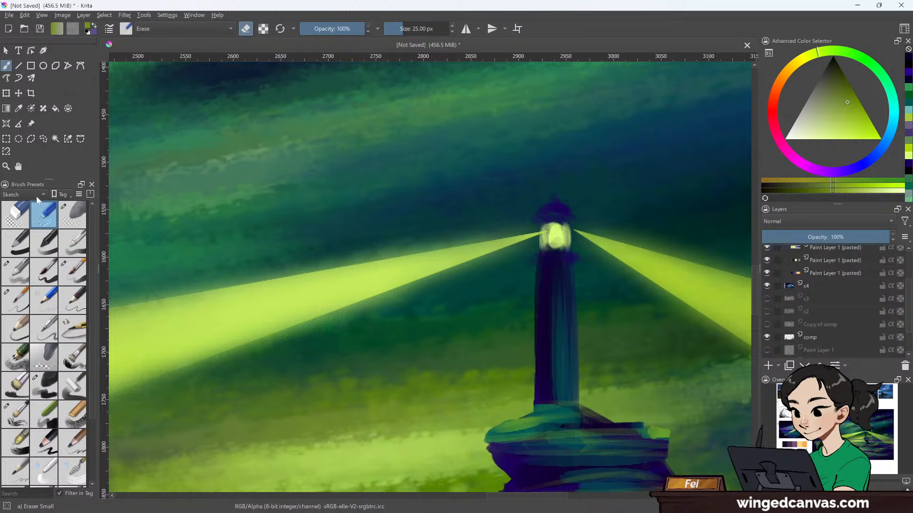
# - Choose the Basic-6 Details brush and sample the dark purple from the lighthouse tower
pyautogui.click(19, 108)
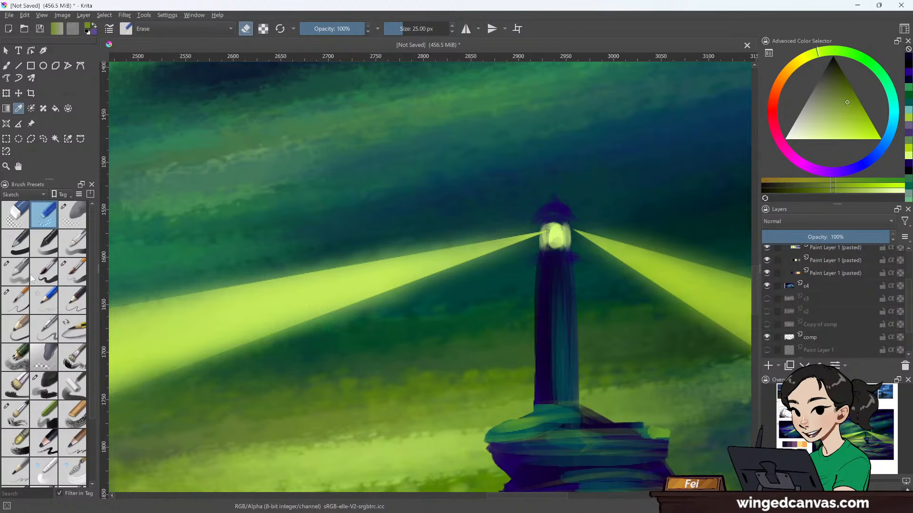
pyautogui.click(22, 295)
pyautogui.click(6, 65)
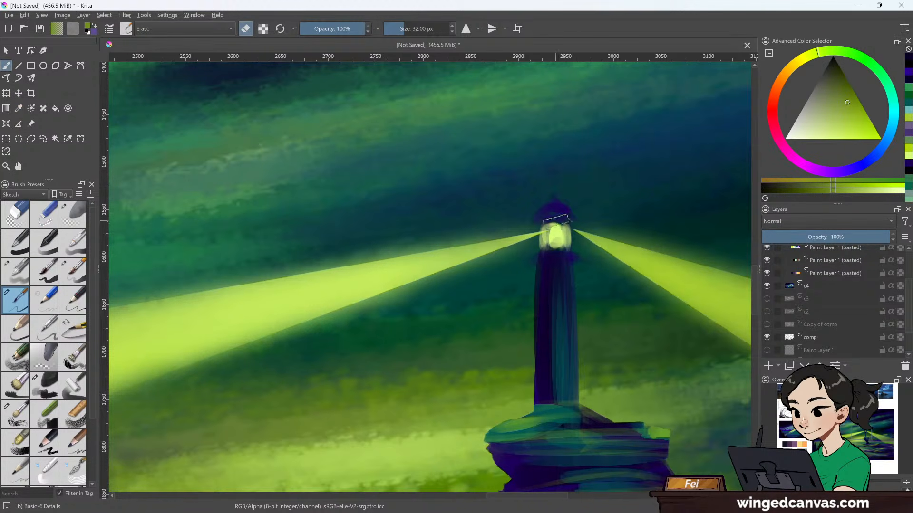
pyautogui.click(18, 109)
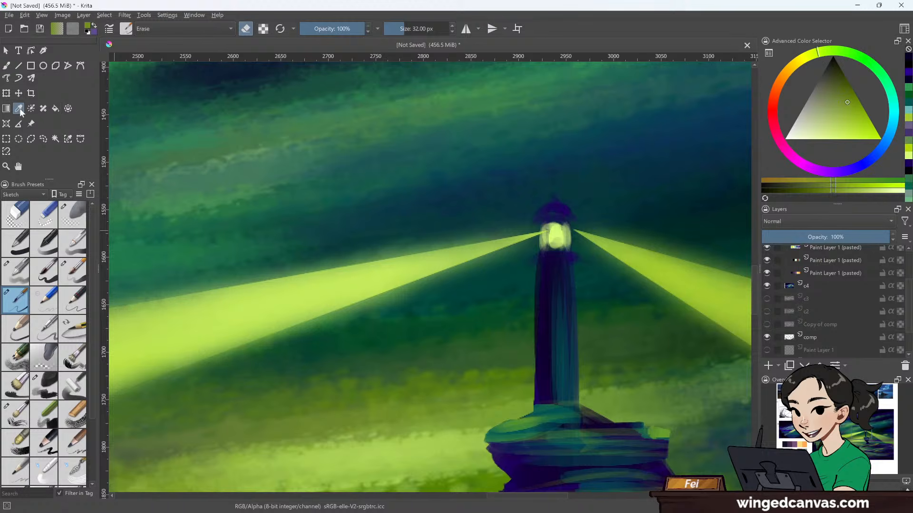
pyautogui.click(543, 276)
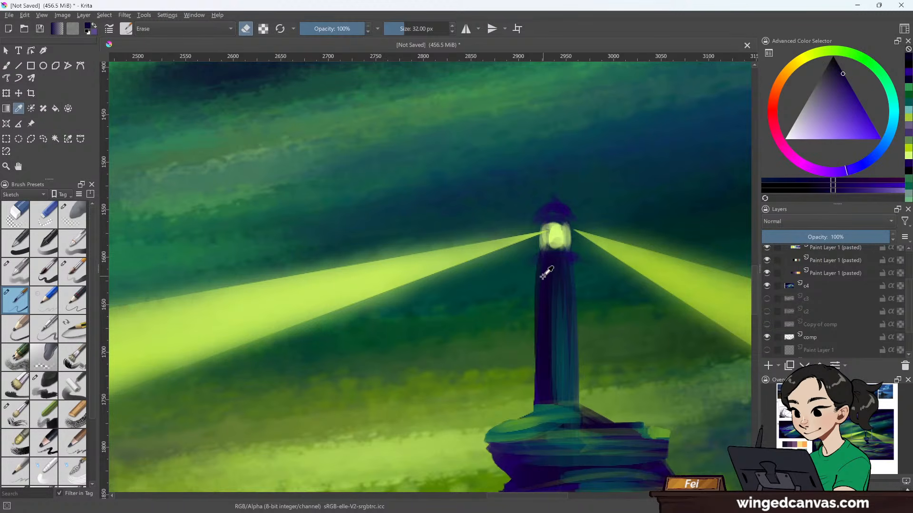
pyautogui.click(7, 65)
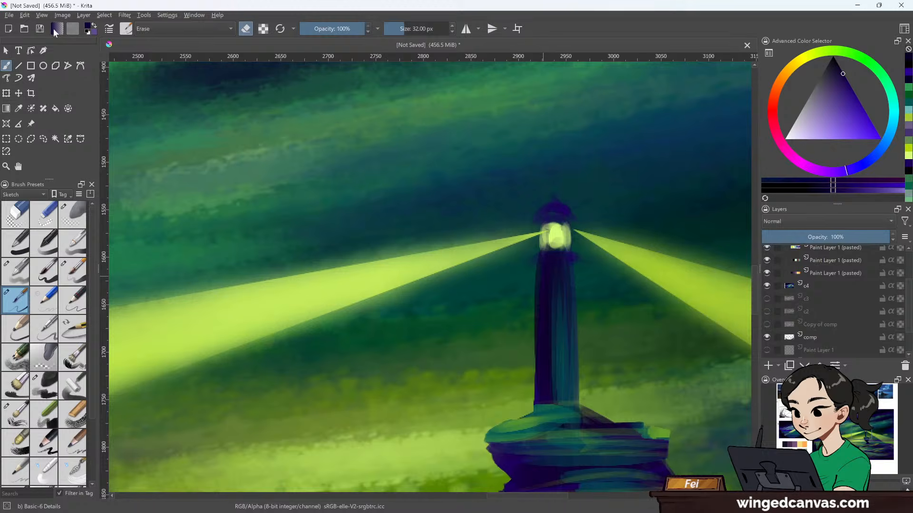
# - Frame the lighthouse and its beams, and reduce the brush size to 9 px
pyautogui.scroll(-1, 228, 146)
pyautogui.scroll(-1, 228, 149)
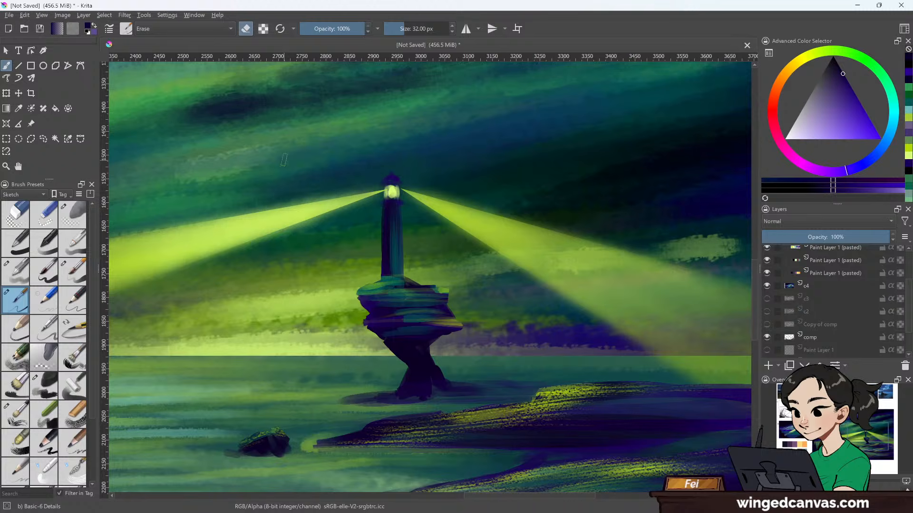
pyautogui.scroll(-2, 285, 162)
pyautogui.scroll(3, 294, 170)
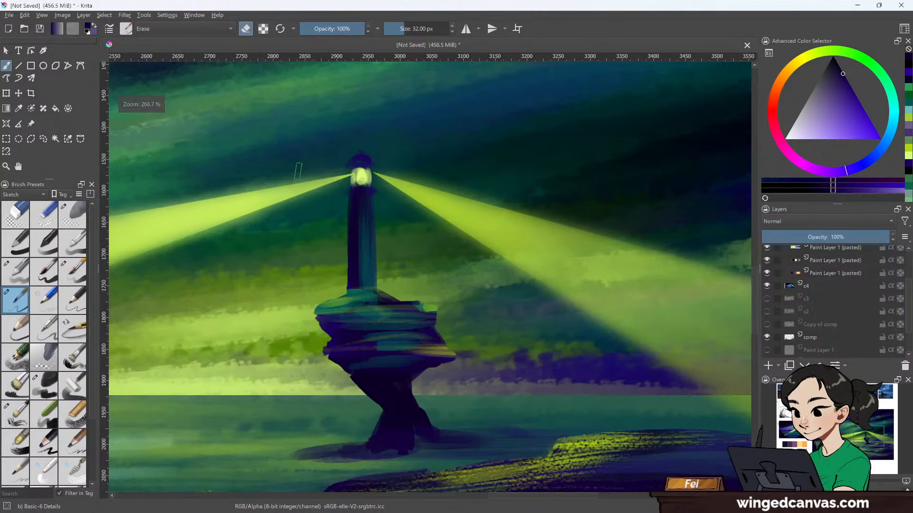
pyautogui.moveTo(298, 170); pyautogui.dragTo(498, 200)
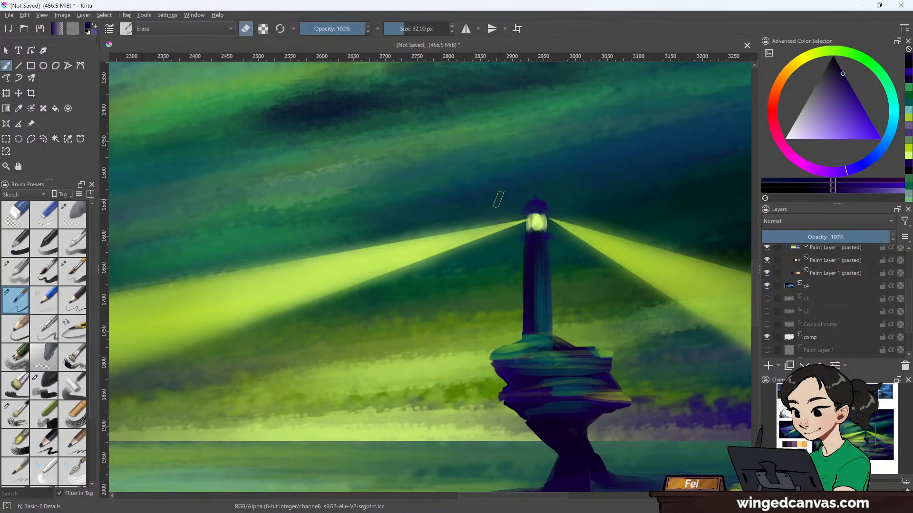
pyautogui.scroll(-1, 526, 230)
pyautogui.moveTo(566, 257); pyautogui.dragTo(518, 260)
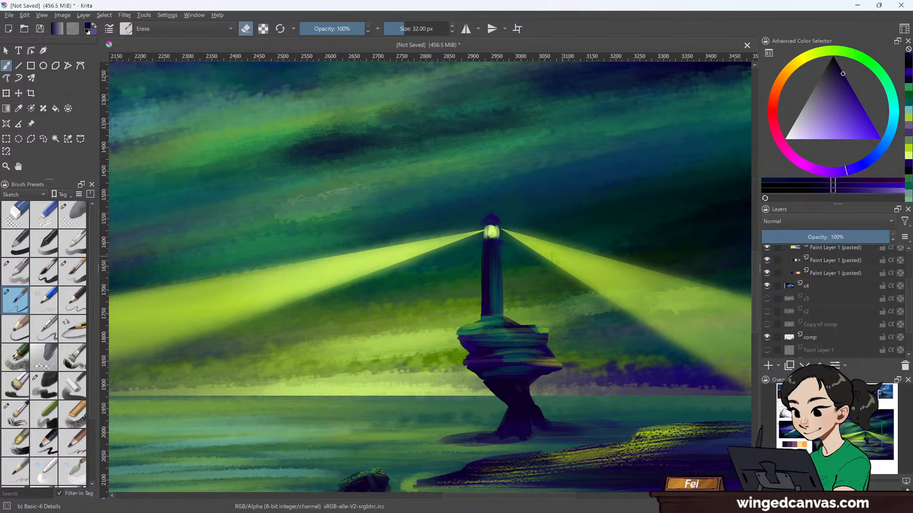
pyautogui.press('[')
pyautogui.press('[')
pyautogui.press('[')
pyautogui.press('[')
pyautogui.press('[')
pyautogui.press('[')
pyautogui.press('[')
pyautogui.press('[')
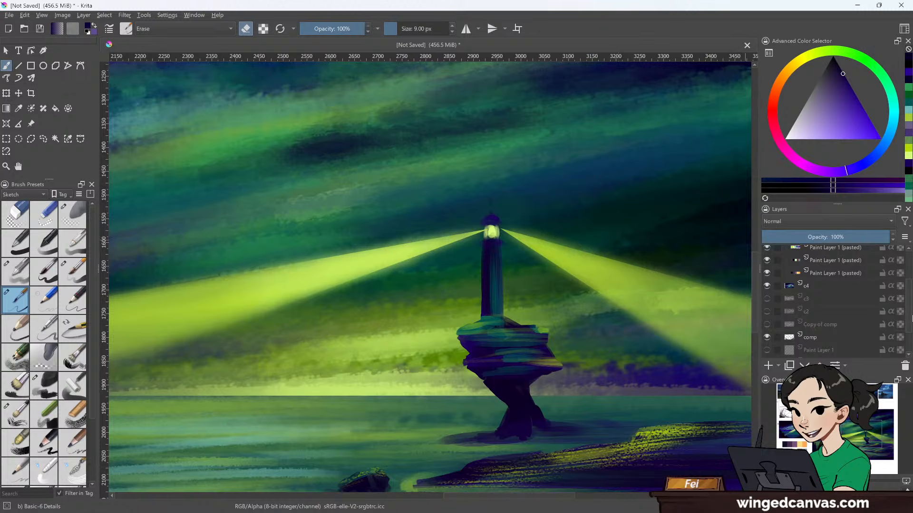
# - Expand the Art group and make the midground layer active
pyautogui.scroll(3, 837, 290)
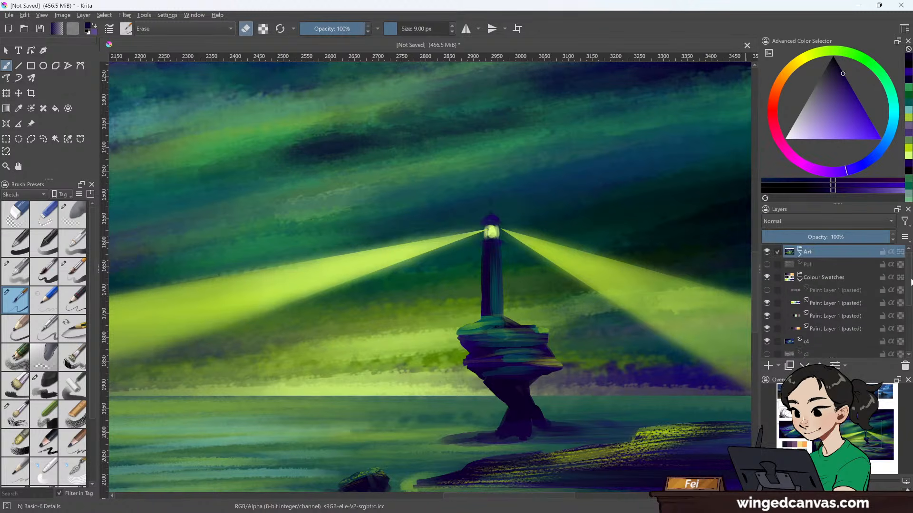
pyautogui.click(835, 277)
pyautogui.scroll(-2, 911, 304)
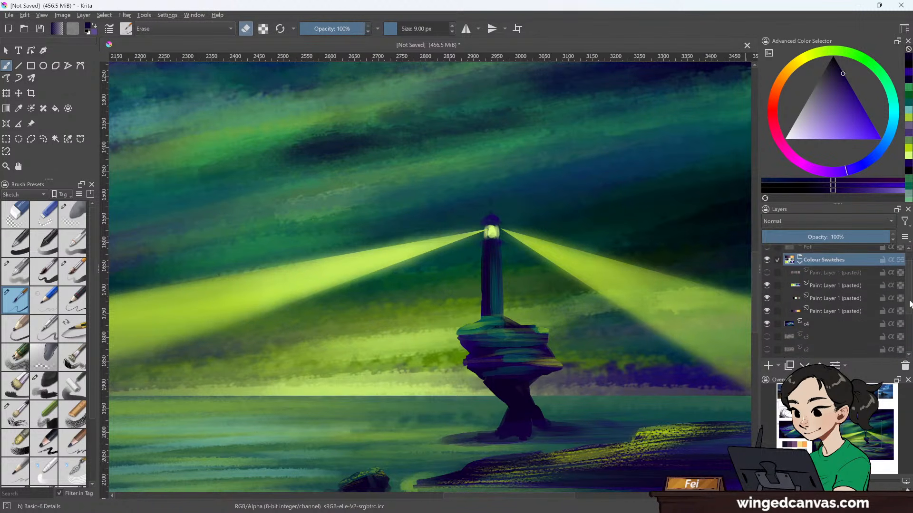
pyautogui.click(837, 284)
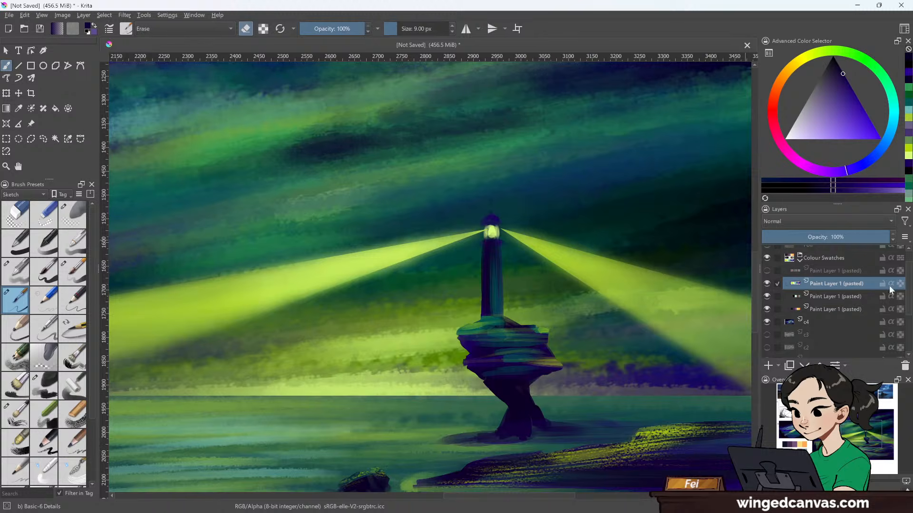
pyautogui.scroll(1, 836, 281)
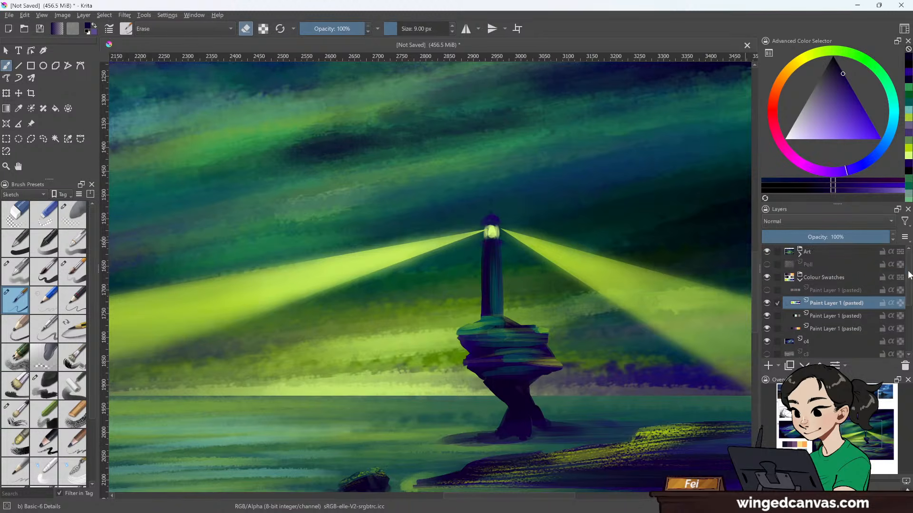
pyautogui.click(799, 254)
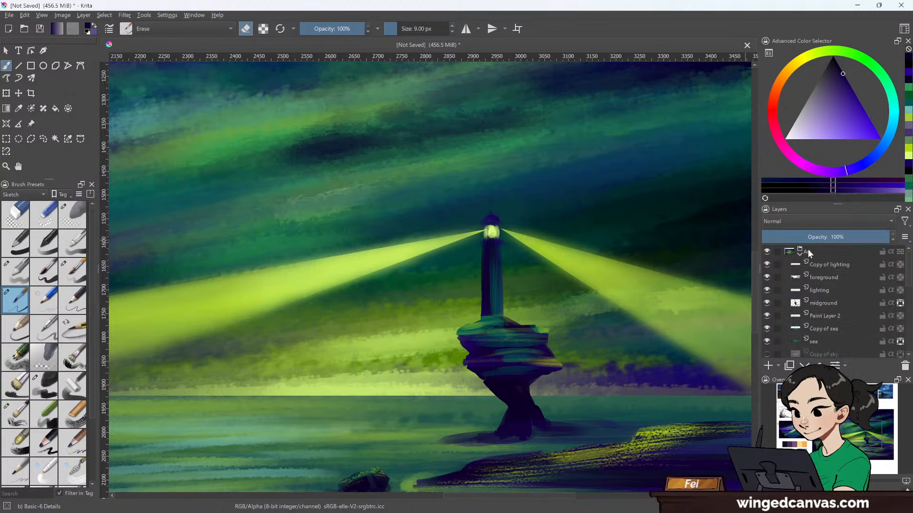
pyautogui.click(833, 303)
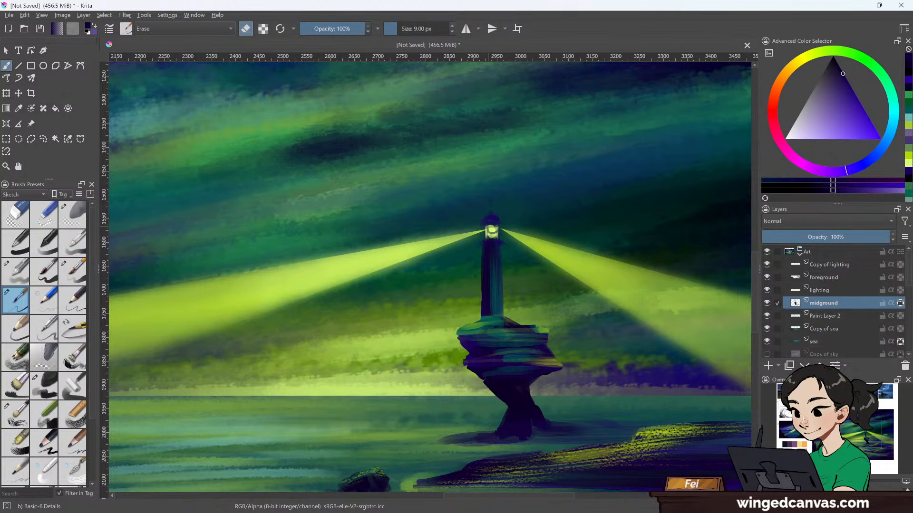
# - Erase small details in the lighthouse lantern, and set the brush to normal painting with the lamp's yellow-green
pyautogui.moveTo(485, 228); pyautogui.dragTo(496, 227)
pyautogui.click(19, 108)
pyautogui.click(499, 231)
pyautogui.press('b')
pyautogui.press('e')
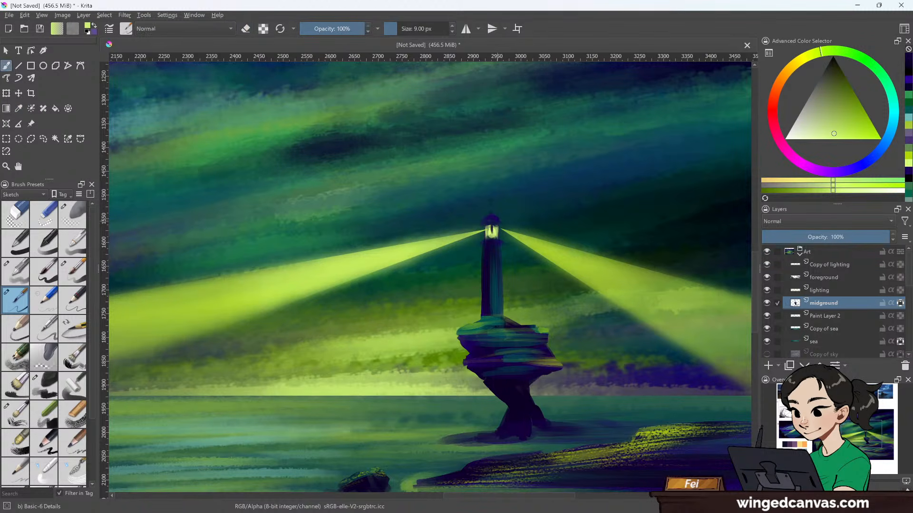
# - Paint the lighthouse lantern's glass, the trim beneath it and its roof edge with fine yellow-green strokes, undoing a stray stroke on the tower
pyautogui.moveTo(492, 229); pyautogui.dragTo(499, 226)
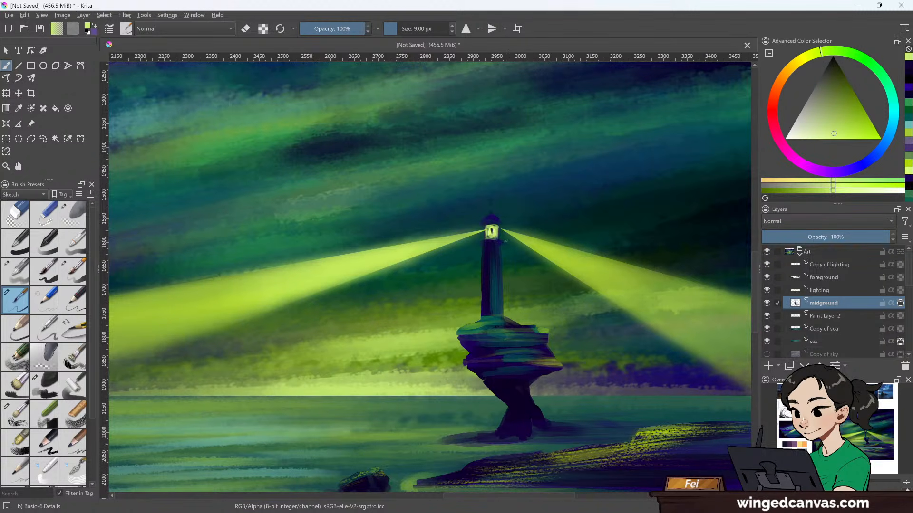
pyautogui.moveTo(482, 245); pyautogui.dragTo(492, 244)
pyautogui.moveTo(482, 252); pyautogui.dragTo(482, 266)
pyautogui.hotkey('ctrl', 'z')
pyautogui.moveTo(481, 223); pyautogui.dragTo(498, 222)
pyautogui.moveTo(488, 226); pyautogui.dragTo(489, 237)
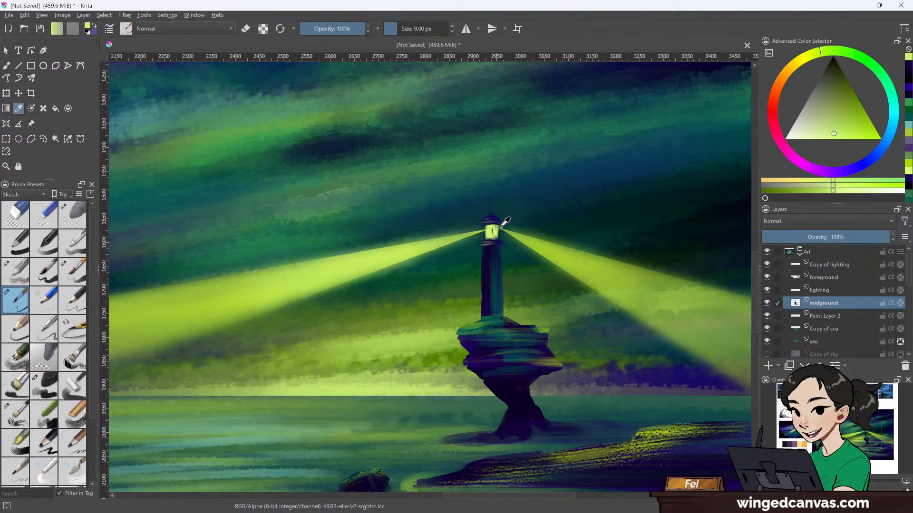
# - Sample the tower's dark purple and paint a small dark shape in the centre of the glowing lantern
pyautogui.keyDown('ctrl'); pyautogui.click(488, 245); pyautogui.keyUp('ctrl')
pyautogui.click(7, 68)
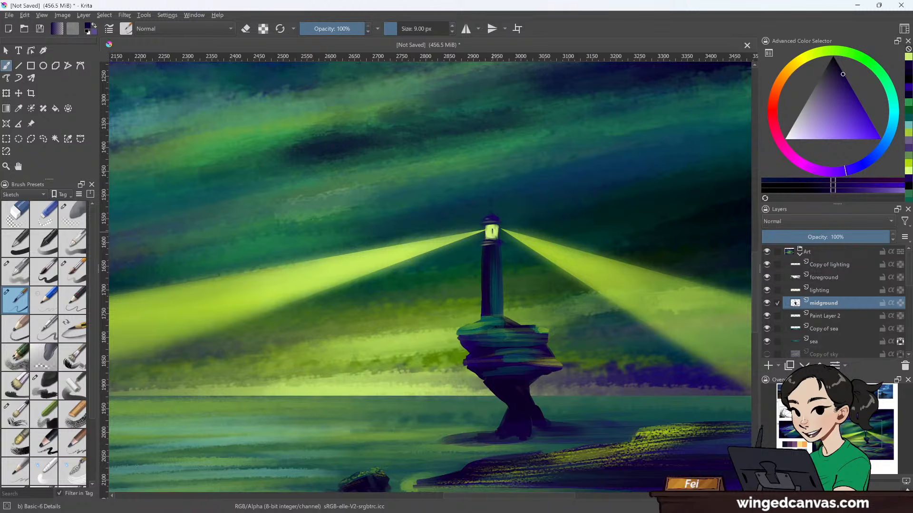
pyautogui.moveTo(492, 228); pyautogui.dragTo(492, 231)
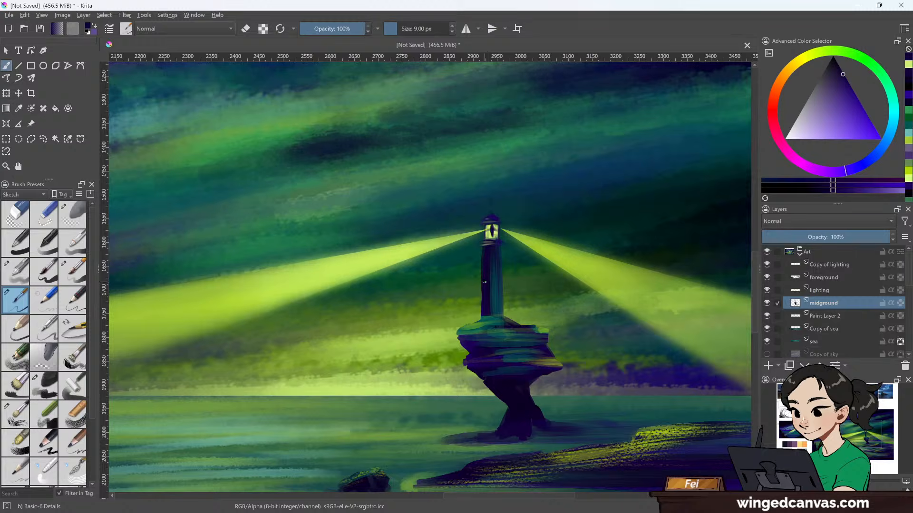
# - Examine how the detailed lantern reads against the beams and the full seascape
pyautogui.scroll(-3, 488, 281)
pyautogui.scroll(2, 511, 295)
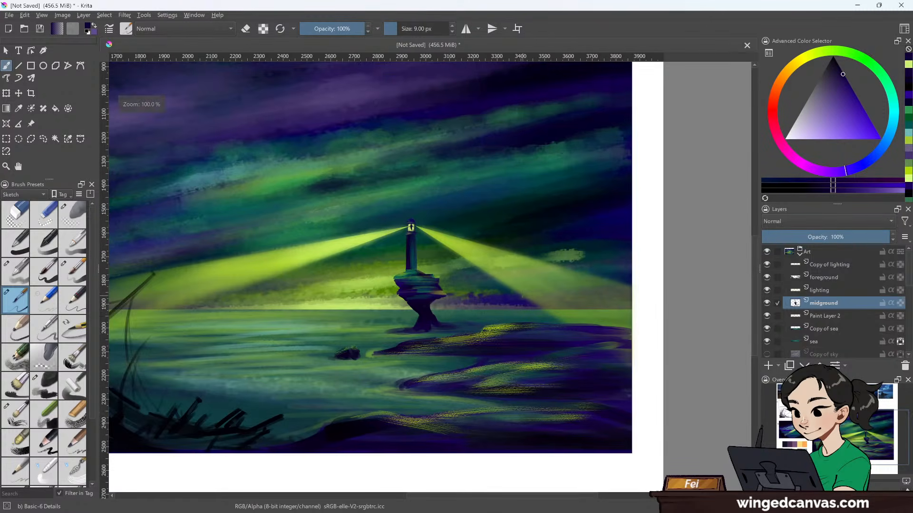
pyautogui.scroll(1, 511, 295)
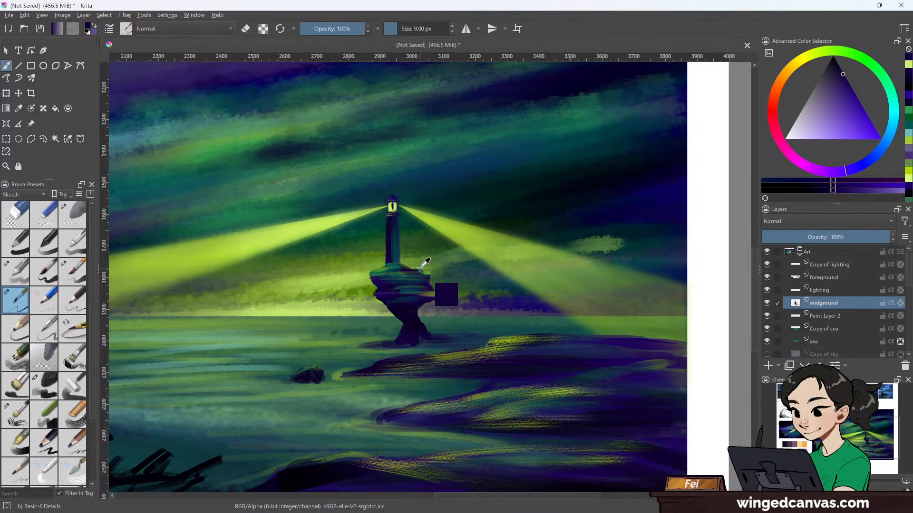
pyautogui.press('-')
pyautogui.press('-')
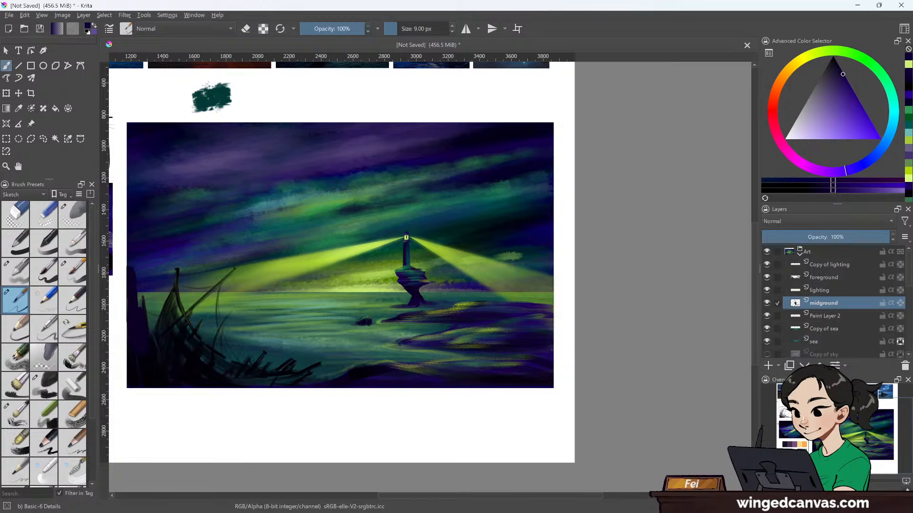
pyautogui.press('-')
pyautogui.press('+')
pyautogui.press('+')
pyautogui.press('-')
pyautogui.moveTo(436, 261); pyautogui.dragTo(507, 286)
pyautogui.press('+')
pyautogui.press('+')
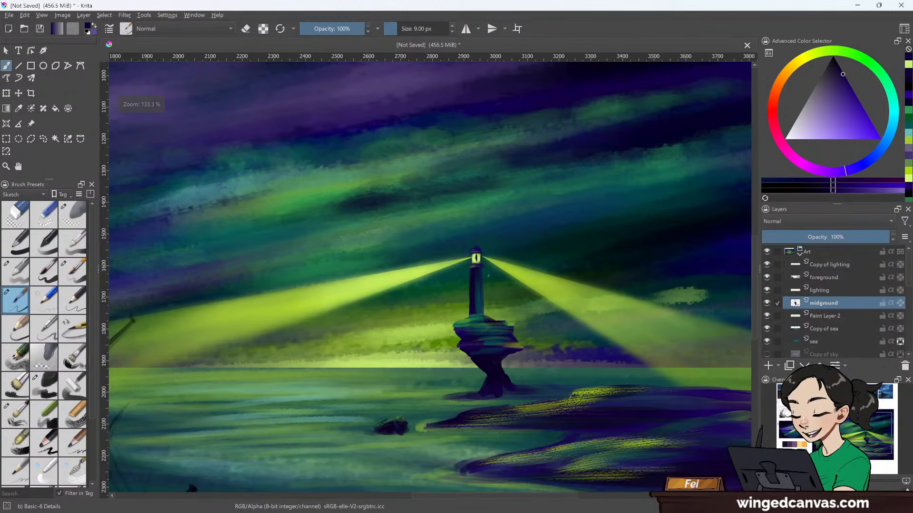
pyautogui.press('-')
pyautogui.press('-')
pyautogui.press('+')
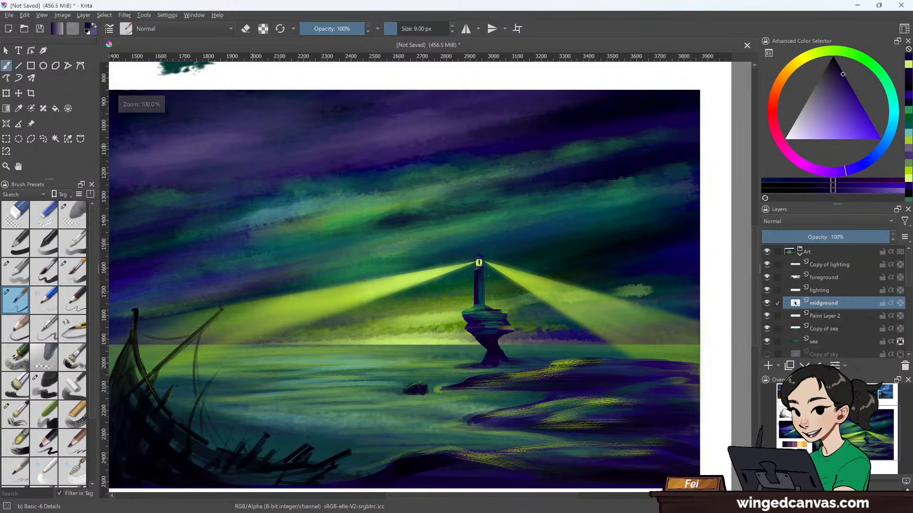
pyautogui.press('+')
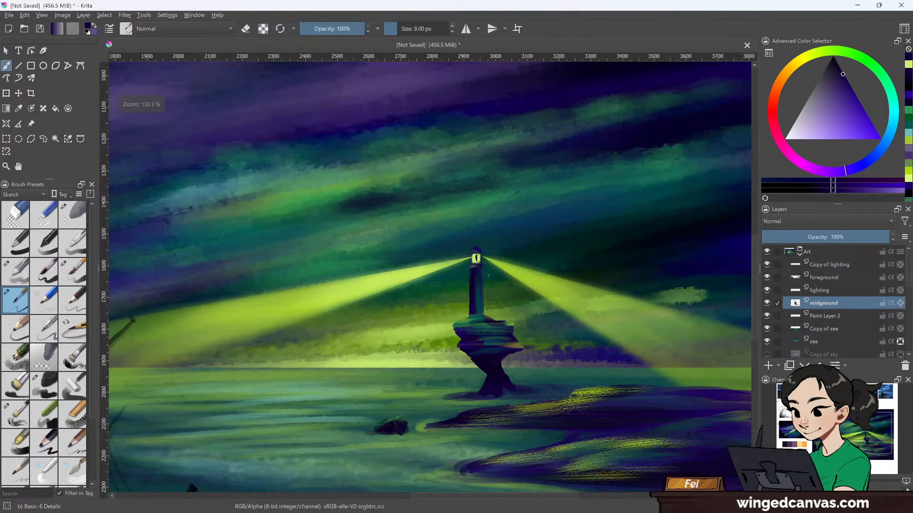
# - Pick black and paint the lantern's gallery ledge and pointed roof
pyautogui.press('+')
pyautogui.press('+')
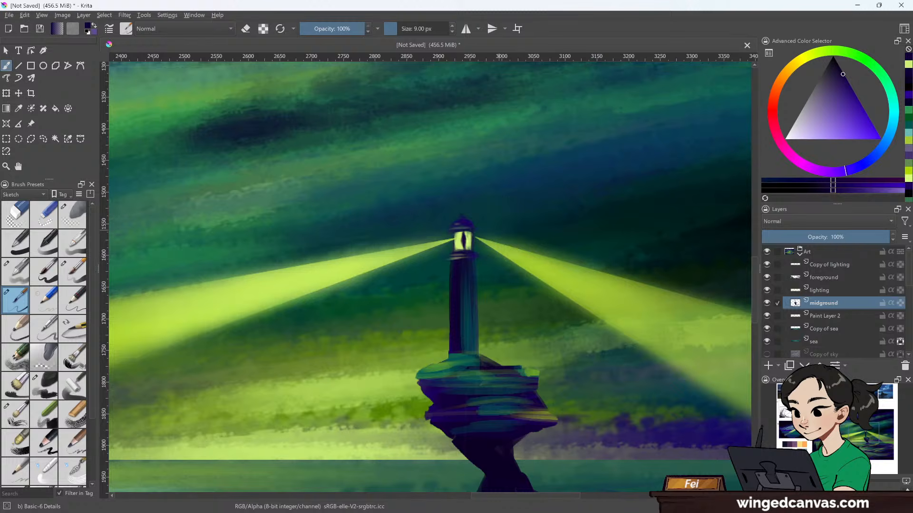
pyautogui.moveTo(840, 78); pyautogui.dragTo(837, 58)
pyautogui.moveTo(450, 255); pyautogui.dragTo(476, 256)
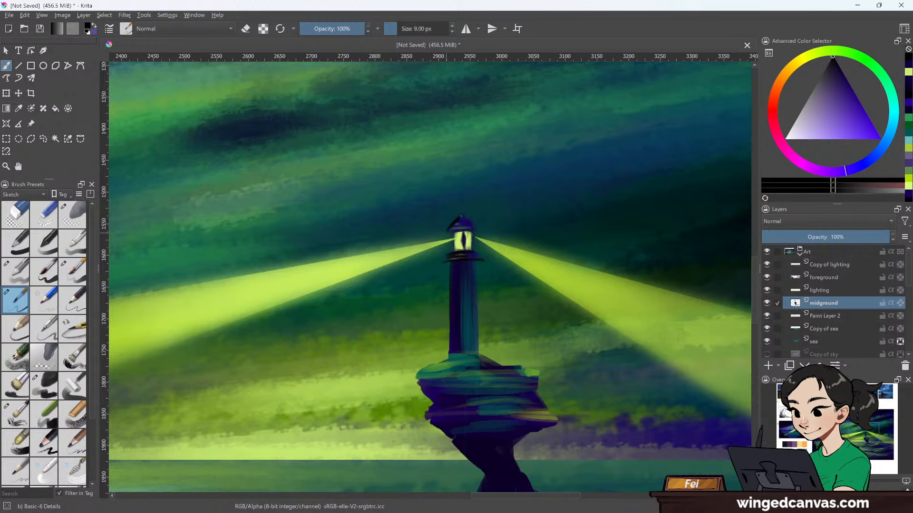
pyautogui.moveTo(461, 216); pyautogui.dragTo(475, 228)
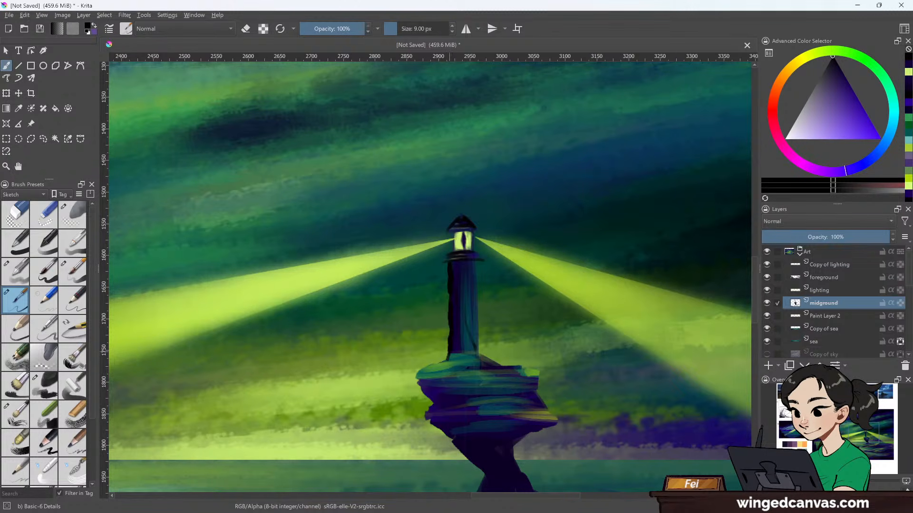
# - Sample the dark blue from the lighthouse tower and paint along its right edge
pyautogui.keyDown('ctrl'); pyautogui.click(478, 297); pyautogui.keyUp('ctrl')
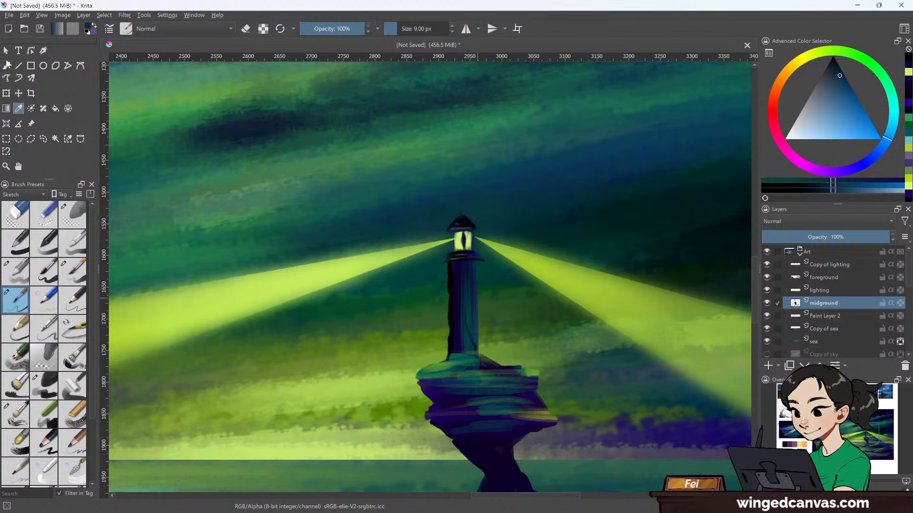
pyautogui.moveTo(475, 262); pyautogui.dragTo(475, 306)
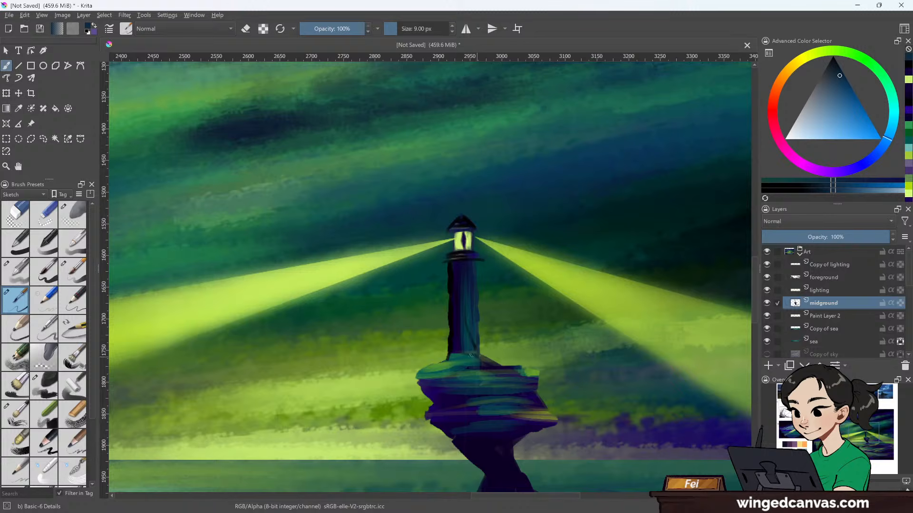
# - Sample the dark teal from the round palette swatches and enlarge the Basic-6 Details brush
pyautogui.scroll(-5, 475, 373)
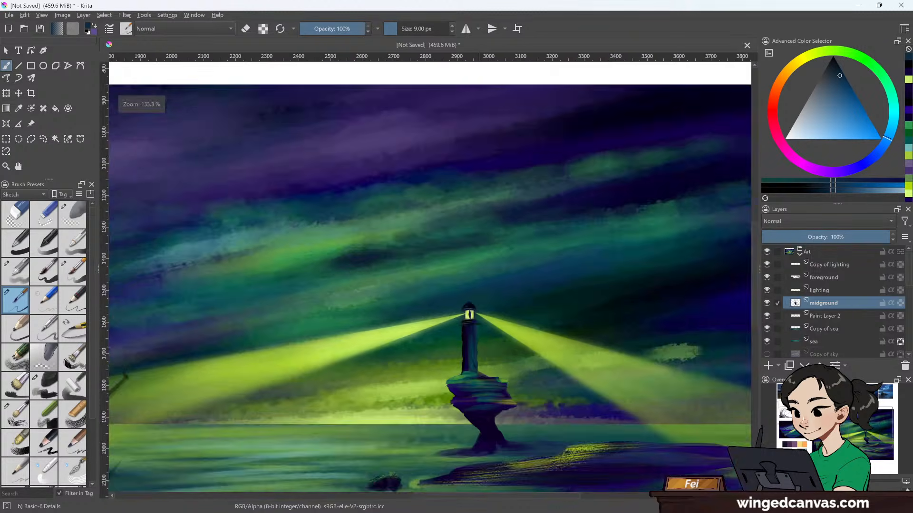
pyautogui.scroll(2, 470, 288)
pyautogui.scroll(-2, 468, 283)
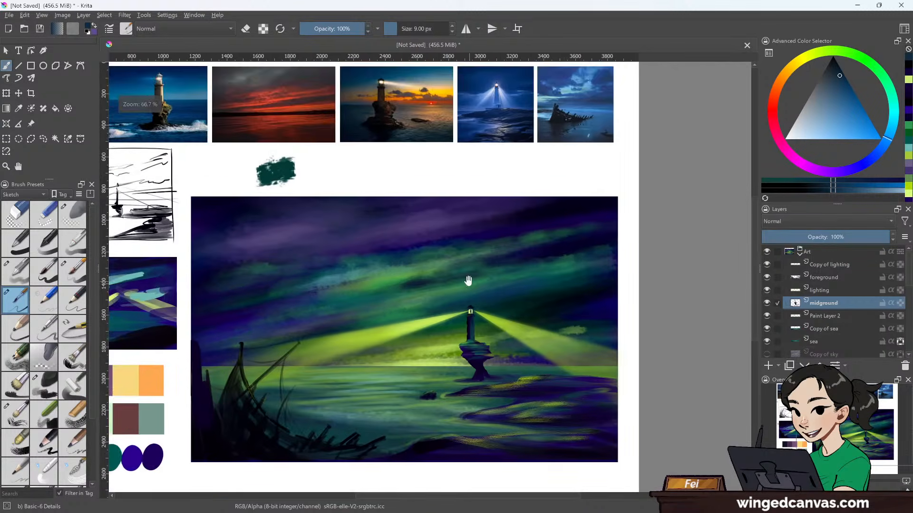
pyautogui.moveTo(466, 279)
pyautogui.mouseDown()
pyautogui.moveTo(540, 259)
pyautogui.moveTo(532, 269)
pyautogui.moveTo(534, 230)
pyautogui.mouseUp()
pyautogui.scroll(2, 532, 268)
pyautogui.scroll(-1, 533, 230)
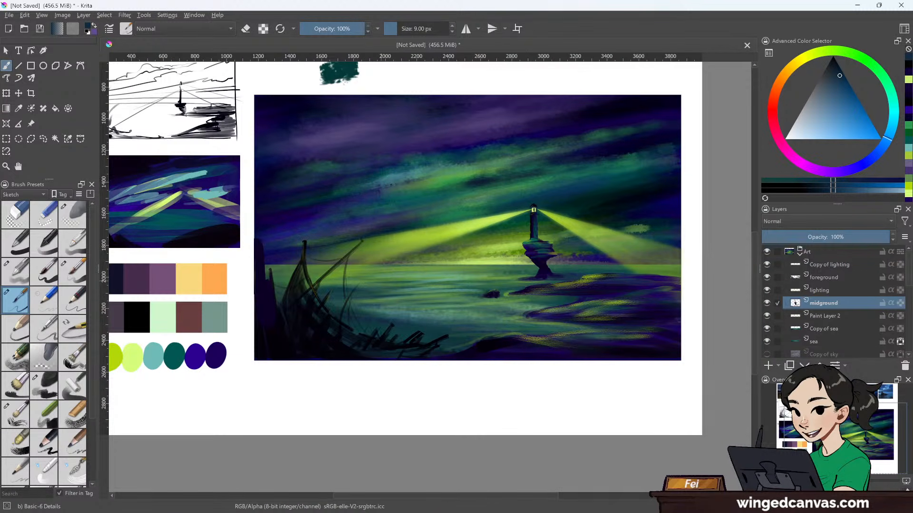
pyautogui.moveTo(405, 244)
pyautogui.mouseDown()
pyautogui.moveTo(401, 447)
pyautogui.moveTo(397, 363)
pyautogui.moveTo(407, 339)
pyautogui.moveTo(418, 342)
pyautogui.moveTo(408, 352)
pyautogui.mouseUp()
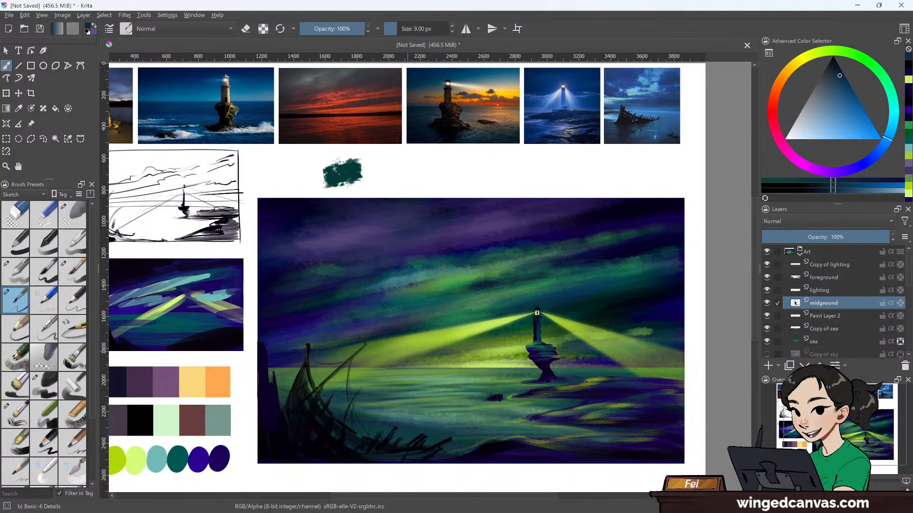
pyautogui.press('p')
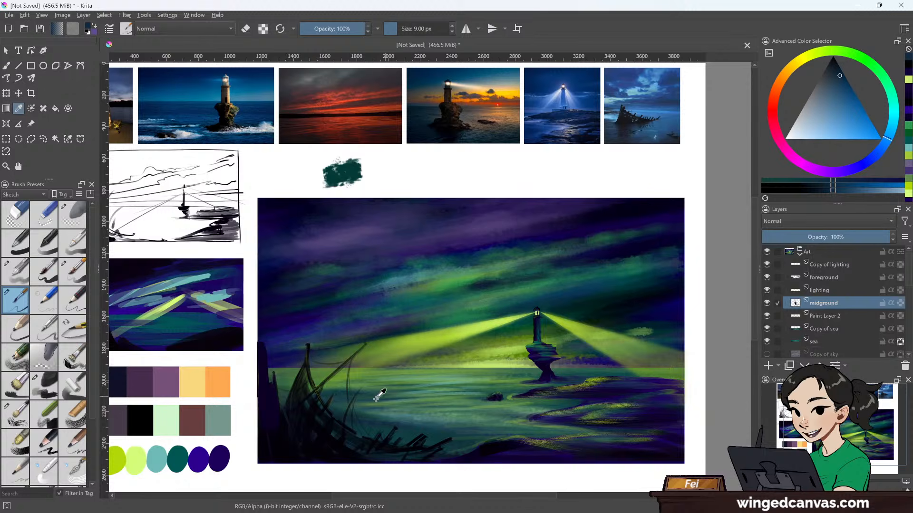
pyautogui.click(373, 396)
pyautogui.click(175, 452)
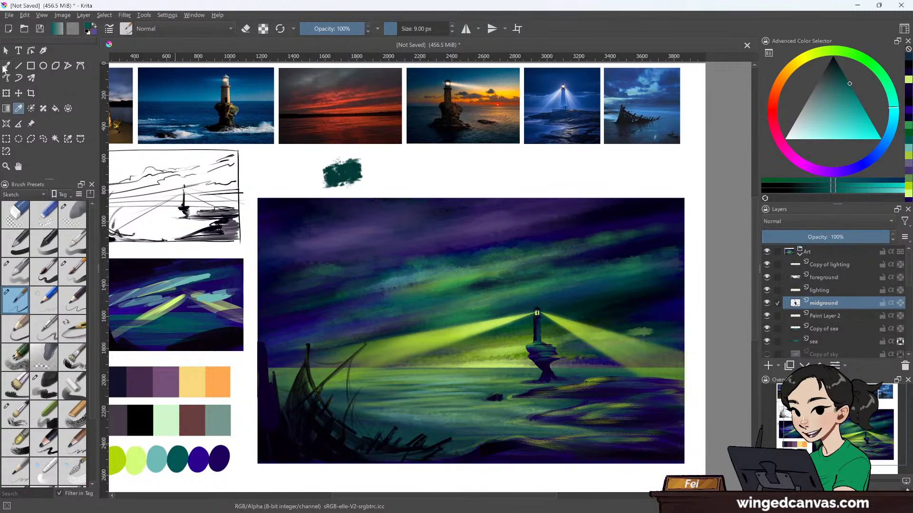
pyautogui.click(7, 67)
pyautogui.press(']')
pyautogui.press(']')
pyautogui.press(']')
pyautogui.press(']')
pyautogui.press(']')
pyautogui.press(']')
pyautogui.press(']')
pyautogui.press(']')
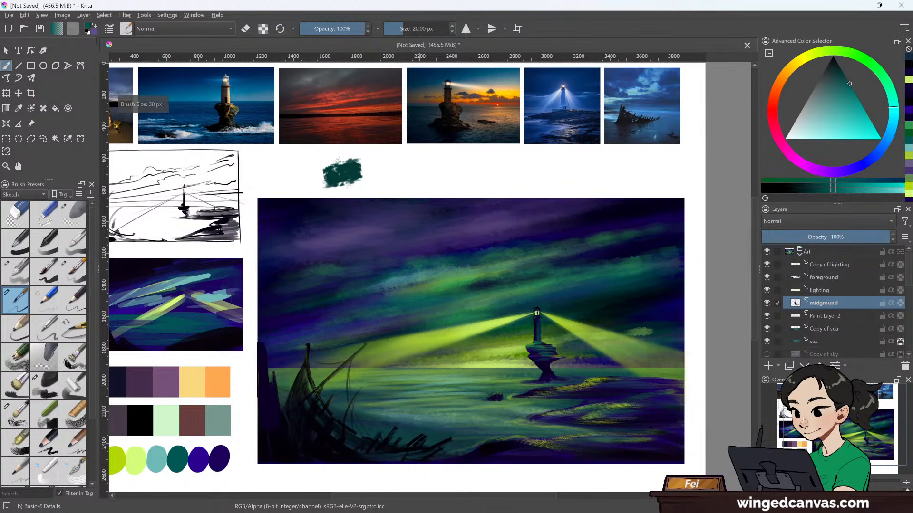
# - On the sea layer, turn off the alpha lock and brush dark teal with the Charcoal Rock Soft brush at 176 px
pyautogui.click(830, 341)
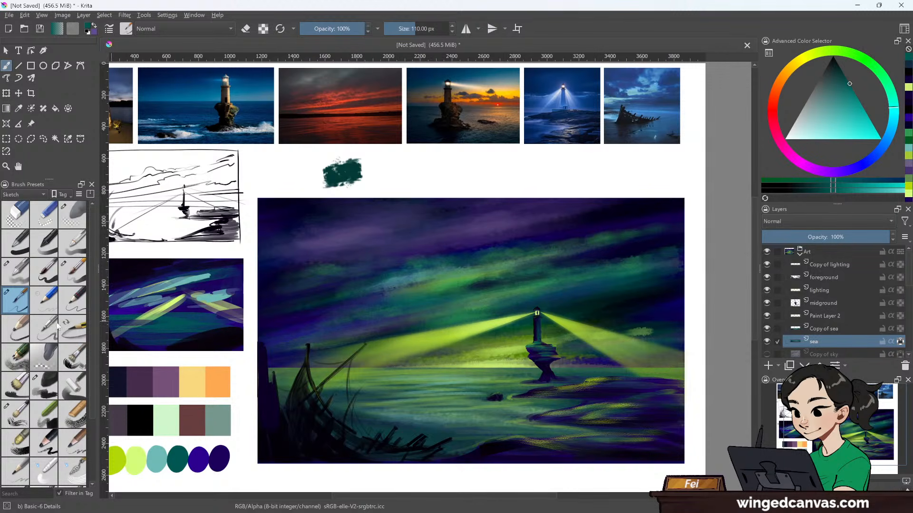
pyautogui.click(45, 386)
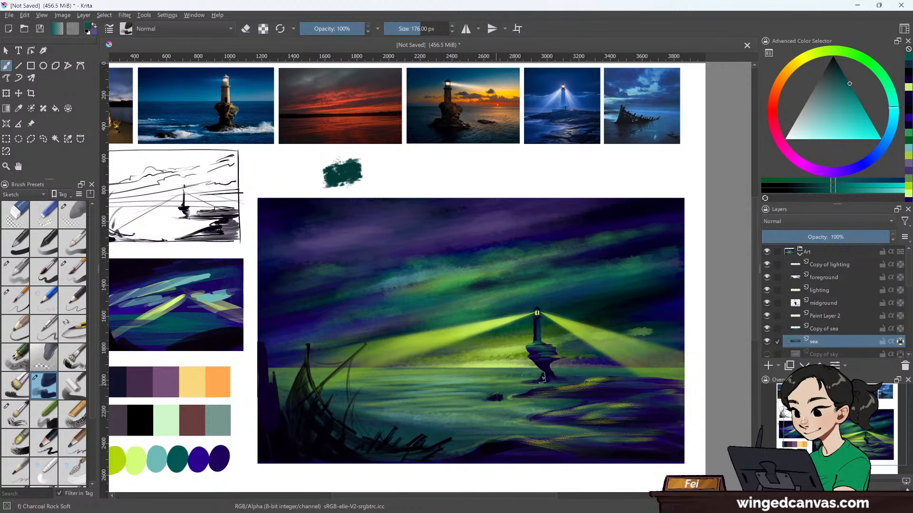
pyautogui.click(900, 343)
pyautogui.click(767, 341)
pyautogui.moveTo(427, 223); pyautogui.dragTo(523, 259)
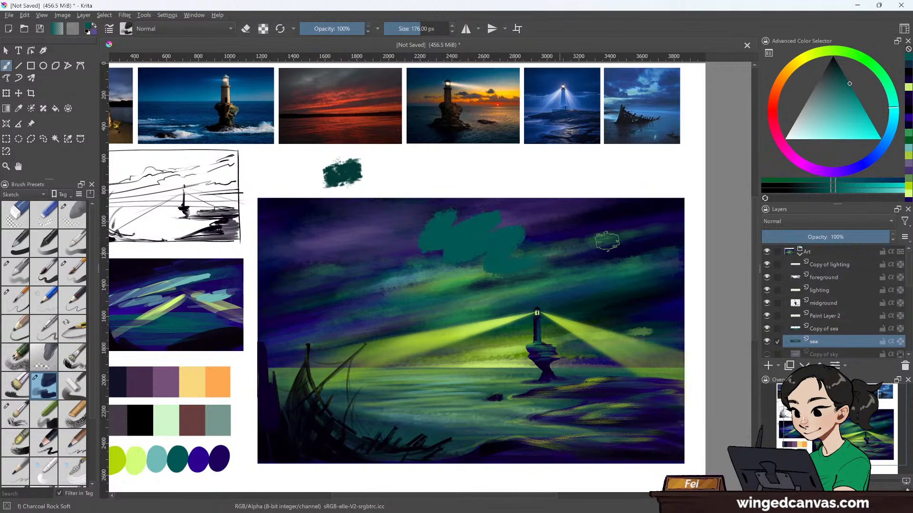
pyautogui.hotkey('ctrl', 'z')
# - Toggle the visibility of the Art group's layers to identify which parts of the painting each one holds
pyautogui.click(855, 328)
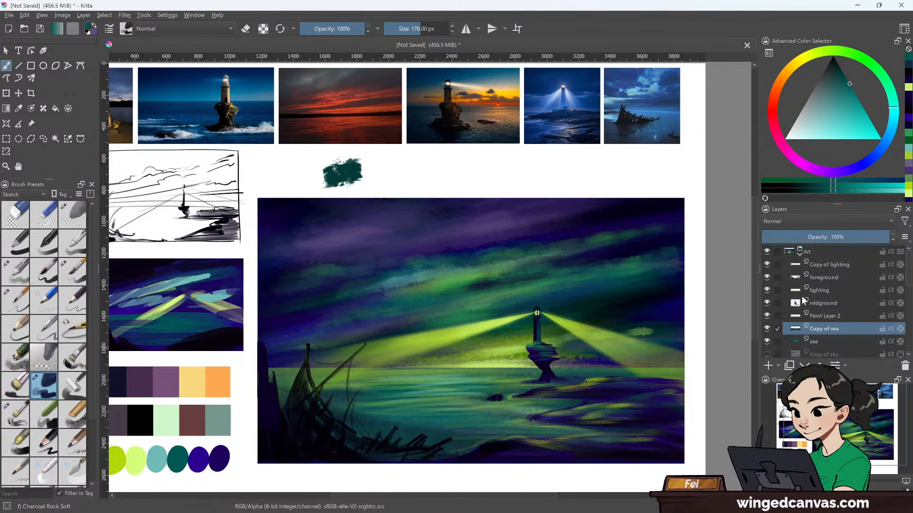
pyautogui.click(768, 302)
pyautogui.click(768, 301)
pyautogui.click(768, 289)
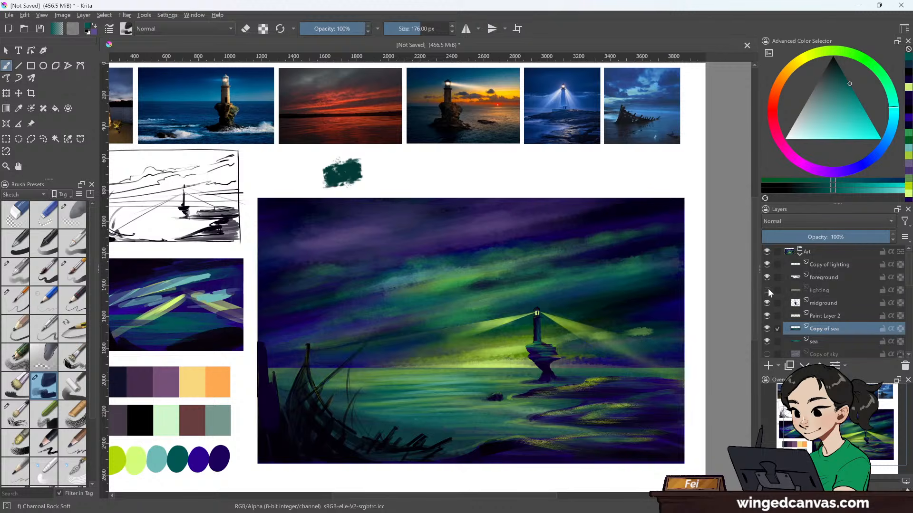
pyautogui.click(767, 290)
pyautogui.click(767, 277)
pyautogui.click(767, 277)
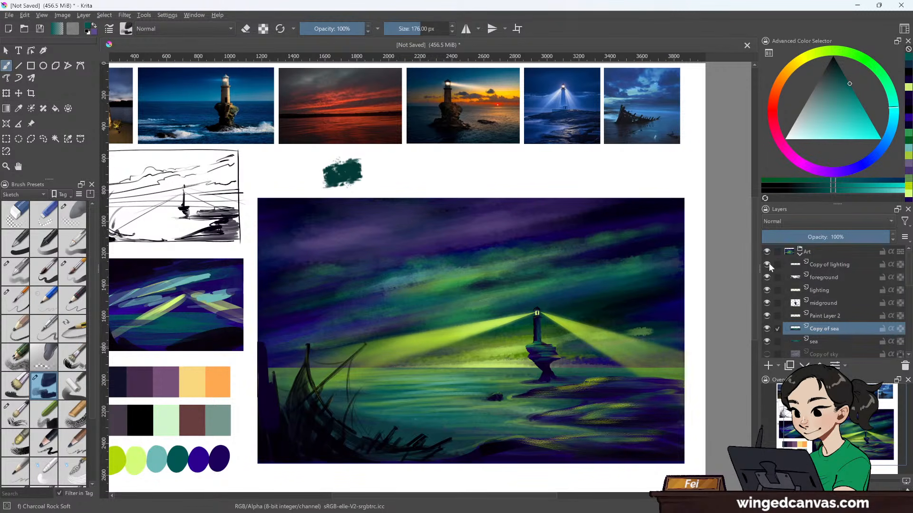
pyautogui.click(768, 263)
pyautogui.click(769, 264)
pyautogui.click(769, 252)
pyautogui.click(768, 252)
pyautogui.click(766, 341)
pyautogui.click(767, 316)
pyautogui.click(766, 315)
pyautogui.click(827, 317)
pyautogui.click(766, 316)
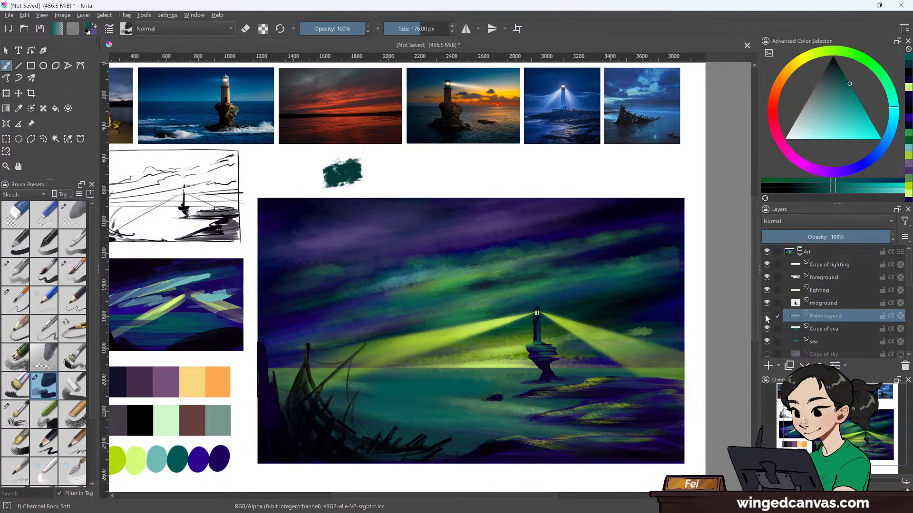
pyautogui.click(766, 315)
pyautogui.click(767, 315)
pyautogui.click(766, 316)
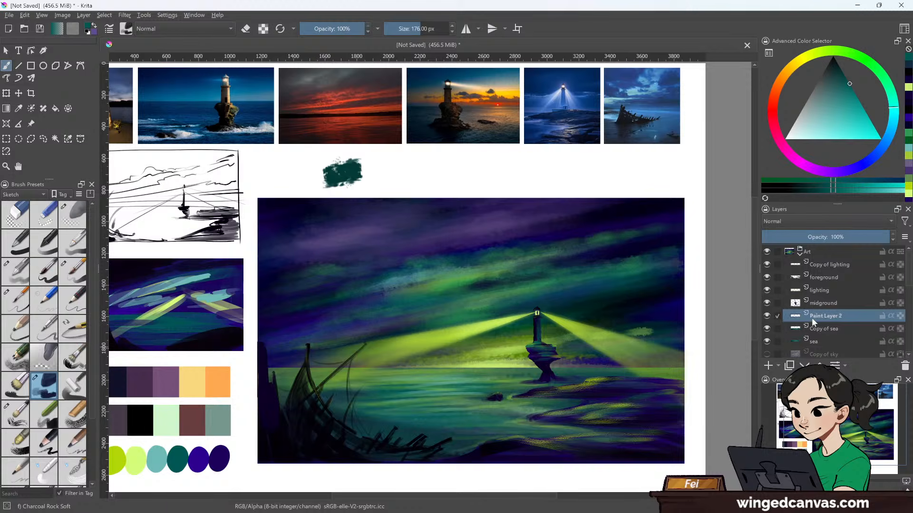
# - Rename Paint Layer 2 to "water detail"
pyautogui.doubleClick(820, 316)
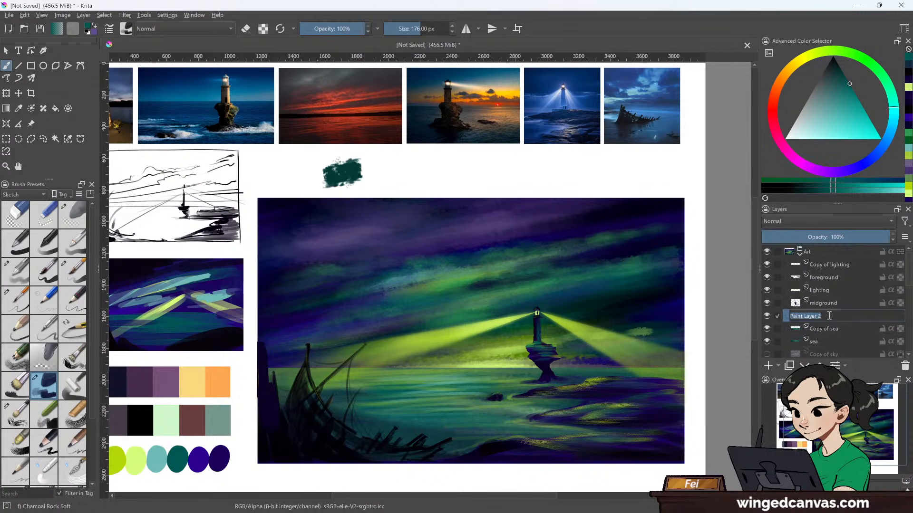
pyautogui.write('water detail')
pyautogui.press('Return')
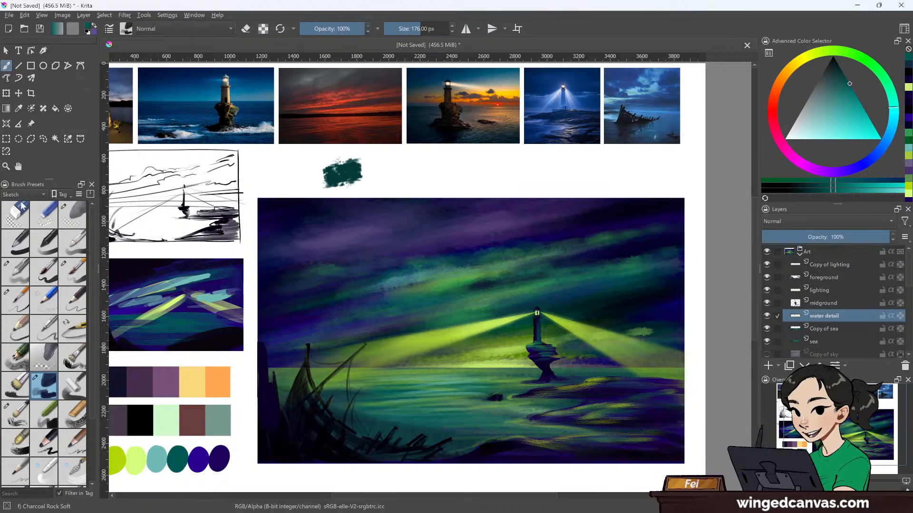
# - Choose the Basic-3 Flow brush and enlarge it to 176 px
pyautogui.click(81, 241)
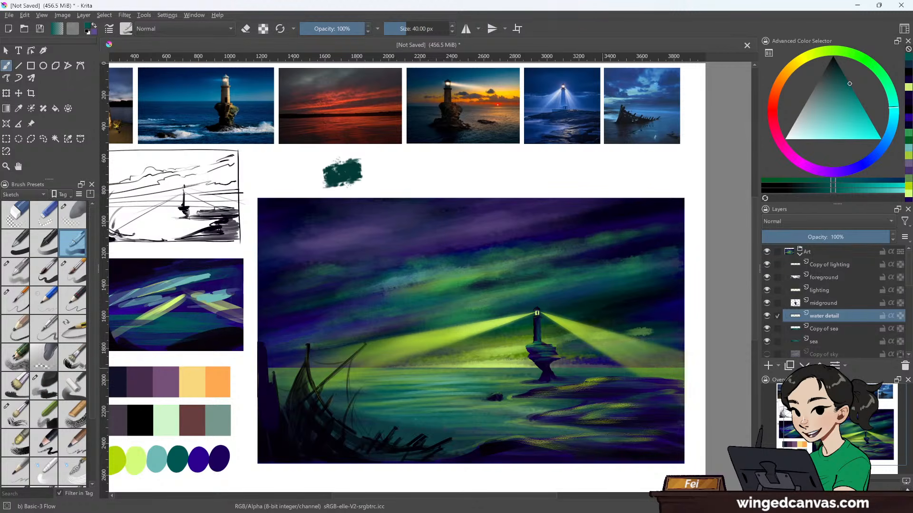
pyautogui.press(']')
pyautogui.press(']')
pyautogui.press(']')
pyautogui.press(']')
pyautogui.press(']')
pyautogui.press(']')
pyautogui.press(']')
pyautogui.press(']')
pyautogui.press(']')
pyautogui.press(']')
pyautogui.press(']')
pyautogui.press(']')
pyautogui.press(']')
pyautogui.press(']')
pyautogui.press(']')
pyautogui.press(']')
pyautogui.press(']')
pyautogui.press(']')
pyautogui.press(']')
pyautogui.press(']')
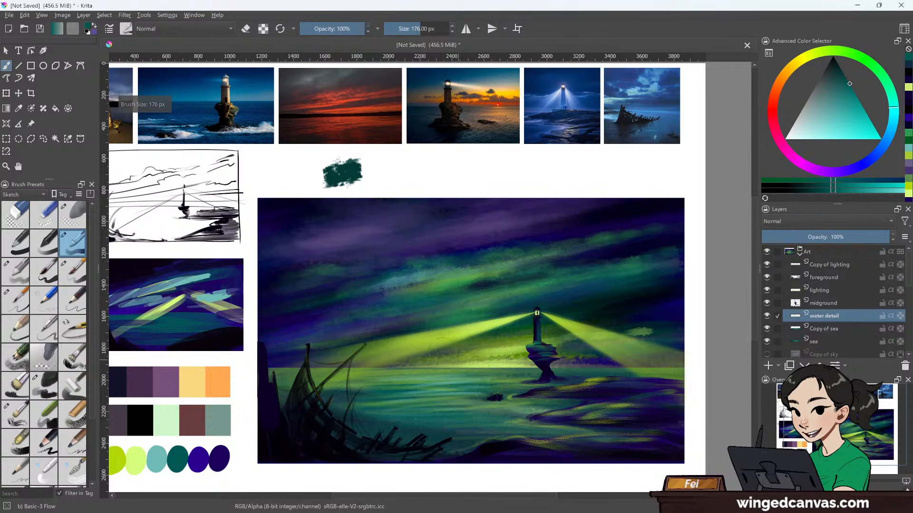
# - On the water detail layer, brush dark teal over the sea with the Charcoal Rock Soft brush, reducing it to 135 px
pyautogui.click(49, 375)
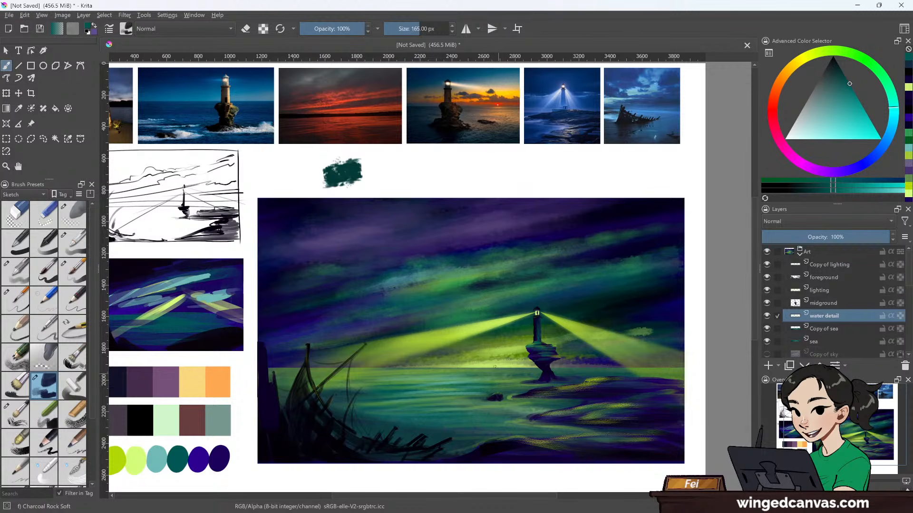
pyautogui.press('[')
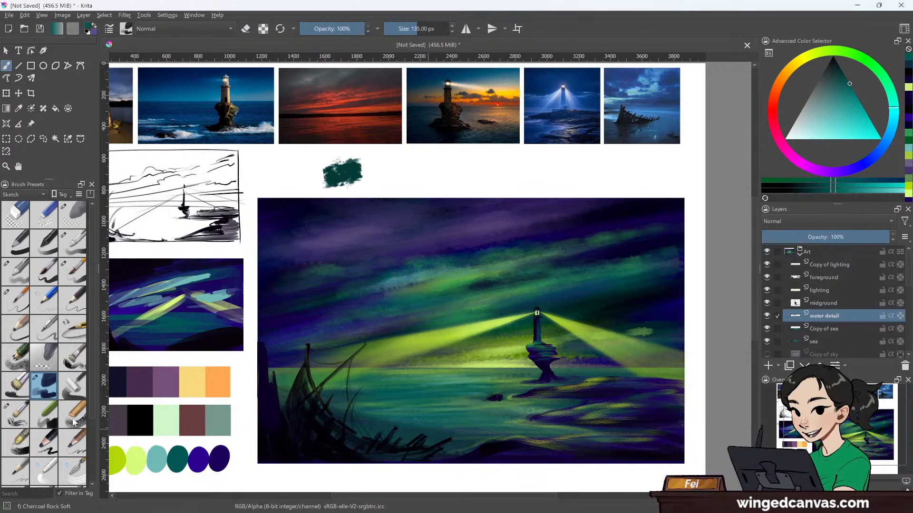
# - On the foreground layer, blend the yellow-green highlights of the middle and lower rocks with the Blender Rake brush at 120 px
pyautogui.click(53, 466)
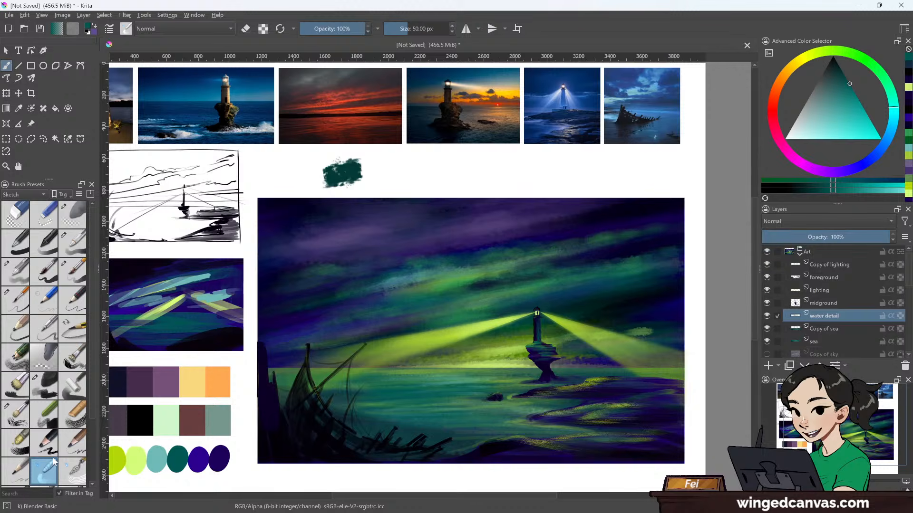
pyautogui.click(80, 465)
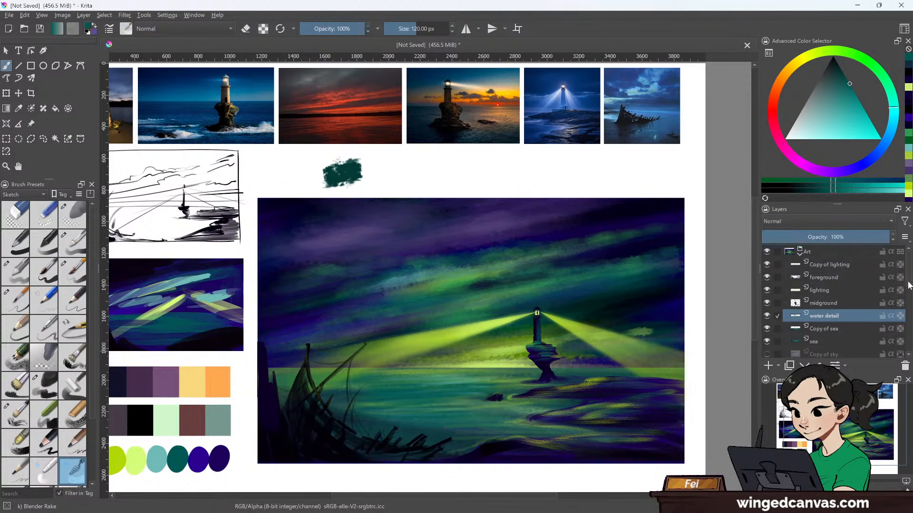
pyautogui.scroll(-3, 905, 309)
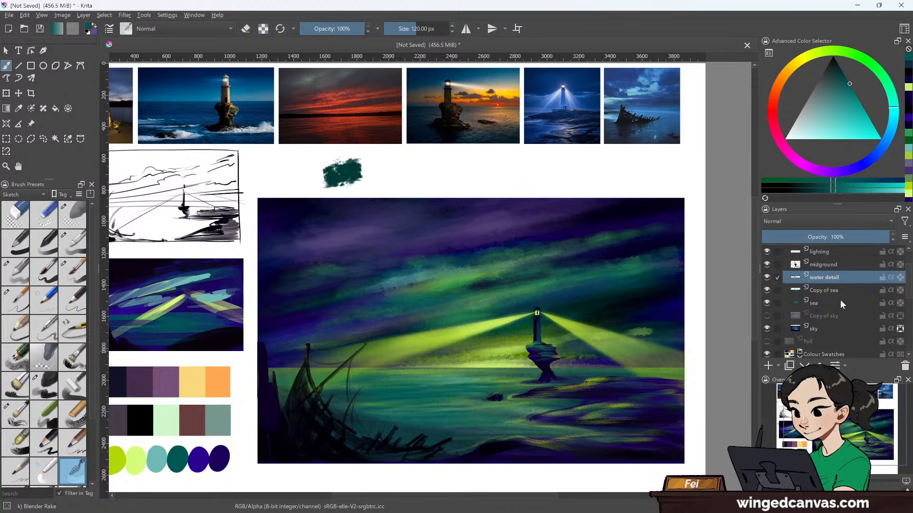
pyautogui.scroll(3, 839, 279)
pyautogui.click(841, 277)
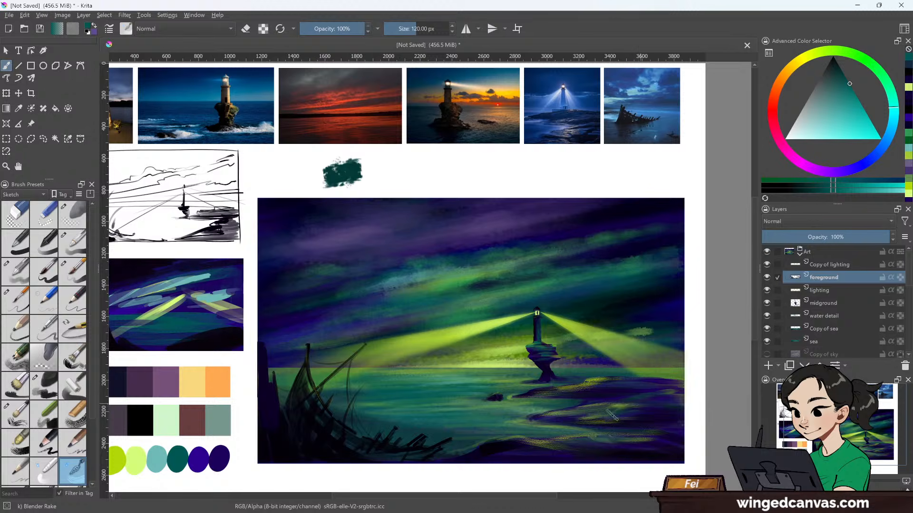
pyautogui.scroll(-1, 426, 280)
pyautogui.scroll(3, 427, 281)
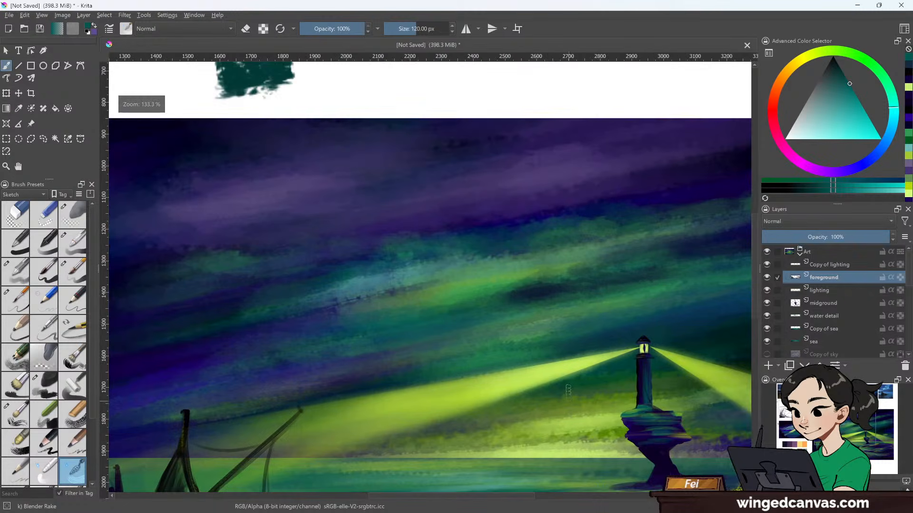
pyautogui.moveTo(627, 391); pyautogui.dragTo(451, 240)
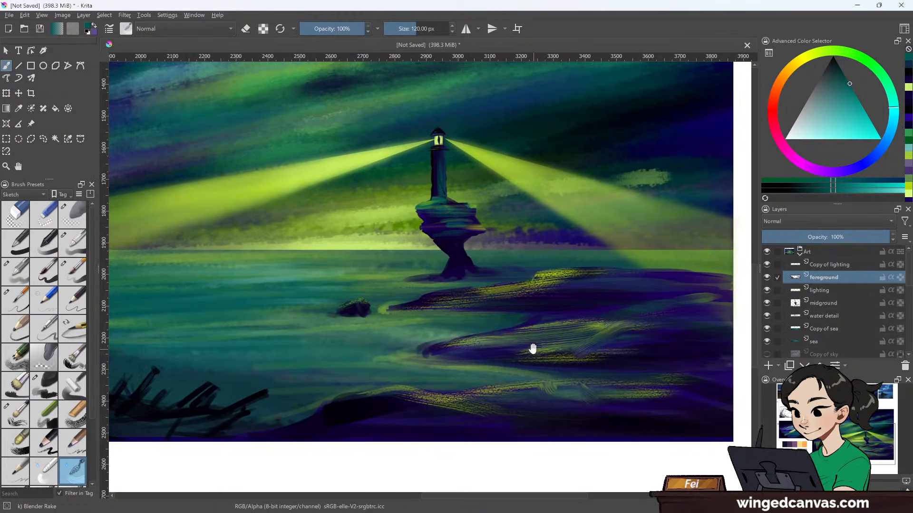
pyautogui.moveTo(576, 330)
pyautogui.mouseDown()
pyautogui.moveTo(563, 340)
pyautogui.moveTo(618, 333)
pyautogui.mouseUp()
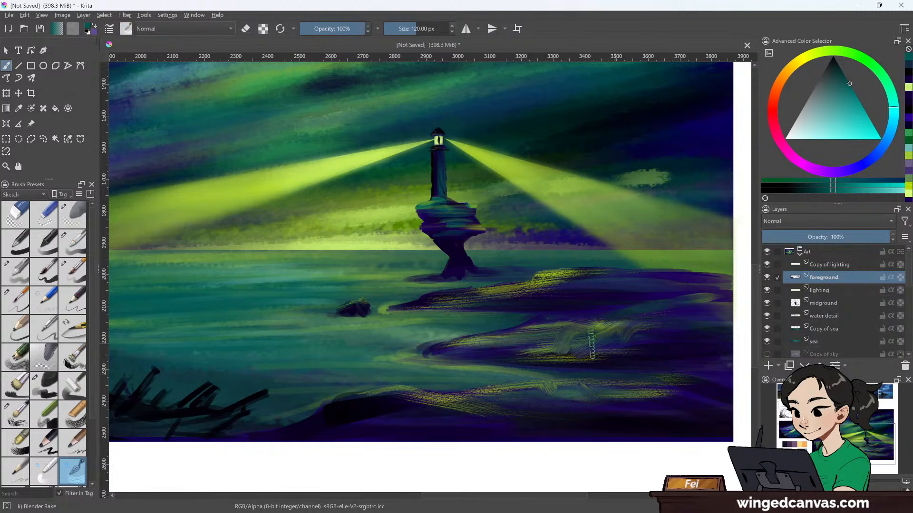
pyautogui.moveTo(574, 341); pyautogui.dragTo(635, 335)
pyautogui.moveTo(598, 389)
pyautogui.mouseDown()
pyautogui.moveTo(656, 403)
pyautogui.moveTo(683, 395)
pyautogui.mouseUp()
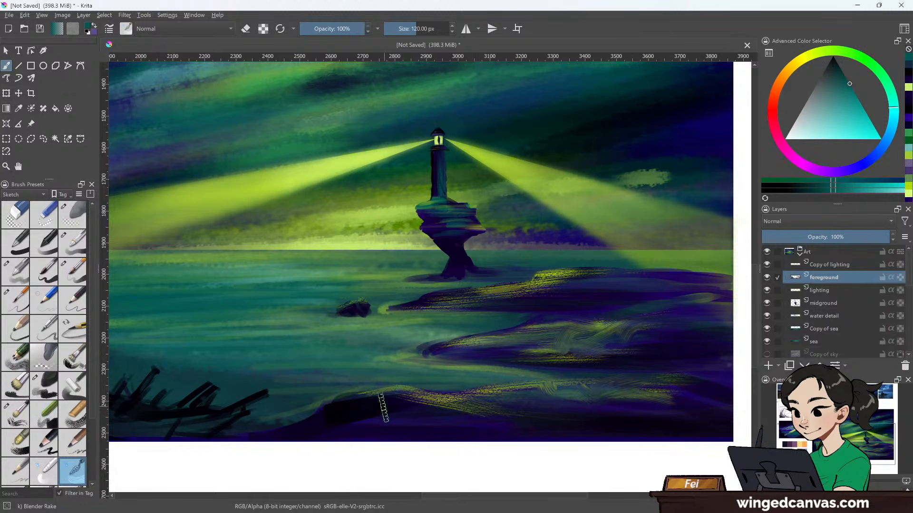
# - Rake short downward strokes through the highlights along the rocks' edges and undo the last two strokes
pyautogui.moveTo(408, 393); pyautogui.dragTo(415, 412)
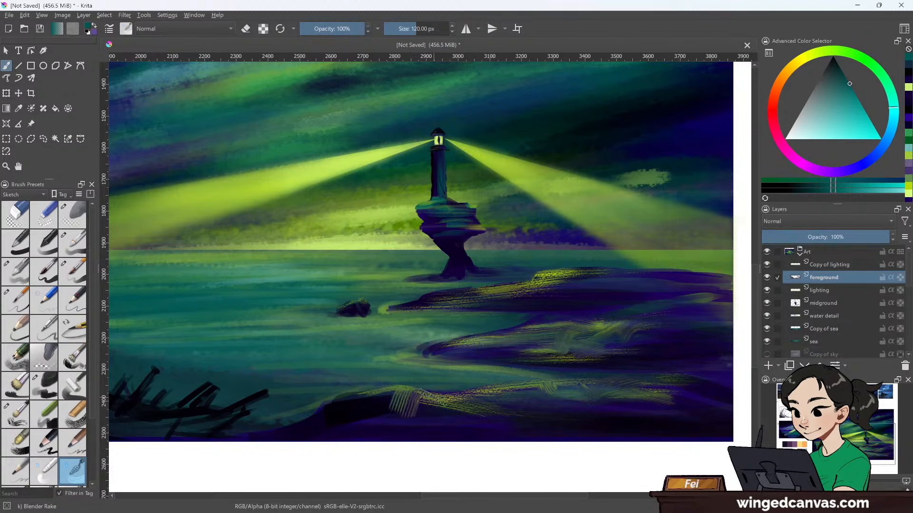
pyautogui.moveTo(482, 393); pyautogui.dragTo(472, 417)
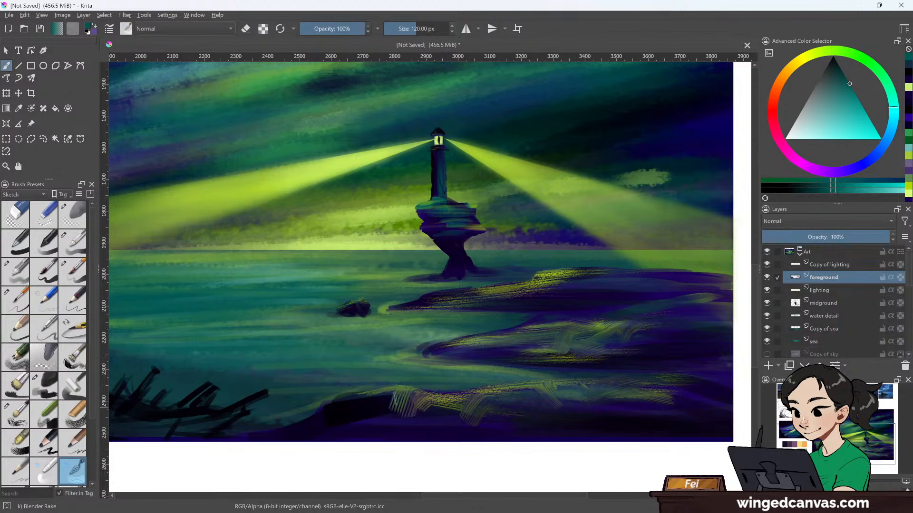
pyautogui.moveTo(395, 399)
pyautogui.mouseDown()
pyautogui.moveTo(374, 406)
pyautogui.moveTo(394, 418)
pyautogui.mouseUp()
pyautogui.moveTo(476, 394); pyautogui.dragTo(475, 417)
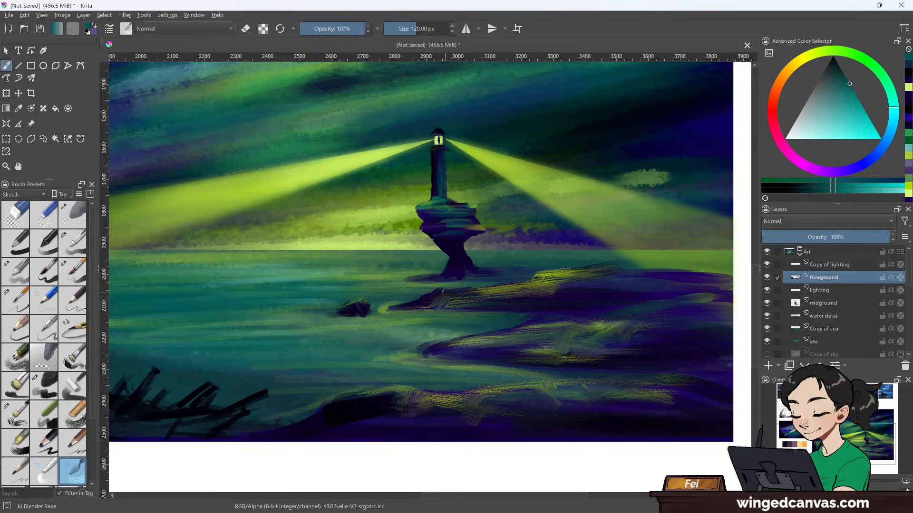
pyautogui.moveTo(463, 341)
pyautogui.mouseDown()
pyautogui.moveTo(476, 354)
pyautogui.moveTo(542, 364)
pyautogui.moveTo(490, 353)
pyautogui.moveTo(520, 356)
pyautogui.moveTo(475, 359)
pyautogui.mouseUp()
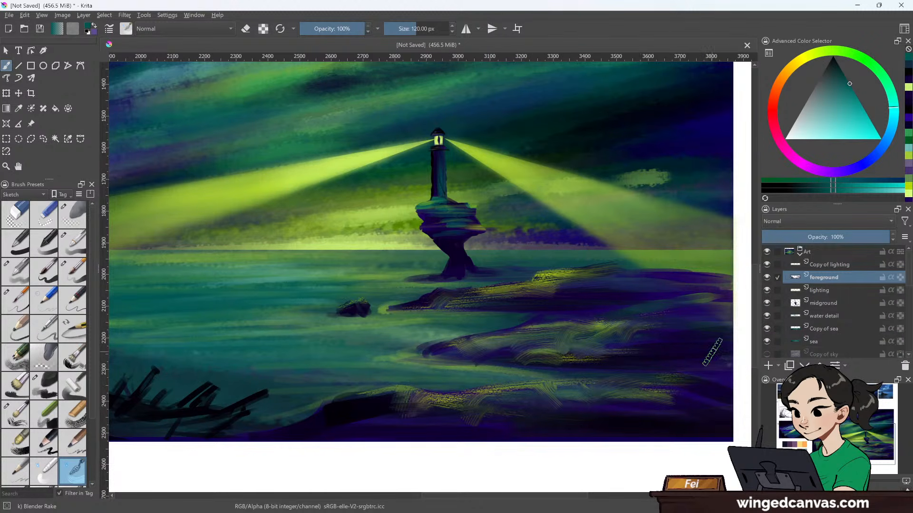
pyautogui.hotkey('ctrl', 'z')
pyautogui.hotkey('ctrl', 'z')
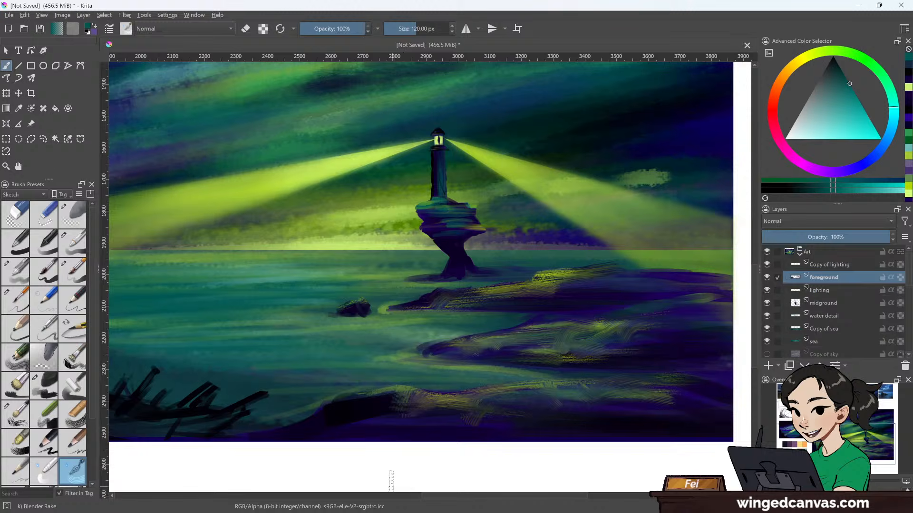
# - Blend the highlights of the upper and lower rock ledges with Blender Rake, choosing a darker teal along the way
pyautogui.scroll(-1, 390, 483)
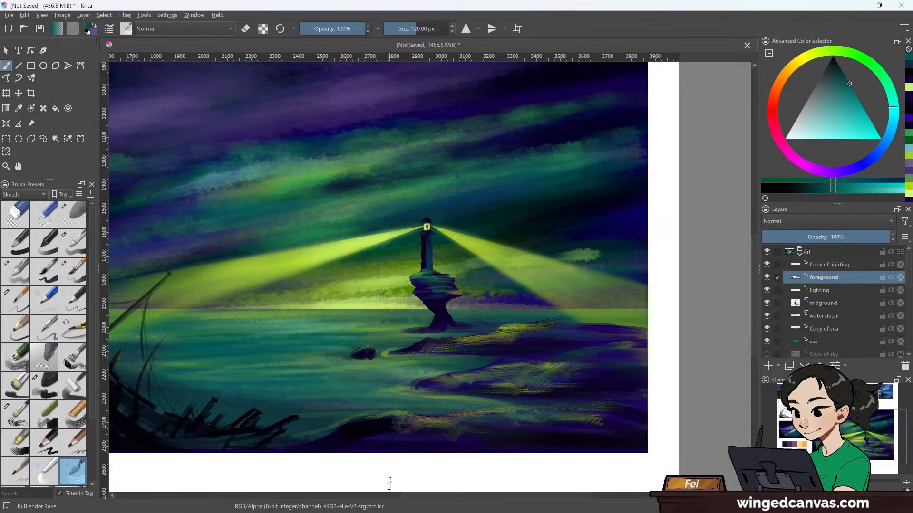
pyautogui.scroll(-1, 389, 482)
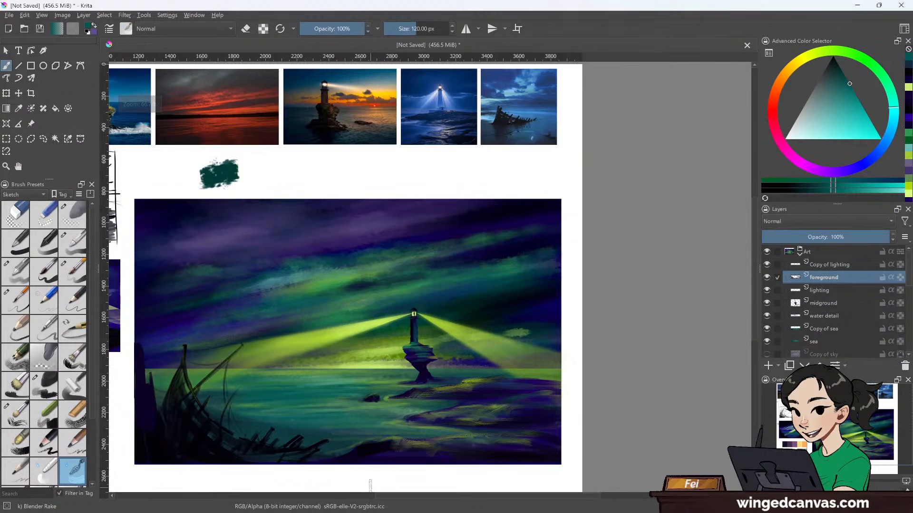
pyautogui.scroll(1, 371, 482)
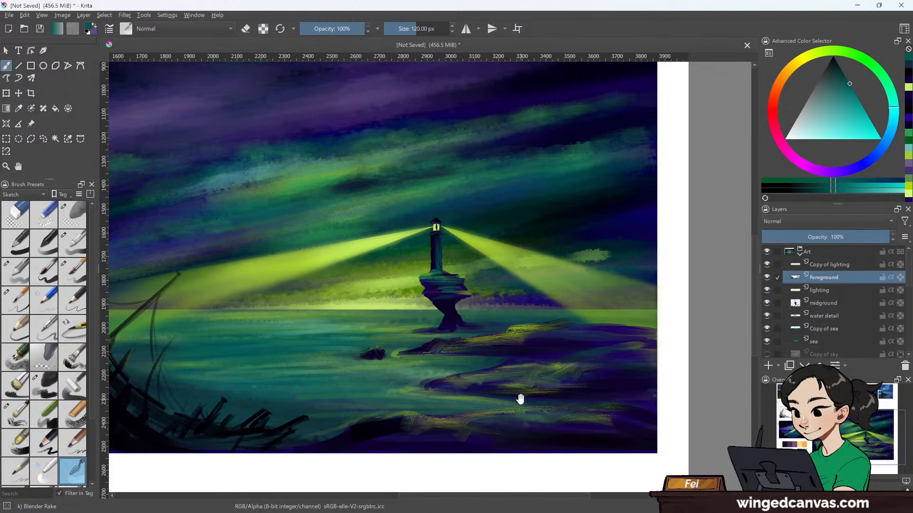
pyautogui.moveTo(520, 397)
pyautogui.mouseDown()
pyautogui.moveTo(642, 413)
pyautogui.moveTo(608, 398)
pyautogui.mouseUp()
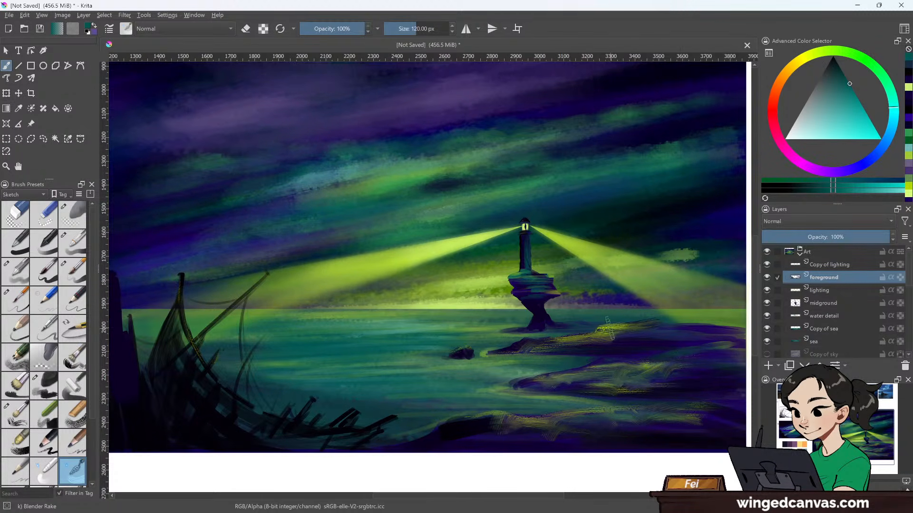
pyautogui.moveTo(612, 337); pyautogui.dragTo(646, 327)
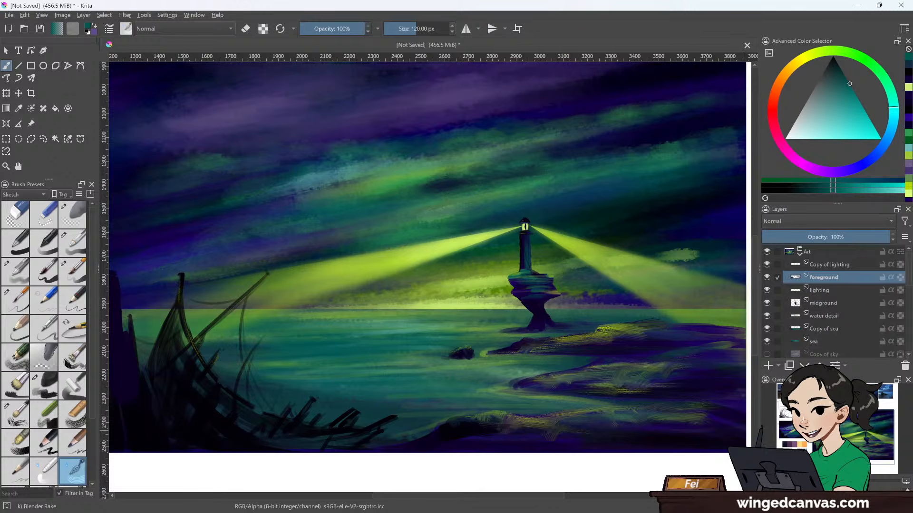
pyautogui.click(840, 72)
pyautogui.moveTo(579, 418); pyautogui.dragTo(645, 405)
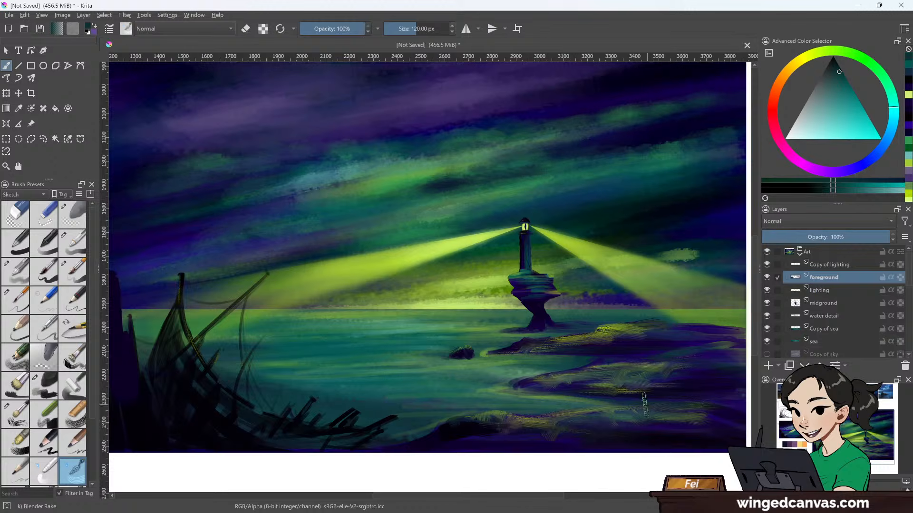
pyautogui.moveTo(544, 421); pyautogui.dragTo(685, 412)
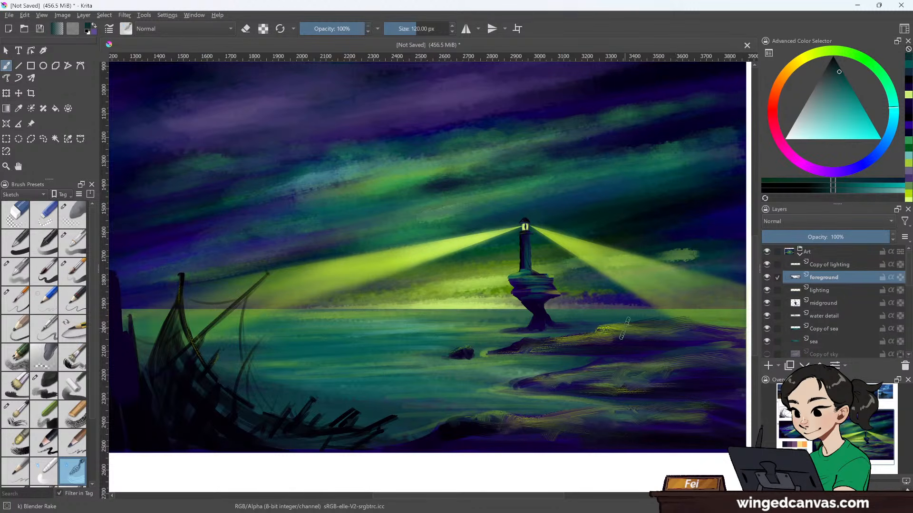
# - Switch to the rectangular selection tool and review the whole lighthouse painting up close and from a distance
pyautogui.scroll(-2, 625, 328)
pyautogui.moveTo(573, 316); pyautogui.dragTo(588, 336)
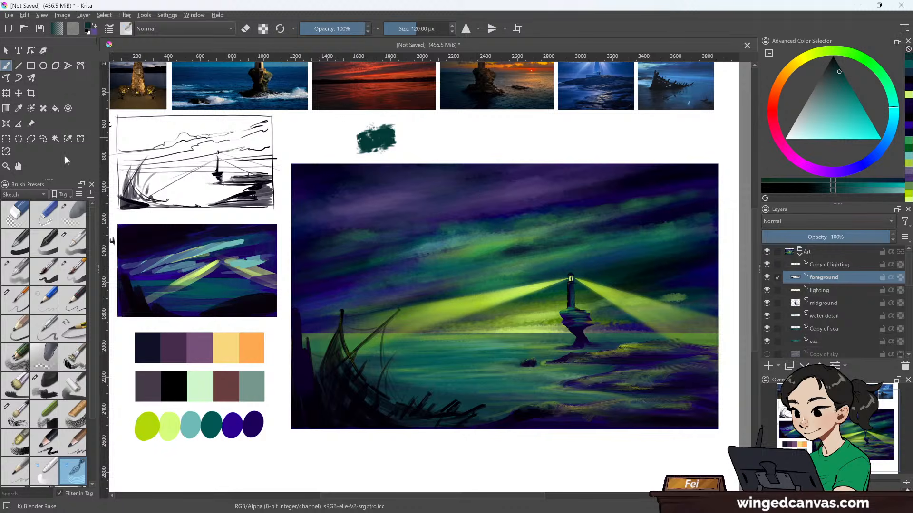
pyautogui.click(7, 138)
pyautogui.scroll(1, 507, 240)
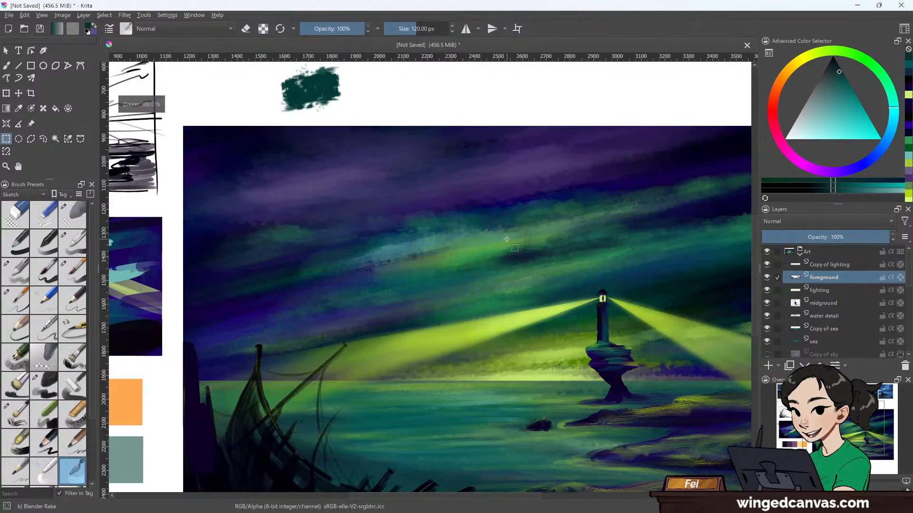
pyautogui.moveTo(535, 248)
pyautogui.mouseDown()
pyautogui.moveTo(481, 202)
pyautogui.moveTo(445, 198)
pyautogui.moveTo(473, 210)
pyautogui.moveTo(479, 203)
pyautogui.moveTo(474, 211)
pyautogui.mouseUp()
pyautogui.scroll(-1, 477, 203)
pyautogui.scroll(1, 474, 210)
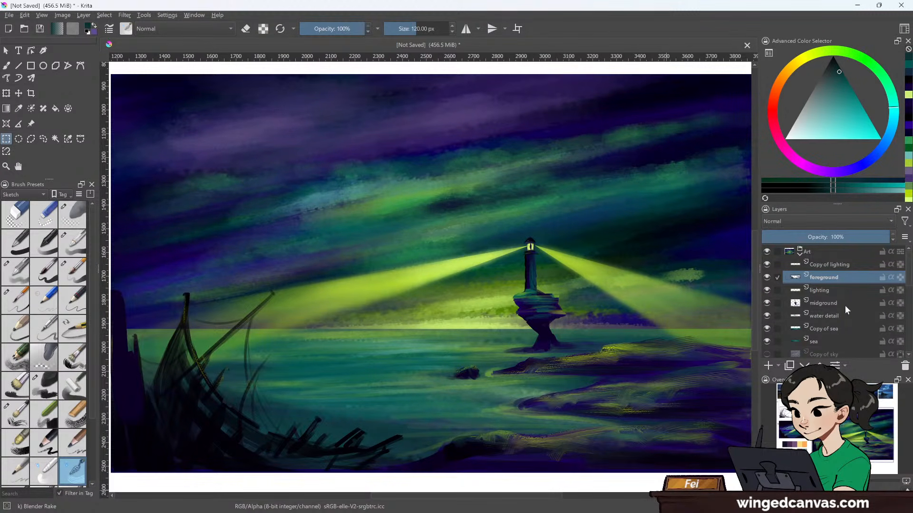
# - Show the Poll layer and move it to the top of the Art group
pyautogui.moveTo(908, 261); pyautogui.dragTo(902, 292)
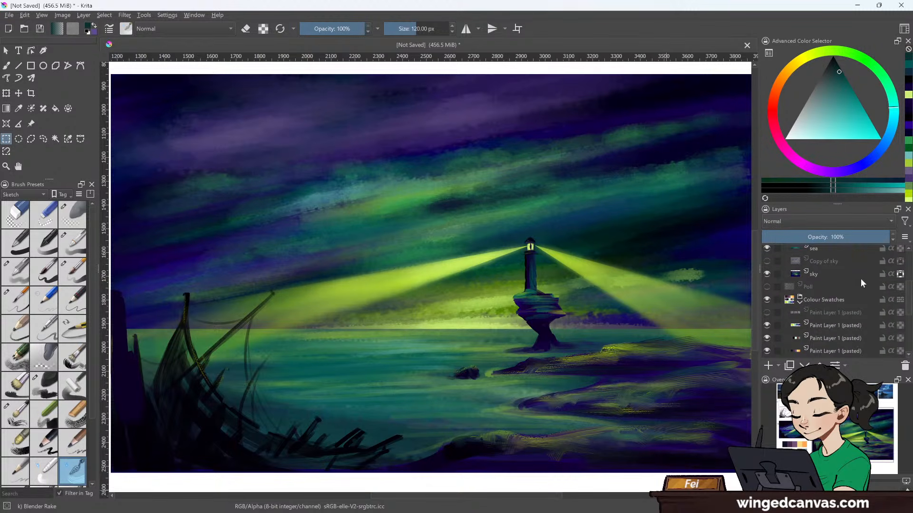
pyautogui.click(767, 287)
pyautogui.click(823, 284)
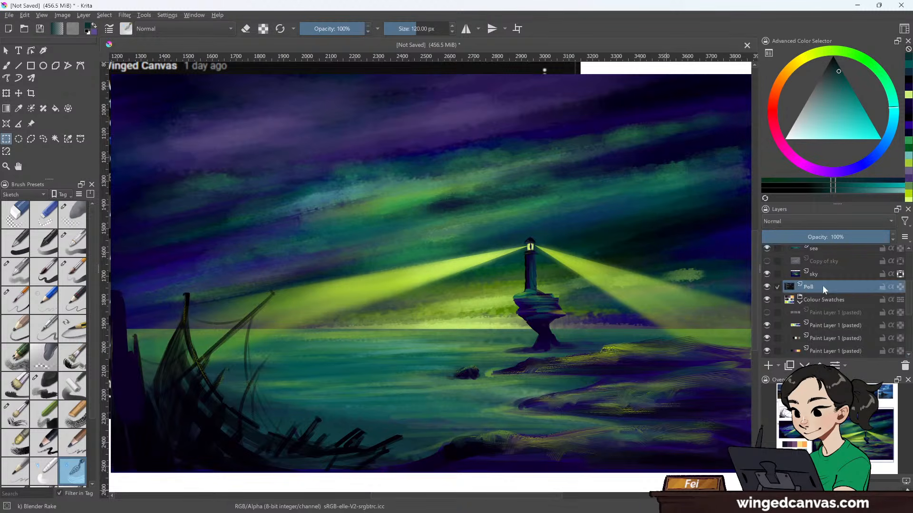
pyautogui.scroll(3, 821, 286)
pyautogui.moveTo(829, 321); pyautogui.dragTo(824, 254)
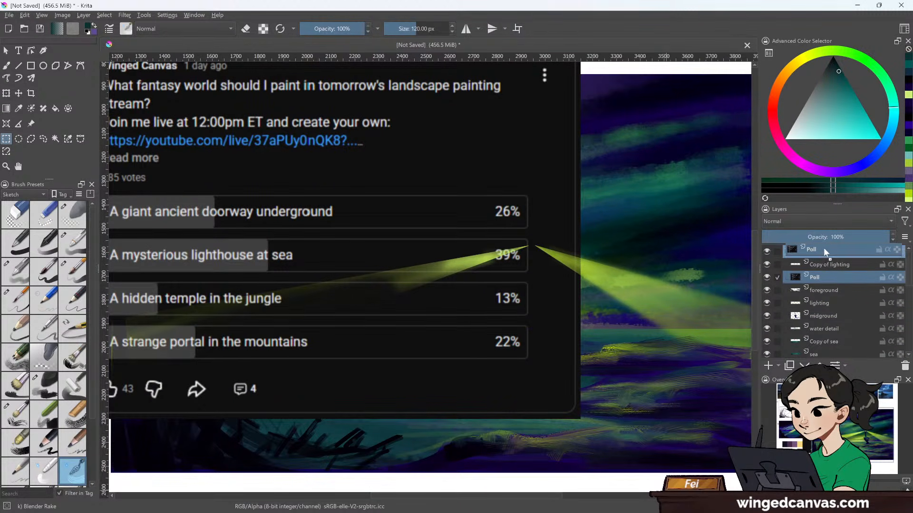
# - Read the full fantasy world poll over the painting and hide the Poll layer again
pyautogui.press('-')
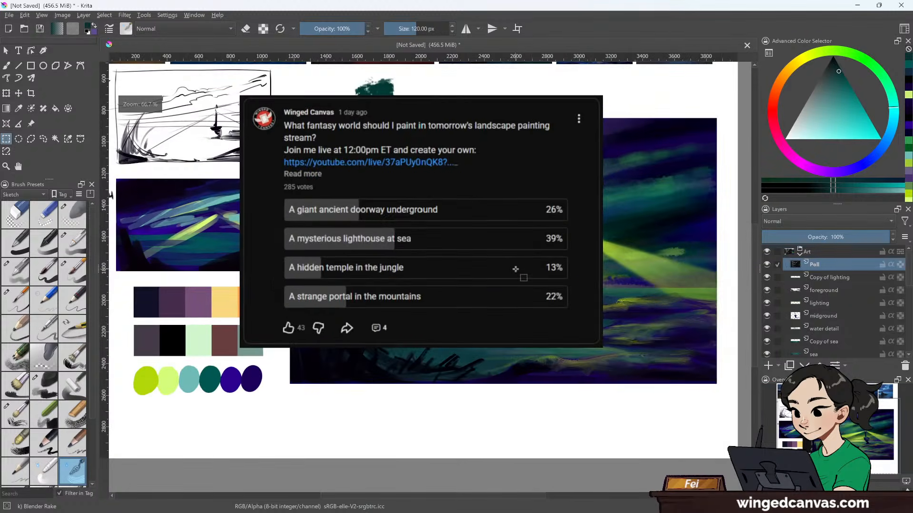
pyautogui.moveTo(520, 261); pyautogui.dragTo(528, 341)
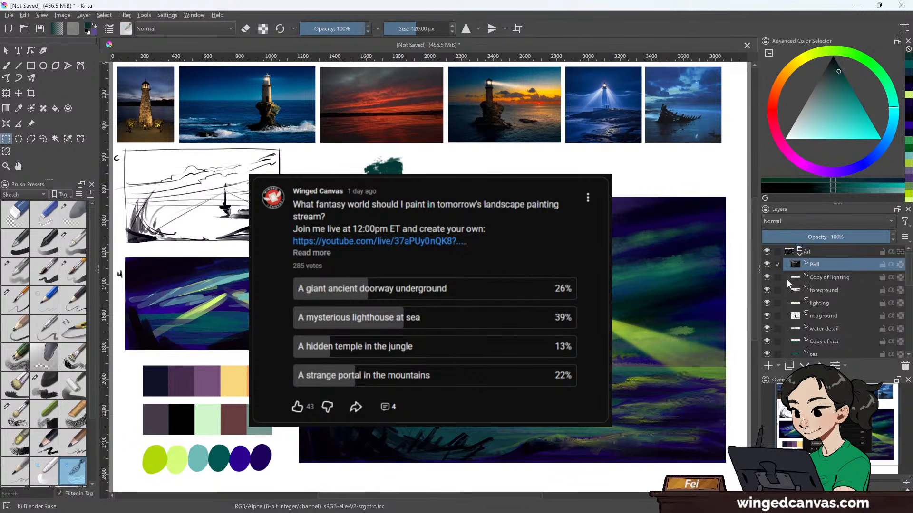
pyautogui.moveTo(767, 269)
pyautogui.click(766, 265)
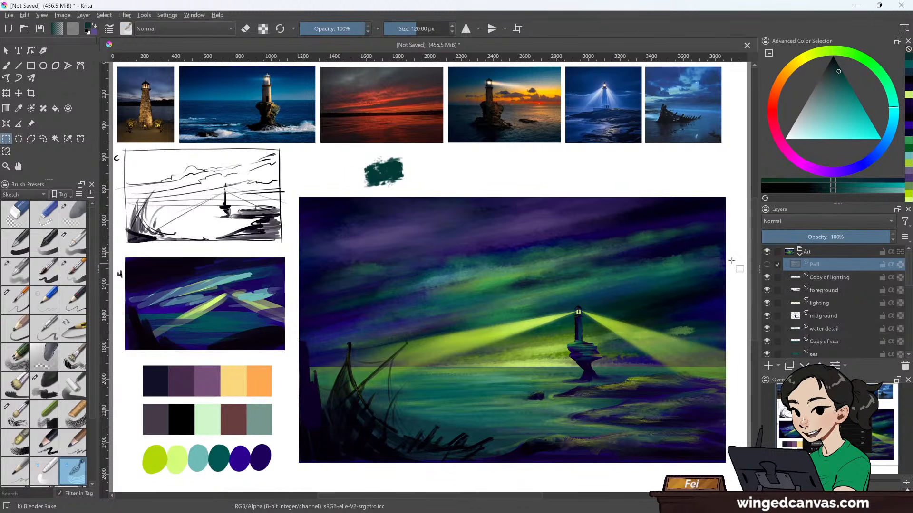
pyautogui.scroll(1, 649, 262)
pyautogui.moveTo(651, 271)
pyautogui.mouseDown()
pyautogui.moveTo(623, 187)
pyautogui.moveTo(642, 185)
pyautogui.mouseUp()
pyautogui.scroll(-1, 640, 186)
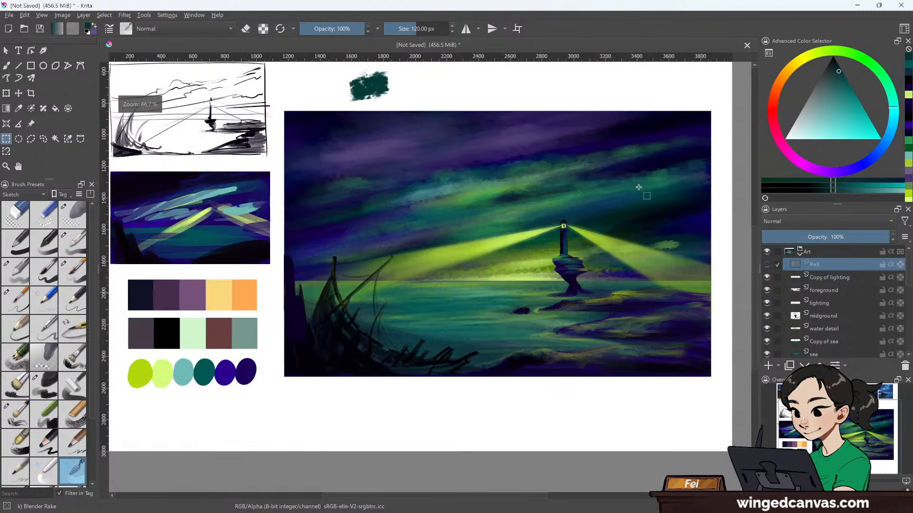
pyautogui.scroll(1, 638, 187)
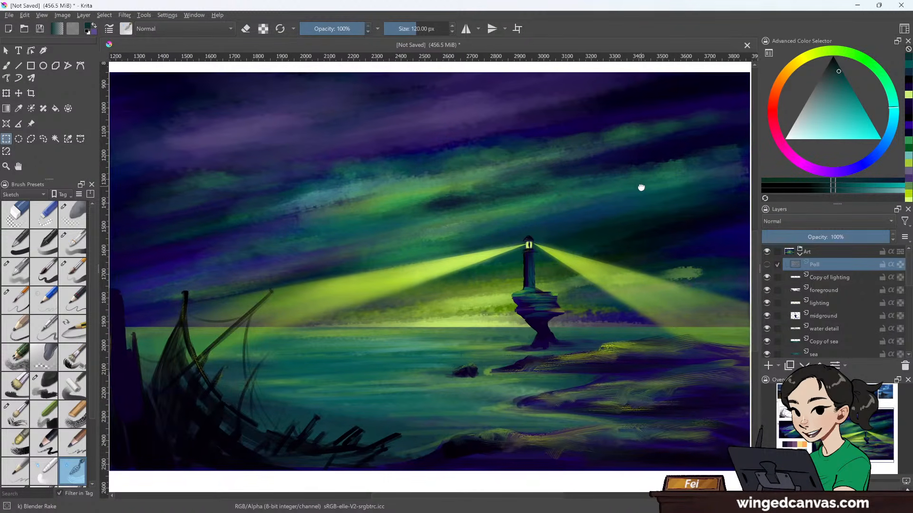
pyautogui.scroll(-1, 641, 187)
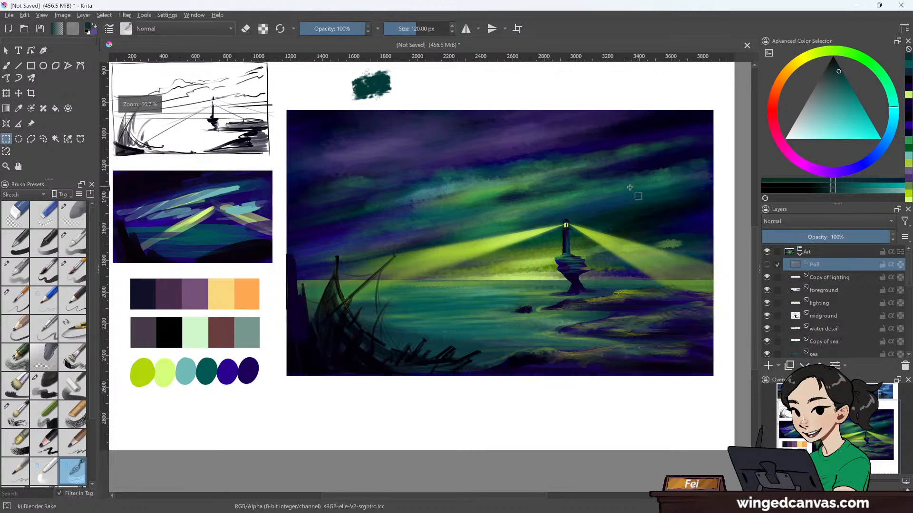
pyautogui.moveTo(605, 203); pyautogui.dragTo(623, 280)
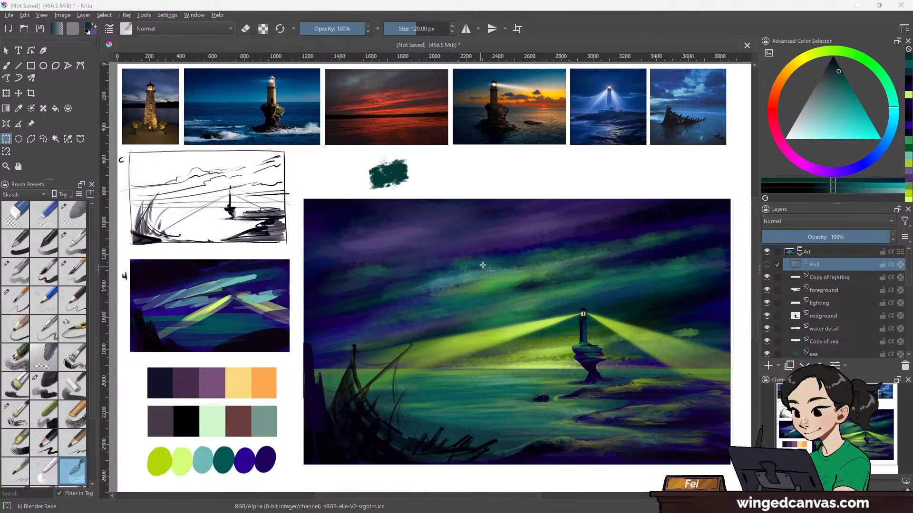
pyautogui.moveTo(544, 250); pyautogui.dragTo(550, 221)
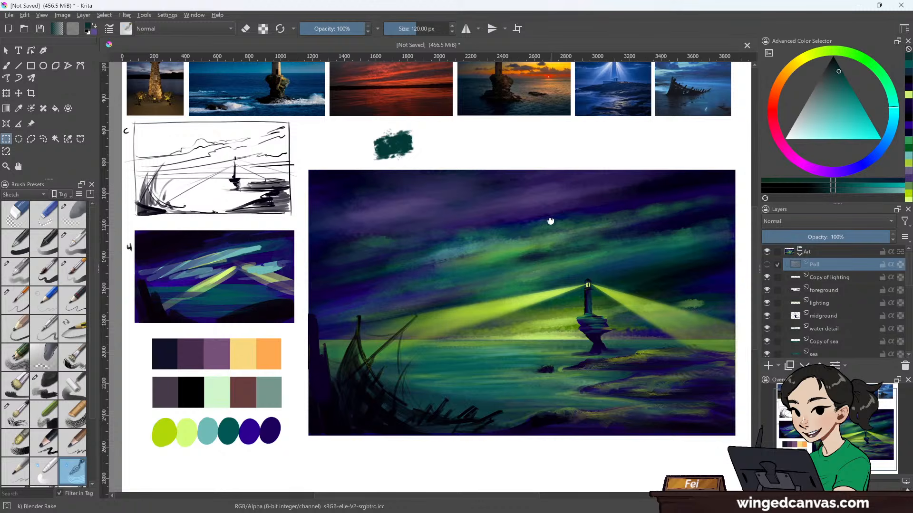